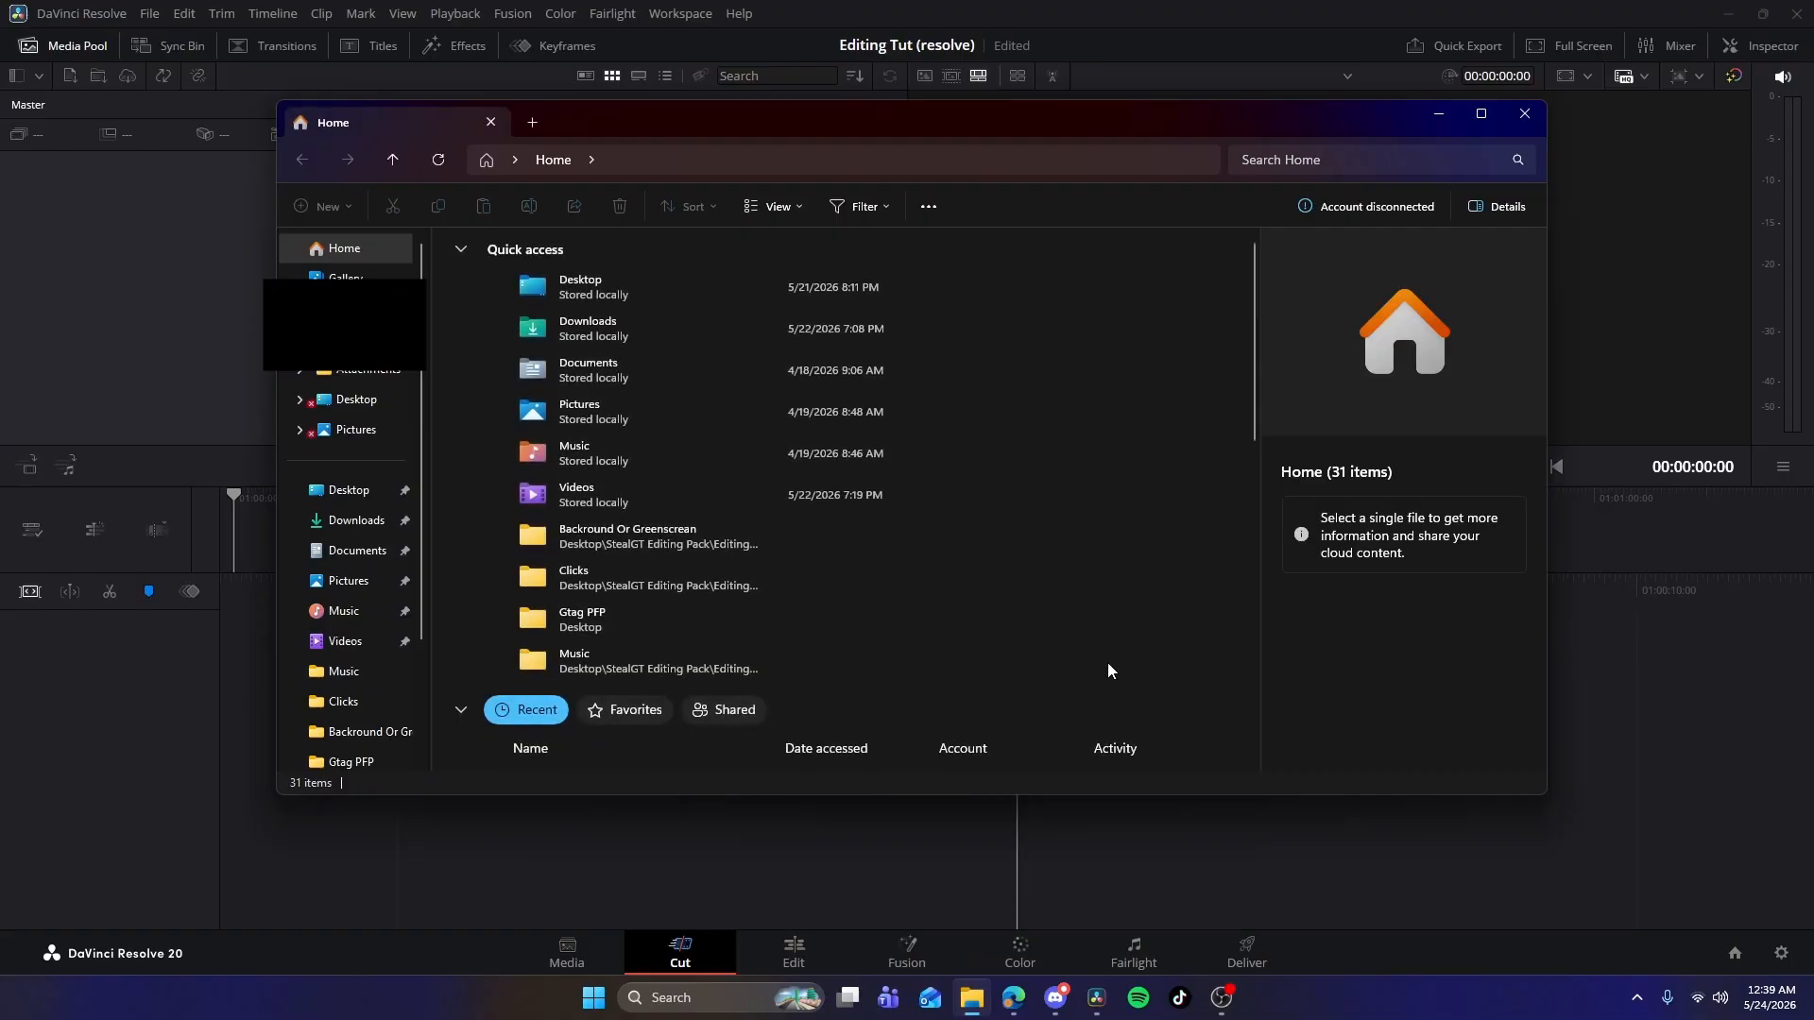
Import Gorilla Tag_2026-05-24_00-16-55.mp4 from Downloads and place it on a new timeline on the Edit page.
{"action": "left_click", "coordinate": [349, 520]}
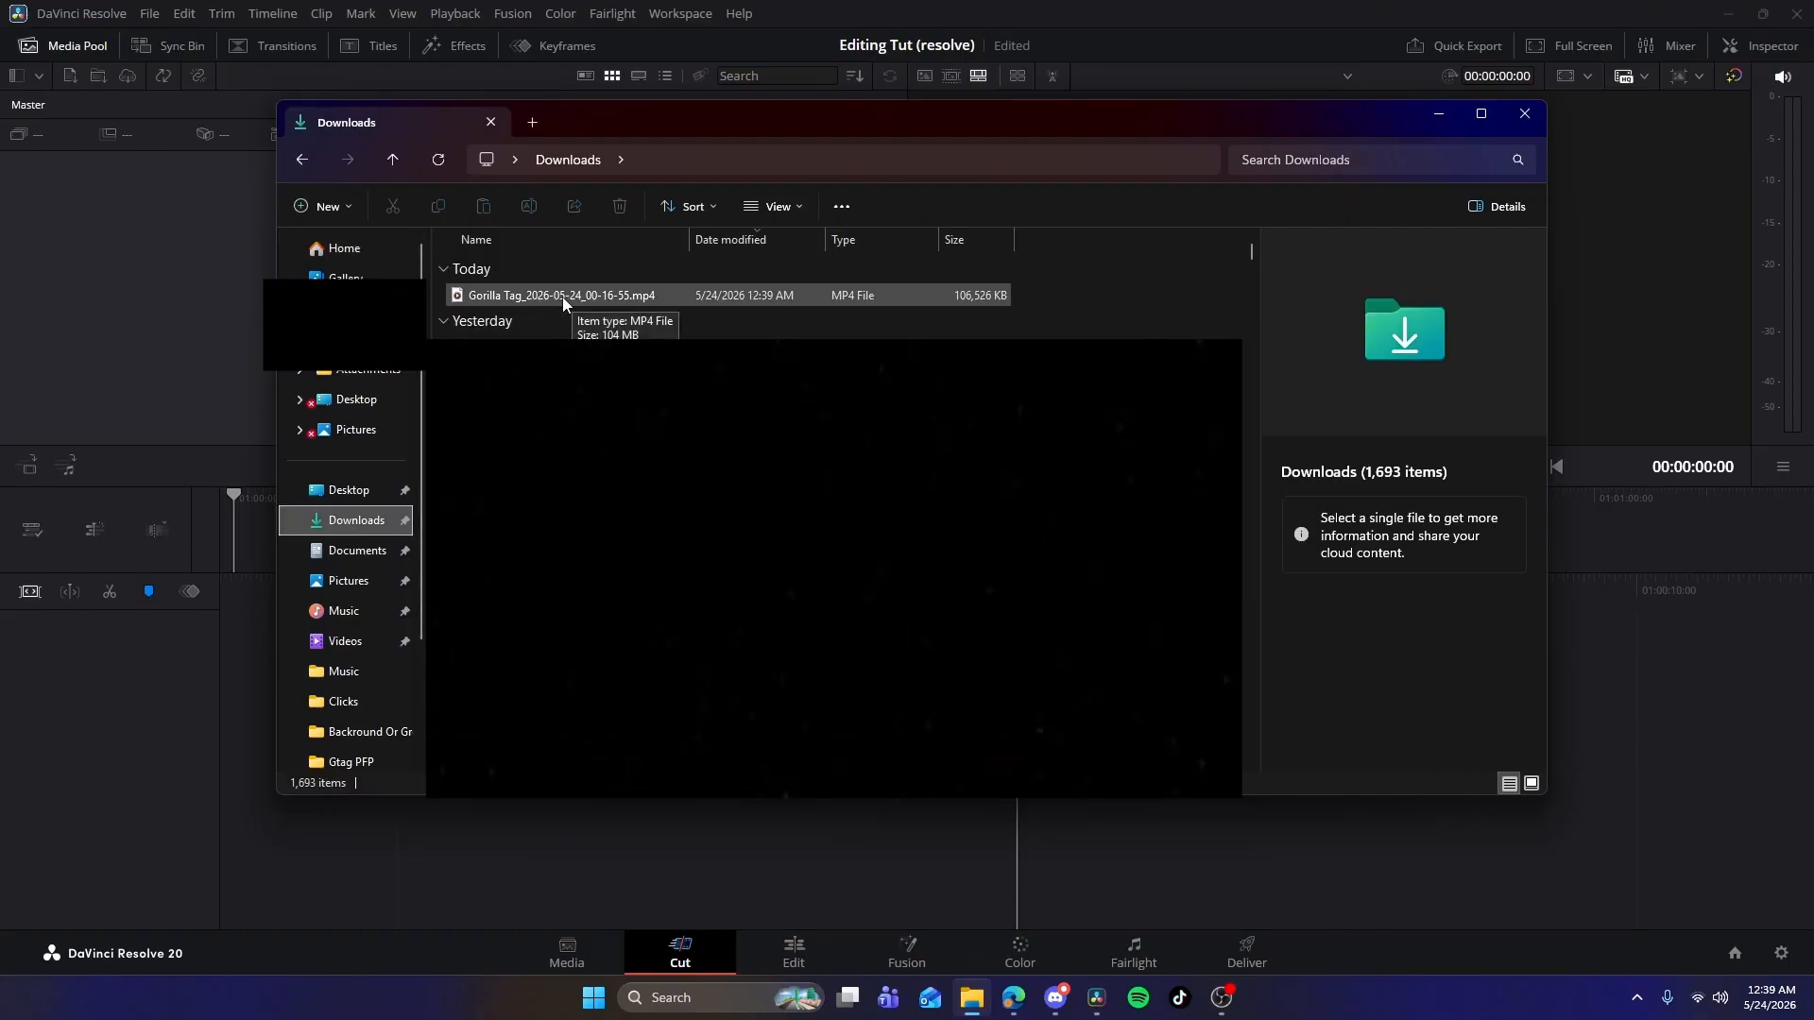
{"action": "left_click_drag", "start_coordinate": [579, 297], "coordinate": [104, 314]}
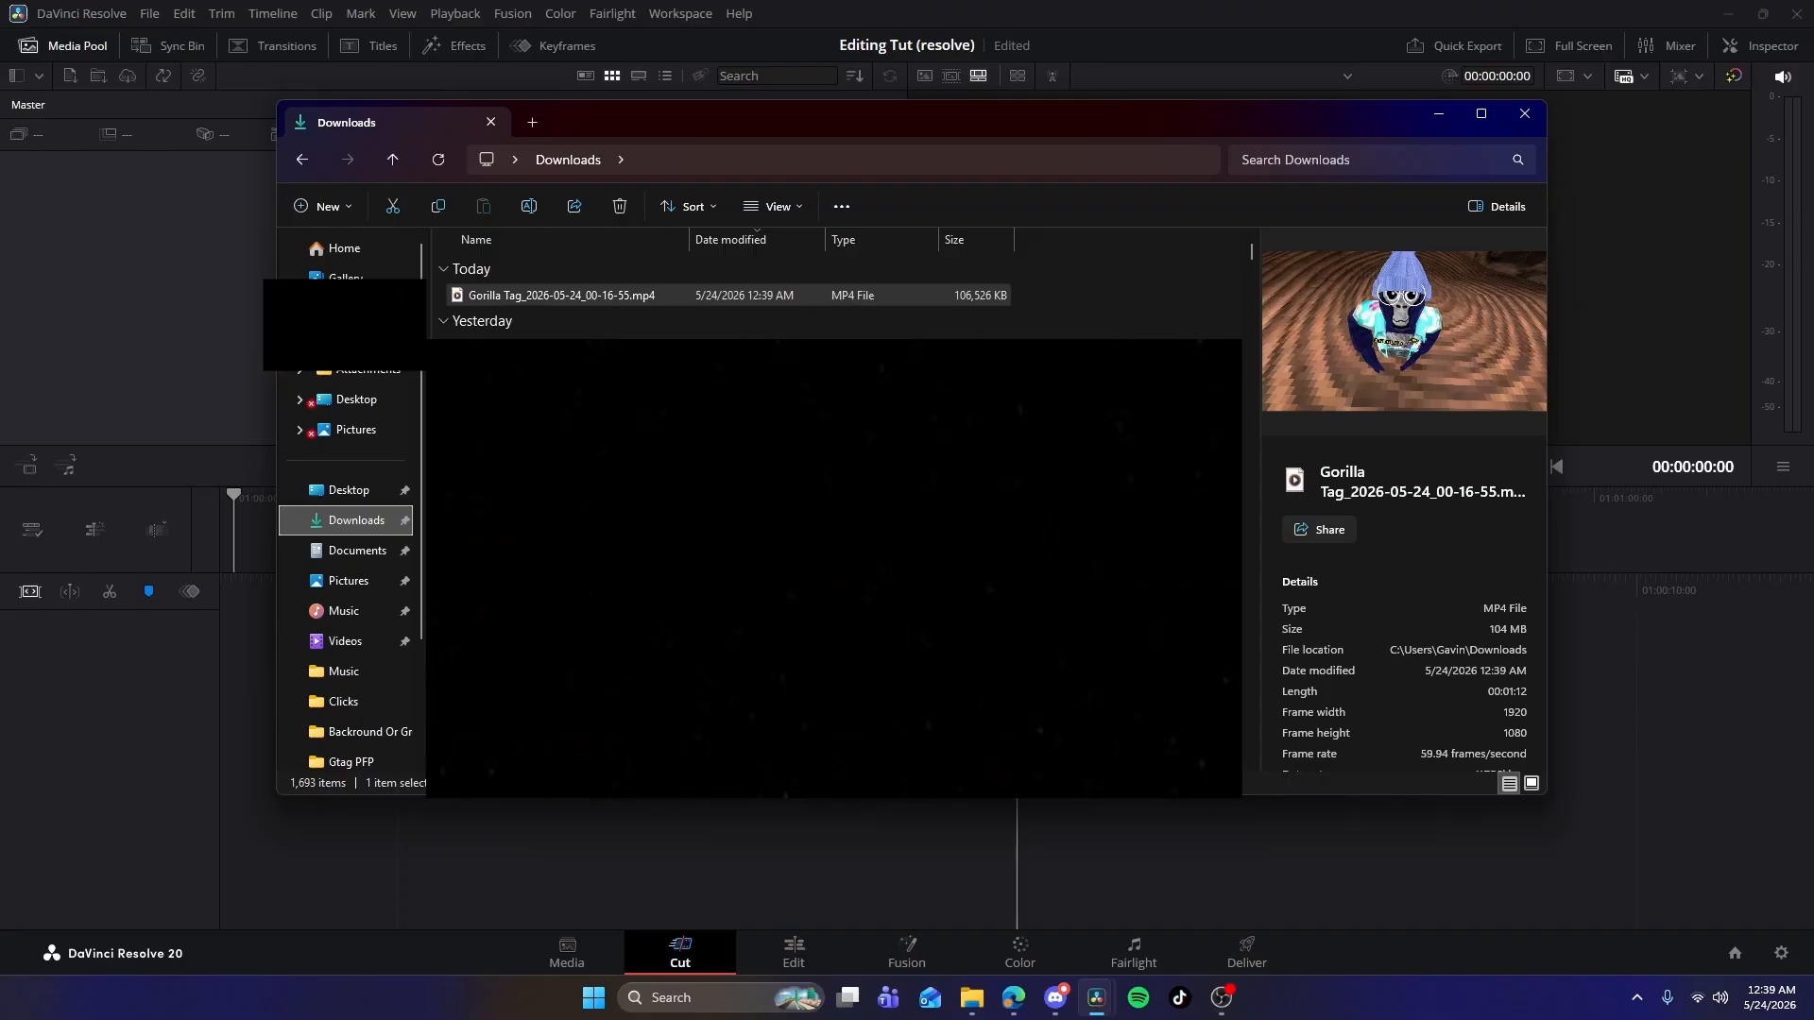
{"action": "left_click_drag", "start_coordinate": [73, 189], "coordinate": [652, 935]}
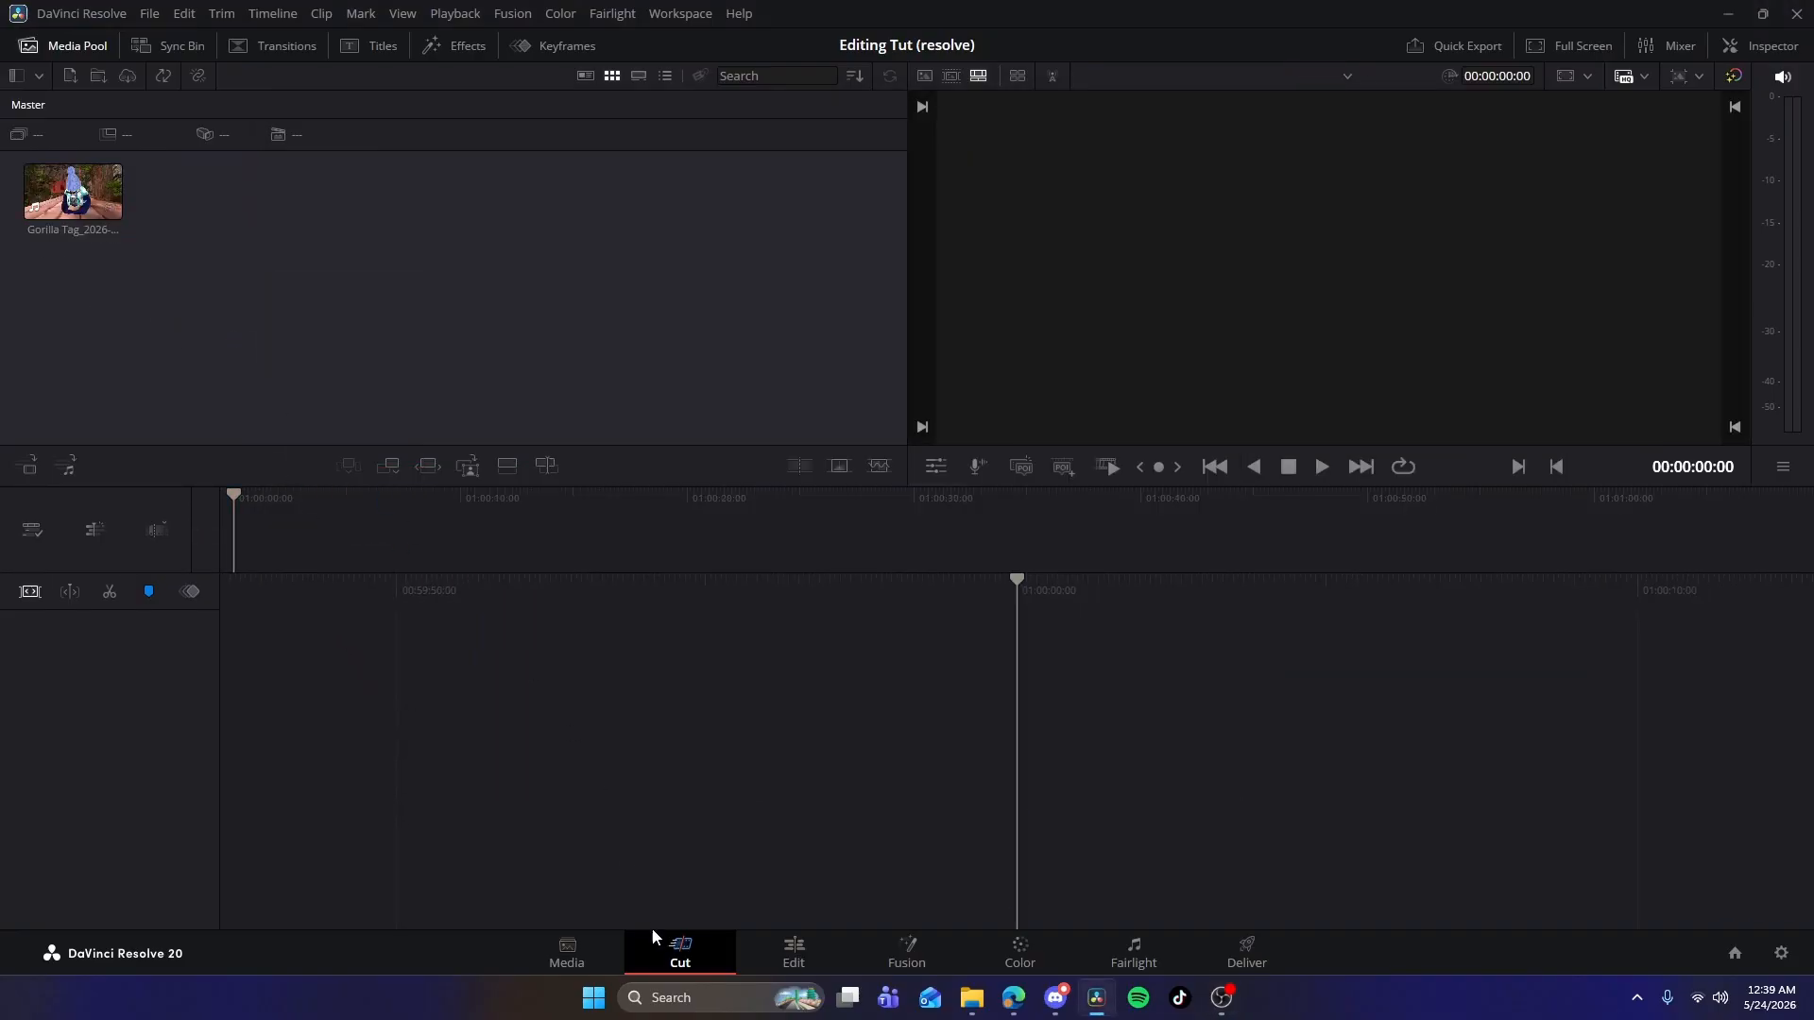
{"action": "left_click", "coordinate": [818, 950]}
{"action": "left_click_drag", "start_coordinate": [184, 144], "coordinate": [264, 812]}
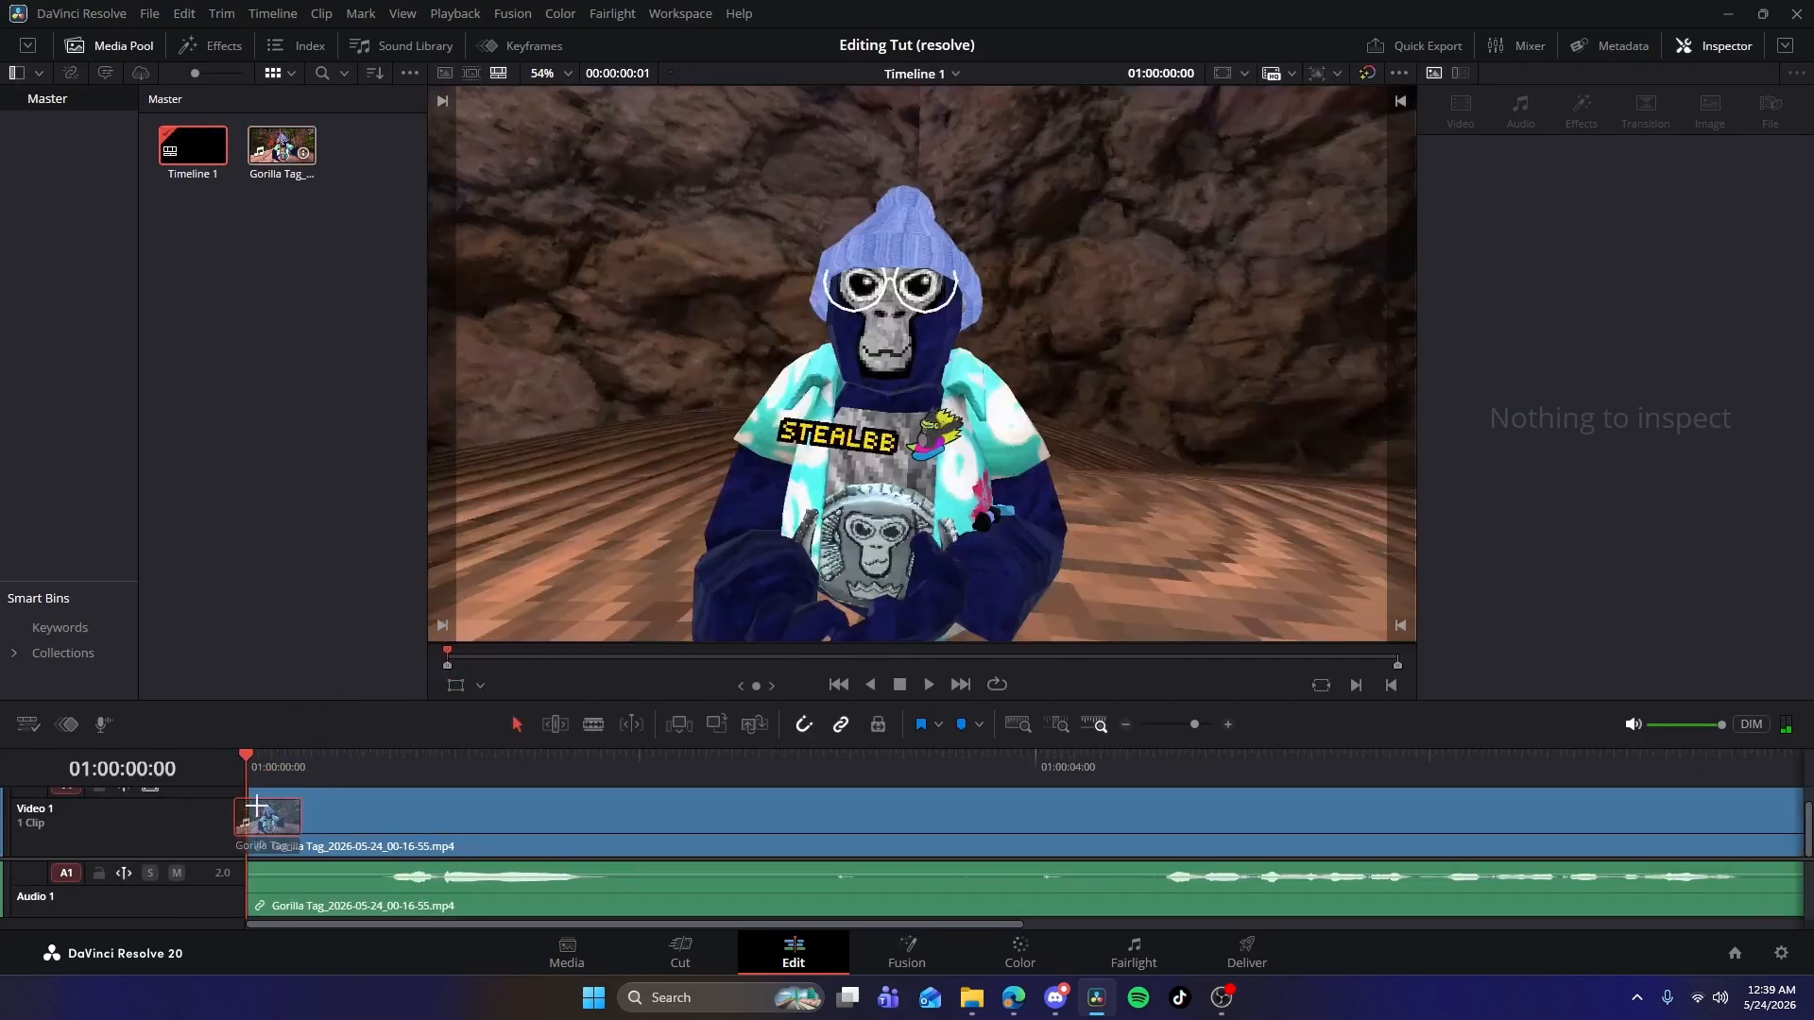
Override the project settings for Timeline 1 and give it a vertical resolution.
{"action": "right_click", "coordinate": [195, 158]}
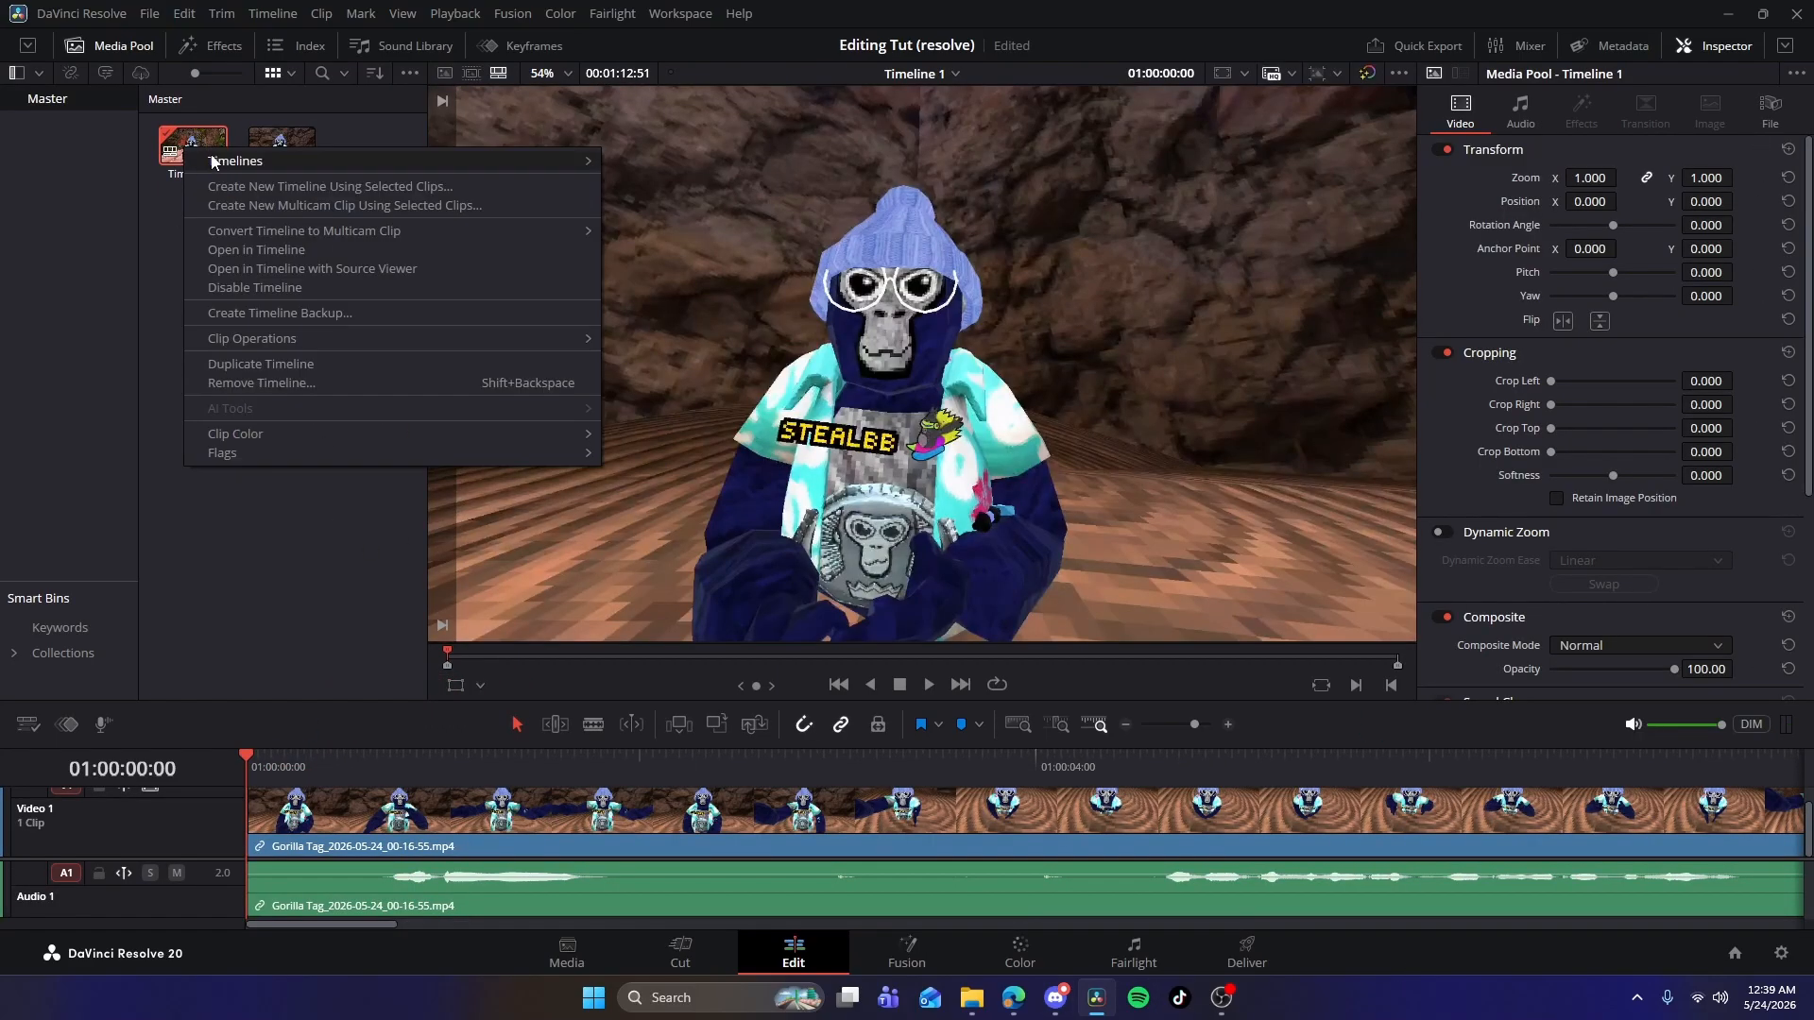
{"action": "mouse_move", "coordinate": [290, 173]}
{"action": "left_click", "coordinate": [716, 167]}
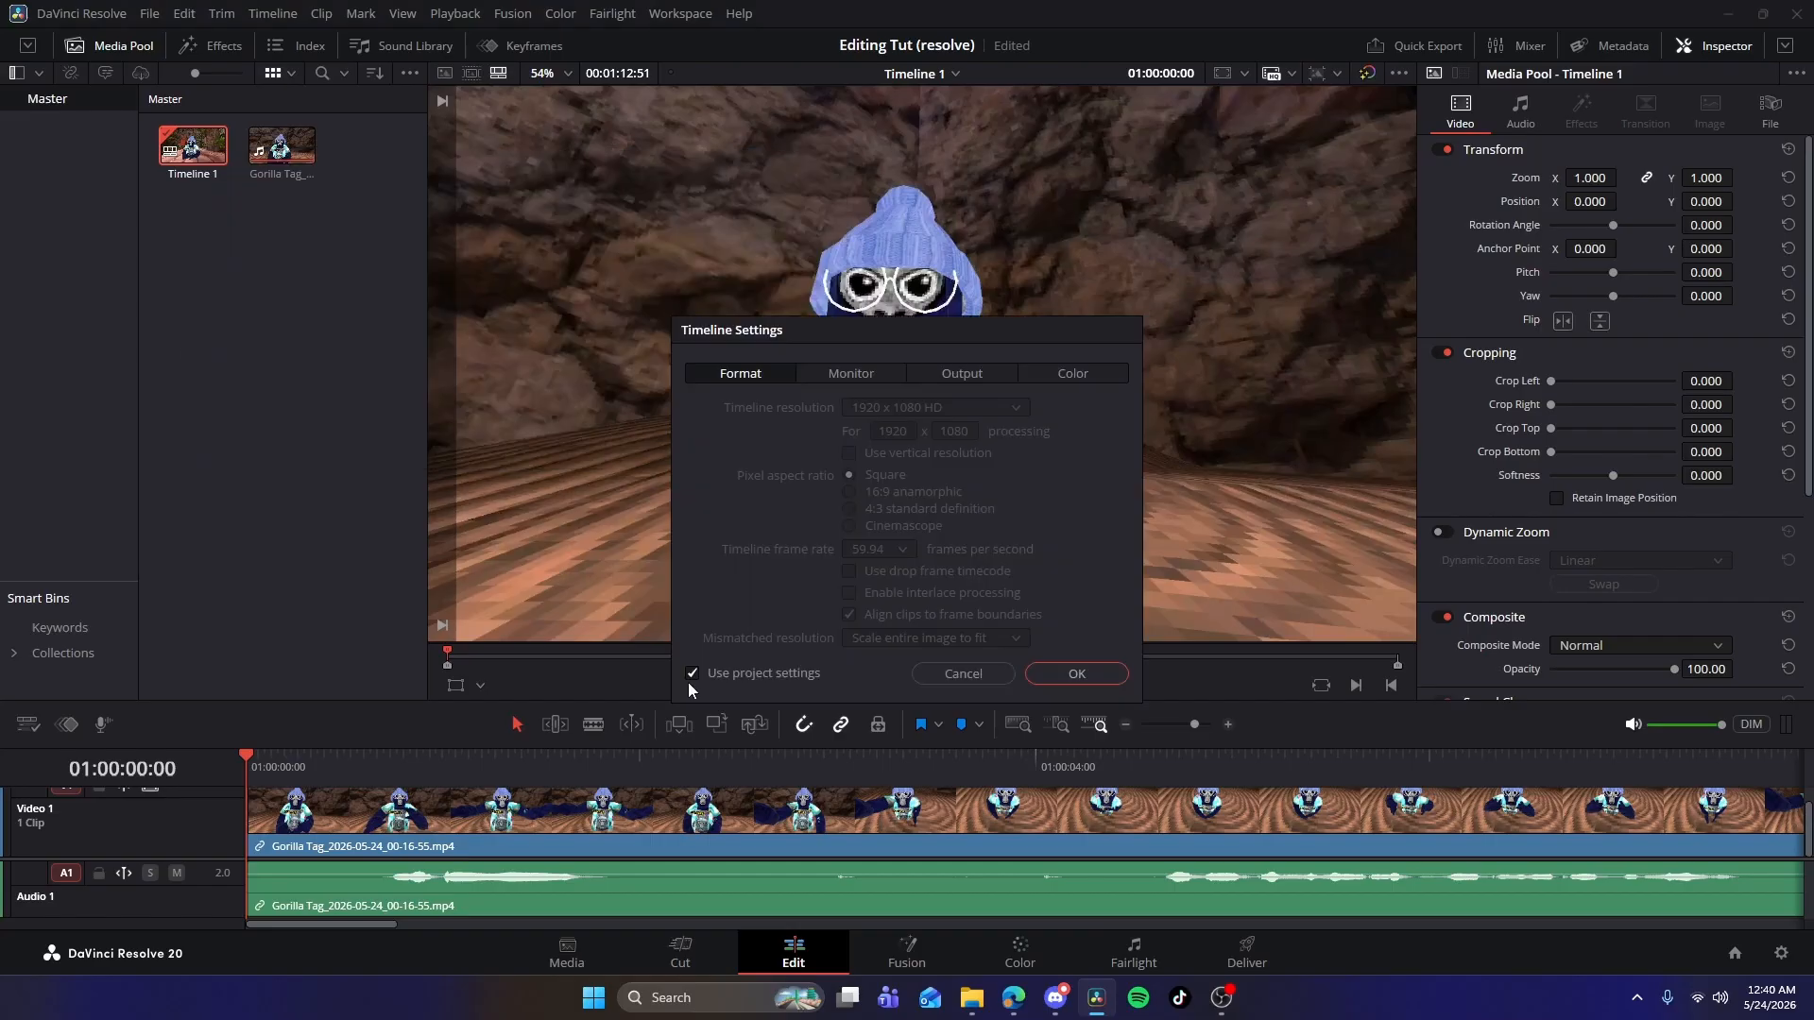
{"action": "left_click", "coordinate": [1055, 673]}
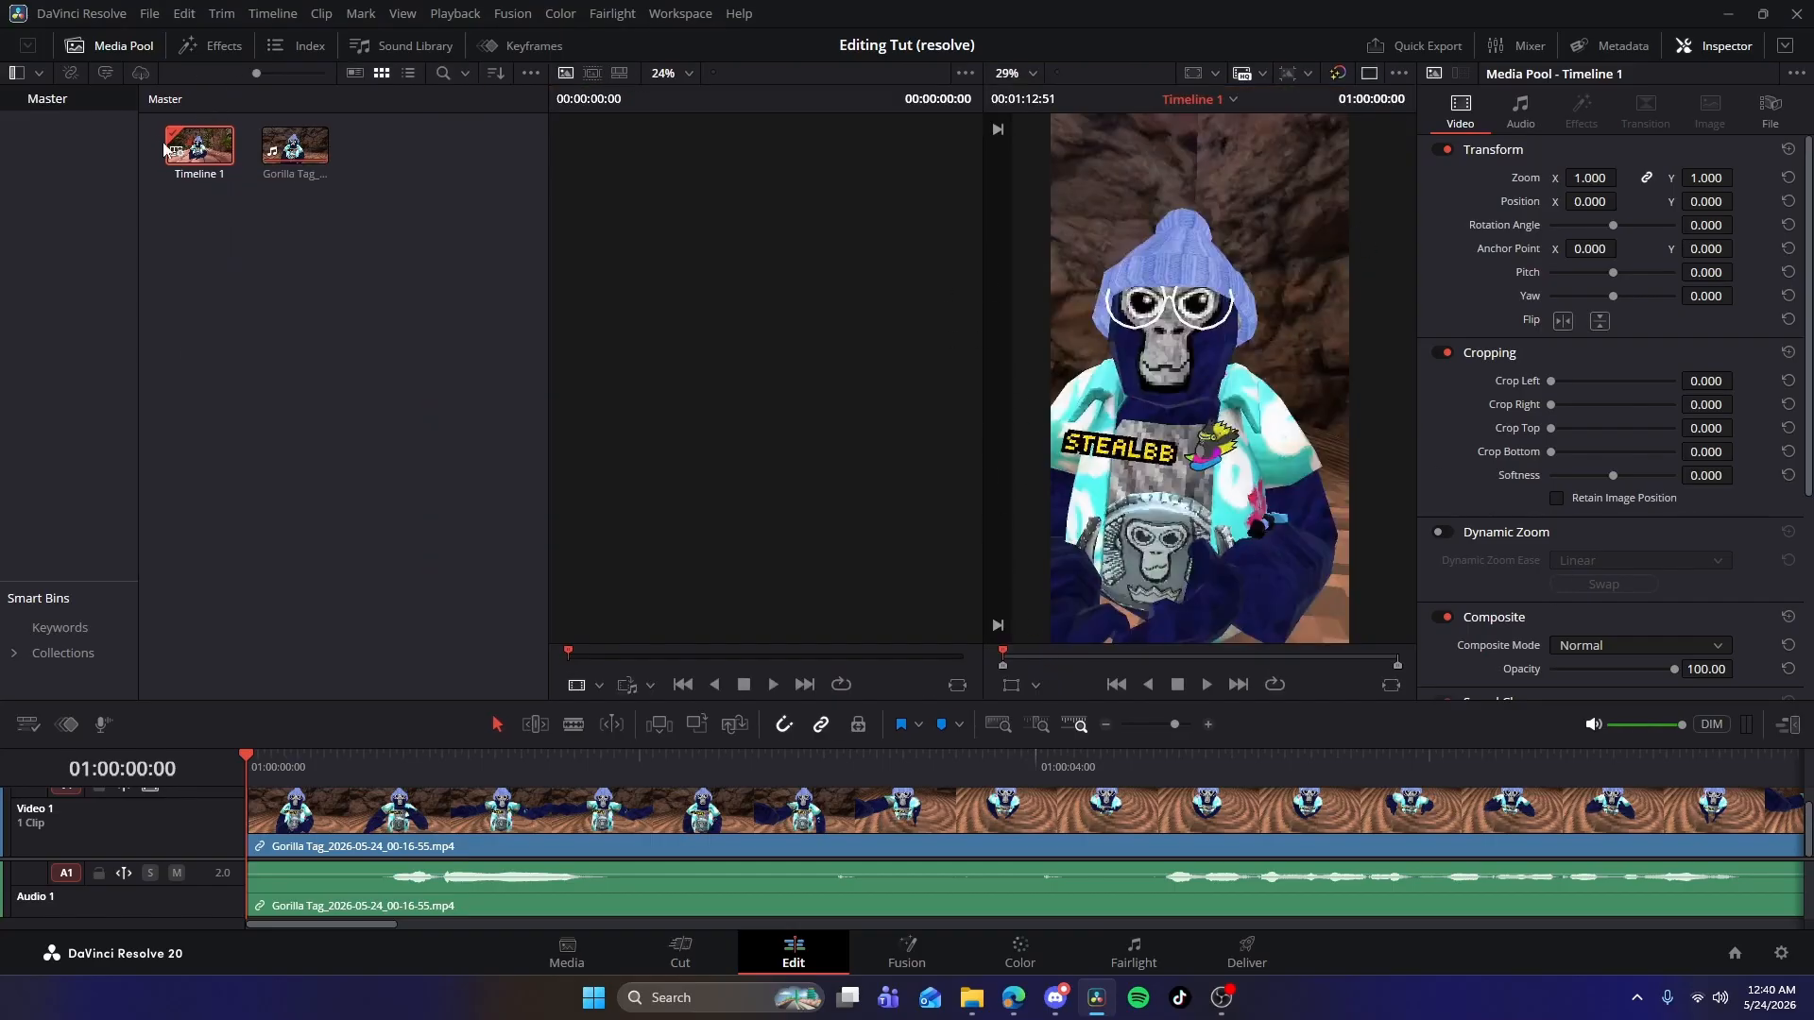
Restore Timeline 1 to the horizontal 1920 x 1080 HD project settings.
{"action": "right_click", "coordinate": [208, 140]}
{"action": "mouse_move", "coordinate": [247, 153]}
{"action": "left_click", "coordinate": [704, 167]}
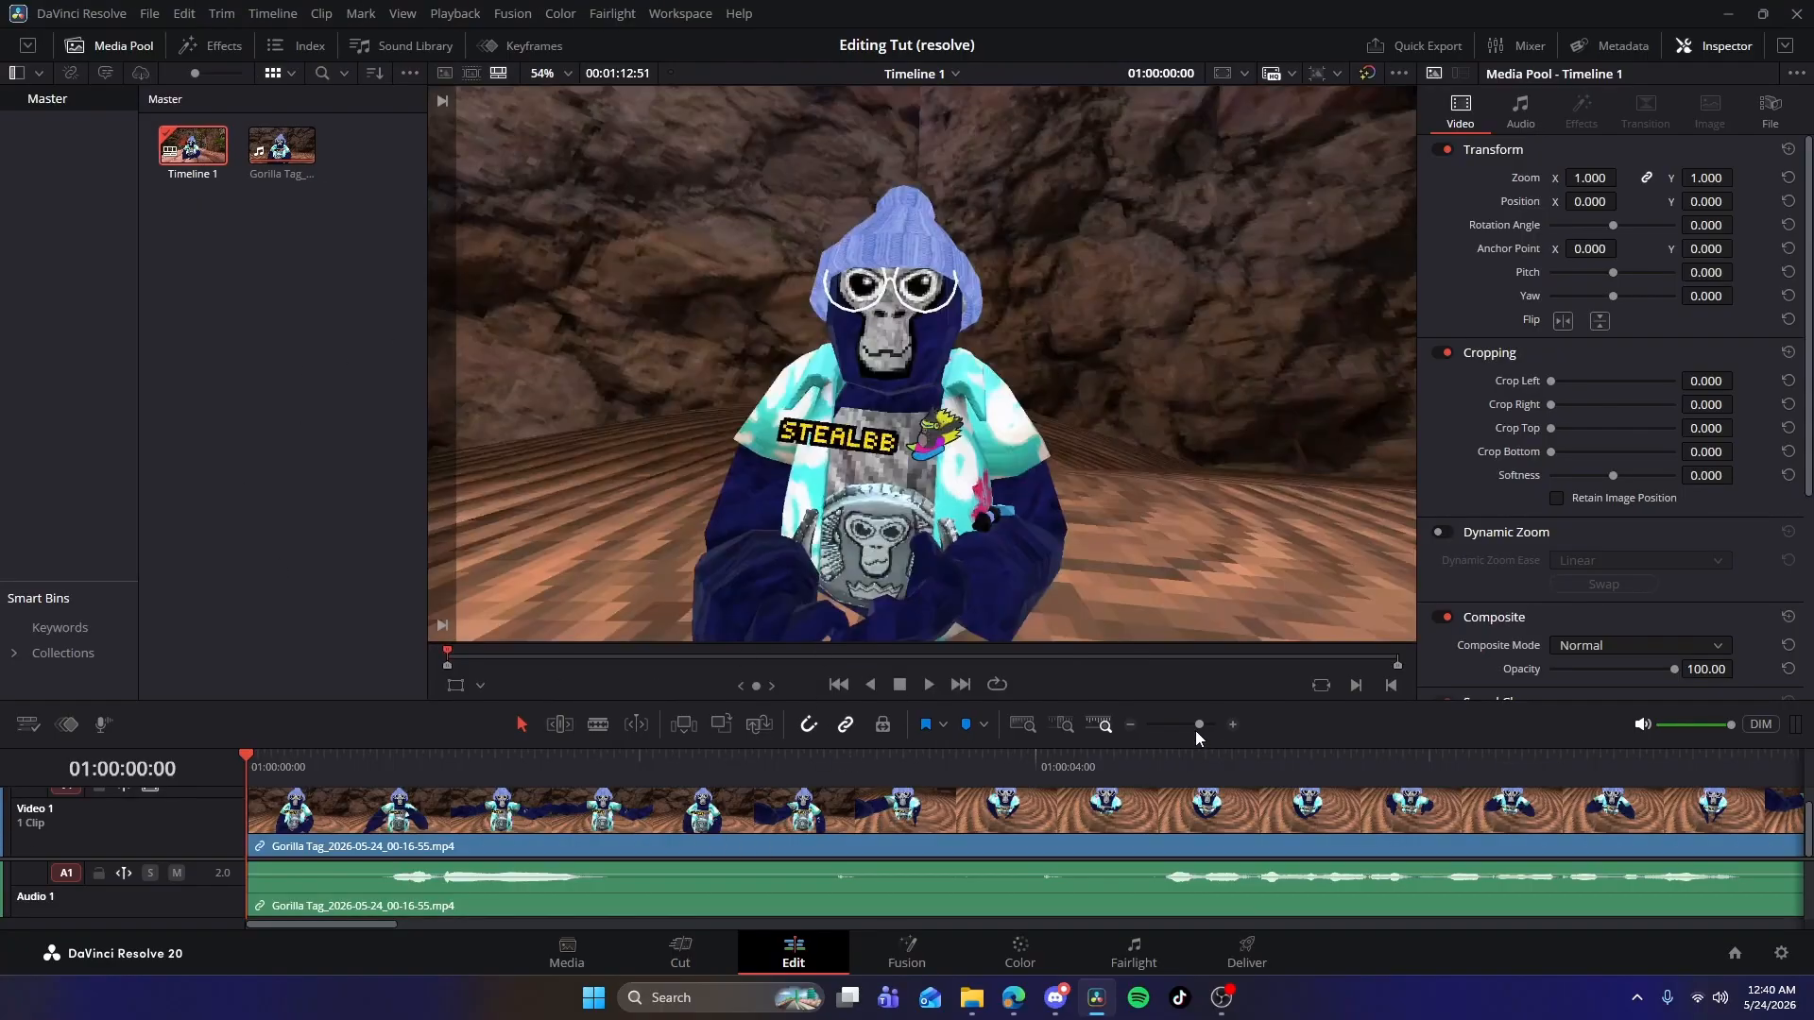
Preview the opening, cut the clip at 01:00:00:42, delete the part before the cut and move the rest to the timeline start.
{"action": "left_click_drag", "start_coordinate": [1198, 728], "coordinate": [1195, 727]}
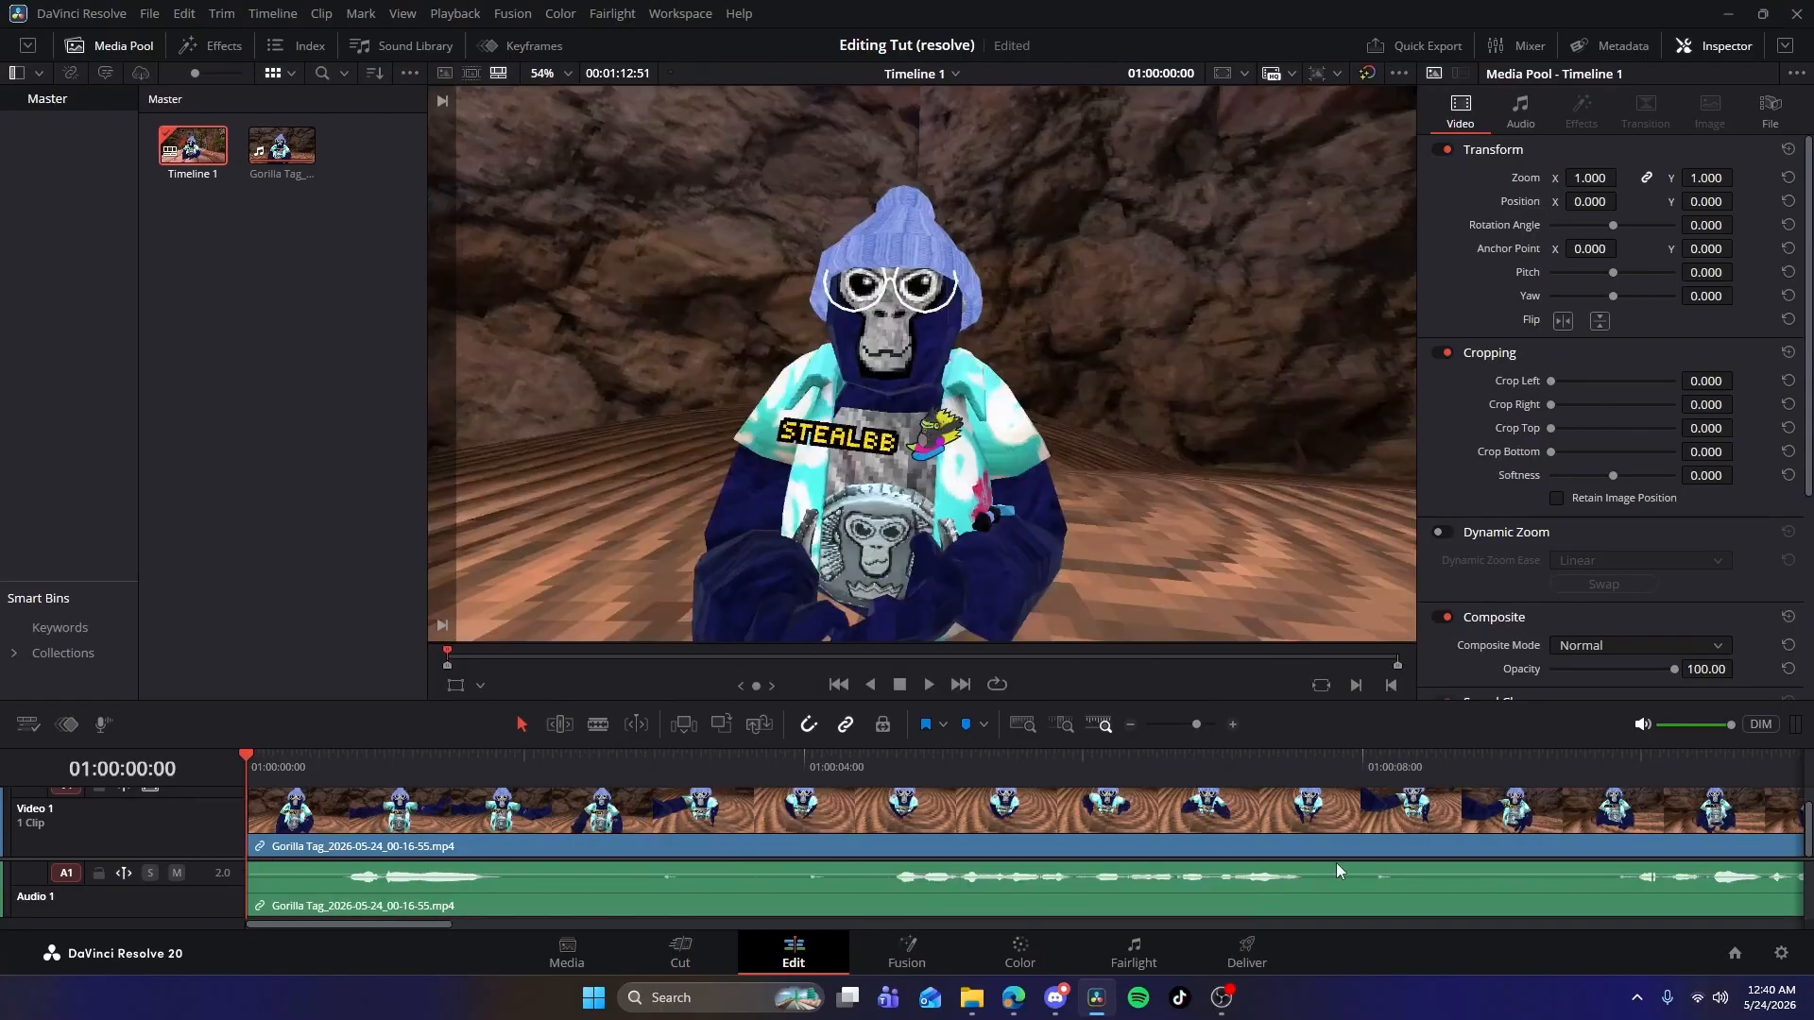
{"action": "key", "text": "space"}
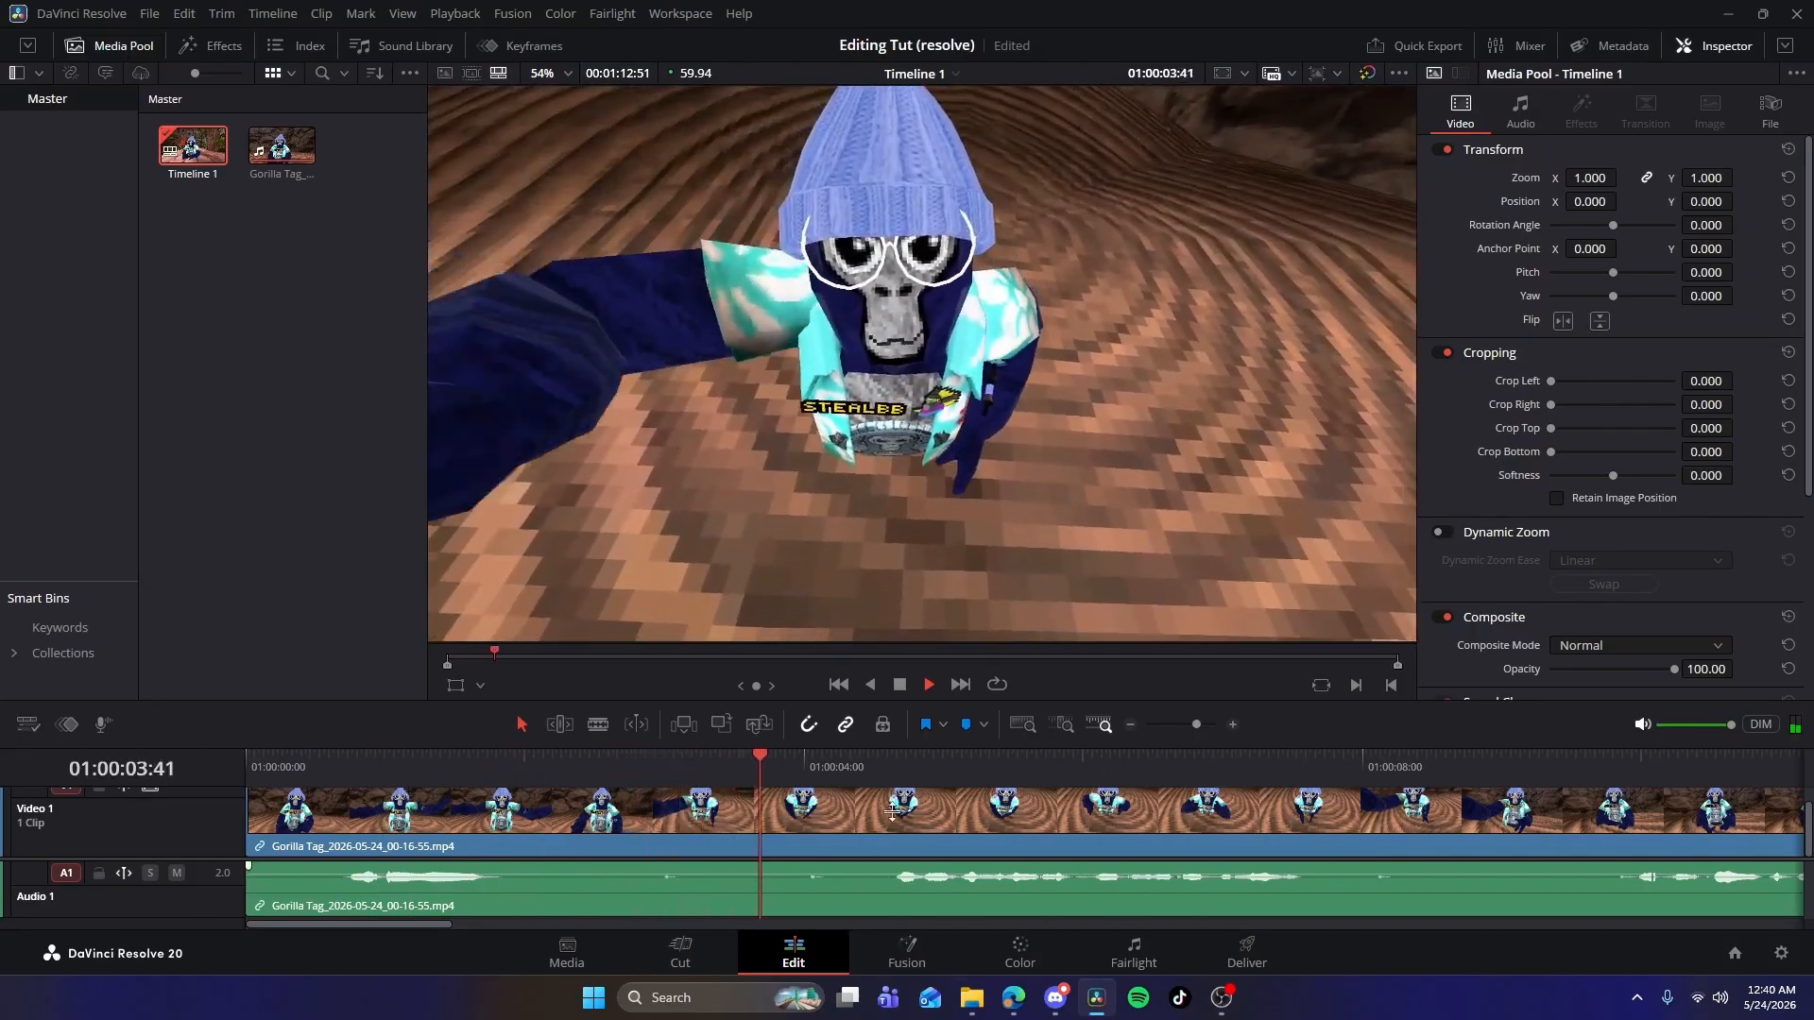
{"action": "left_click", "coordinate": [931, 793]}
{"action": "key", "text": "Home"}
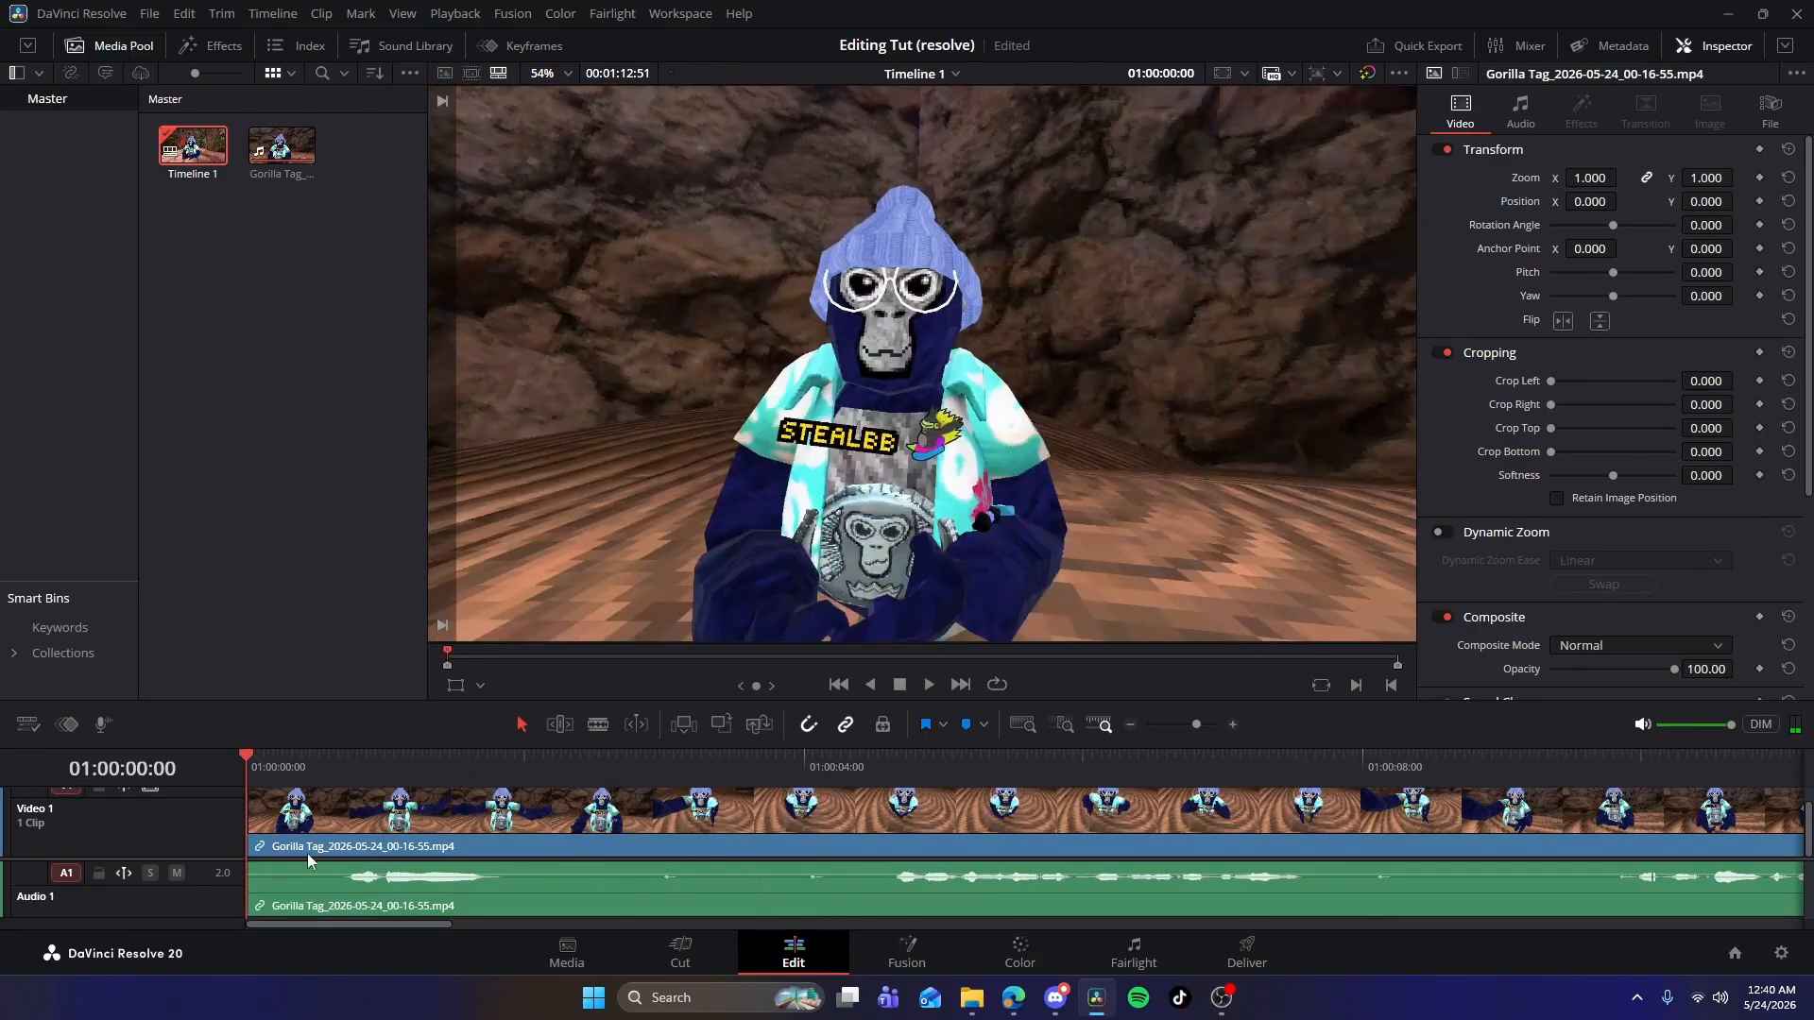
{"action": "key", "text": "b"}
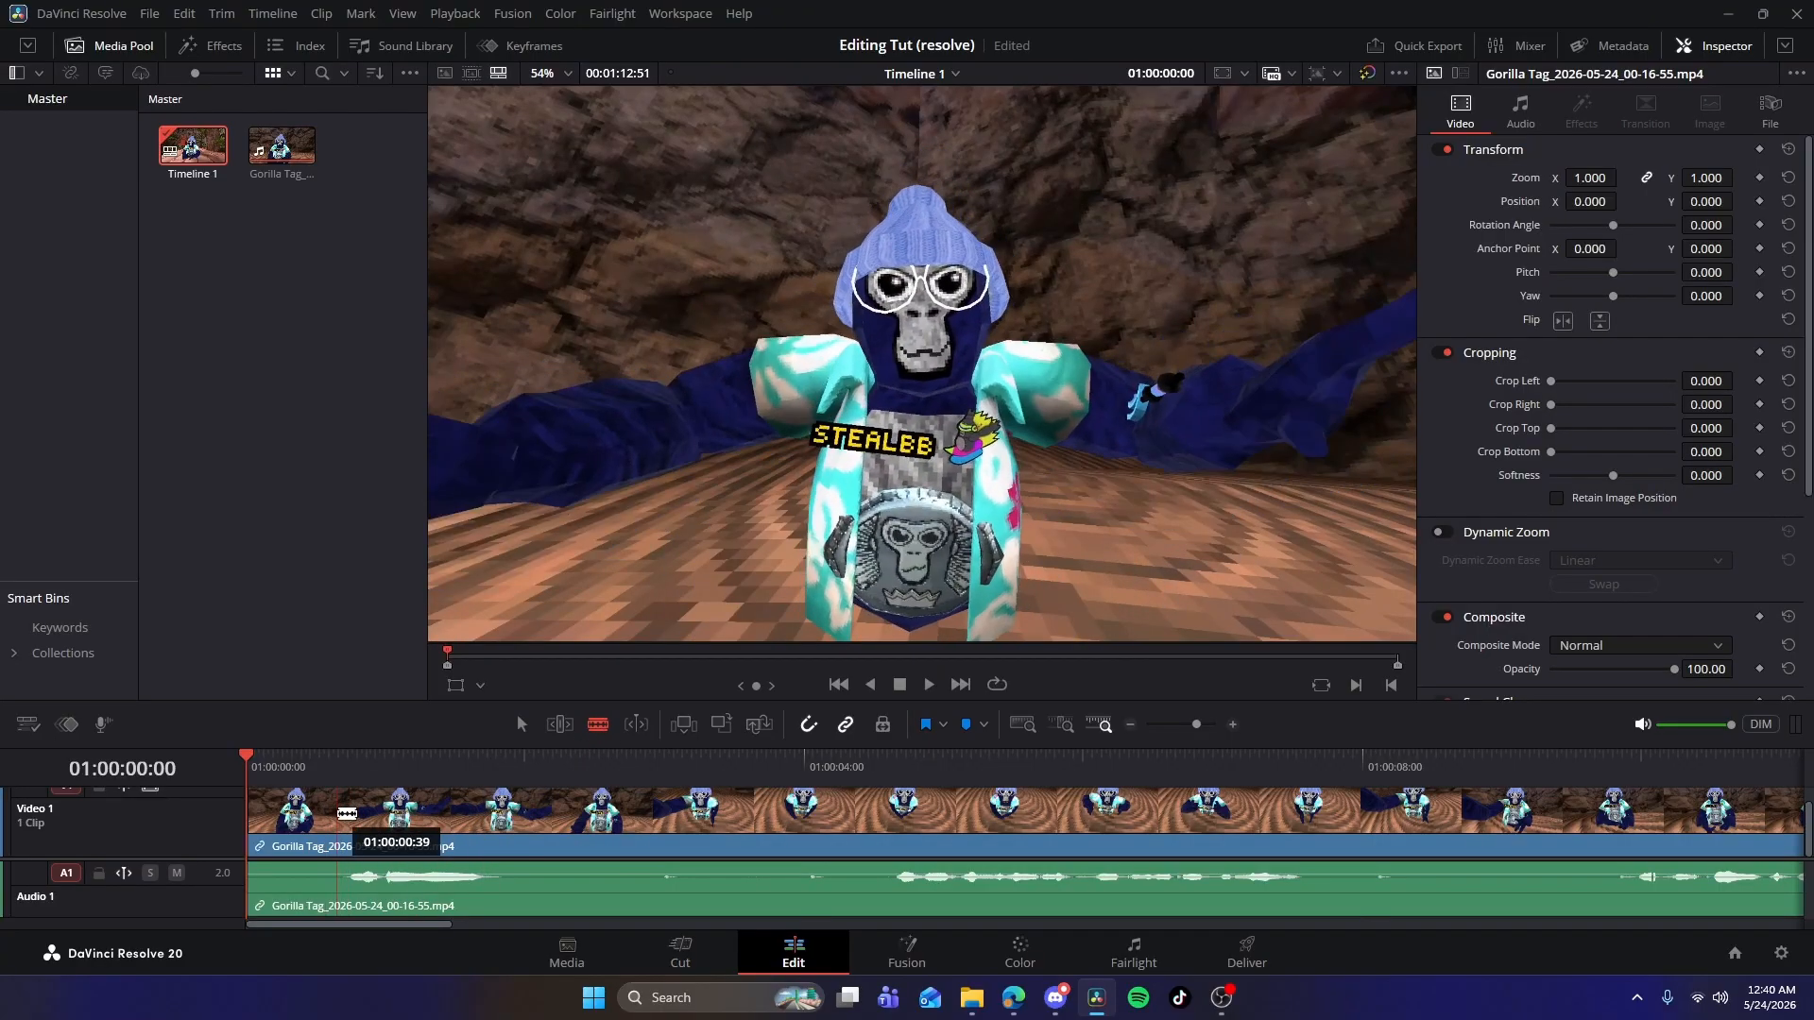
{"action": "left_click", "coordinate": [342, 821]}
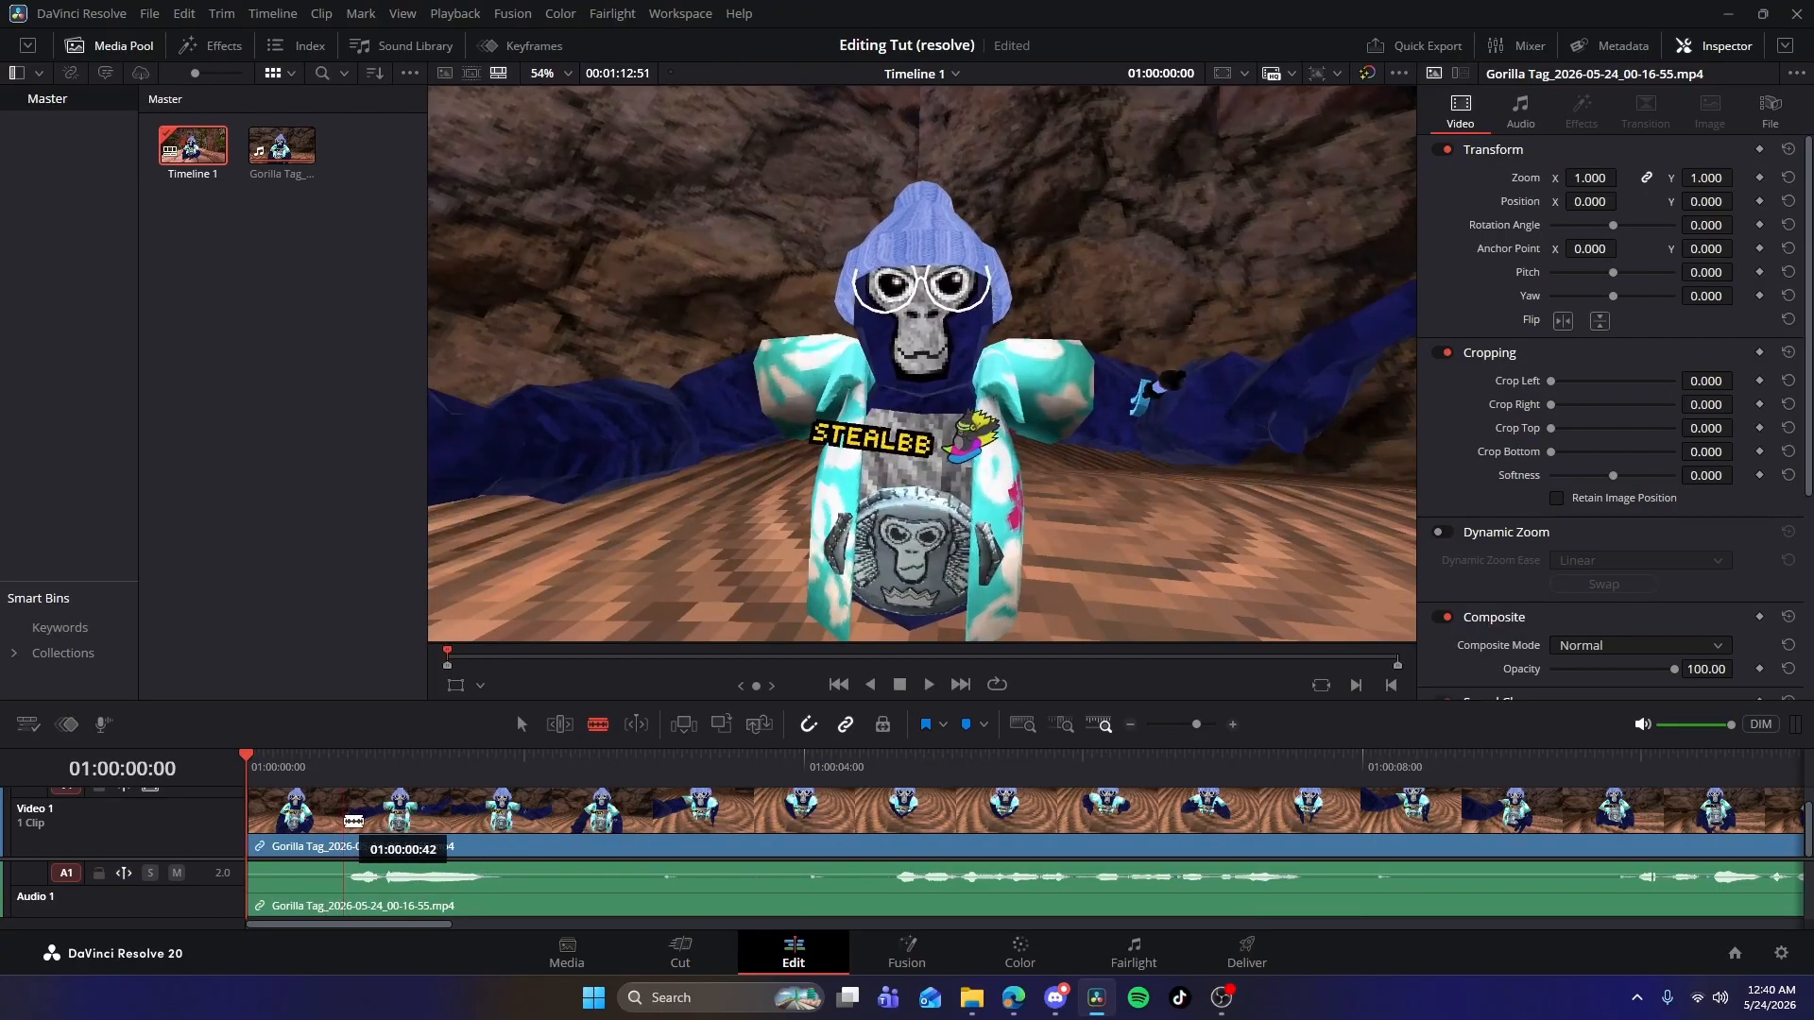
{"action": "key", "text": "a"}
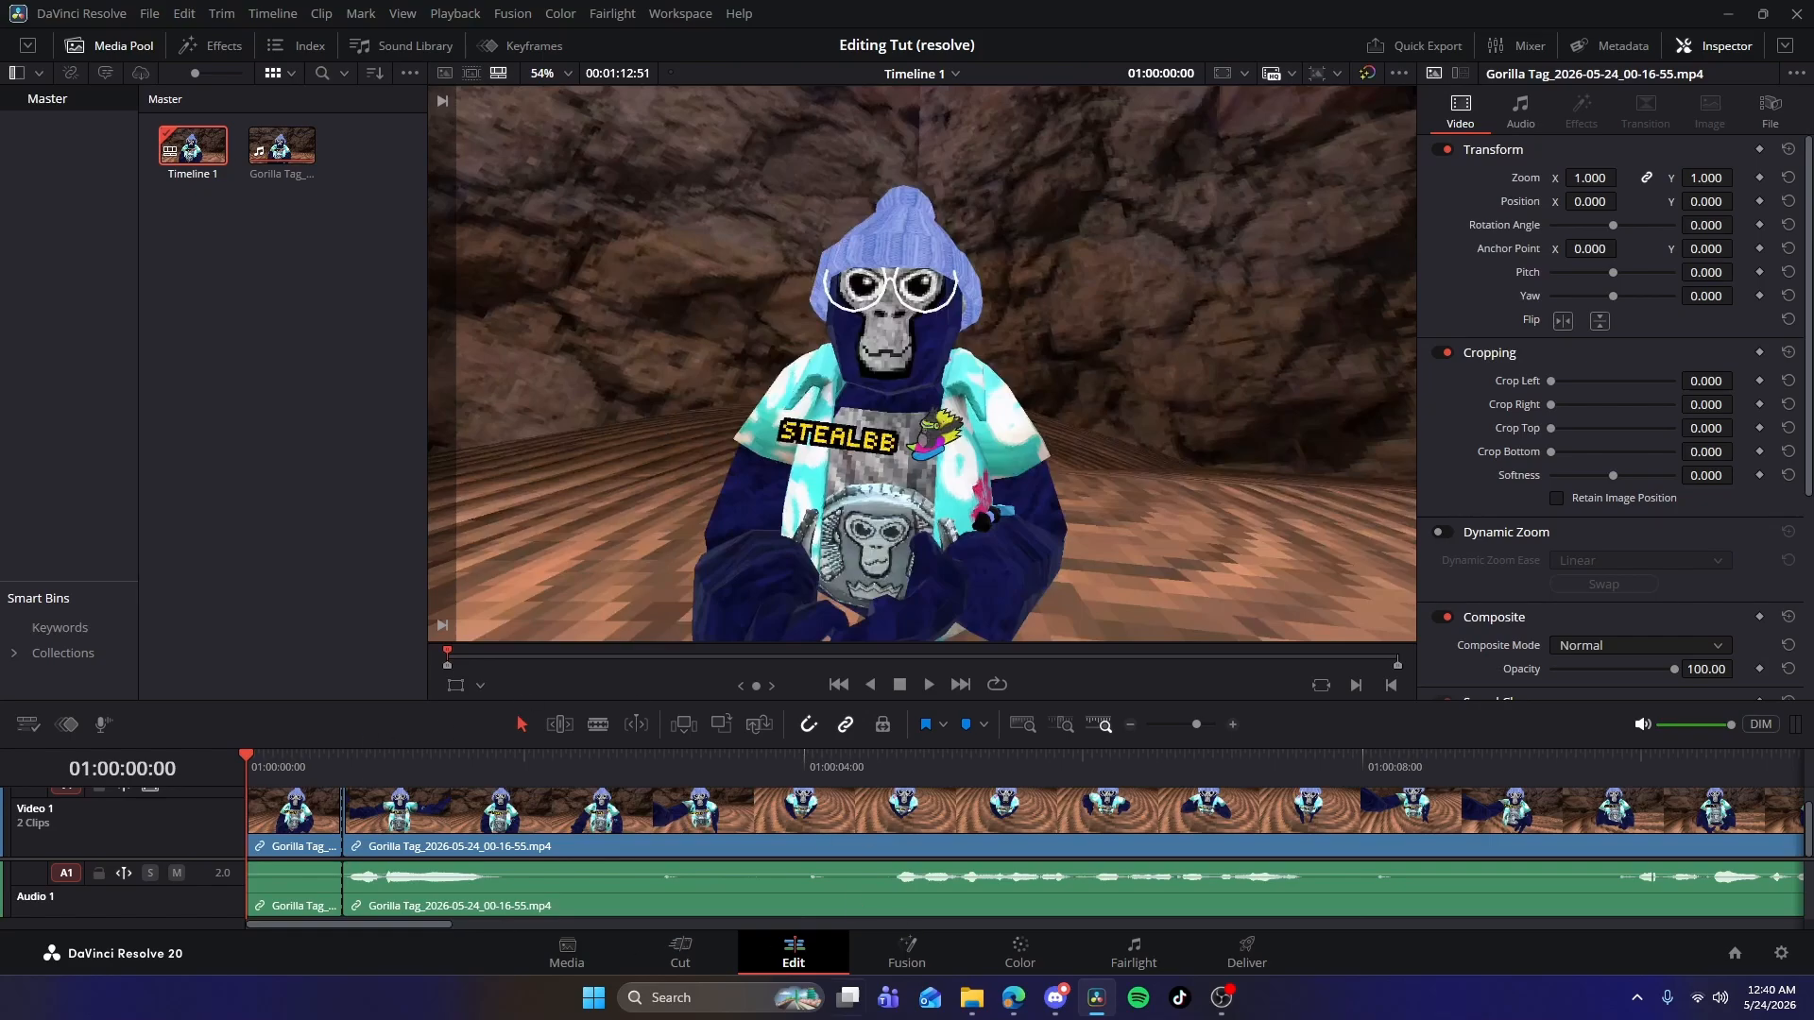
{"action": "left_click", "coordinate": [306, 794]}
{"action": "key", "text": "BackSpace"}
{"action": "left_click_drag", "start_coordinate": [567, 813], "coordinate": [524, 846]}
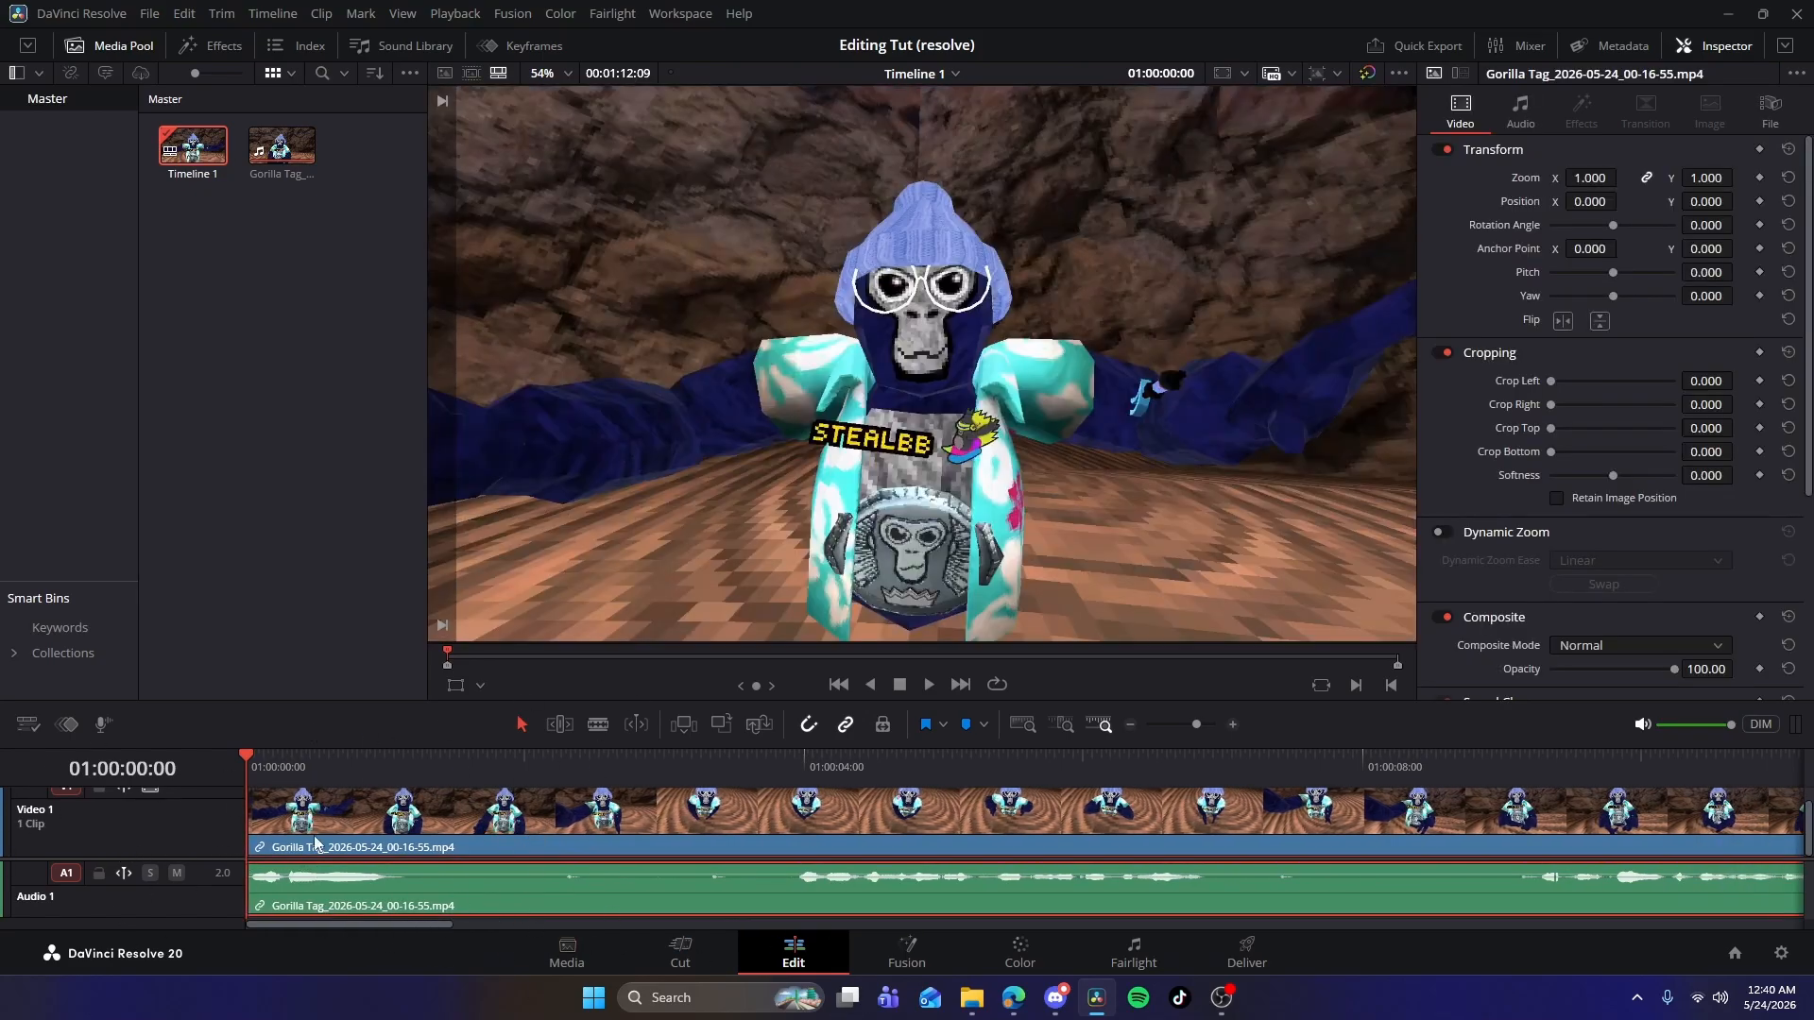
Cut out the section that ends at 01:00:03:54 and move the remaining footage against the first clip.
{"action": "left_click", "coordinate": [420, 766]}
{"action": "key", "text": "b"}
{"action": "left_click", "coordinate": [430, 822]}
{"action": "key", "text": "a"}
{"action": "left_click_drag", "start_coordinate": [415, 769], "coordinate": [793, 792]}
{"action": "key", "text": "ctrl+b"}
{"action": "left_click", "coordinate": [728, 833]}
{"action": "key", "text": "BackSpace"}
{"action": "left_click_drag", "start_coordinate": [862, 812], "coordinate": [491, 814]}
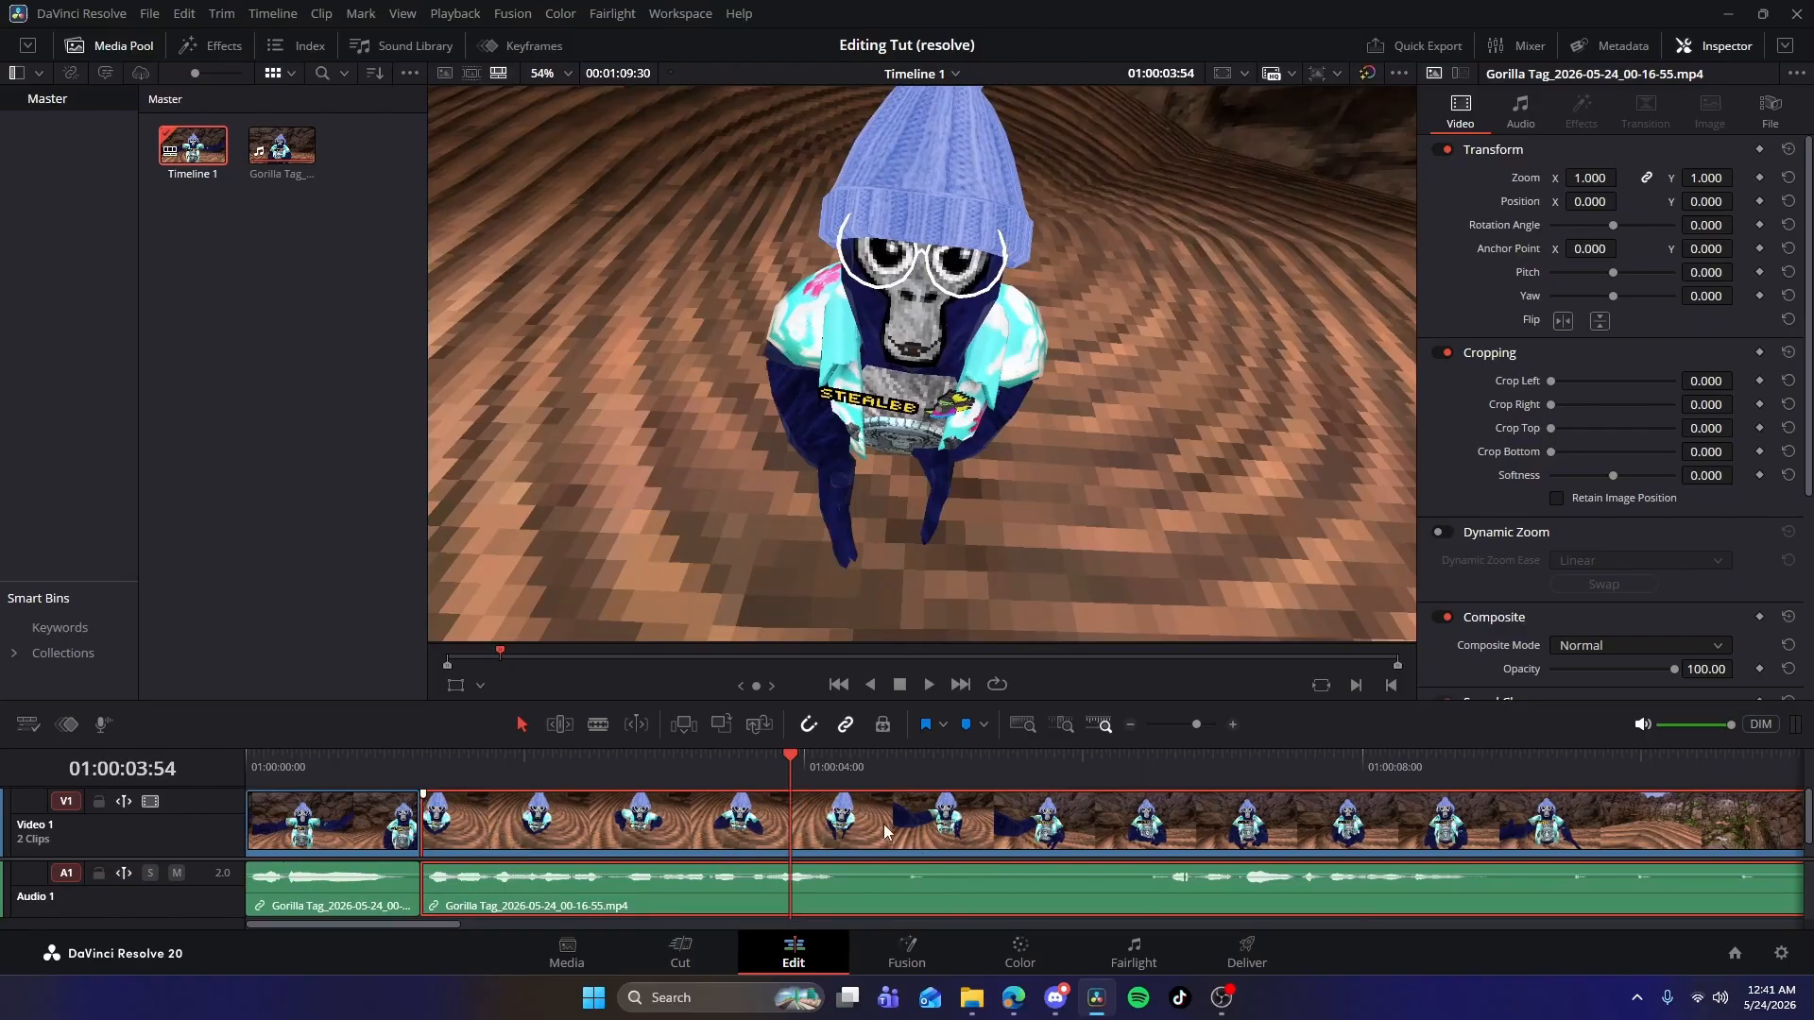
Play on through the remaining footage, cut out its next unwanted section and close the gap.
{"action": "key", "text": "space"}
{"action": "left_click", "coordinate": [841, 824]}
{"action": "left_click", "coordinate": [1142, 824]}
{"action": "left_click", "coordinate": [522, 725]}
{"action": "left_click", "coordinate": [991, 823]}
{"action": "key", "text": "BackSpace"}
{"action": "left_click_drag", "start_coordinate": [1197, 818], "coordinate": [898, 814]}
Cut away the long middle section of the footage and move the remaining end part towards the earlier clips.
{"action": "left_click", "coordinate": [1194, 869]}
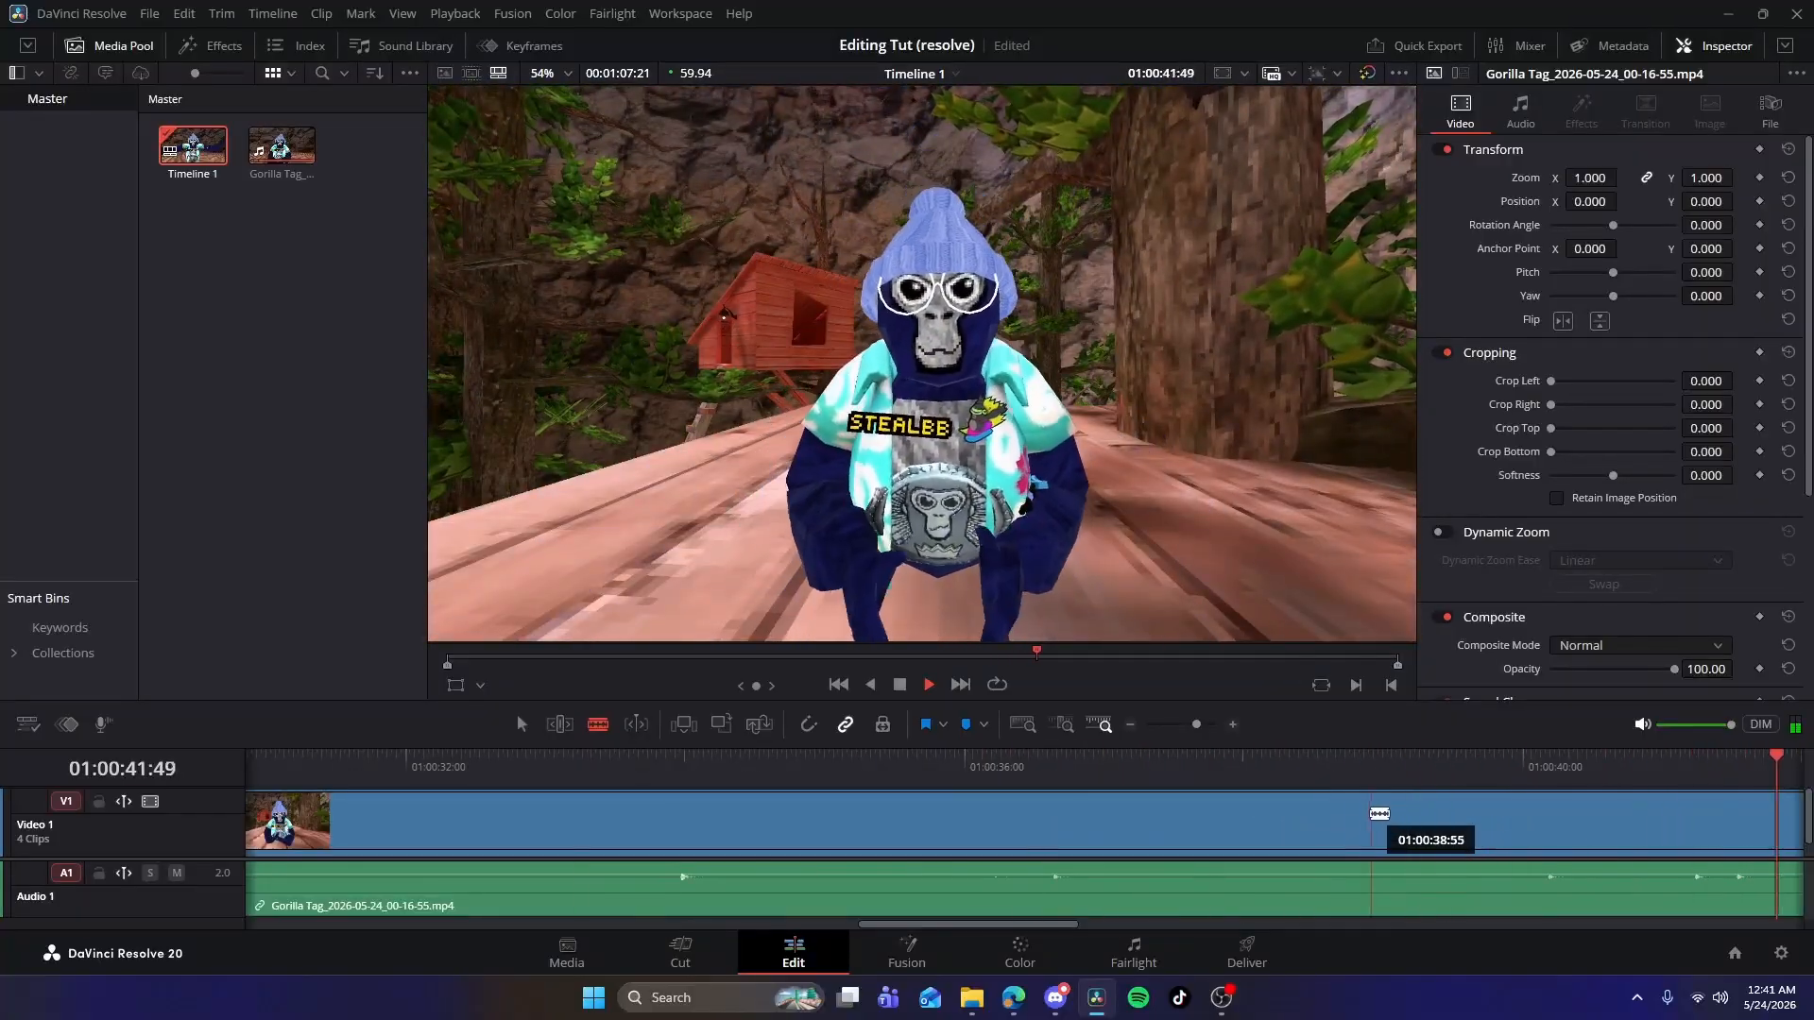
{"action": "key", "text": "space"}
{"action": "left_click", "coordinate": [897, 818]}
{"action": "left_click", "coordinate": [522, 724]}
{"action": "left_click_drag", "start_coordinate": [1195, 724], "coordinate": [1182, 726]}
{"action": "left_click", "coordinate": [756, 823]}
{"action": "key", "text": "BackSpace"}
{"action": "left_click_drag", "start_coordinate": [1109, 840], "coordinate": [579, 844]}
{"action": "left_click", "coordinate": [809, 725]}
{"action": "left_click_drag", "start_coordinate": [568, 825], "coordinate": [514, 825]}
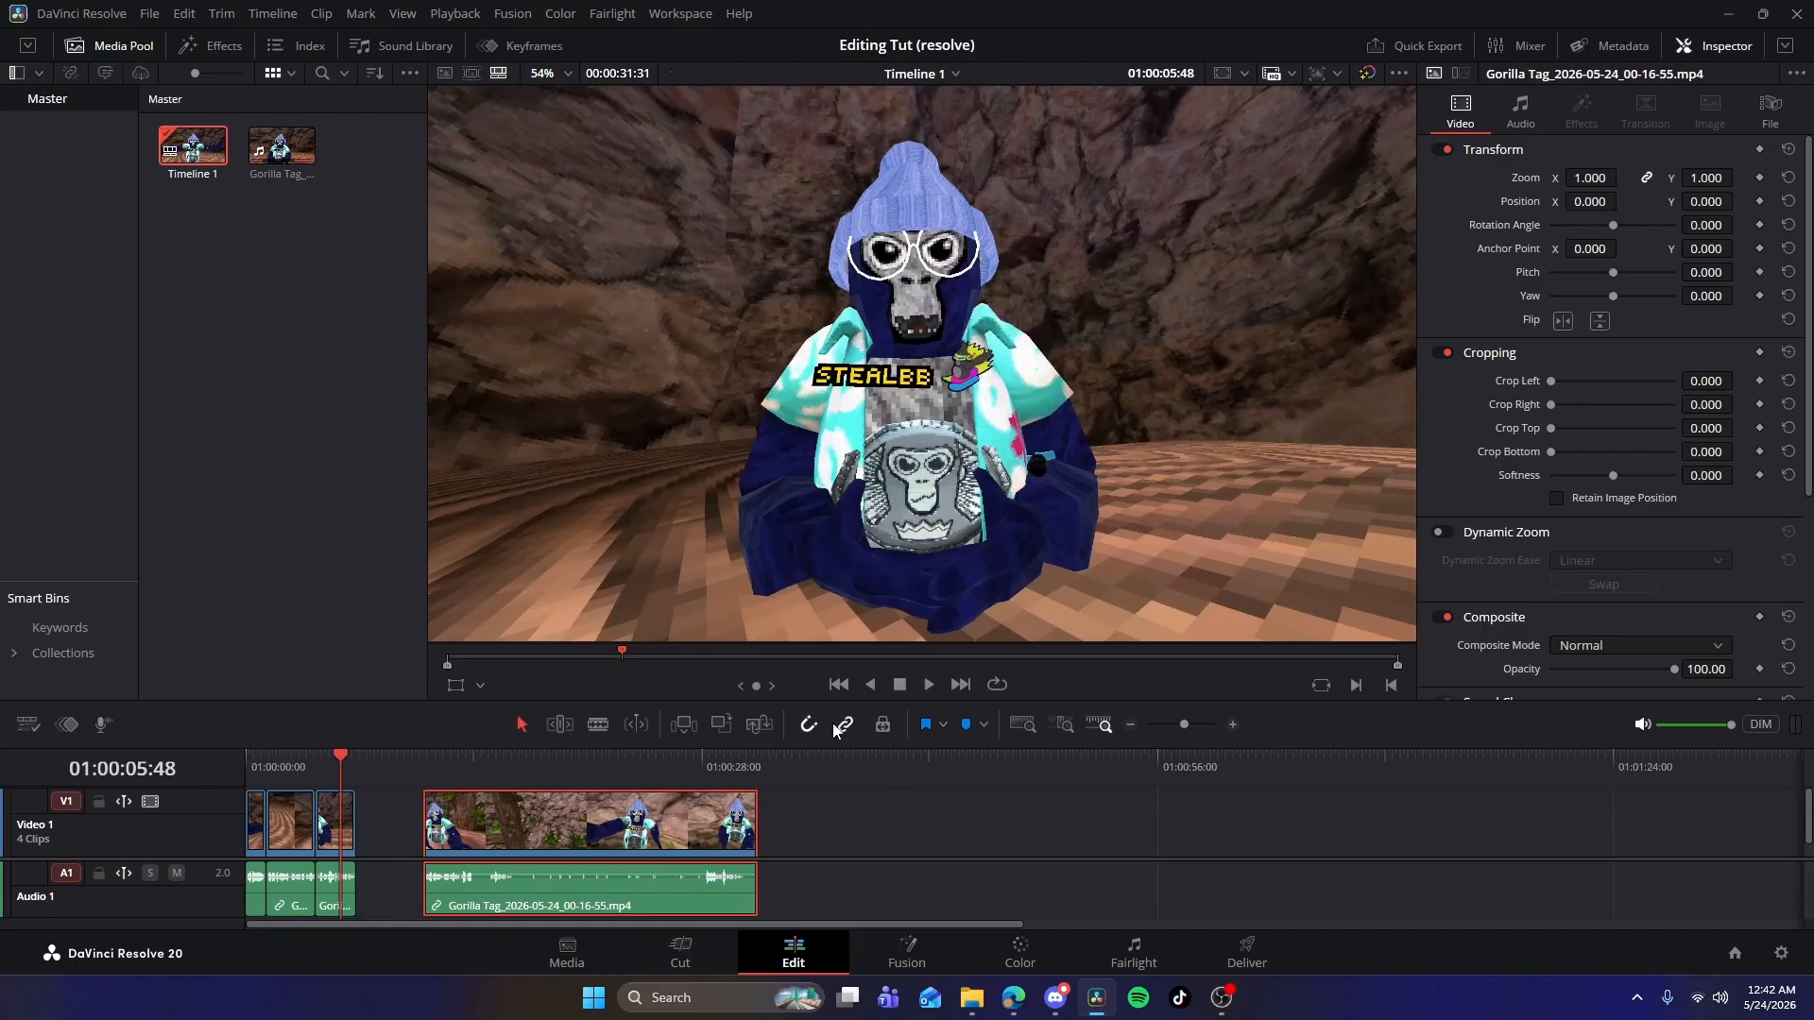
Delete the short segment that follows the clip at 01:00:09:30 and join the clips around it.
{"action": "key", "text": "b"}
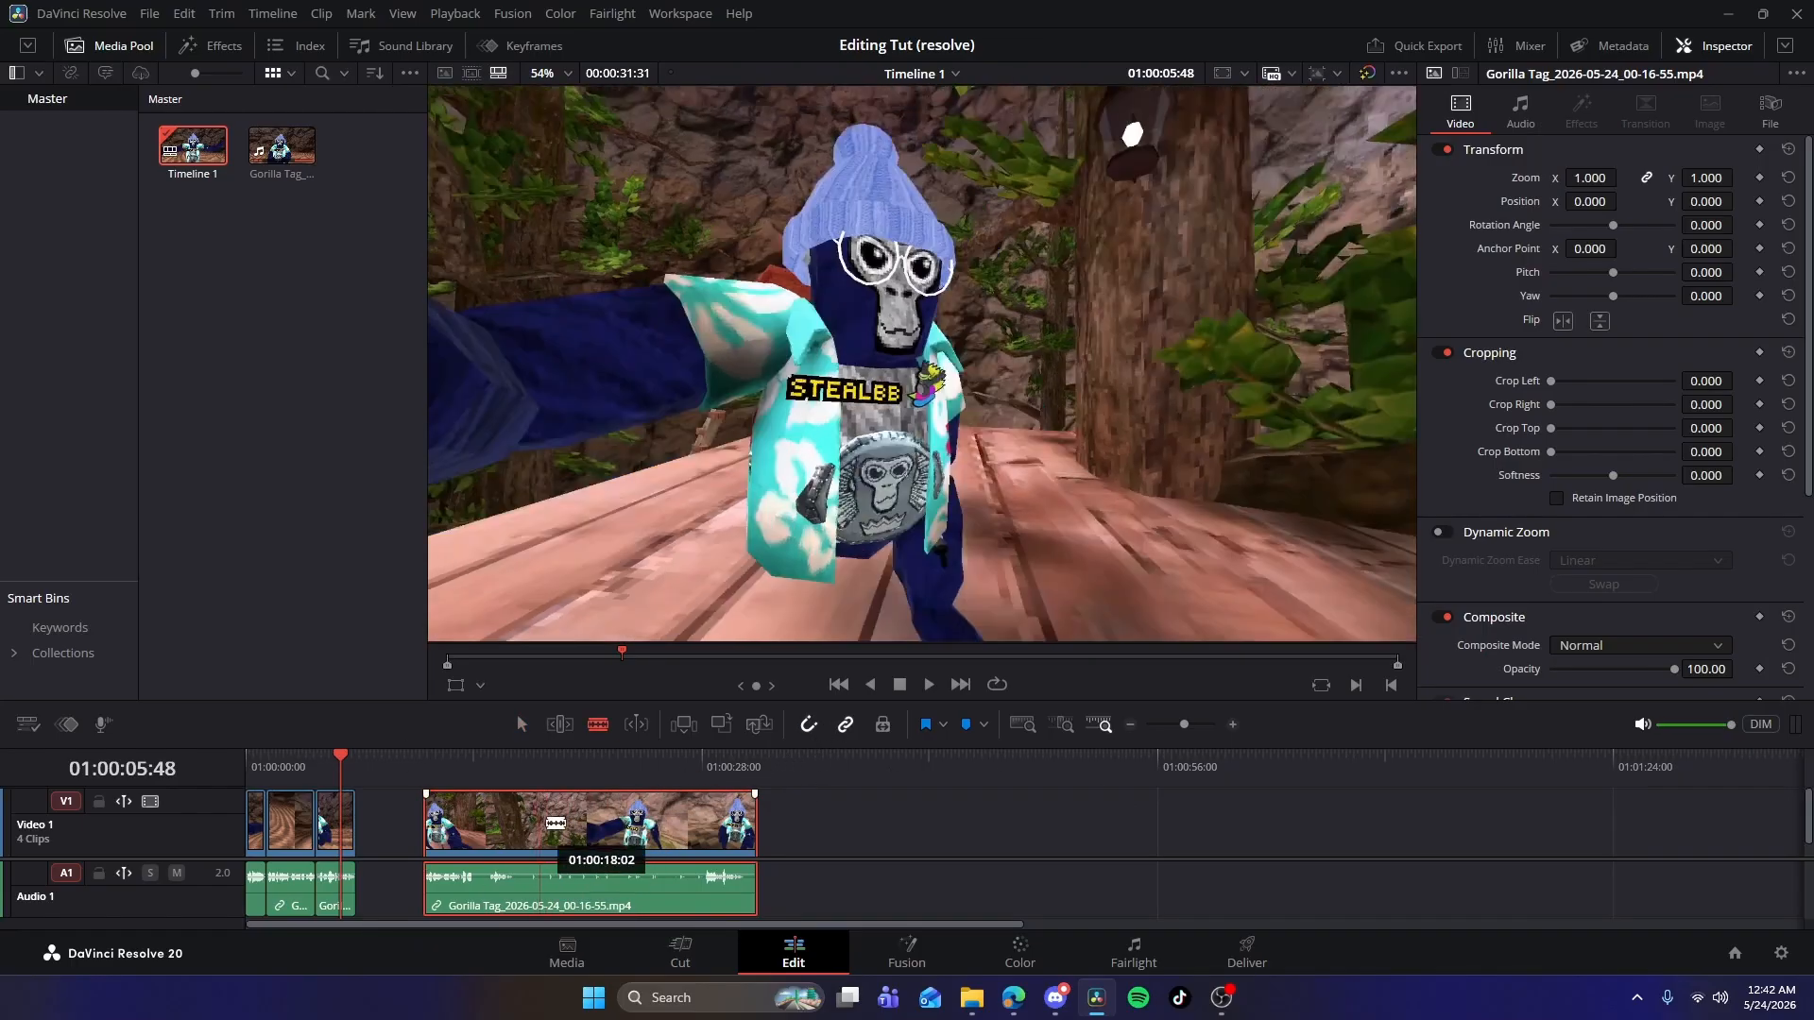
{"action": "key", "text": "a"}
{"action": "left_click_drag", "start_coordinate": [680, 802], "coordinate": [638, 796]}
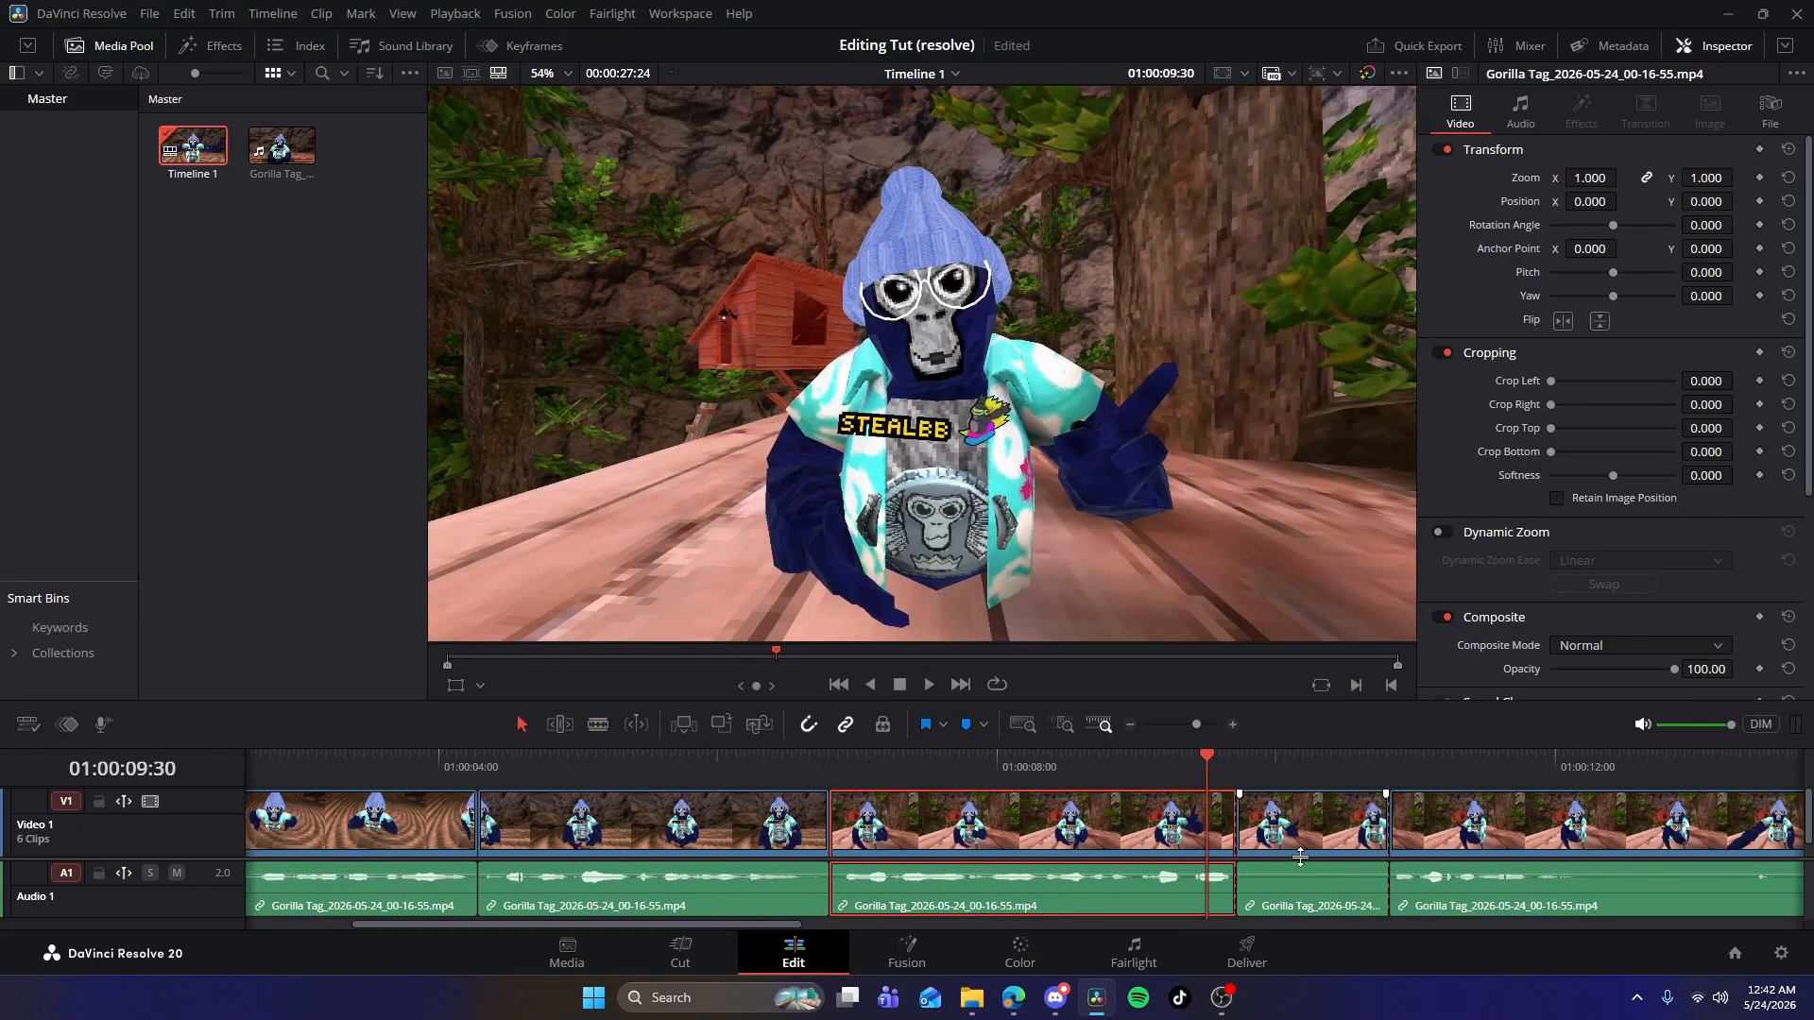
{"action": "left_click", "coordinate": [1301, 833]}
{"action": "key", "text": "Delete"}
Play the footage after the deleted segment and split the last clip at about 01:00:11:12.
{"action": "key", "text": "space"}
{"action": "key", "text": "b"}
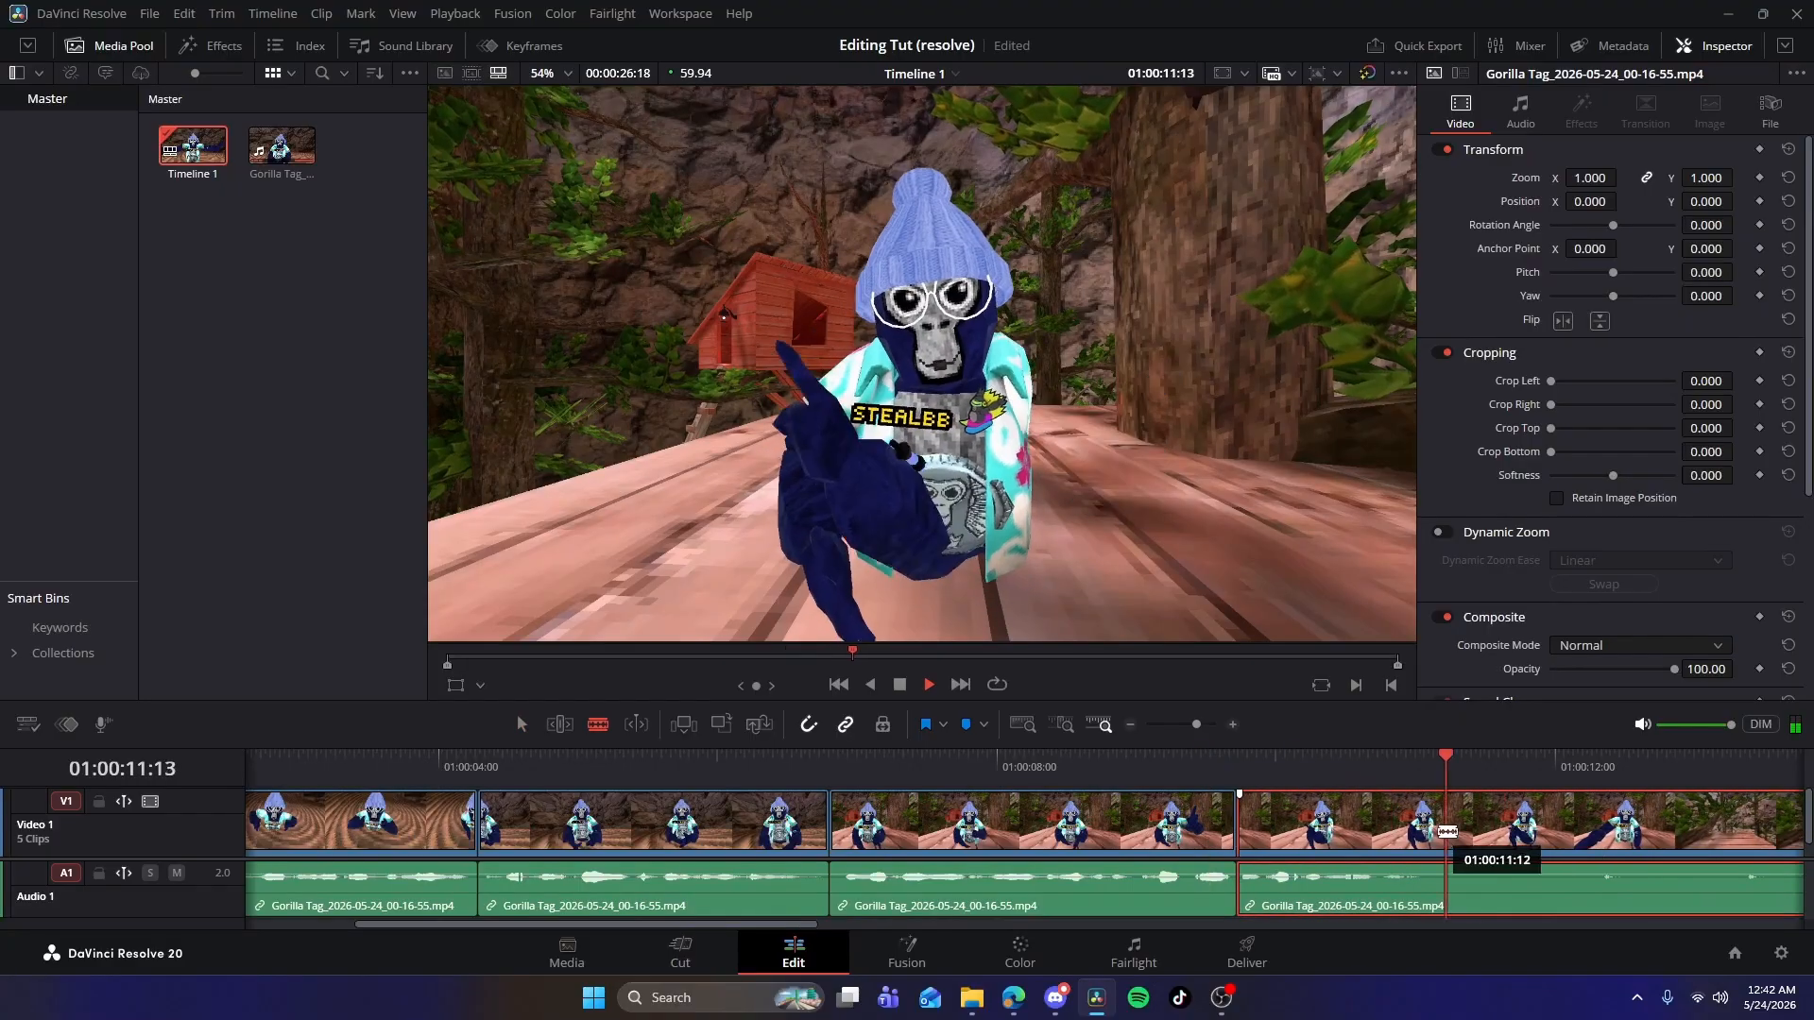
{"action": "left_click", "coordinate": [1441, 828]}
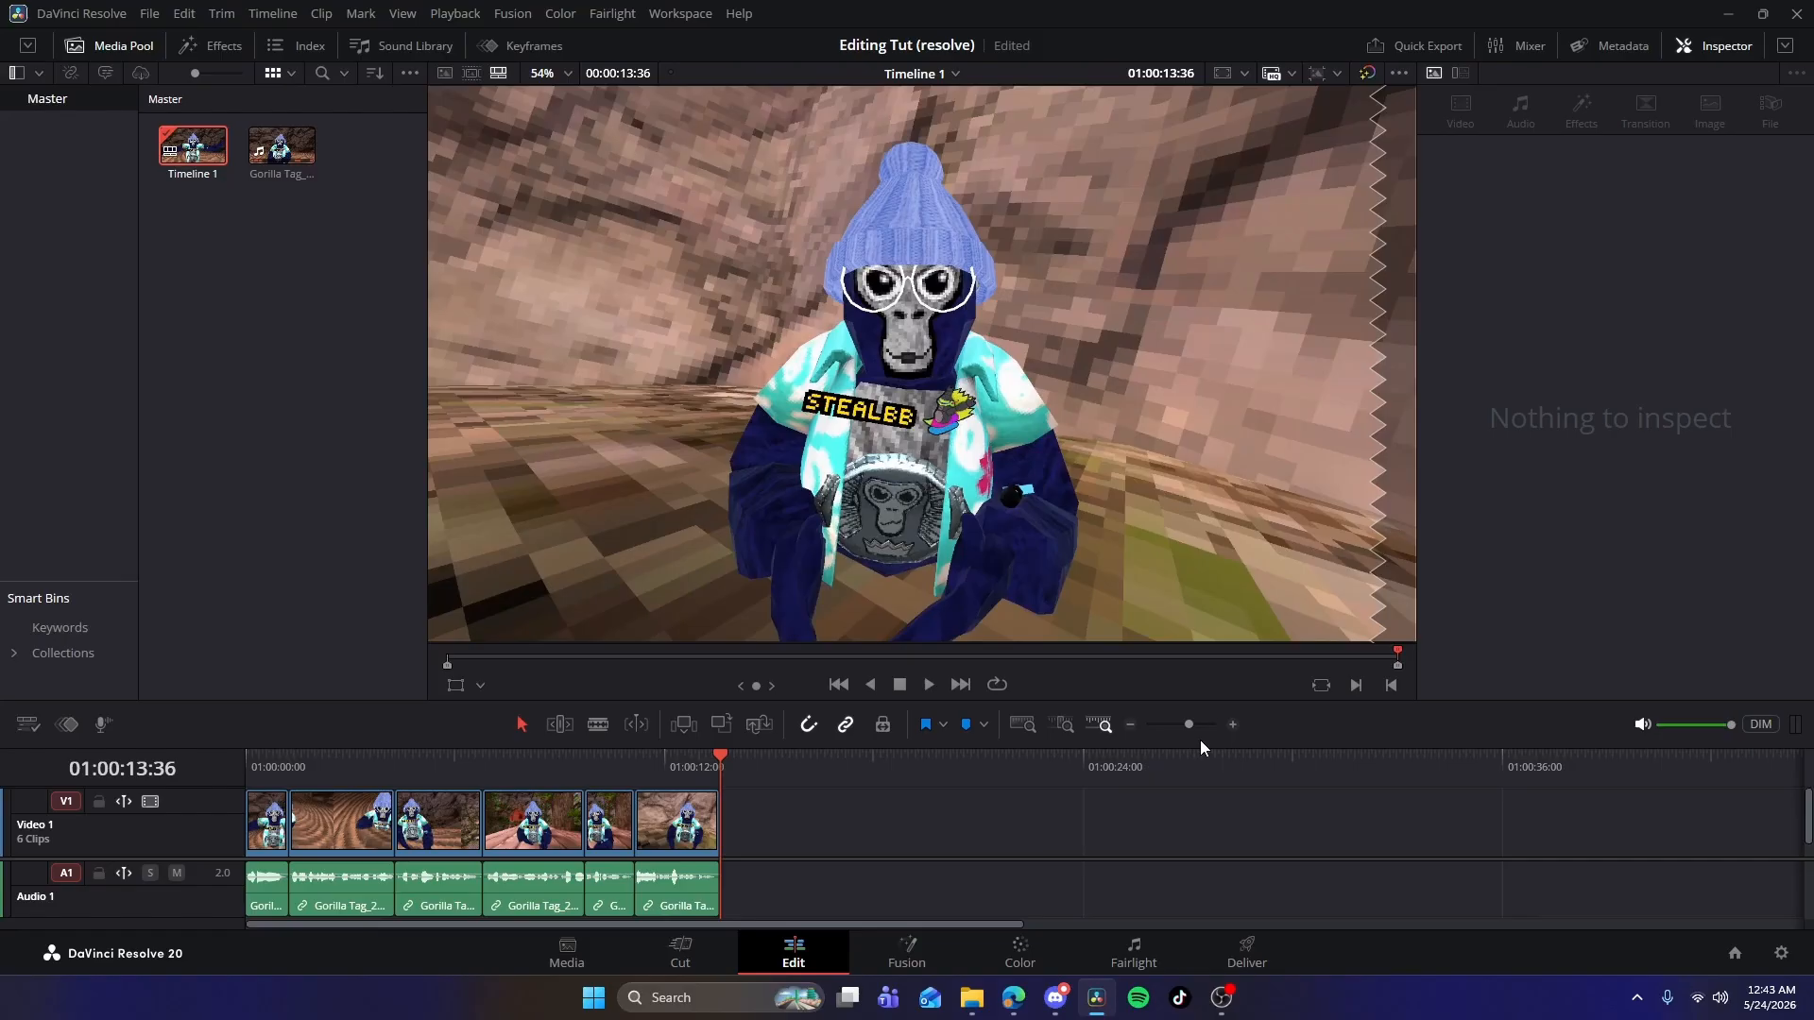
Return the playhead to the start of the trimmed timeline.
{"action": "left_click", "coordinate": [690, 758]}
{"action": "left_click_drag", "start_coordinate": [691, 760], "coordinate": [208, 782]}
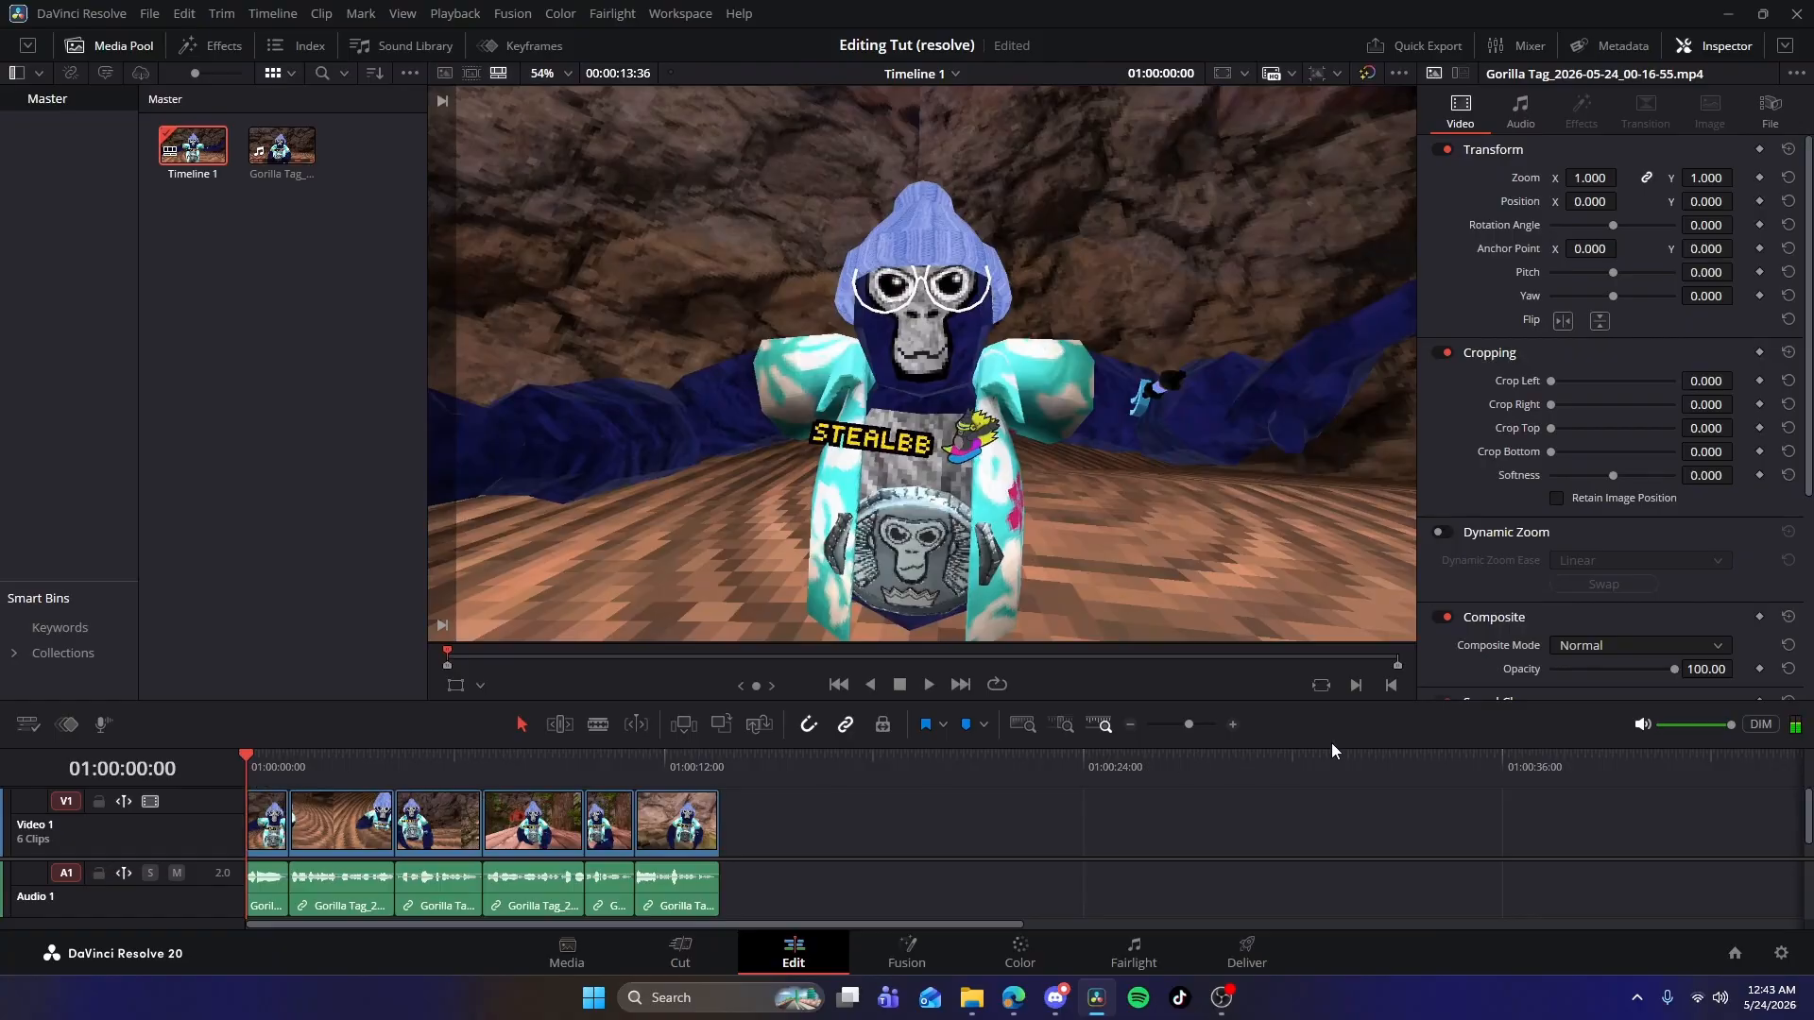
{"action": "left_click_drag", "start_coordinate": [1188, 723], "coordinate": [1200, 726]}
{"action": "mouse_move", "coordinate": [283, 767]}
{"action": "left_mouse_down"}
{"action": "mouse_move", "coordinate": [324, 770]}
{"action": "mouse_move", "coordinate": [248, 769]}
{"action": "left_mouse_up"}
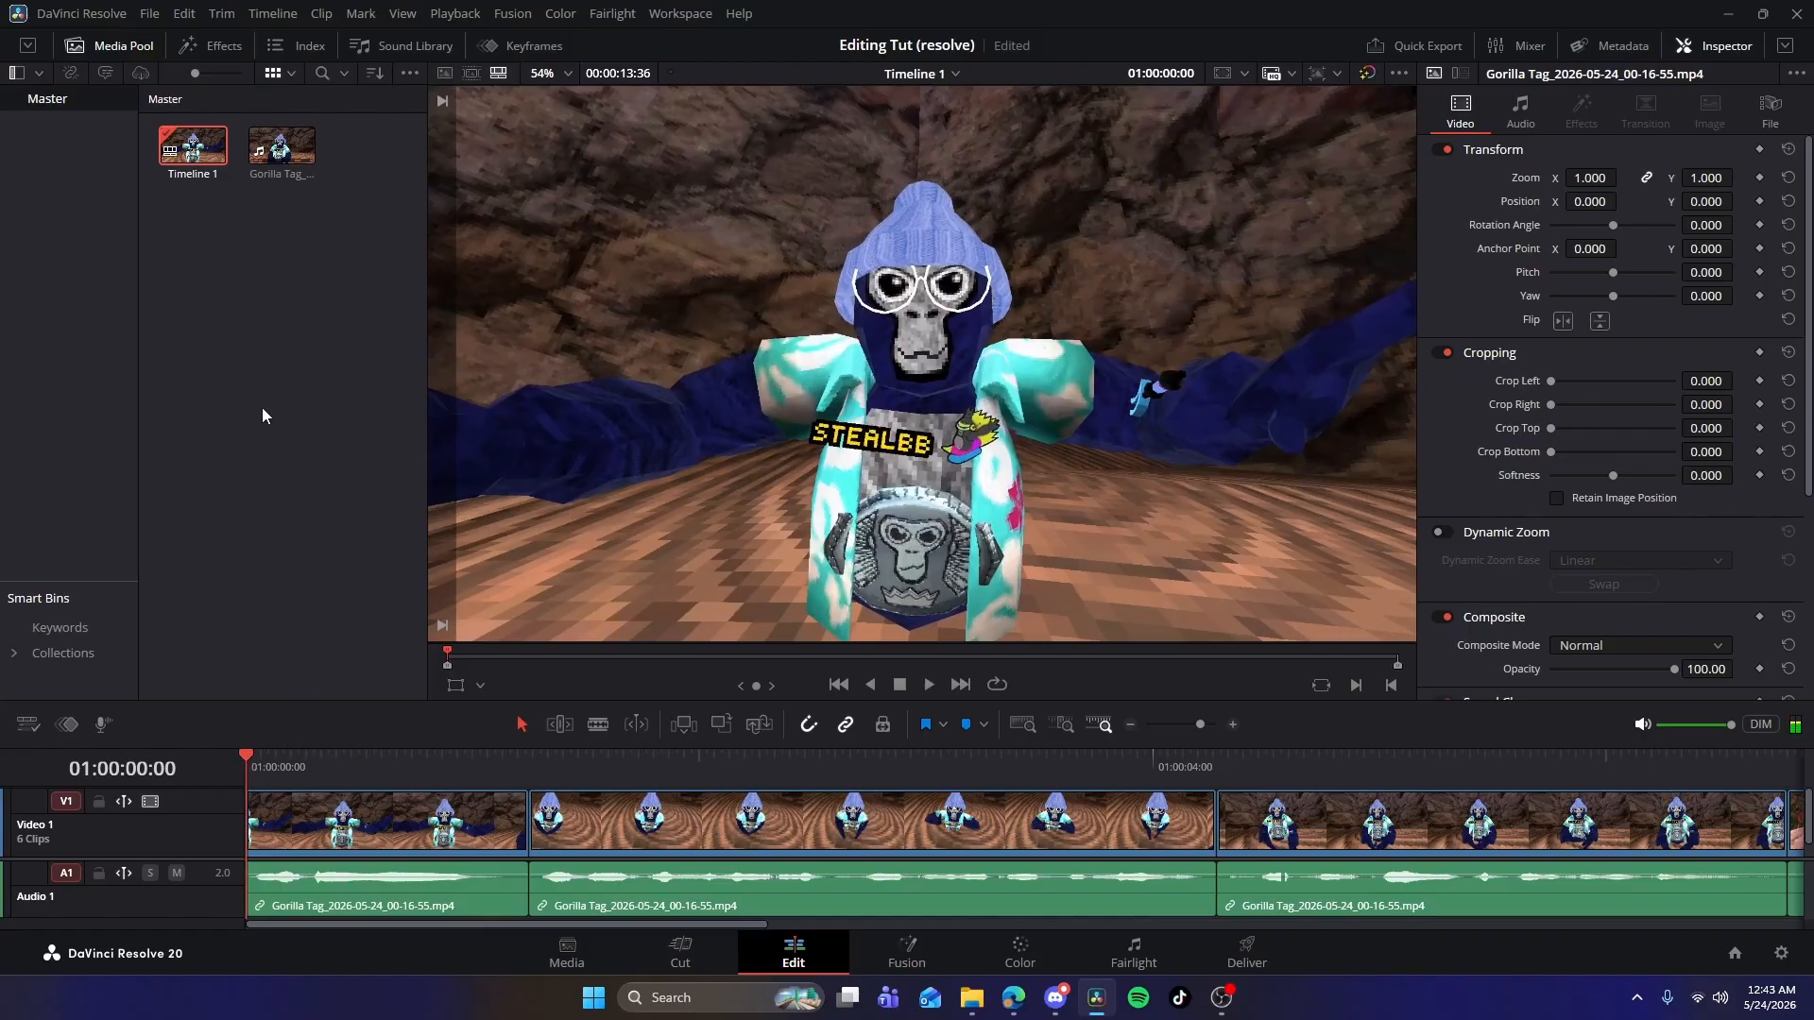
Import the 30+ Text (1).drb bin from the Desktop folder StealGT Editing Pack into the media pool.
{"action": "left_click", "coordinate": [962, 1003]}
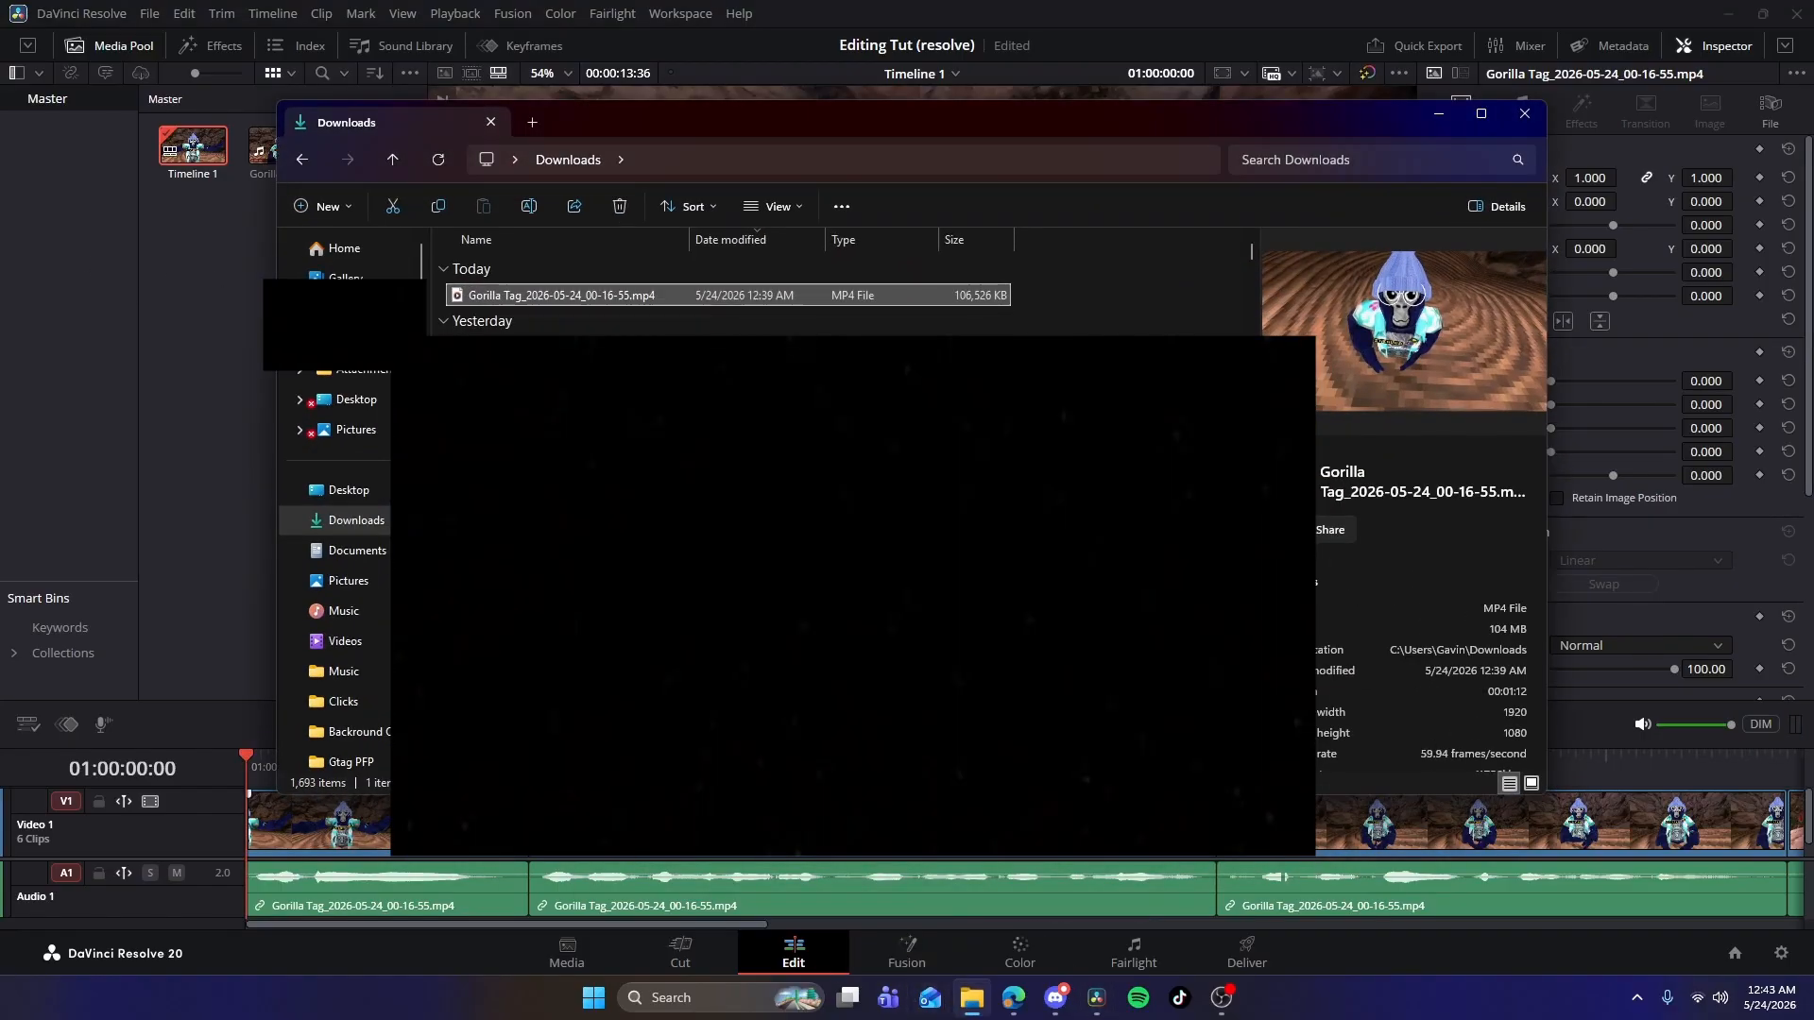
{"action": "left_click", "coordinate": [355, 732]}
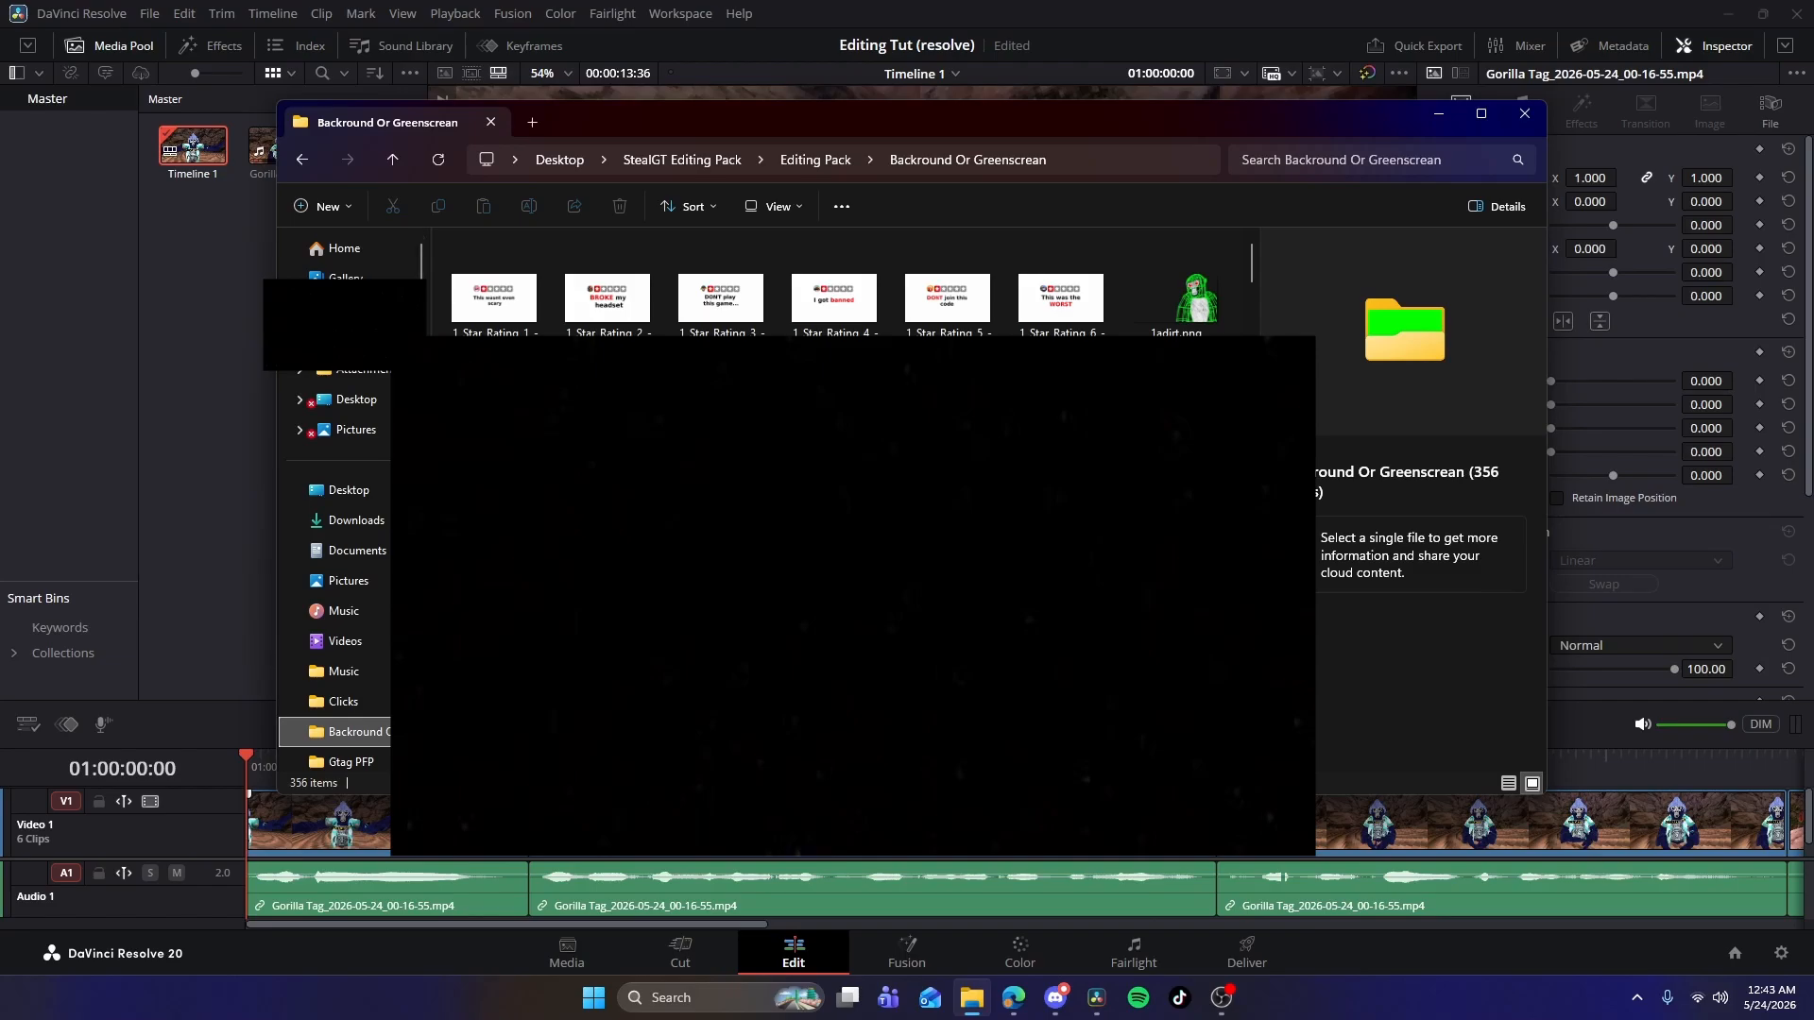
{"action": "left_click", "coordinate": [682, 161]}
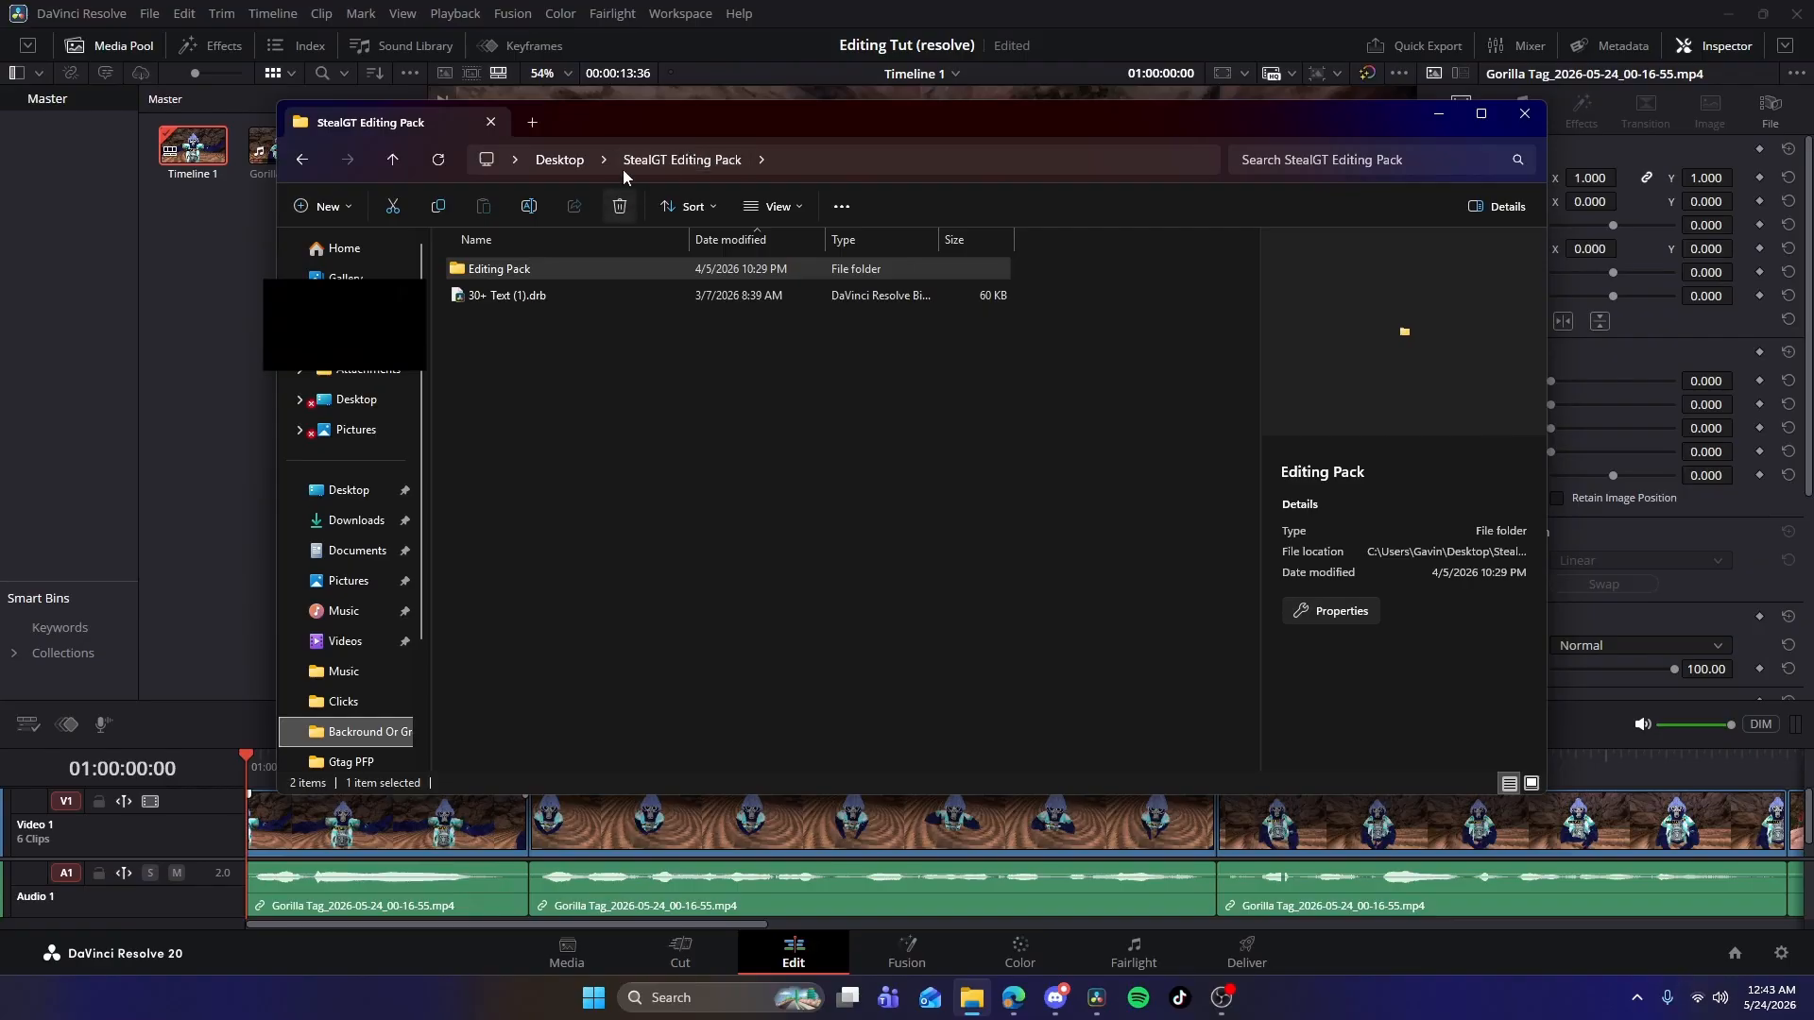
{"action": "left_click", "coordinate": [463, 333]}
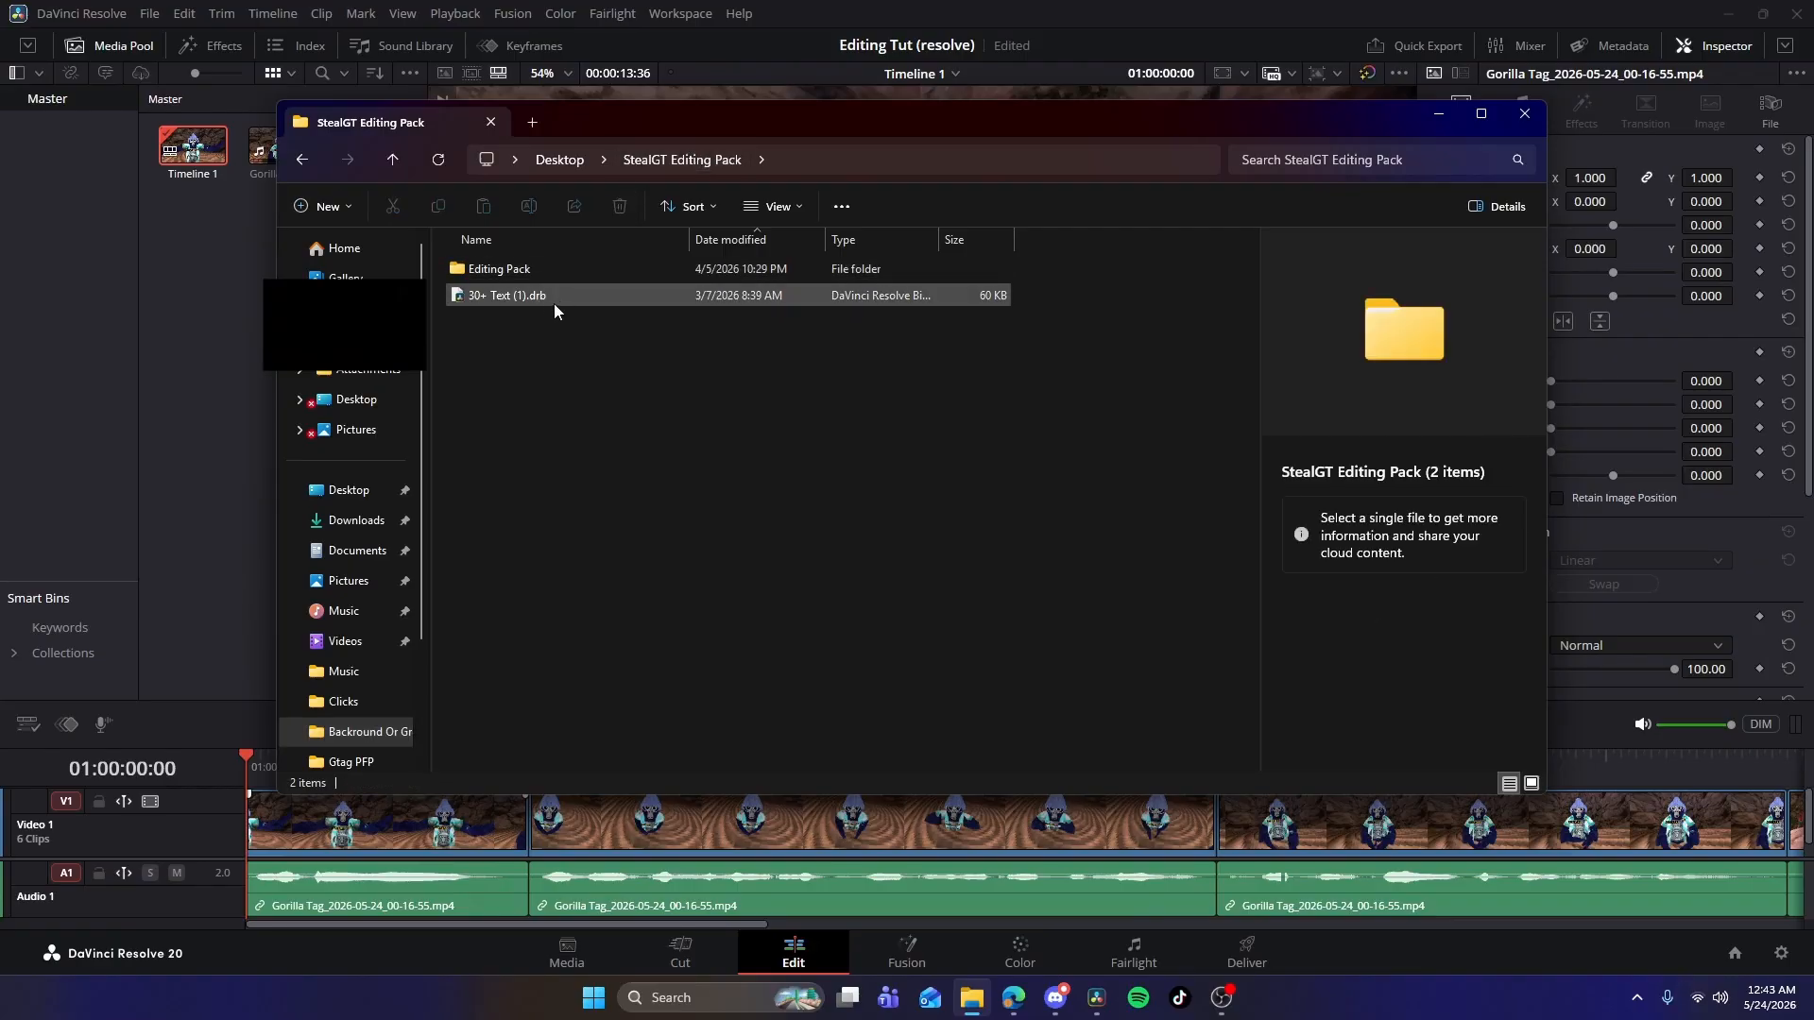
{"action": "left_click_drag", "start_coordinate": [580, 298], "coordinate": [186, 295]}
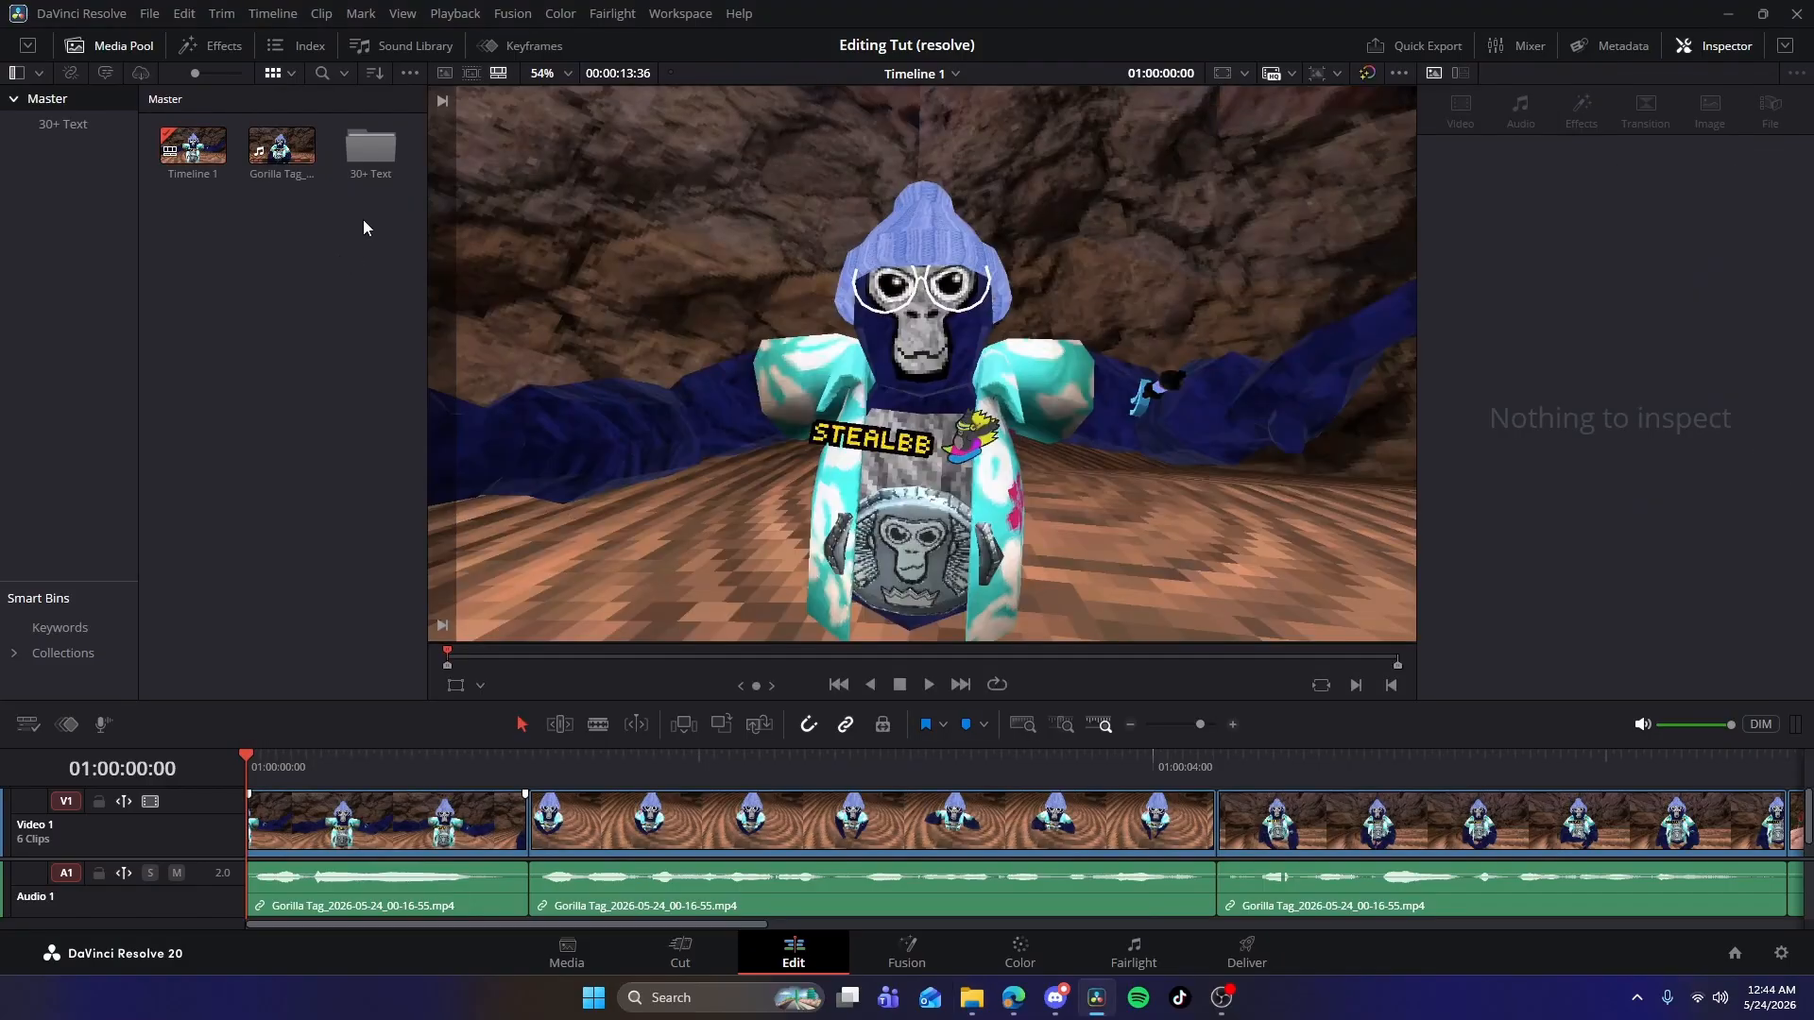
Place the blinkH Text+ title from the 30+ Text bin on a second video track at the timeline start and preview it.
{"action": "double_click", "coordinate": [371, 146]}
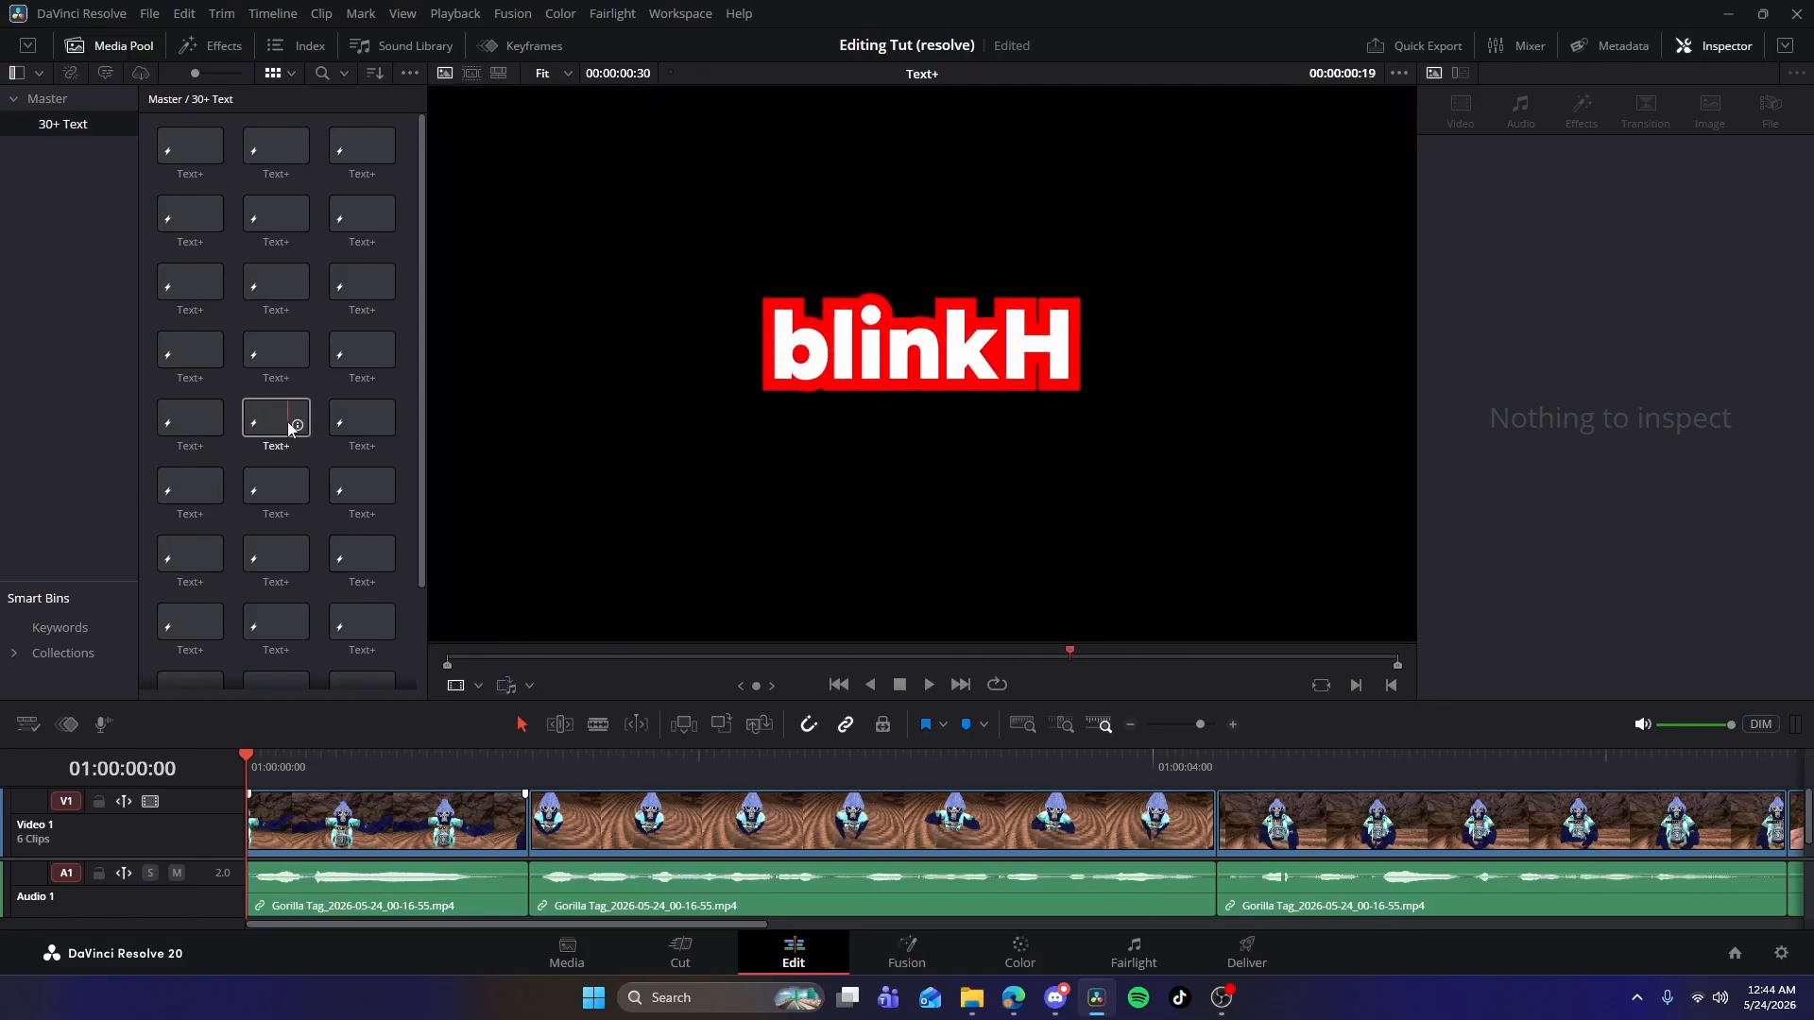
{"action": "left_click_drag", "start_coordinate": [256, 426], "coordinate": [260, 776]}
{"action": "scroll", "coordinate": [1030, 822], "scroll_direction": "down", "scroll_amount": 2}
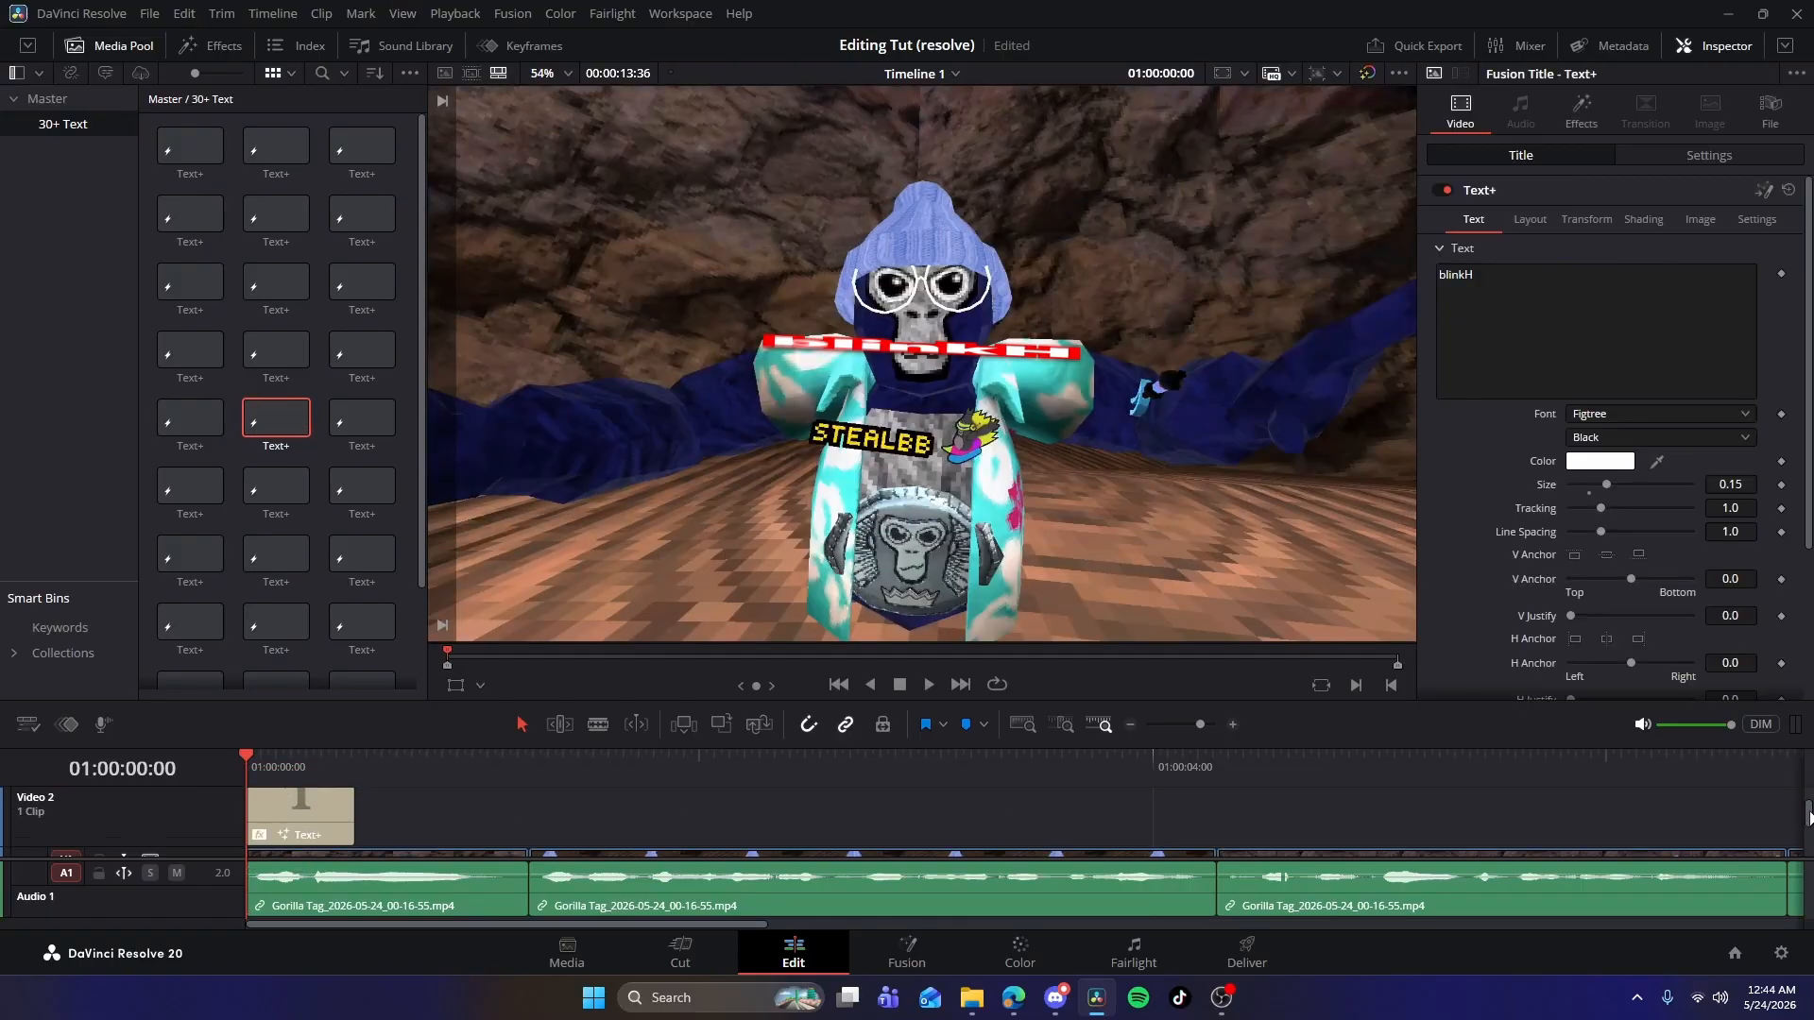
{"action": "left_click_drag", "start_coordinate": [1808, 843], "coordinate": [1806, 795]}
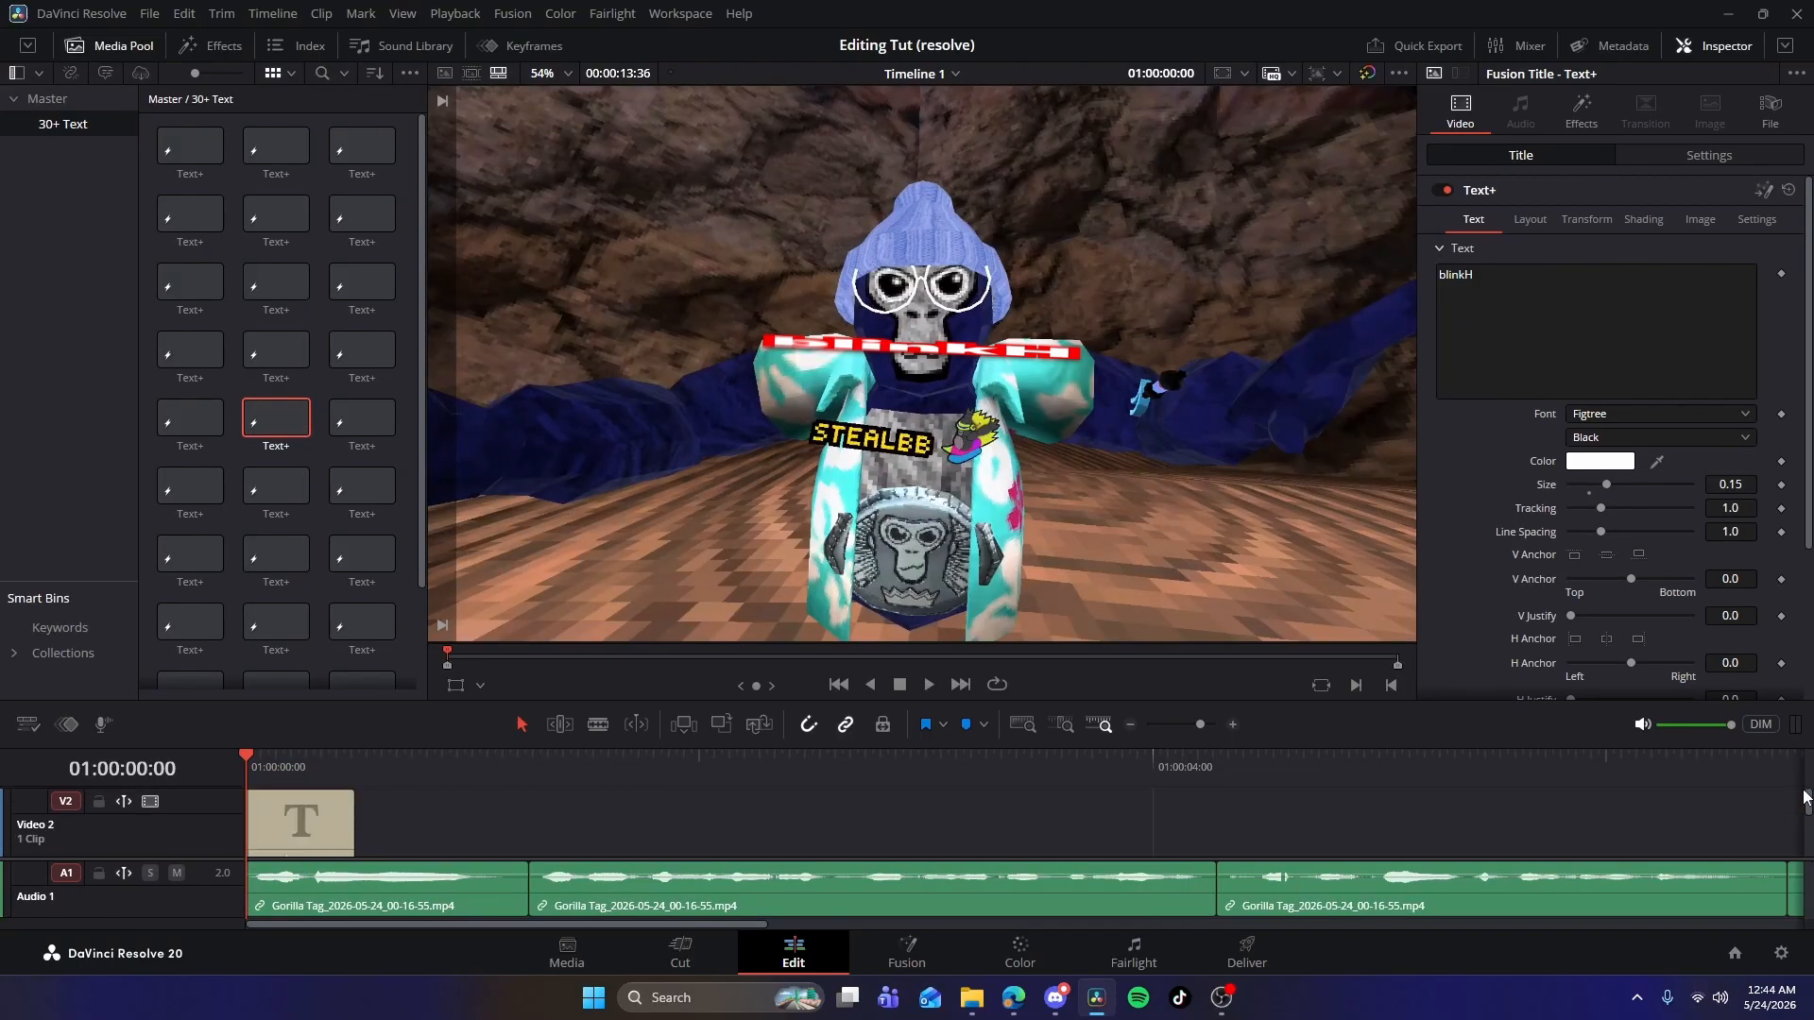
{"action": "mouse_move", "coordinate": [253, 776]}
{"action": "left_mouse_down"}
{"action": "mouse_move", "coordinate": [344, 774]}
{"action": "mouse_move", "coordinate": [223, 784]}
{"action": "left_mouse_up"}
{"action": "key", "text": "m"}
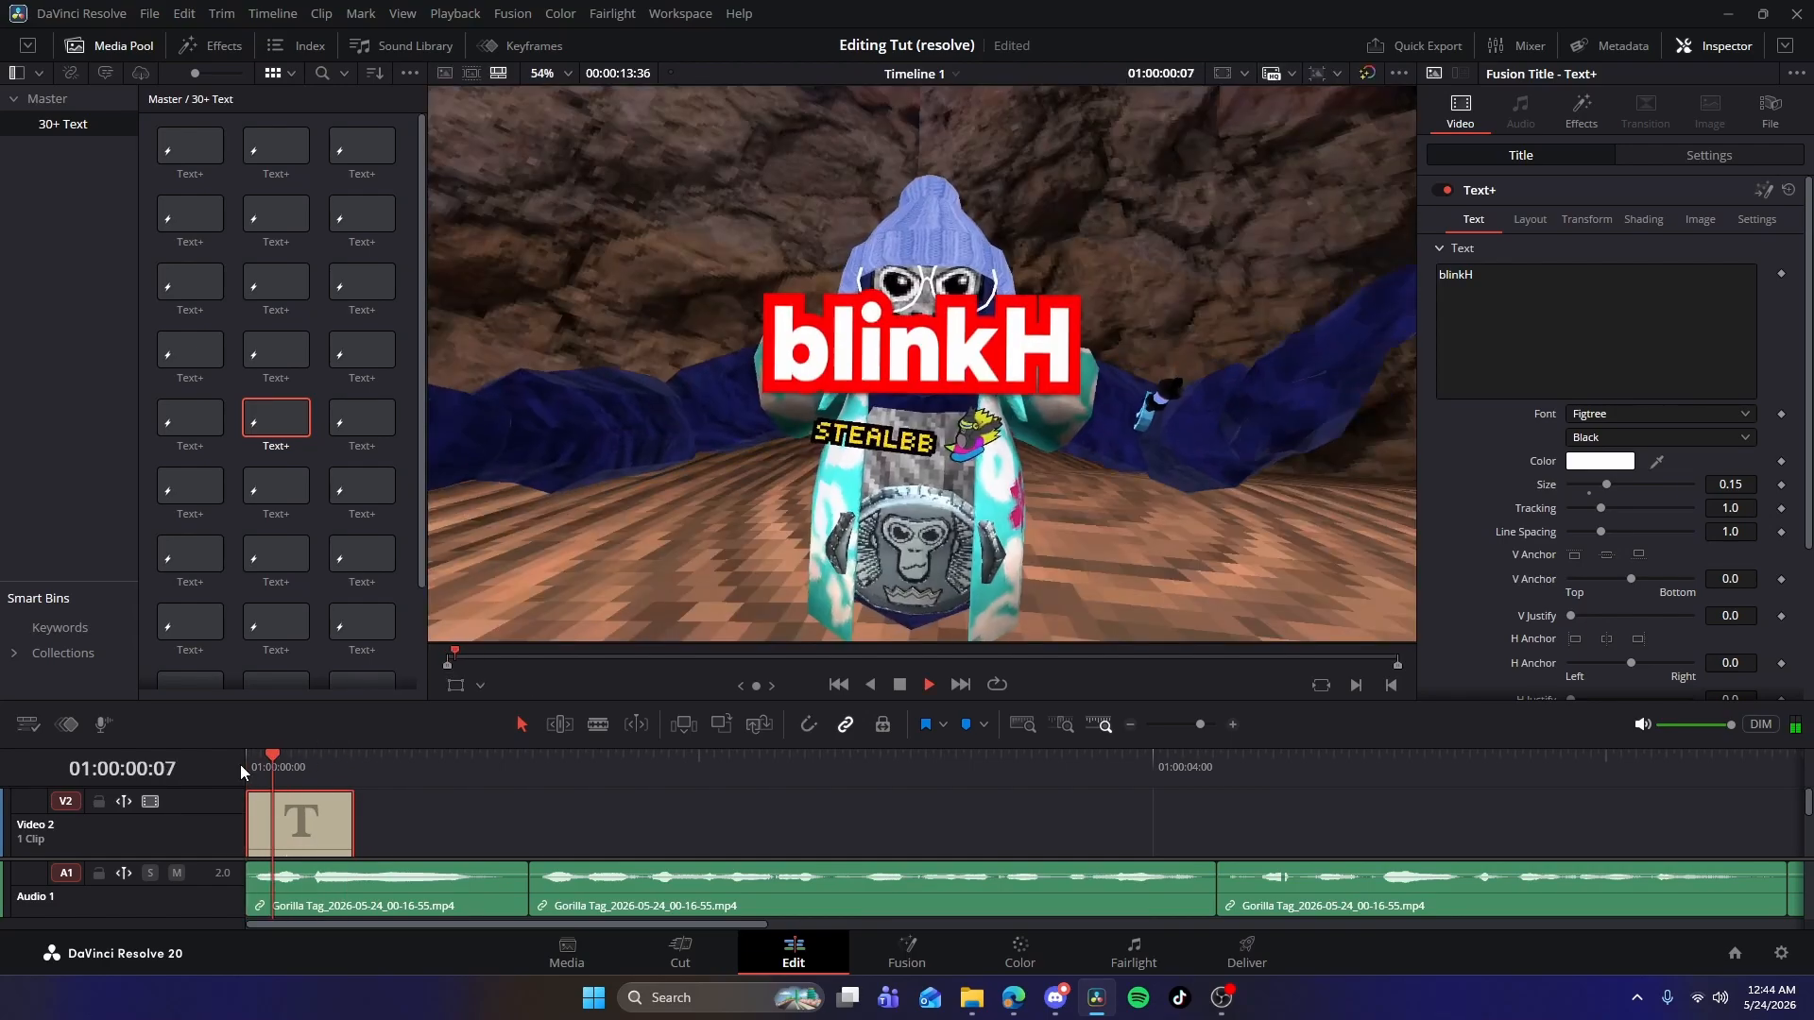
Replace the title's text with "Hi Guys", viewing it at 01:00:00:12.
{"action": "left_click_drag", "start_coordinate": [240, 763], "coordinate": [290, 772]}
{"action": "left_click", "coordinate": [1454, 283]}
{"action": "key", "text": "BackSpace"}
{"action": "key", "text": "BackSpace"}
{"action": "key", "text": "BackSpace"}
{"action": "key", "text": "BackSpace"}
{"action": "key", "text": "BackSpace"}
{"action": "key", "text": "BackSpace"}
{"action": "type", "text": "G"}
{"action": "key", "text": "BackSpace"}
{"action": "type", "text": "Hi Guys"}
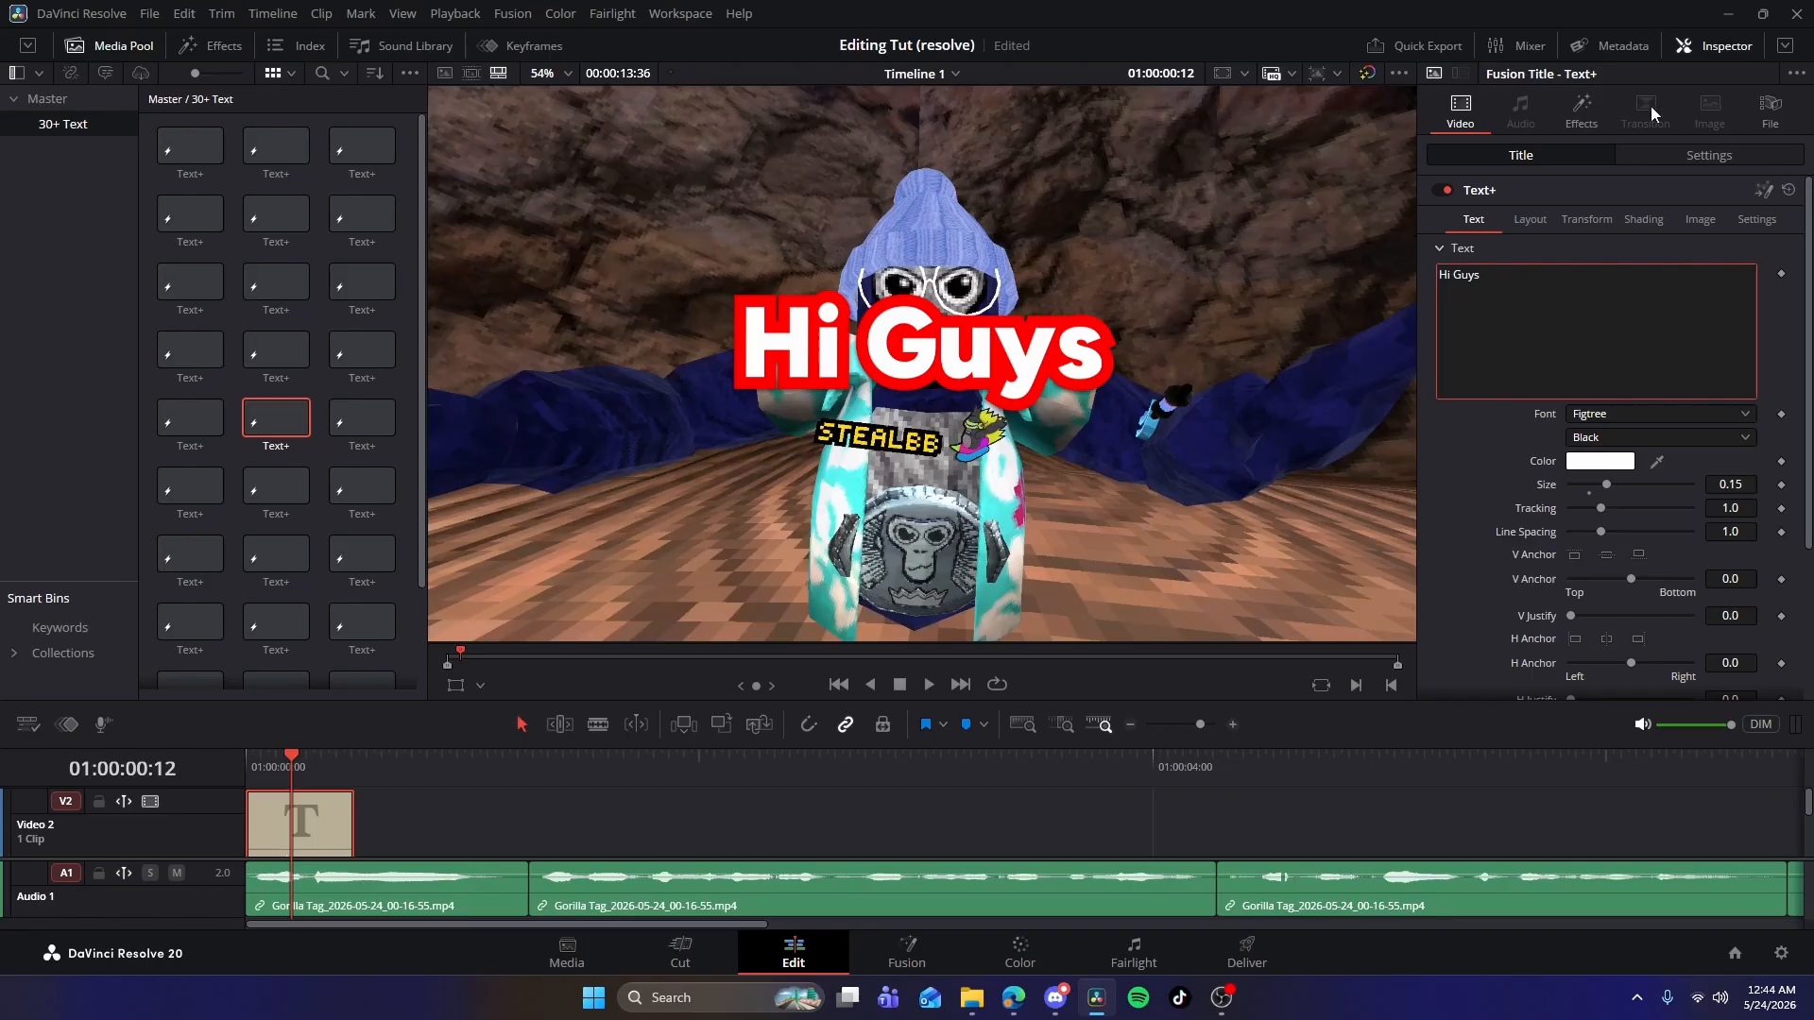
Change the "Hi Guys" title's outline color from the shading properties to blue #2525ff.
{"action": "left_click", "coordinate": [1646, 223]}
{"action": "scroll", "coordinate": [1583, 586], "scroll_direction": "down", "scroll_amount": 2}
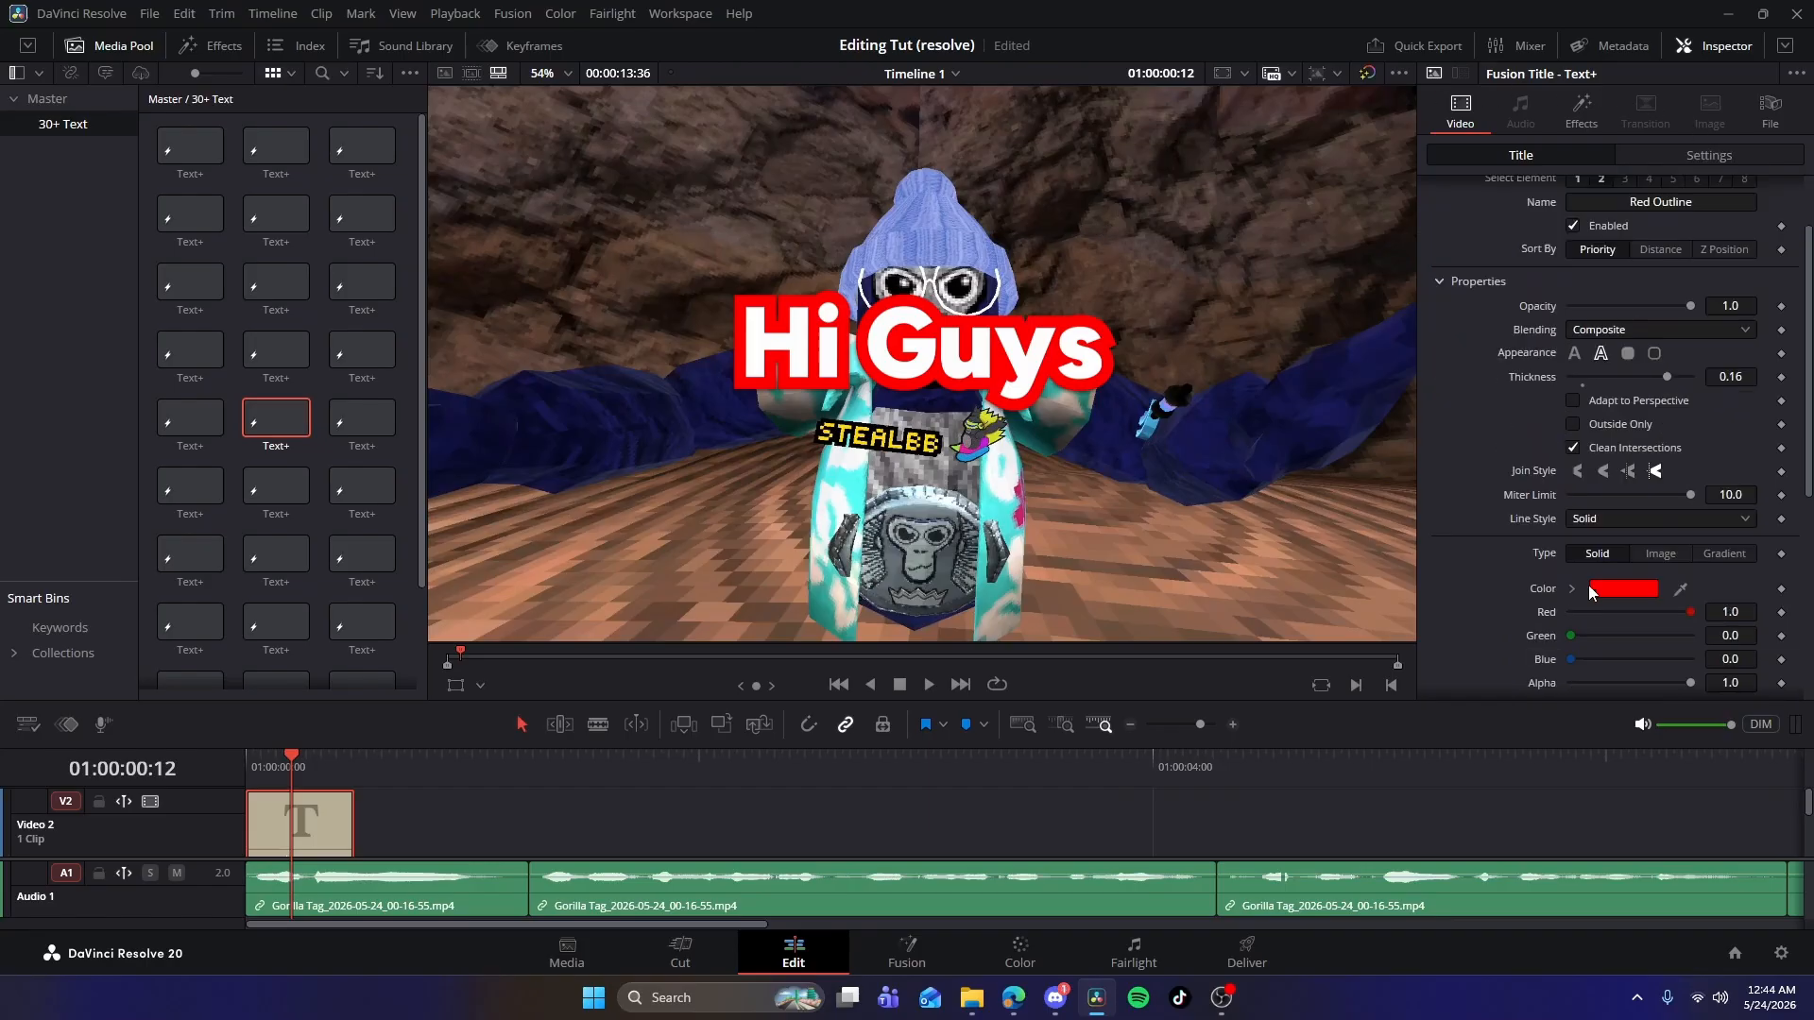
{"action": "left_click", "coordinate": [1631, 589]}
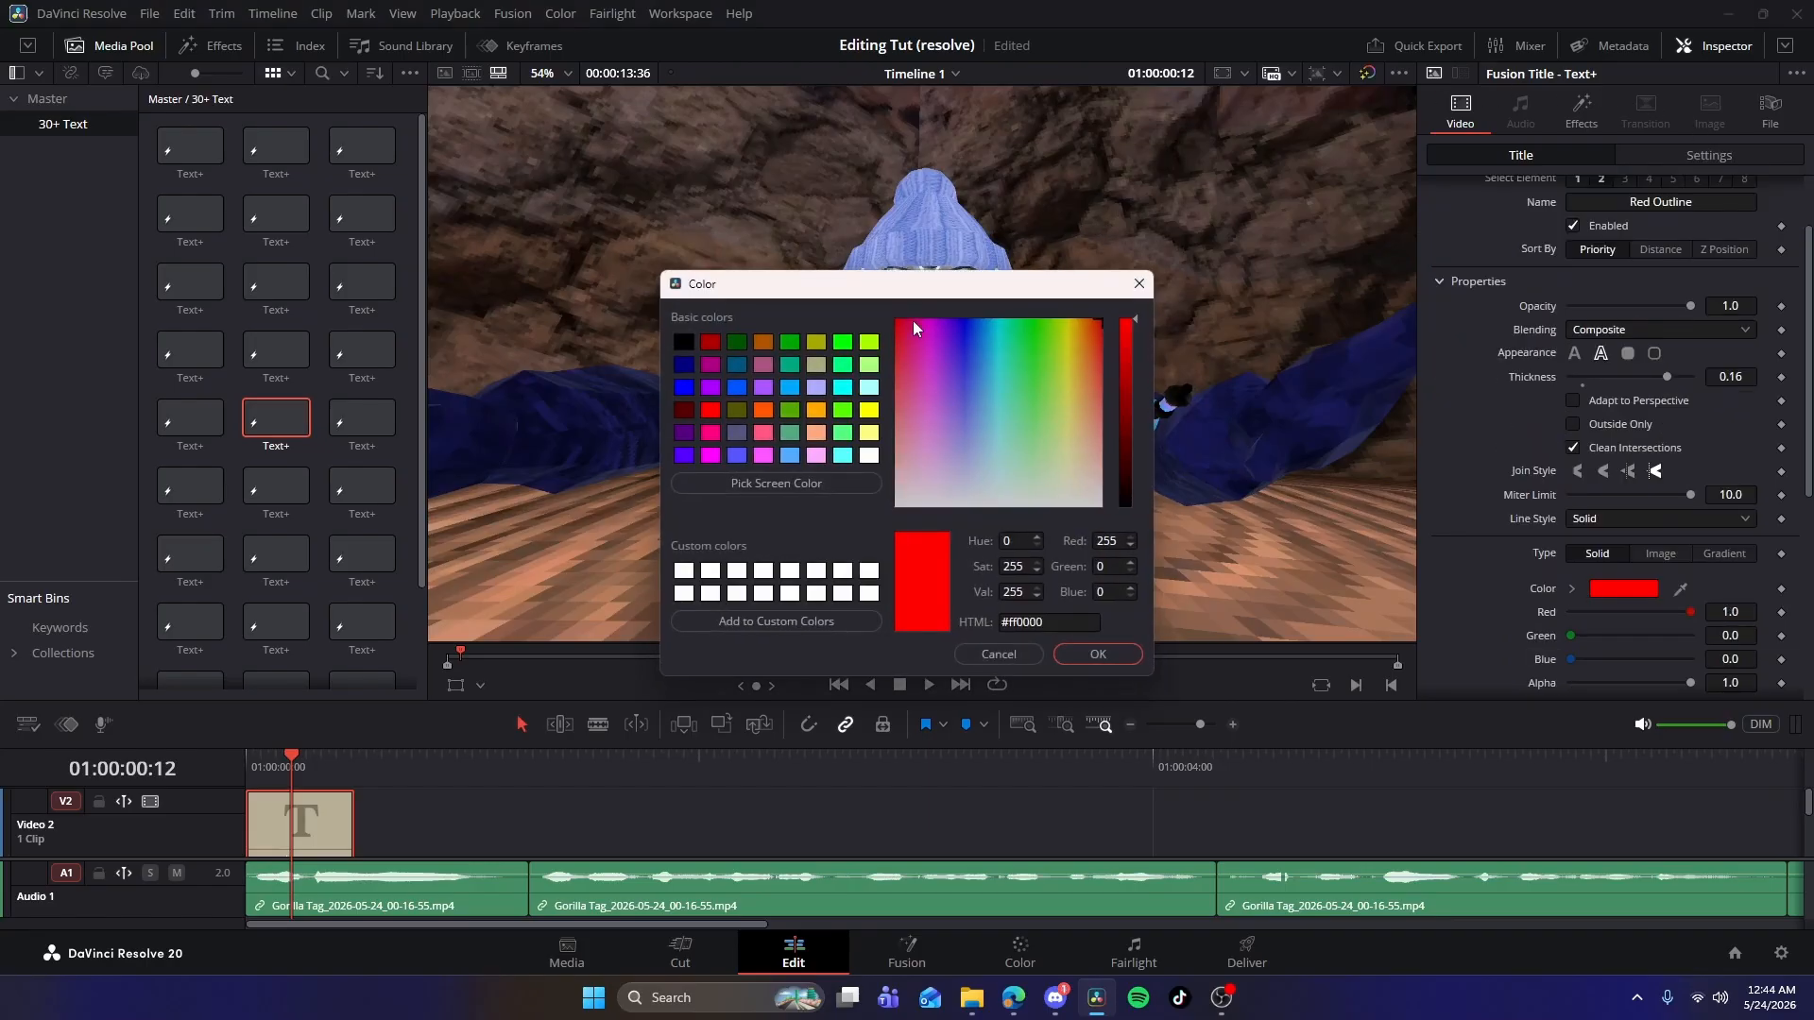
{"action": "left_click", "coordinate": [965, 354]}
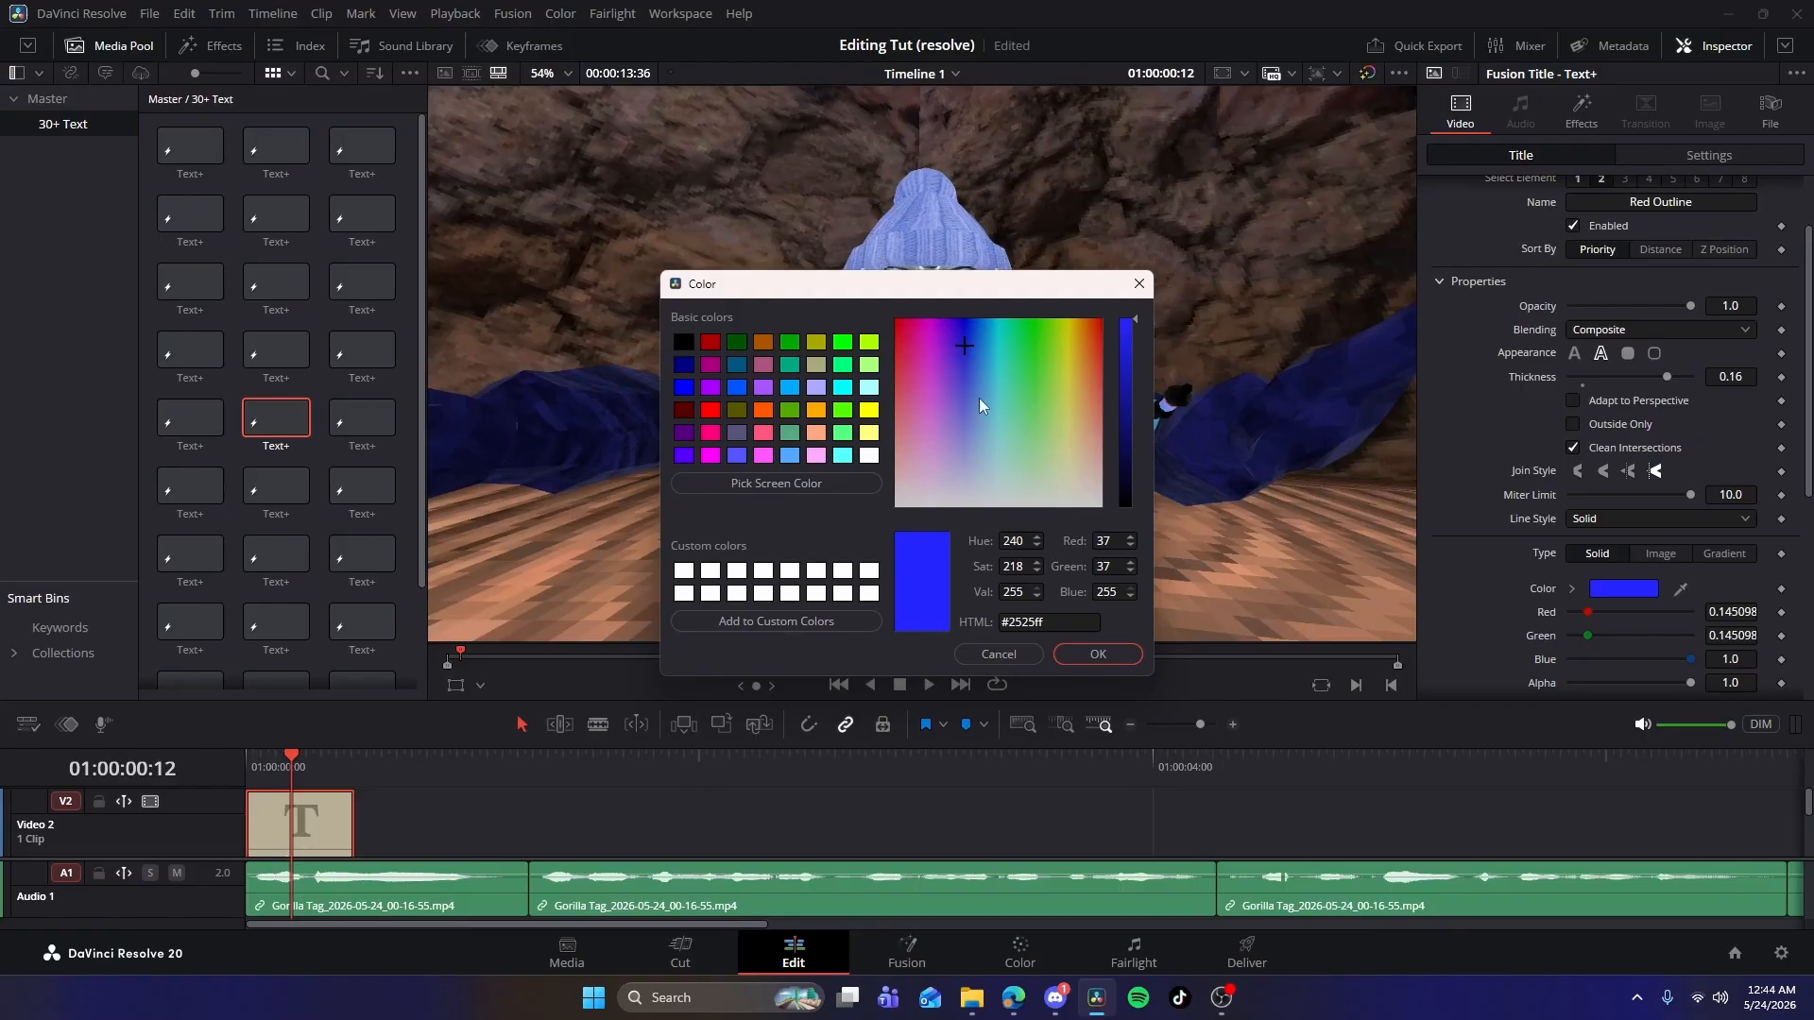
{"action": "left_click", "coordinate": [1073, 659]}
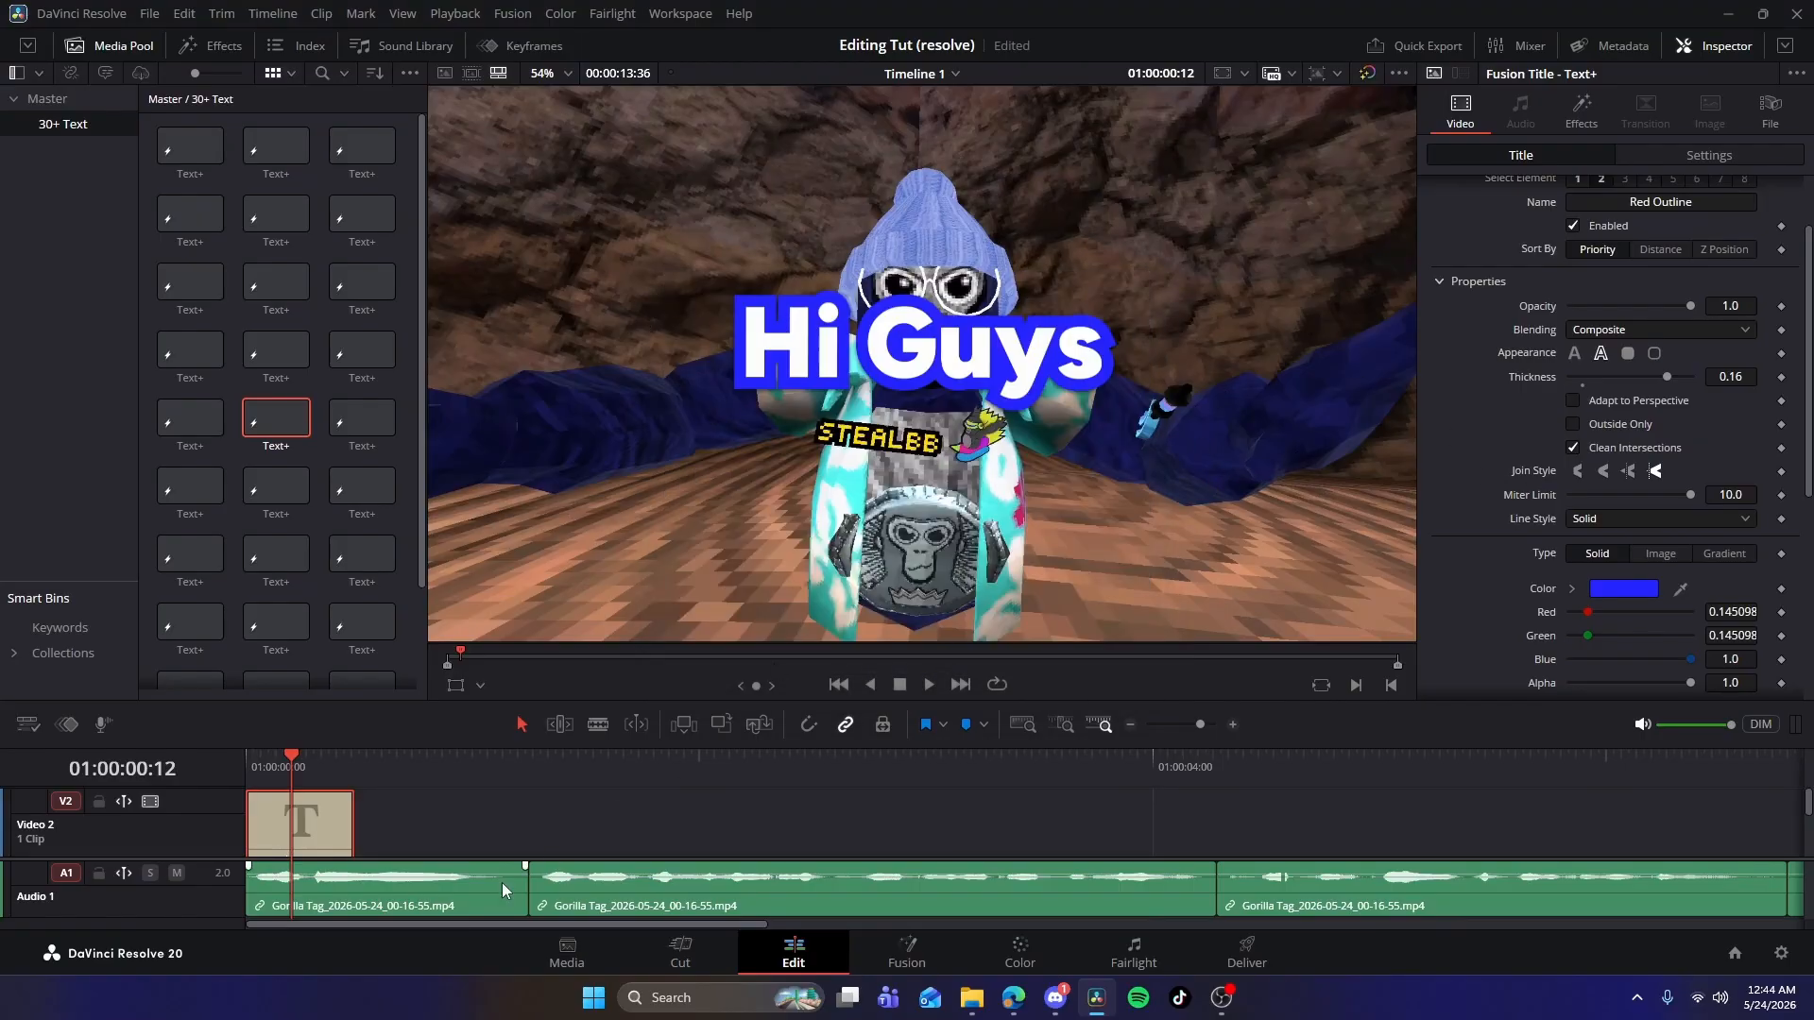
Scale the "Hi Guys" title to a zoom of 0.830 and set its vertical position to -351.
{"action": "left_click", "coordinate": [1646, 159]}
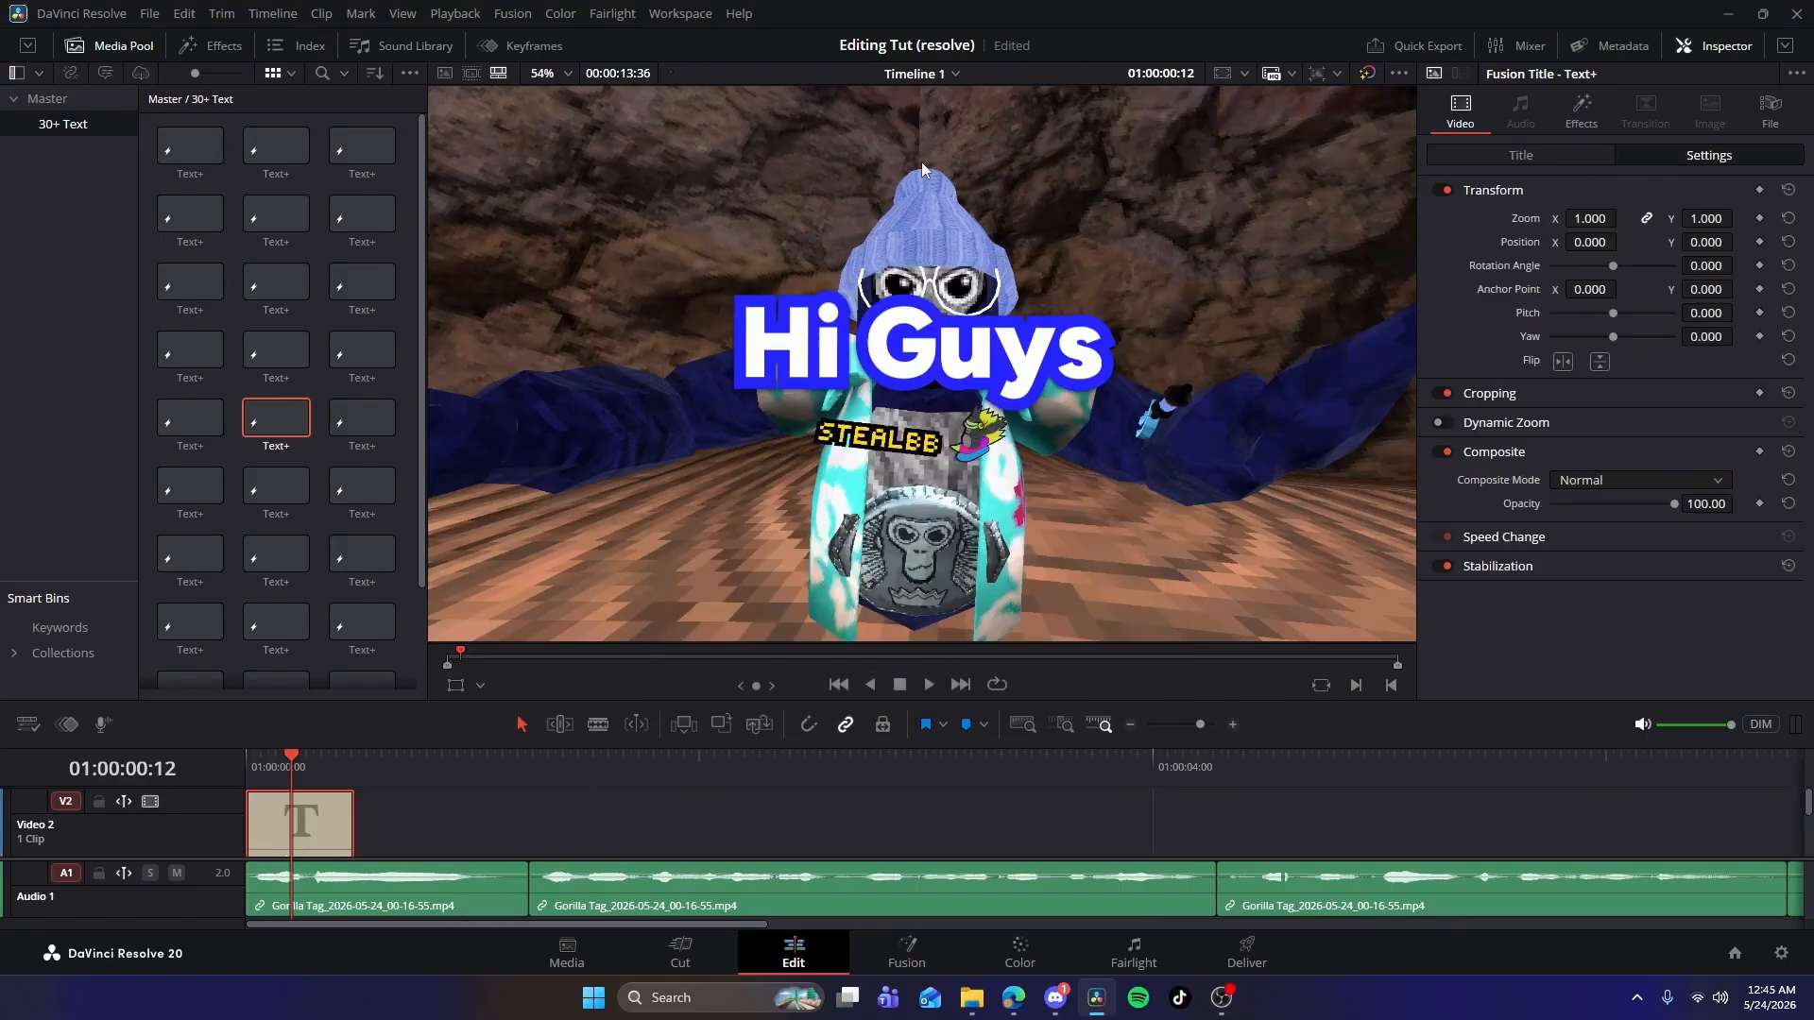
{"action": "left_click", "coordinate": [1465, 151]}
{"action": "scroll", "coordinate": [1528, 404], "scroll_direction": "up", "scroll_amount": 5}
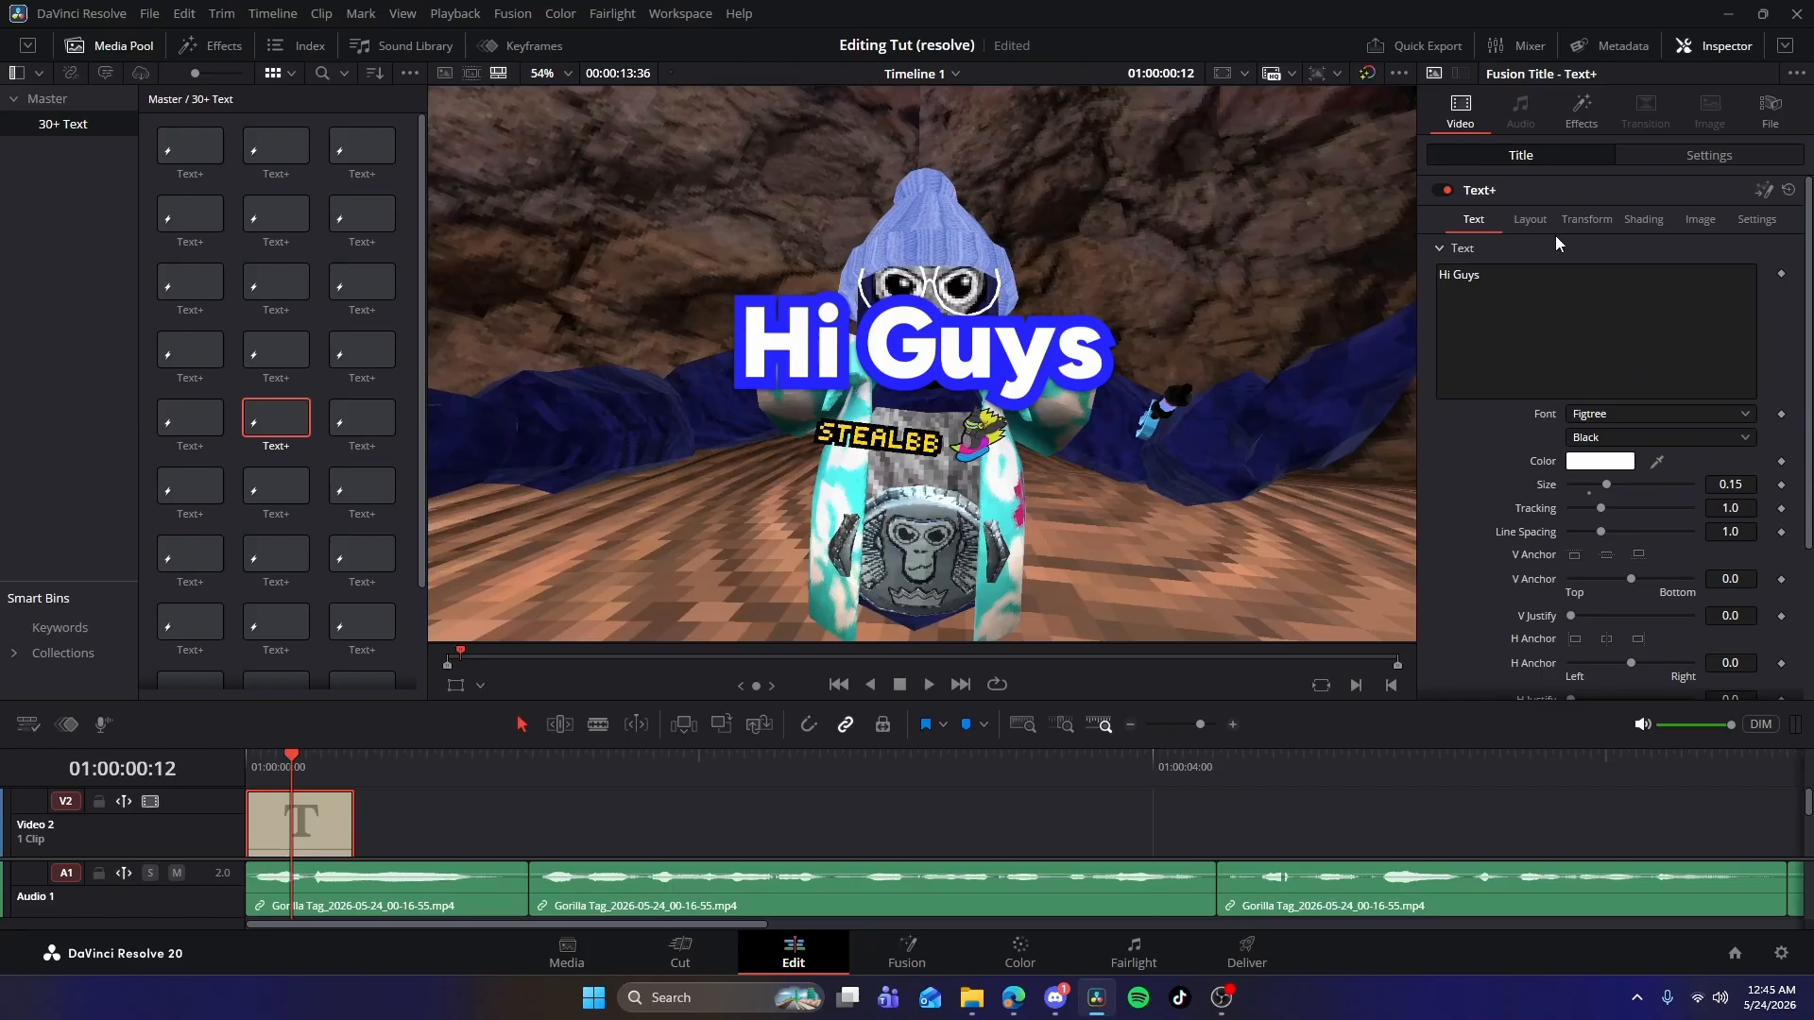
{"action": "left_click", "coordinate": [1745, 154]}
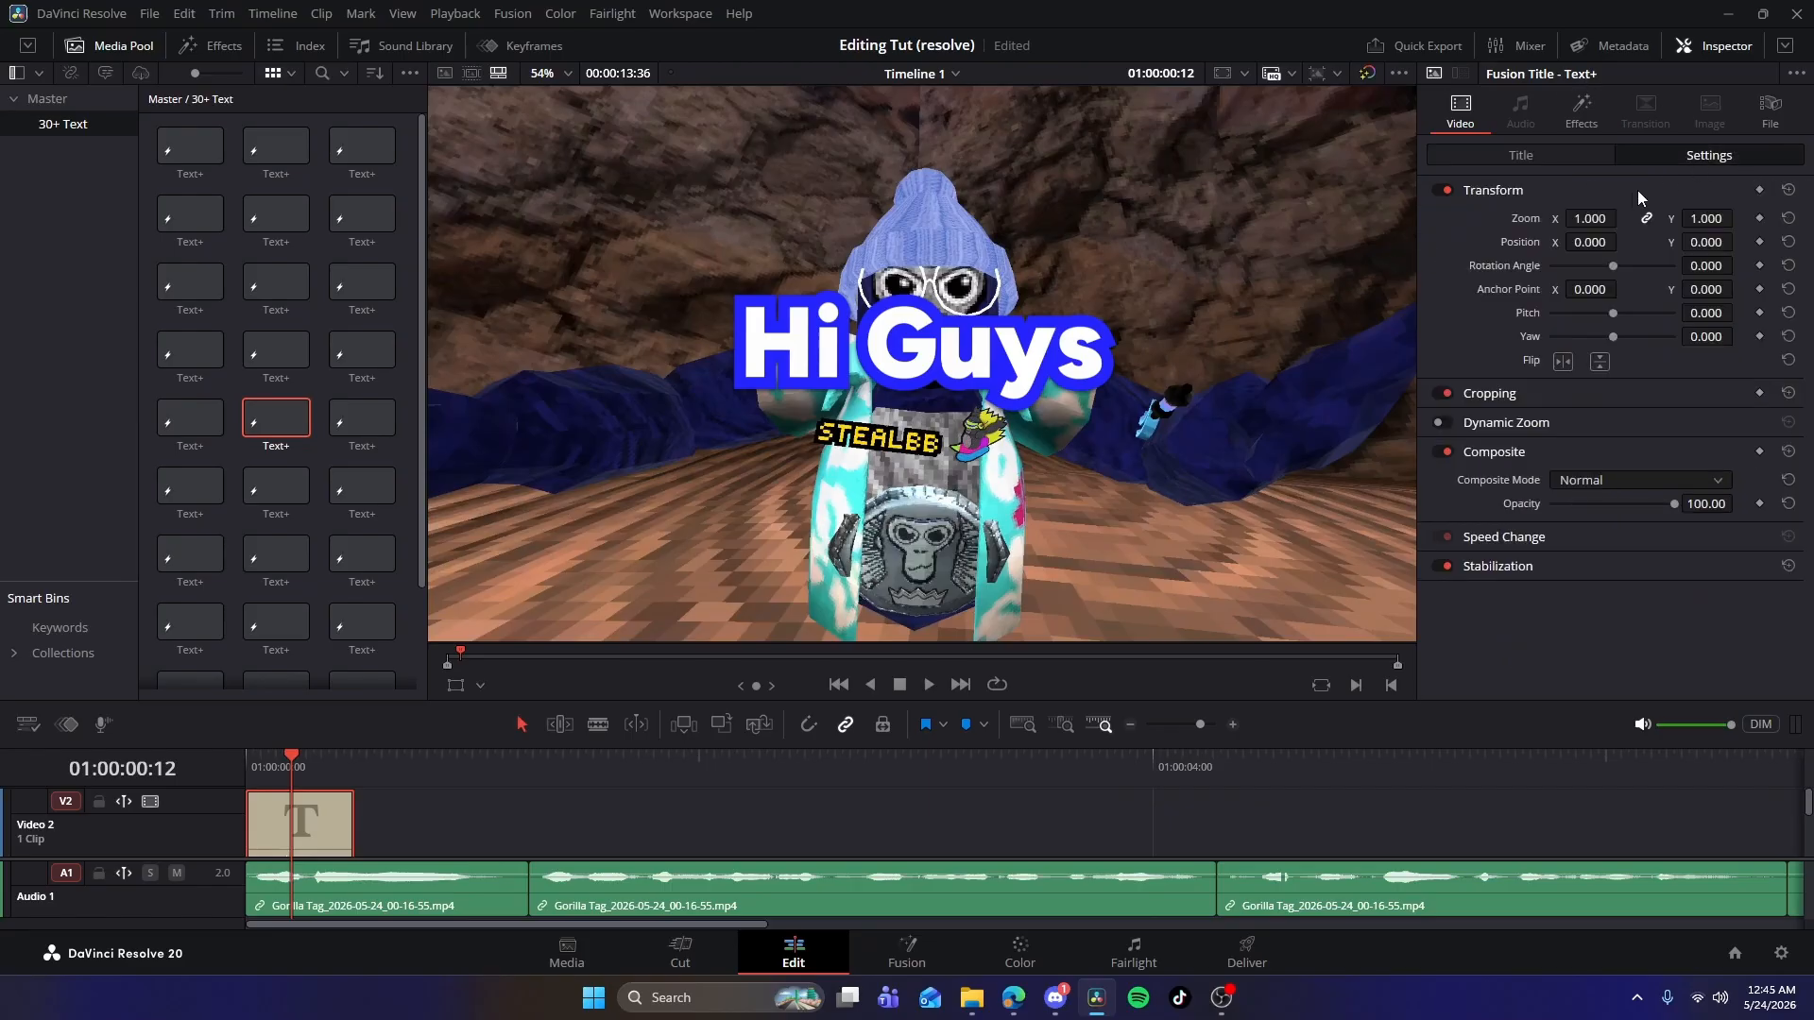
{"action": "left_click_drag", "start_coordinate": [1713, 218], "coordinate": [1410, 242]}
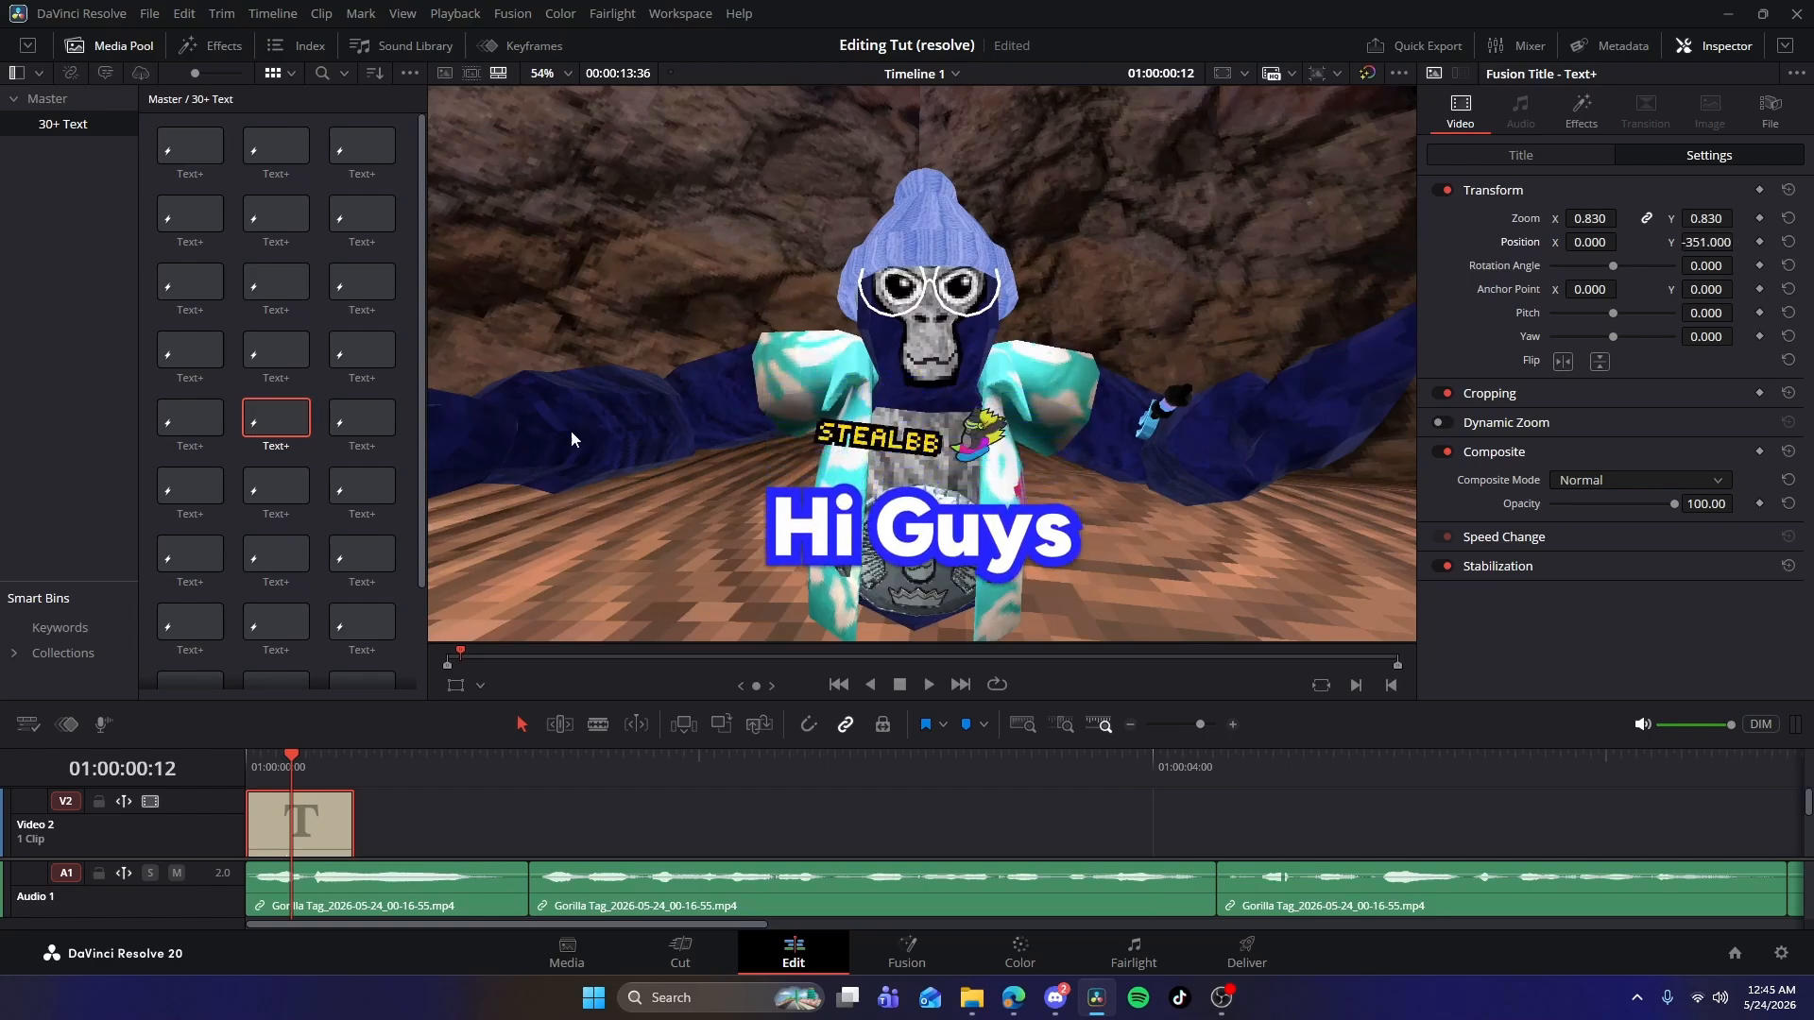
Extend the "Hi Guys" title's end to shortly before the first gameplay cut and play it back from the start.
{"action": "left_click", "coordinate": [239, 759]}
{"action": "key", "text": "space"}
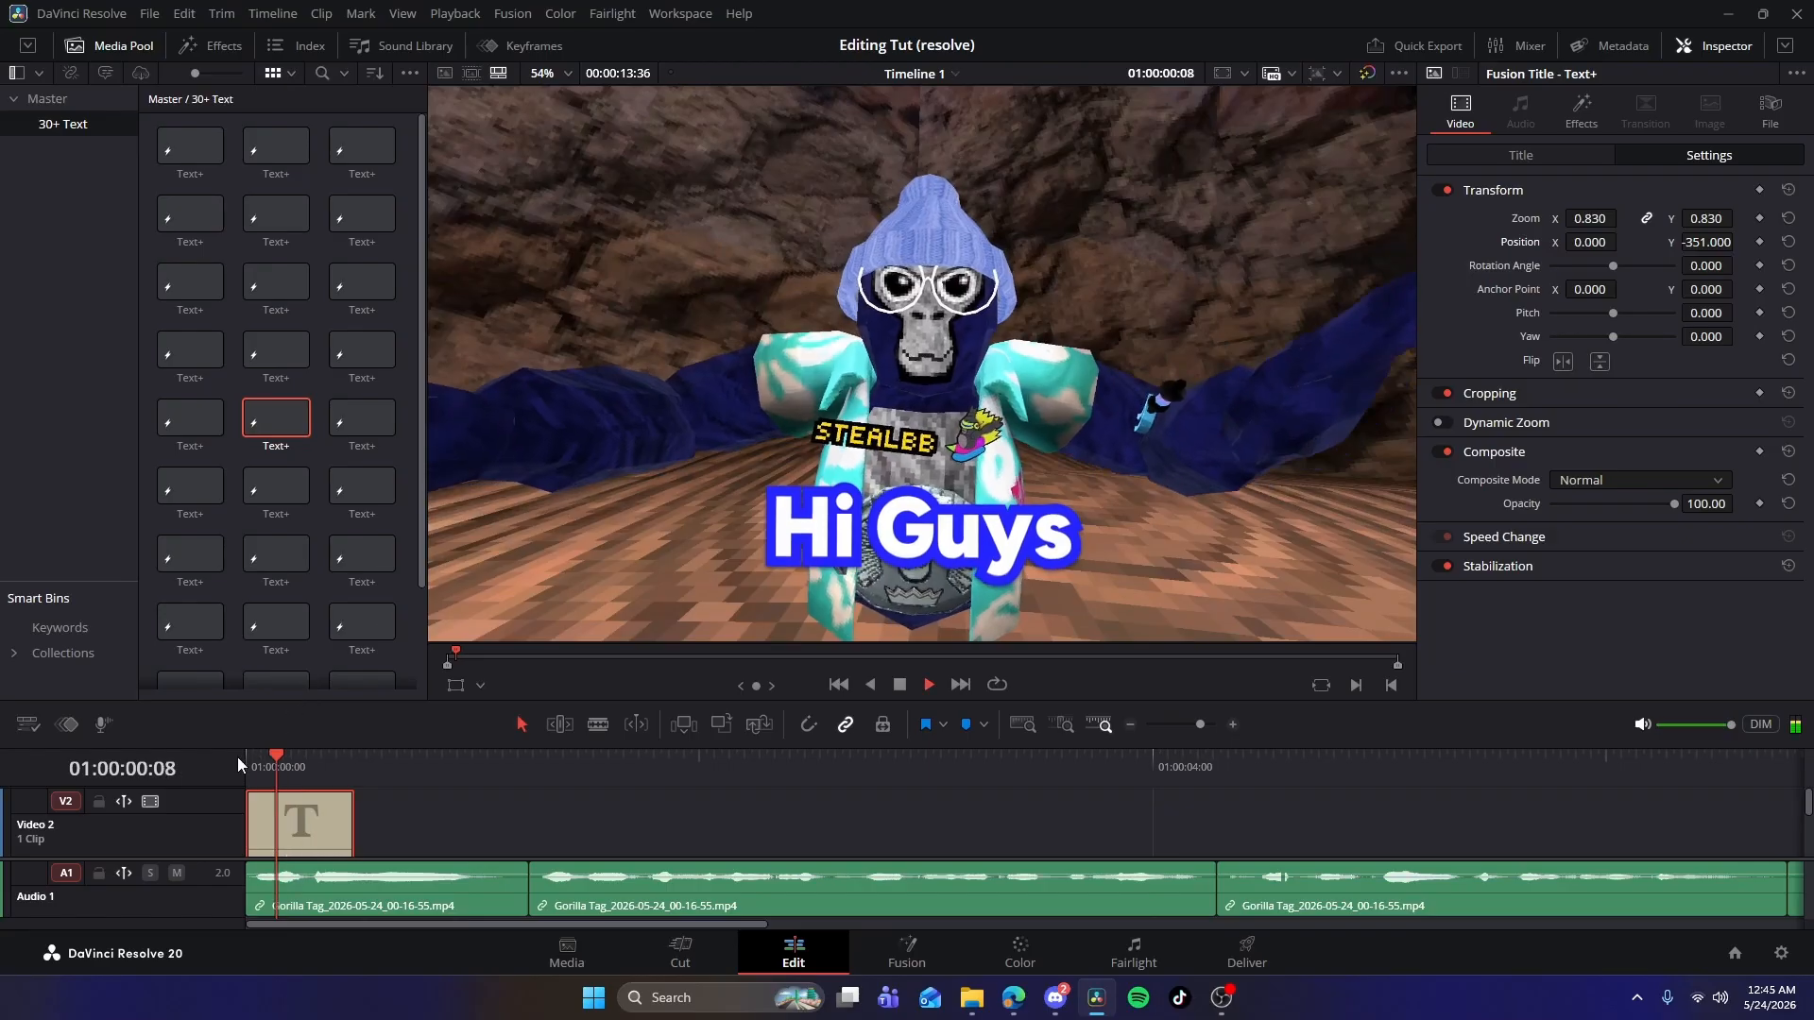
{"action": "key", "text": "space"}
{"action": "left_click_drag", "start_coordinate": [353, 820], "coordinate": [413, 820]}
{"action": "left_click", "coordinate": [342, 822]}
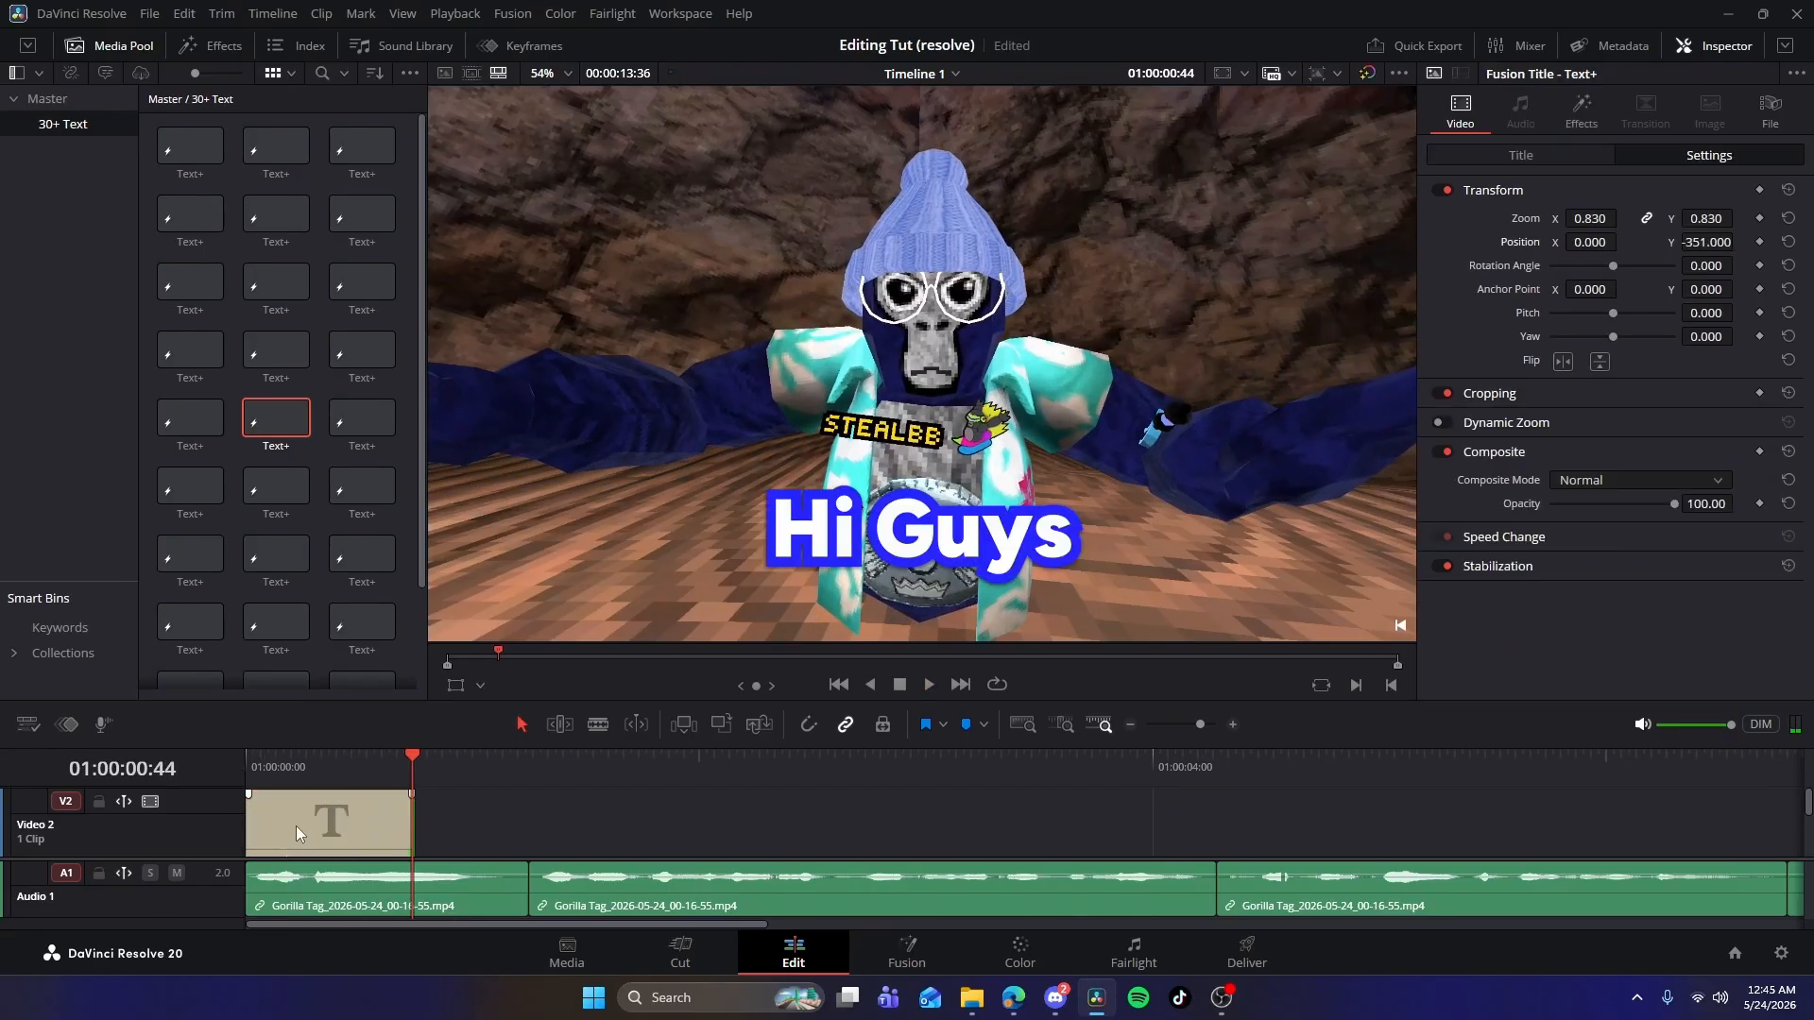
{"action": "left_click_drag", "start_coordinate": [412, 823], "coordinate": [416, 821]}
{"action": "left_click_drag", "start_coordinate": [257, 767], "coordinate": [217, 765]}
{"action": "key", "text": "space"}
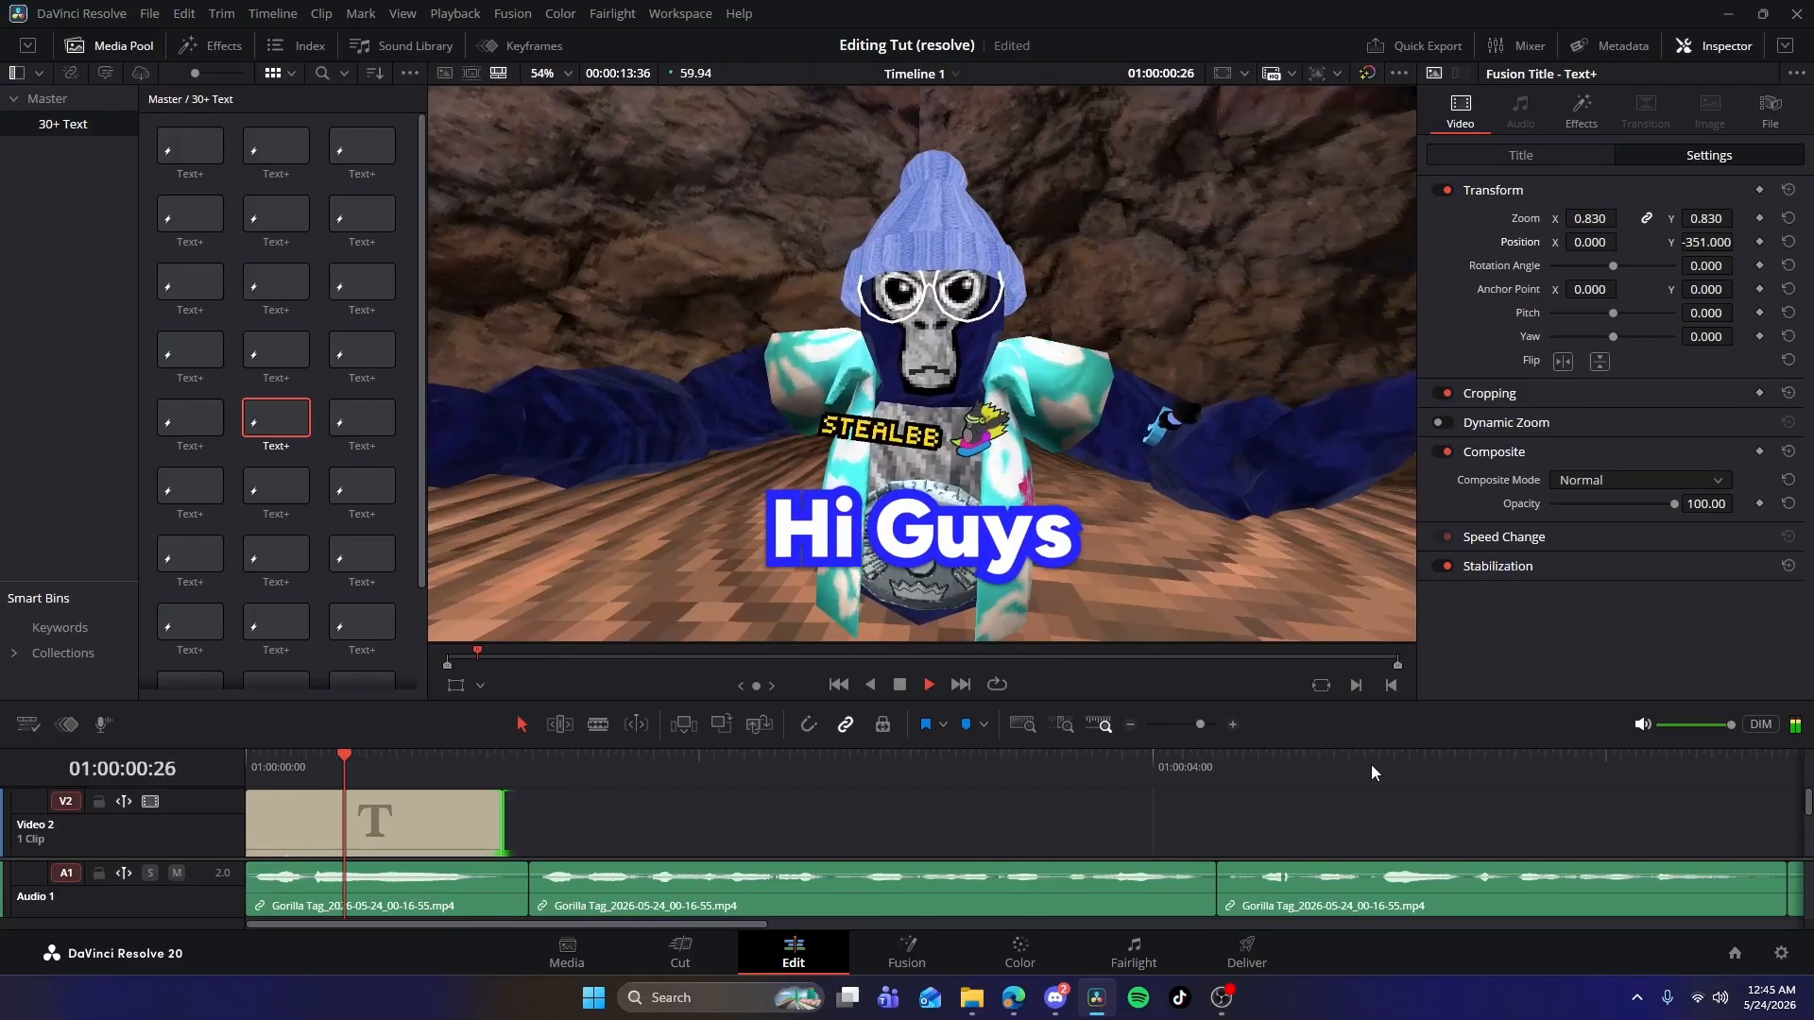
{"action": "key", "text": "space"}
Save the project, enable Dynamic Zoom with Ease In on the first gameplay clip, and preview it.
{"action": "scroll", "coordinate": [559, 815], "scroll_direction": "down", "scroll_amount": 3}
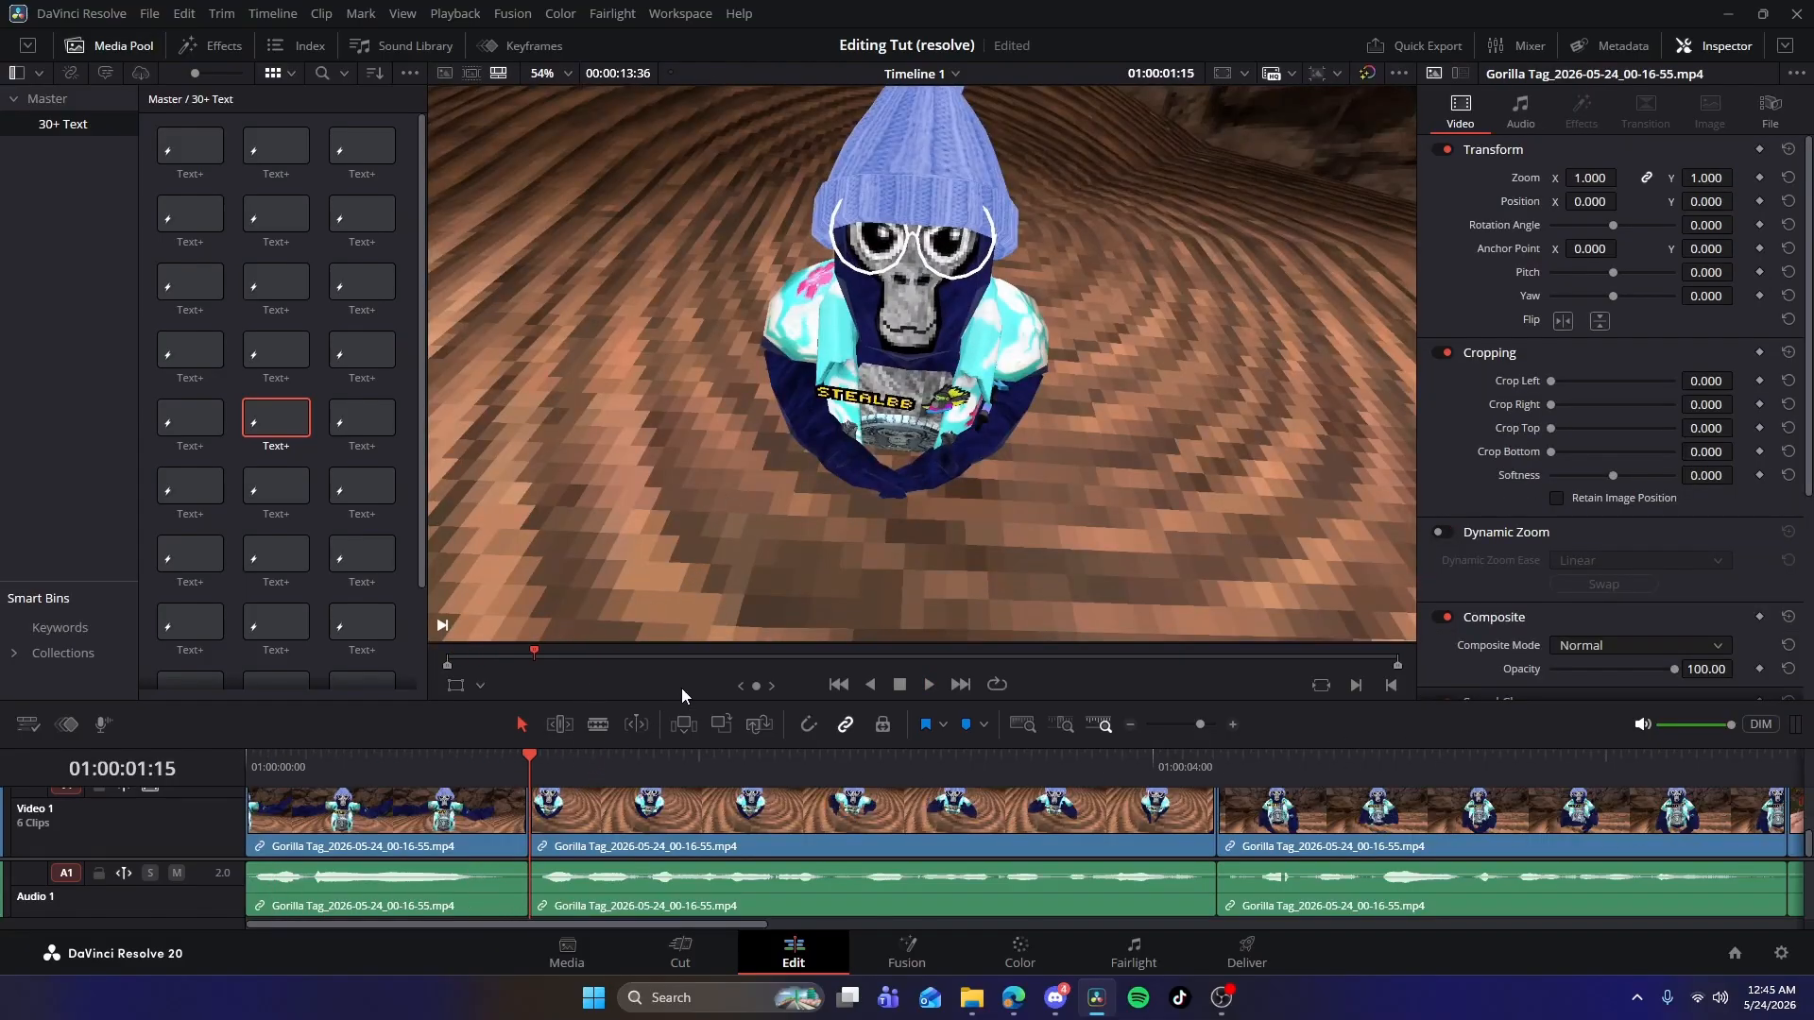
{"action": "key", "text": "Home"}
{"action": "key", "text": "ctrl+s"}
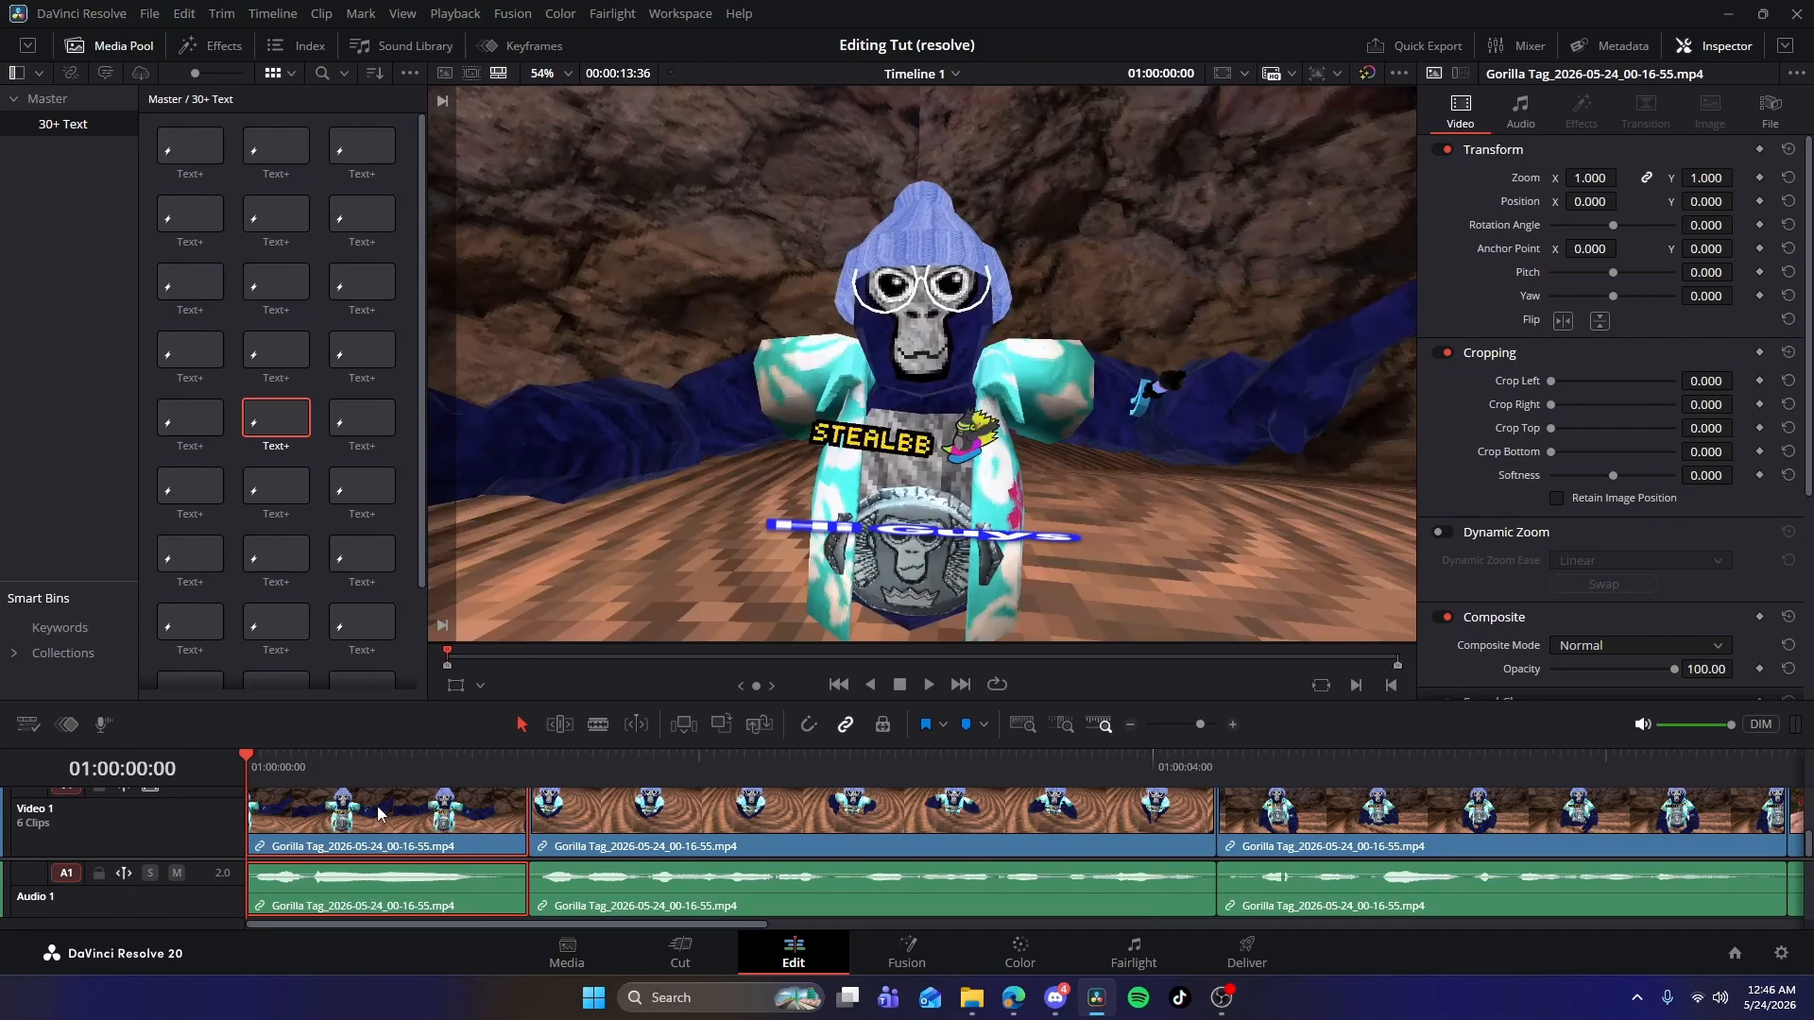
{"action": "left_click", "coordinate": [1441, 532]}
{"action": "left_click", "coordinate": [1591, 559]}
{"action": "left_click", "coordinate": [1629, 627]}
{"action": "left_click", "coordinate": [1605, 561]}
{"action": "left_click", "coordinate": [1573, 606]}
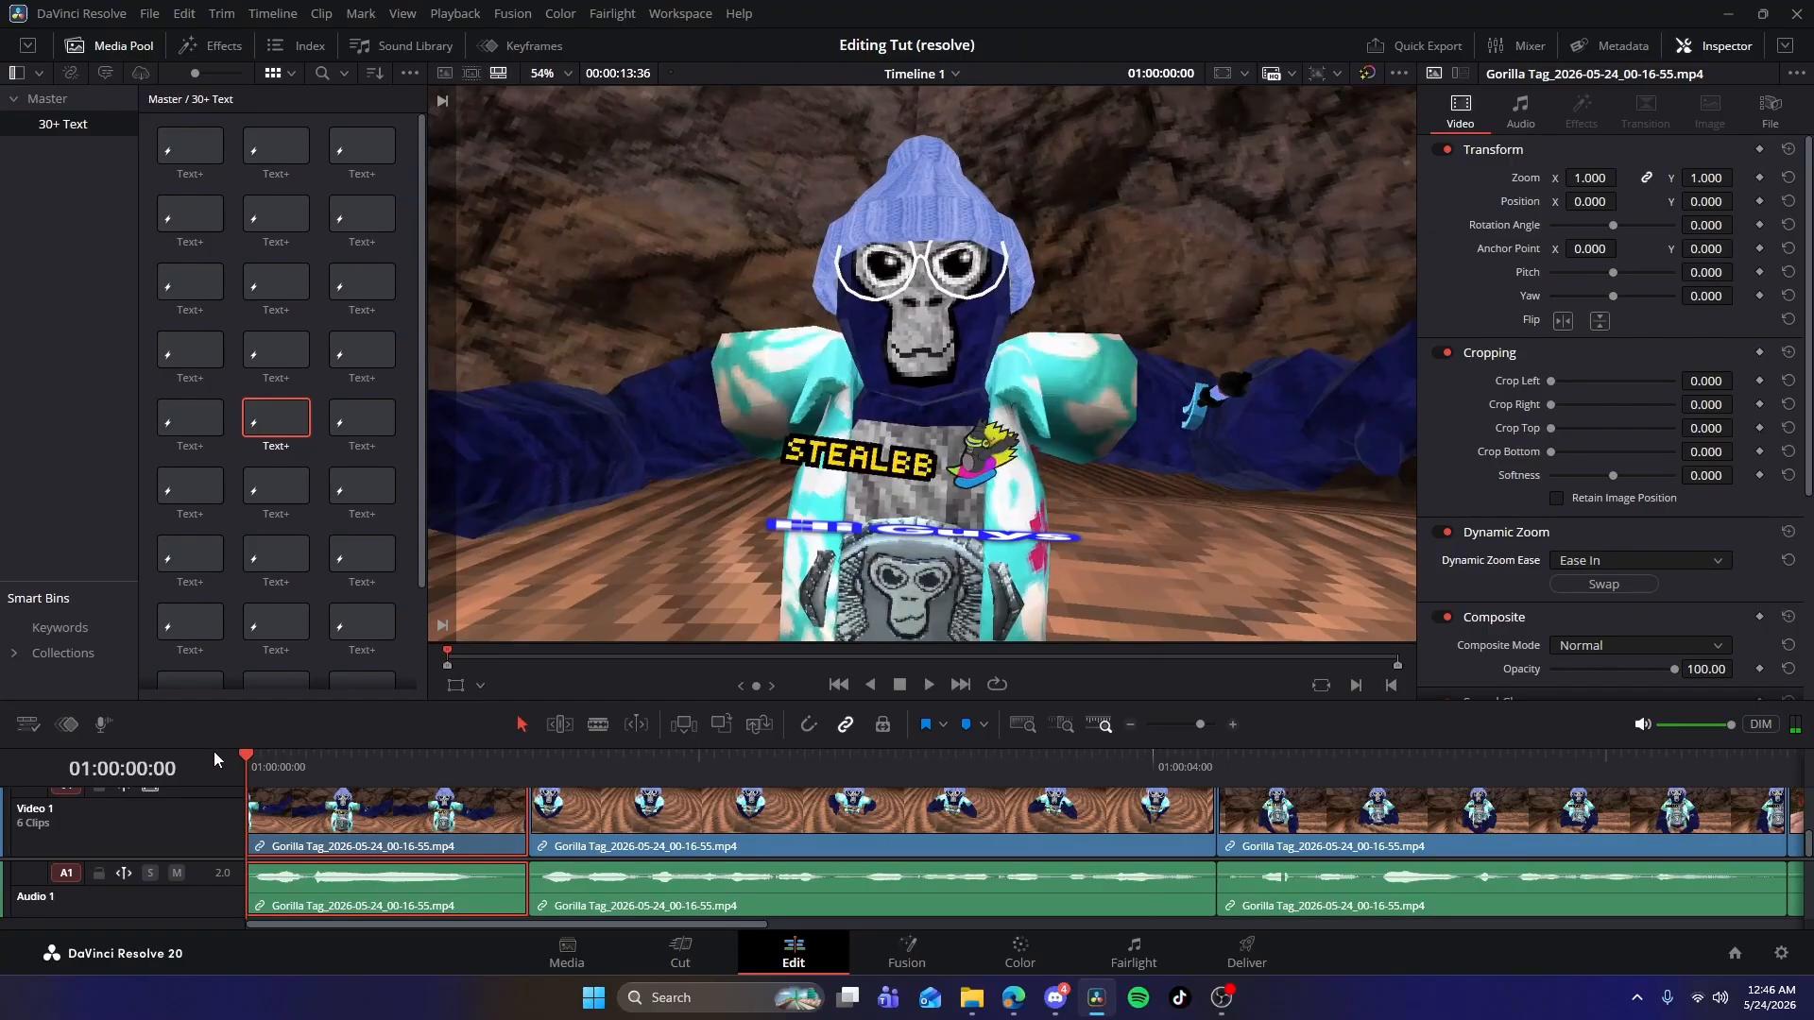
{"action": "key", "text": "space"}
{"action": "key", "text": "space"}
Try the Ease Out and Linear dynamic zoom easings on the first gameplay clip, playing each from the start.
{"action": "left_click", "coordinate": [1596, 563]}
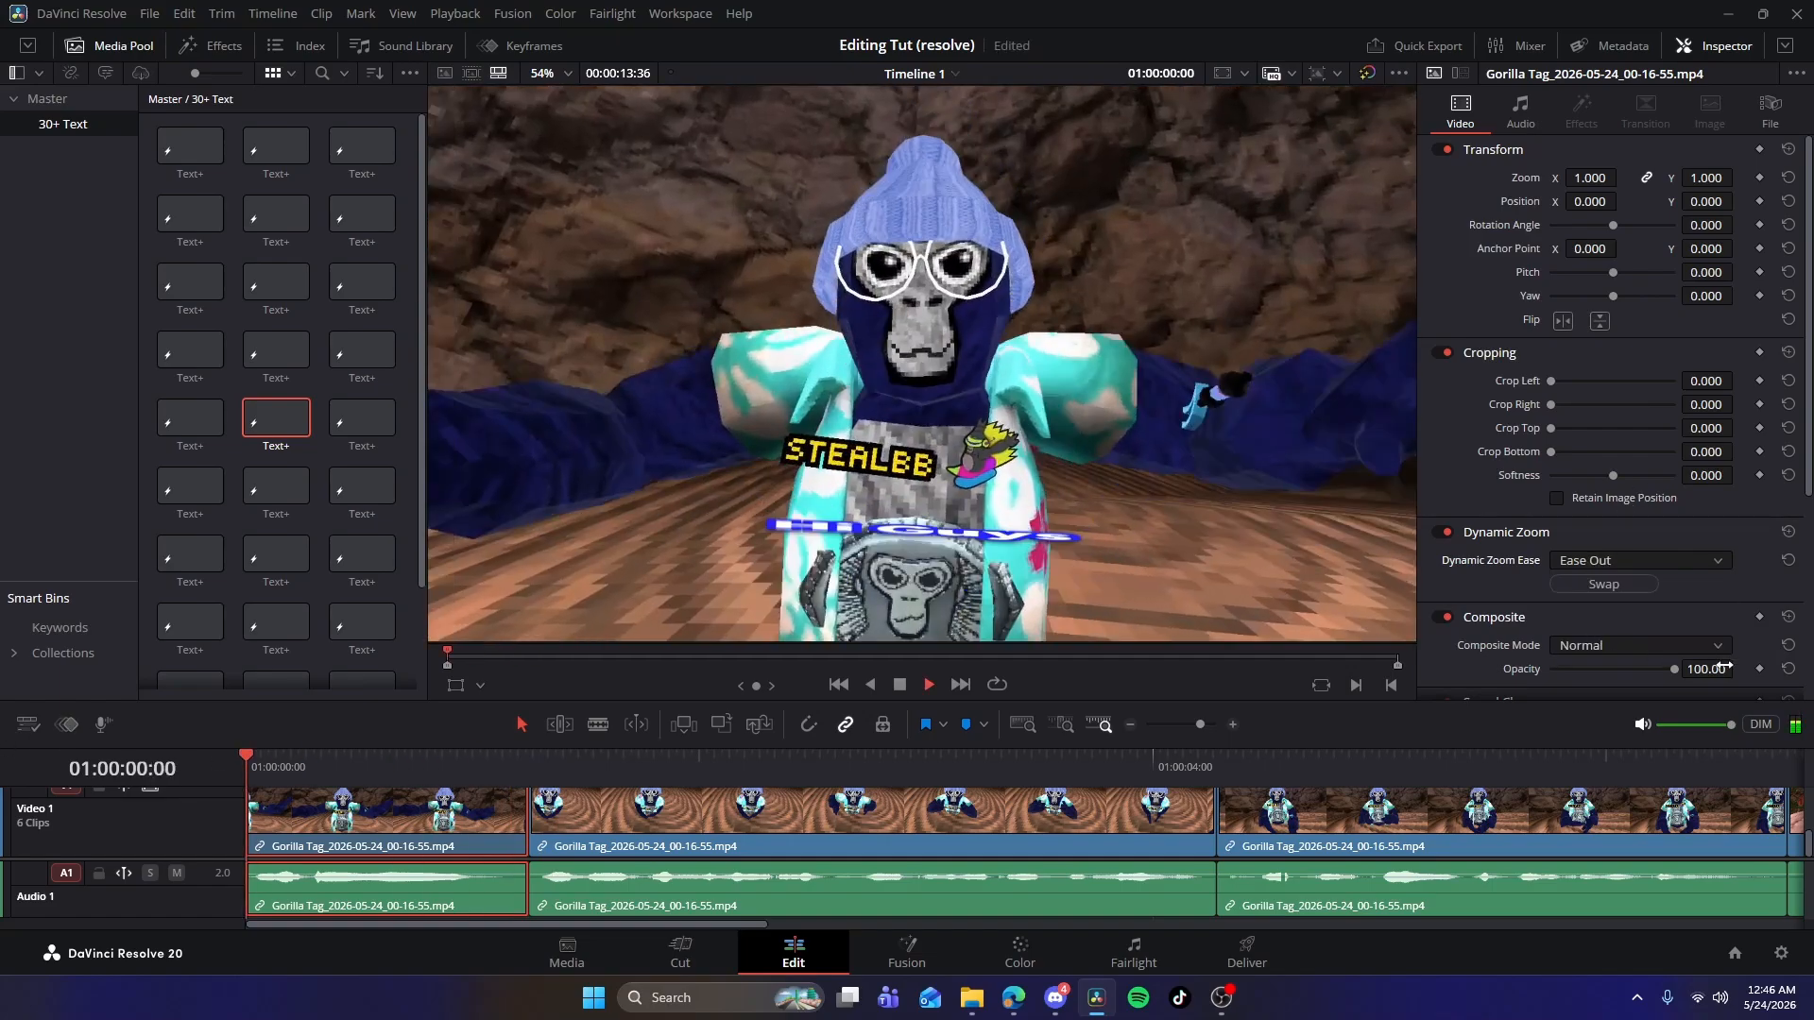
{"action": "key", "text": "space"}
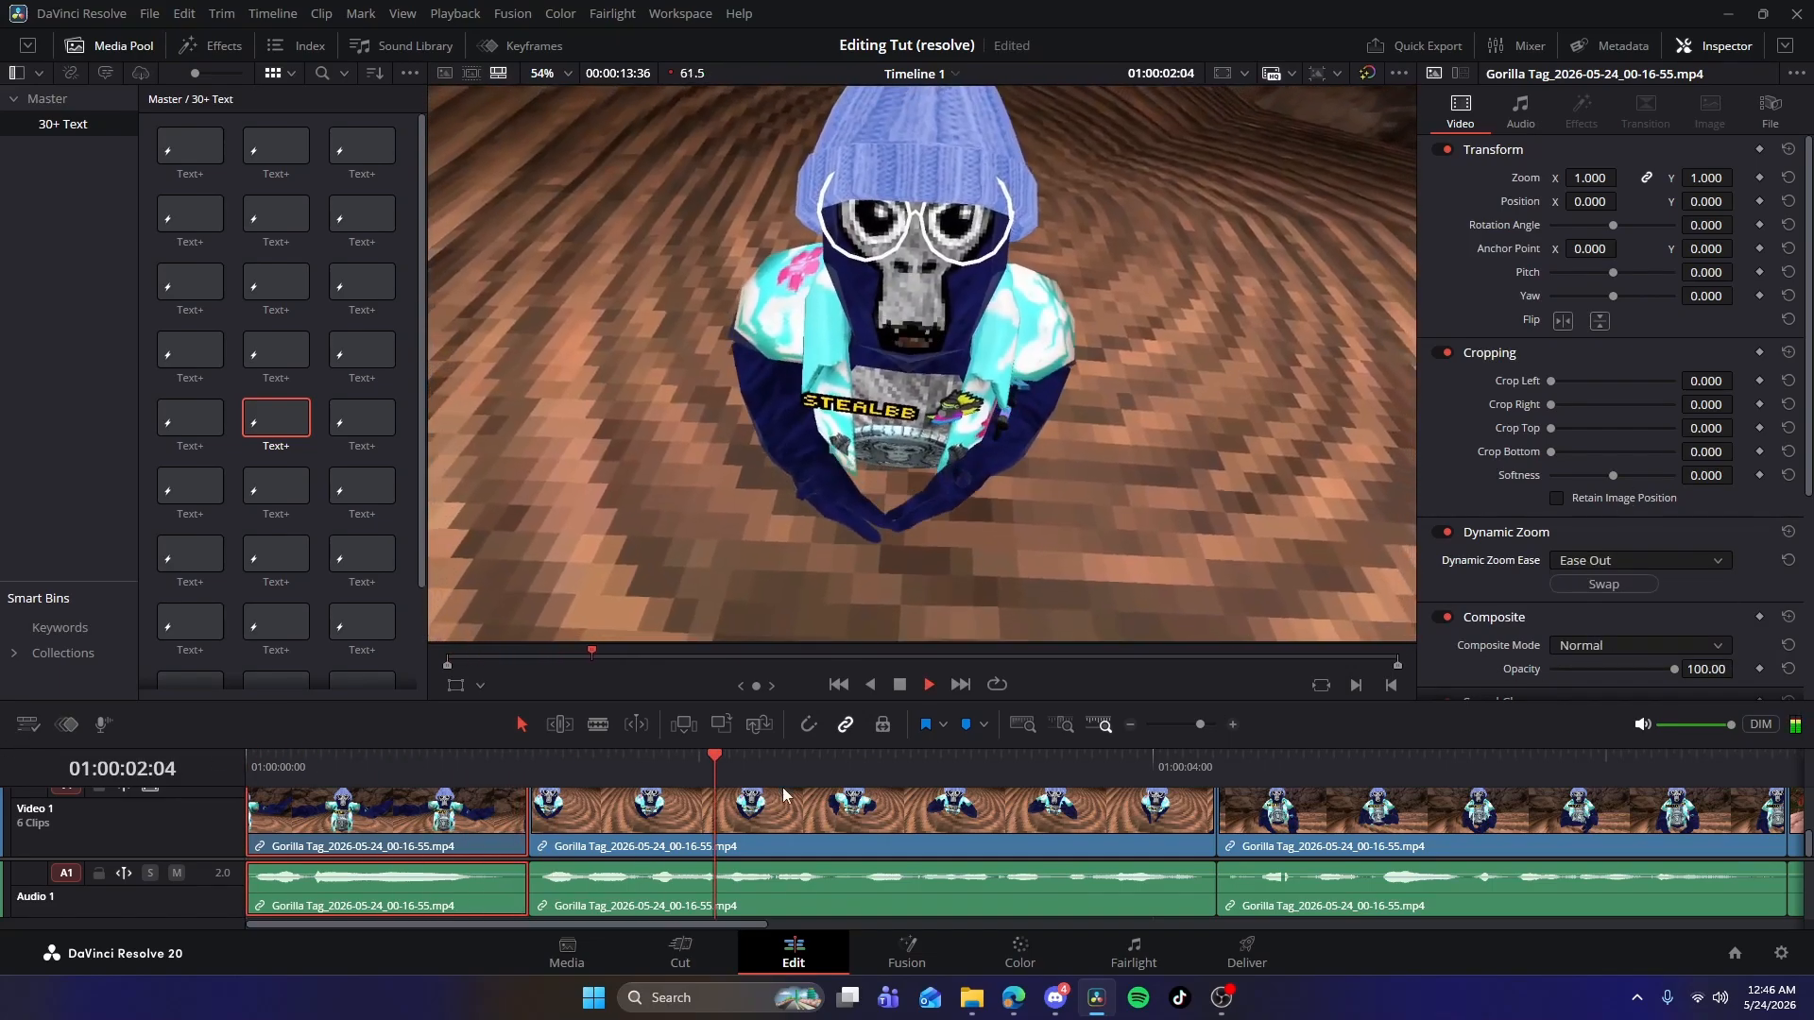
{"action": "key", "text": "Home"}
{"action": "left_click", "coordinate": [1644, 560]}
{"action": "left_click", "coordinate": [1623, 586]}
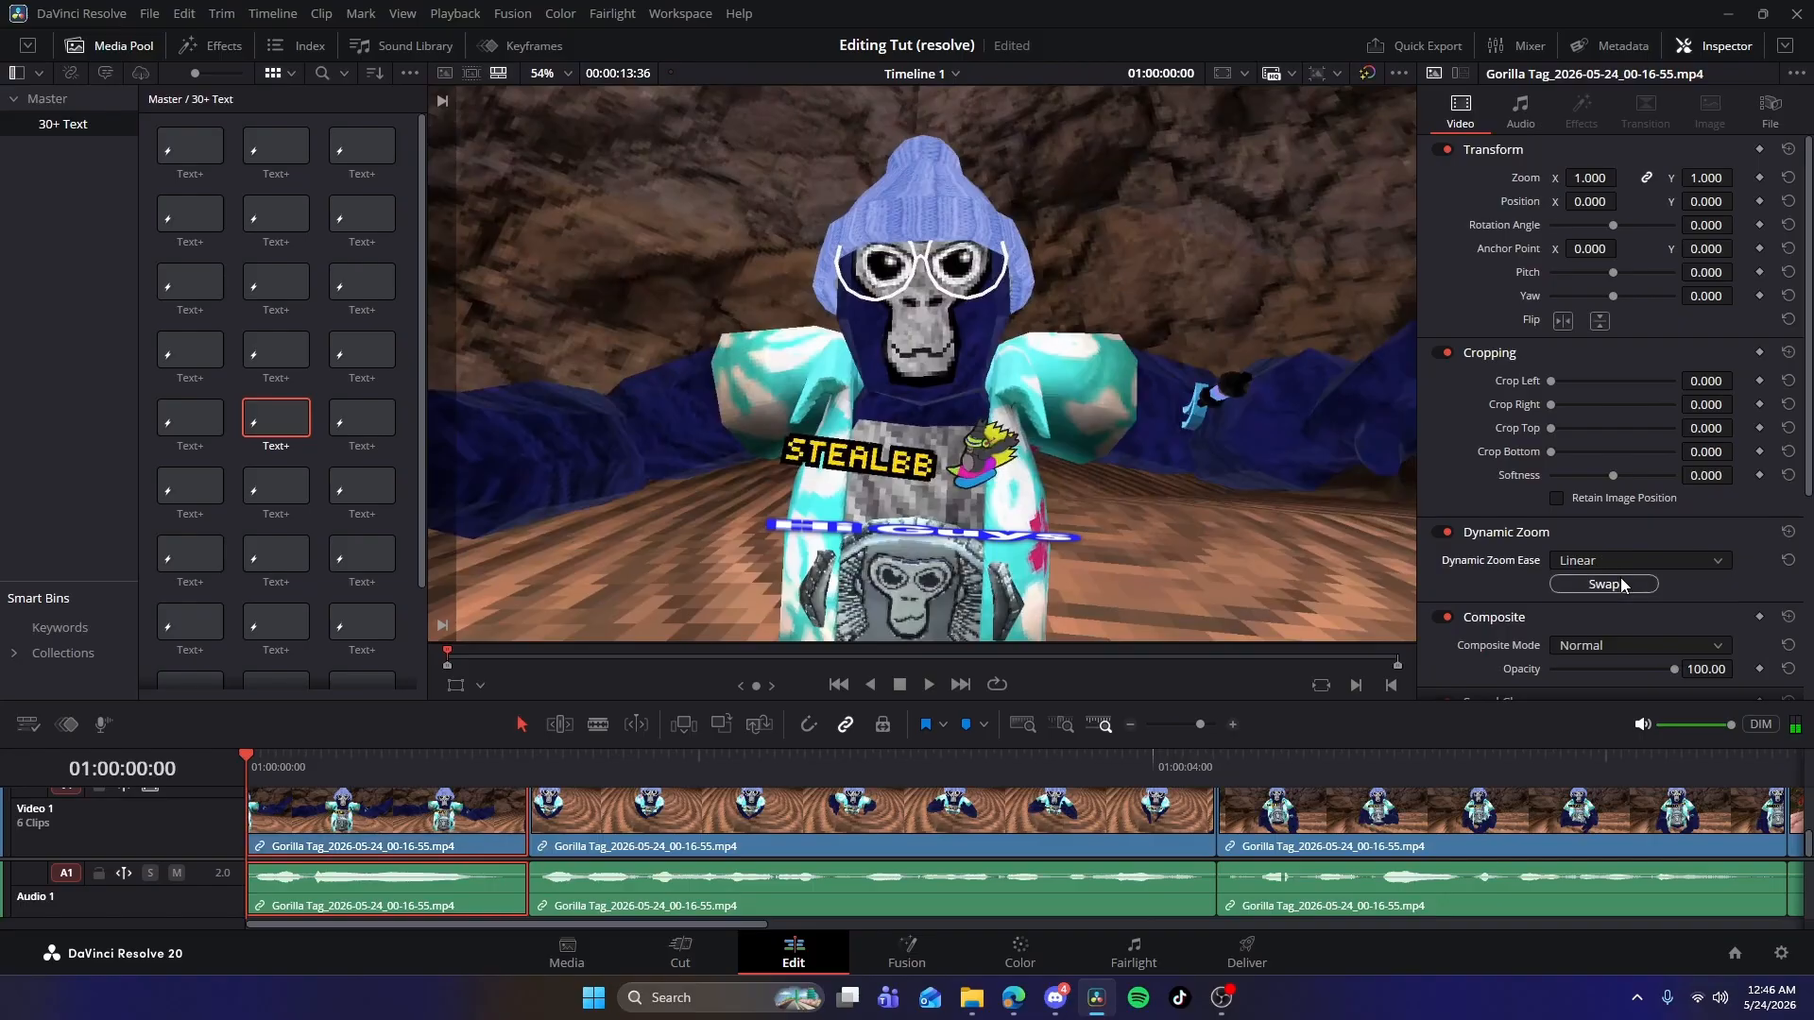
{"action": "key", "text": "space"}
{"action": "key", "text": "space"}
{"action": "key", "text": "Home"}
Set the first gameplay clip's dynamic zoom easing to Ease In and Out, preview it, and return to the timeline start.
{"action": "left_click", "coordinate": [1725, 560]}
{"action": "left_click", "coordinate": [1670, 564]}
{"action": "key", "text": "space"}
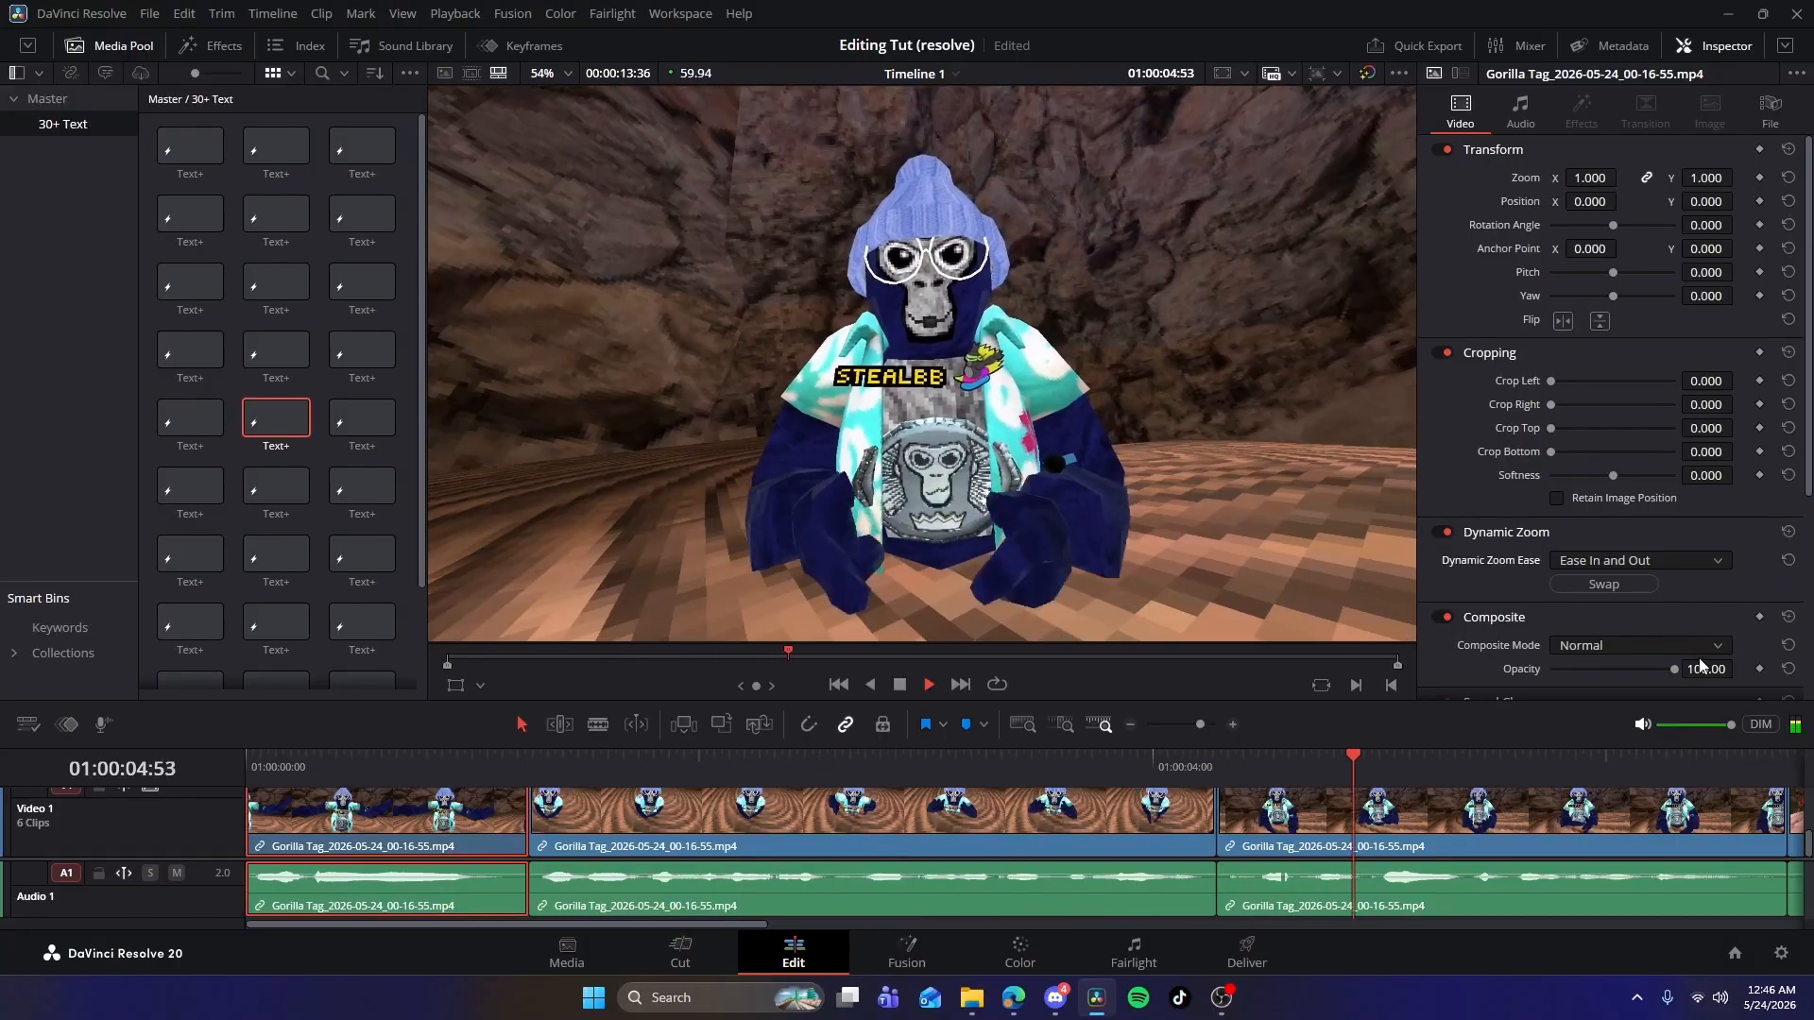
{"action": "key", "text": "space"}
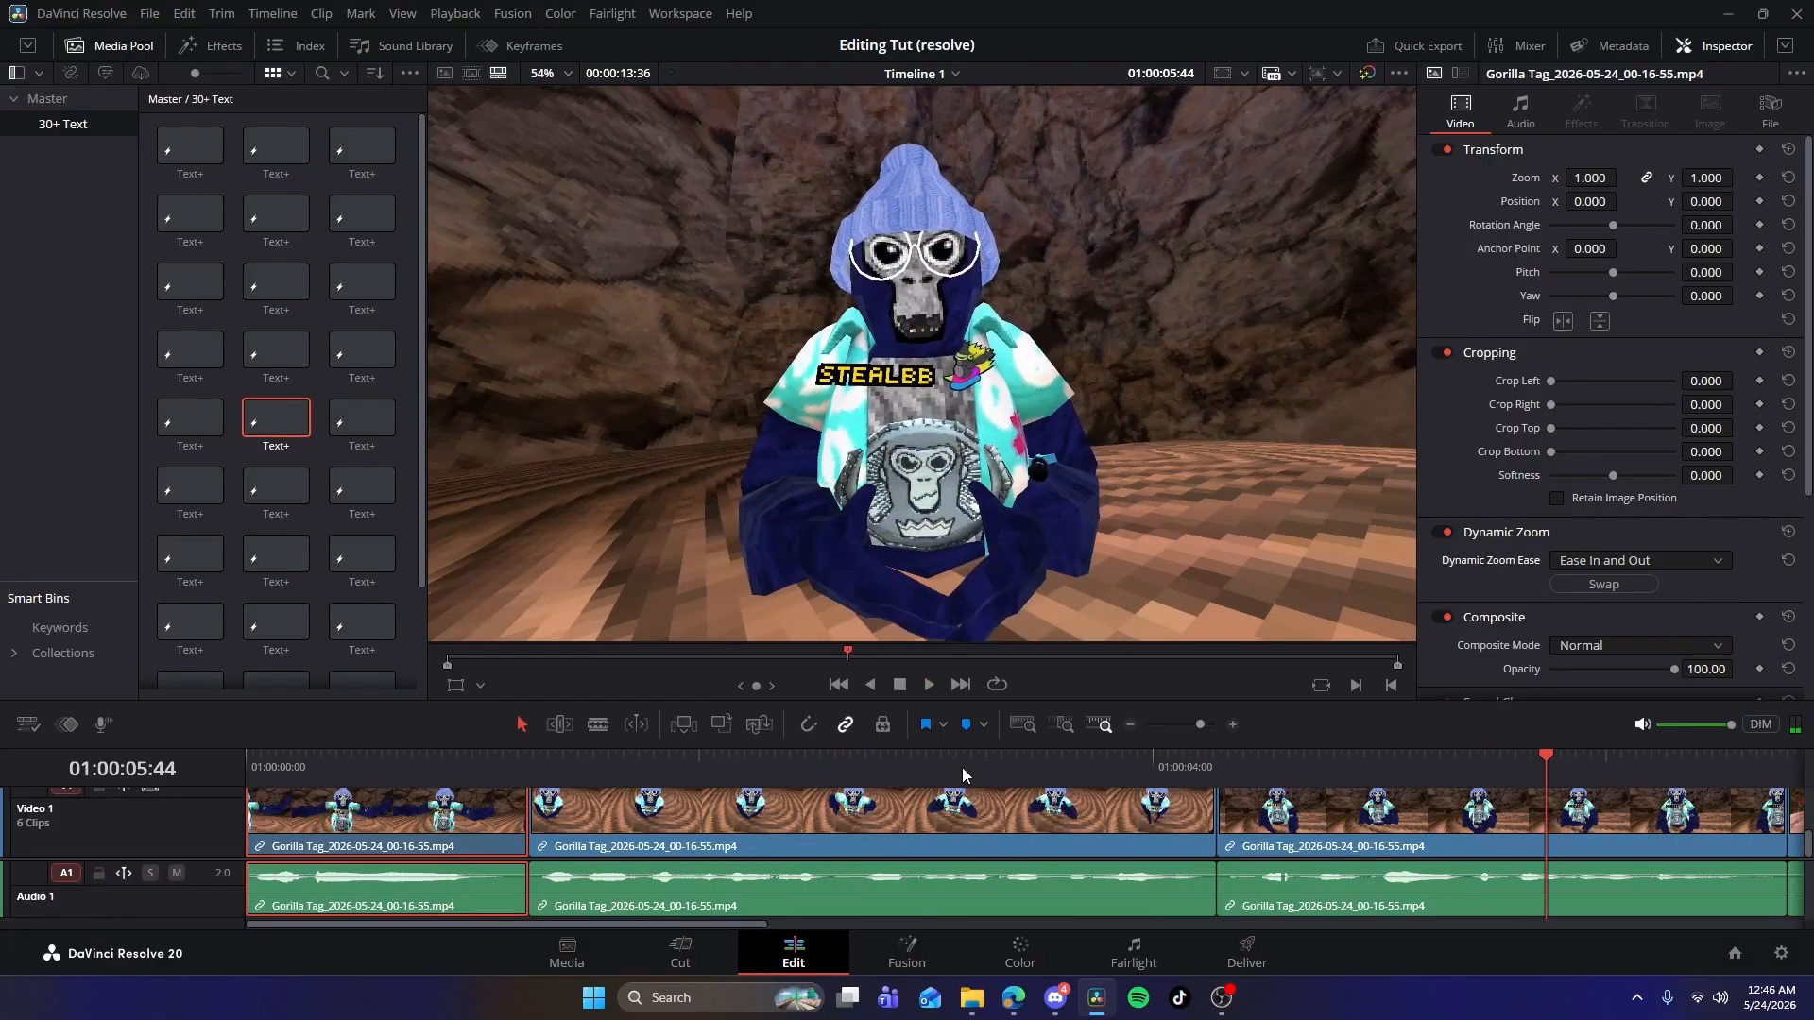
{"action": "scroll", "coordinate": [1577, 551], "scroll_direction": "down", "scroll_amount": 2}
{"action": "scroll", "coordinate": [1563, 496], "scroll_direction": "up", "scroll_amount": 2}
{"action": "left_click_drag", "start_coordinate": [1436, 756], "coordinate": [163, 727]}
{"action": "scroll", "coordinate": [431, 851], "scroll_direction": "up", "scroll_amount": 2}
Play the timeline from the start to 01:00:01:41 and copy the "Hi Guys" title.
{"action": "left_click", "coordinate": [671, 819]}
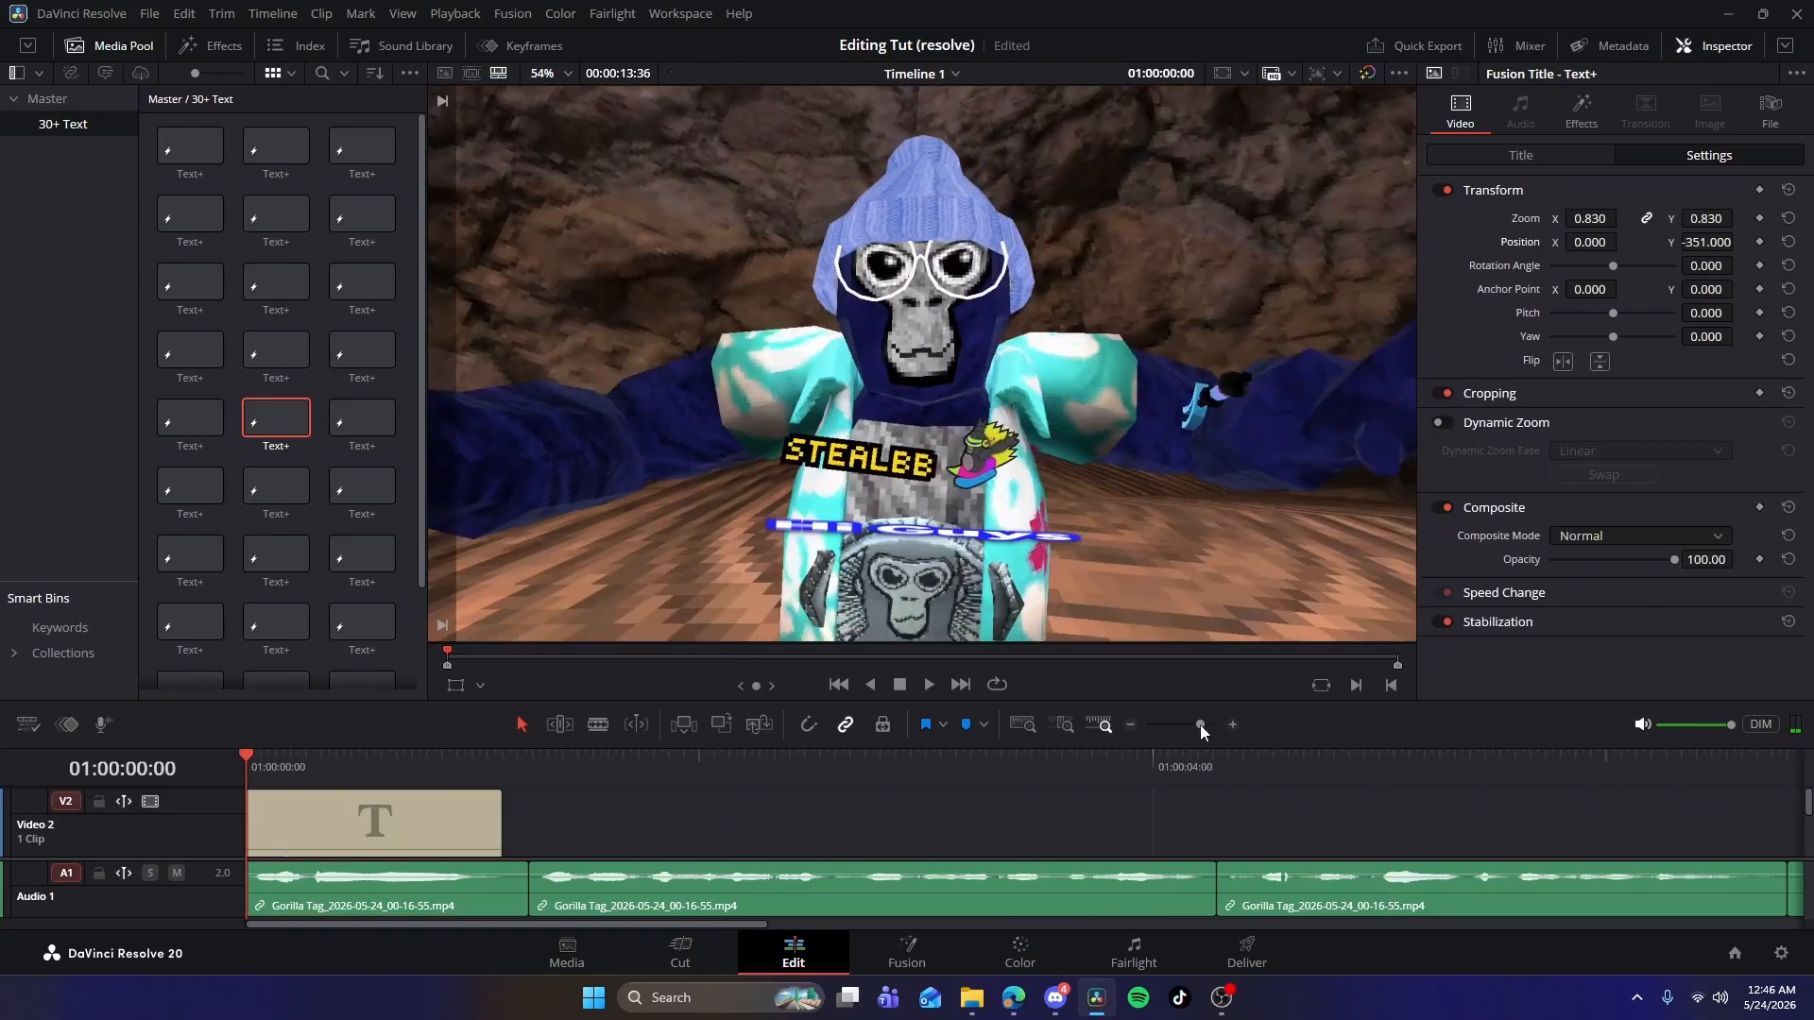
{"action": "left_click_drag", "start_coordinate": [1200, 724], "coordinate": [1198, 725]}
{"action": "left_click", "coordinate": [304, 820]}
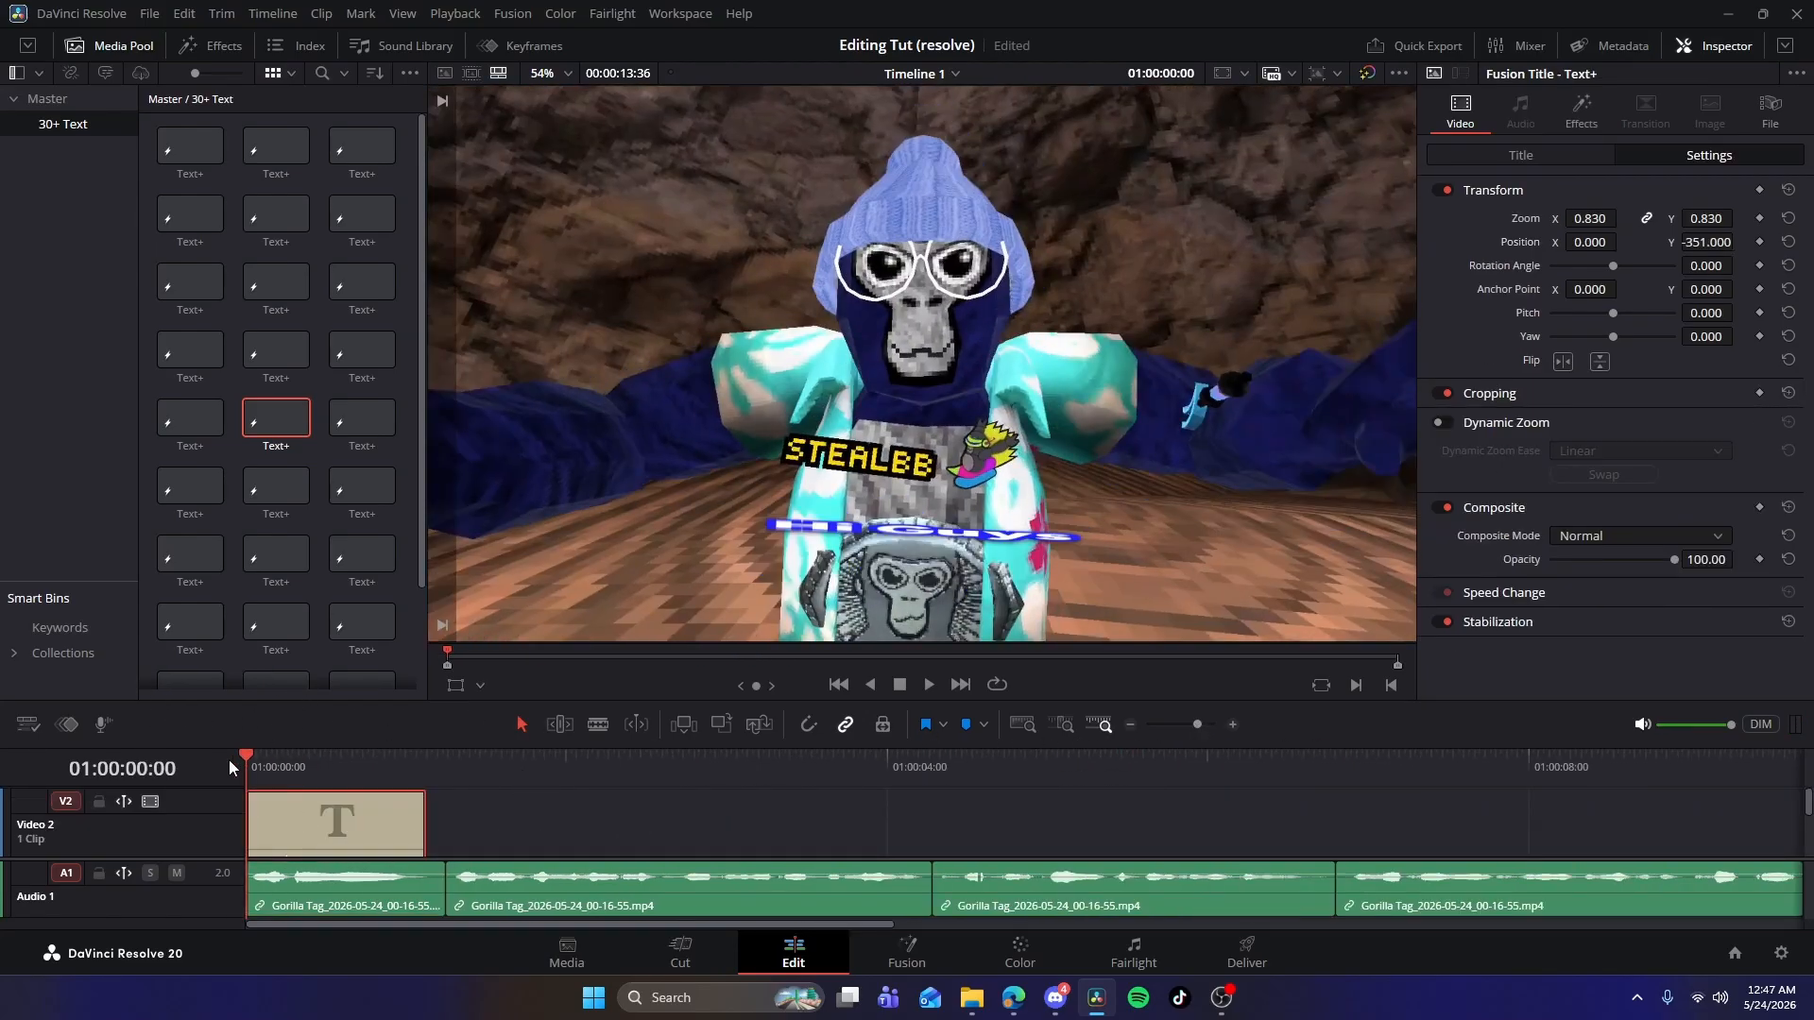
{"action": "key", "text": "space"}
{"action": "scroll", "coordinate": [540, 824], "scroll_direction": "down", "scroll_amount": 2}
{"action": "scroll", "coordinate": [541, 823], "scroll_direction": "up", "scroll_amount": 2}
{"action": "right_click", "coordinate": [384, 822]}
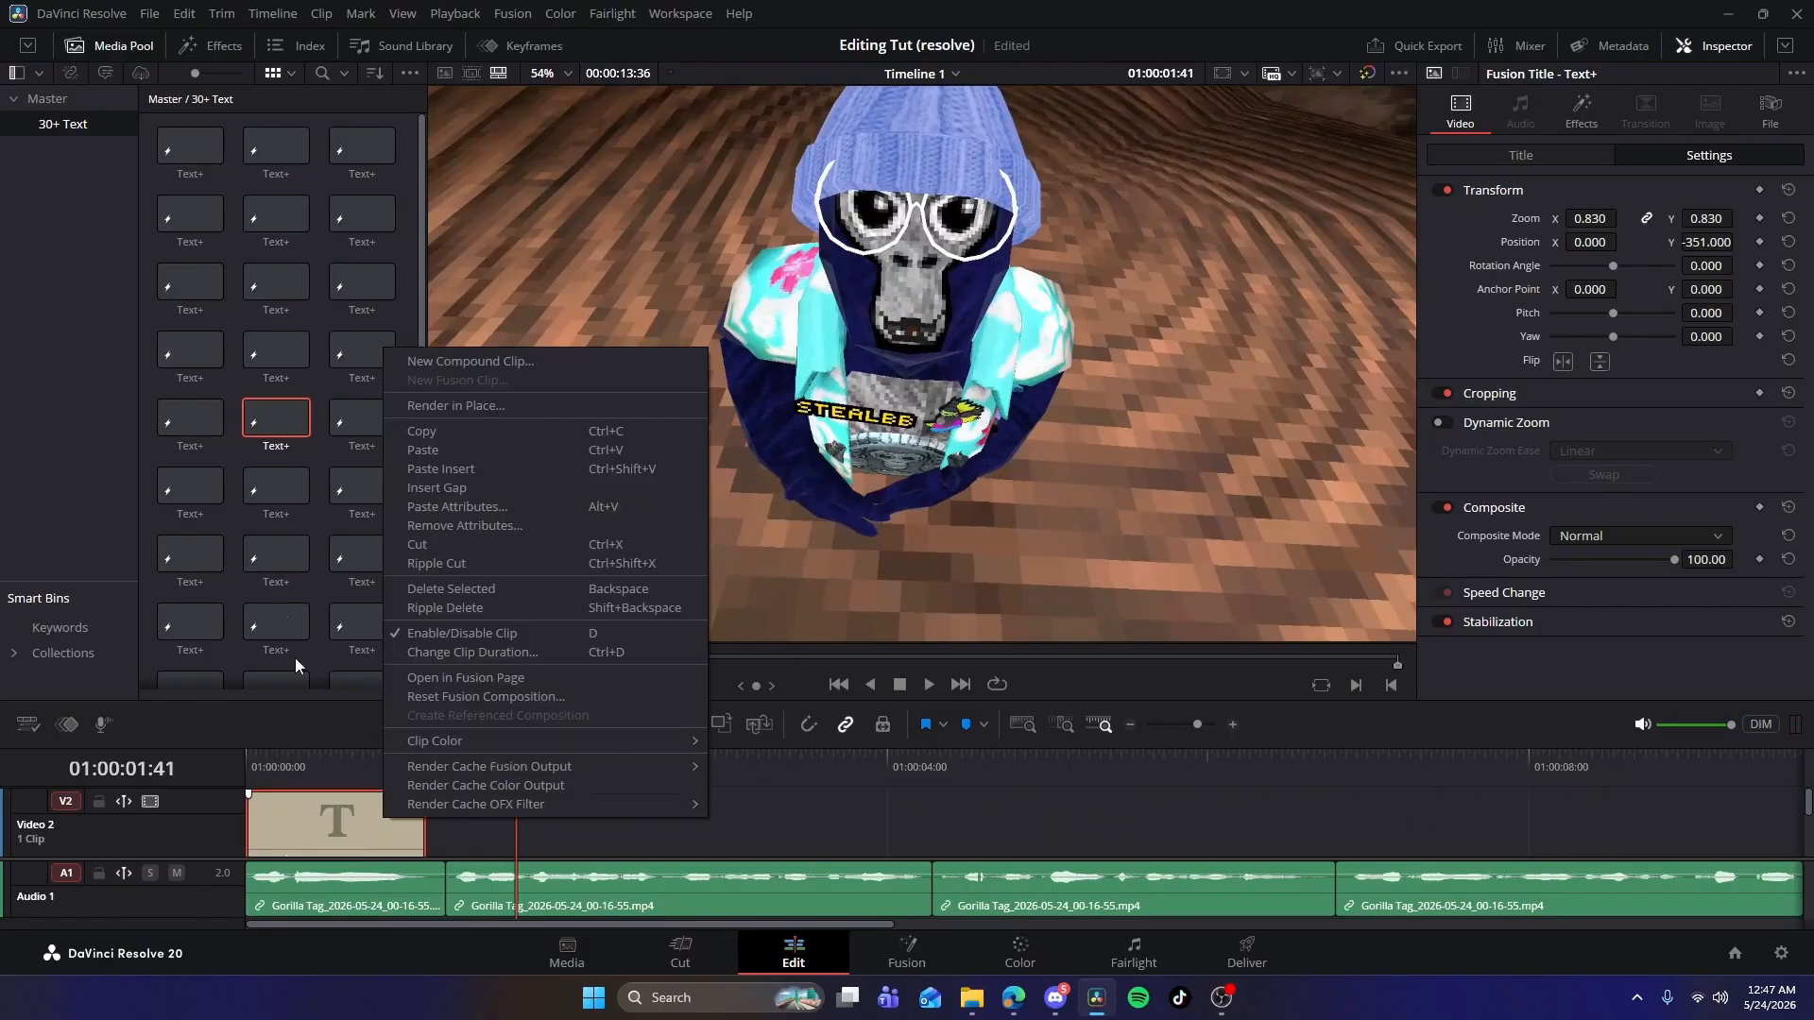
{"action": "left_click", "coordinate": [435, 432]}
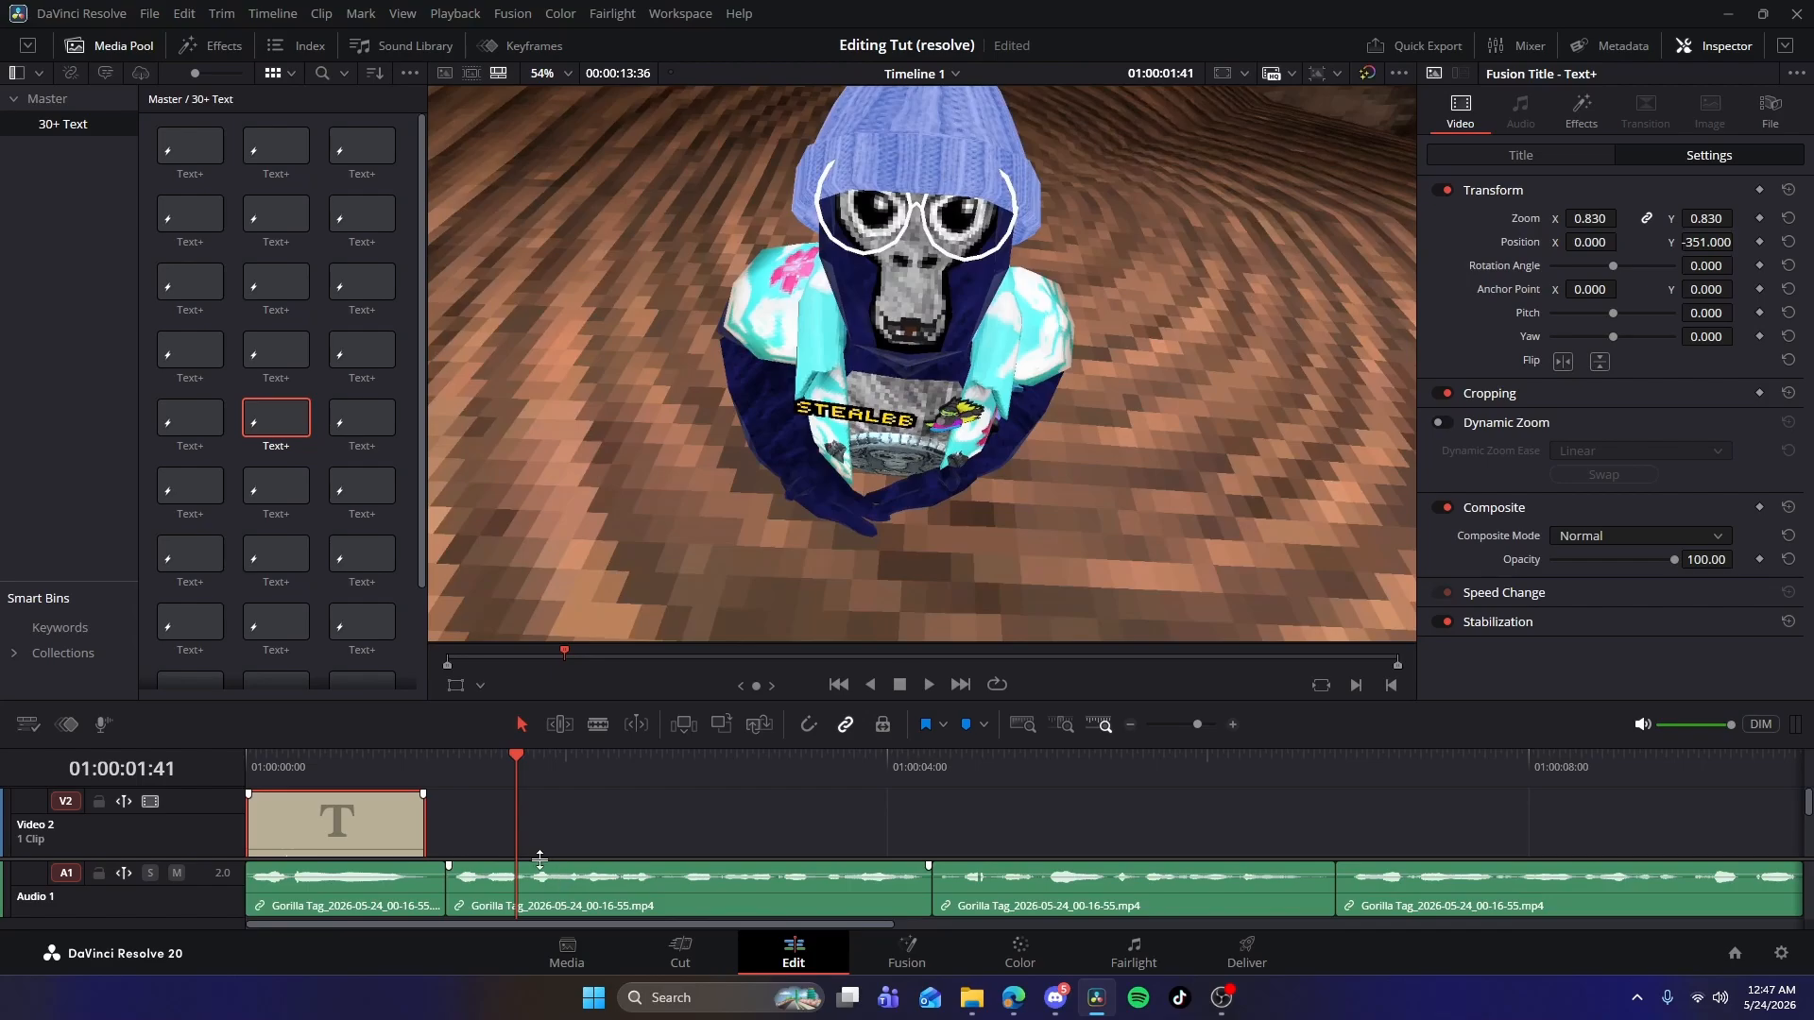
Paste the copied title at 01:00:01:41 on the second video track and move it back to just after the first gameplay cut.
{"action": "right_click", "coordinate": [516, 804]}
{"action": "left_click", "coordinate": [536, 810]}
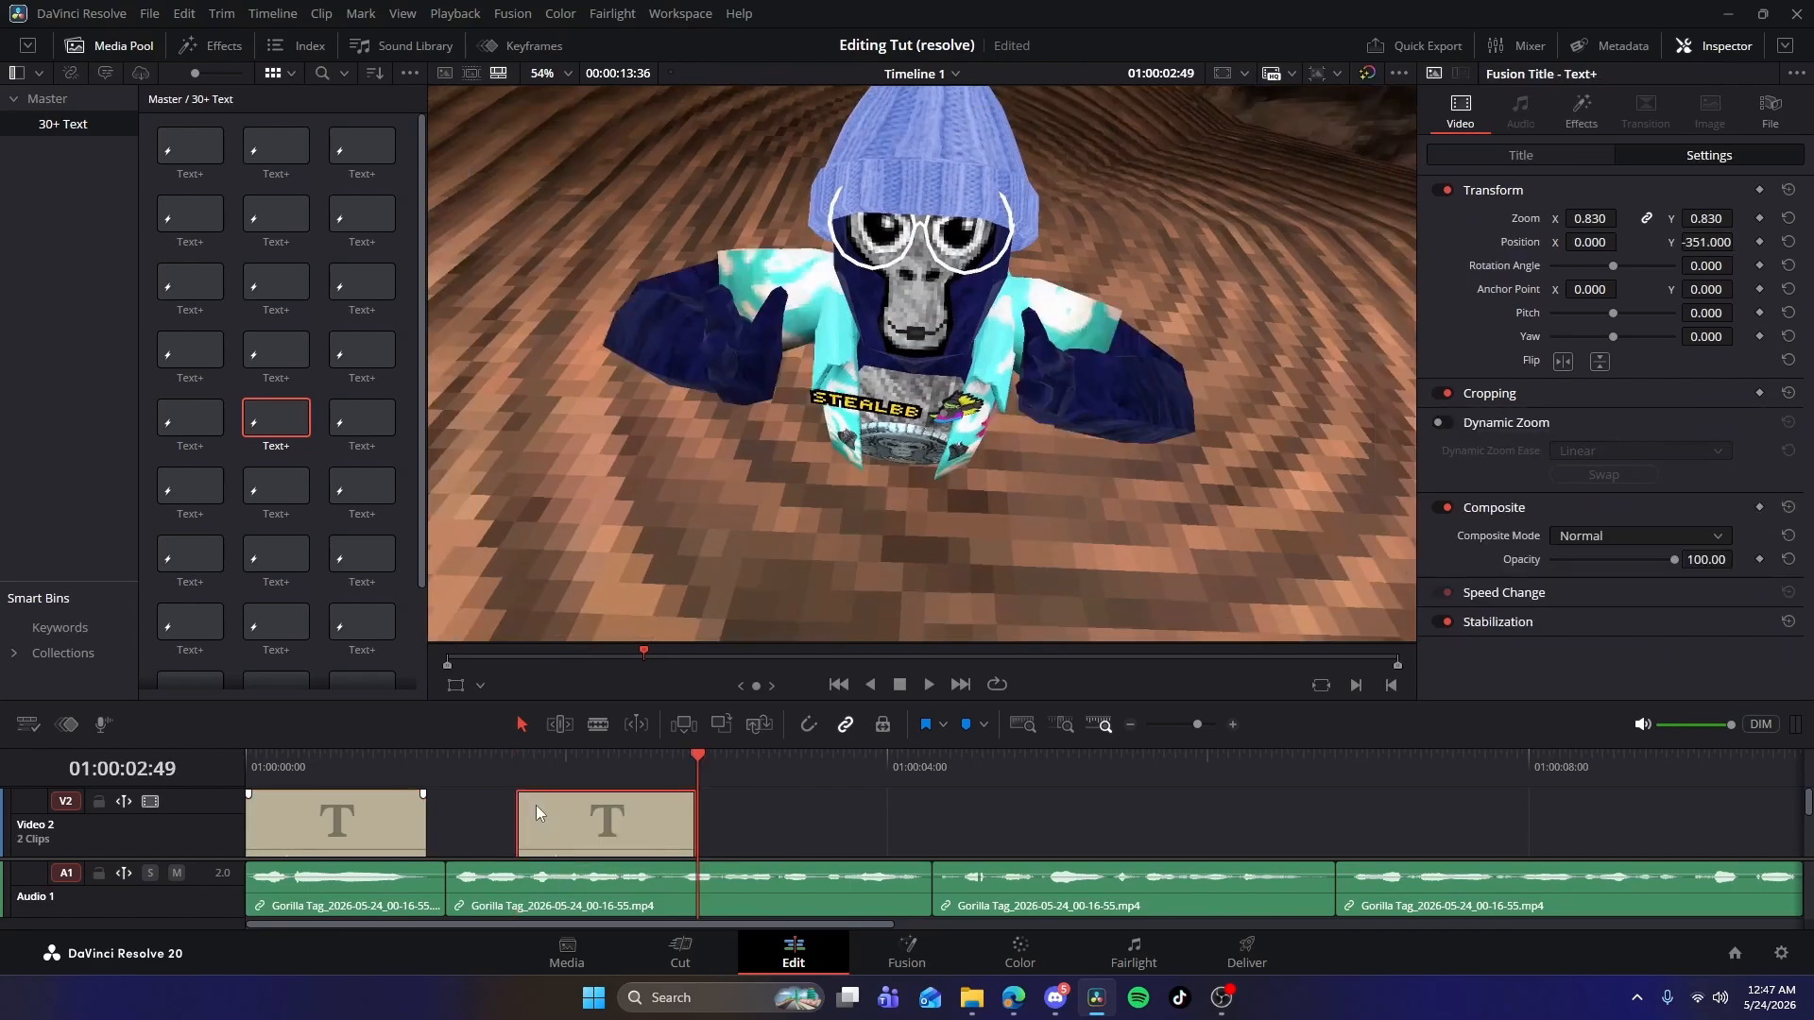
{"action": "left_click_drag", "start_coordinate": [586, 829], "coordinate": [541, 820]}
{"action": "left_click_drag", "start_coordinate": [677, 767], "coordinate": [531, 819]}
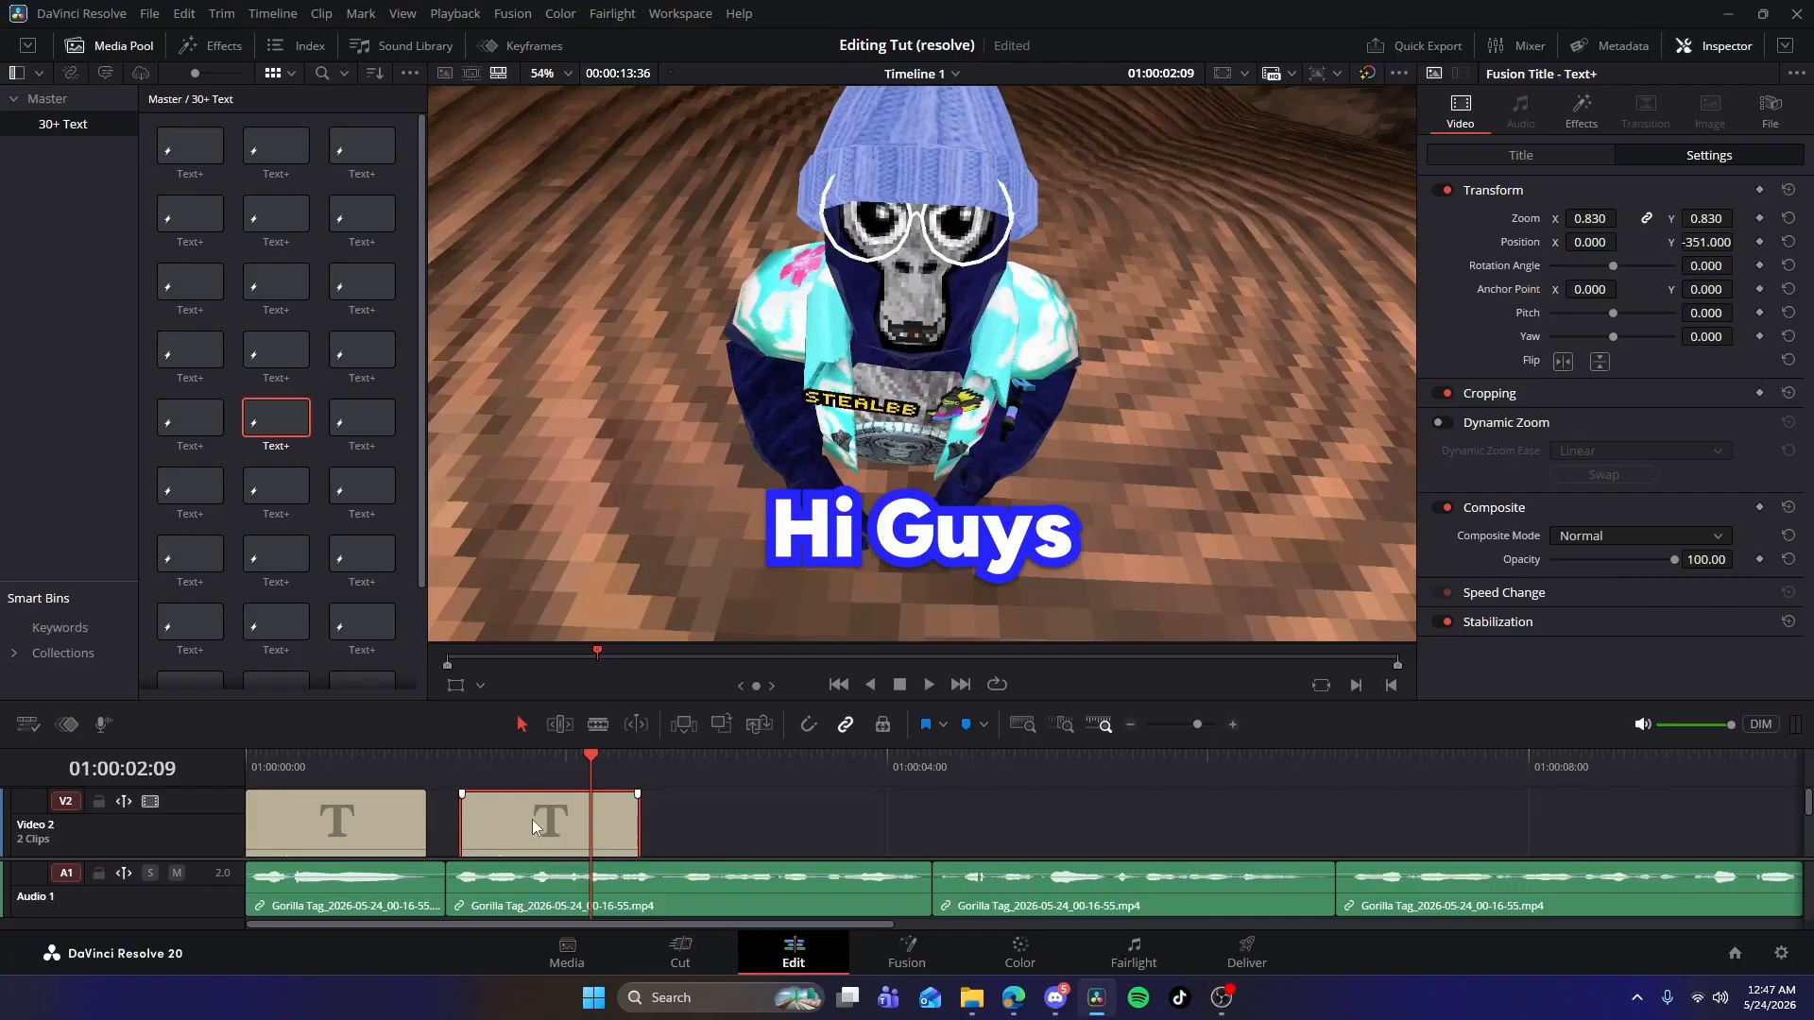
Replace the pasted title's text with "Imma Show".
{"action": "left_click", "coordinate": [1509, 154]}
{"action": "key", "text": "ctrl+a"}
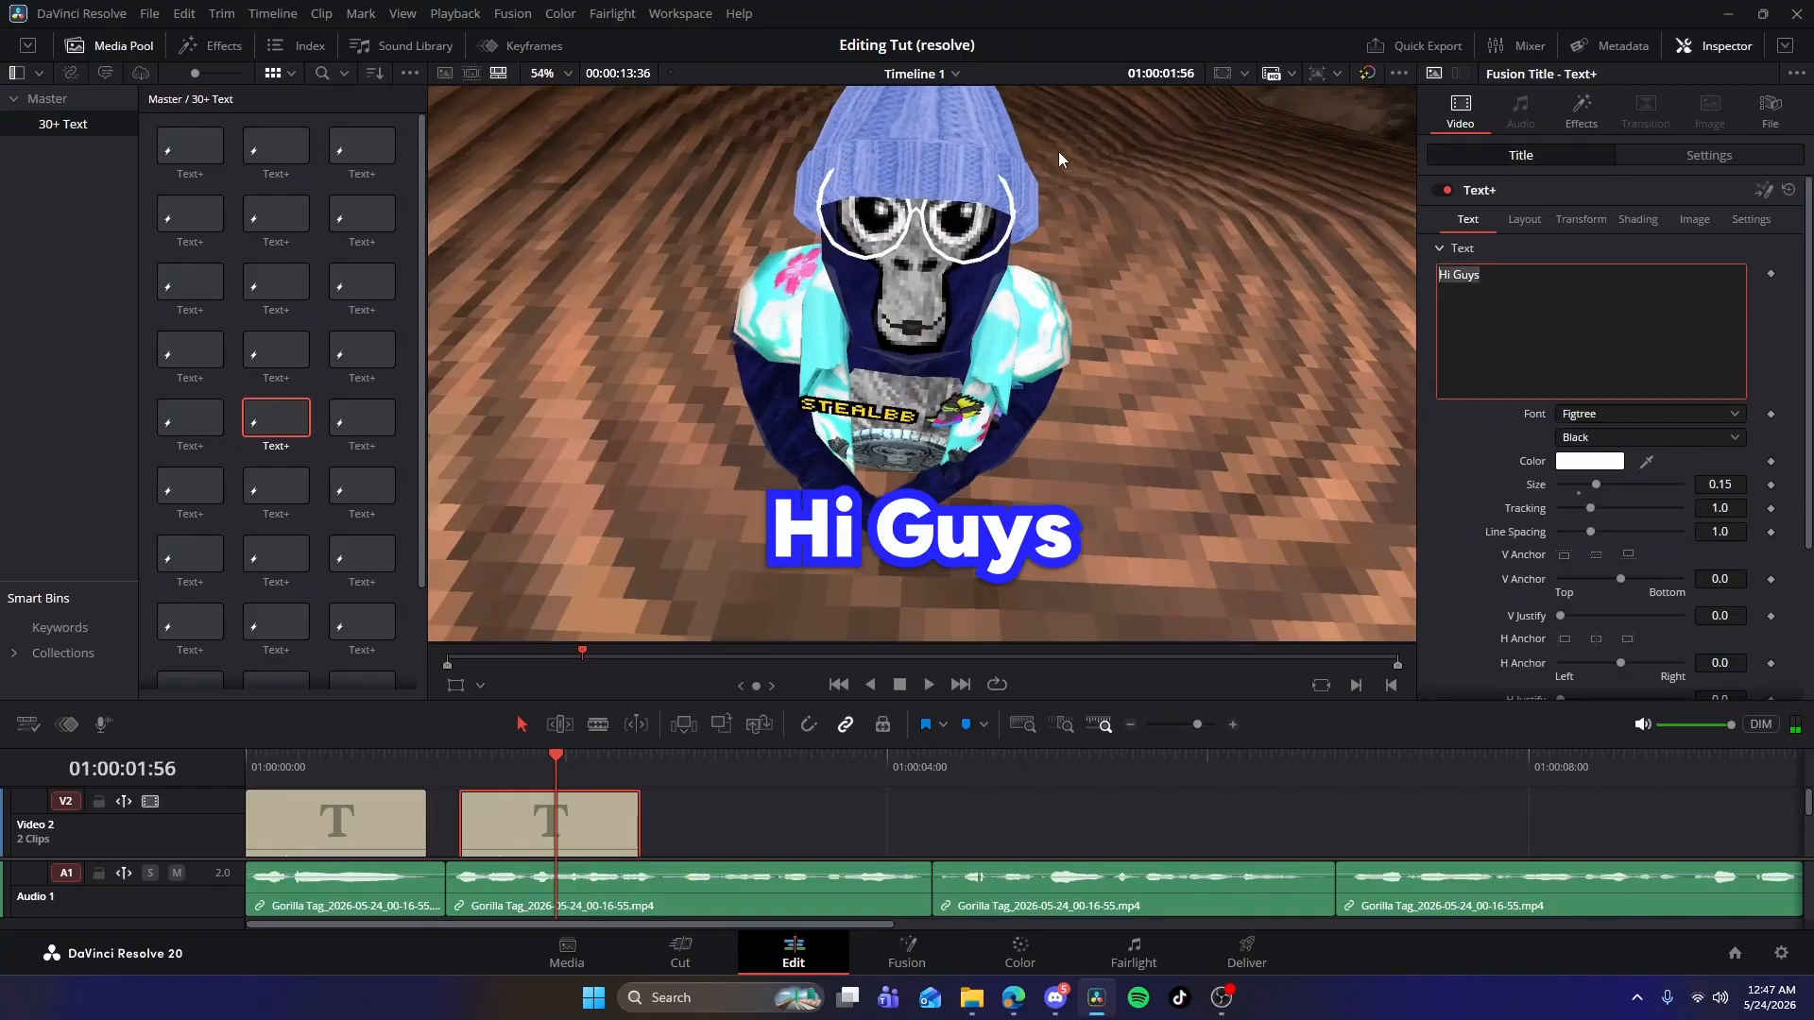
{"action": "key", "text": "BackSpace"}
{"action": "type", "text": "imma"}
{"action": "key", "text": "BackSpace"}
{"action": "key", "text": "BackSpace"}
{"action": "key", "text": "BackSpace"}
{"action": "key", "text": "BackSpace"}
{"action": "type", "text": "Imma Show"}
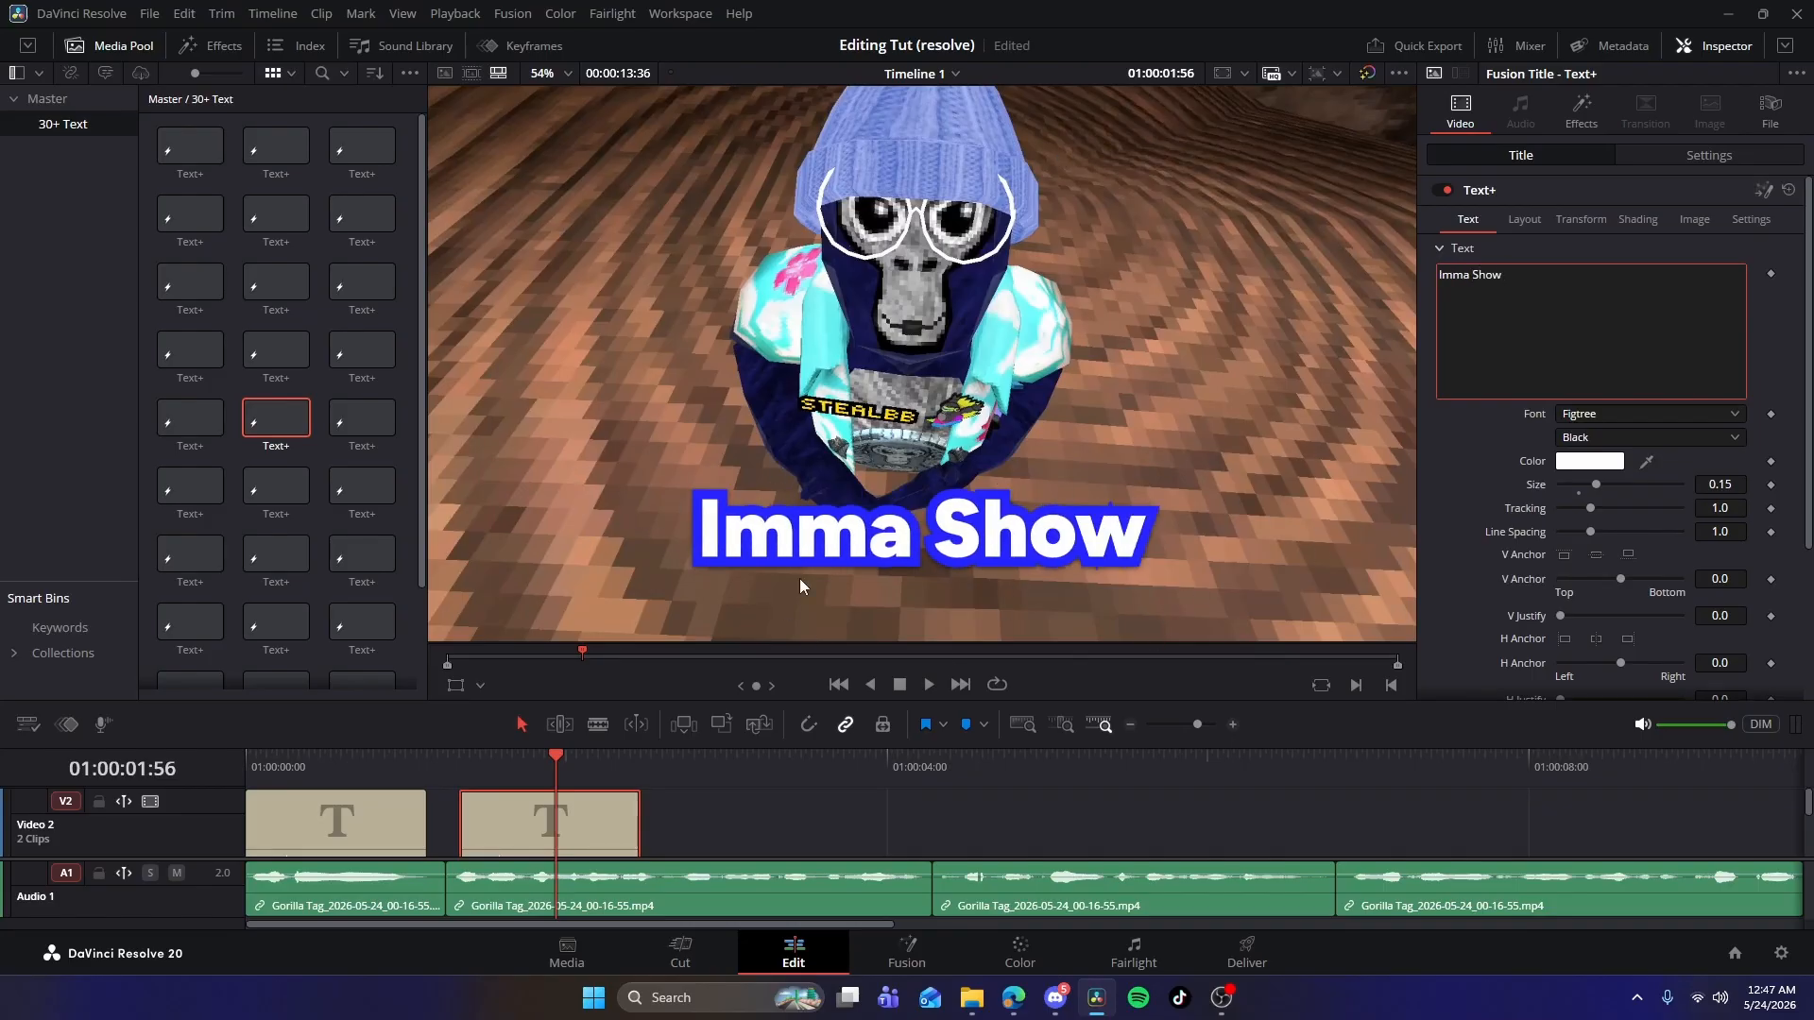
Preview the "Imma Show" title and trim its end to just before 01:00:02:08.
{"action": "left_click_drag", "start_coordinate": [437, 764], "coordinate": [419, 764]}
{"action": "key", "text": "space"}
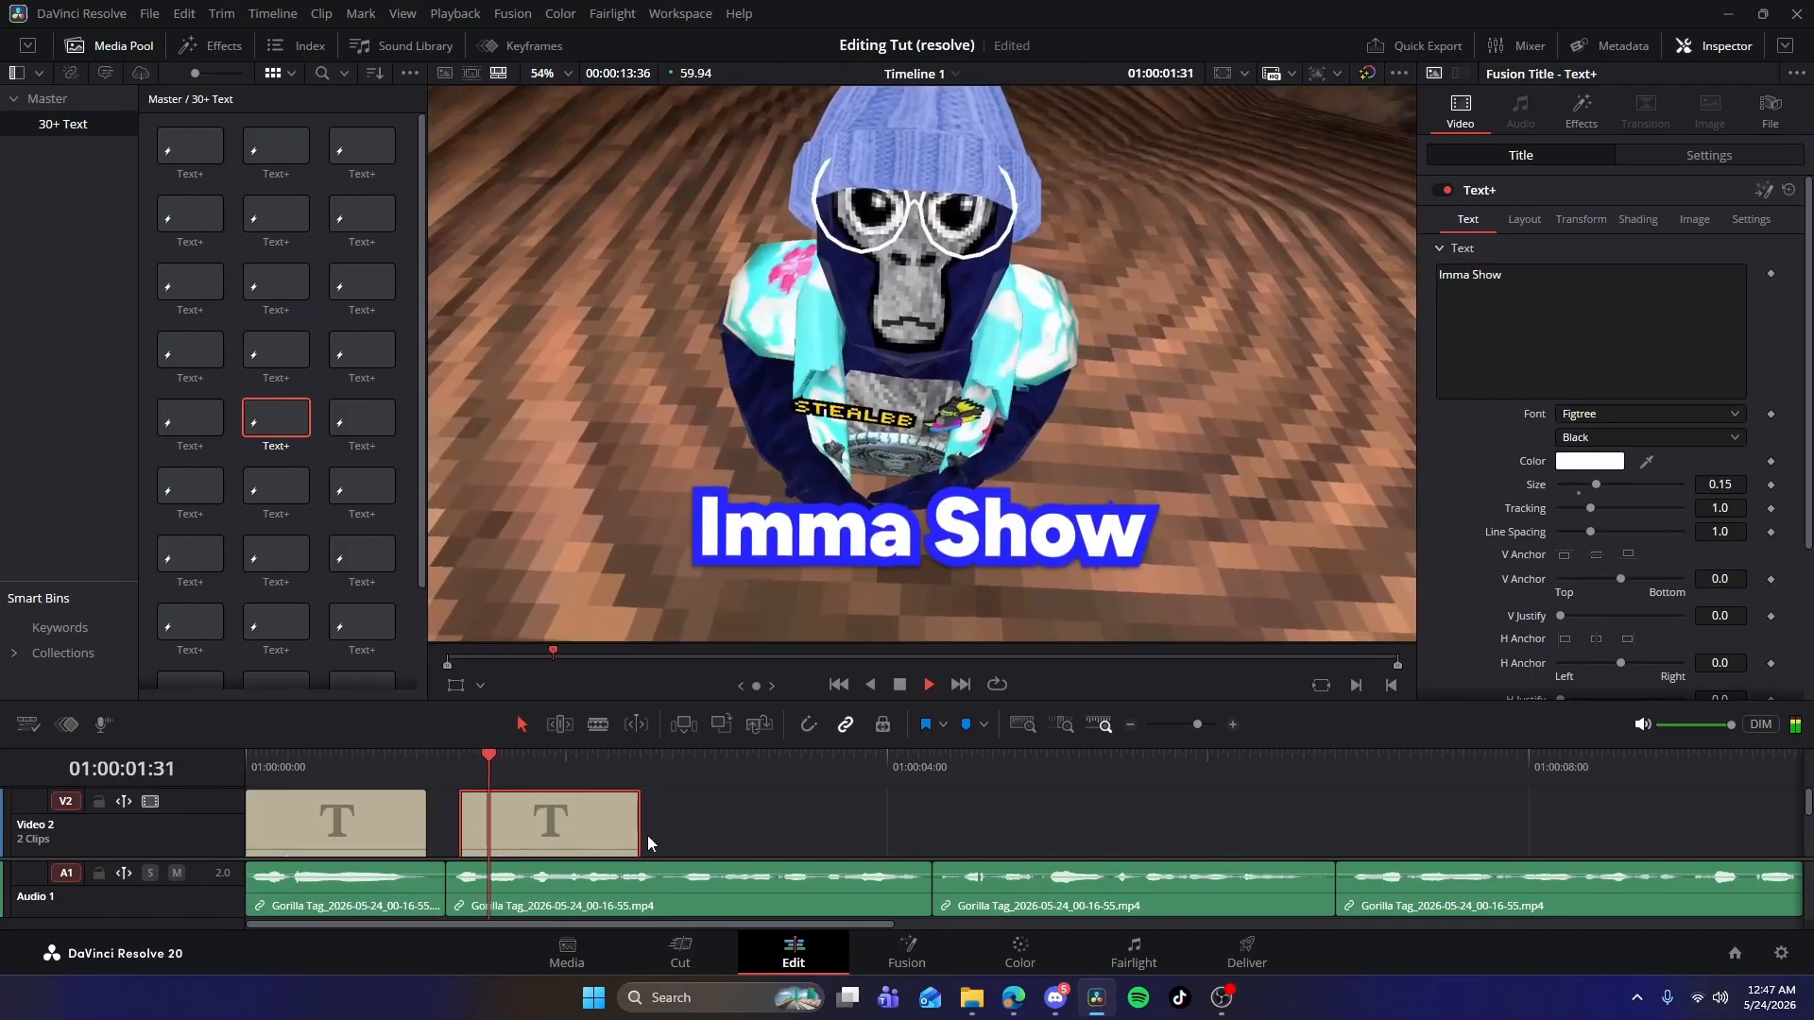
{"action": "left_click_drag", "start_coordinate": [634, 828], "coordinate": [567, 825]}
{"action": "left_click", "coordinate": [565, 825]}
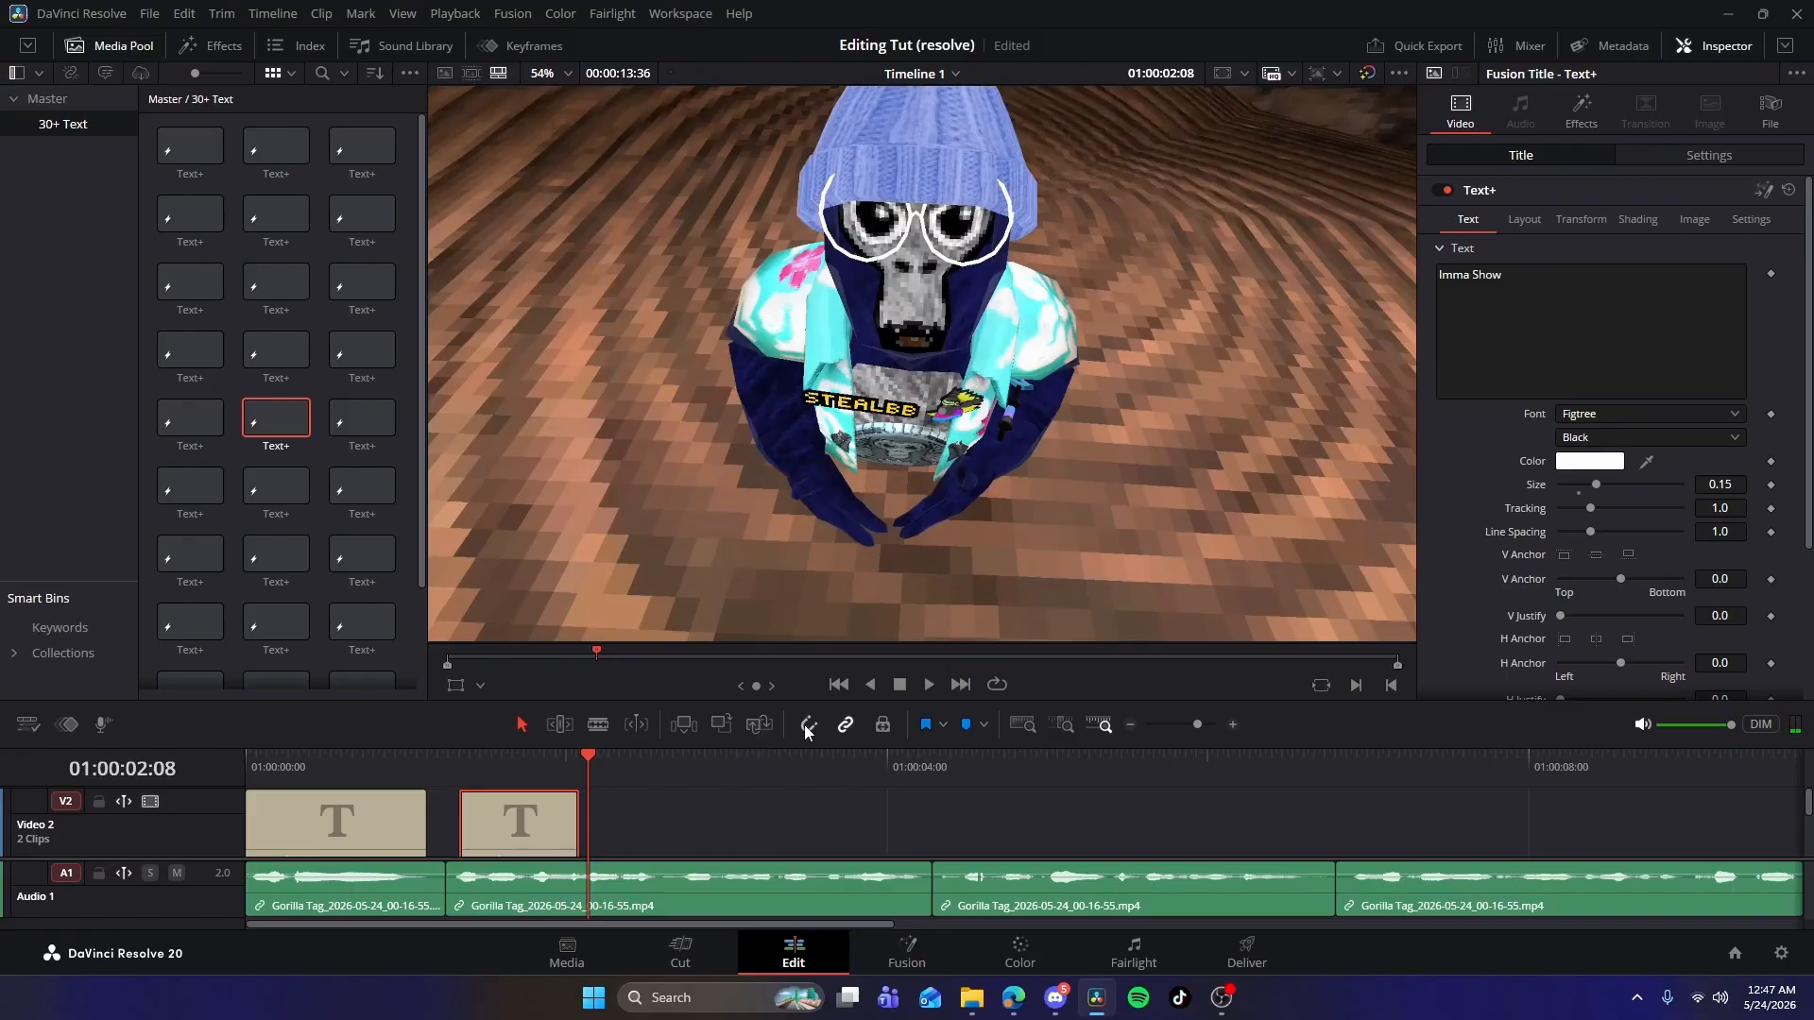
Paste another title copy at 01:00:02:08 on the second video track and change its text to "You How".
{"action": "key", "text": "ctrl+v"}
{"action": "left_click_drag", "start_coordinate": [633, 821], "coordinate": [628, 820]}
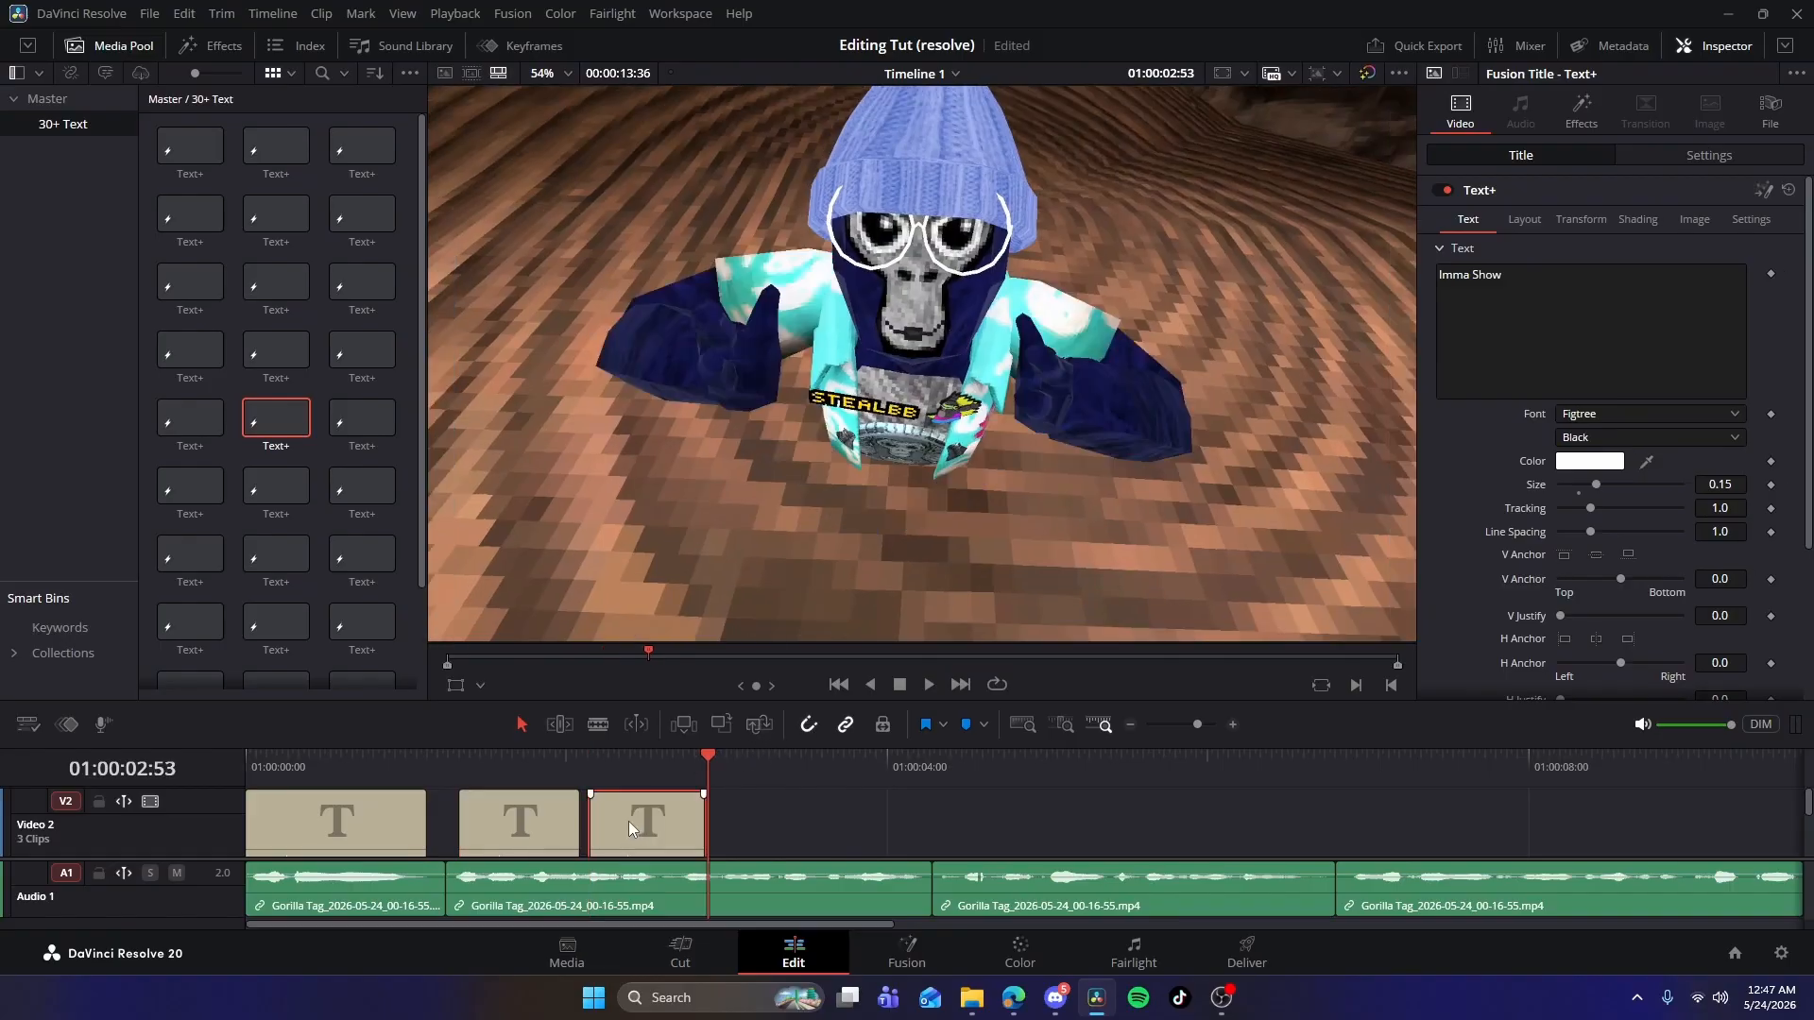
{"action": "double_click", "coordinate": [681, 835]}
{"action": "type", "text": "You How"}
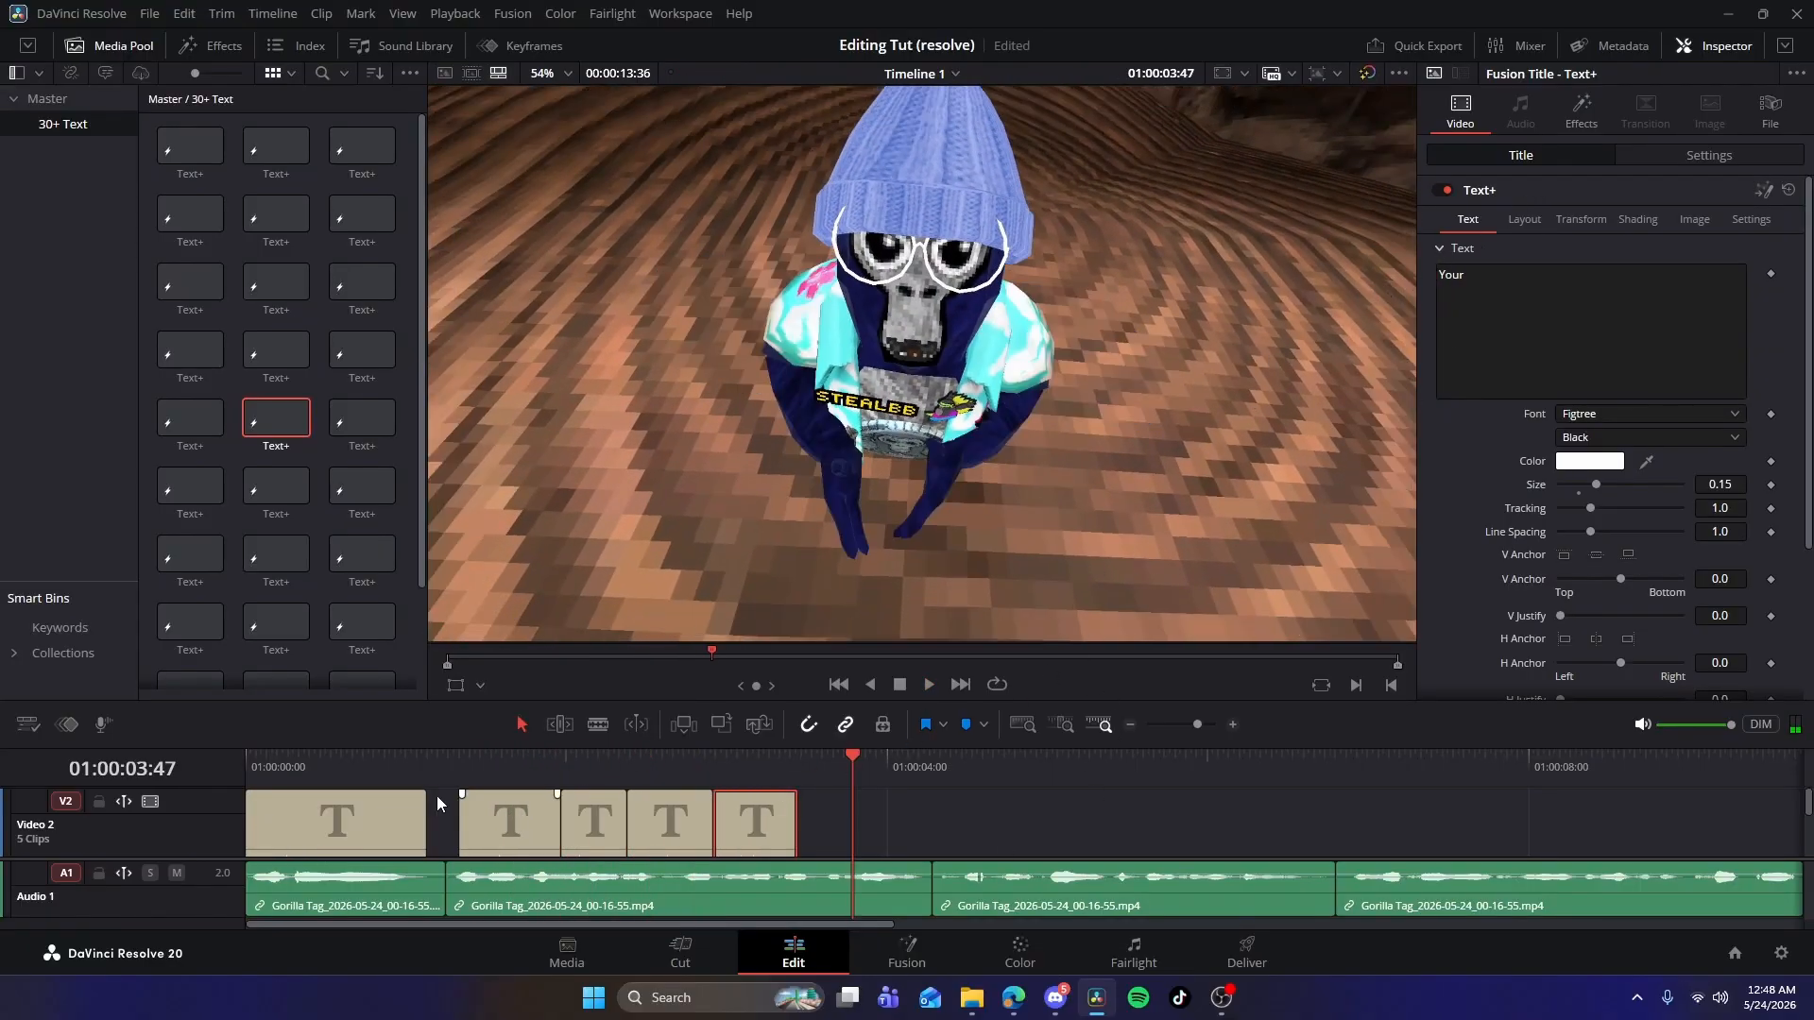
In File Explorer, search the Editing Pack's Backround Or Greenscreen folder for "gor" and place Gorilla_Tag_Logo_Shine_Preset.mov on a third video track after the last title.
{"action": "left_click", "coordinate": [970, 1000]}
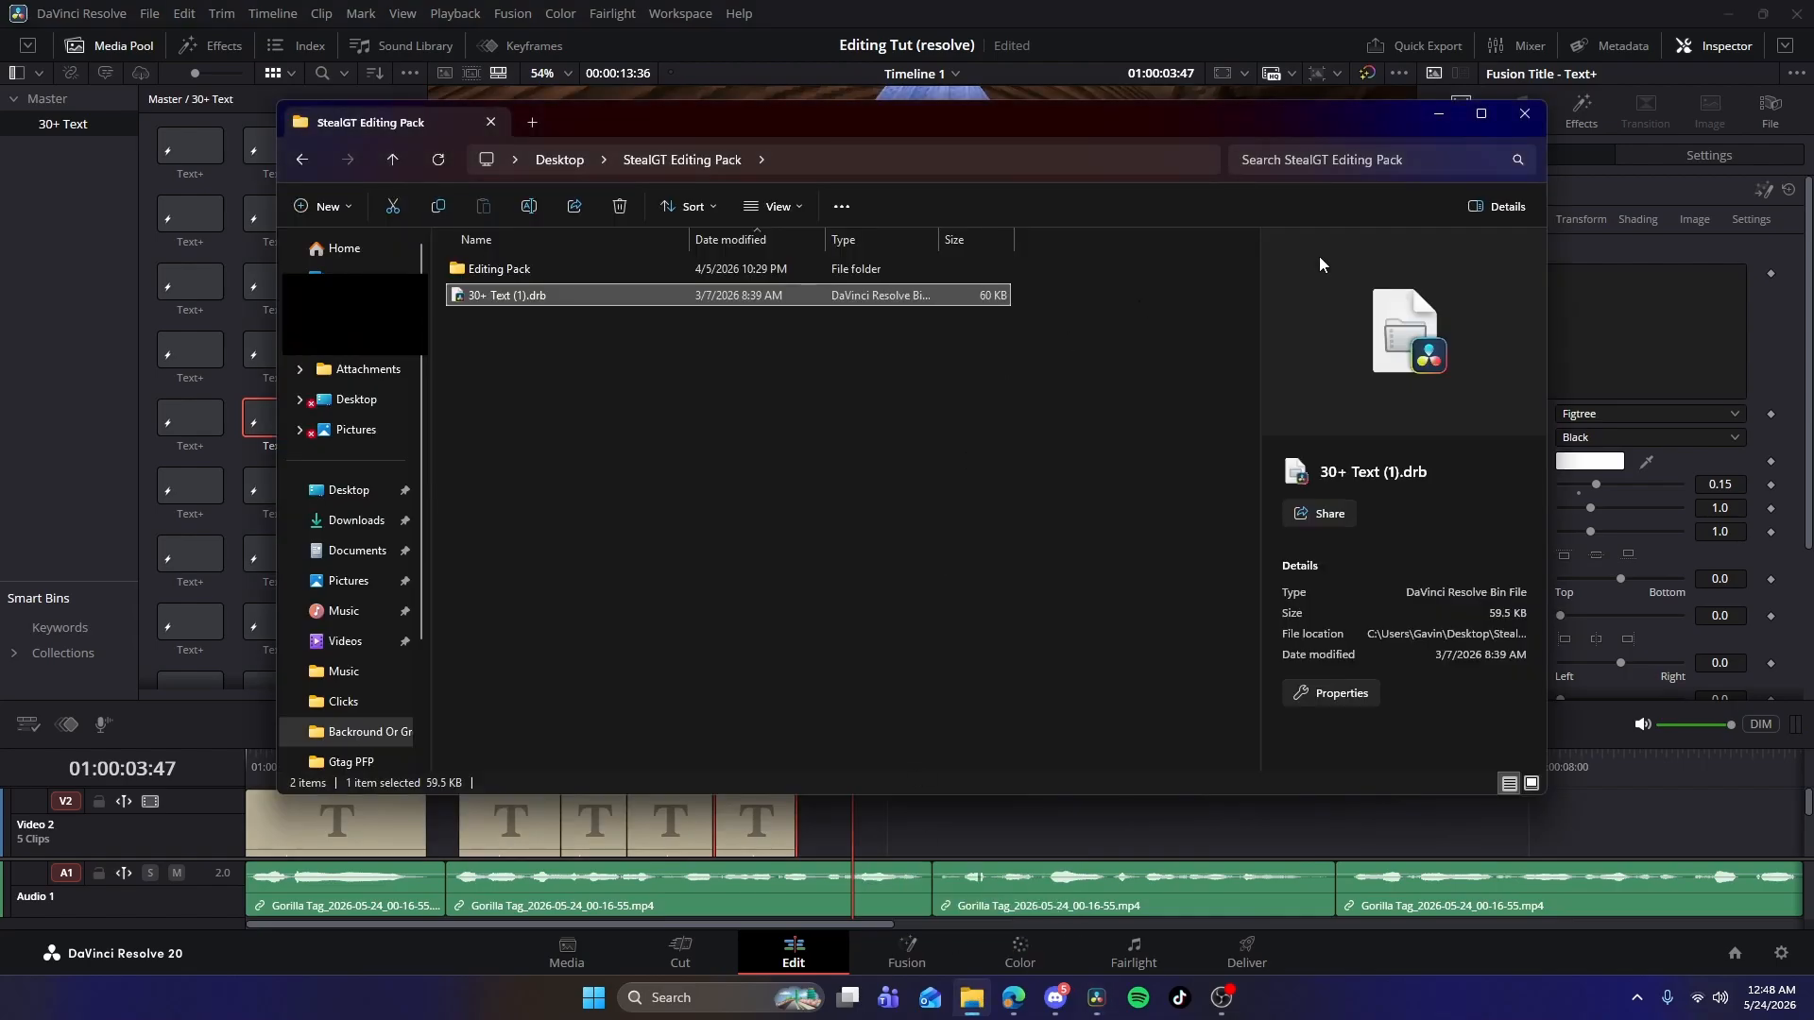
{"action": "double_click", "coordinate": [526, 270]}
{"action": "double_click", "coordinate": [541, 272]}
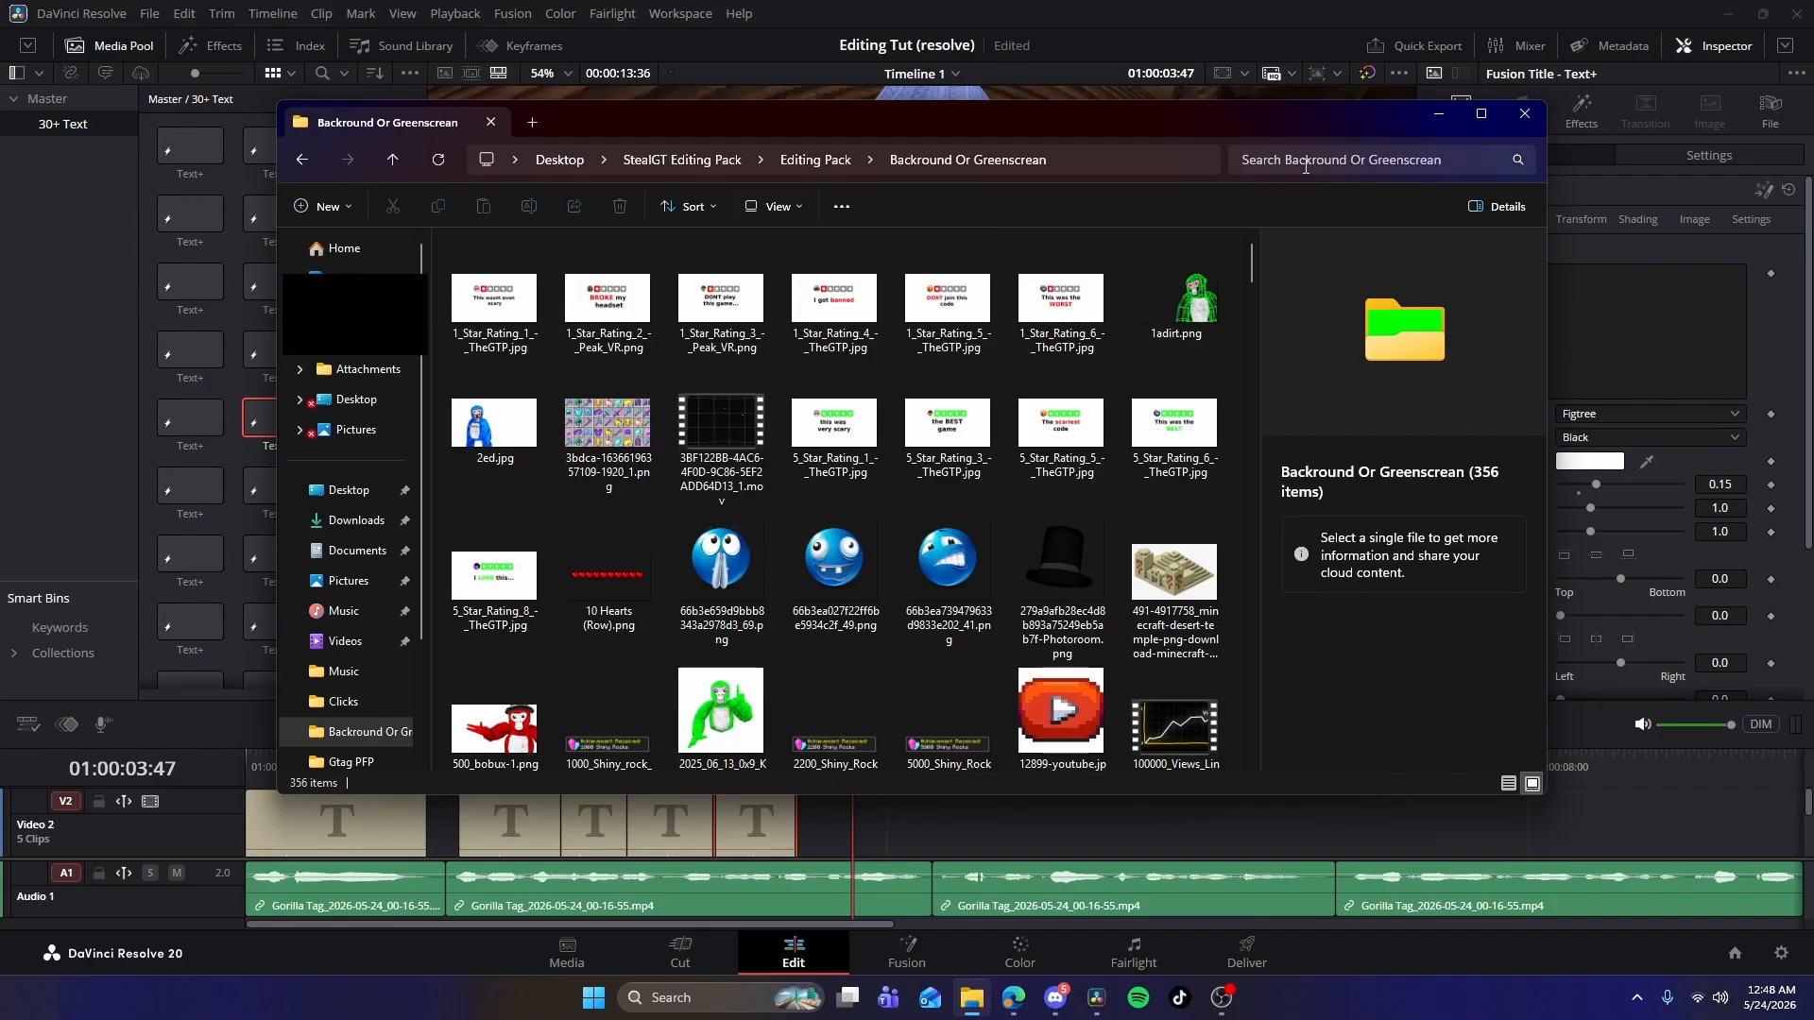
{"action": "left_click", "coordinate": [1307, 161]}
{"action": "type", "text": "gor"}
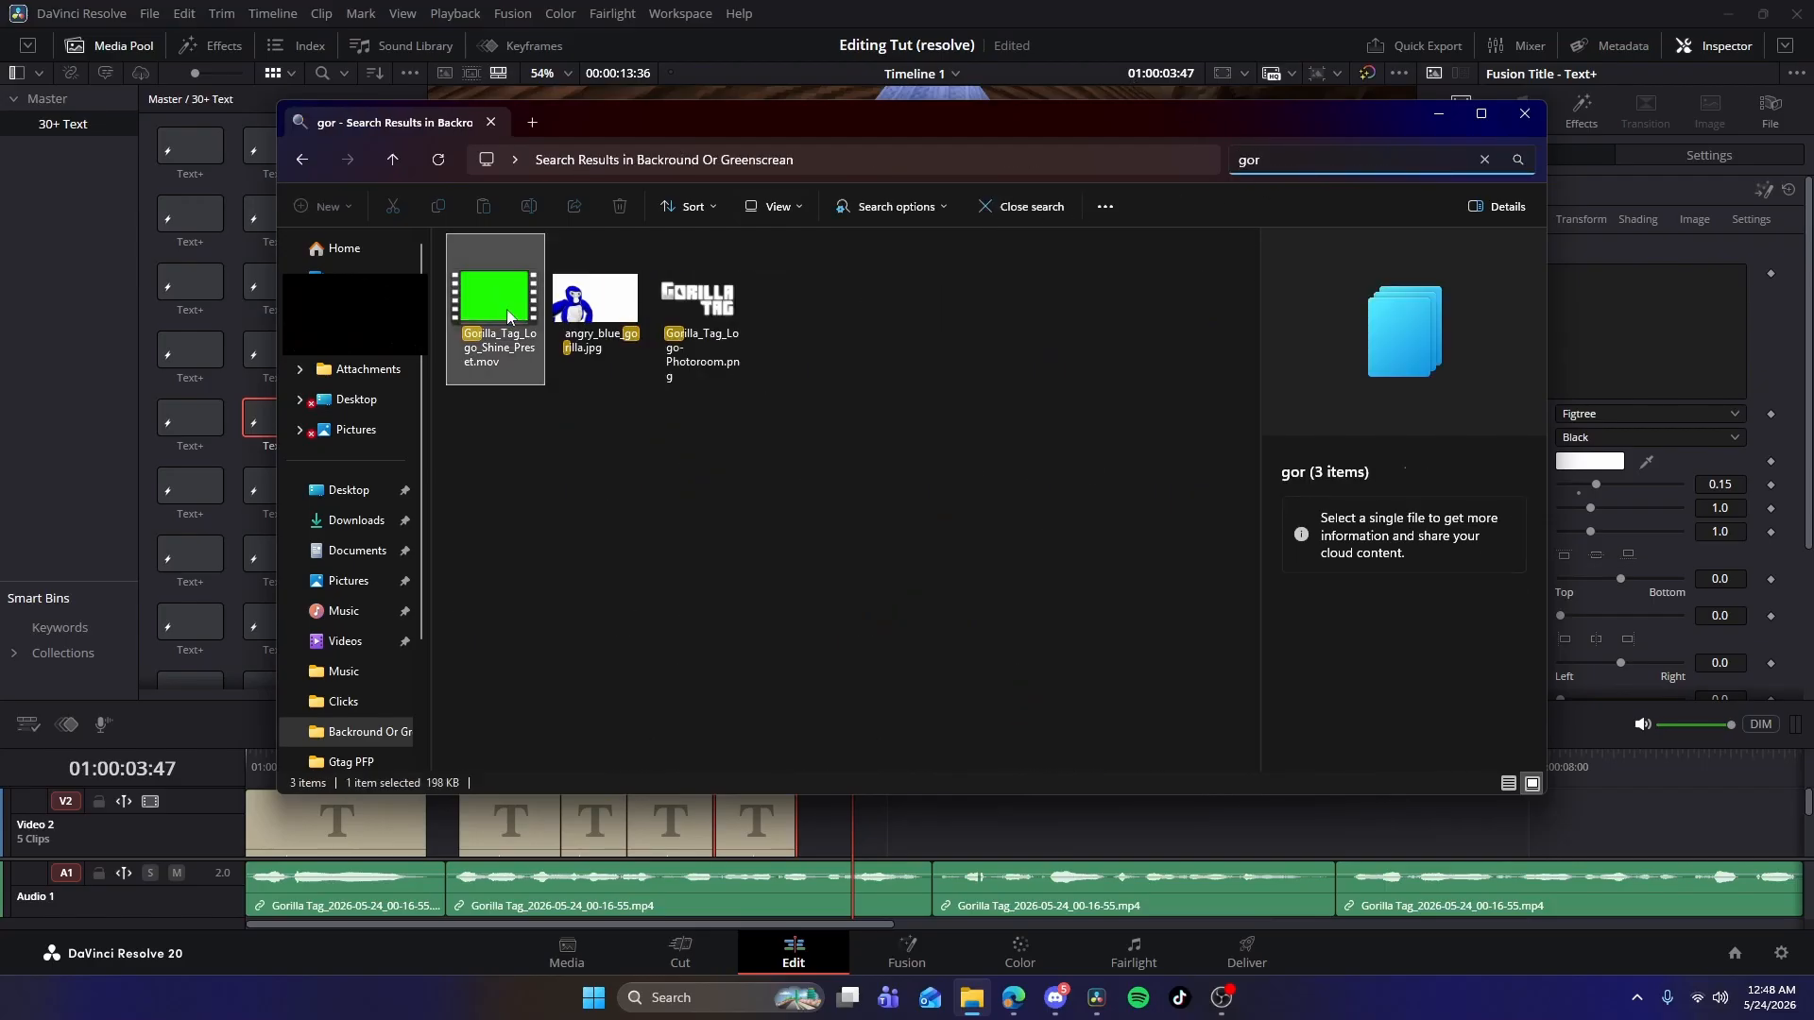
{"action": "left_click_drag", "start_coordinate": [495, 297], "coordinate": [896, 779]}
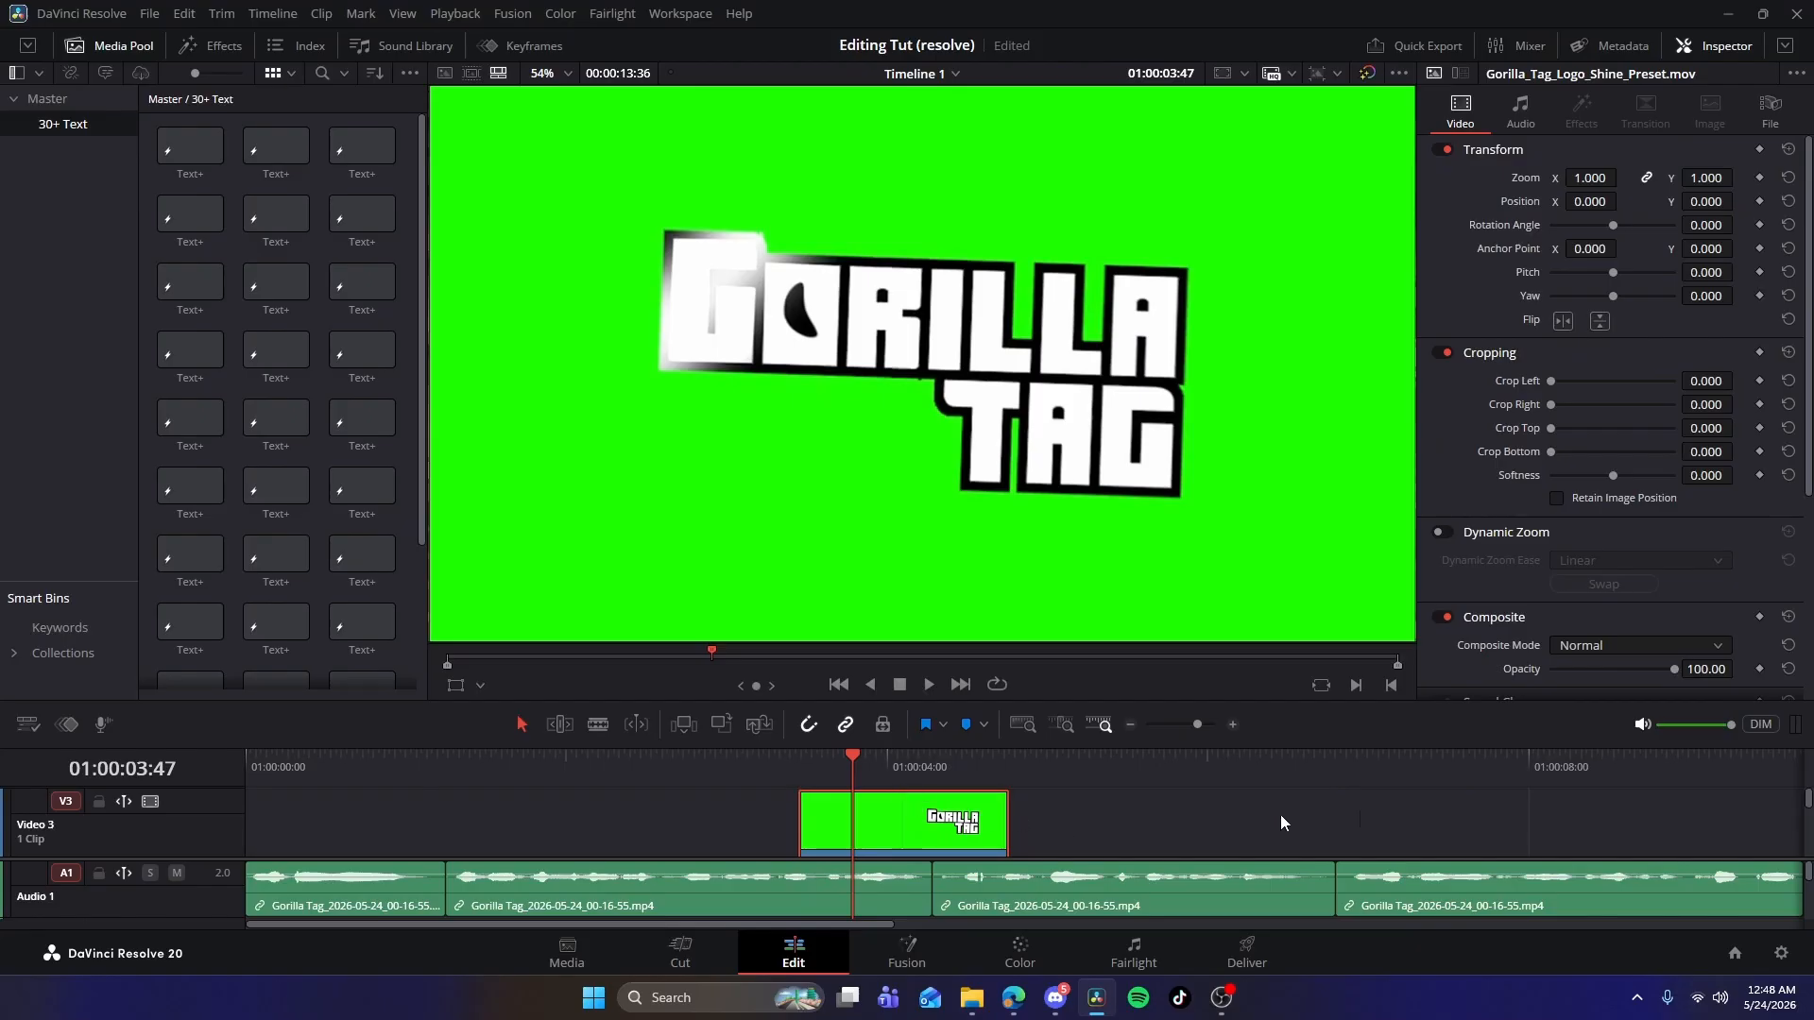
Unlink the Gorilla Tag logo clip's audio on the third audio track and delete it, keeping the video part.
{"action": "left_click_drag", "start_coordinate": [1801, 781], "coordinate": [1808, 918]}
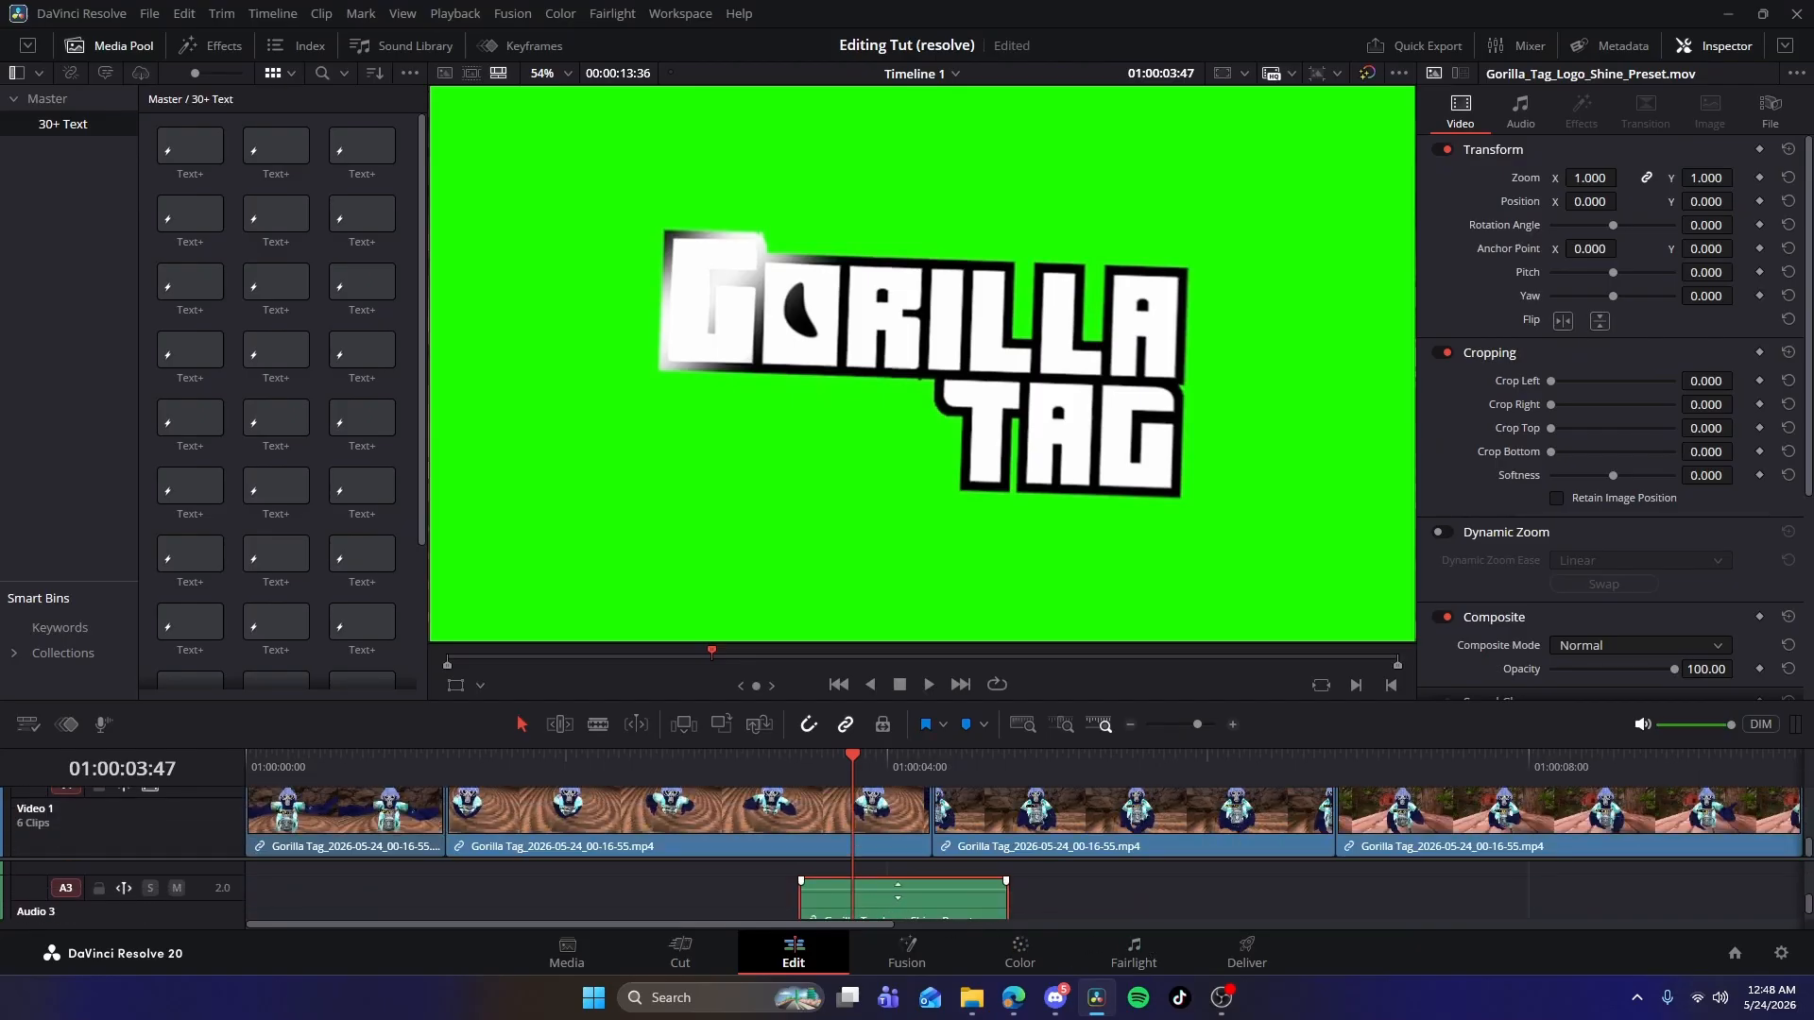
{"action": "right_click", "coordinate": [915, 908]}
{"action": "left_click", "coordinate": [964, 900]}
{"action": "left_click", "coordinate": [942, 902]}
{"action": "key", "text": "Delete"}
{"action": "left_click_drag", "start_coordinate": [1808, 912], "coordinate": [1810, 818]}
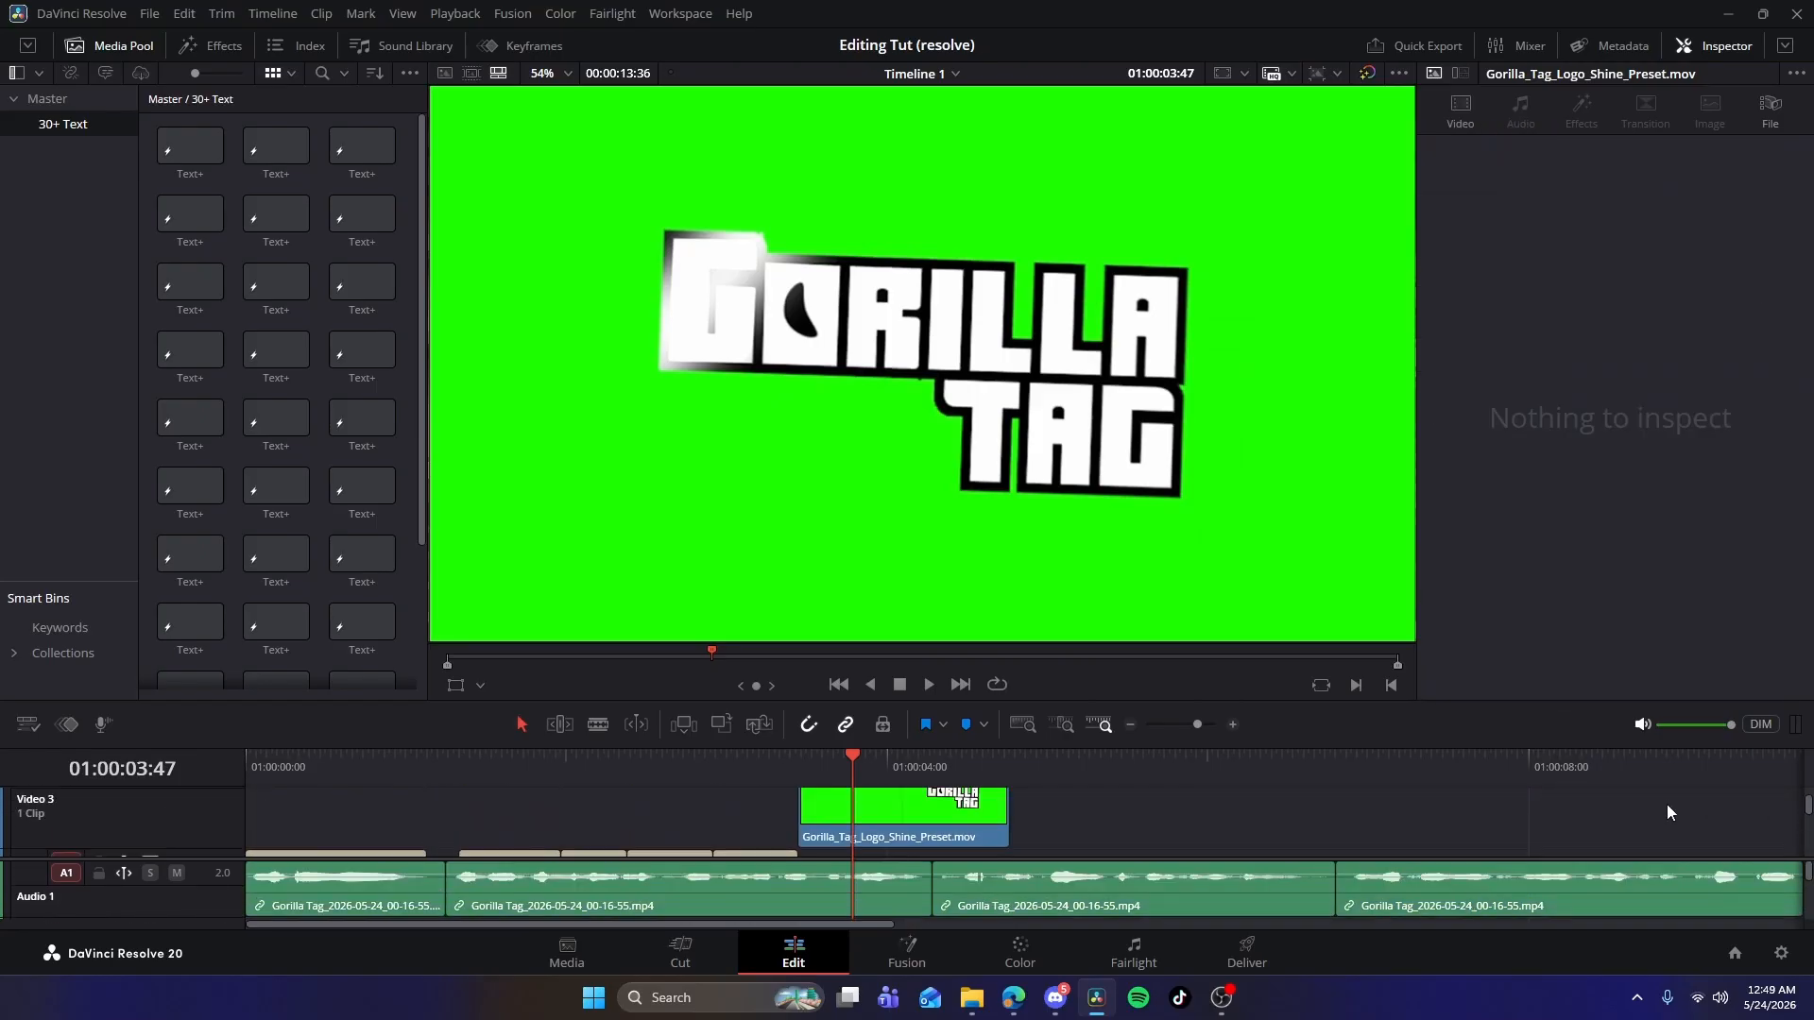
Open the Gorilla Tag logo clip in Fusion and insert a Delta Keyer between MediaIn1 and MediaOut1.
{"action": "left_click", "coordinate": [907, 814]}
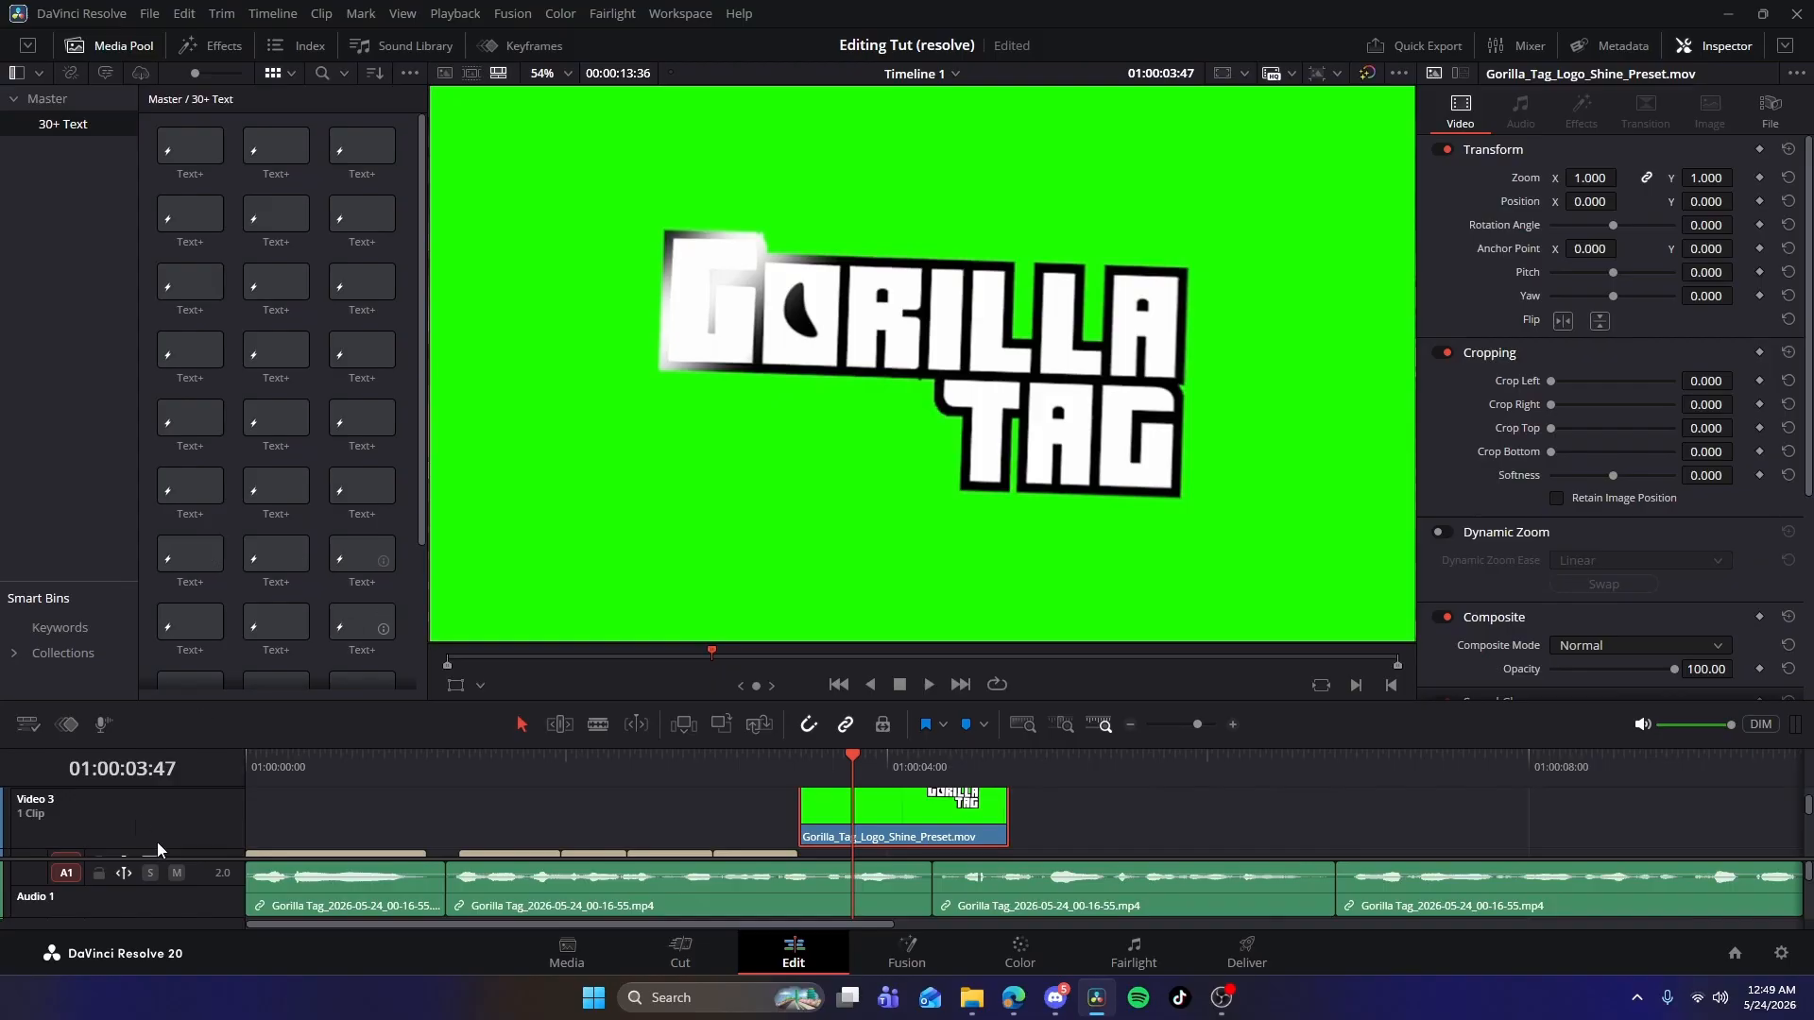
{"action": "left_click", "coordinate": [909, 955]}
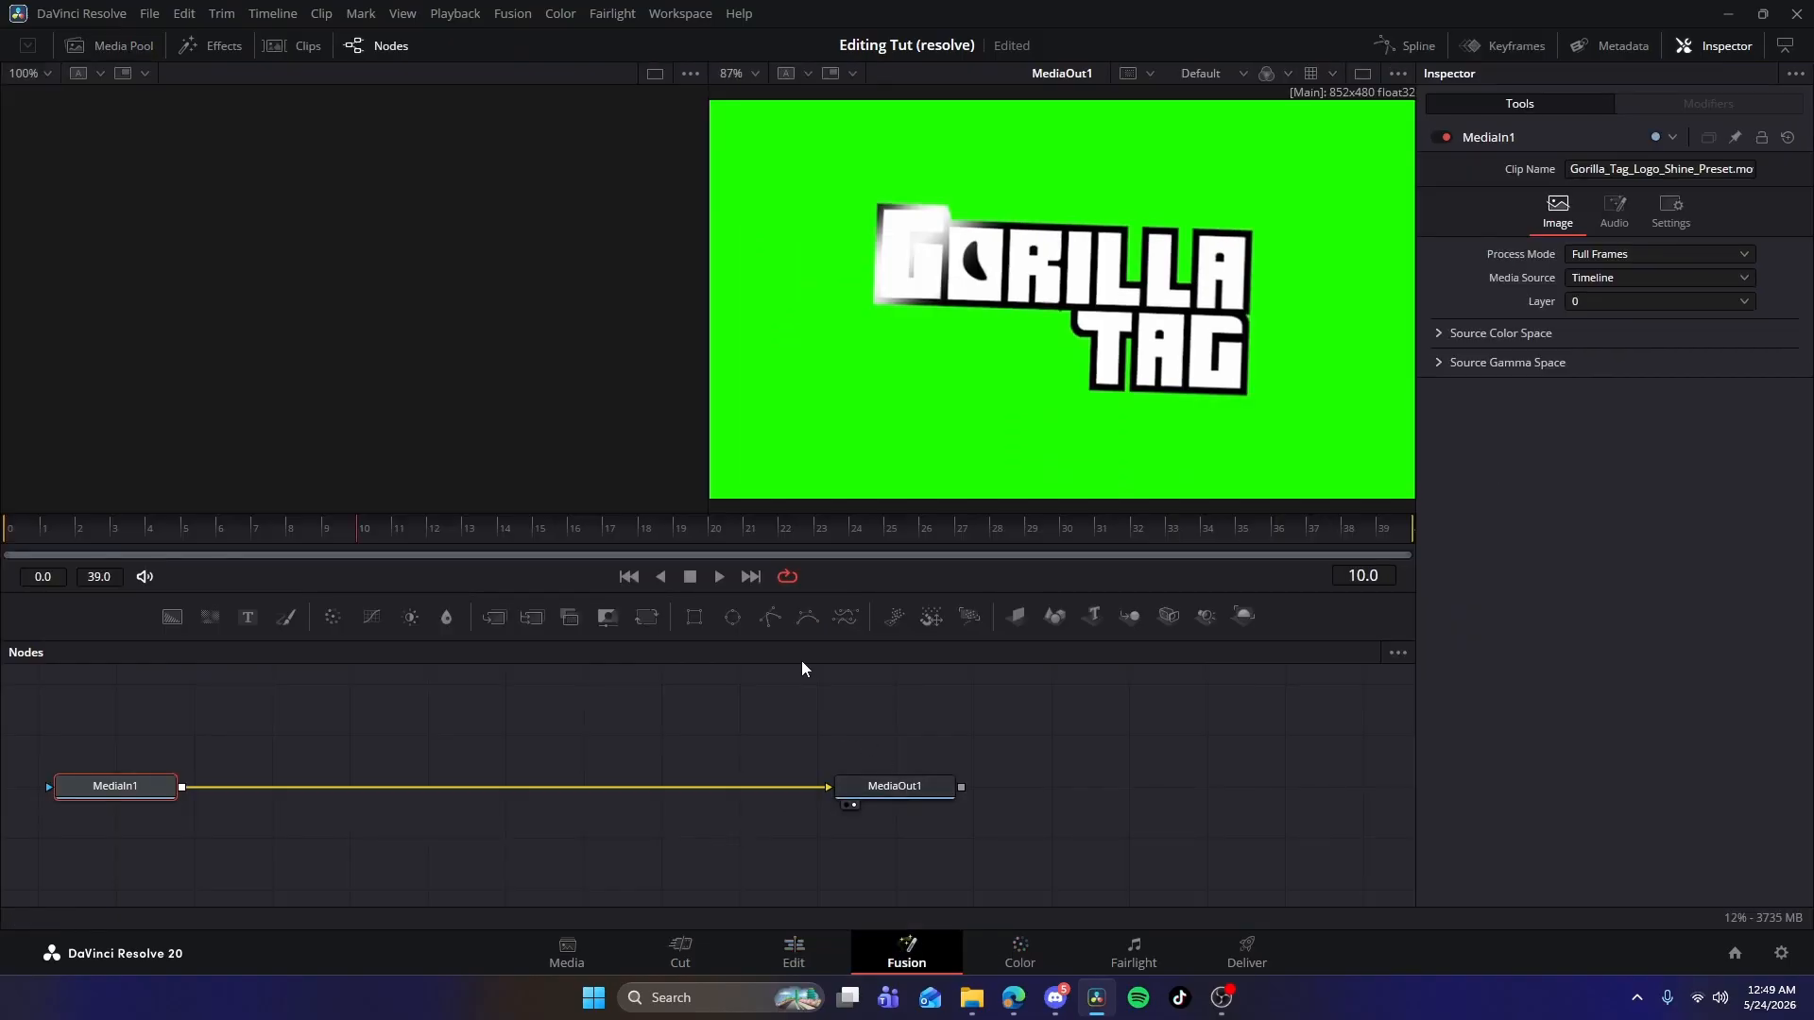
{"action": "left_click", "coordinate": [210, 46]}
{"action": "left_click", "coordinate": [345, 73]}
{"action": "type", "text": "delta"}
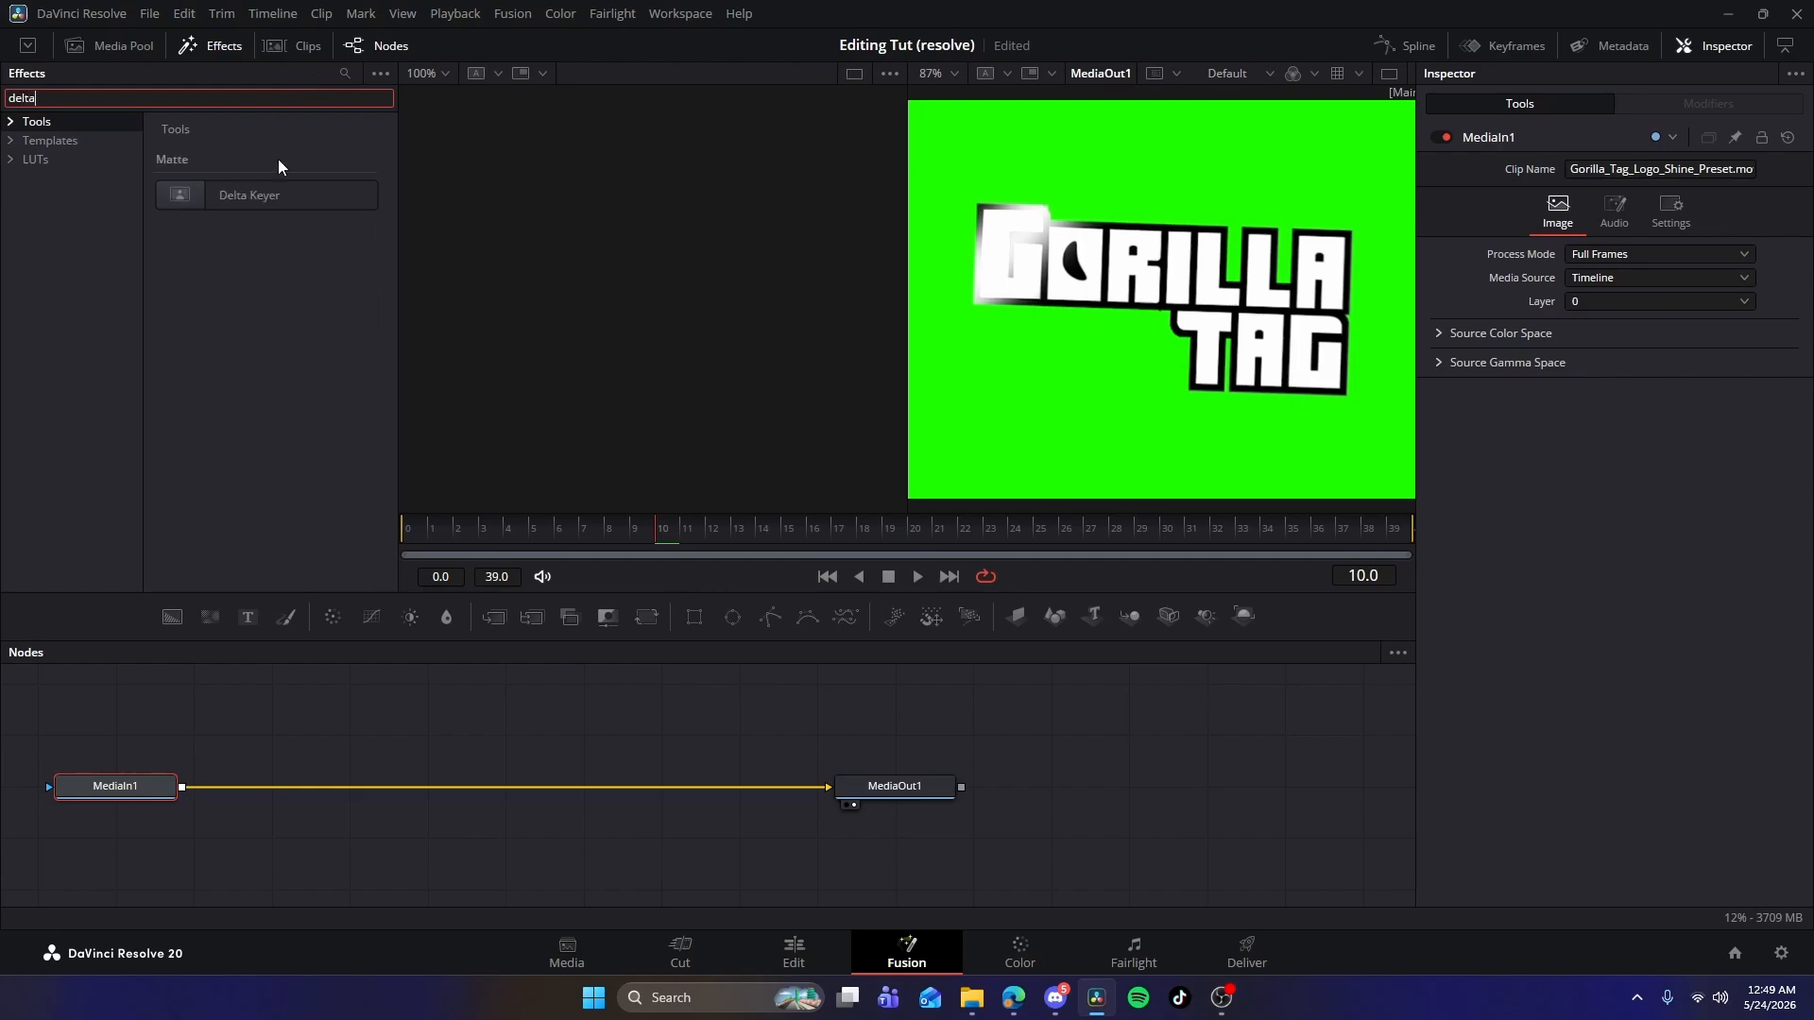
{"action": "left_click_drag", "start_coordinate": [264, 195], "coordinate": [507, 789]}
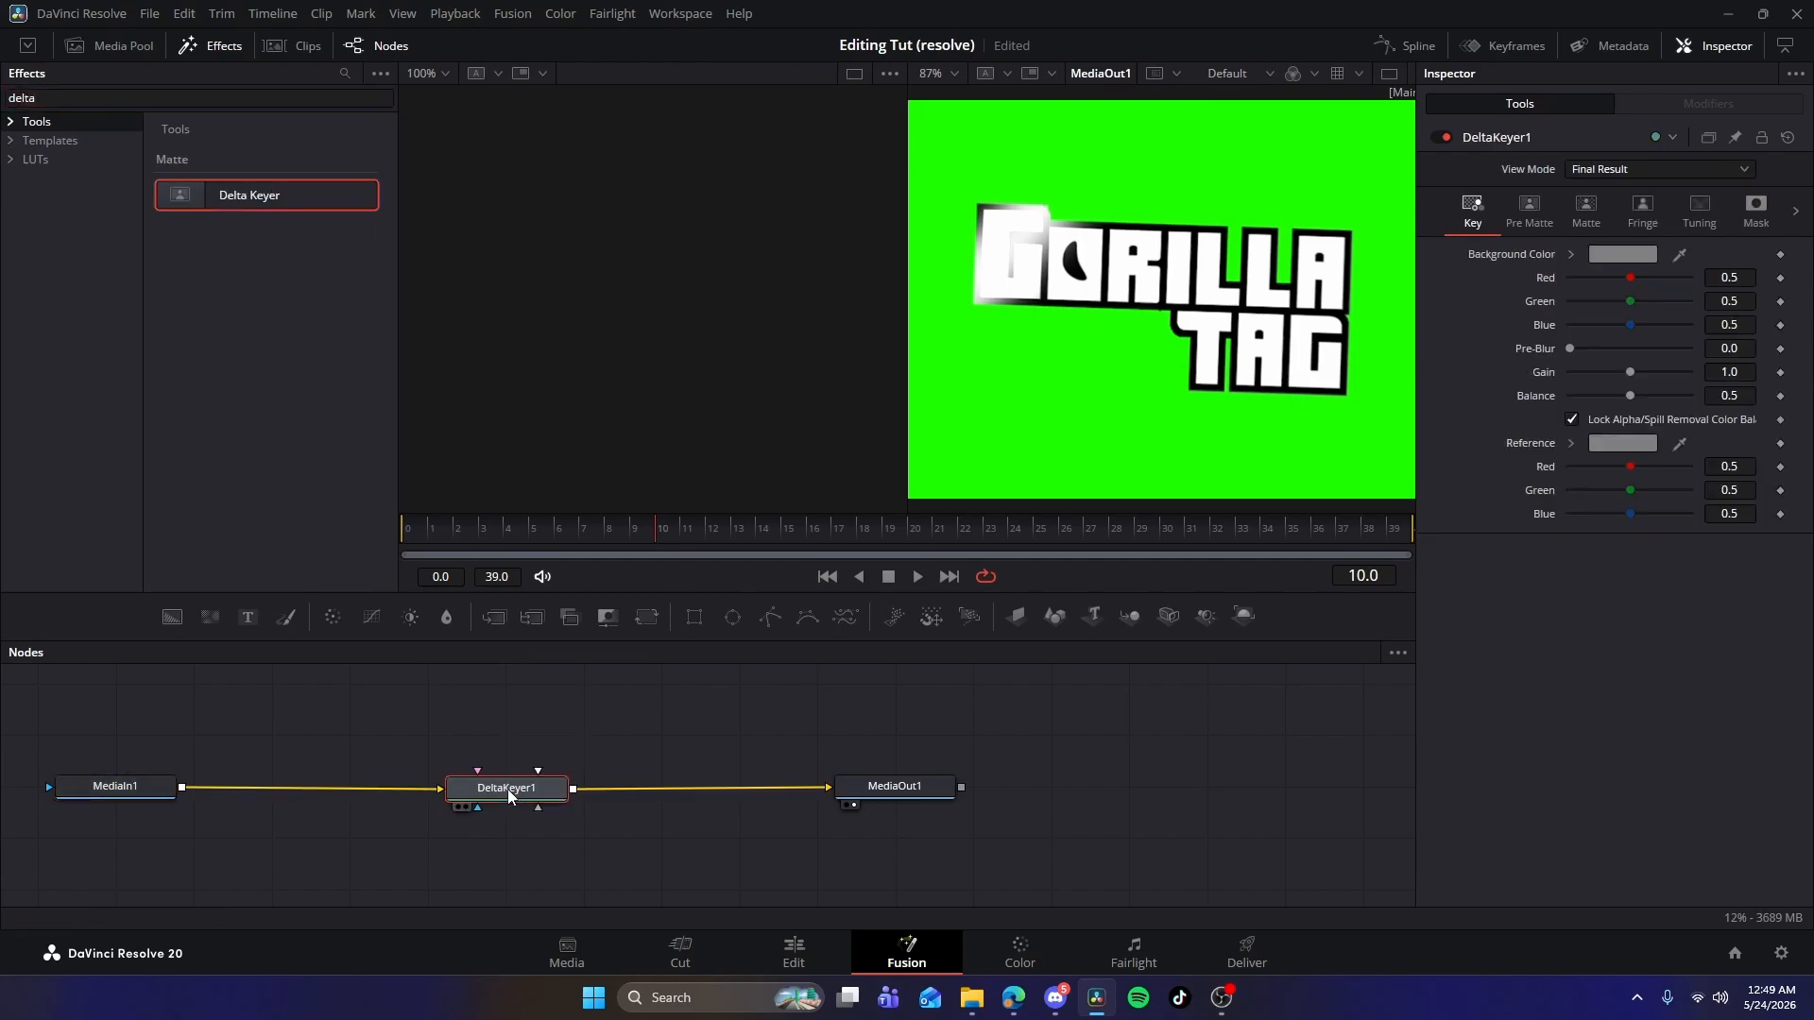
Set the Delta Keyer's background colour to green #16801d and play the keyed logo on the Edit page timeline.
{"action": "left_click", "coordinate": [1623, 255]}
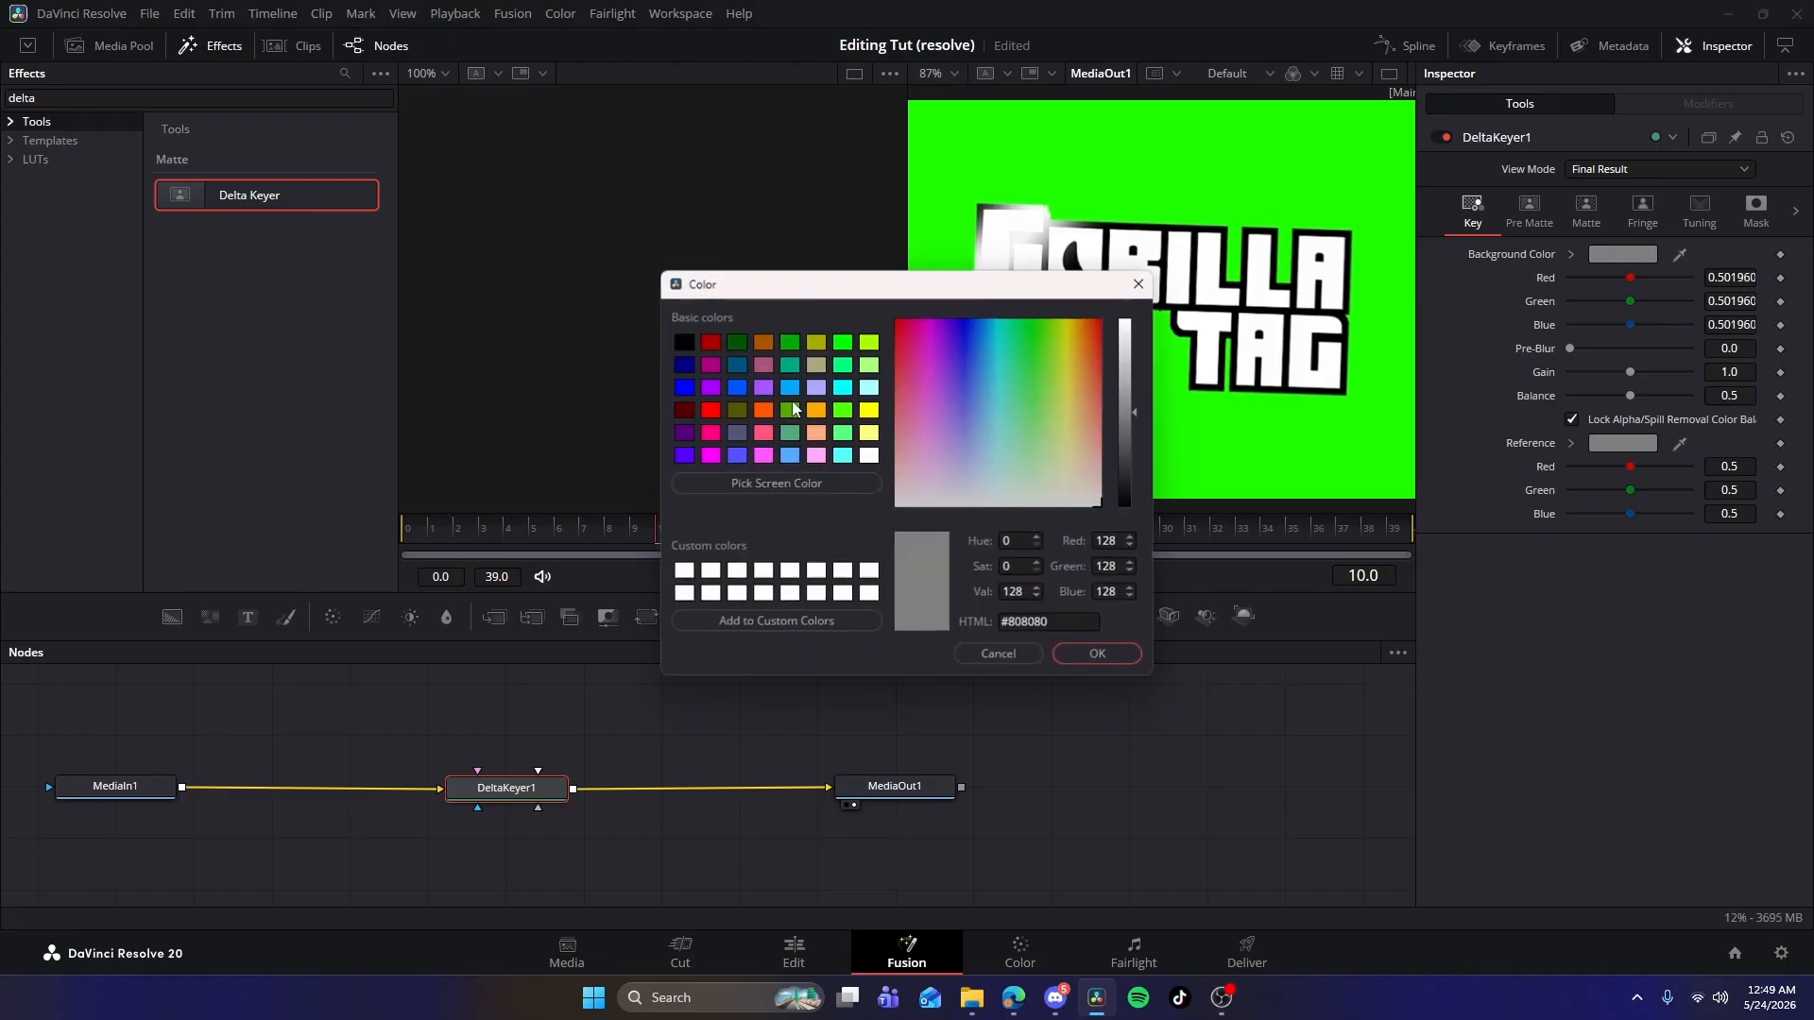
{"action": "left_click", "coordinate": [1029, 352]}
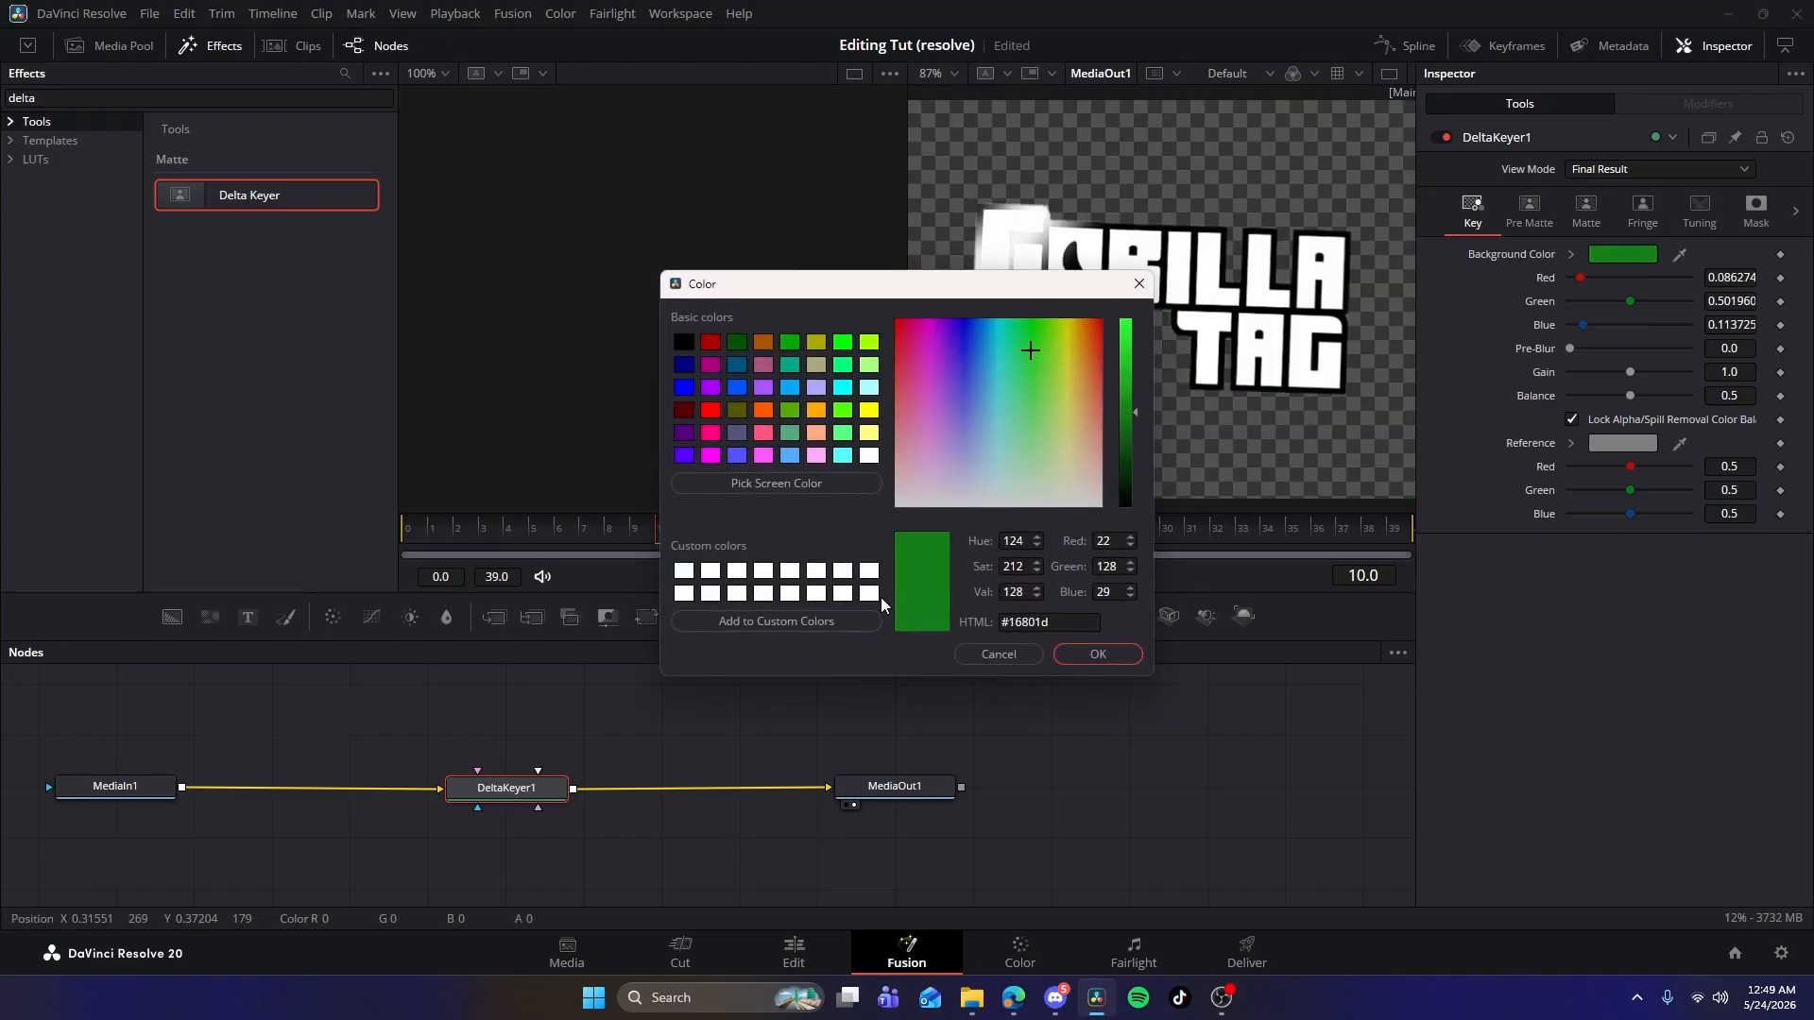
{"action": "left_click", "coordinate": [1099, 654]}
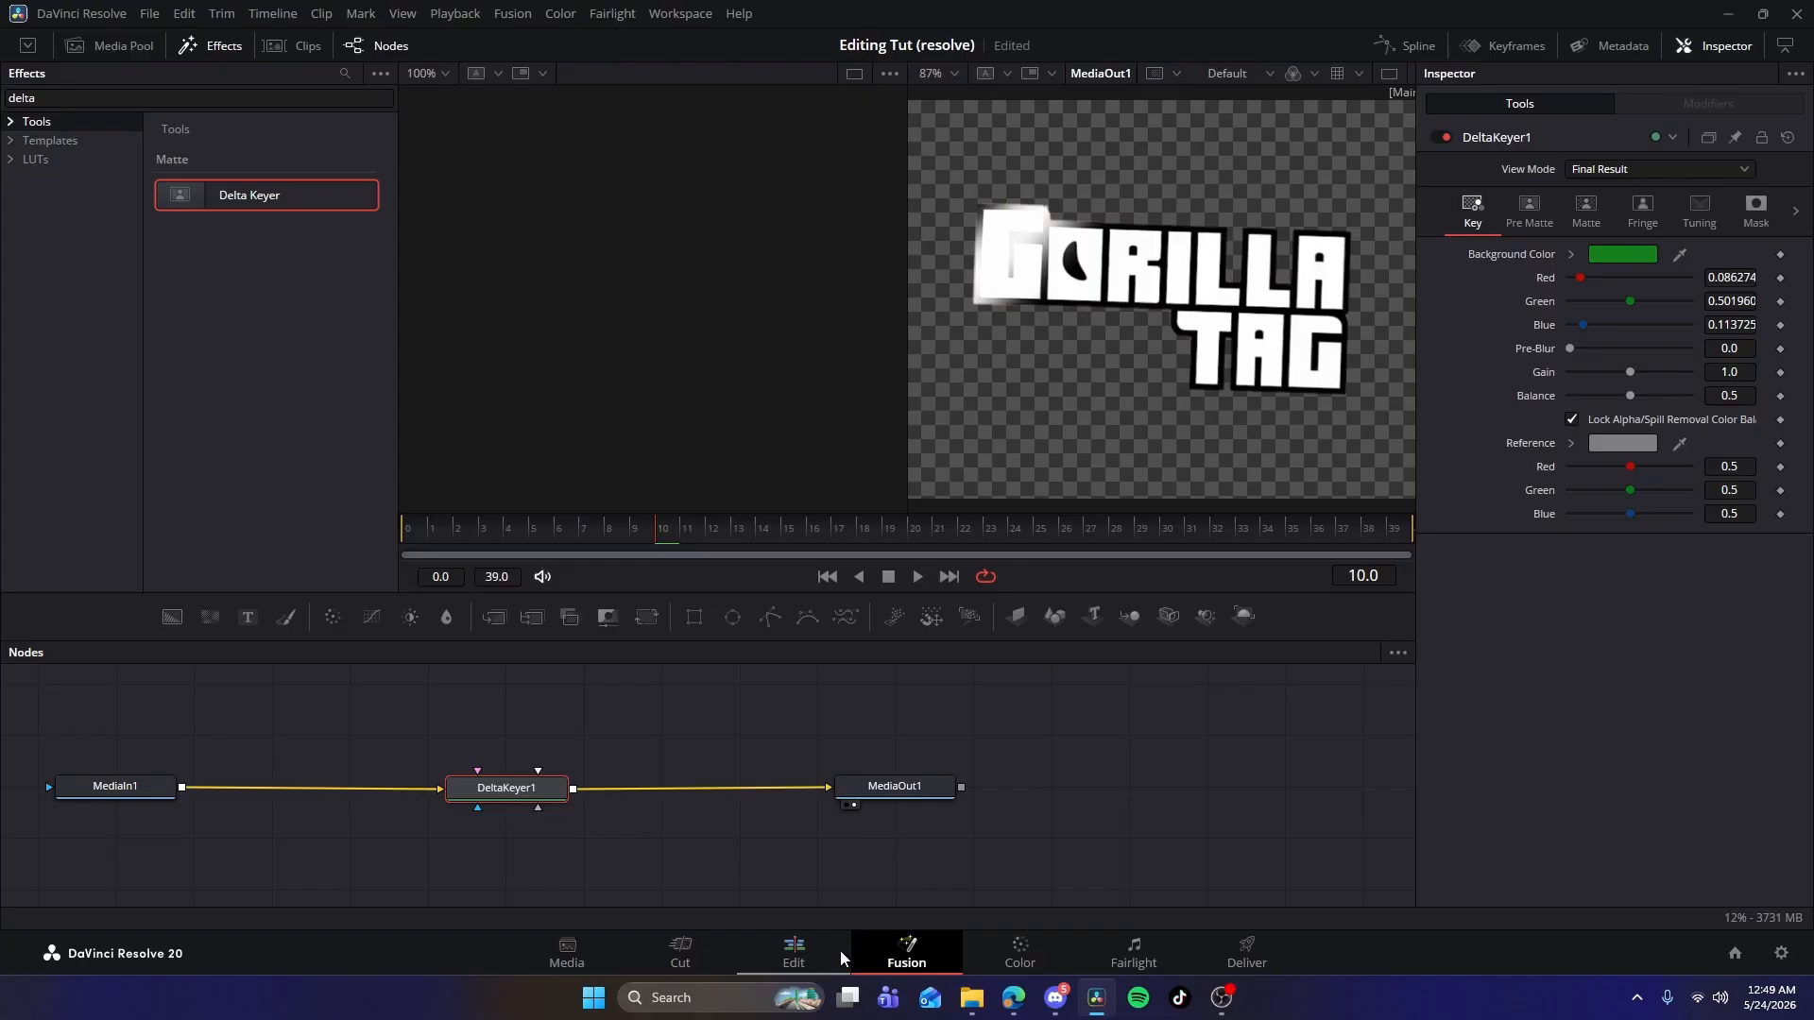
{"action": "left_click", "coordinate": [850, 943]}
{"action": "left_click", "coordinate": [735, 767]}
{"action": "key", "text": "space"}
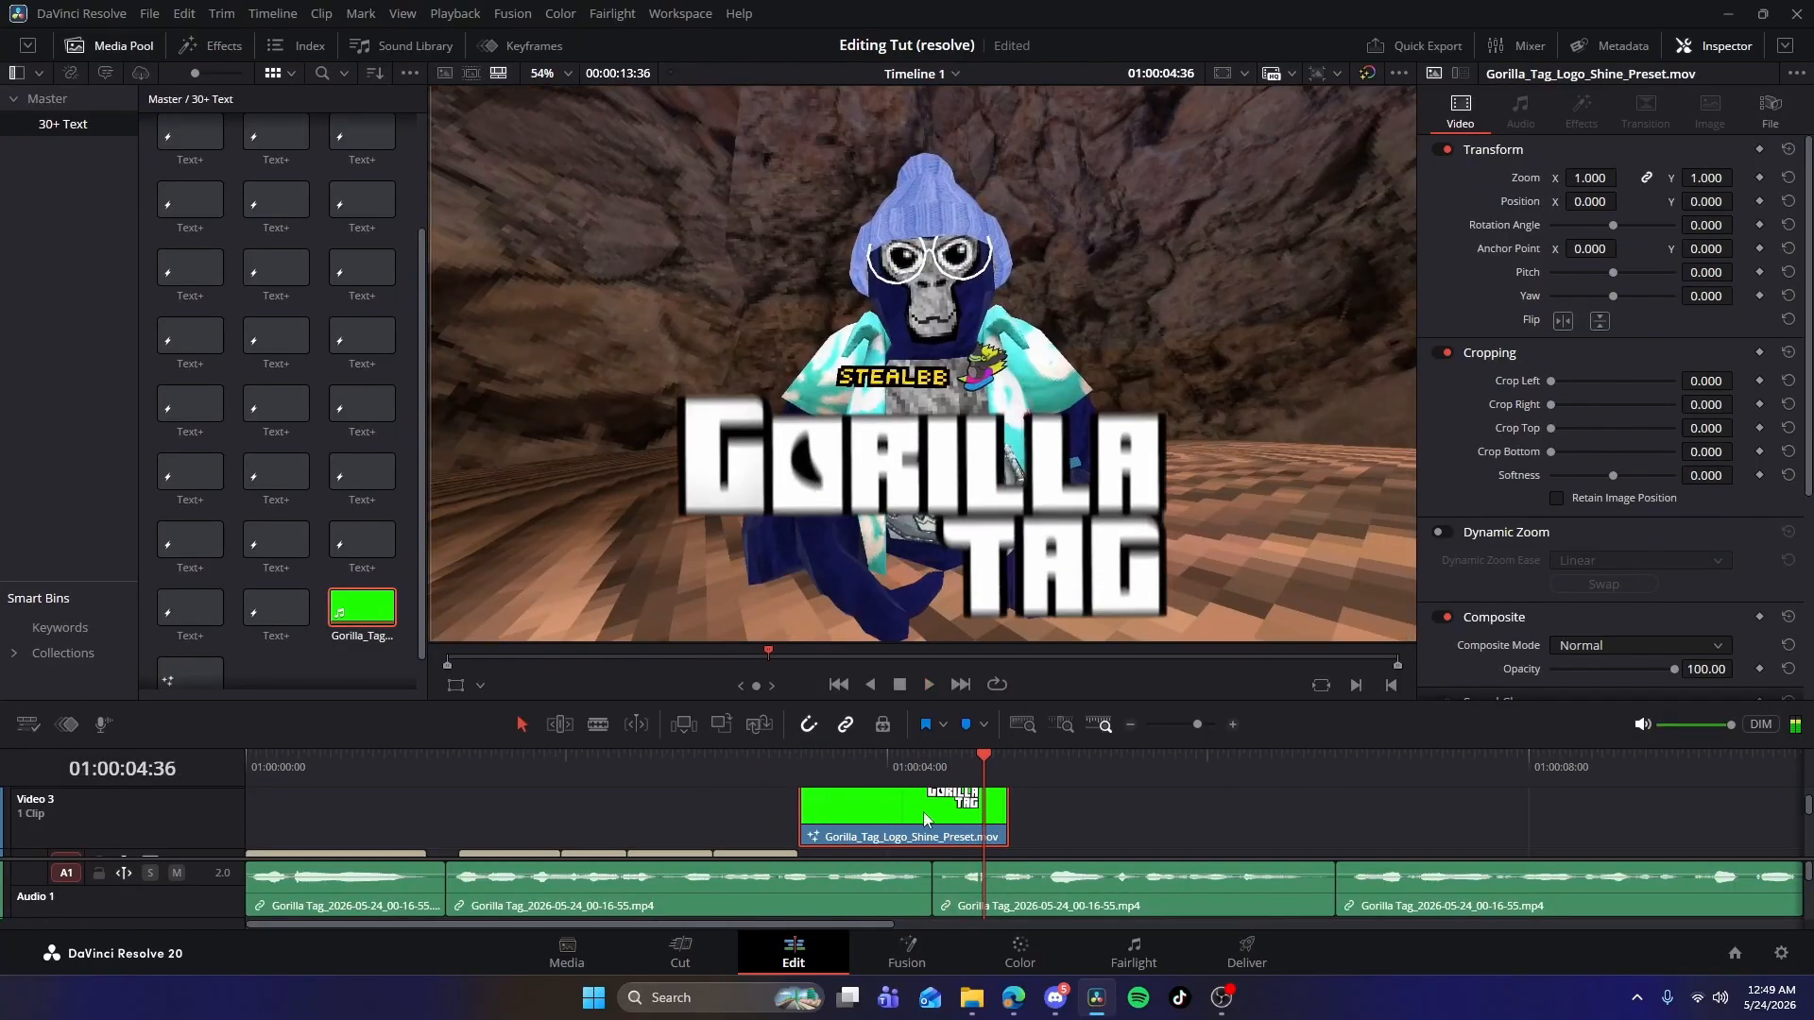
Shift the title clips earlier to start with the second video clip, close the logo overlay up behind them and end it at 01:00:03:47.
{"action": "scroll", "coordinate": [835, 796], "scroll_direction": "down", "scroll_amount": 3}
{"action": "left_click_drag", "start_coordinate": [596, 809], "coordinate": [728, 814]}
{"action": "scroll", "coordinate": [756, 818], "scroll_direction": "up", "scroll_amount": 3}
{"action": "left_click_drag", "start_coordinate": [879, 831], "coordinate": [867, 831]}
{"action": "left_click_drag", "start_coordinate": [963, 767], "coordinate": [473, 771]}
{"action": "key", "text": "space"}
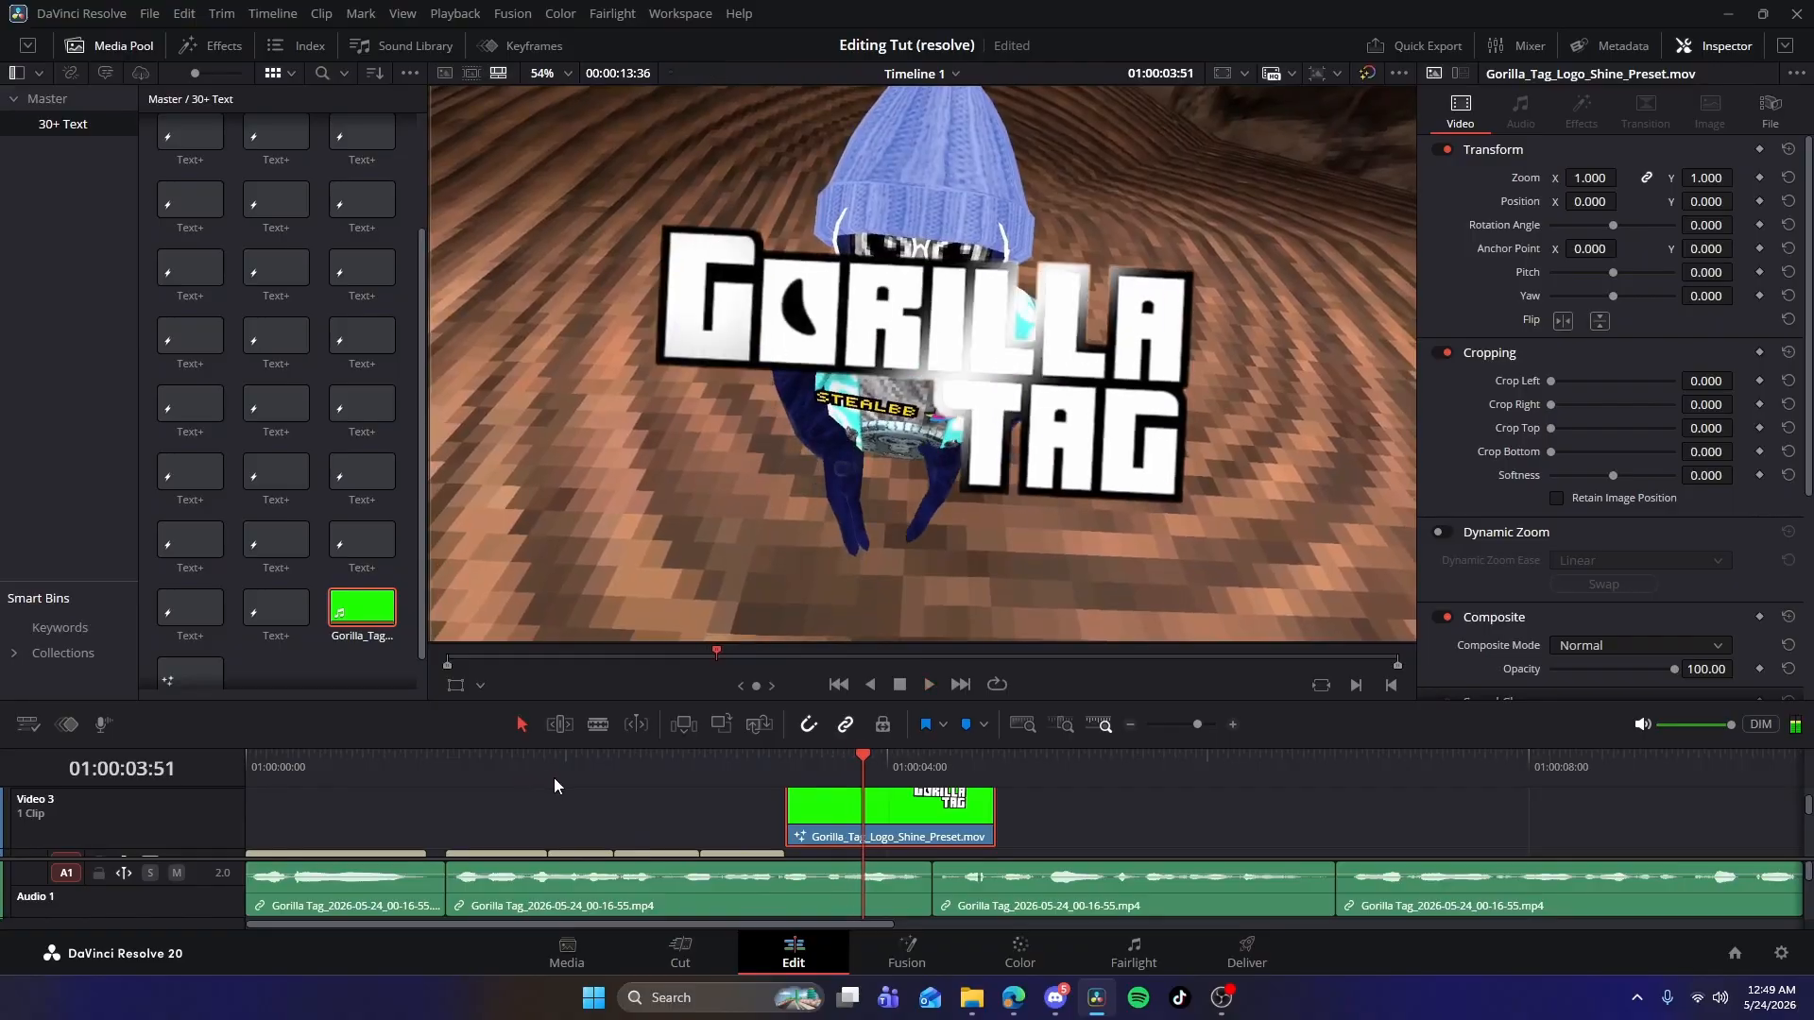
{"action": "key", "text": "space"}
{"action": "left_click_drag", "start_coordinate": [933, 830], "coordinate": [849, 831]}
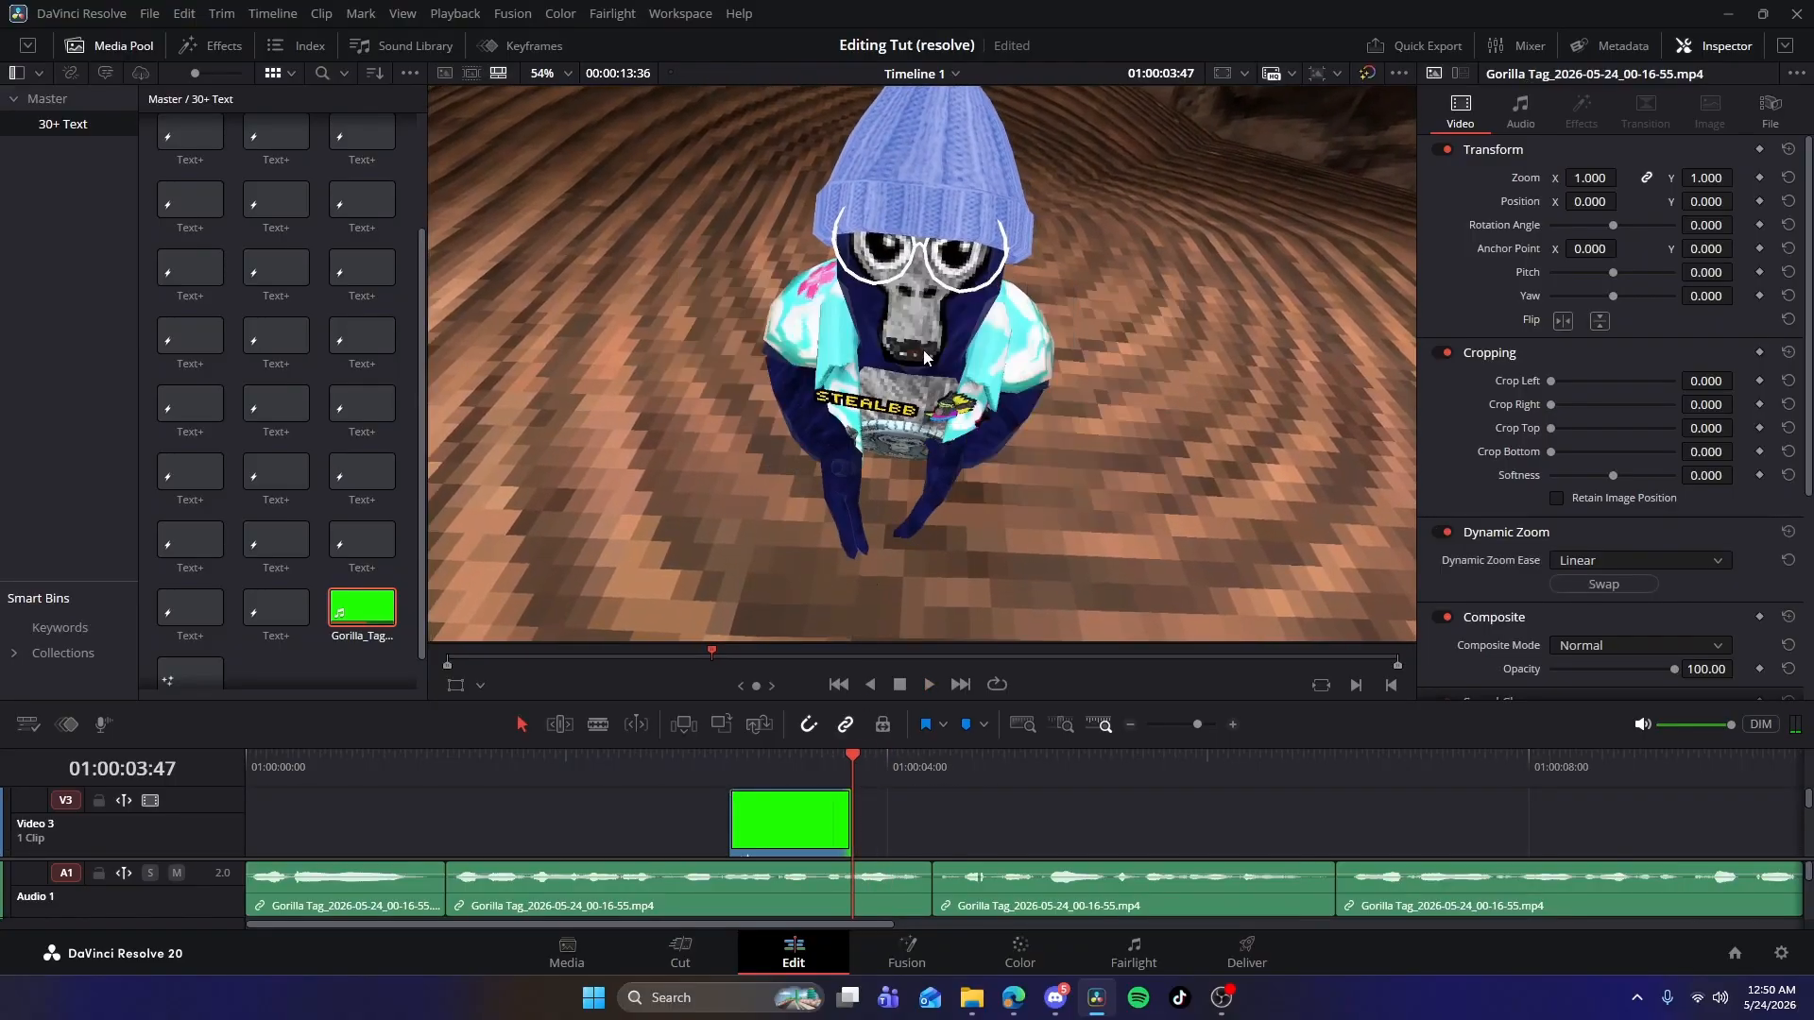
Paste a title reading "Videos" at 01:00:03:47, extend it to the second video clip's end, and play the timeline from the start.
{"action": "scroll", "coordinate": [760, 820], "scroll_direction": "down", "scroll_amount": 2}
{"action": "left_click", "coordinate": [715, 824]}
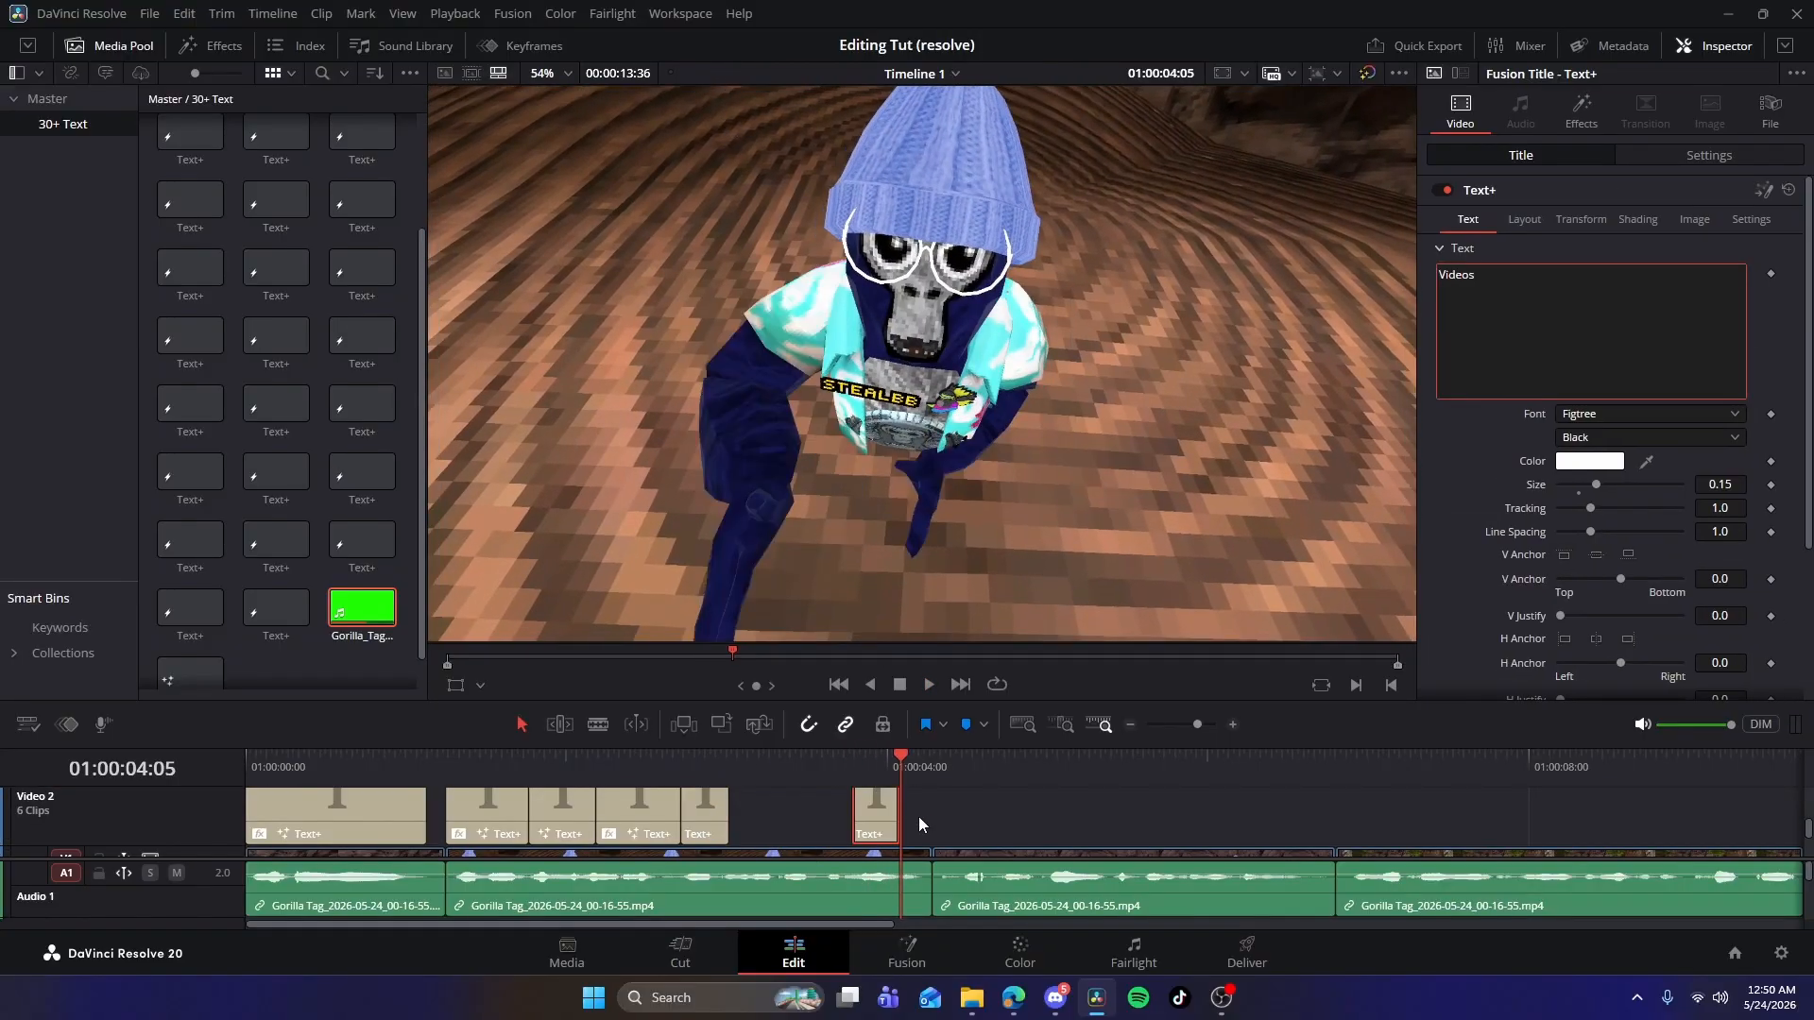
{"action": "left_click_drag", "start_coordinate": [897, 824], "coordinate": [933, 825]}
{"action": "key", "text": "Home"}
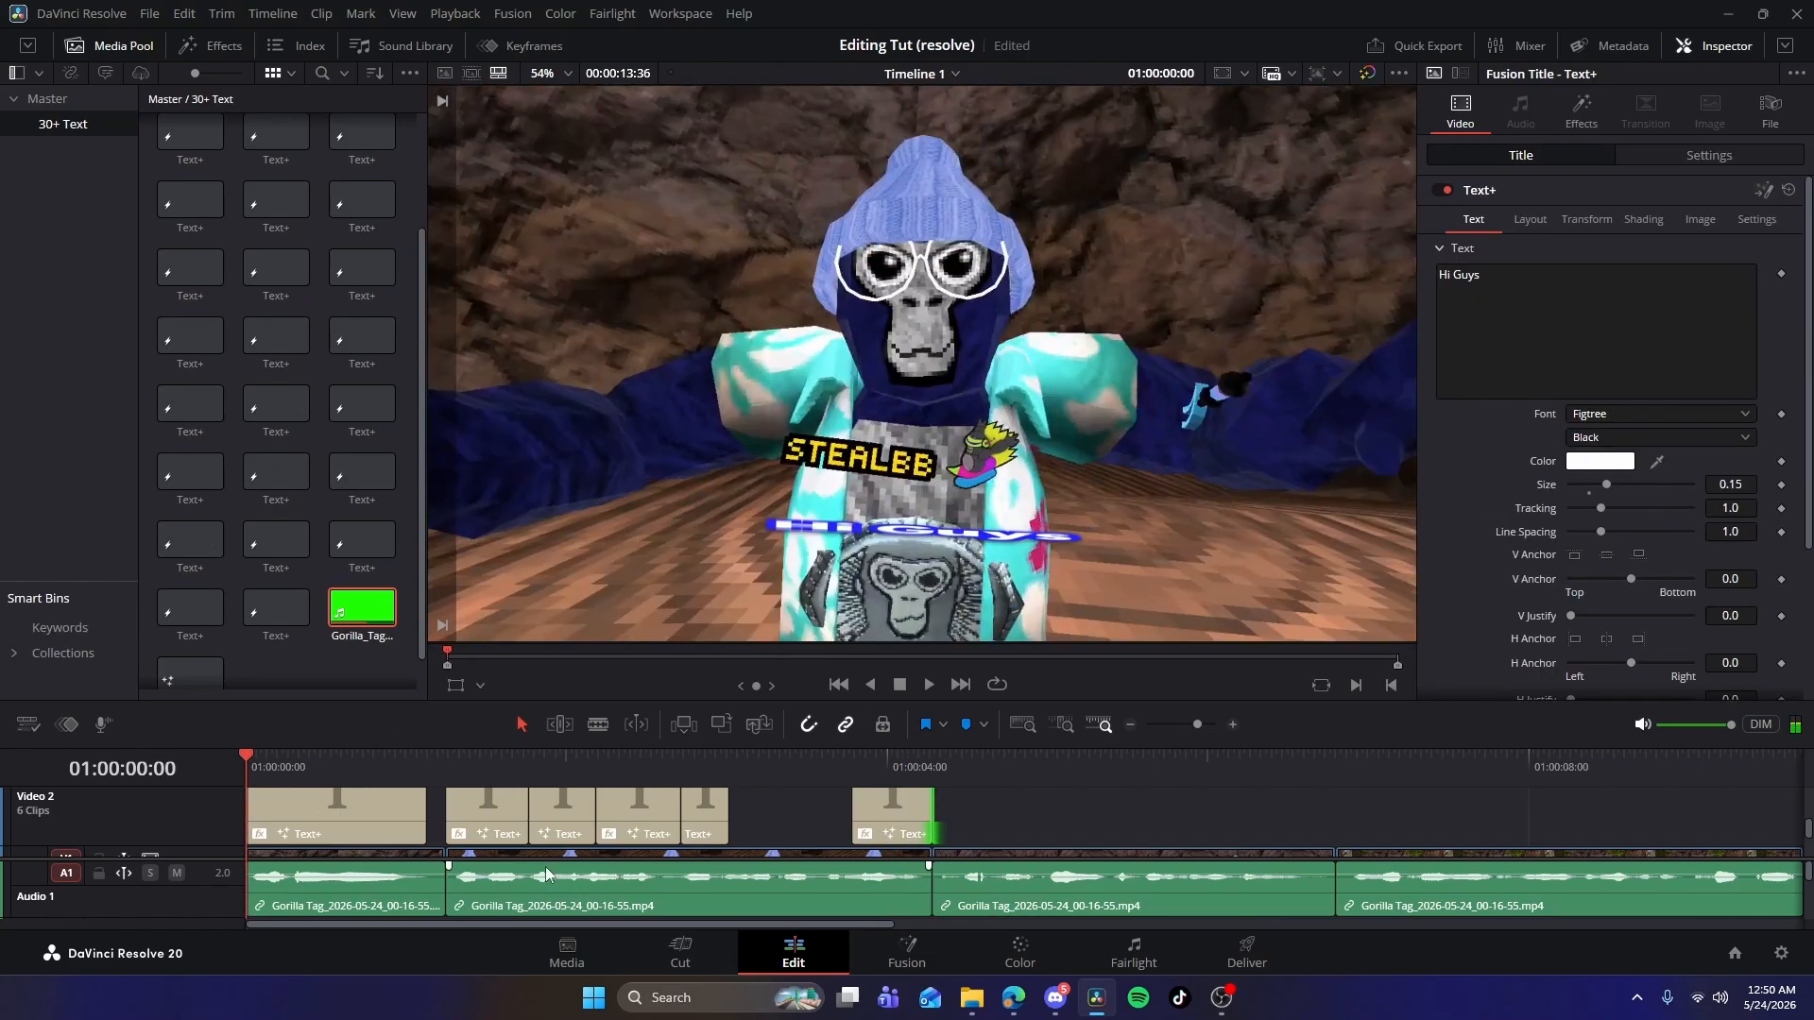
{"action": "key", "text": "space"}
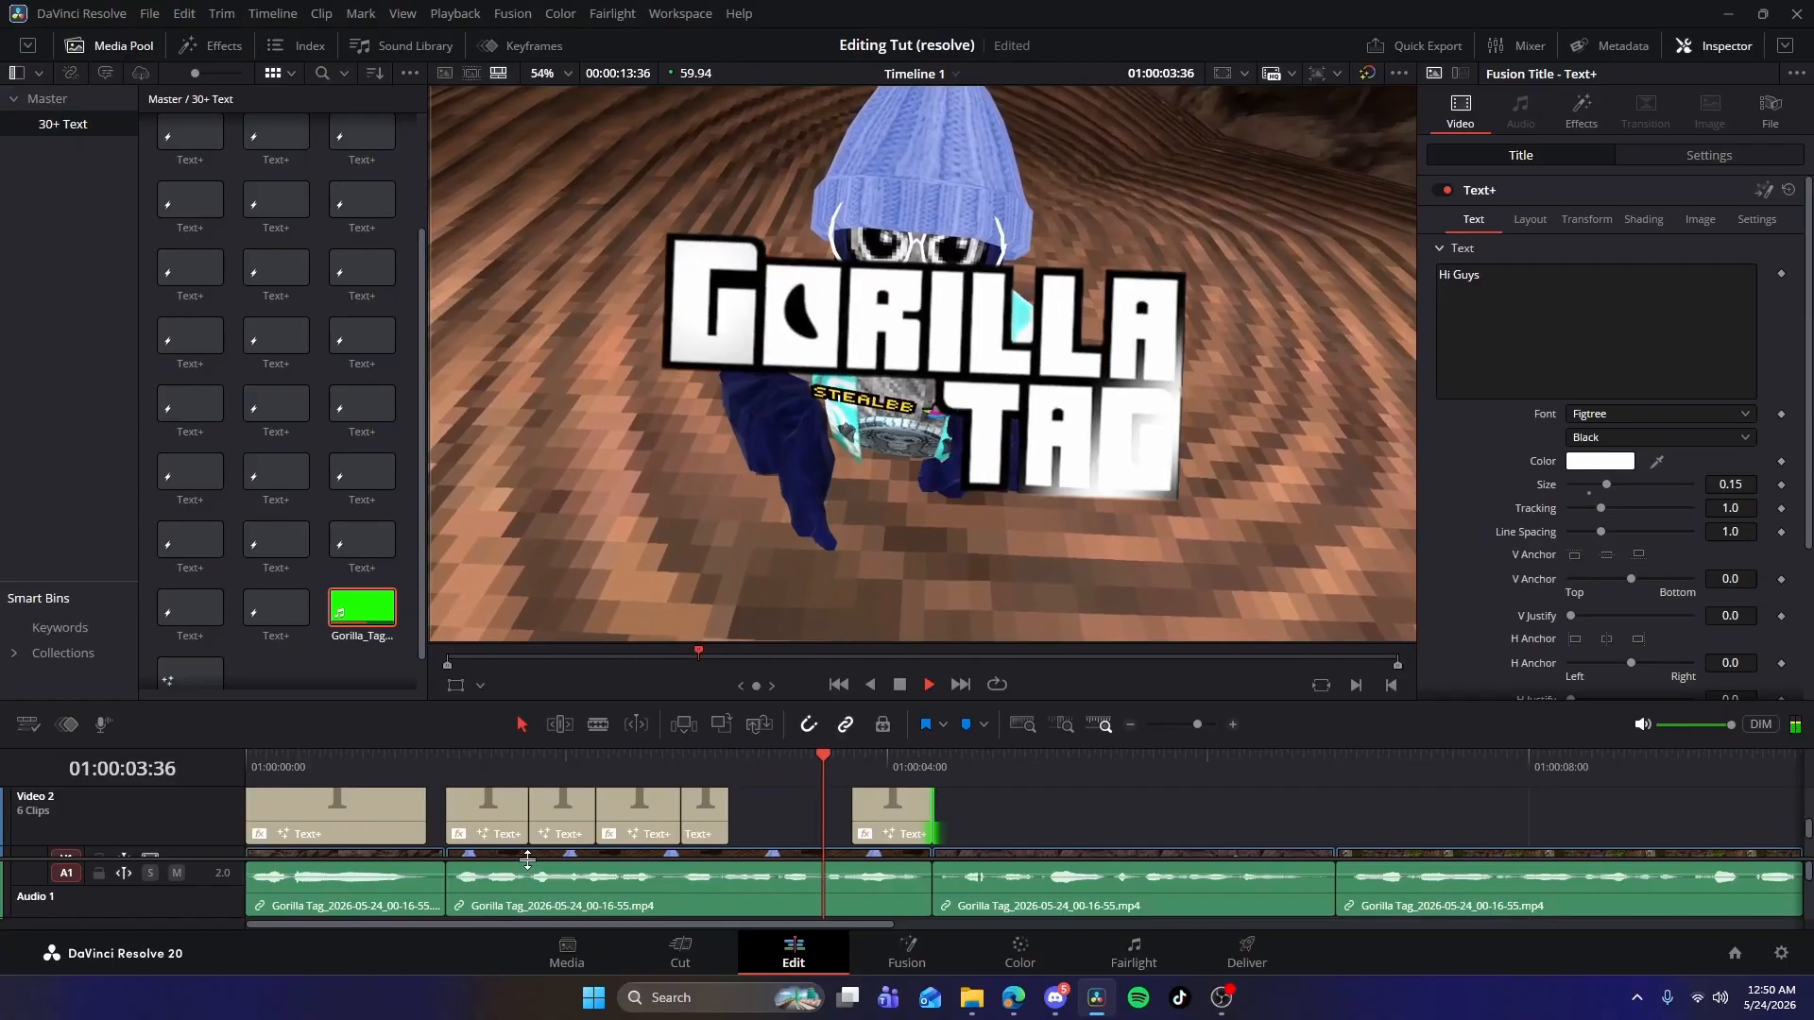
{"action": "key", "text": "space"}
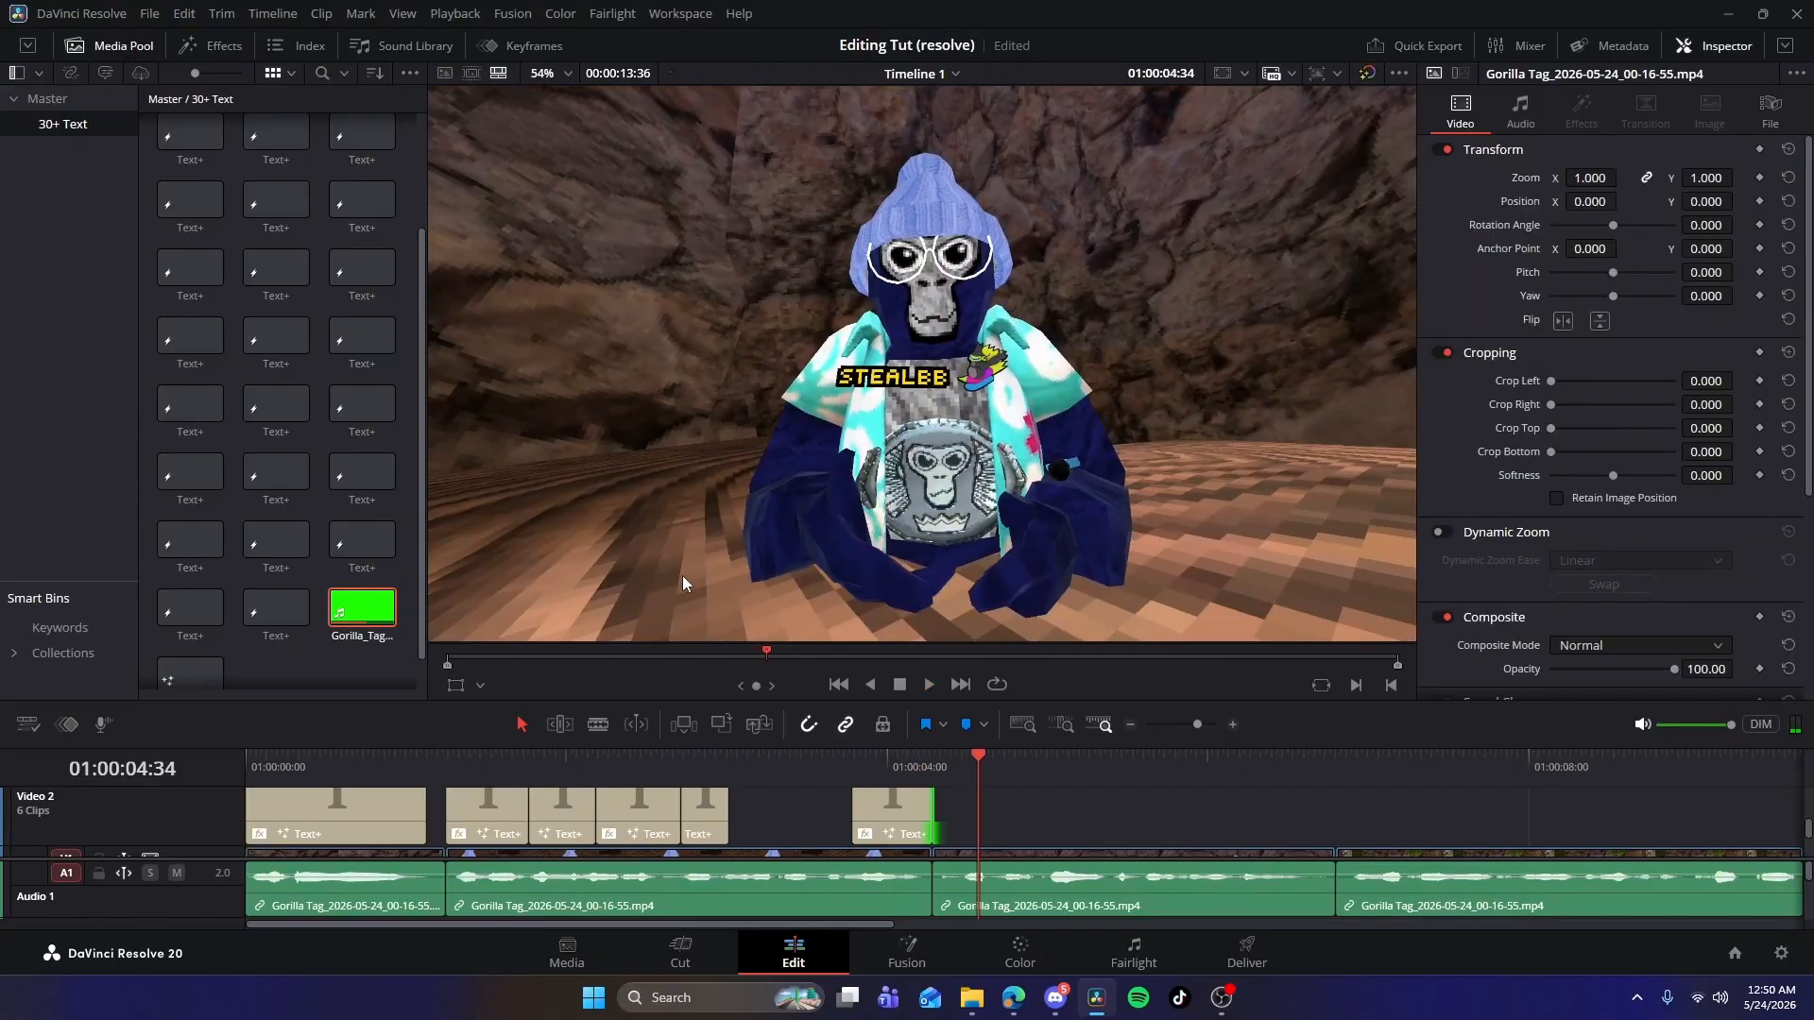
In File Explorer, open the Editing Pack's SFX Clicks folder, audition Click 3.mp3 and import it into the media pool.
{"action": "left_click", "coordinate": [984, 1004]}
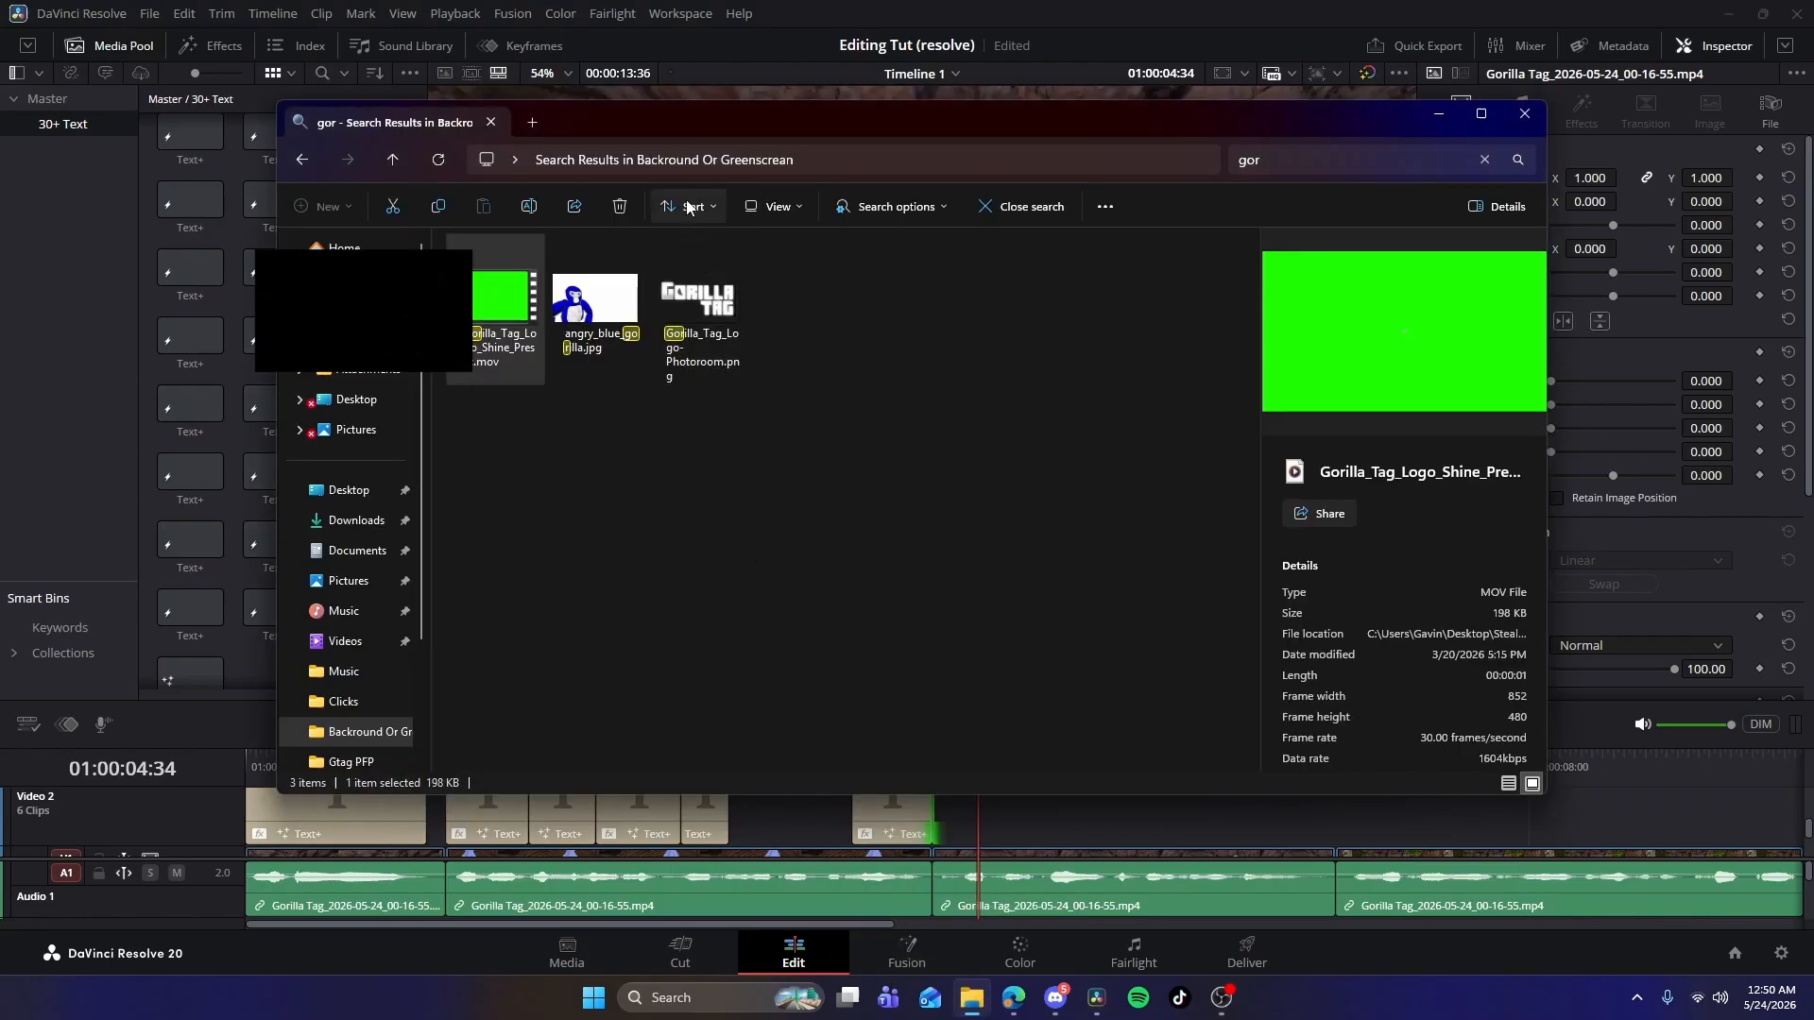
{"action": "left_click", "coordinate": [356, 704]}
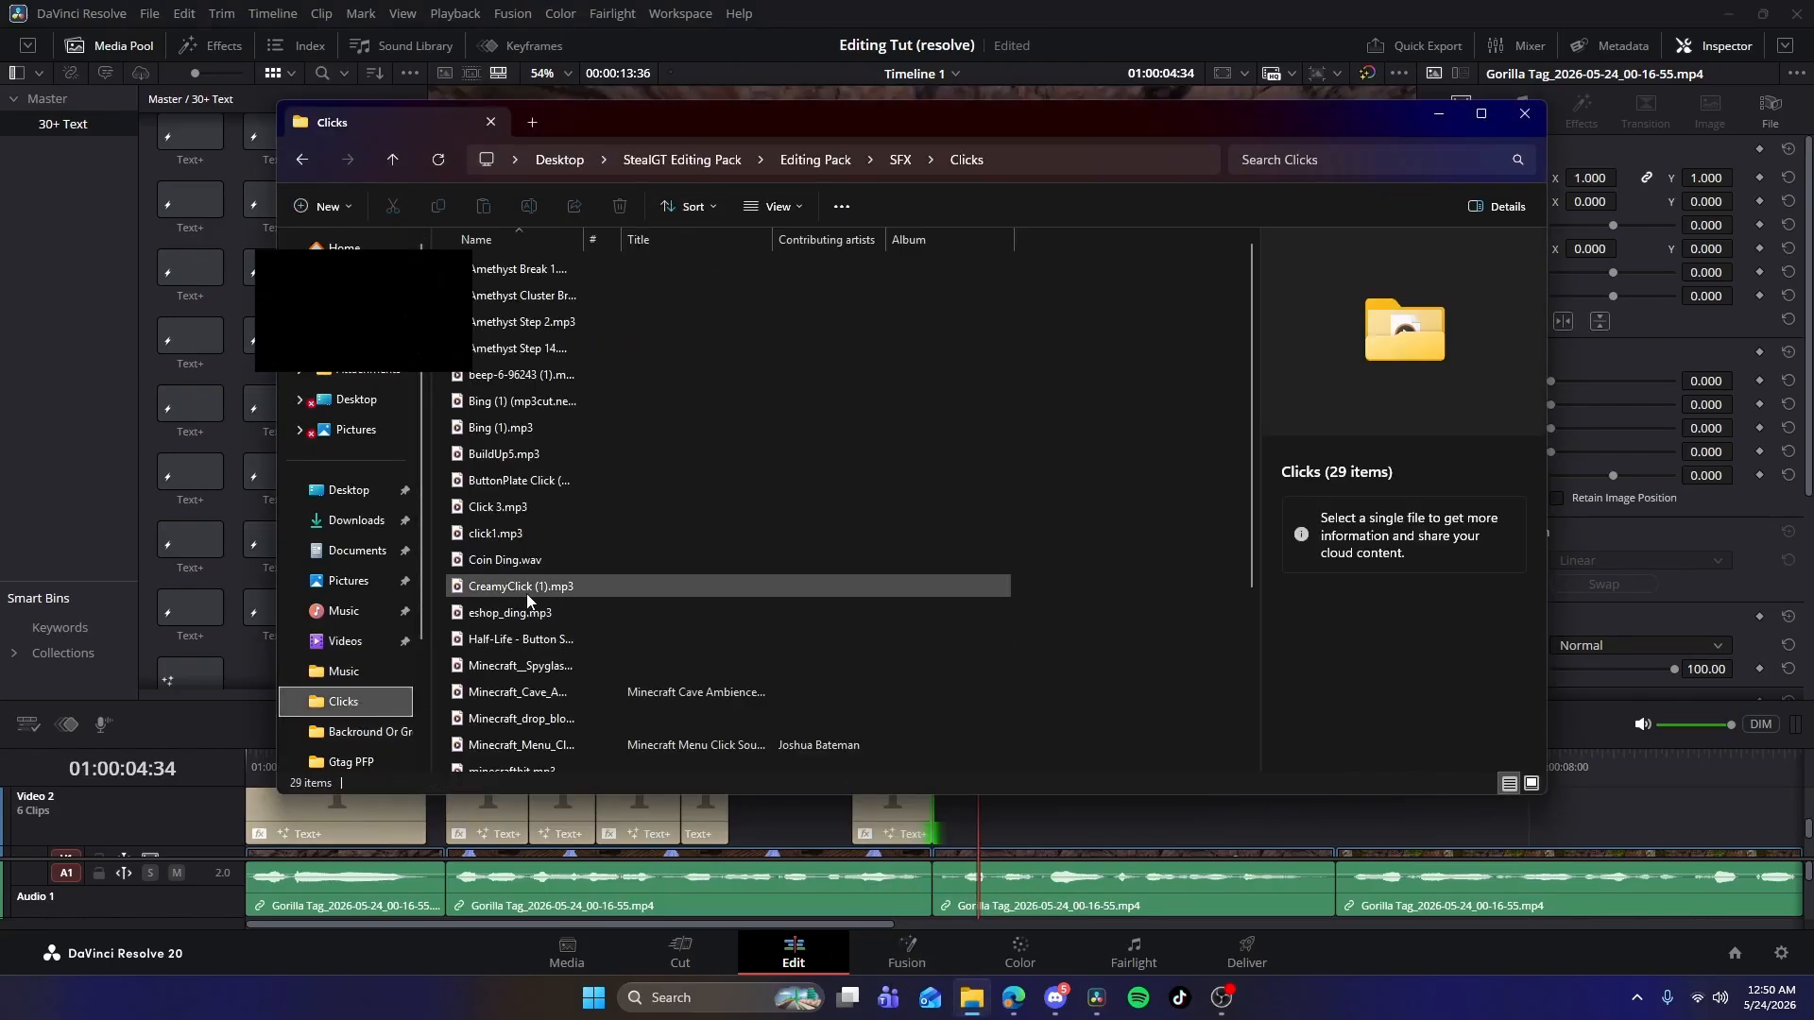
{"action": "left_click", "coordinate": [675, 160]}
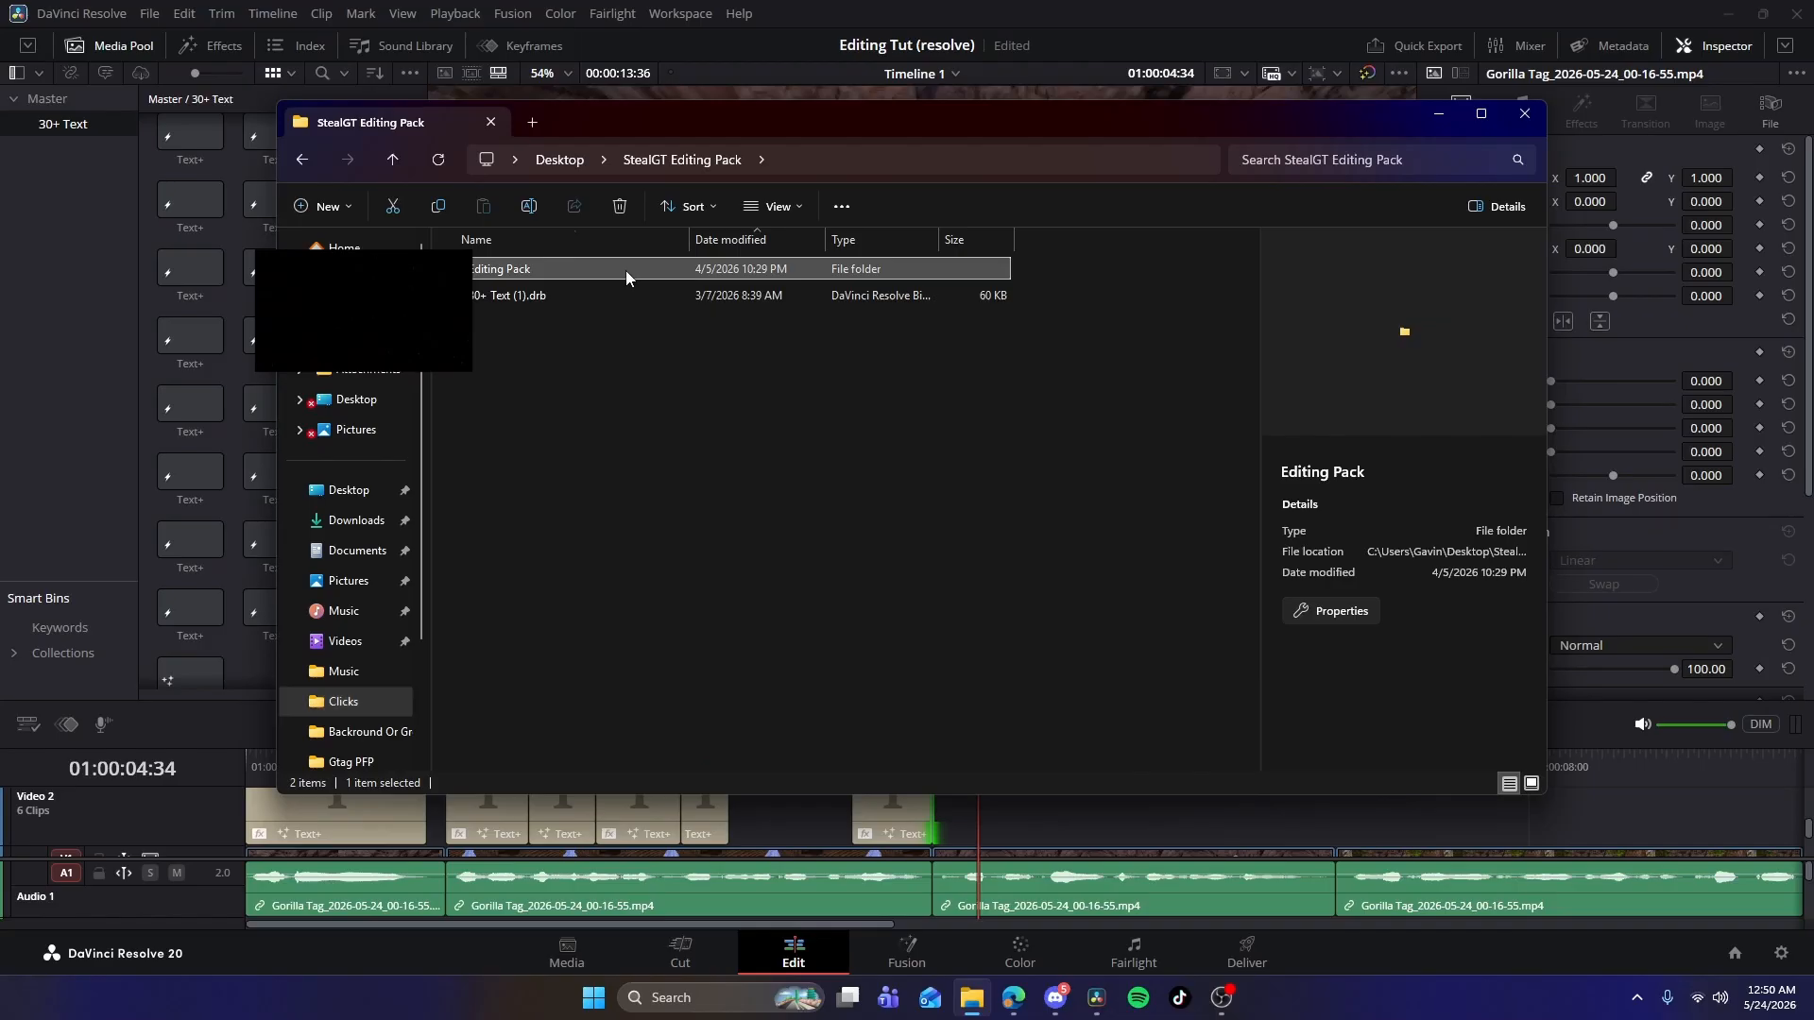
{"action": "double_click", "coordinate": [626, 271]}
{"action": "double_click", "coordinate": [548, 321]}
{"action": "double_click", "coordinate": [485, 270]}
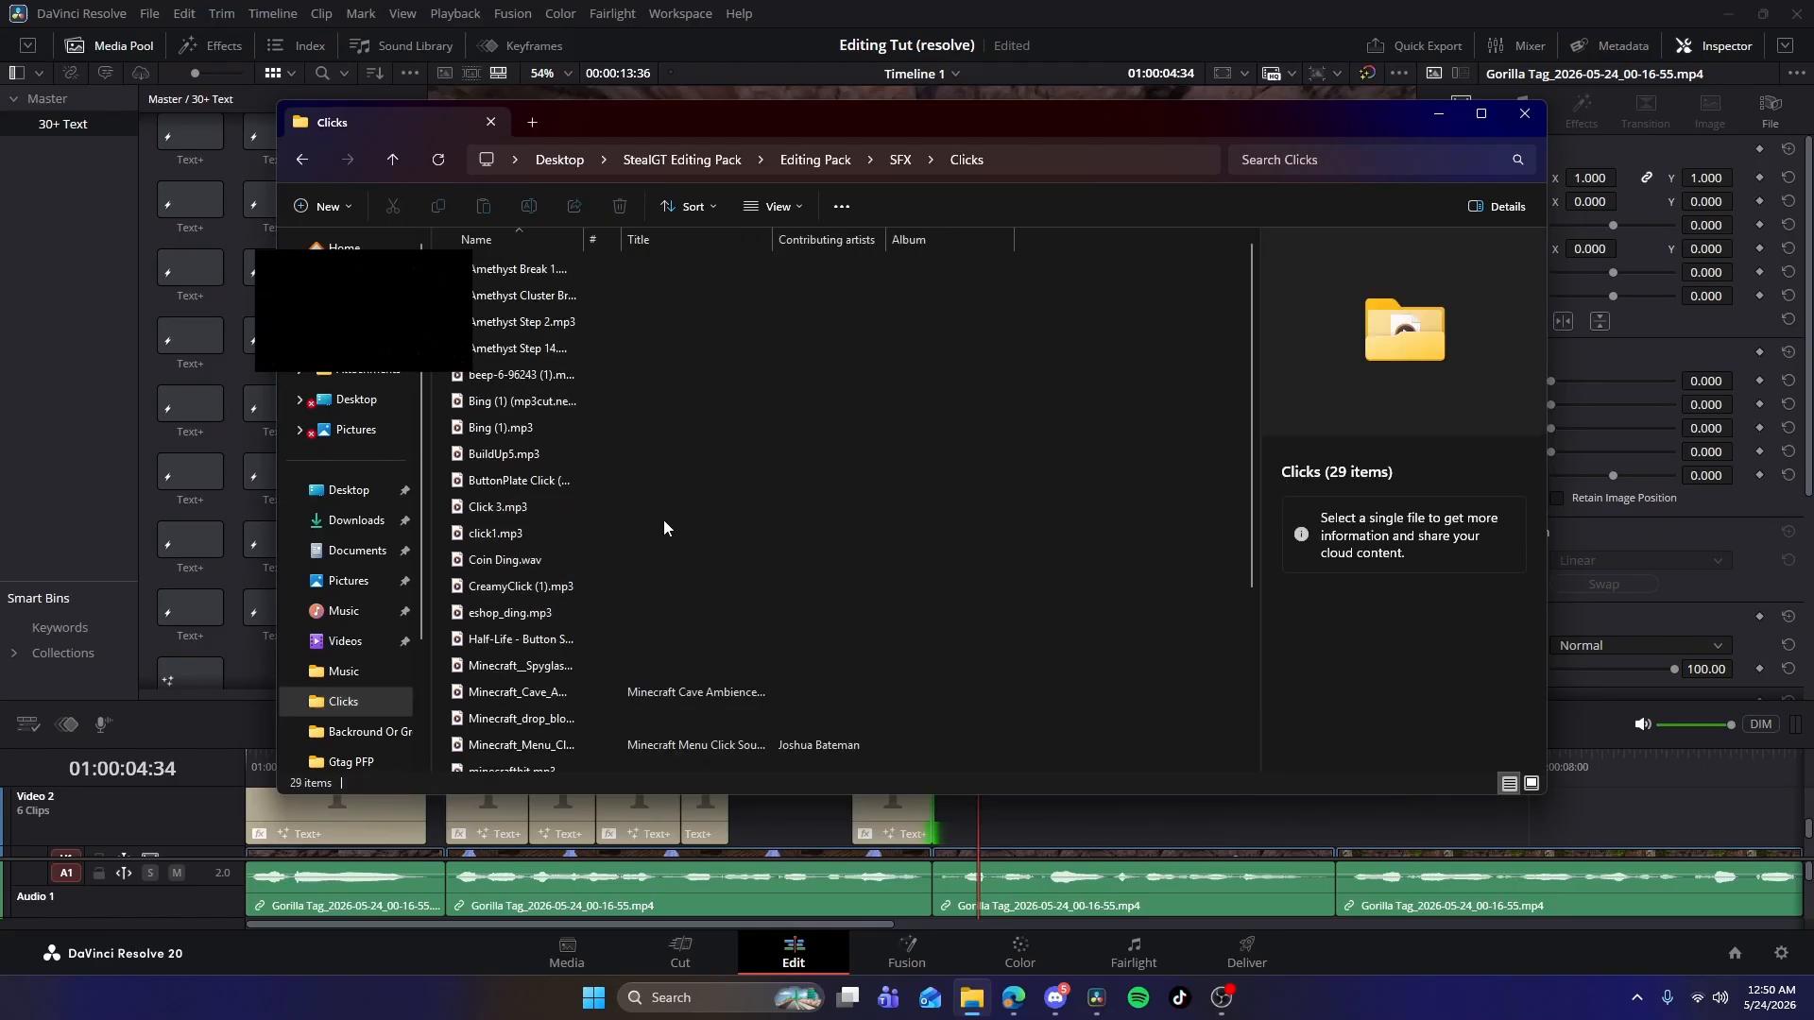
{"action": "double_click", "coordinate": [569, 505]}
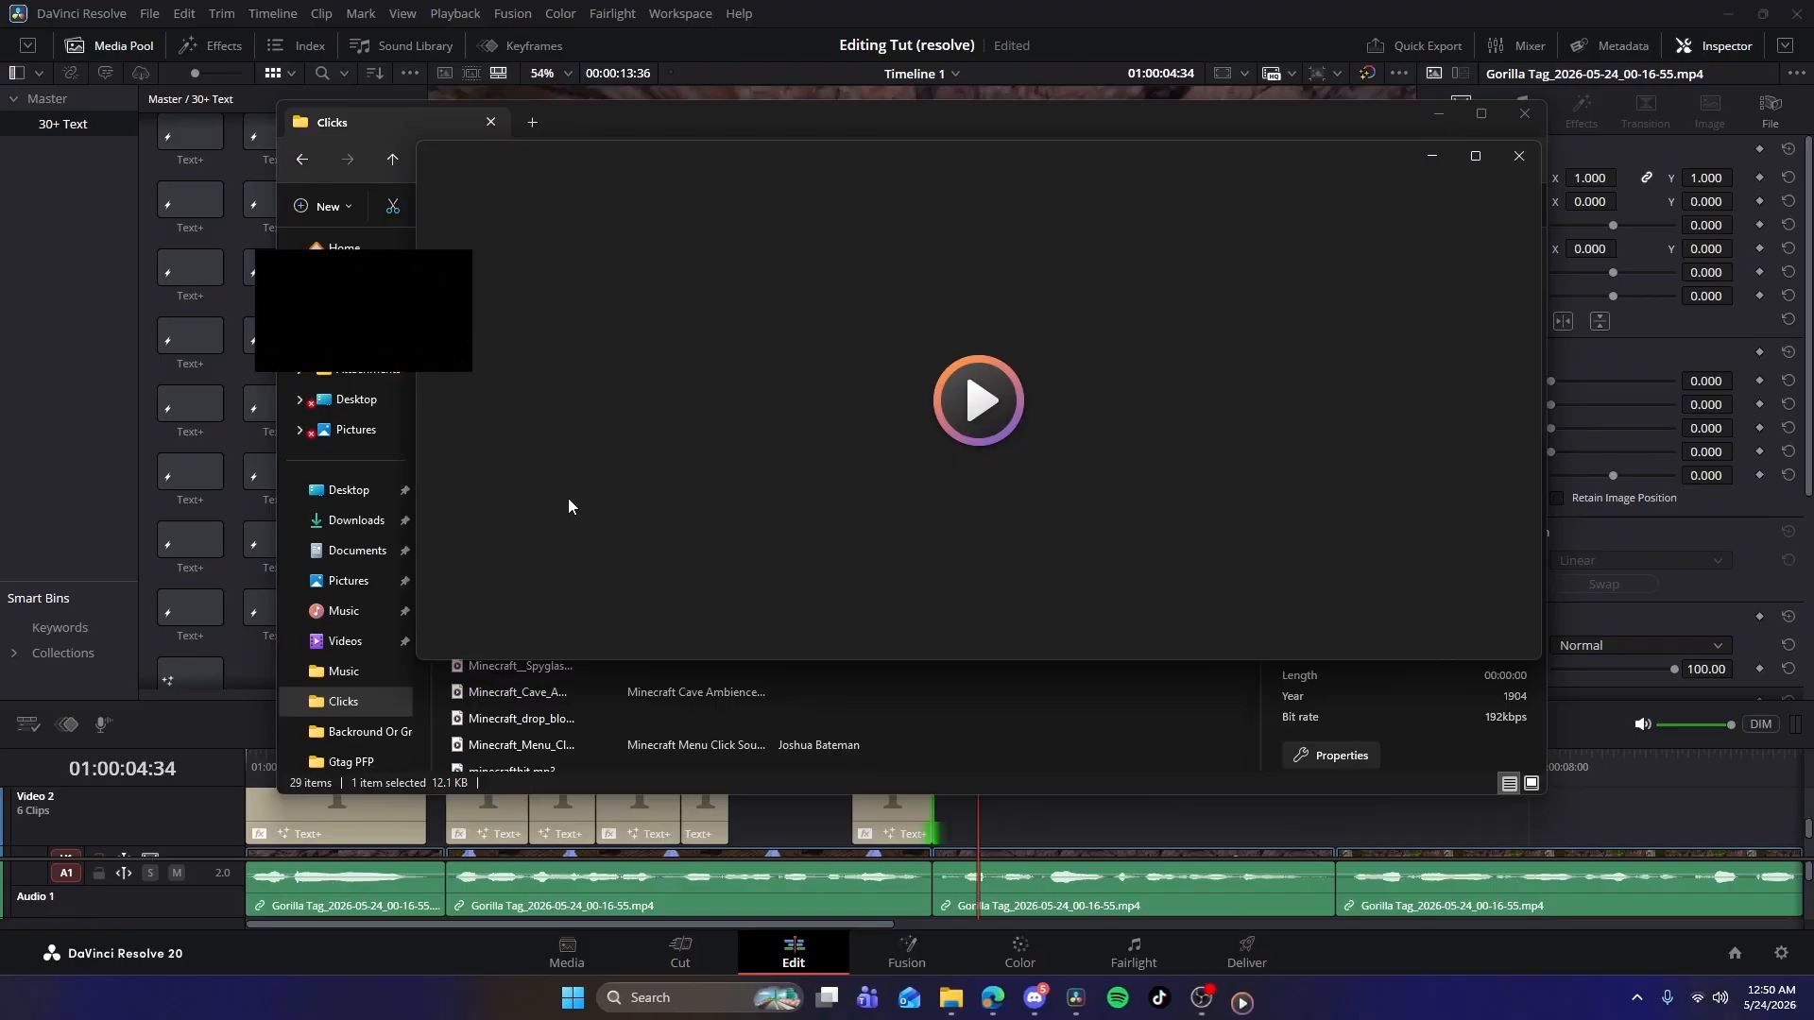
{"action": "left_click", "coordinate": [1518, 156]}
{"action": "left_click_drag", "start_coordinate": [731, 507], "coordinate": [194, 538]}
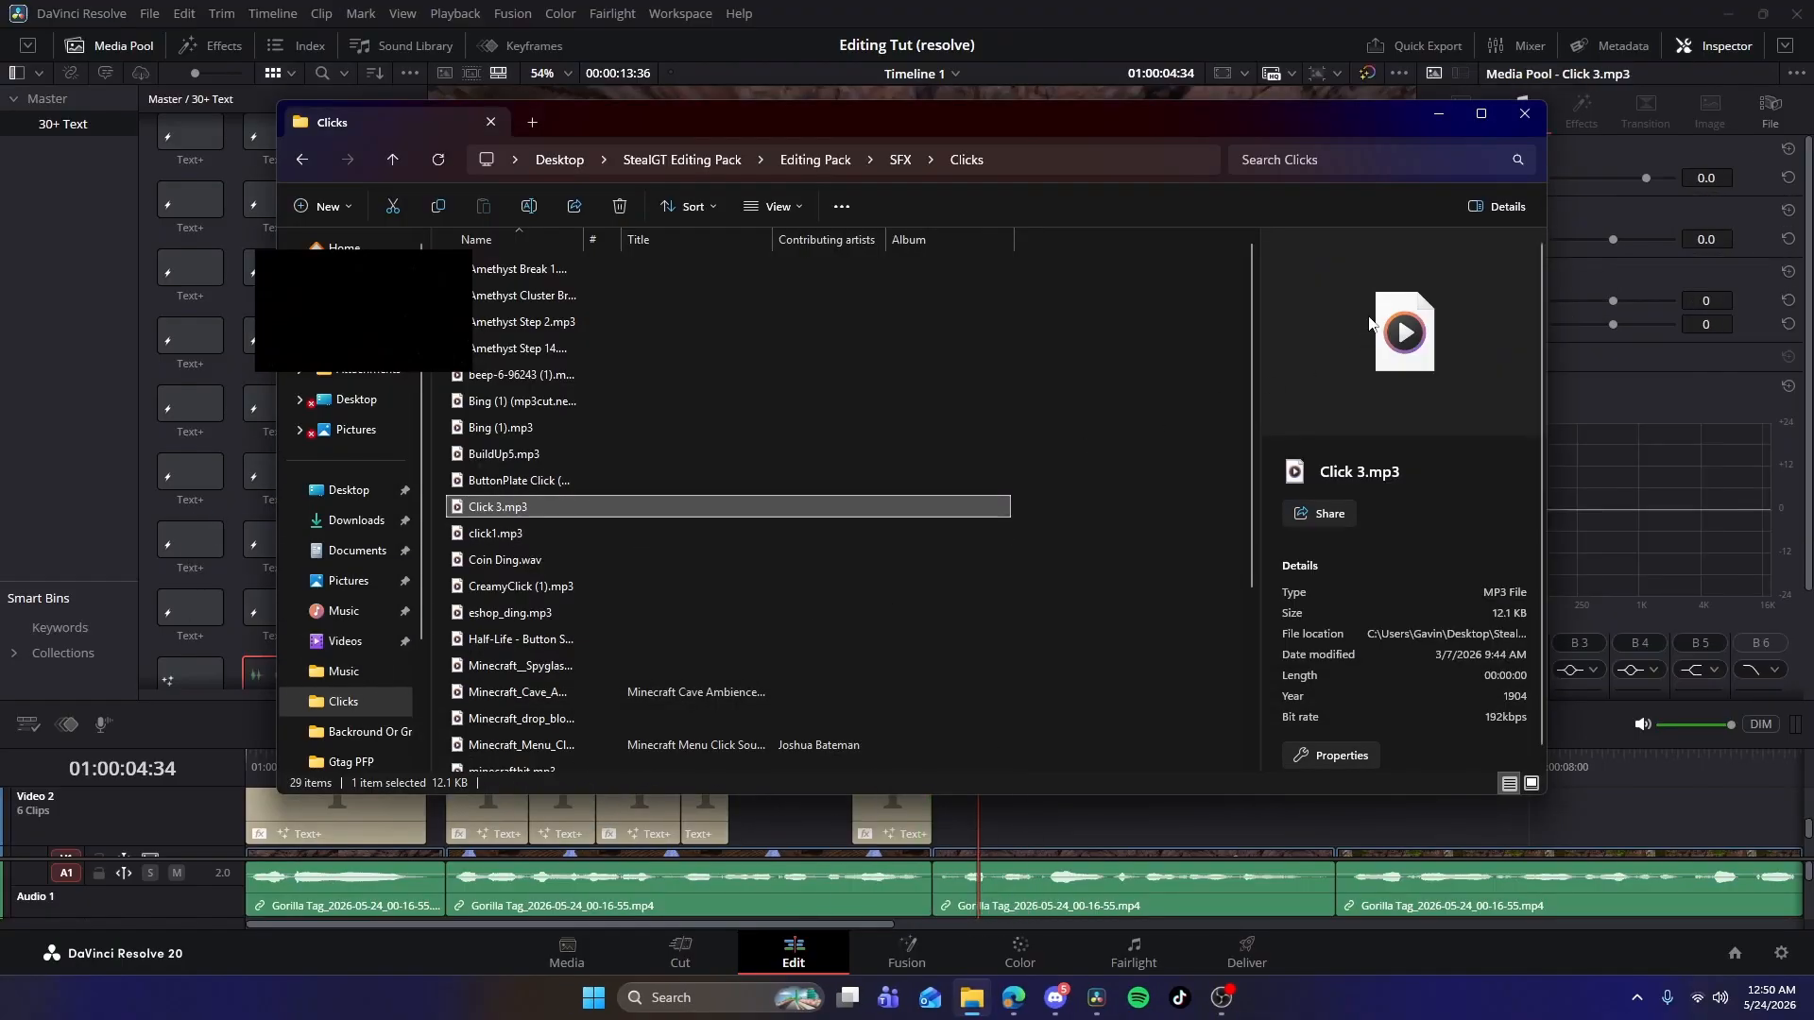
Place Click 3.mp3 on a second audio track, aligned with the start of the first title.
{"action": "left_click", "coordinate": [1437, 114]}
{"action": "left_click_drag", "start_coordinate": [274, 639], "coordinate": [883, 909]}
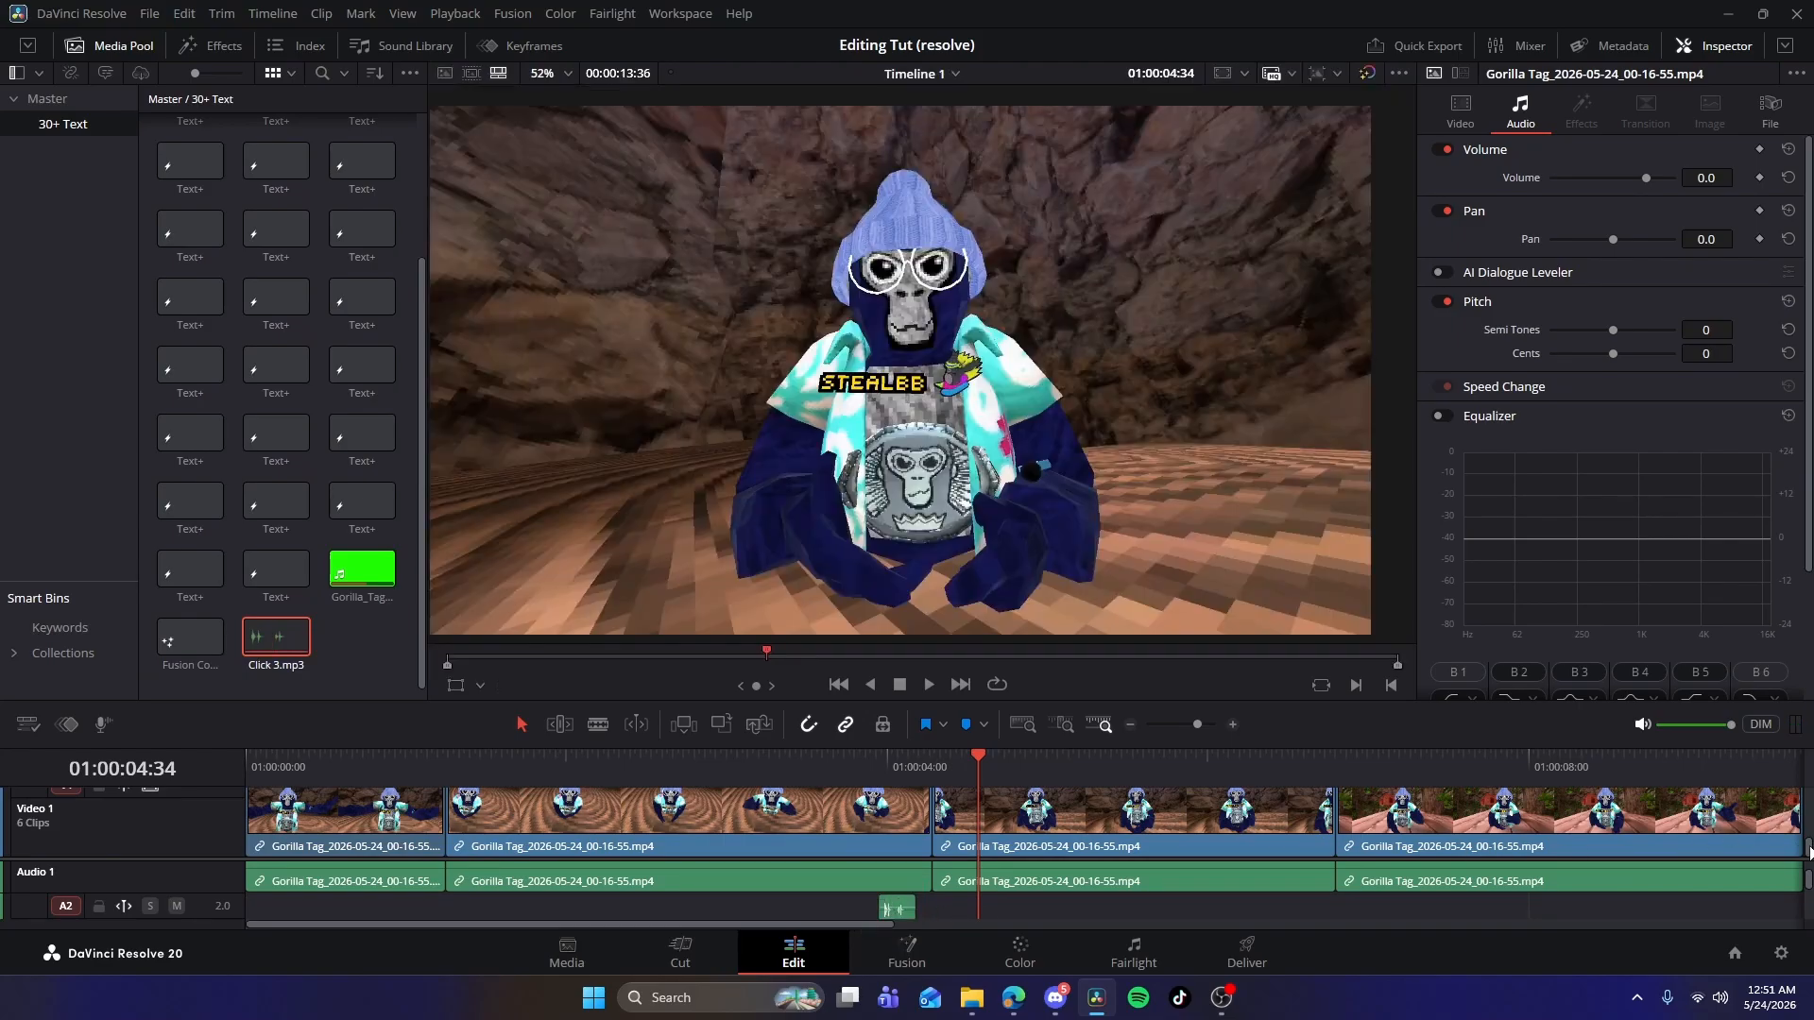
{"action": "scroll", "coordinate": [1809, 850], "scroll_direction": "up", "scroll_amount": 2}
{"action": "scroll", "coordinate": [1809, 892], "scroll_direction": "down", "scroll_amount": 2}
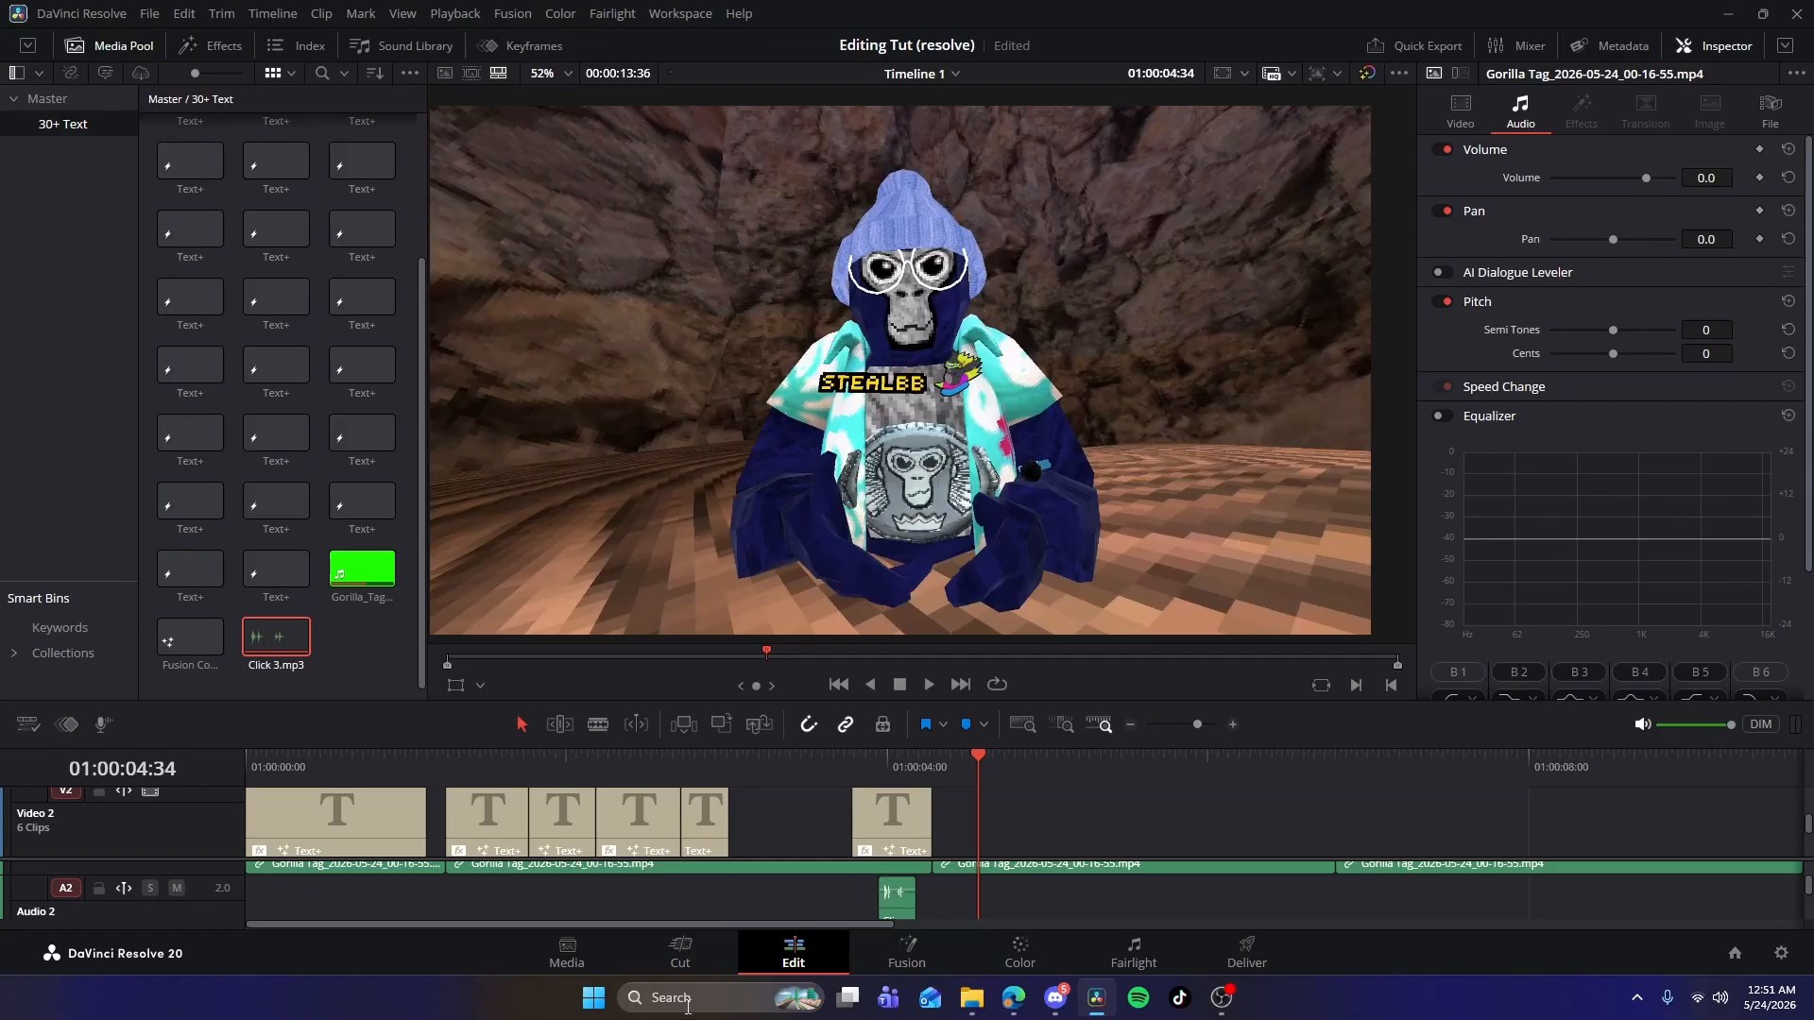
{"action": "left_click_drag", "start_coordinate": [897, 897], "coordinate": [274, 901]}
Paste a copy of the Click 3.mp3 sound at the start of each of the other five titles.
{"action": "scroll", "coordinate": [321, 905], "scroll_direction": "up", "scroll_amount": 1}
{"action": "scroll", "coordinate": [280, 893], "scroll_direction": "down", "scroll_amount": 1}
{"action": "scroll", "coordinate": [310, 896], "scroll_direction": "up", "scroll_amount": 1}
{"action": "scroll", "coordinate": [1809, 883], "scroll_direction": "down", "scroll_amount": 1}
{"action": "mouse_move", "coordinate": [867, 767]}
{"action": "left_mouse_down"}
{"action": "mouse_move", "coordinate": [445, 762]}
{"action": "mouse_move", "coordinate": [864, 801]}
{"action": "left_mouse_up"}
{"action": "key", "text": "ctrl+v"}
{"action": "key", "text": "ctrl+v"}
{"action": "key", "text": "ctrl+v"}
{"action": "key", "text": "ctrl+v"}
{"action": "key", "text": "ctrl+v"}
Add BuildUp5.mp3 from the Clicks folder to the second audio track, fitted under the logo overlay between the last two click sounds.
{"action": "key", "text": "alt+Tab"}
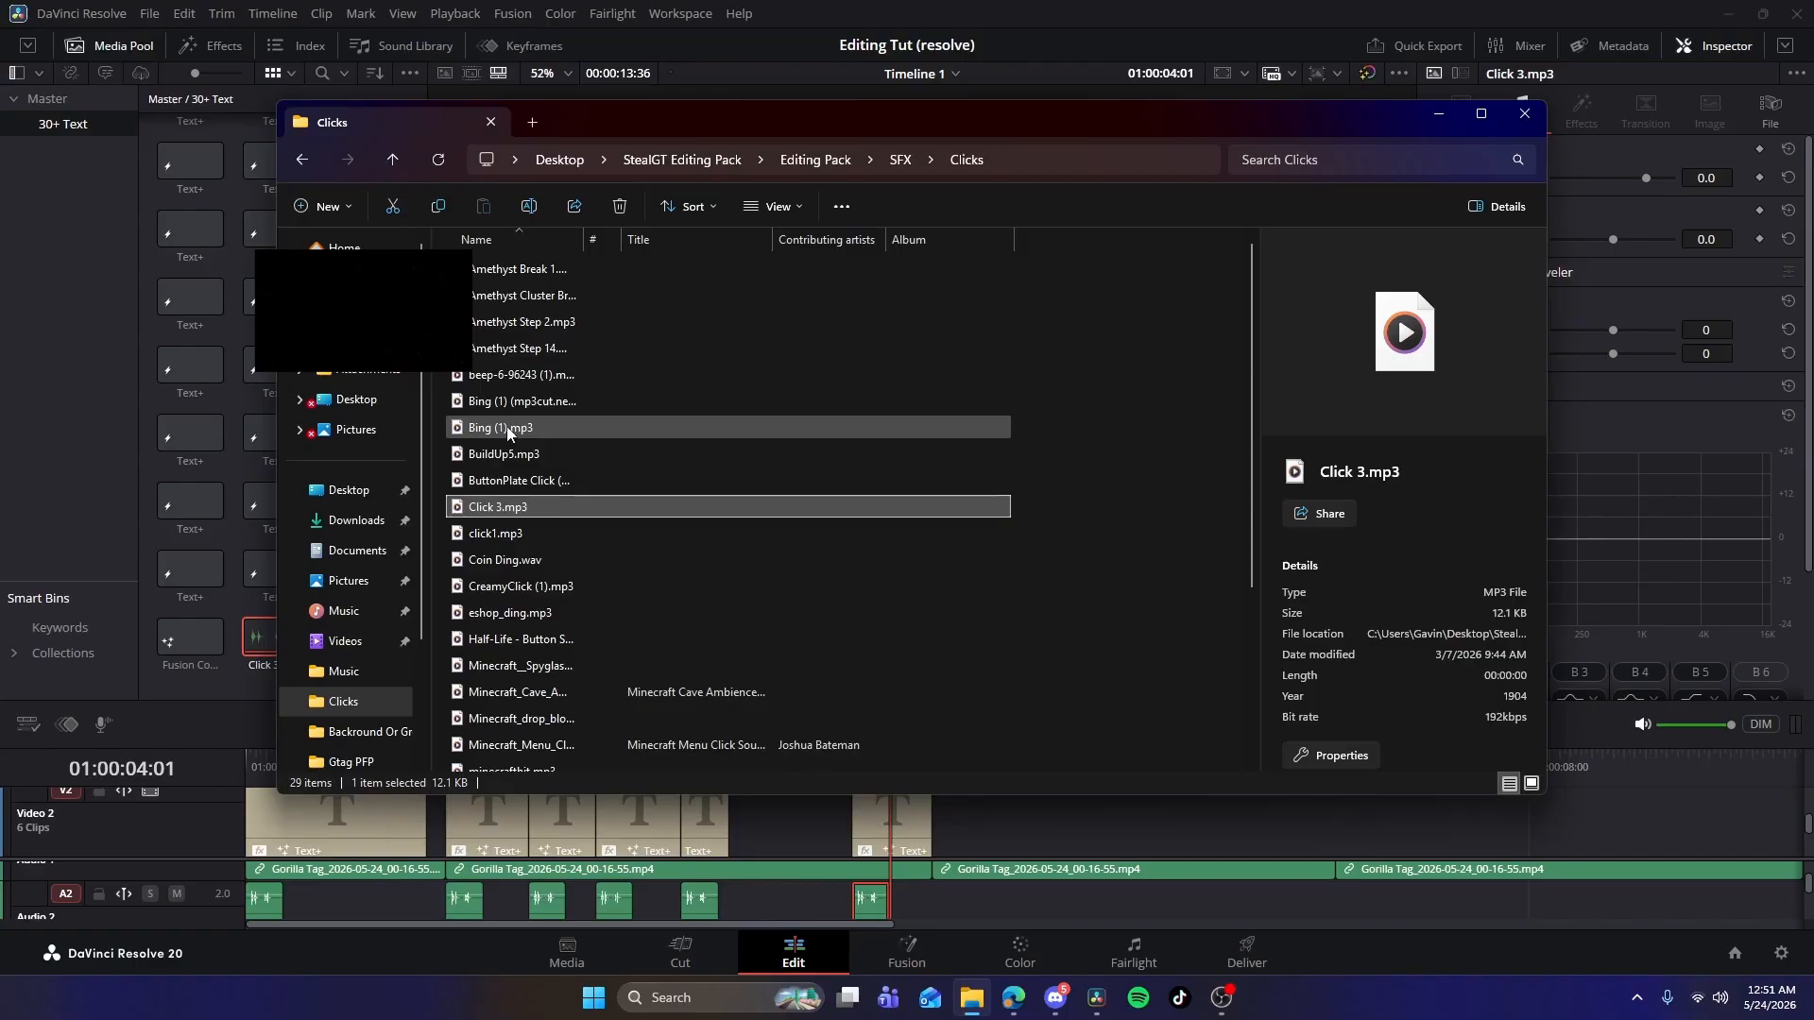
{"action": "left_click_drag", "start_coordinate": [510, 453], "coordinate": [1073, 913]}
{"action": "left_click_drag", "start_coordinate": [1362, 906], "coordinate": [1236, 909]}
{"action": "left_click", "coordinate": [878, 904]}
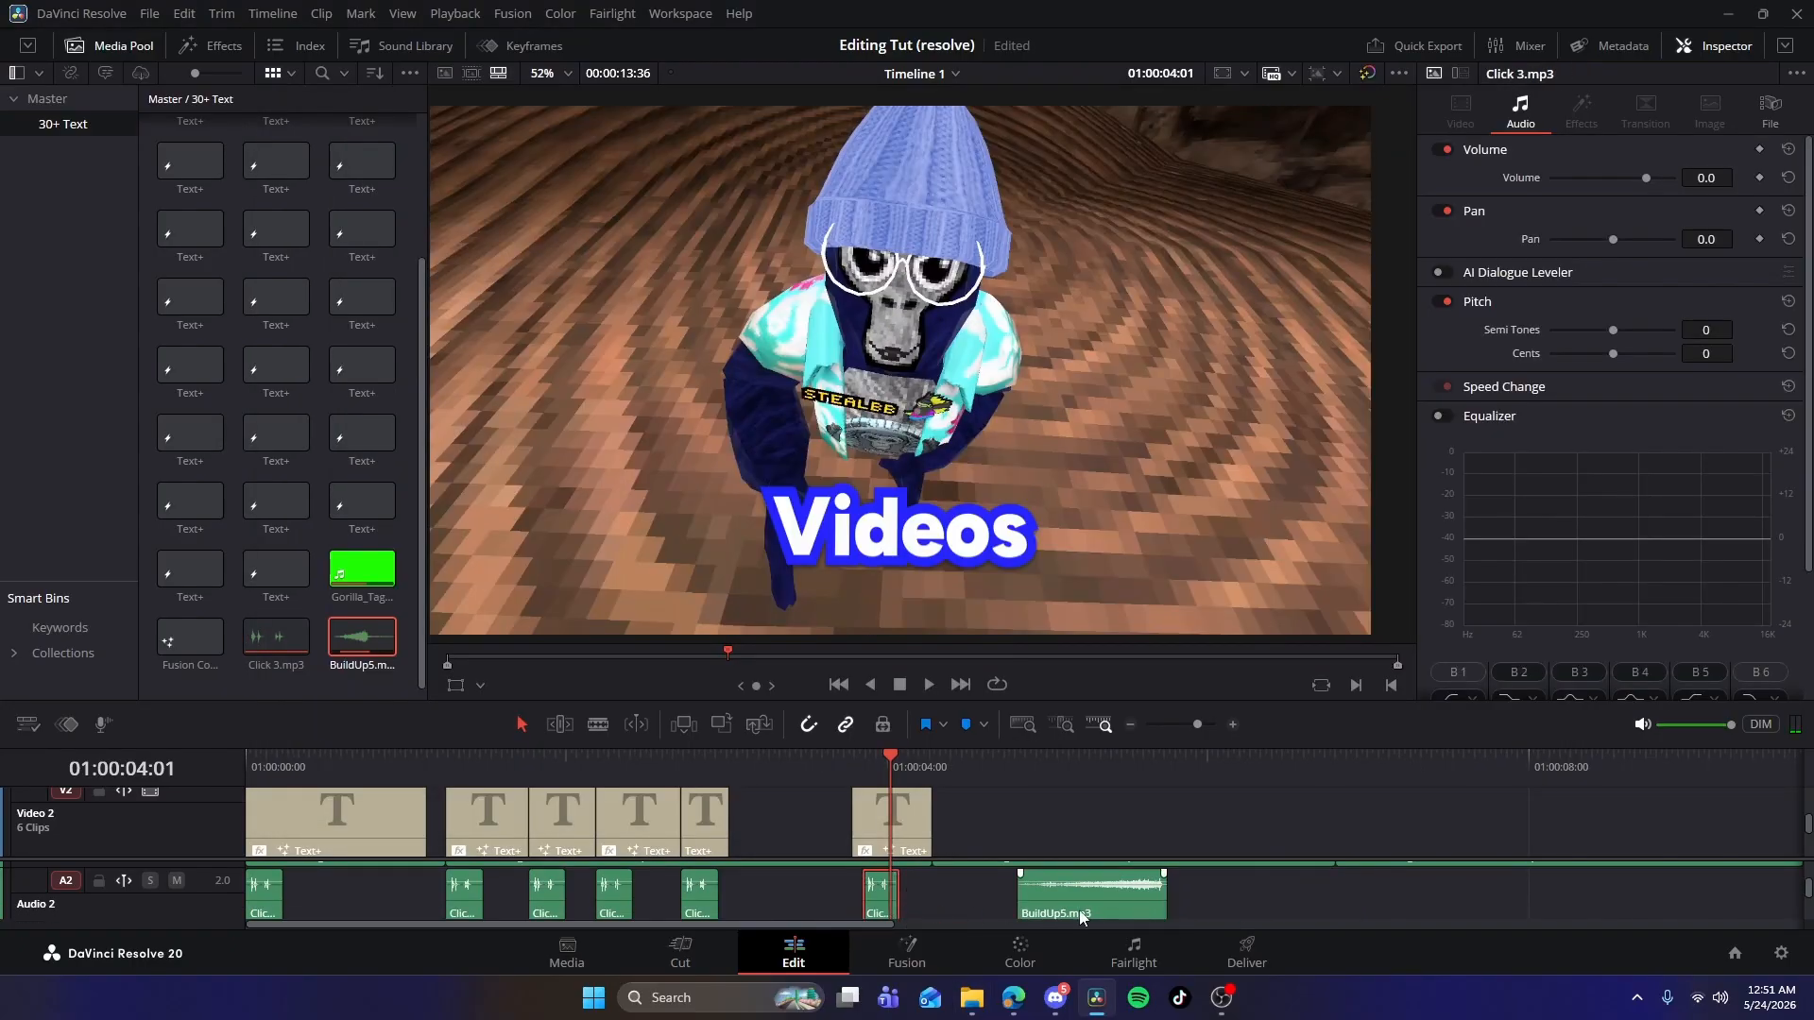
{"action": "left_click_drag", "start_coordinate": [1082, 910], "coordinate": [786, 888]}
Play the timeline from the start to check the click and build-up sounds against the titles and logo.
{"action": "left_click_drag", "start_coordinate": [819, 758], "coordinate": [4, 727]}
{"action": "key", "text": "space"}
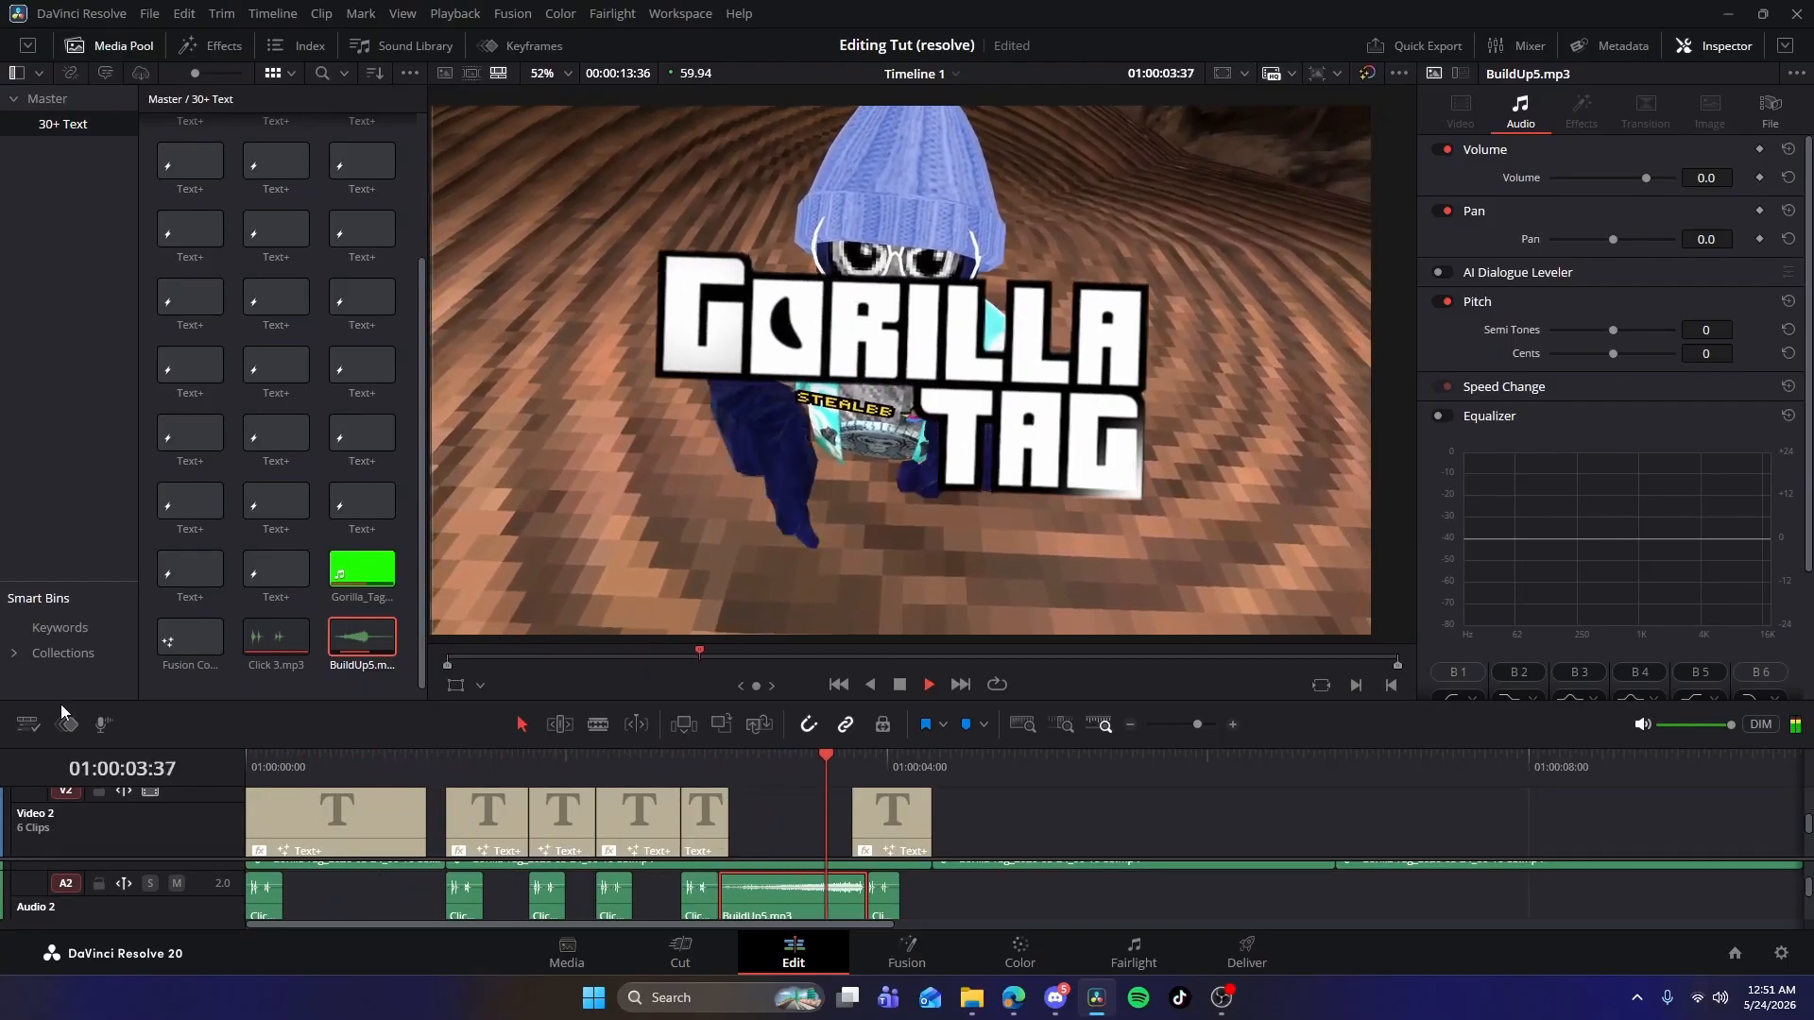
{"action": "key", "text": "space"}
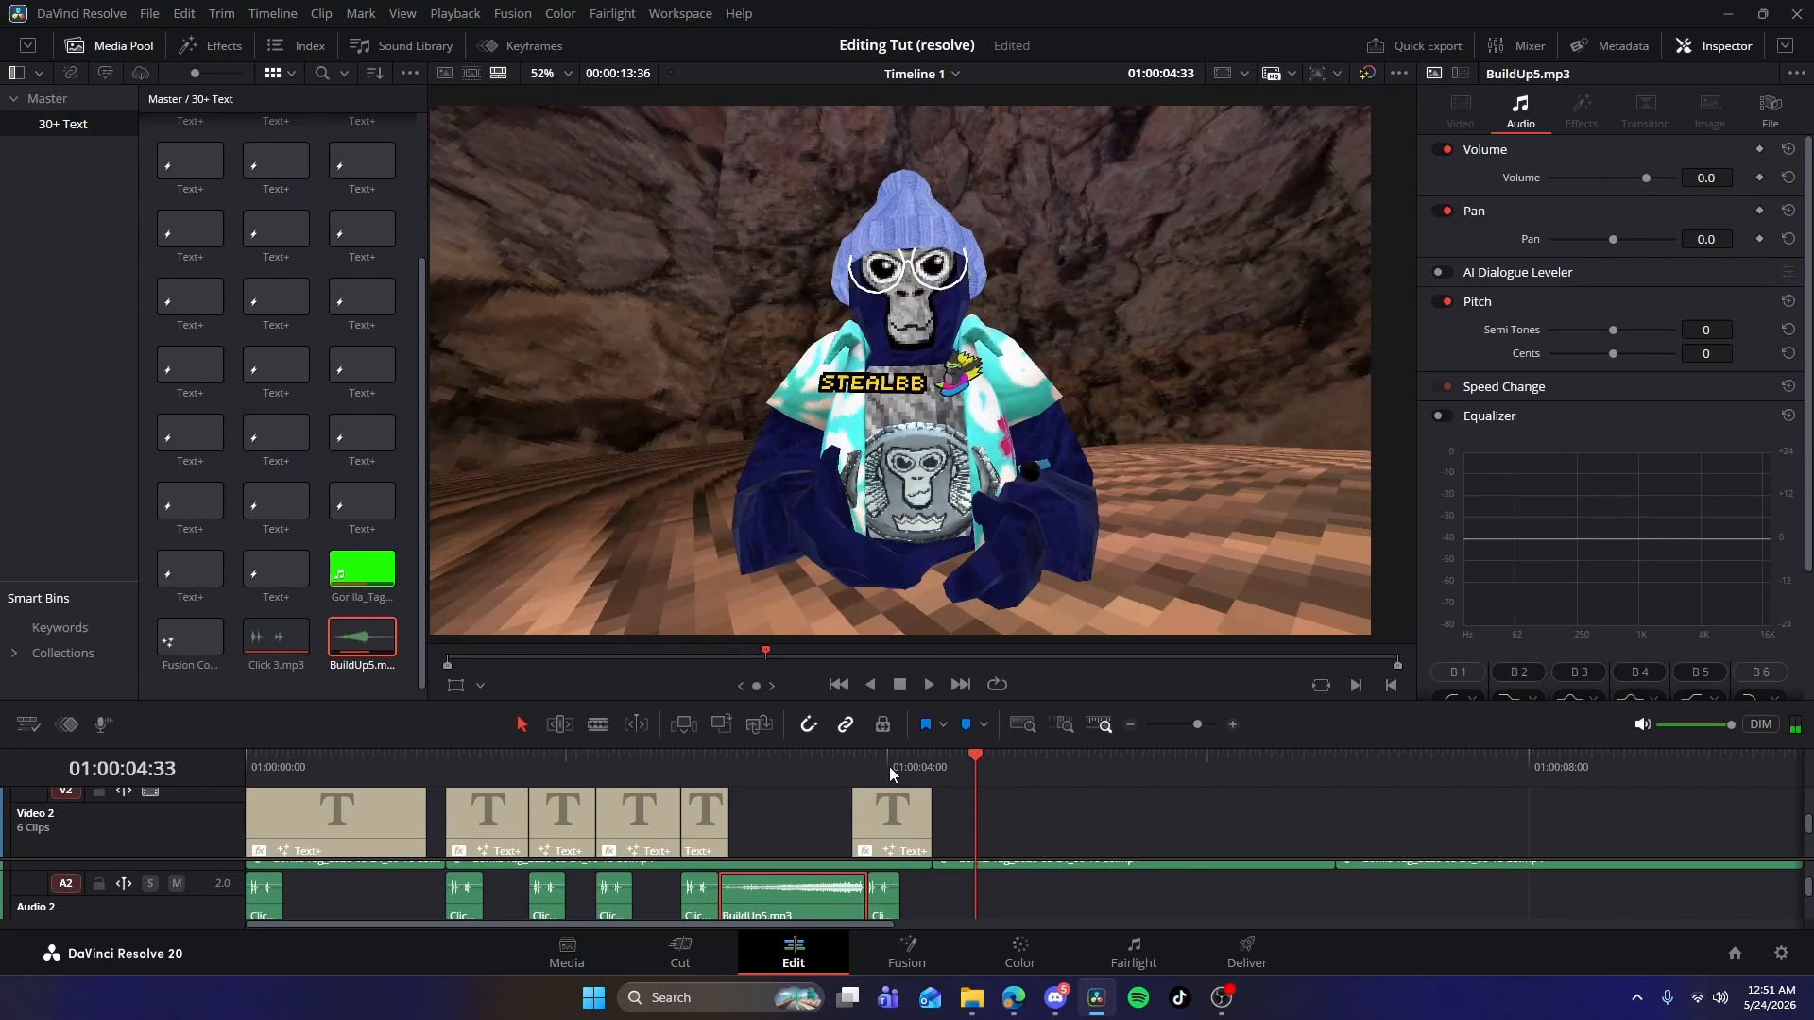
In File Explorer, go back to the StealGT Editing Pack and open its Music folder.
{"action": "mouse_move", "coordinate": [972, 1015]}
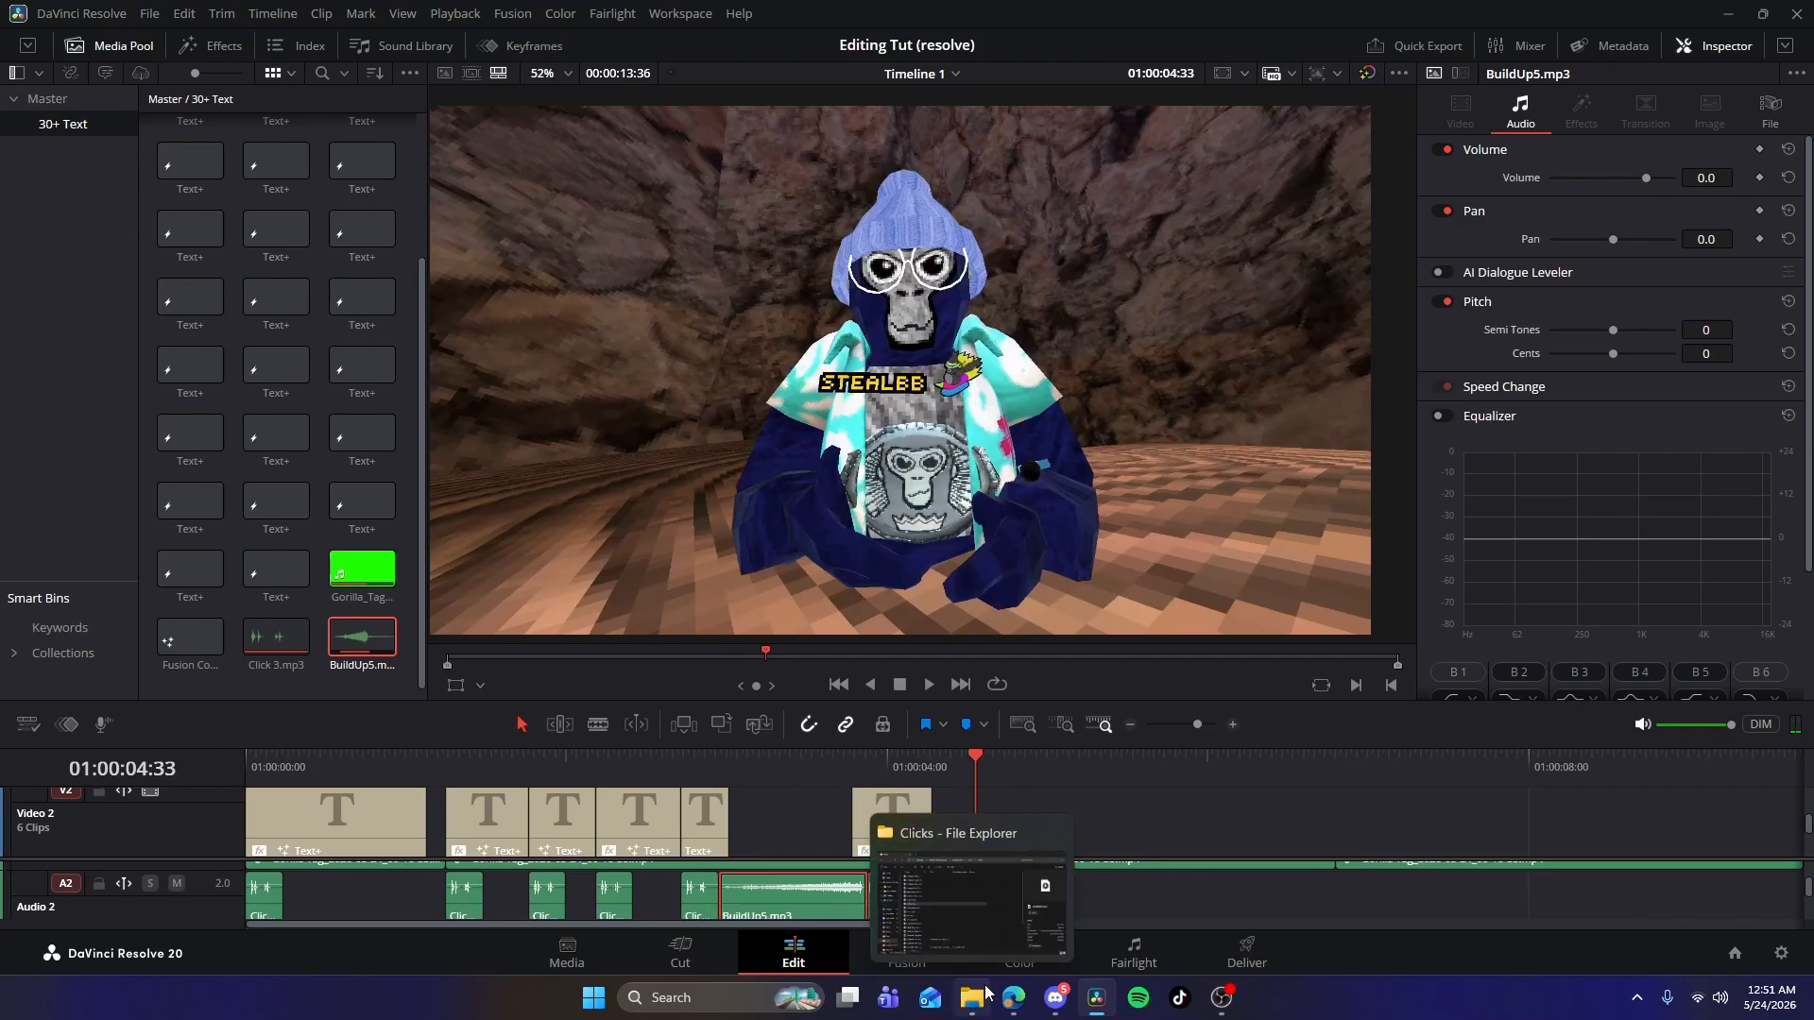
{"action": "left_click", "coordinate": [968, 1010]}
{"action": "left_click", "coordinate": [682, 160]}
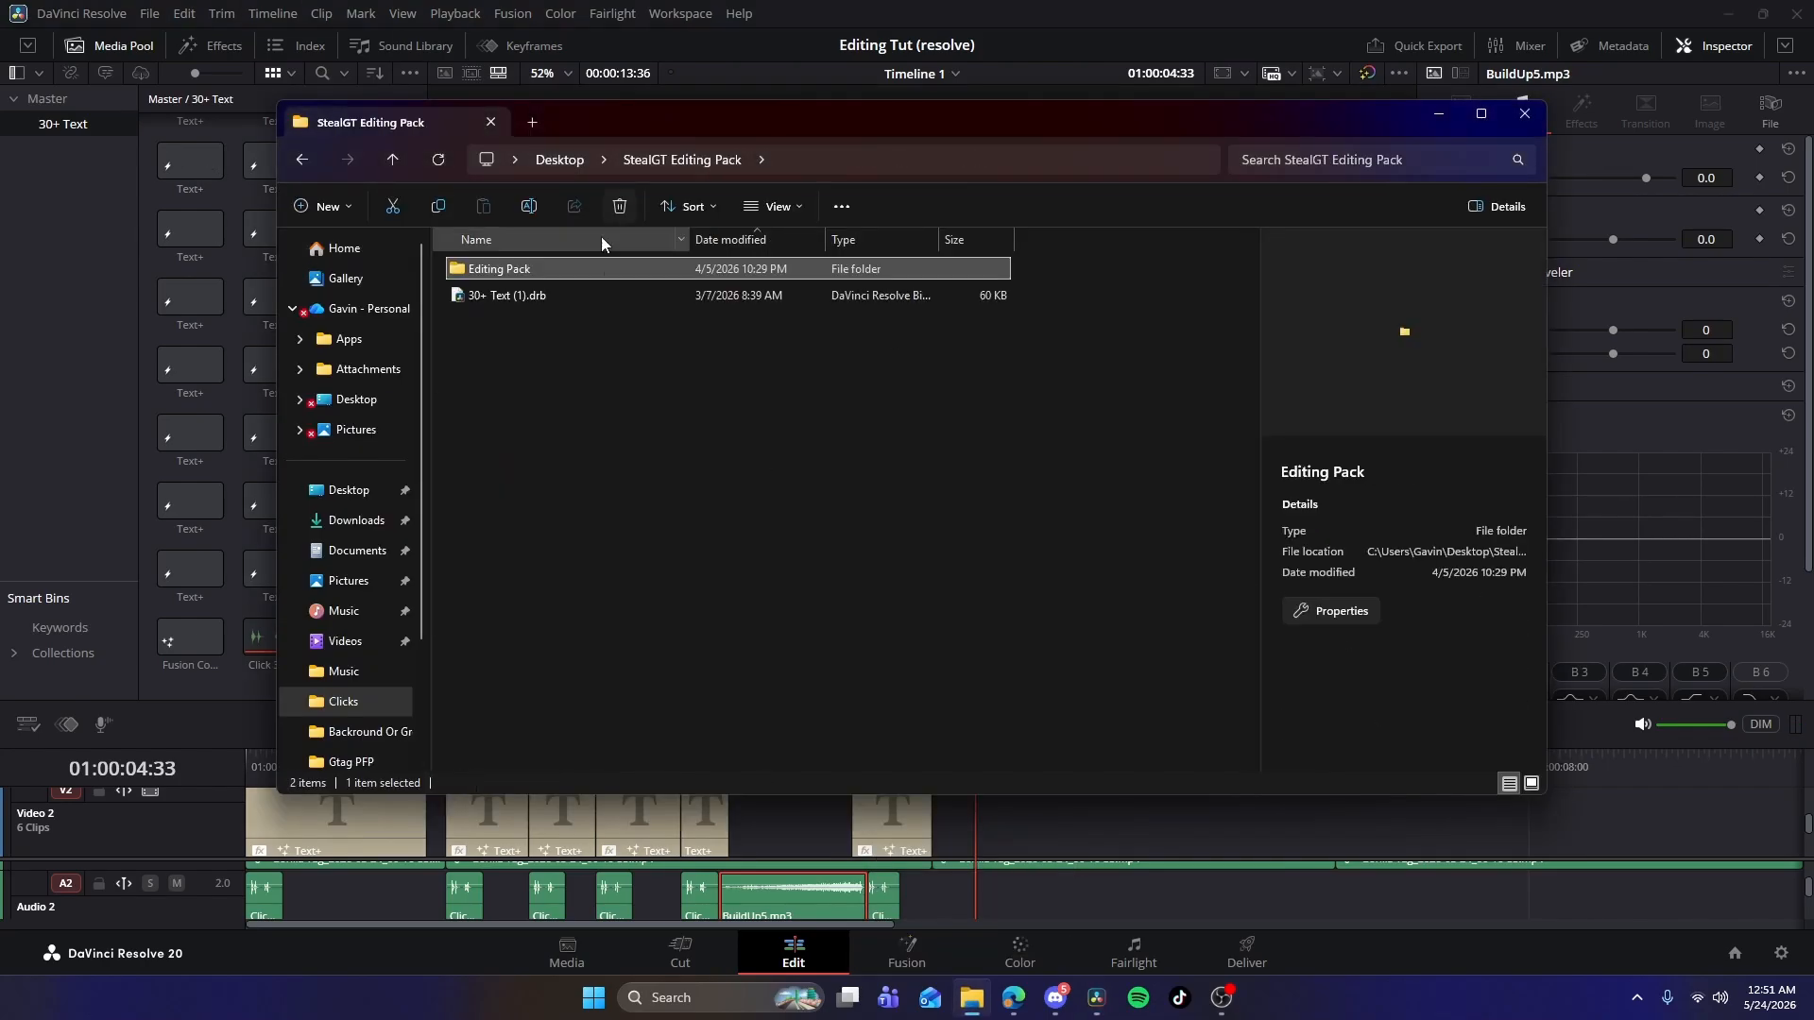
{"action": "double_click", "coordinate": [605, 273]}
{"action": "double_click", "coordinate": [515, 507]}
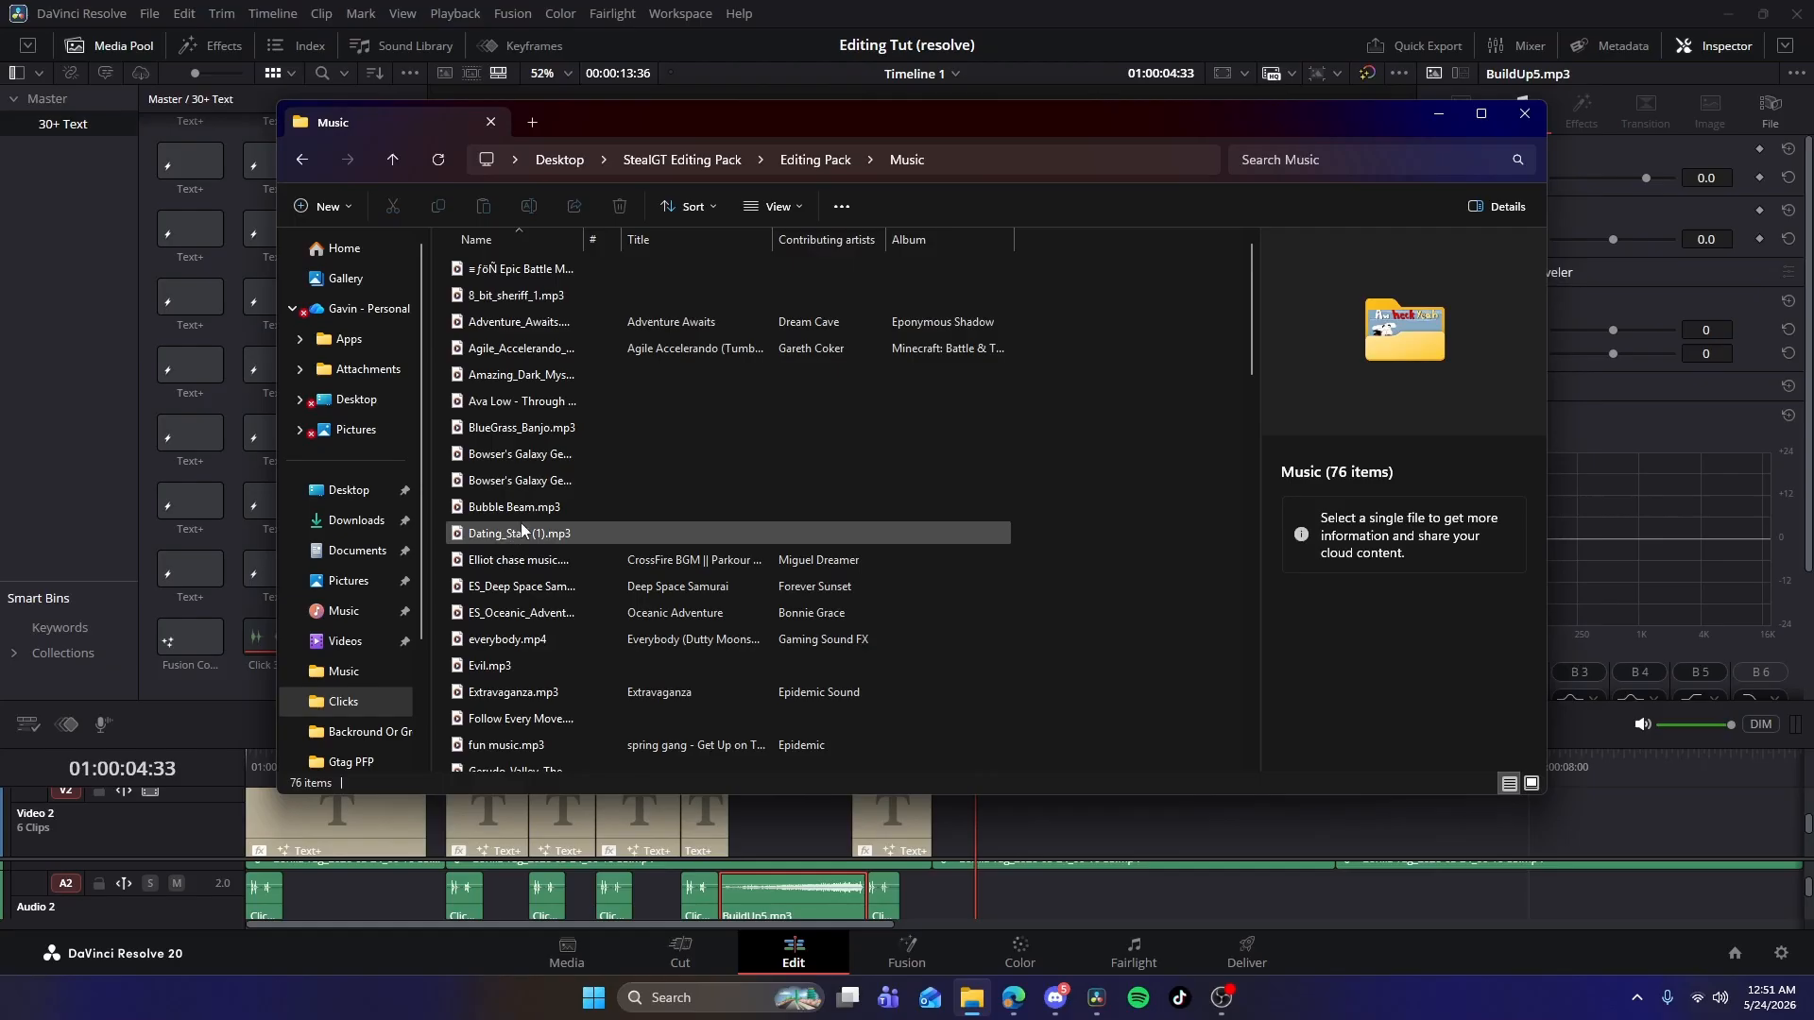
Preview Bubble Beam.mp3 and Dating_Start (1).mp3 from the Music folder.
{"action": "left_click", "coordinate": [538, 510]}
{"action": "double_click", "coordinate": [537, 510]}
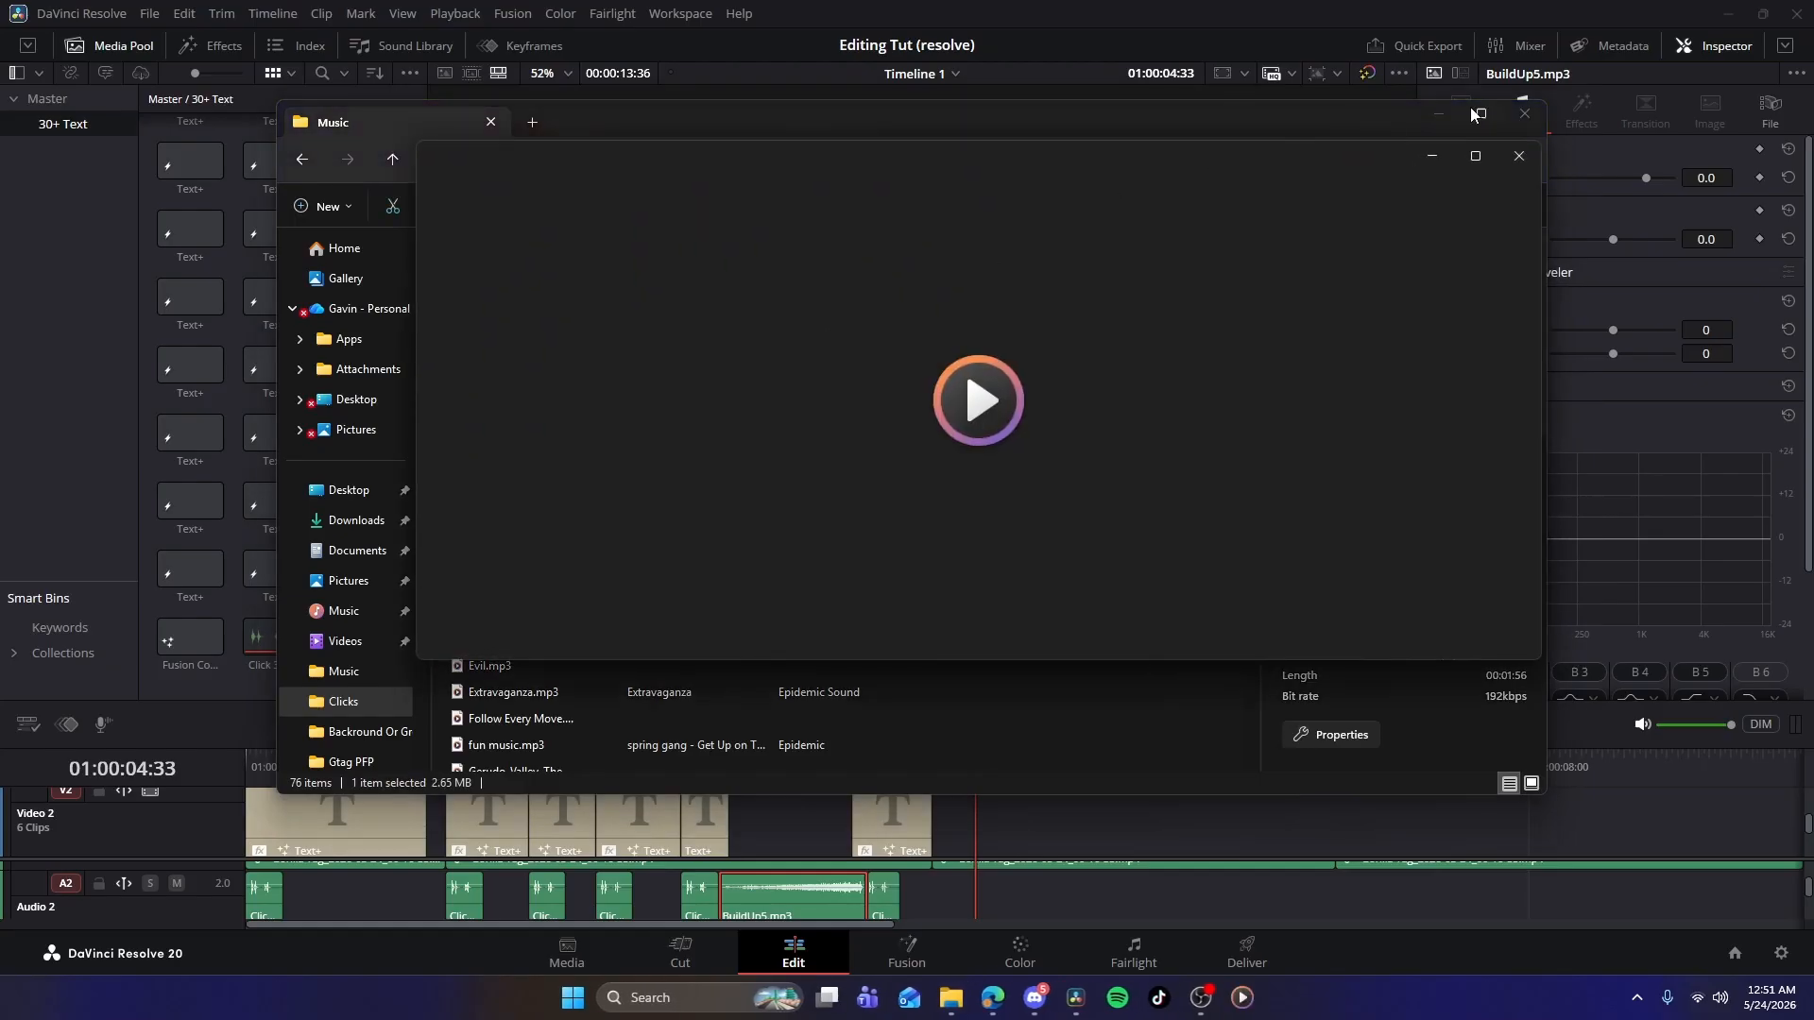
{"action": "left_click", "coordinate": [1518, 160]}
{"action": "double_click", "coordinate": [560, 533]}
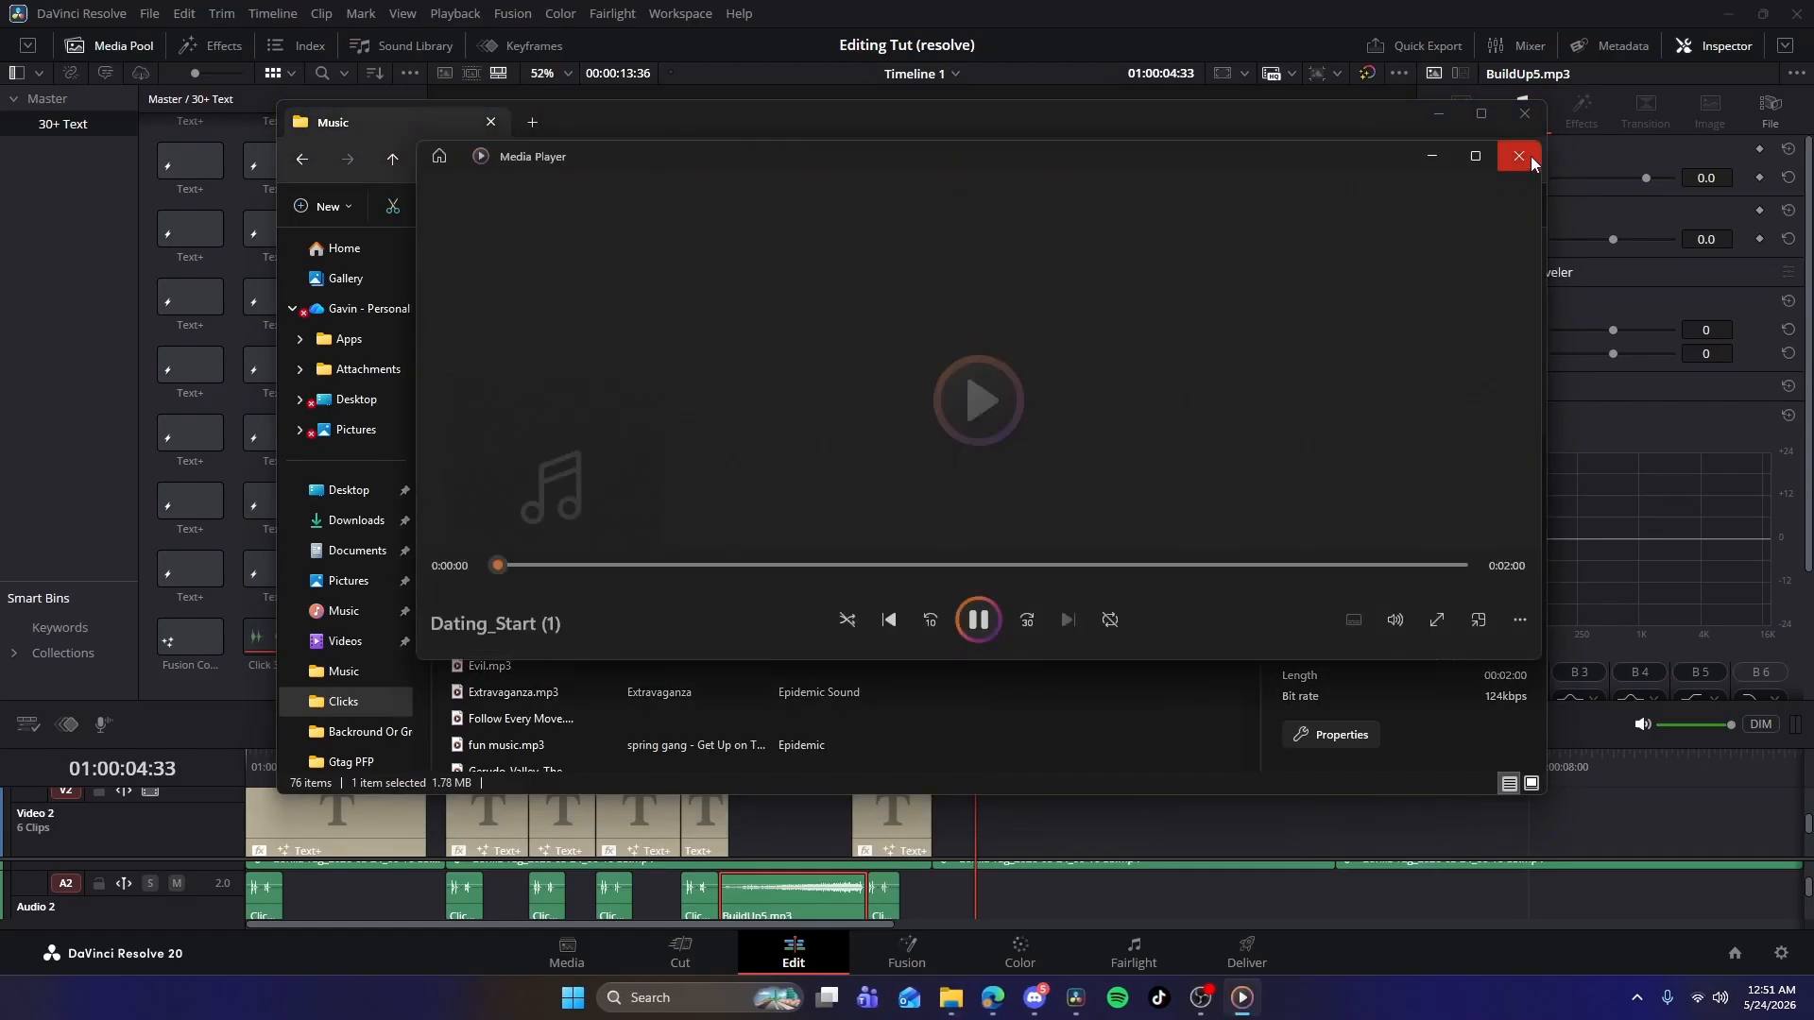
{"action": "left_click", "coordinate": [1521, 159]}
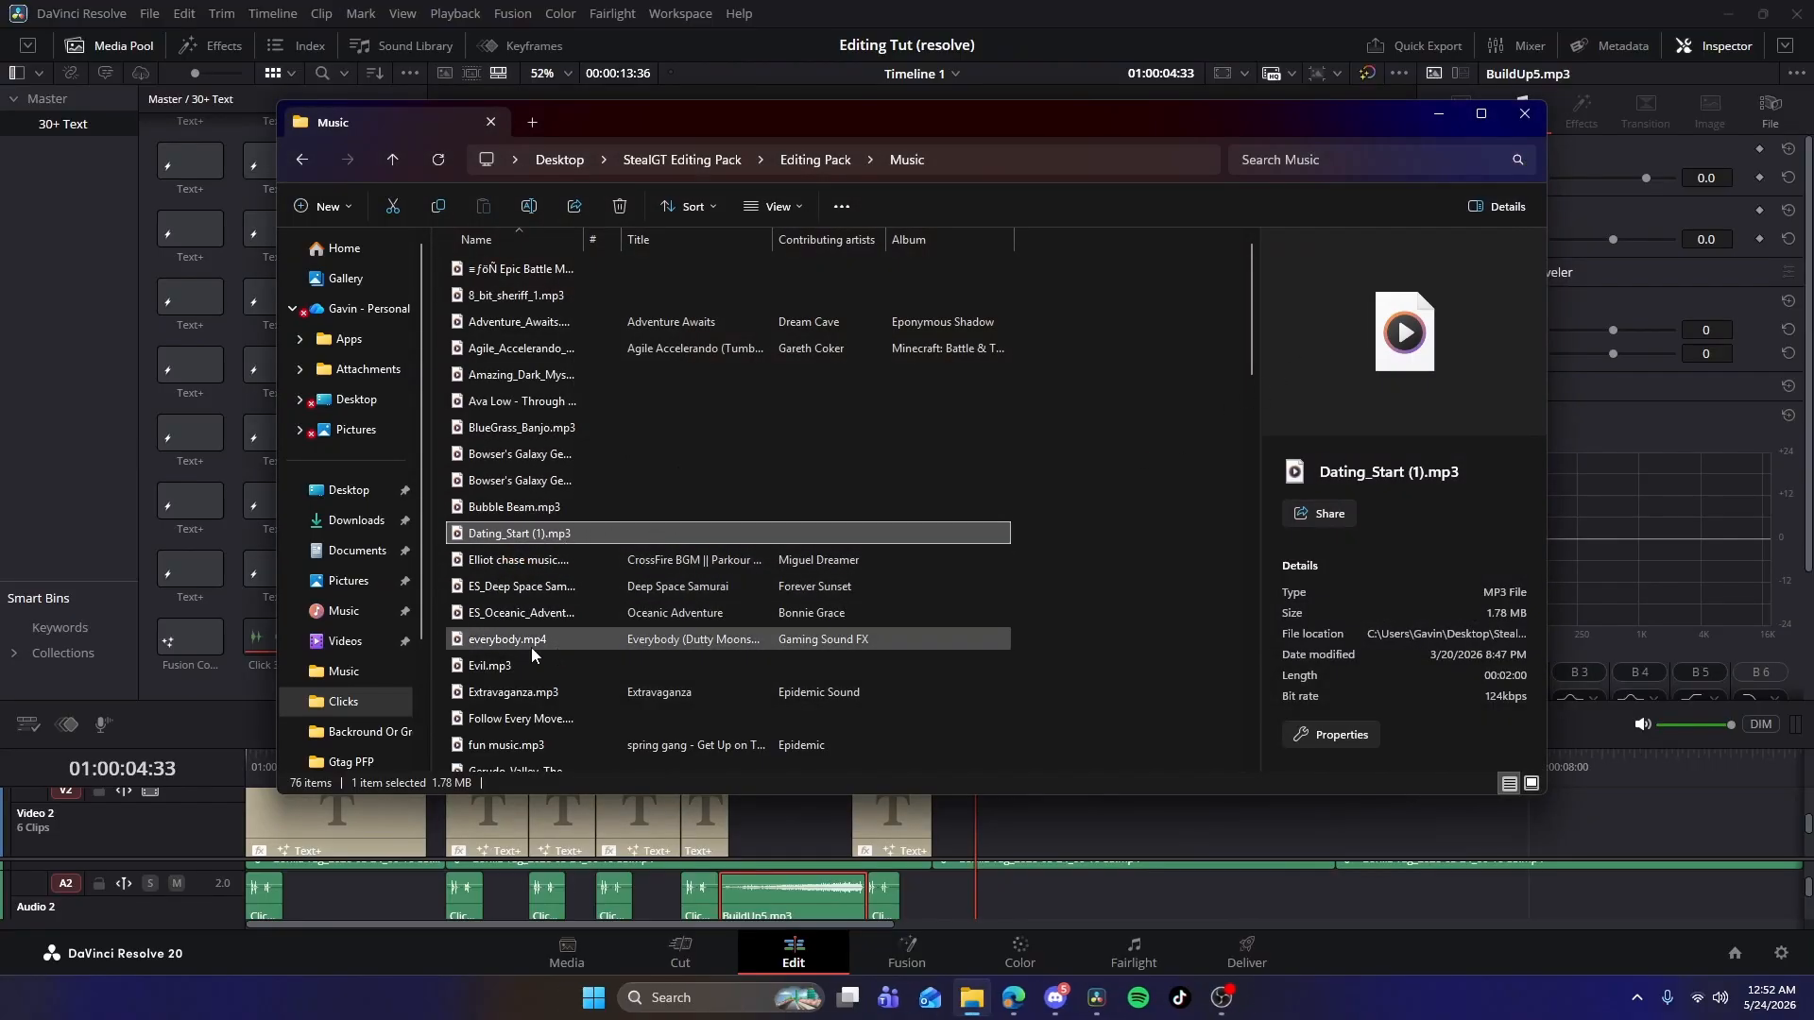
Preview Intro song.mp3 from the Music folder and add it to the third audio track, starting at the beginning of the timeline.
{"action": "scroll", "coordinate": [525, 652], "scroll_direction": "down", "scroll_amount": 3}
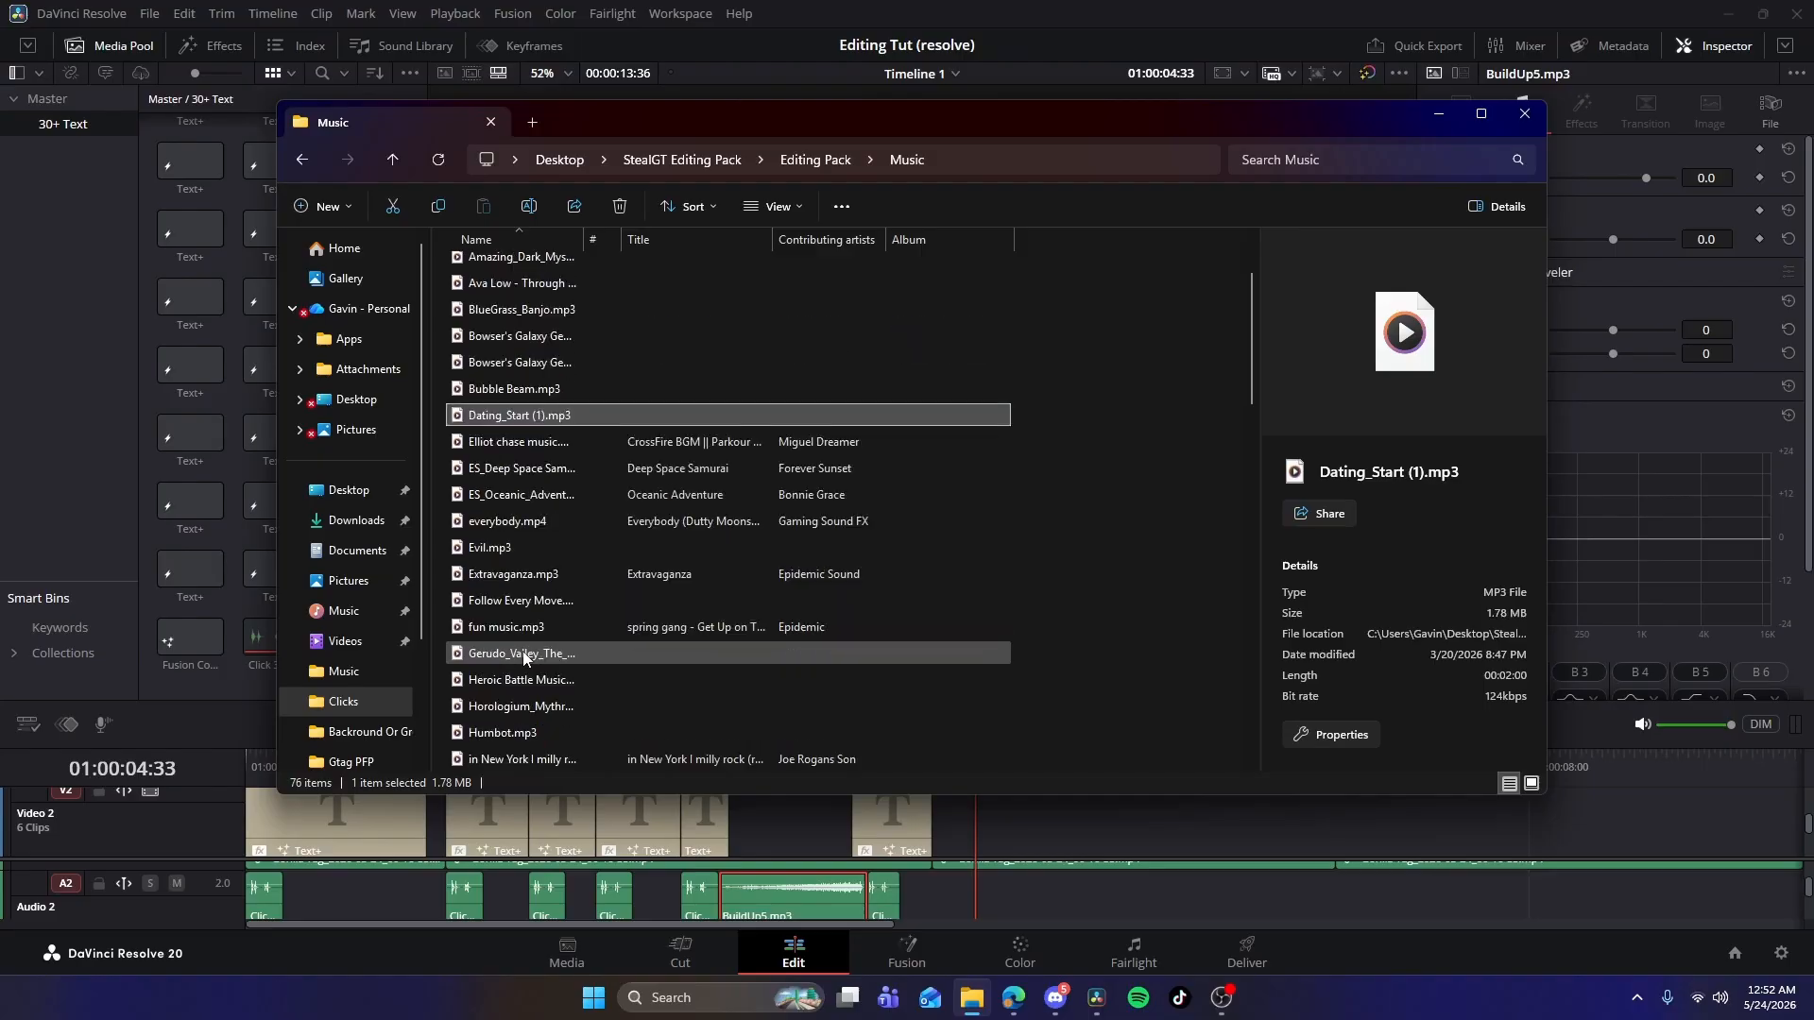
{"action": "scroll", "coordinate": [523, 679], "scroll_direction": "down", "scroll_amount": 5}
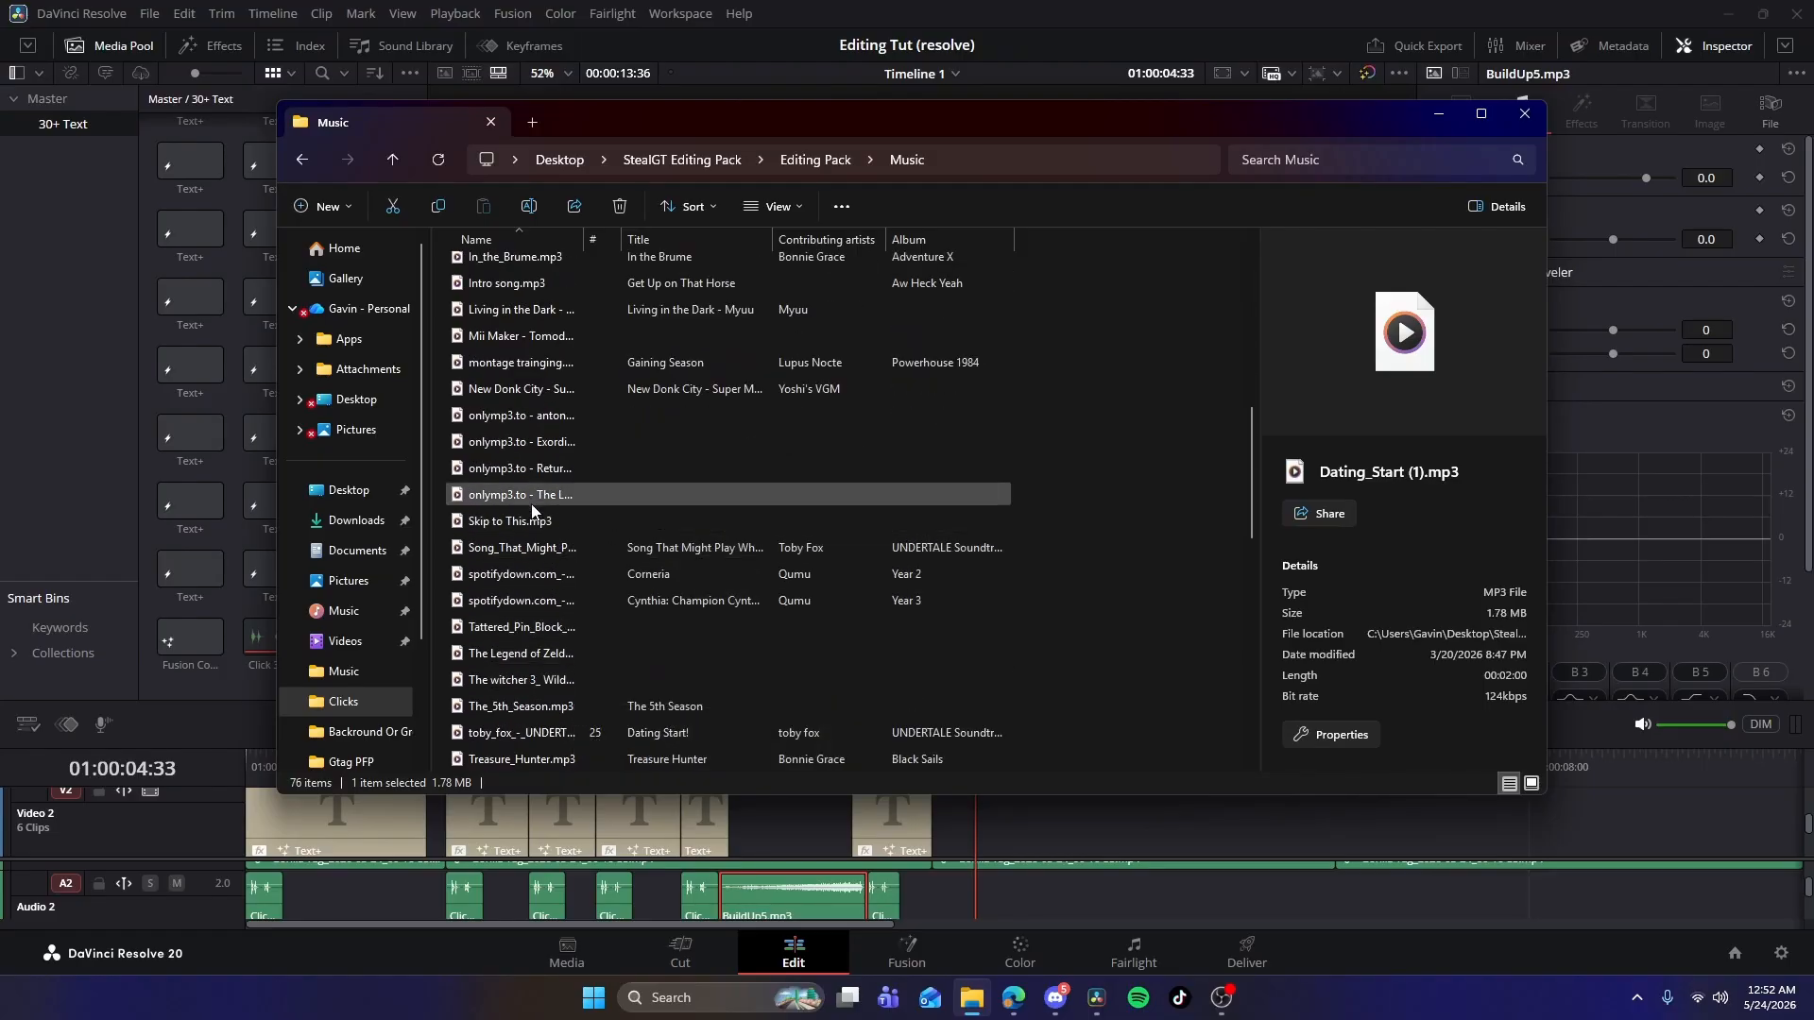
{"action": "left_click", "coordinate": [514, 288]}
{"action": "double_click", "coordinate": [514, 284]}
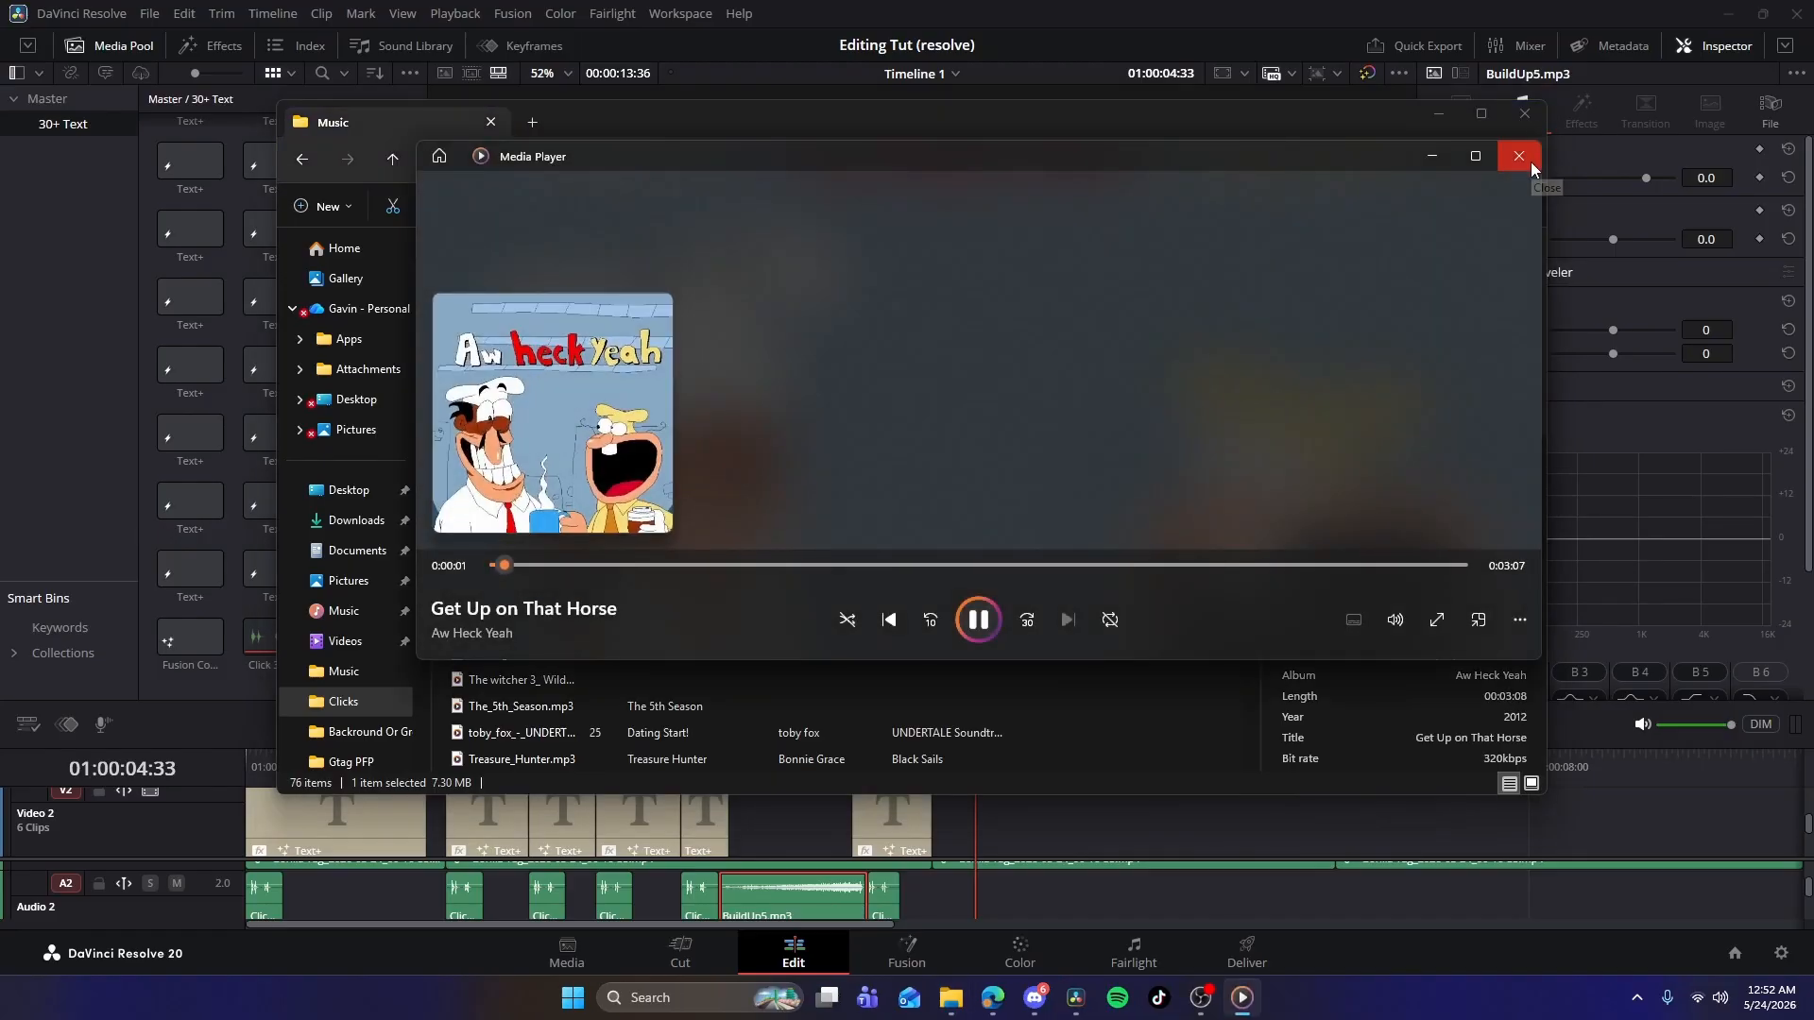
{"action": "left_click", "coordinate": [1530, 162]}
{"action": "left_click_drag", "start_coordinate": [529, 275], "coordinate": [1138, 888]}
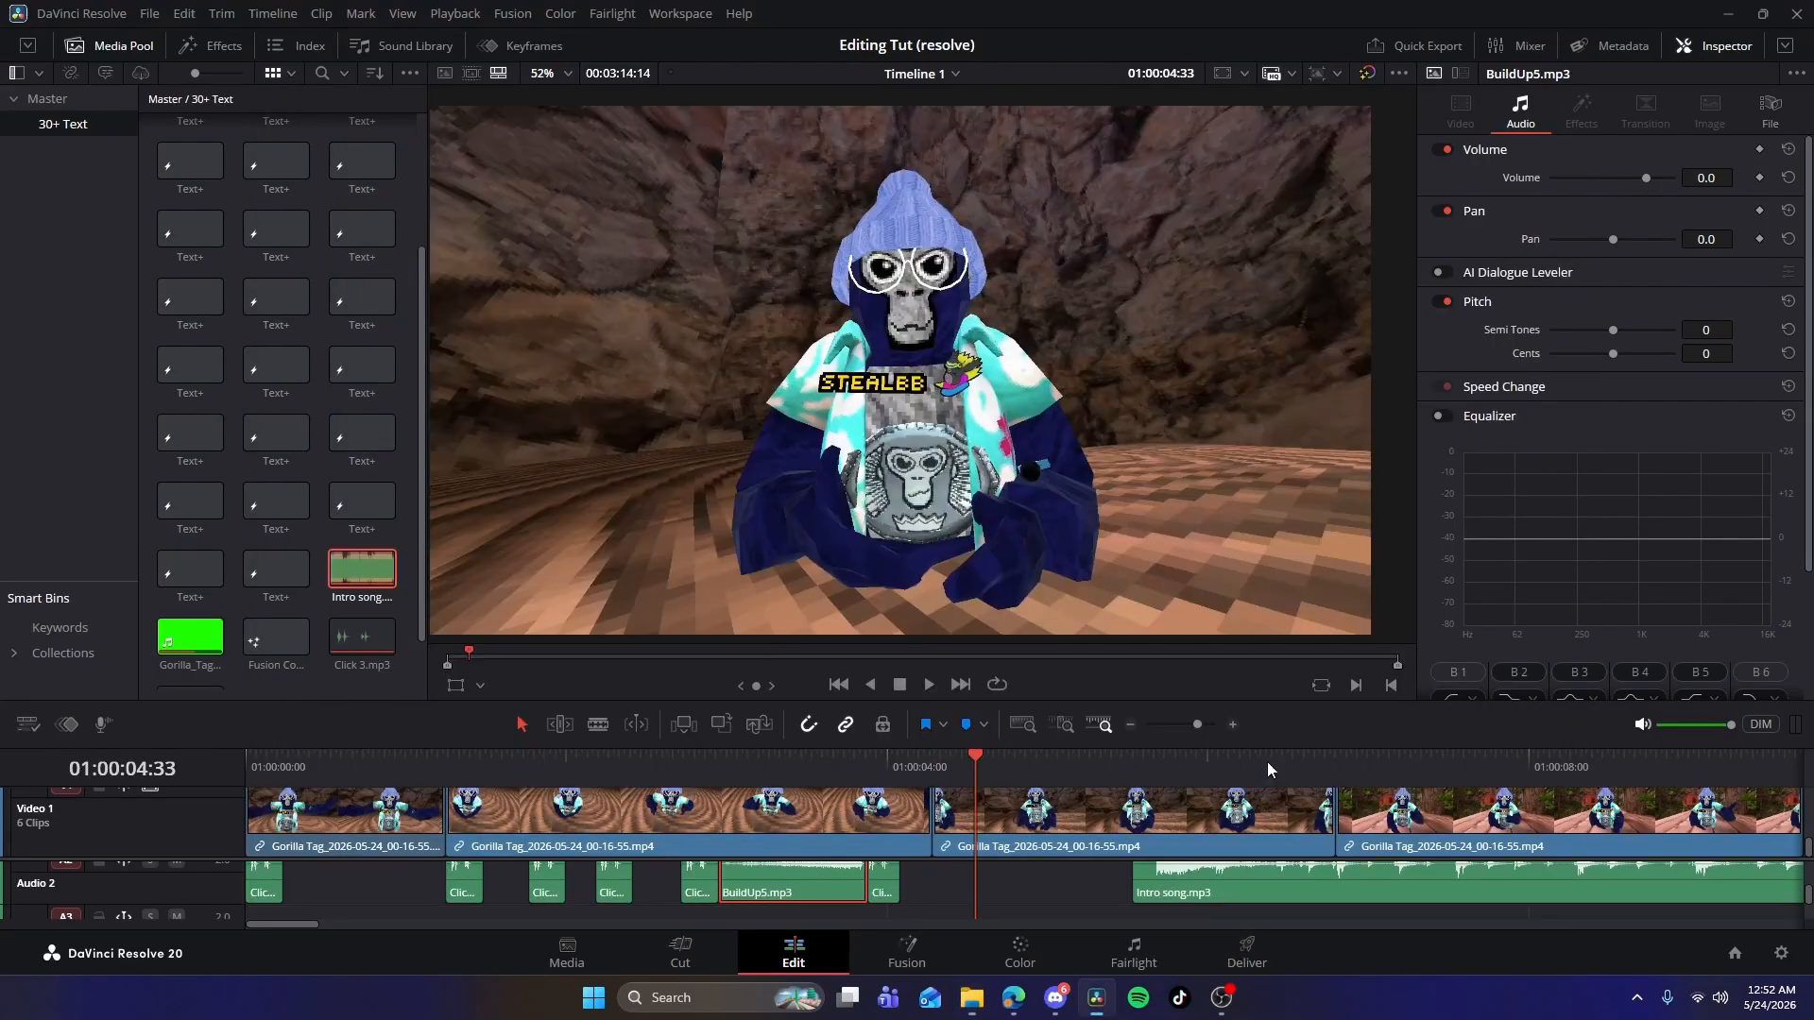
{"action": "left_click_drag", "start_coordinate": [1258, 901], "coordinate": [320, 905]}
Slightly lower the volume of the click sounds and the BuildUp5.mp3 clip on the second audio track.
{"action": "scroll", "coordinate": [756, 895], "scroll_direction": "up", "scroll_amount": 2}
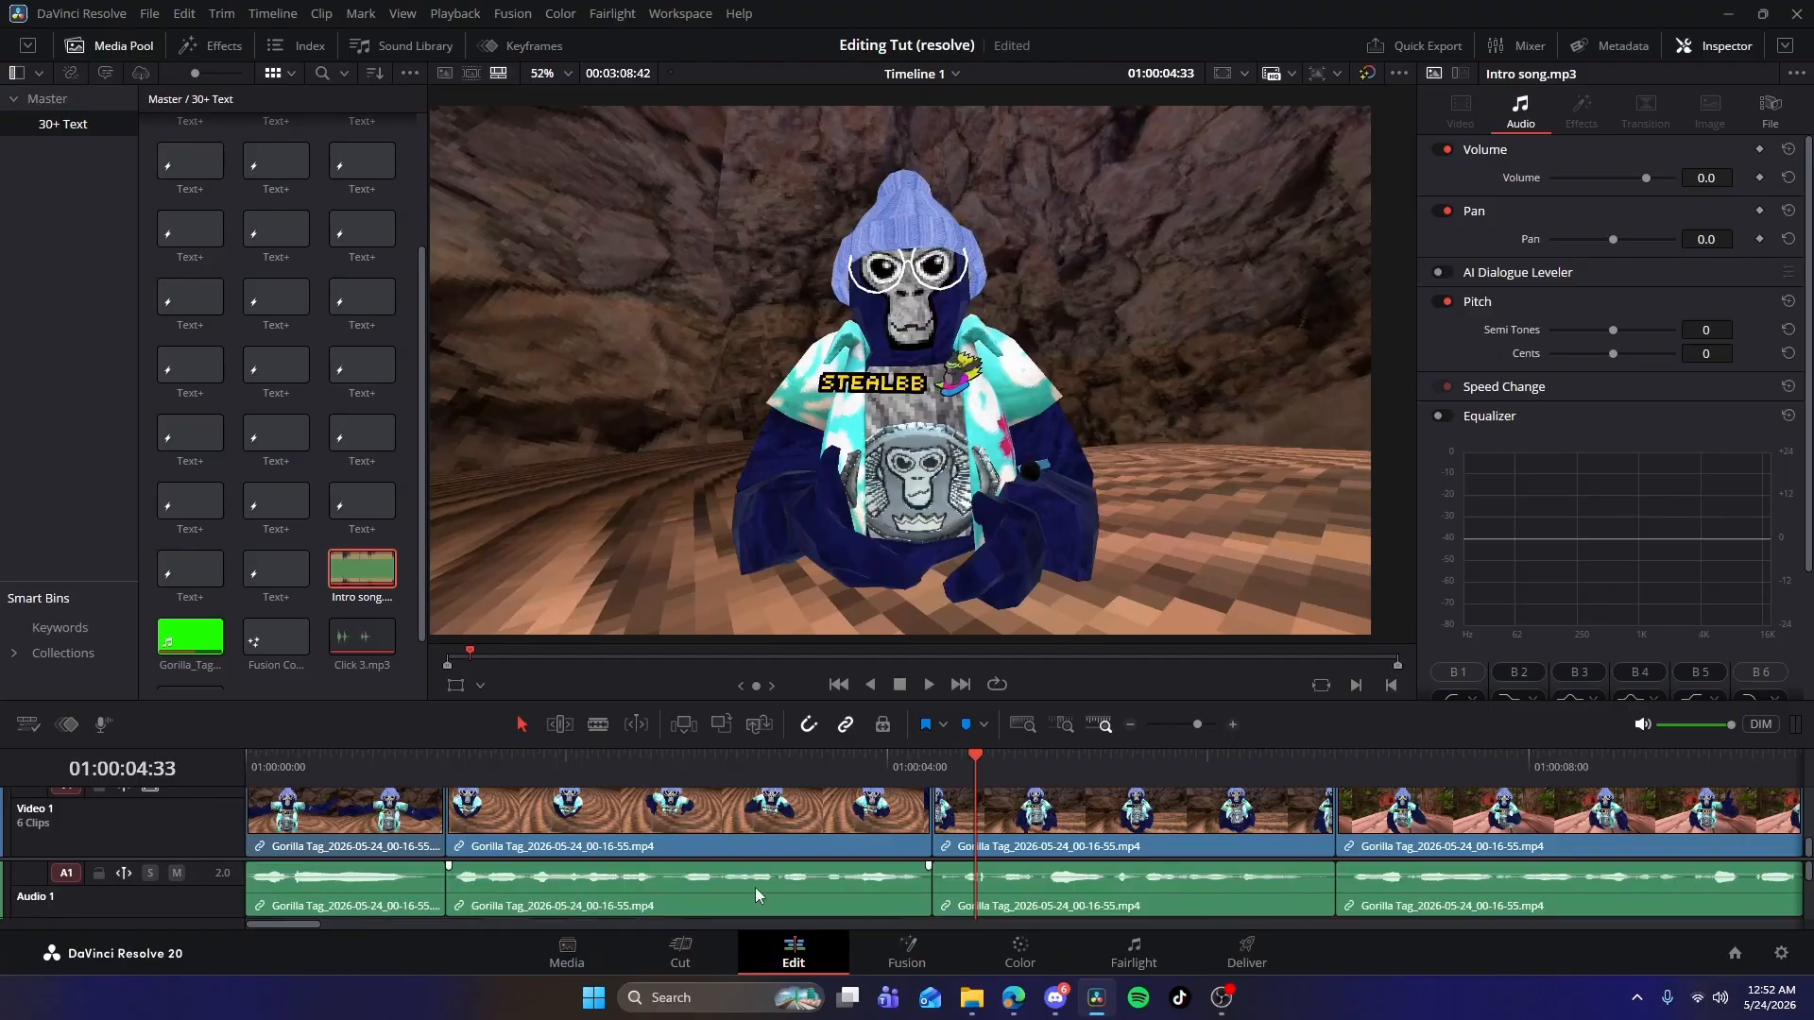
{"action": "left_click_drag", "start_coordinate": [1809, 883], "coordinate": [1809, 901]}
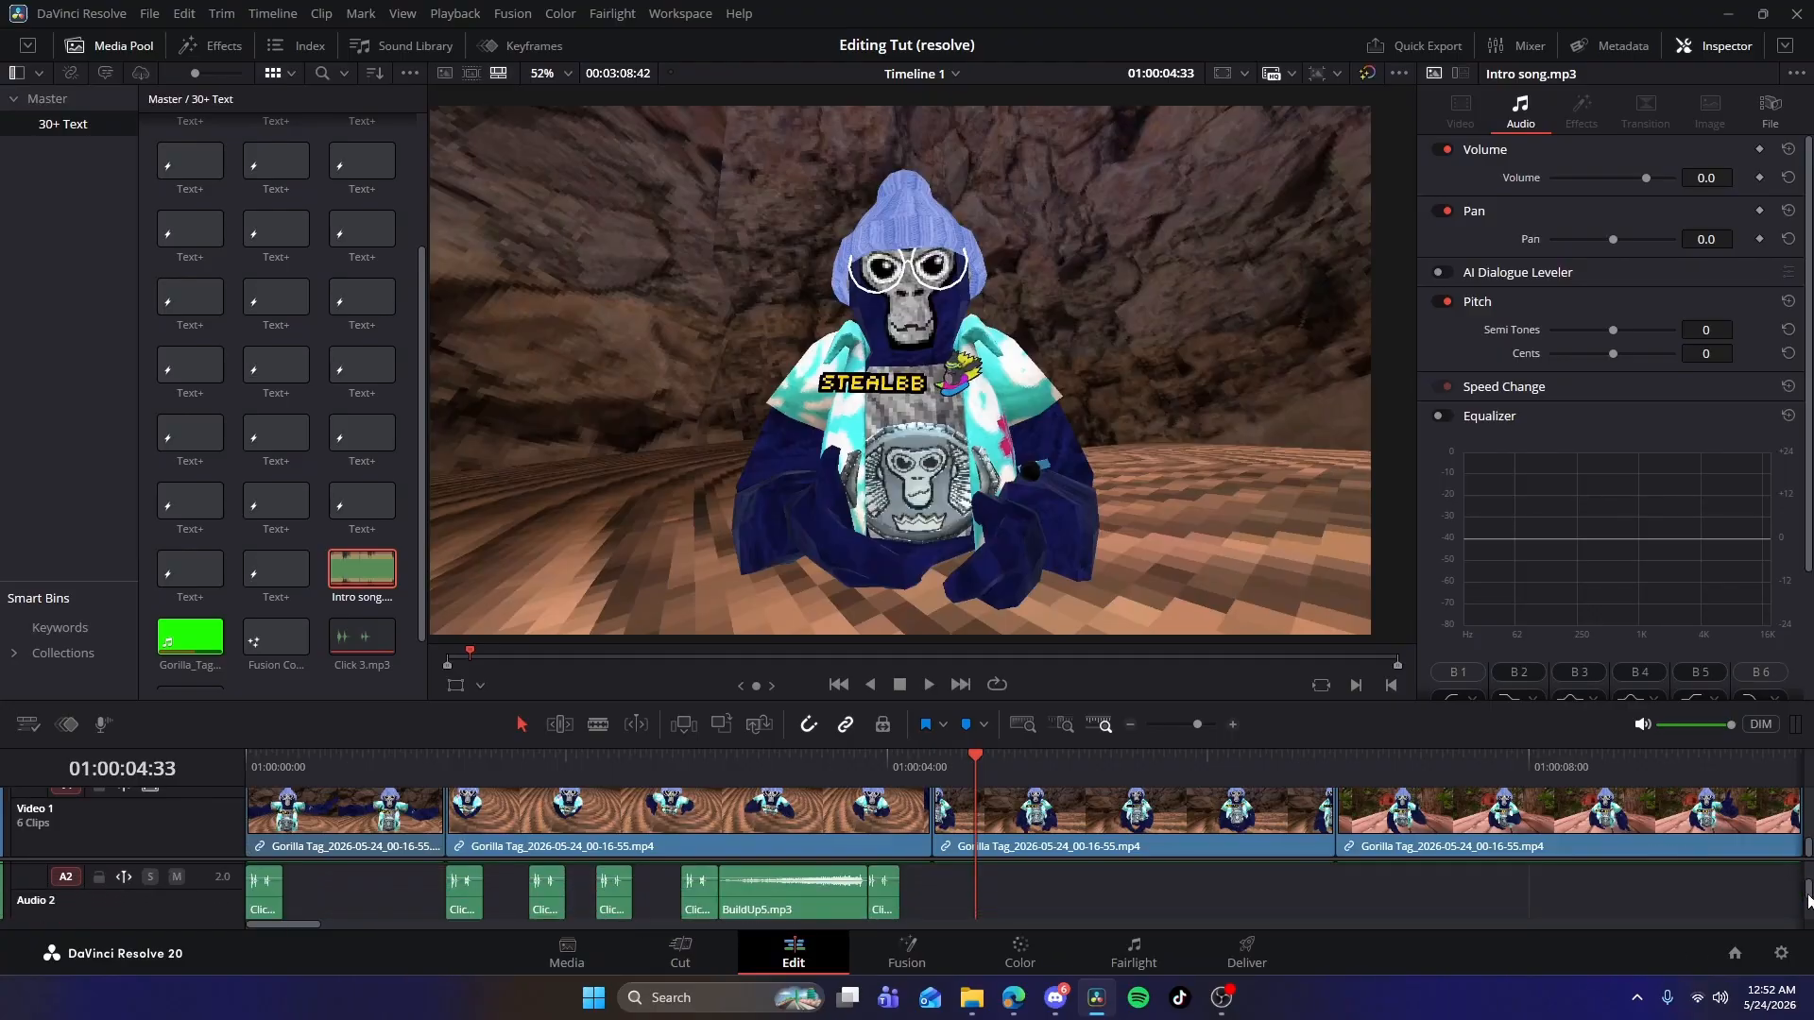
{"action": "left_click_drag", "start_coordinate": [267, 880], "coordinate": [266, 879]}
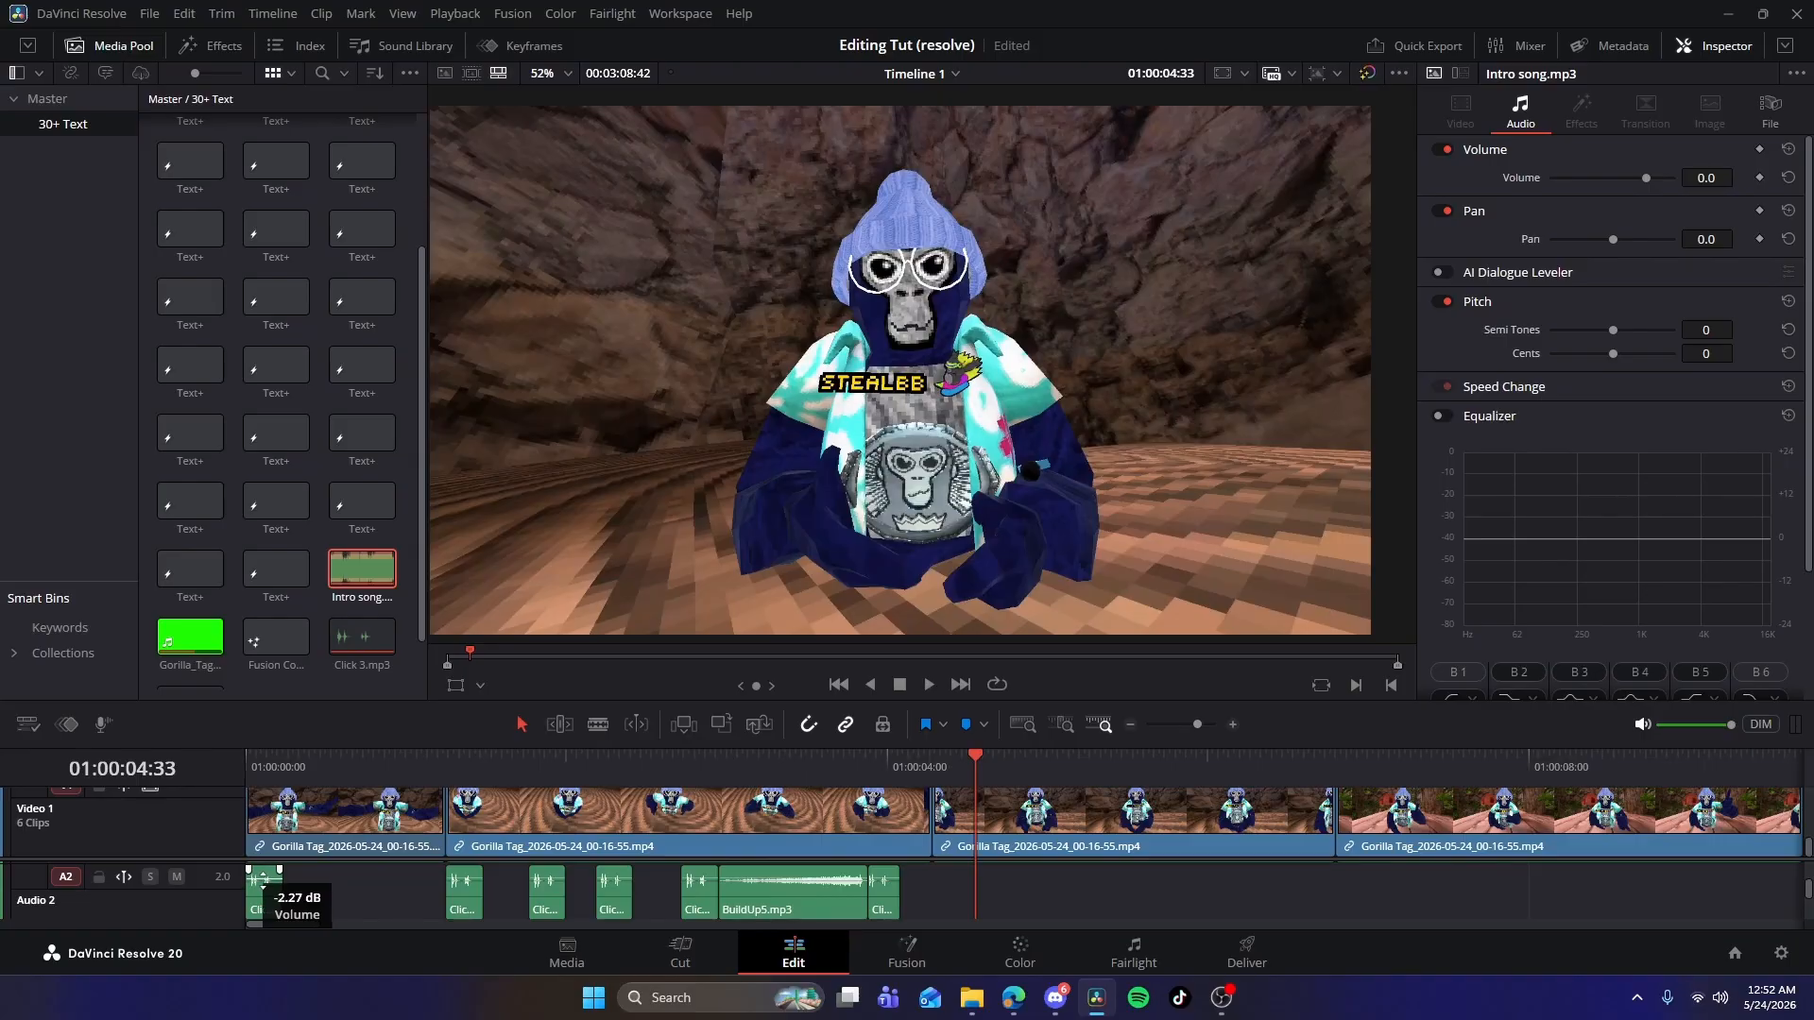
{"action": "left_click_drag", "start_coordinate": [264, 879], "coordinate": [264, 880]}
{"action": "left_click_drag", "start_coordinate": [464, 878], "coordinate": [464, 880]}
{"action": "left_click_drag", "start_coordinate": [611, 879], "coordinate": [611, 880]}
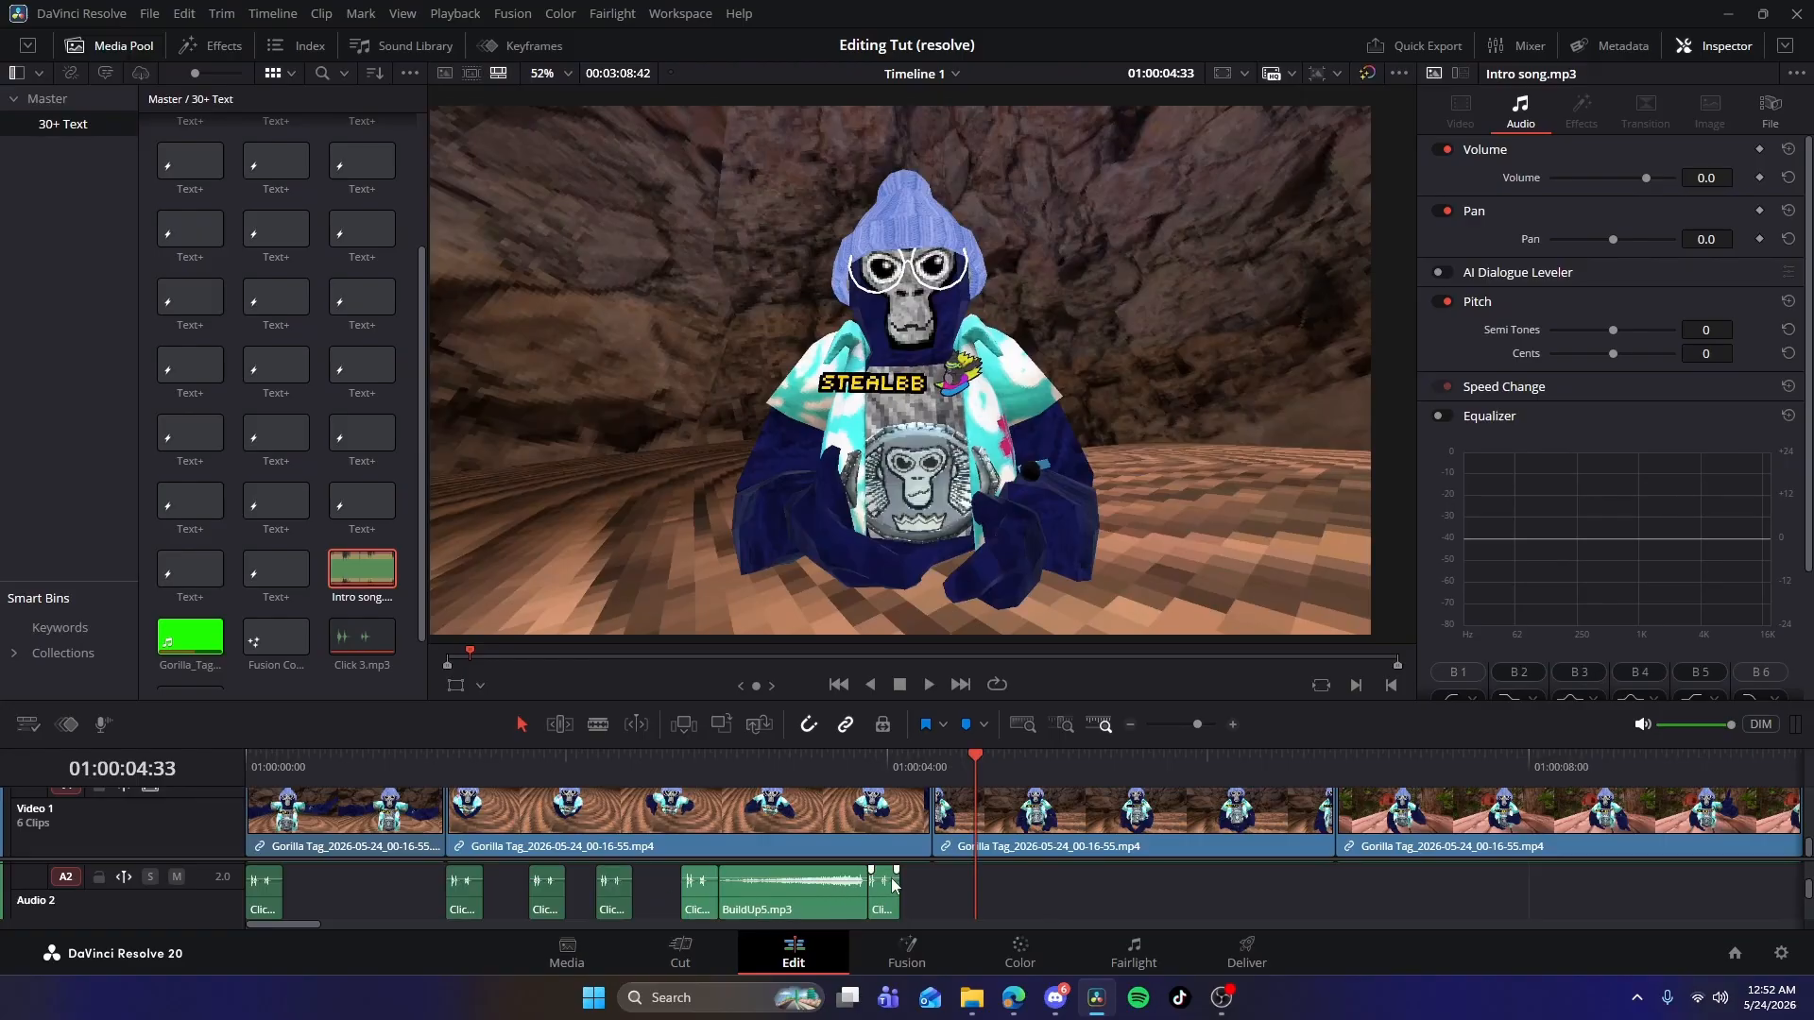
{"action": "left_click_drag", "start_coordinate": [885, 878], "coordinate": [885, 880]}
{"action": "left_click_drag", "start_coordinate": [772, 878], "coordinate": [772, 881]}
Lower Intro song.mp3 on the third audio track to about -13.6 dB, checking the level by playing the timeline from the start.
{"action": "key", "text": "space"}
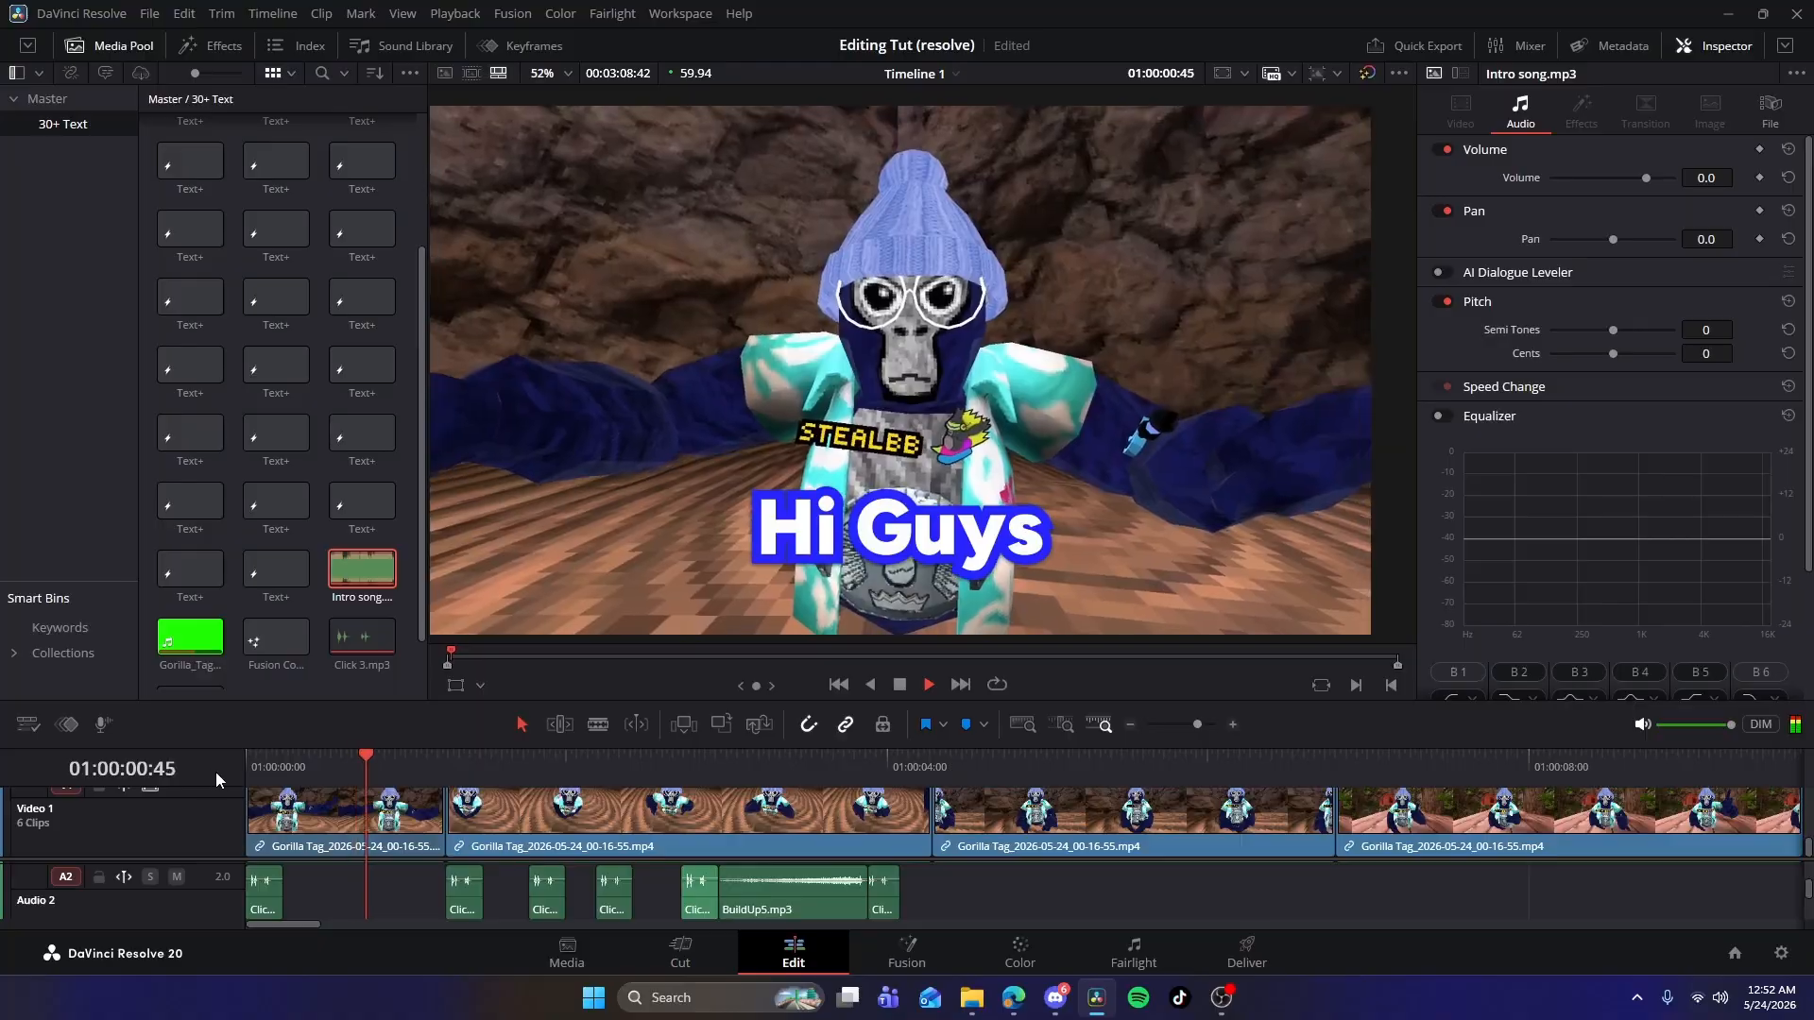
{"action": "scroll", "coordinate": [542, 892], "scroll_direction": "down", "scroll_amount": 1}
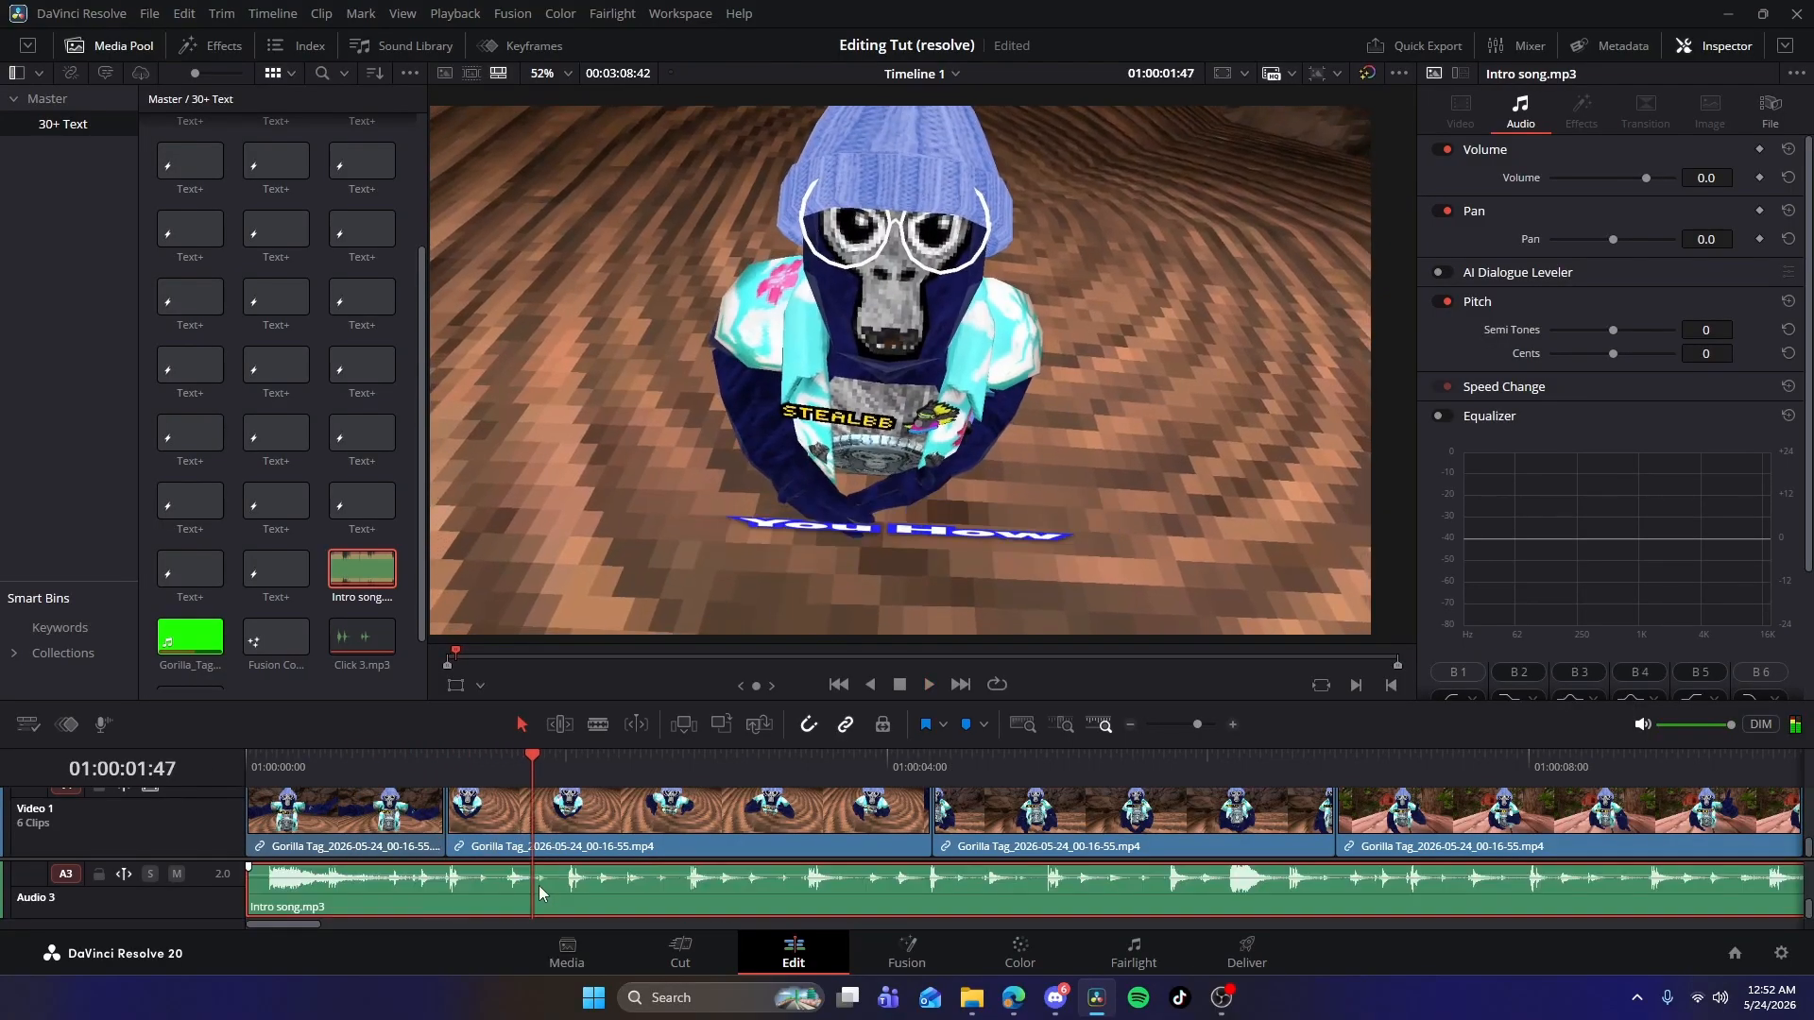
{"action": "left_click_drag", "start_coordinate": [518, 876], "coordinate": [505, 880]}
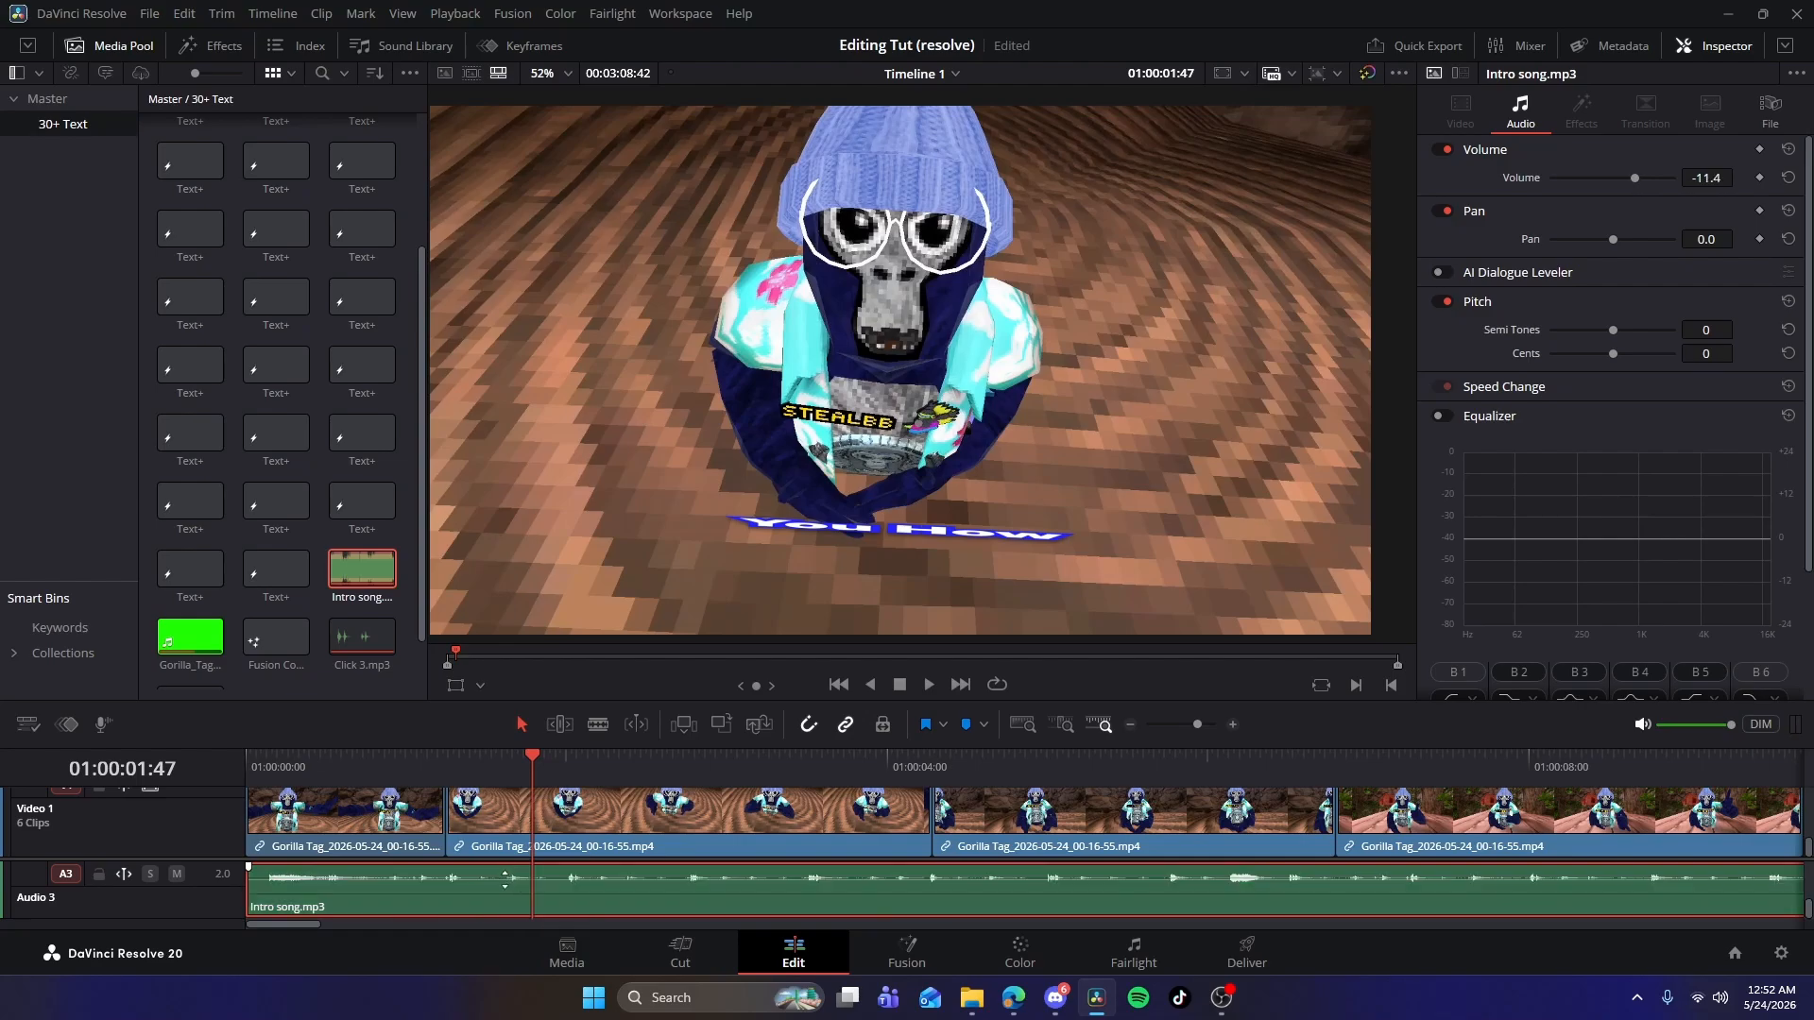
{"action": "left_click_drag", "start_coordinate": [248, 757], "coordinate": [235, 761]}
{"action": "key", "text": "space"}
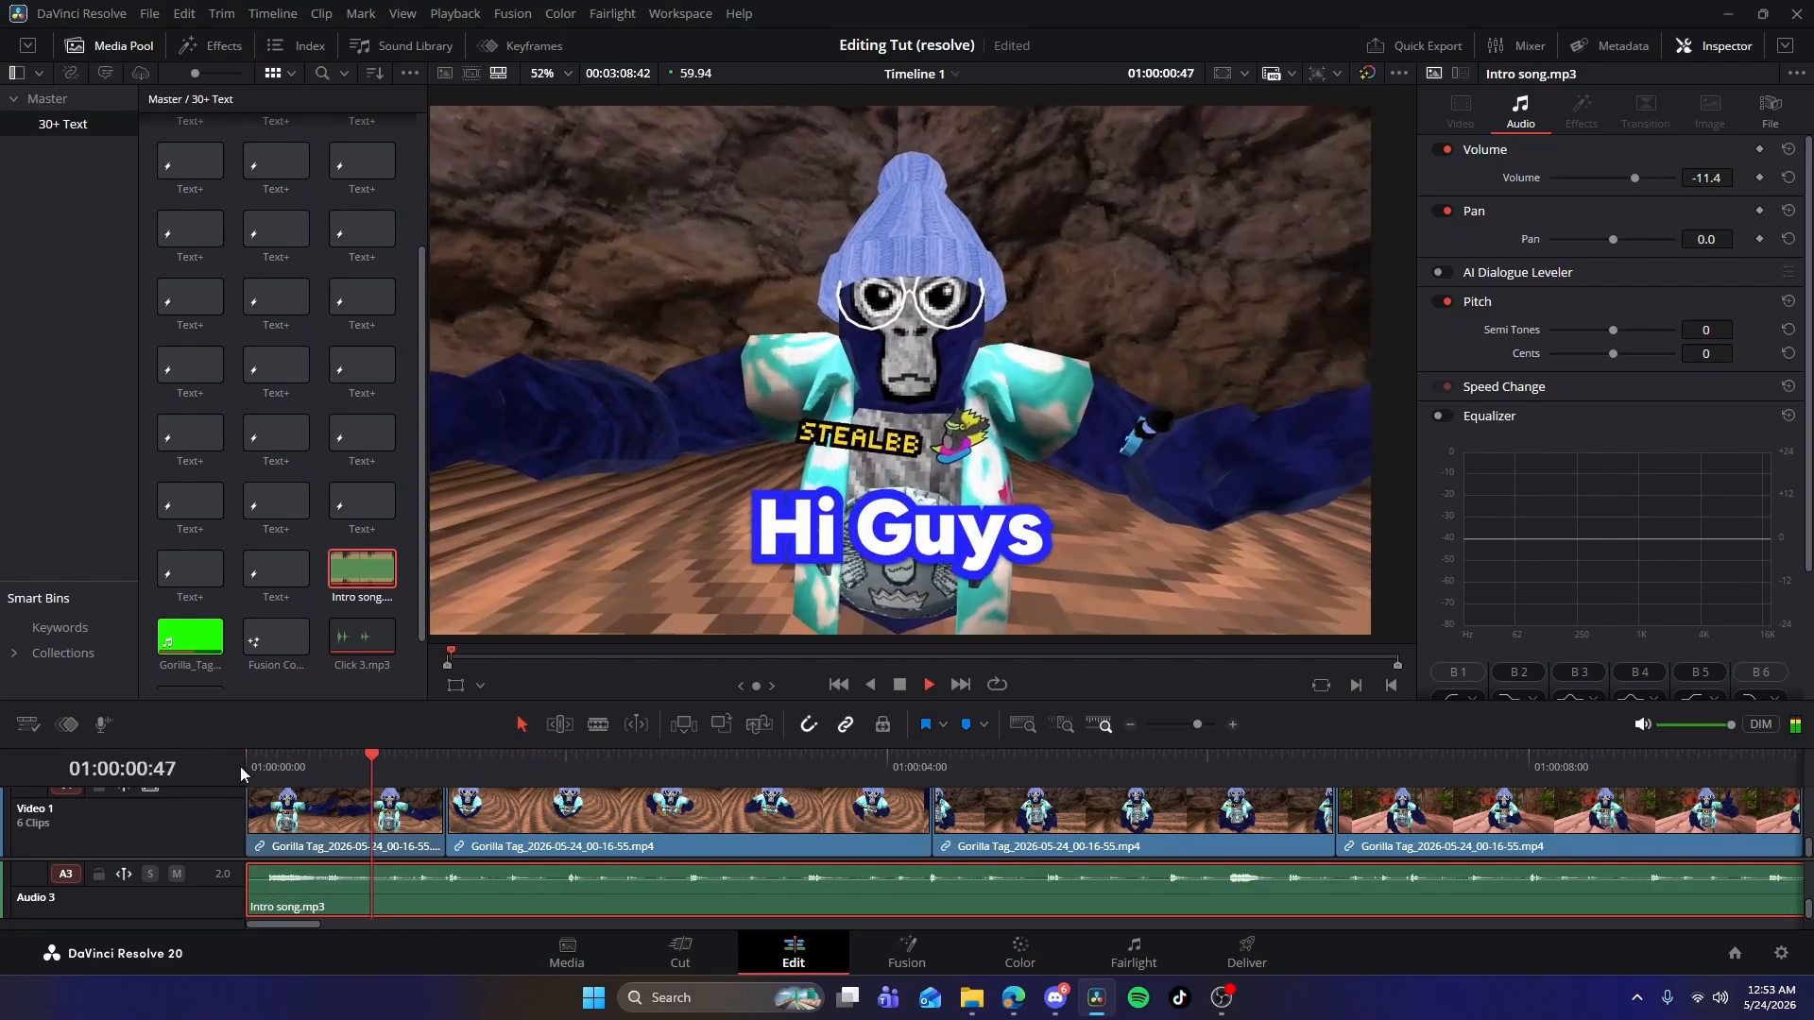
{"action": "left_click_drag", "start_coordinate": [469, 879], "coordinate": [469, 881]}
{"action": "left_click_drag", "start_coordinate": [472, 757], "coordinate": [111, 748]}
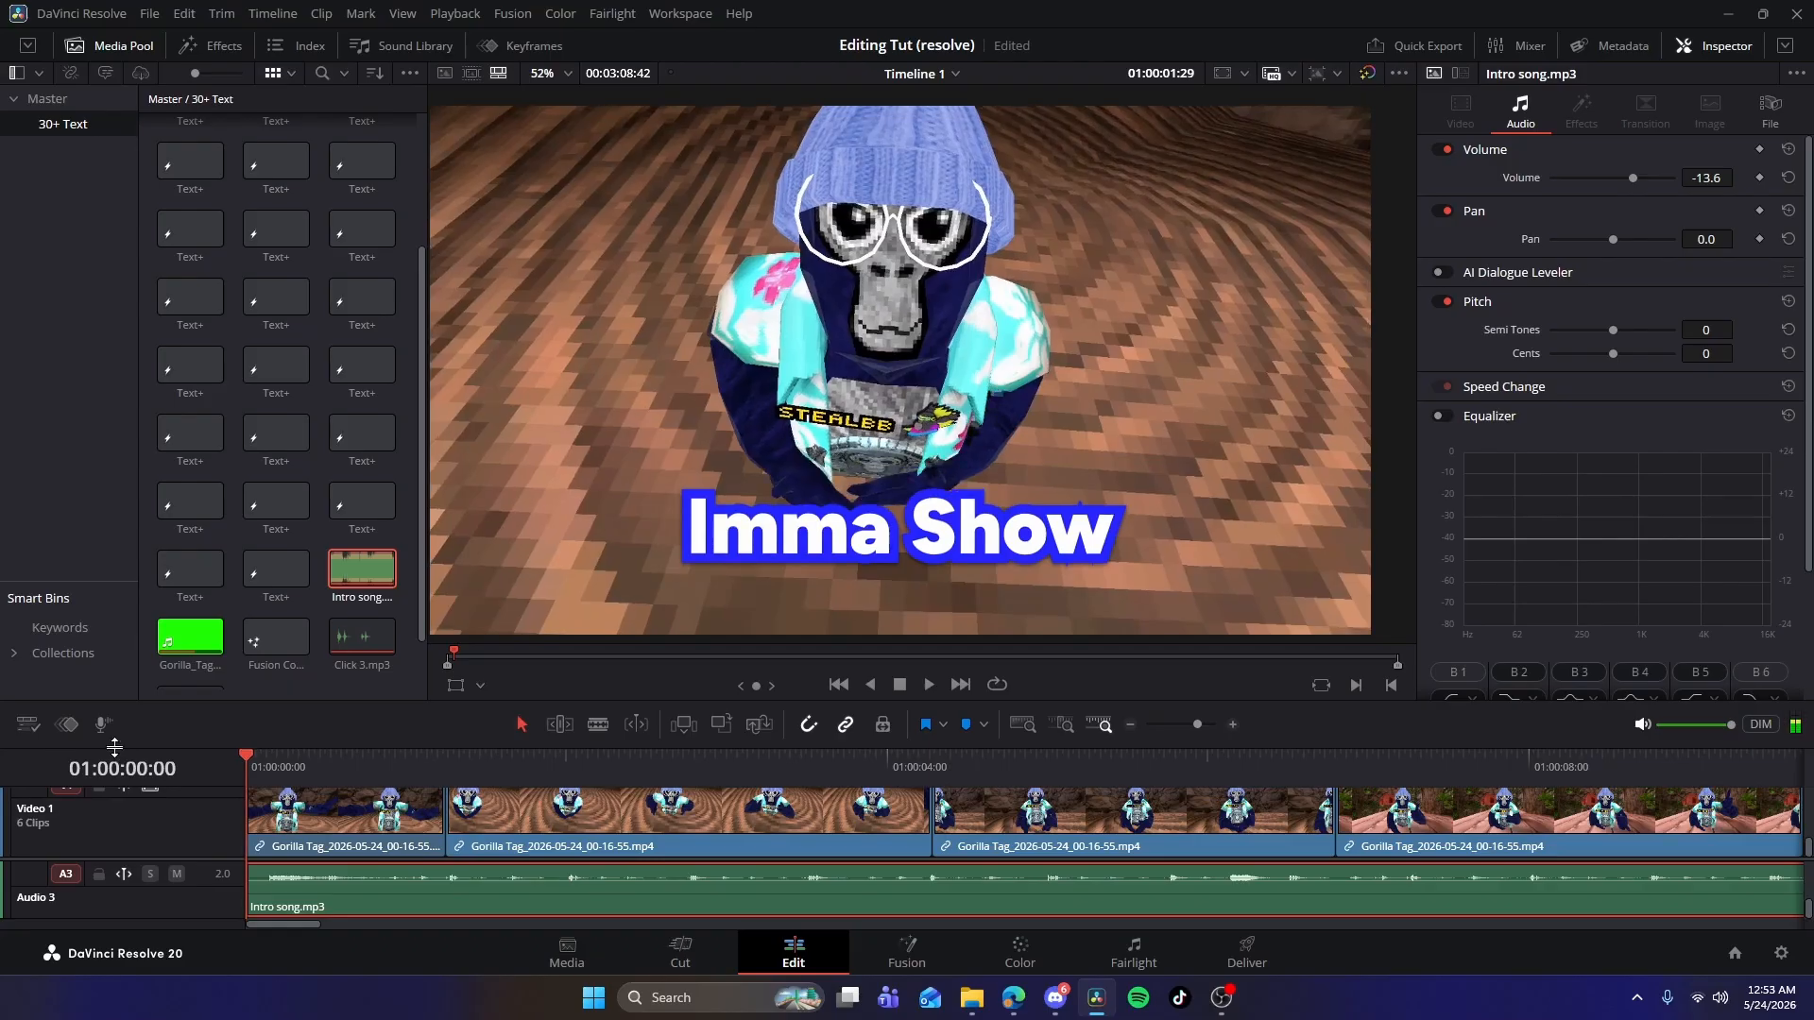
{"action": "key", "text": "space"}
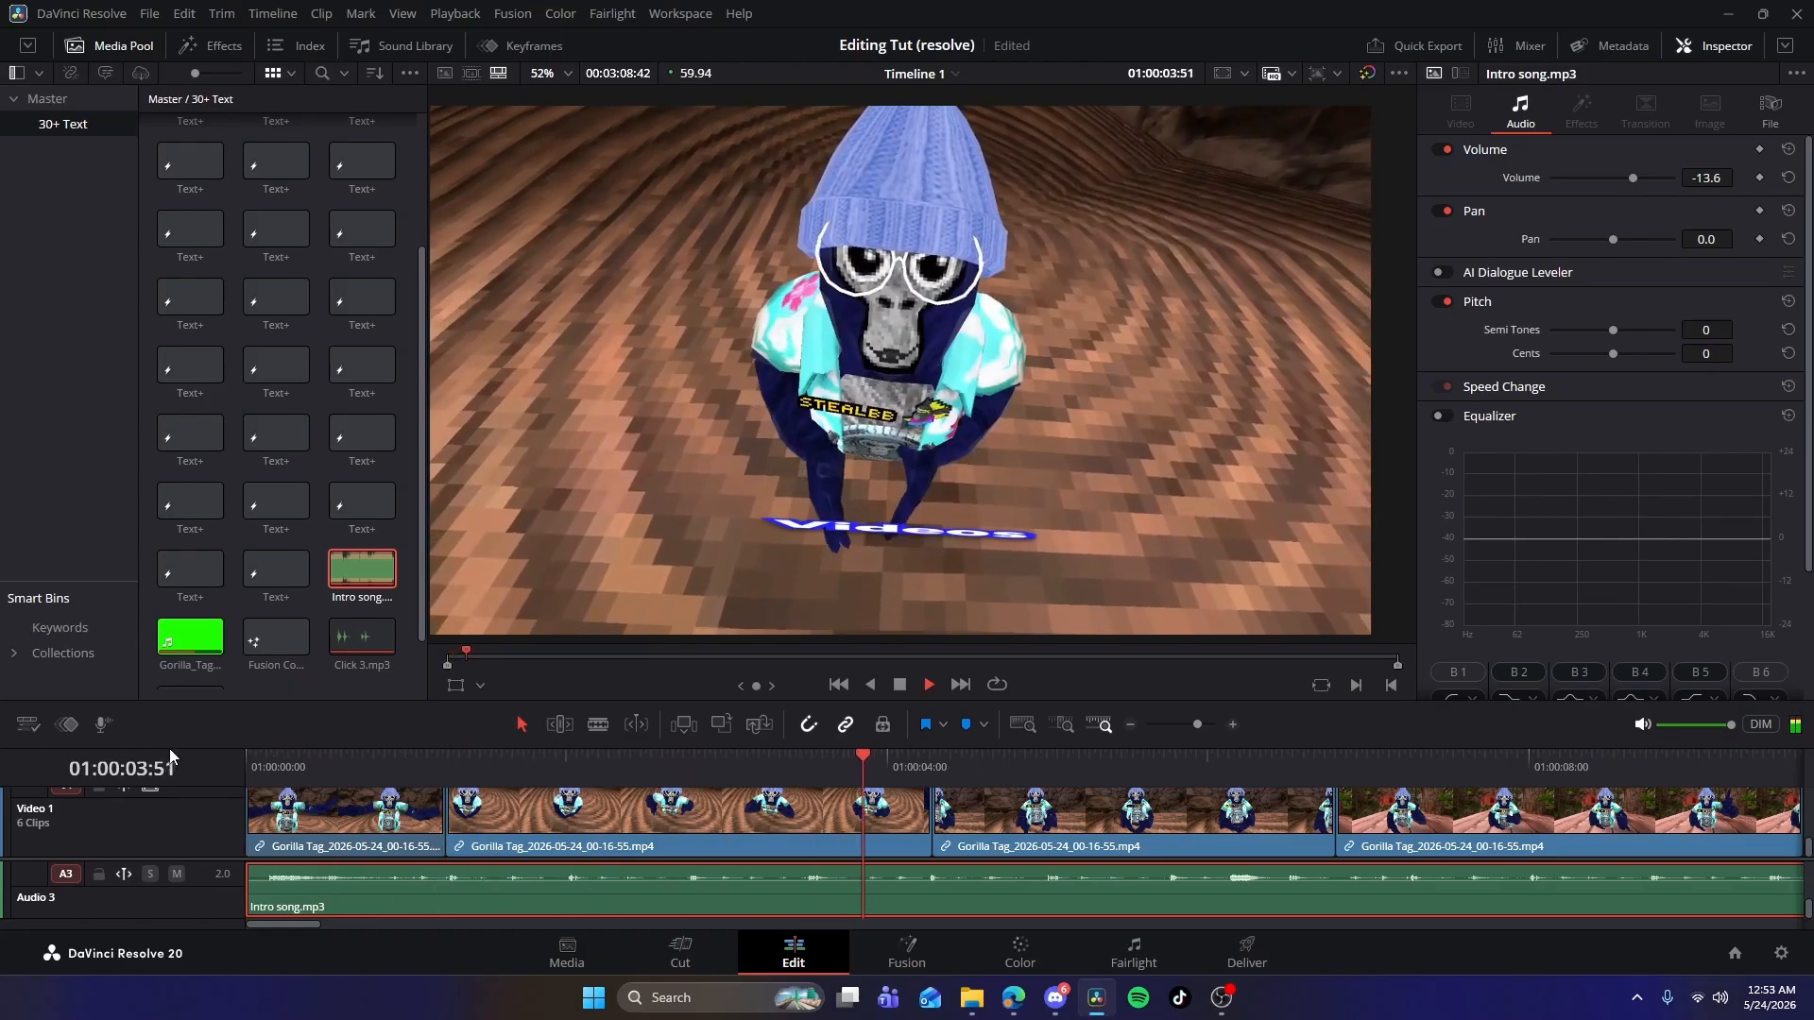
{"action": "key", "text": "space"}
Slightly raise the second click sound on the second audio track and play the opening to check the sound balance.
{"action": "scroll", "coordinate": [682, 879], "scroll_direction": "up", "scroll_amount": 3}
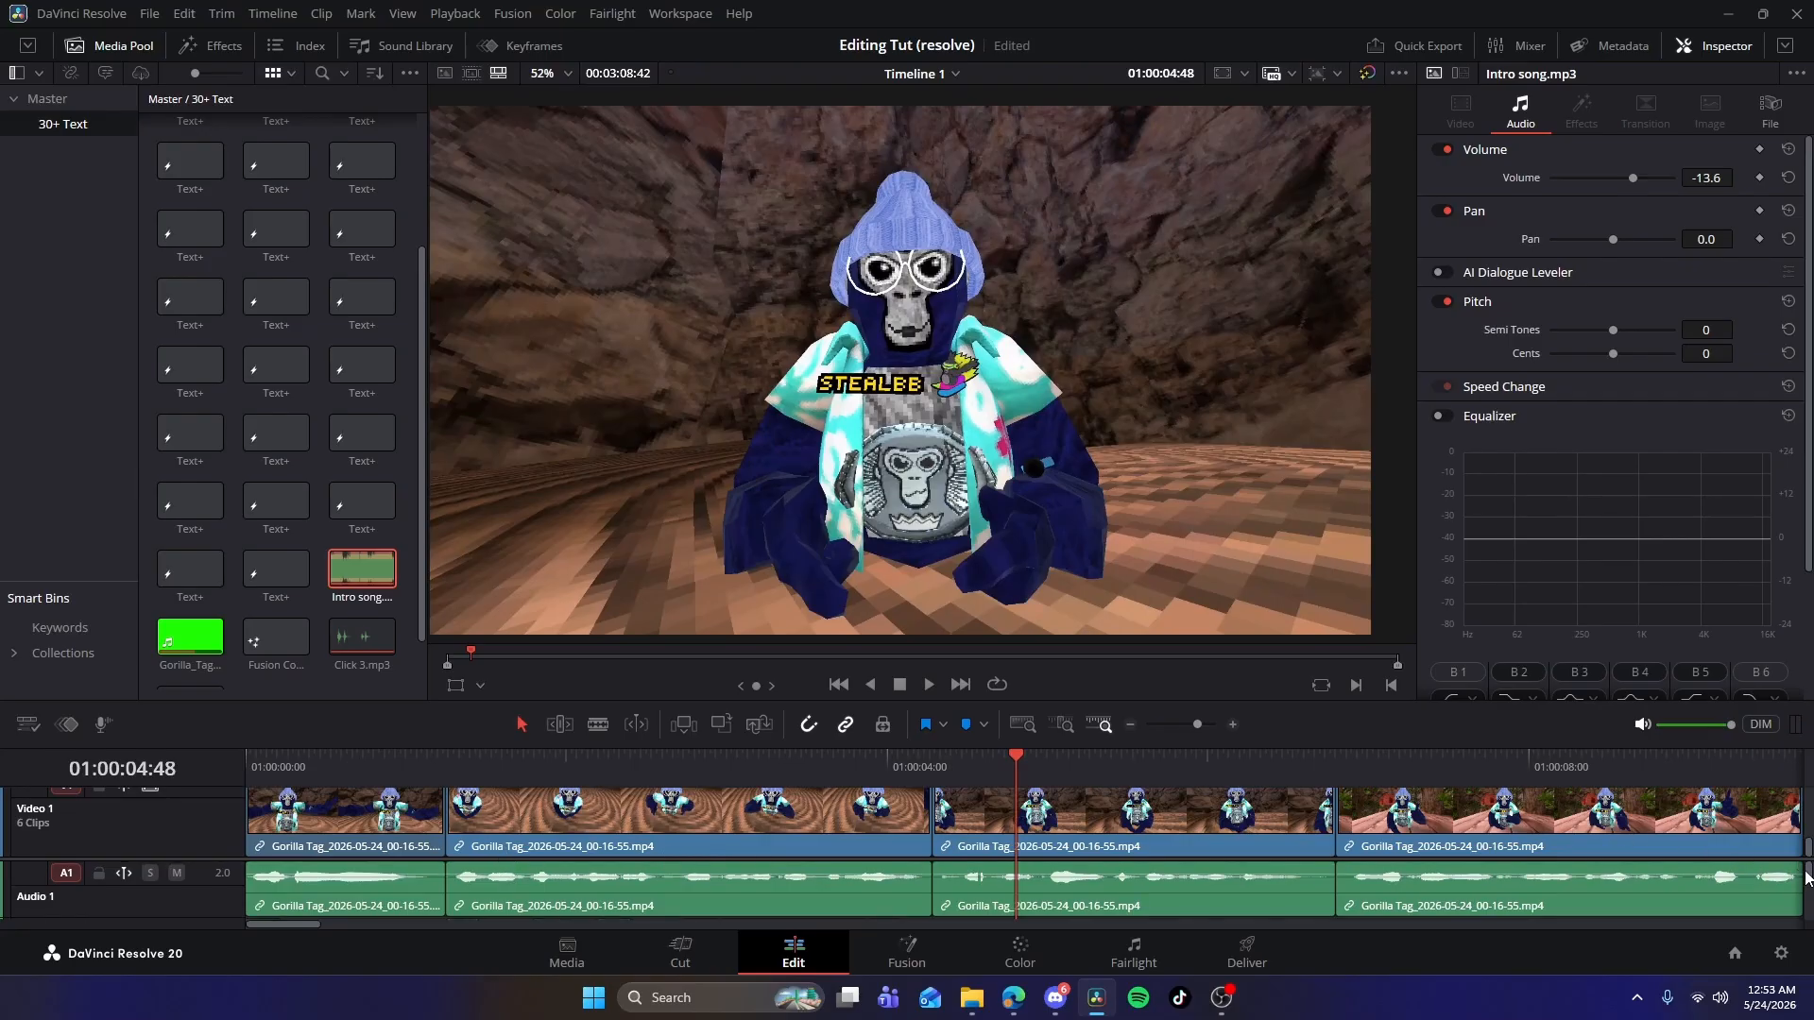
{"action": "scroll", "coordinate": [1806, 876], "scroll_direction": "down", "scroll_amount": 2}
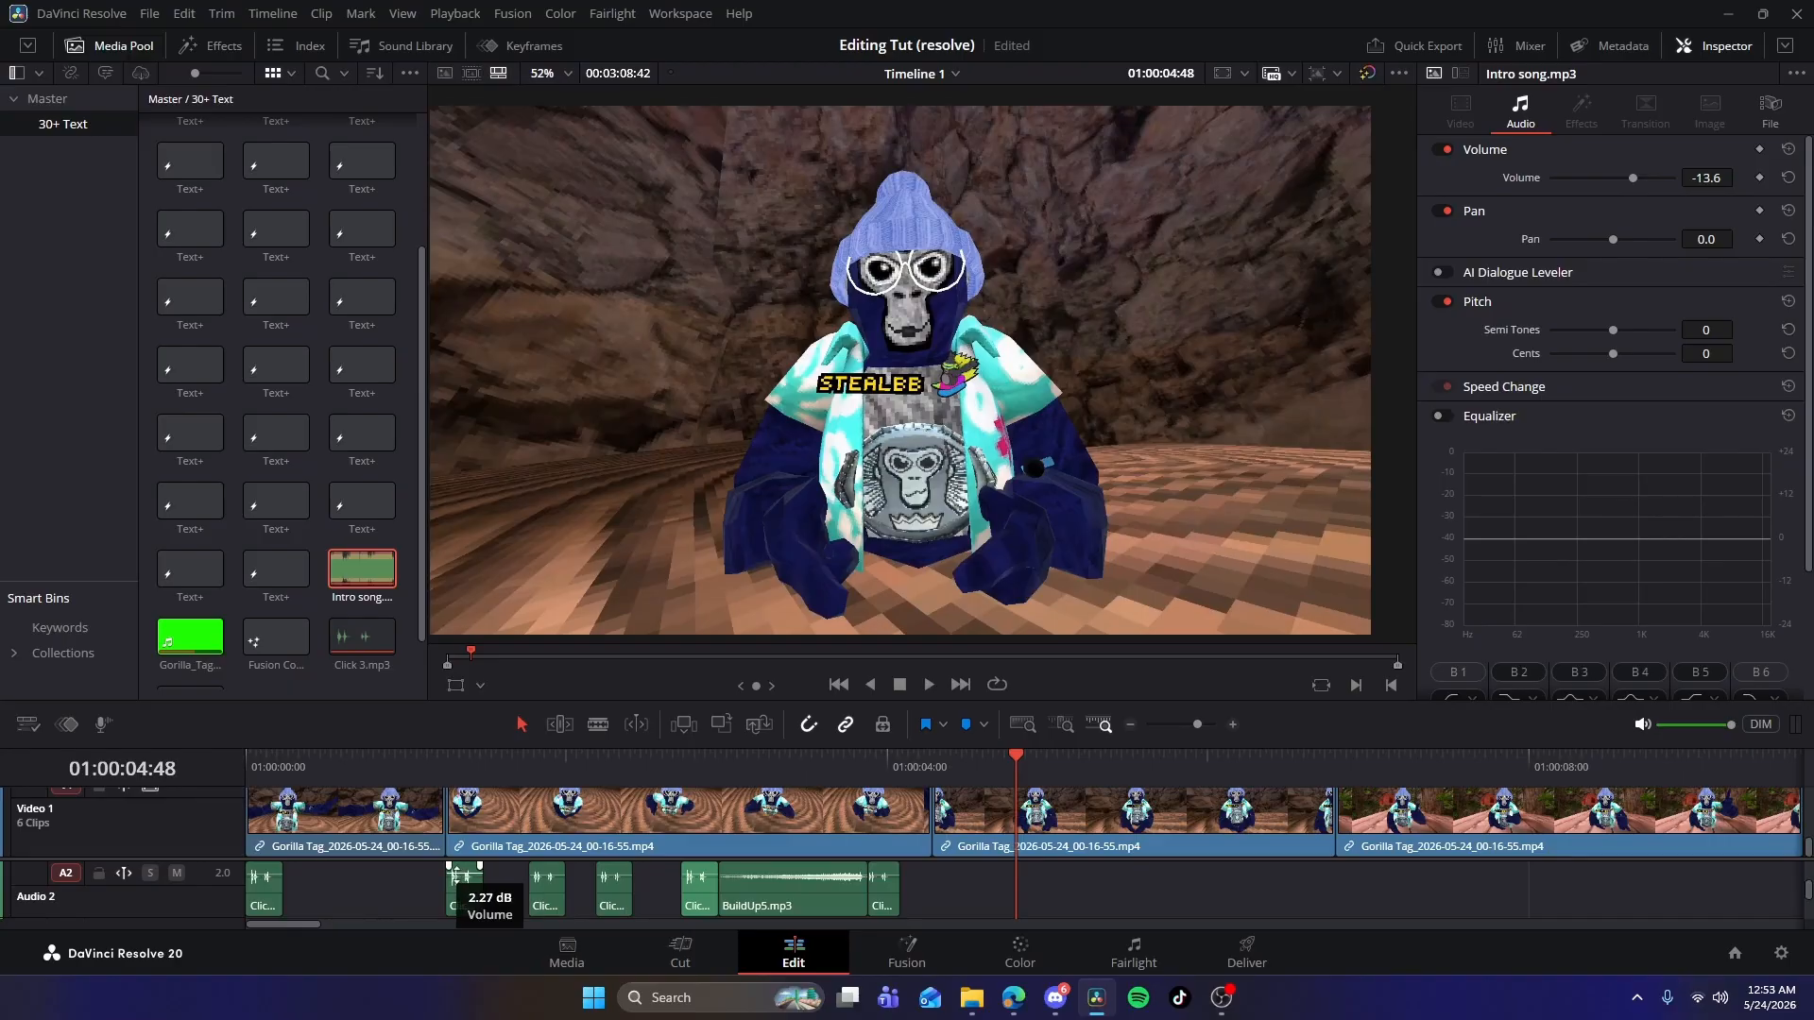
{"action": "left_click_drag", "start_coordinate": [963, 755], "coordinate": [338, 755]}
{"action": "key", "text": "space"}
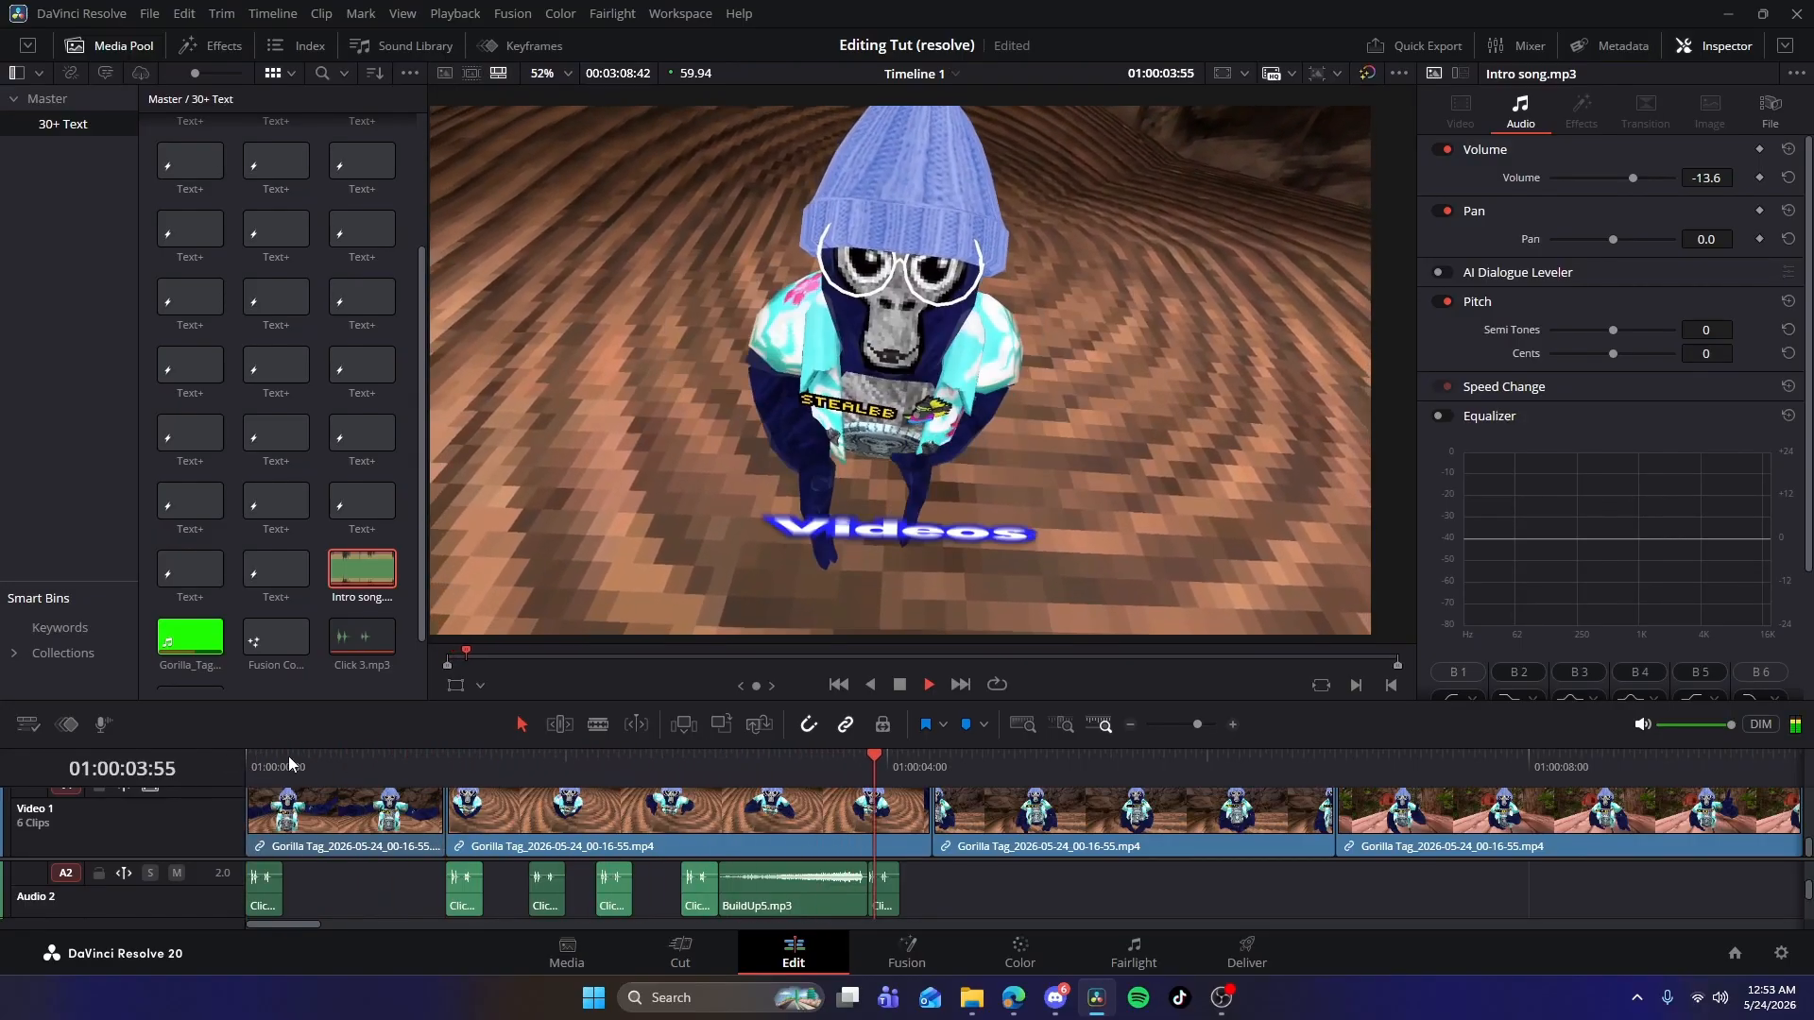
{"action": "key", "text": "space"}
Enable Dynamic Zoom with Ease In and Out on the third gameplay clip and play back its start.
{"action": "left_click", "coordinate": [944, 844]}
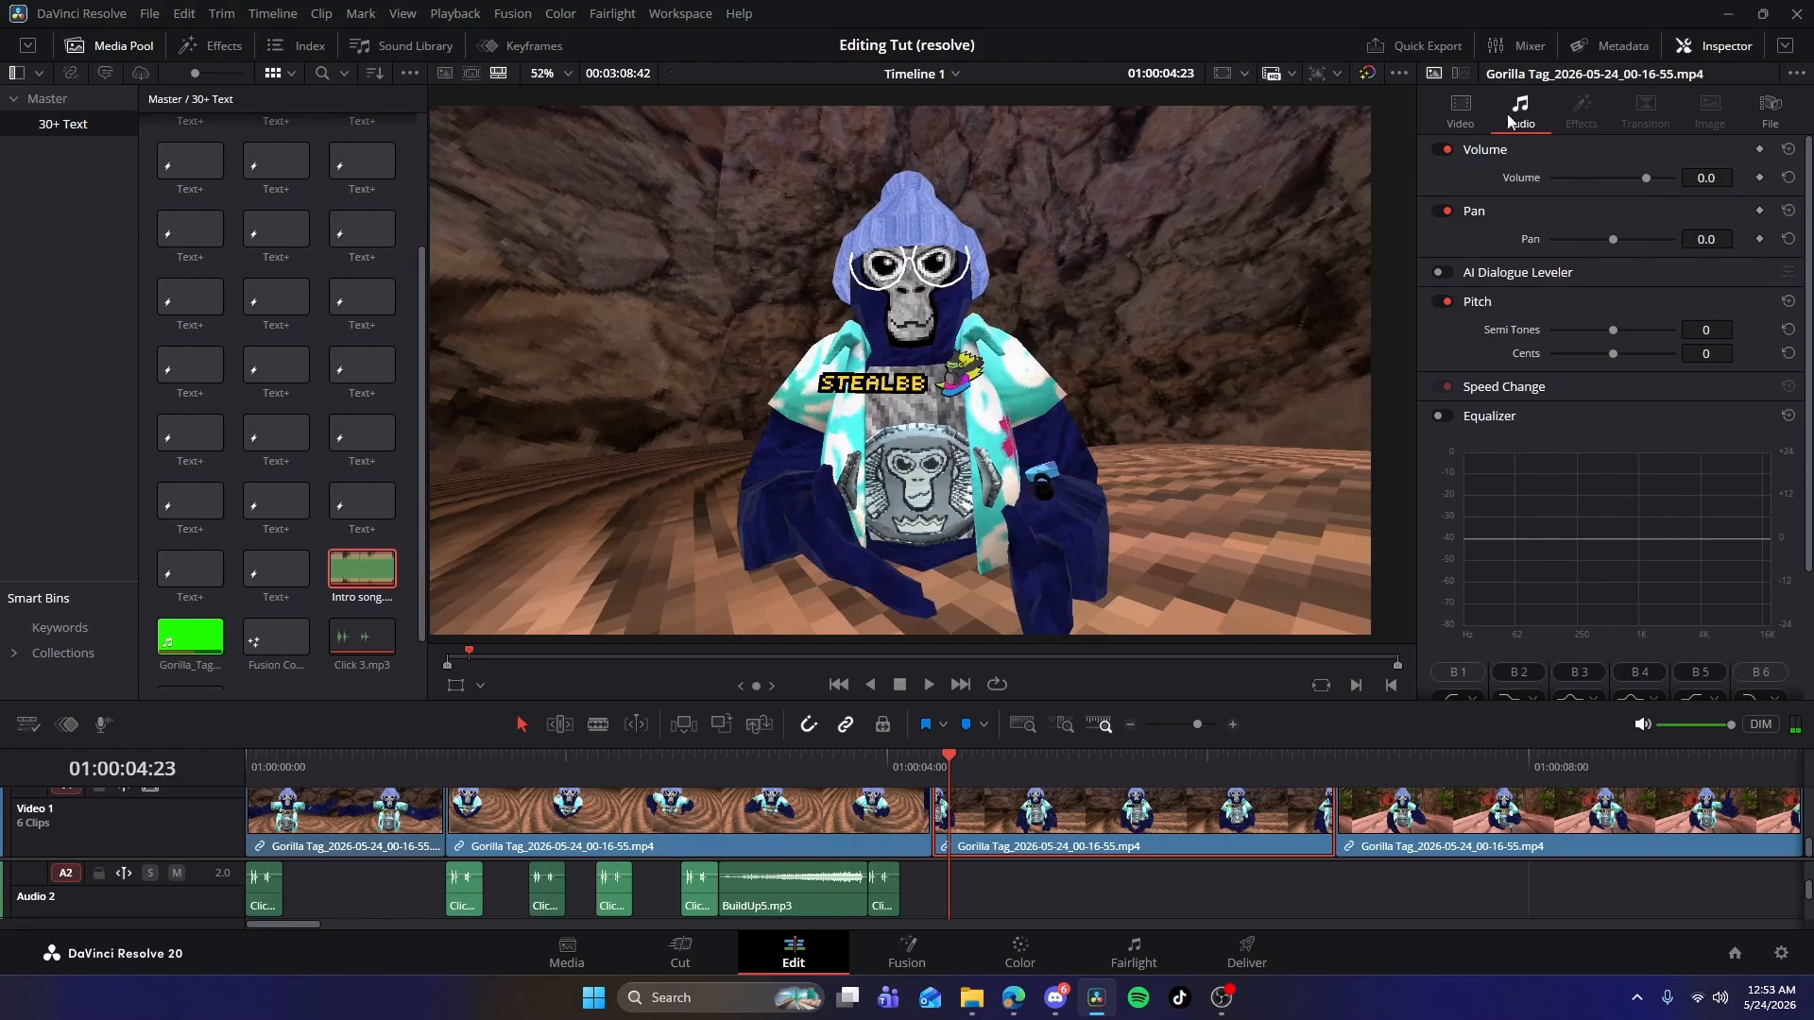
{"action": "left_click", "coordinate": [1467, 117]}
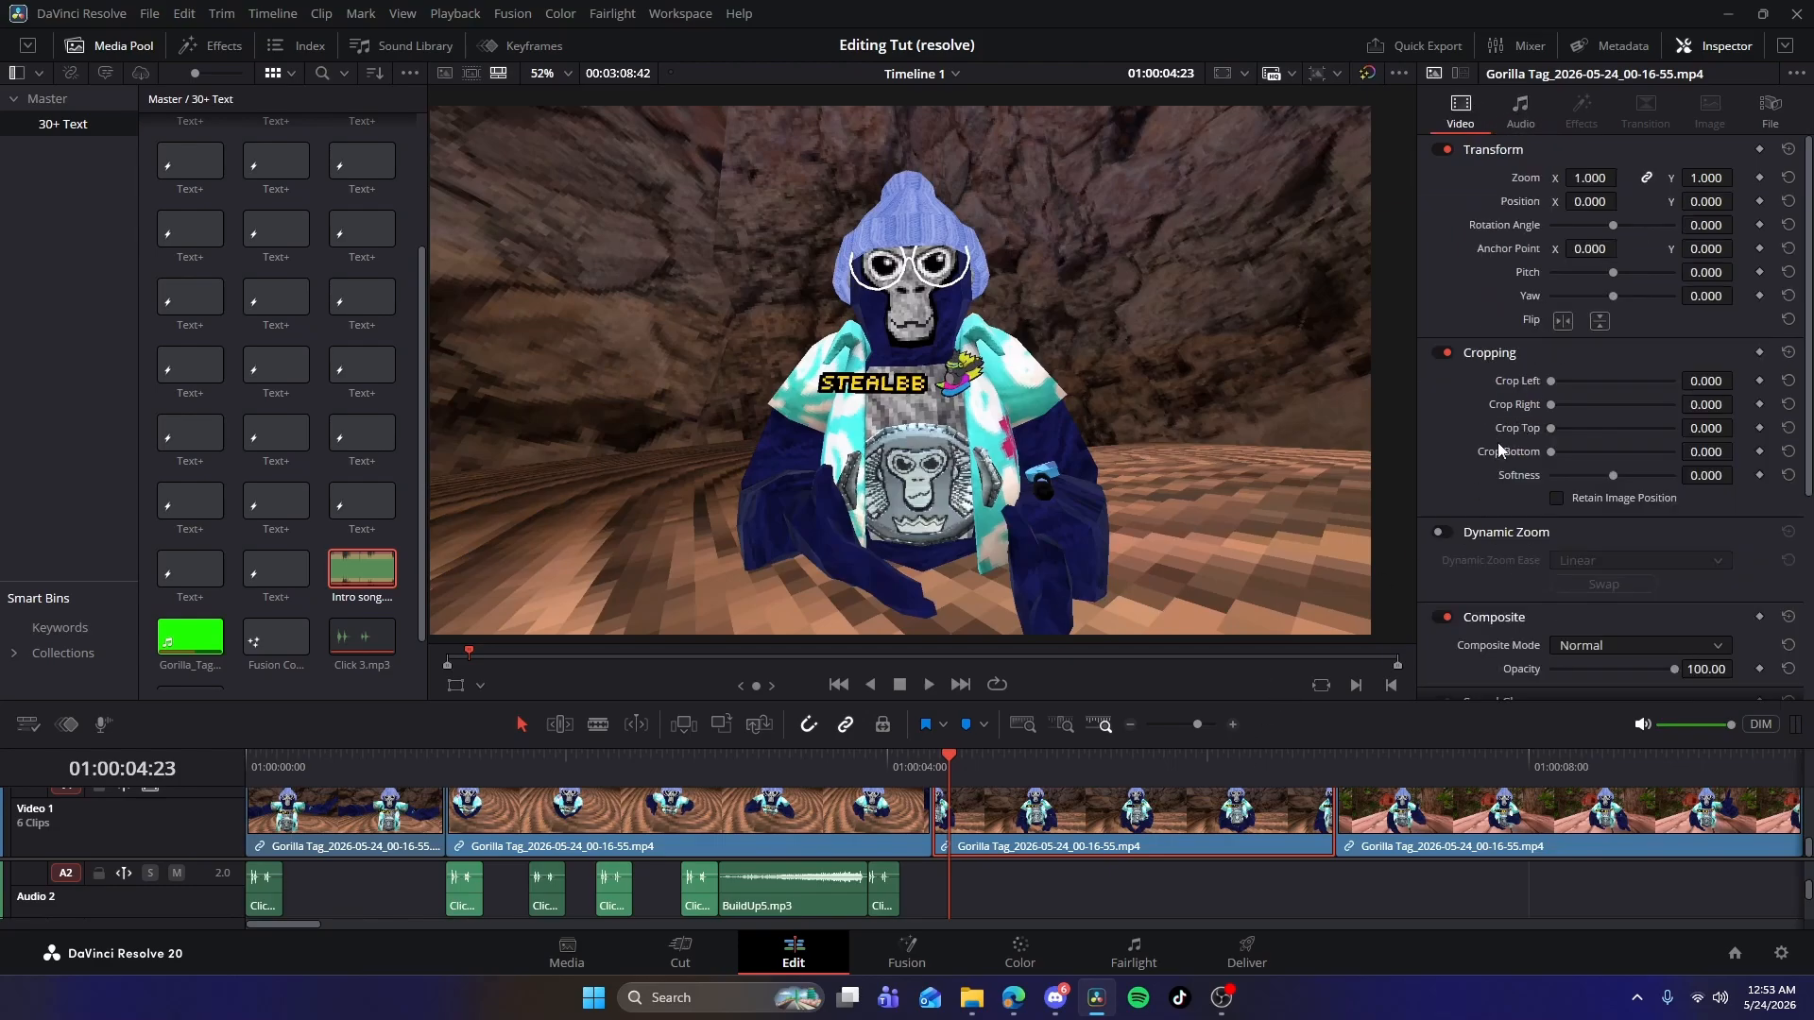
{"action": "left_click", "coordinate": [1440, 532]}
{"action": "left_click", "coordinate": [1636, 565]}
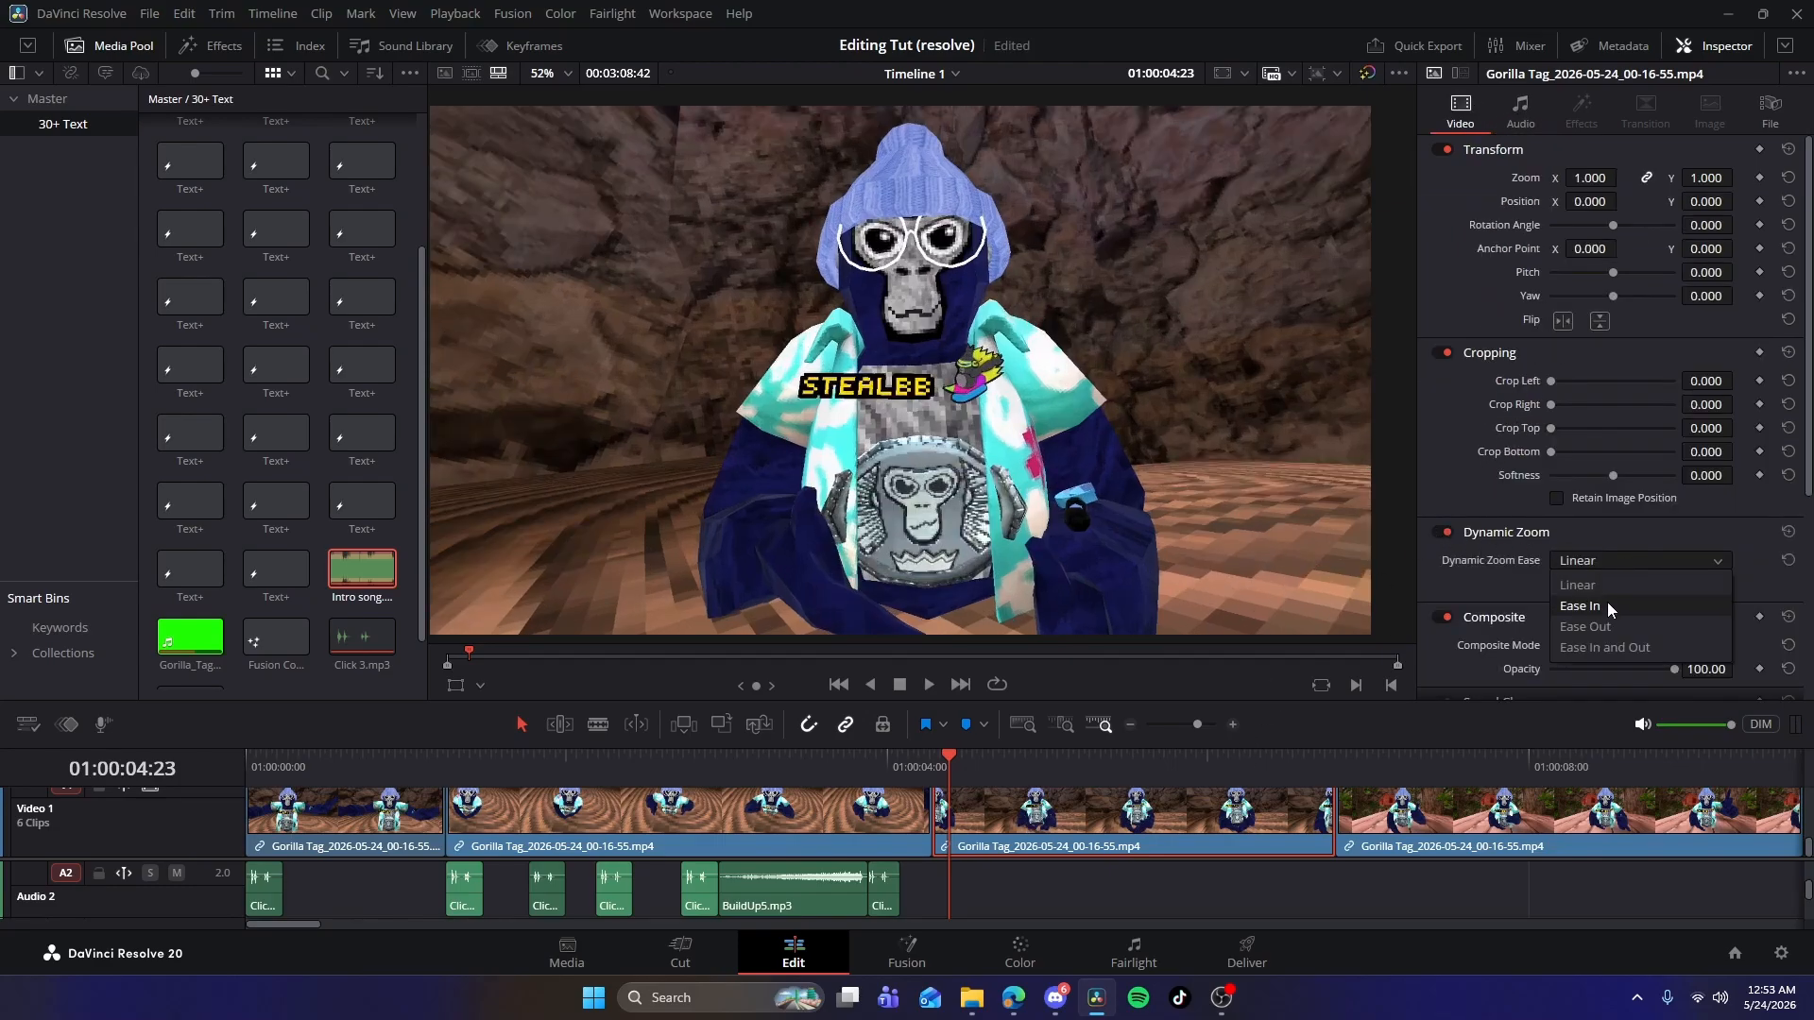
{"action": "left_click", "coordinate": [1596, 646]}
{"action": "left_click", "coordinate": [902, 763]}
{"action": "key", "text": "space"}
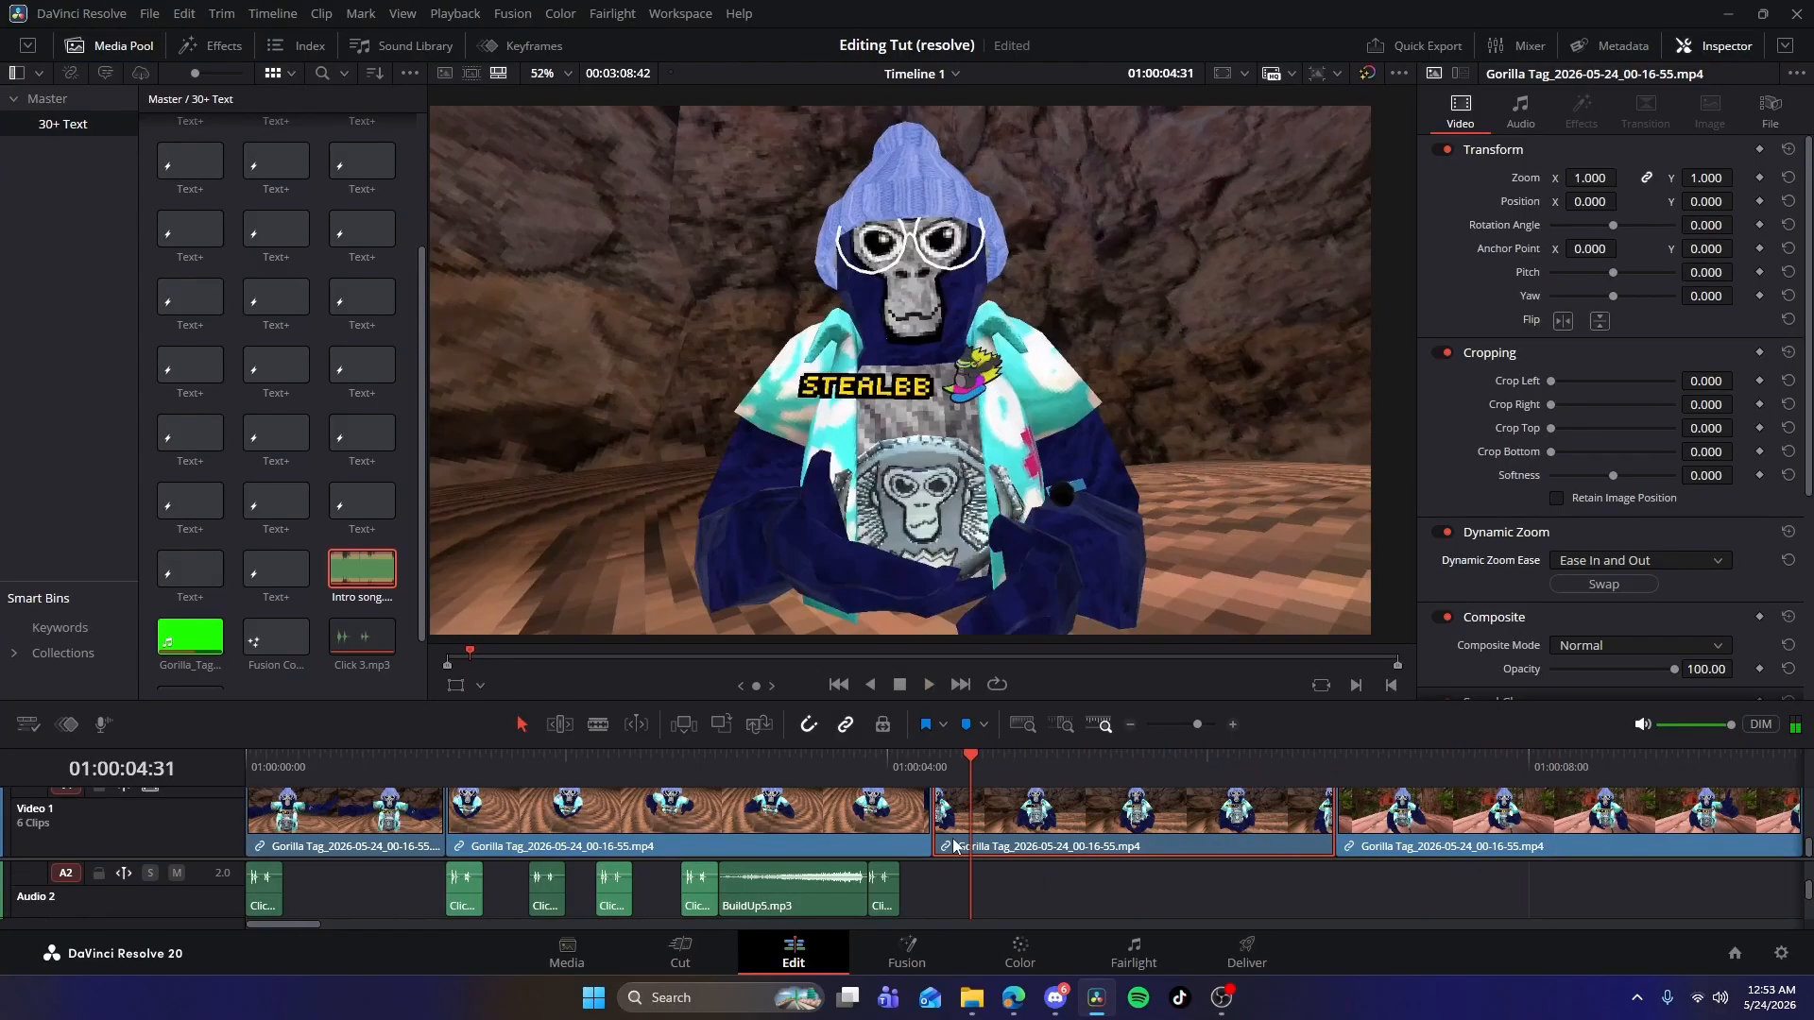
Copy the last title on the second video track, paste it over the start of the third gameplay clip, and change its text to "But This".
{"action": "scroll", "coordinate": [1732, 828], "scroll_direction": "up", "scroll_amount": 1}
{"action": "scroll", "coordinate": [1732, 888], "scroll_direction": "down", "scroll_amount": 1}
{"action": "left_click_drag", "start_coordinate": [1809, 916], "coordinate": [1809, 873]}
{"action": "left_click", "coordinate": [897, 836]}
{"action": "key", "text": "ctrl+c"}
{"action": "key", "text": "ctrl+v"}
{"action": "left_click_drag", "start_coordinate": [1011, 841], "coordinate": [992, 842]}
{"action": "left_click_drag", "start_coordinate": [1530, 286], "coordinate": [913, 286]}
{"action": "type", "text": "But This"}
Add another title right after "But This" with the text "Part Is", matching it to the speech by playing that section.
{"action": "left_click_drag", "start_coordinate": [1029, 836], "coordinate": [1118, 836]}
{"action": "left_click_drag", "start_coordinate": [1048, 768], "coordinate": [906, 768]}
{"action": "key", "text": "space"}
{"action": "key", "text": "space"}
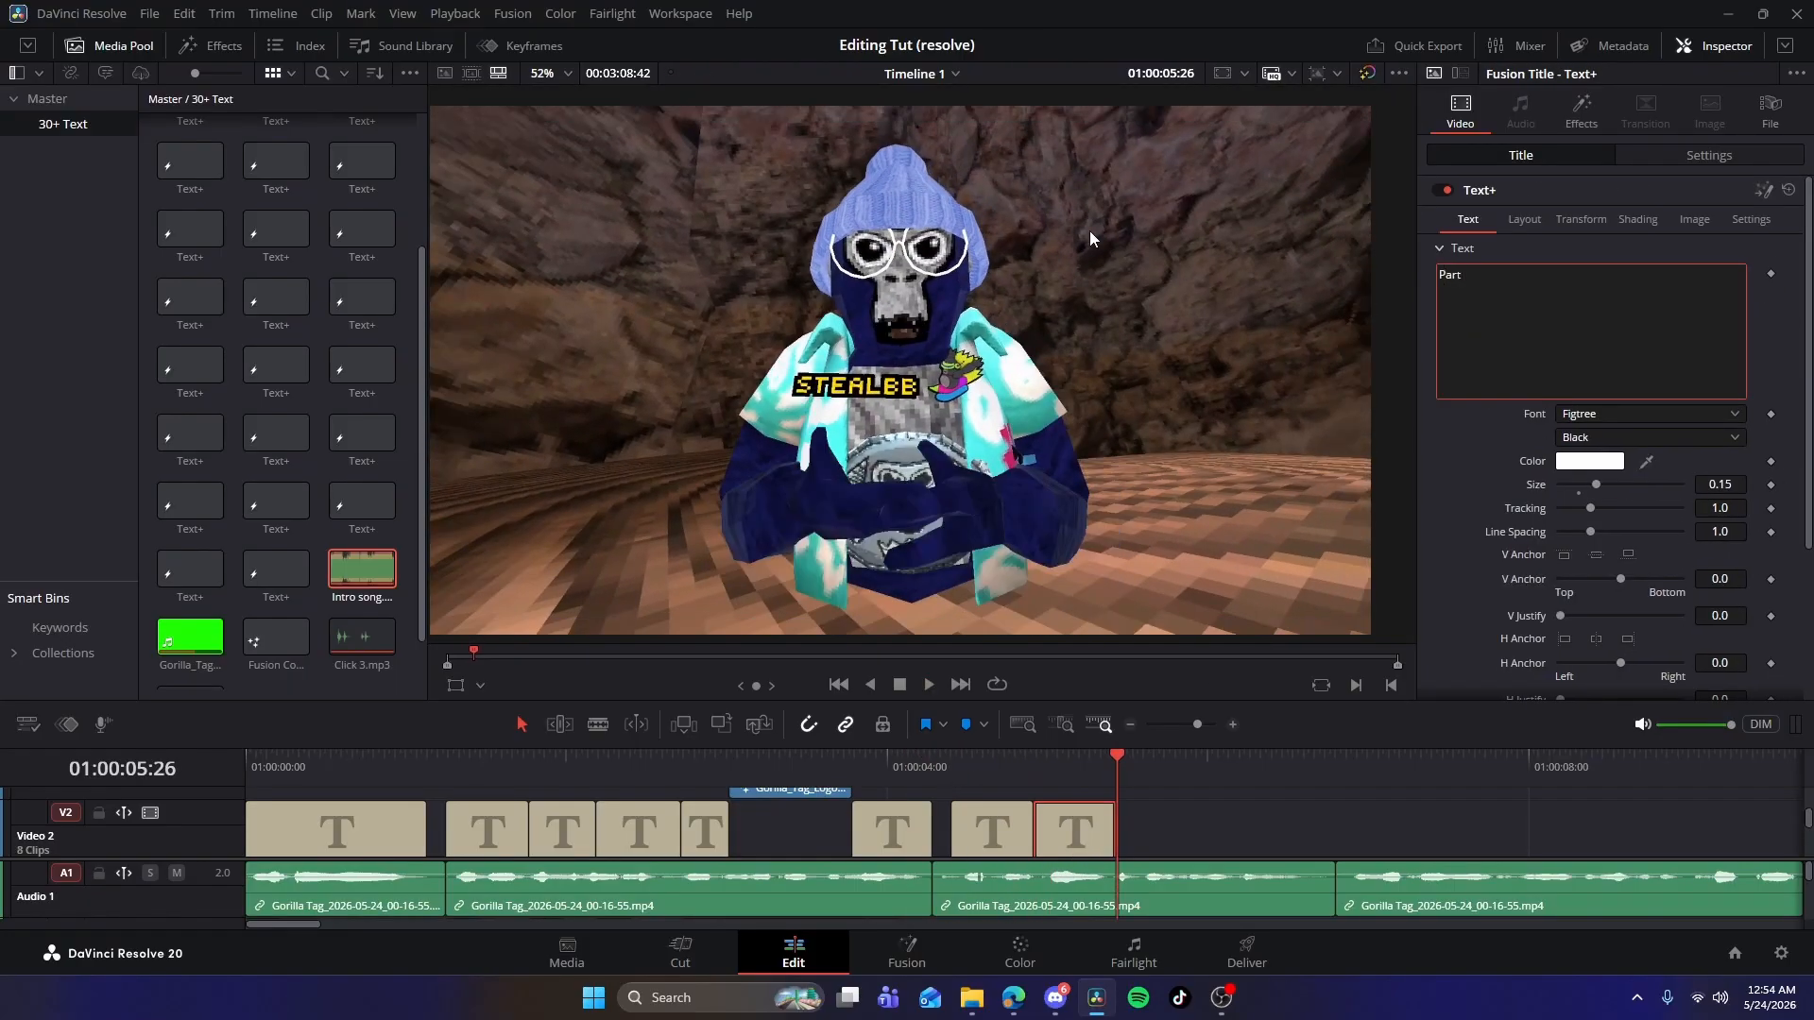
{"action": "type", "text": "Is"}
{"action": "left_click", "coordinate": [1011, 773]}
{"action": "key", "text": "space"}
{"action": "key", "text": "space"}
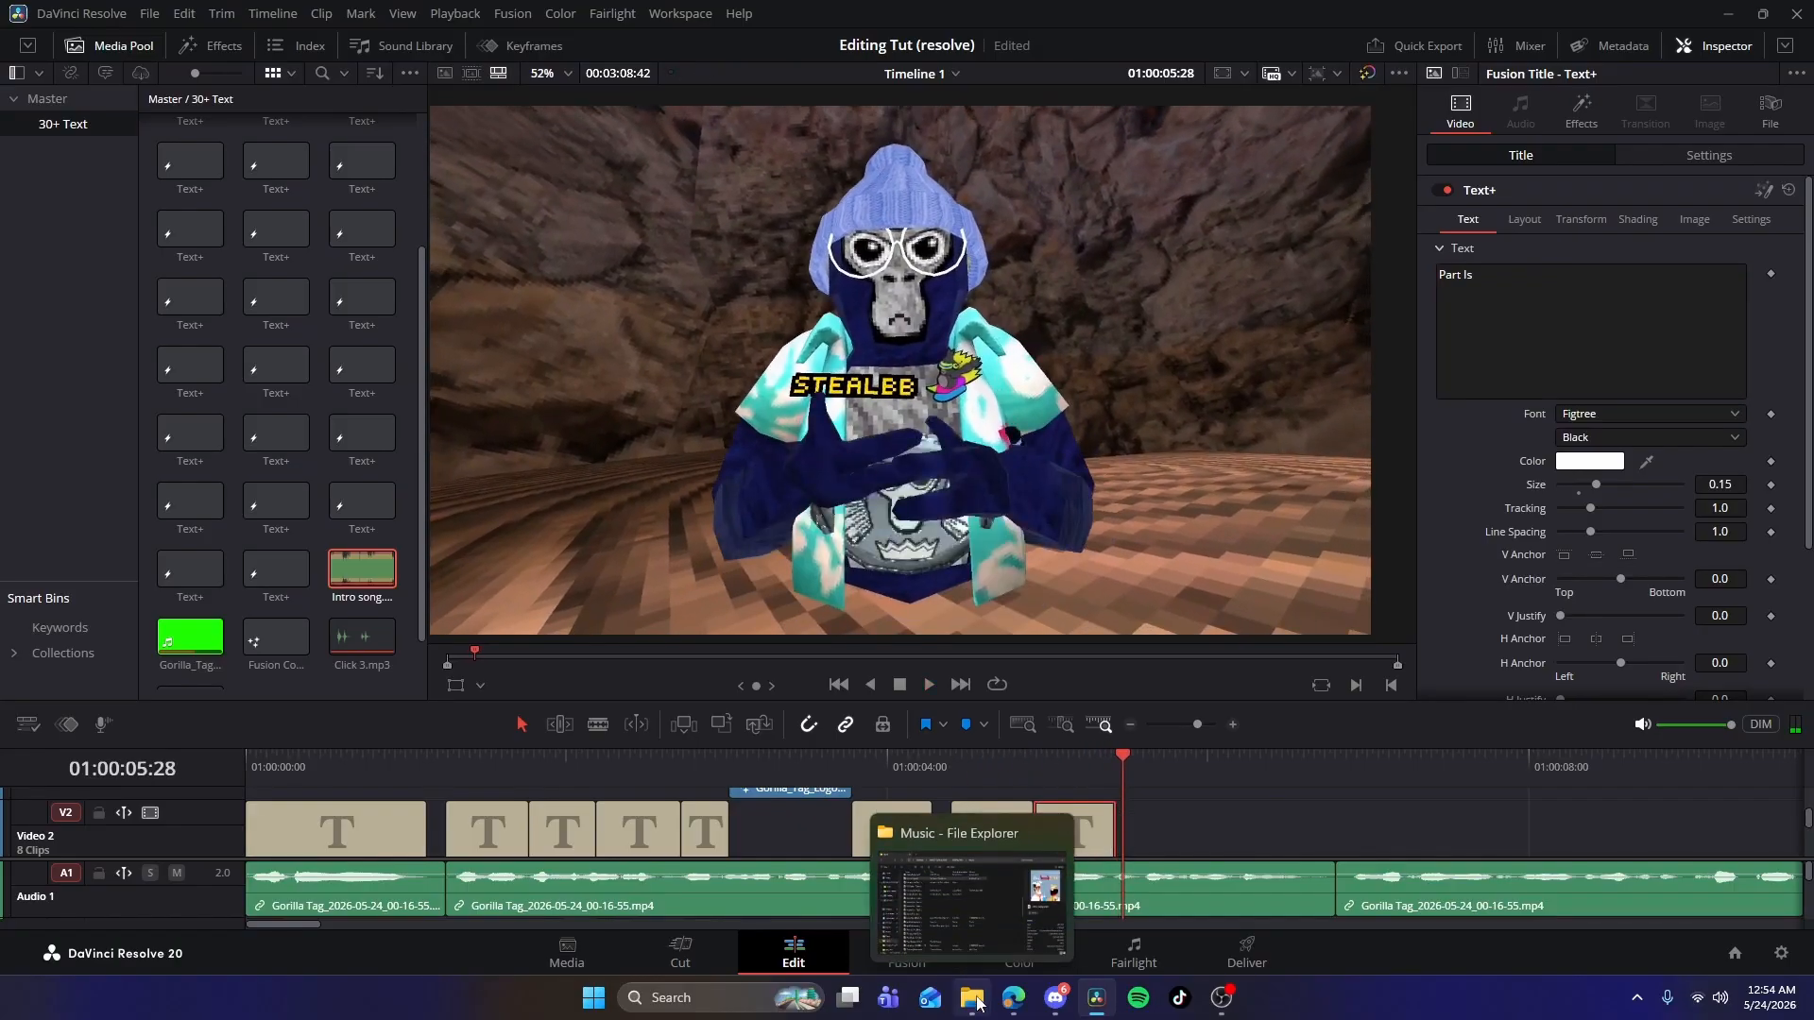
Switch to the web browser and search Bing images for "davinchi resolve logo".
{"action": "mouse_move", "coordinate": [1031, 1002]}
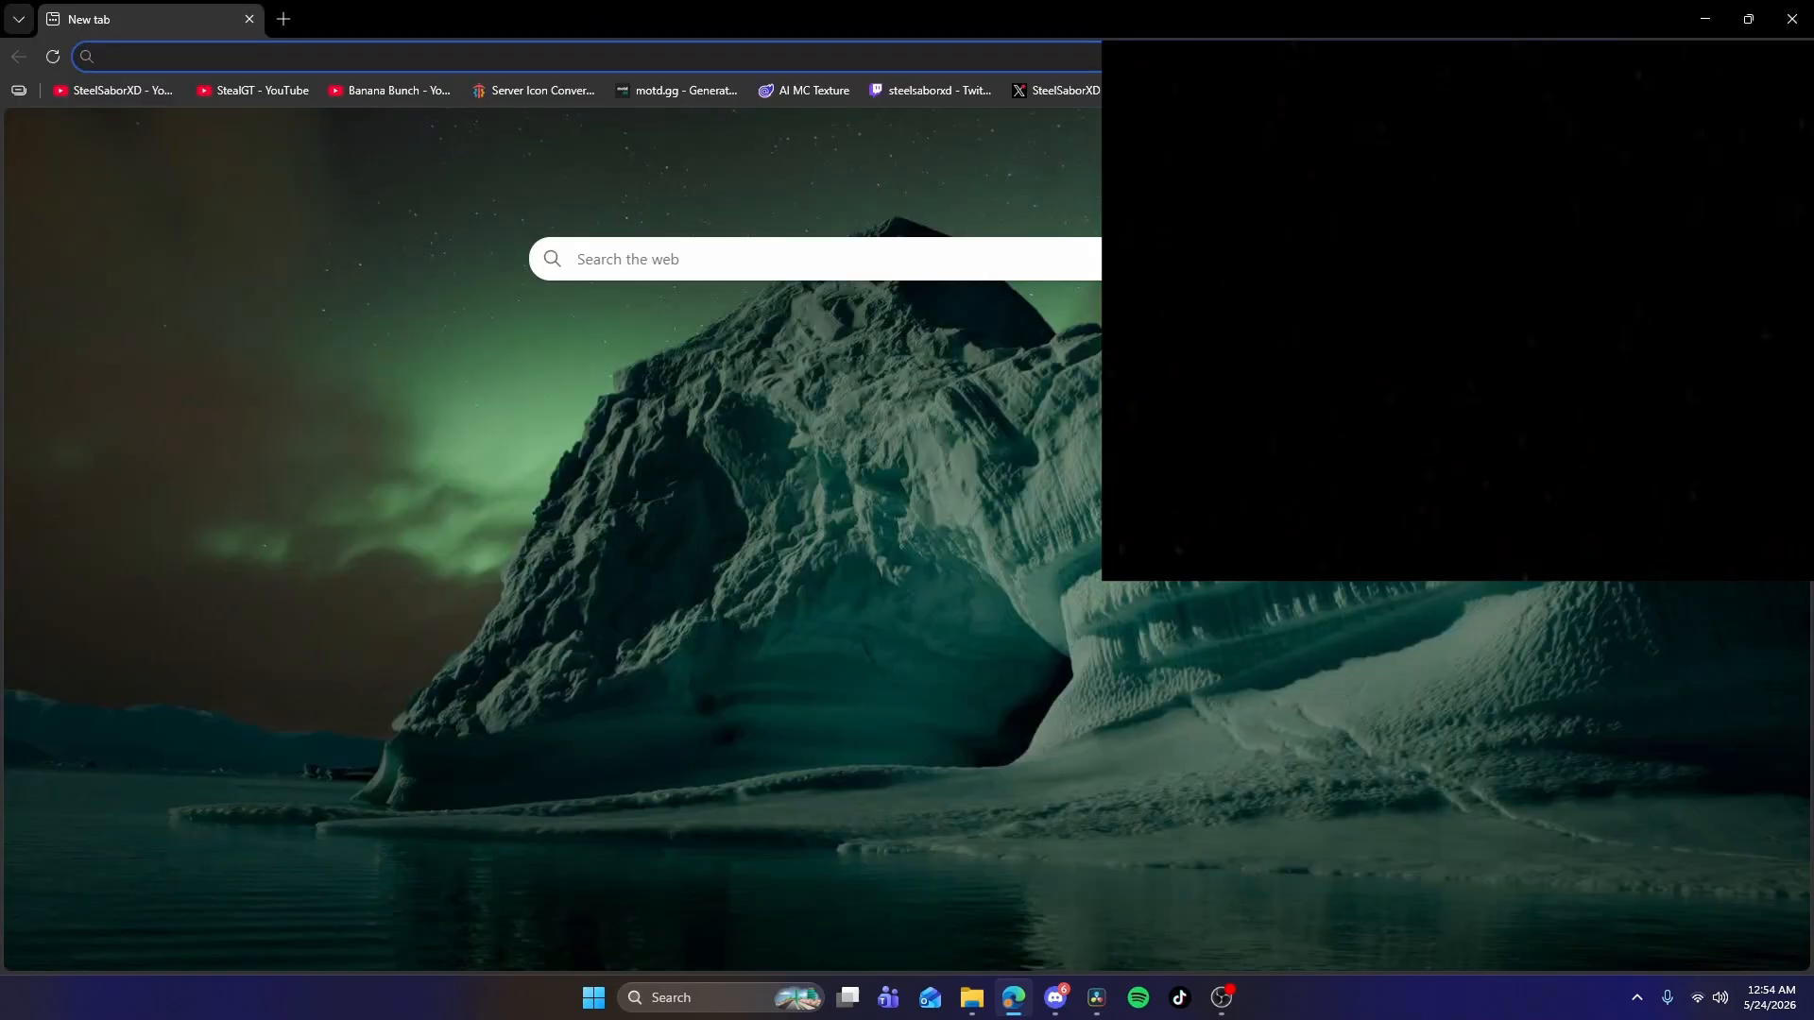
{"action": "left_click", "coordinate": [387, 49]}
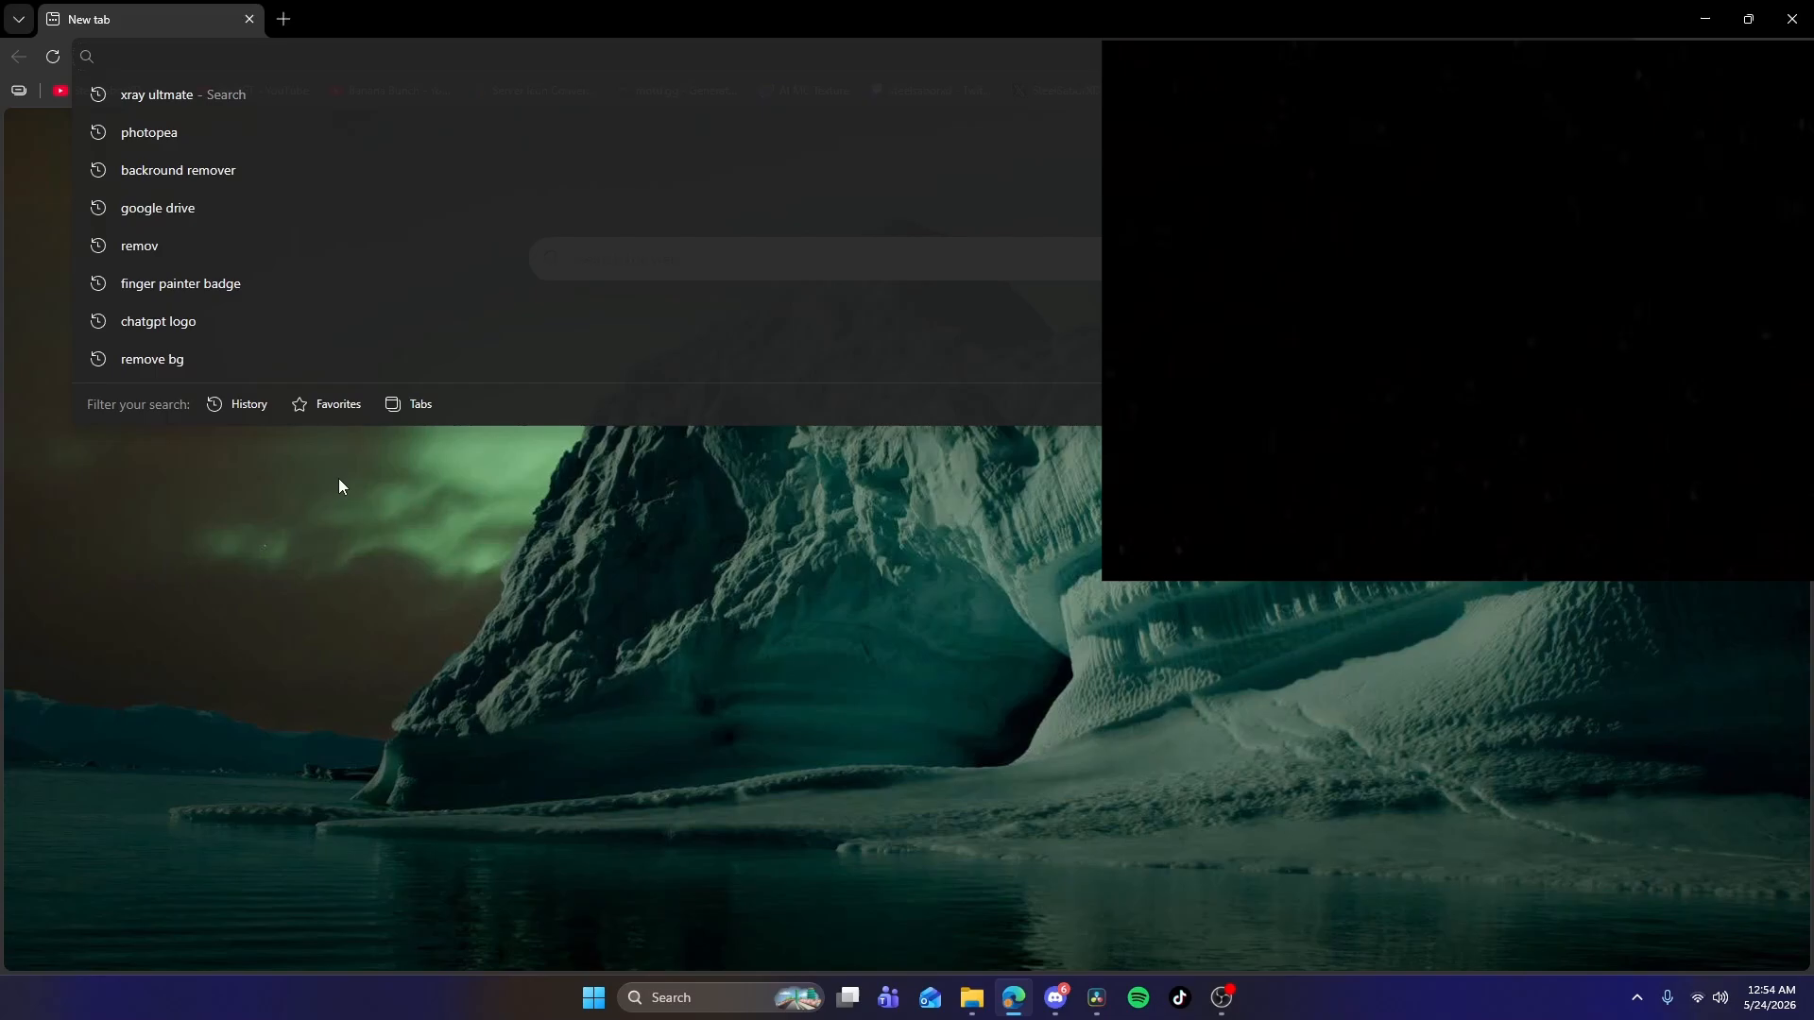
{"action": "left_click", "coordinate": [661, 264]}
{"action": "type", "text": "davinchi reso"}
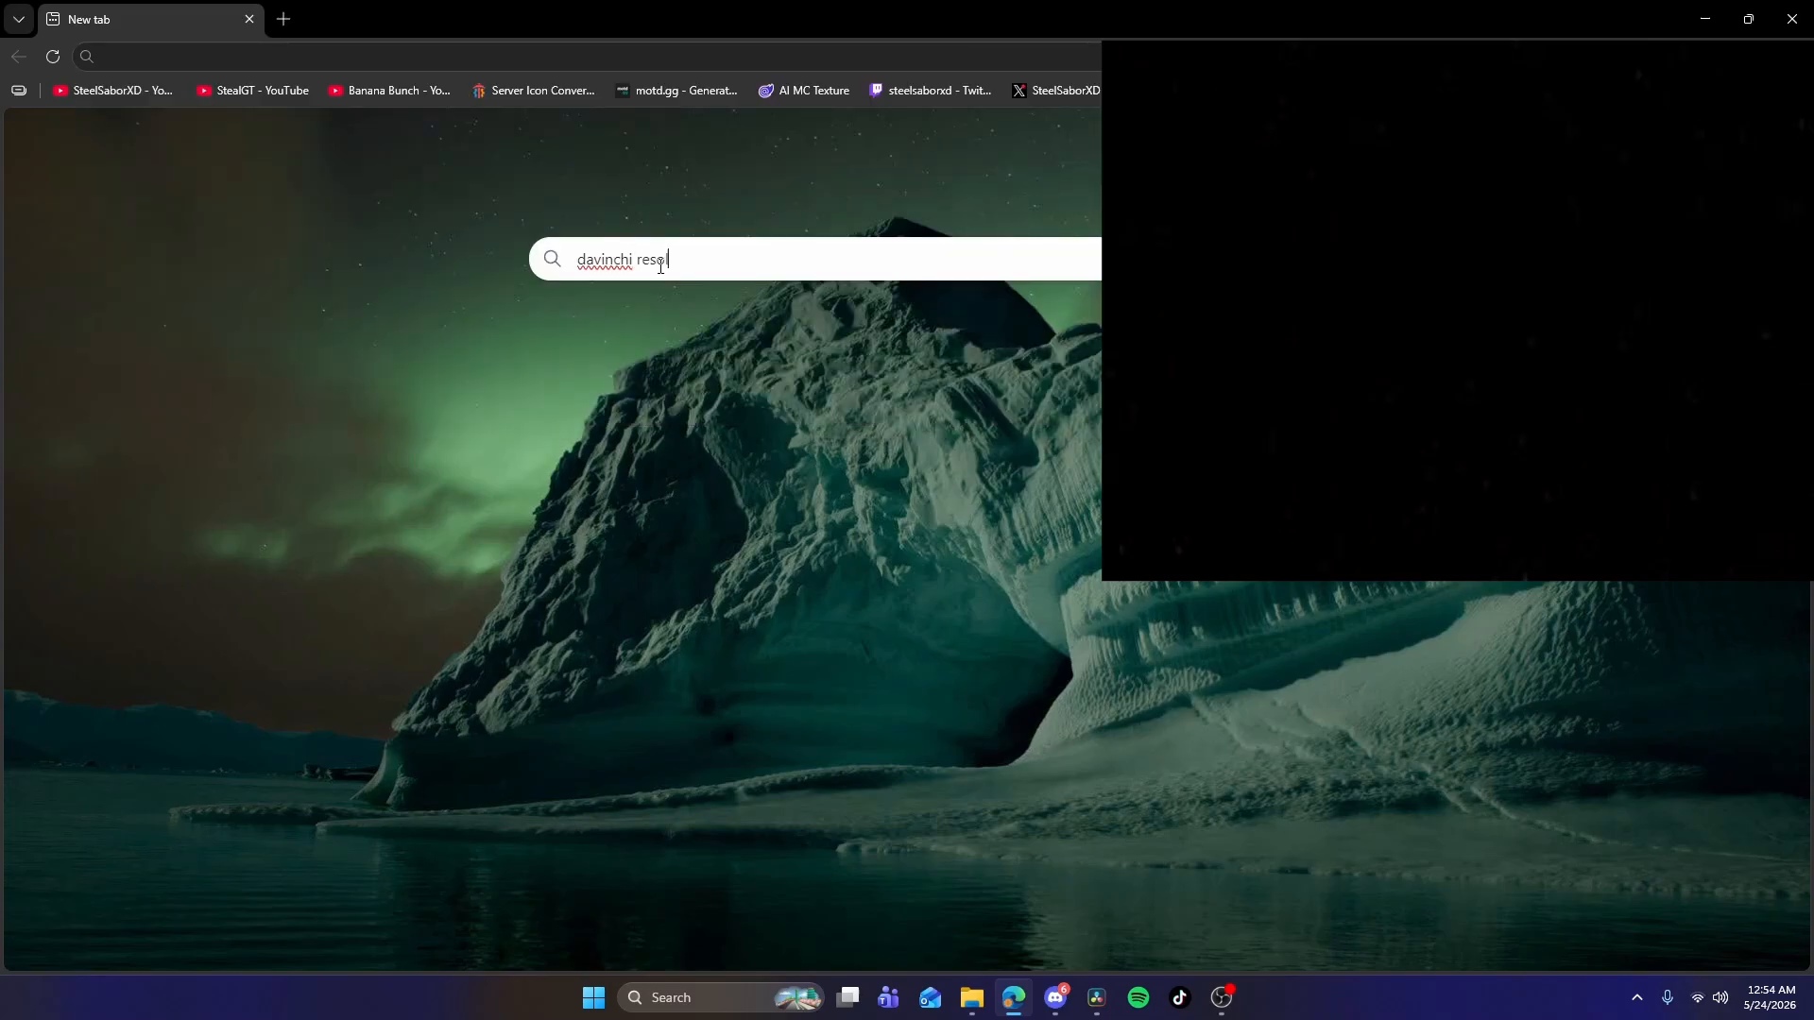
{"action": "key", "text": "Return"}
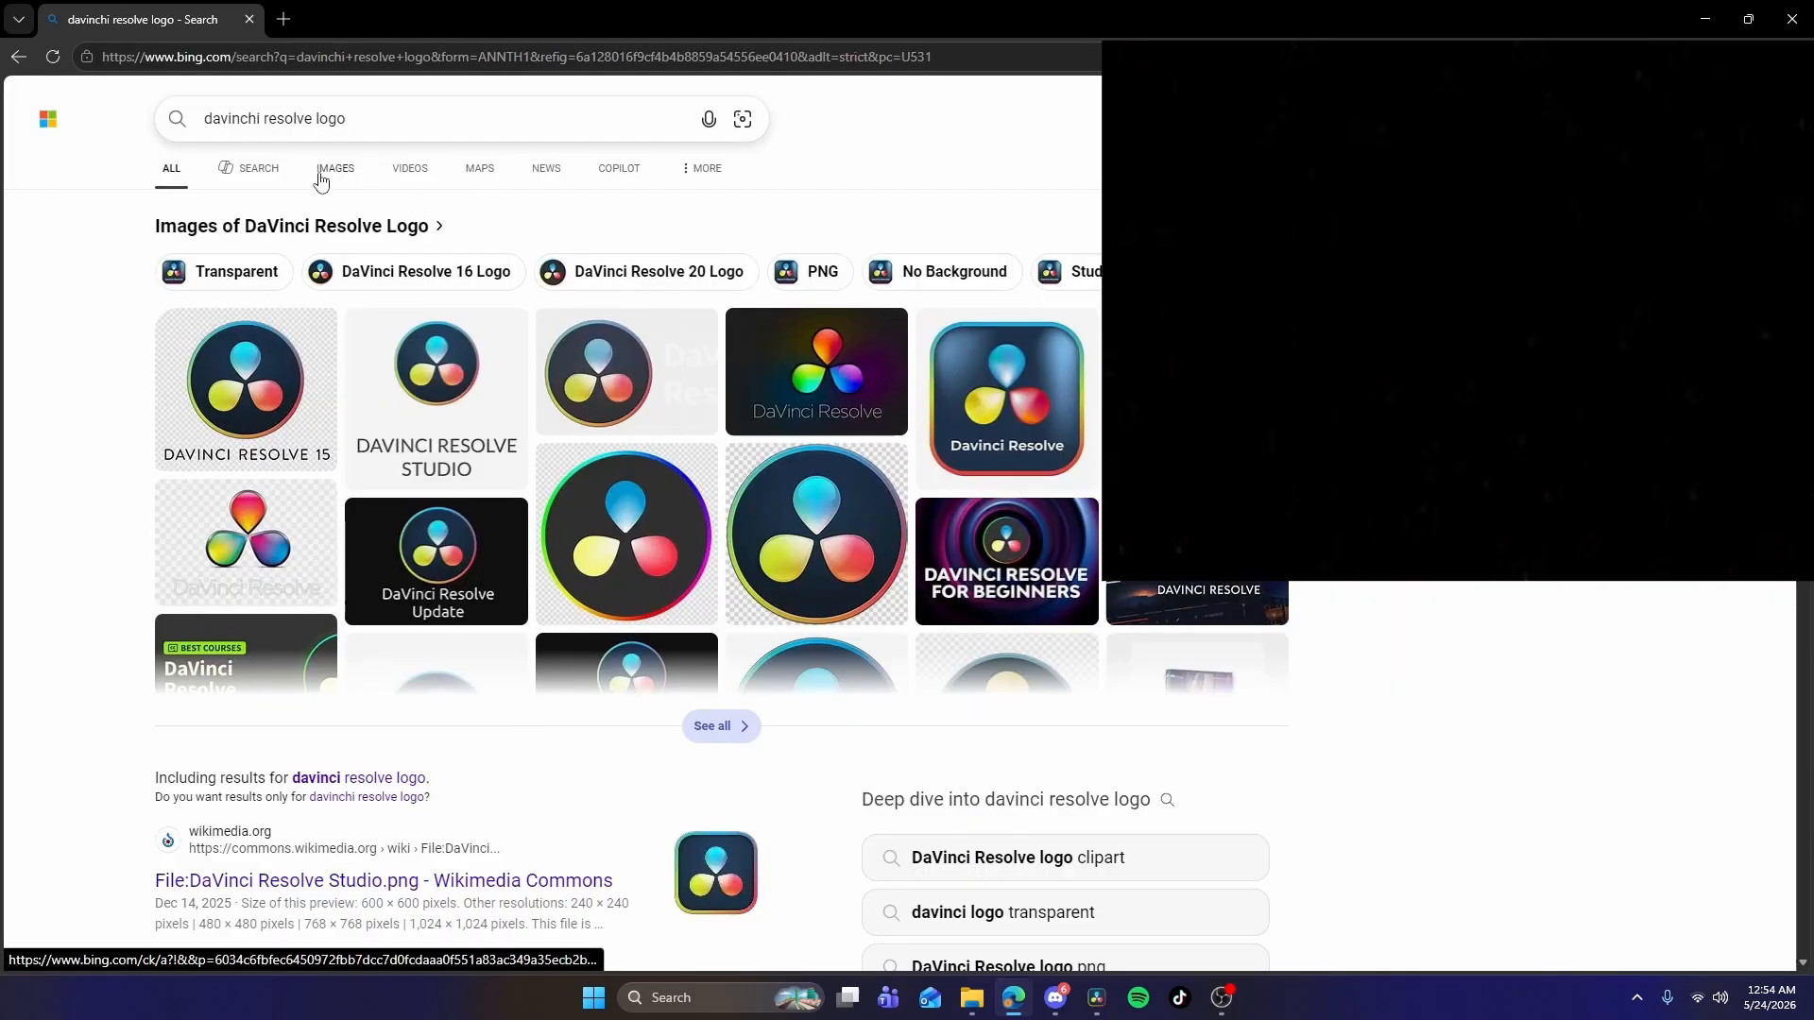
{"action": "left_click", "coordinate": [317, 170]}
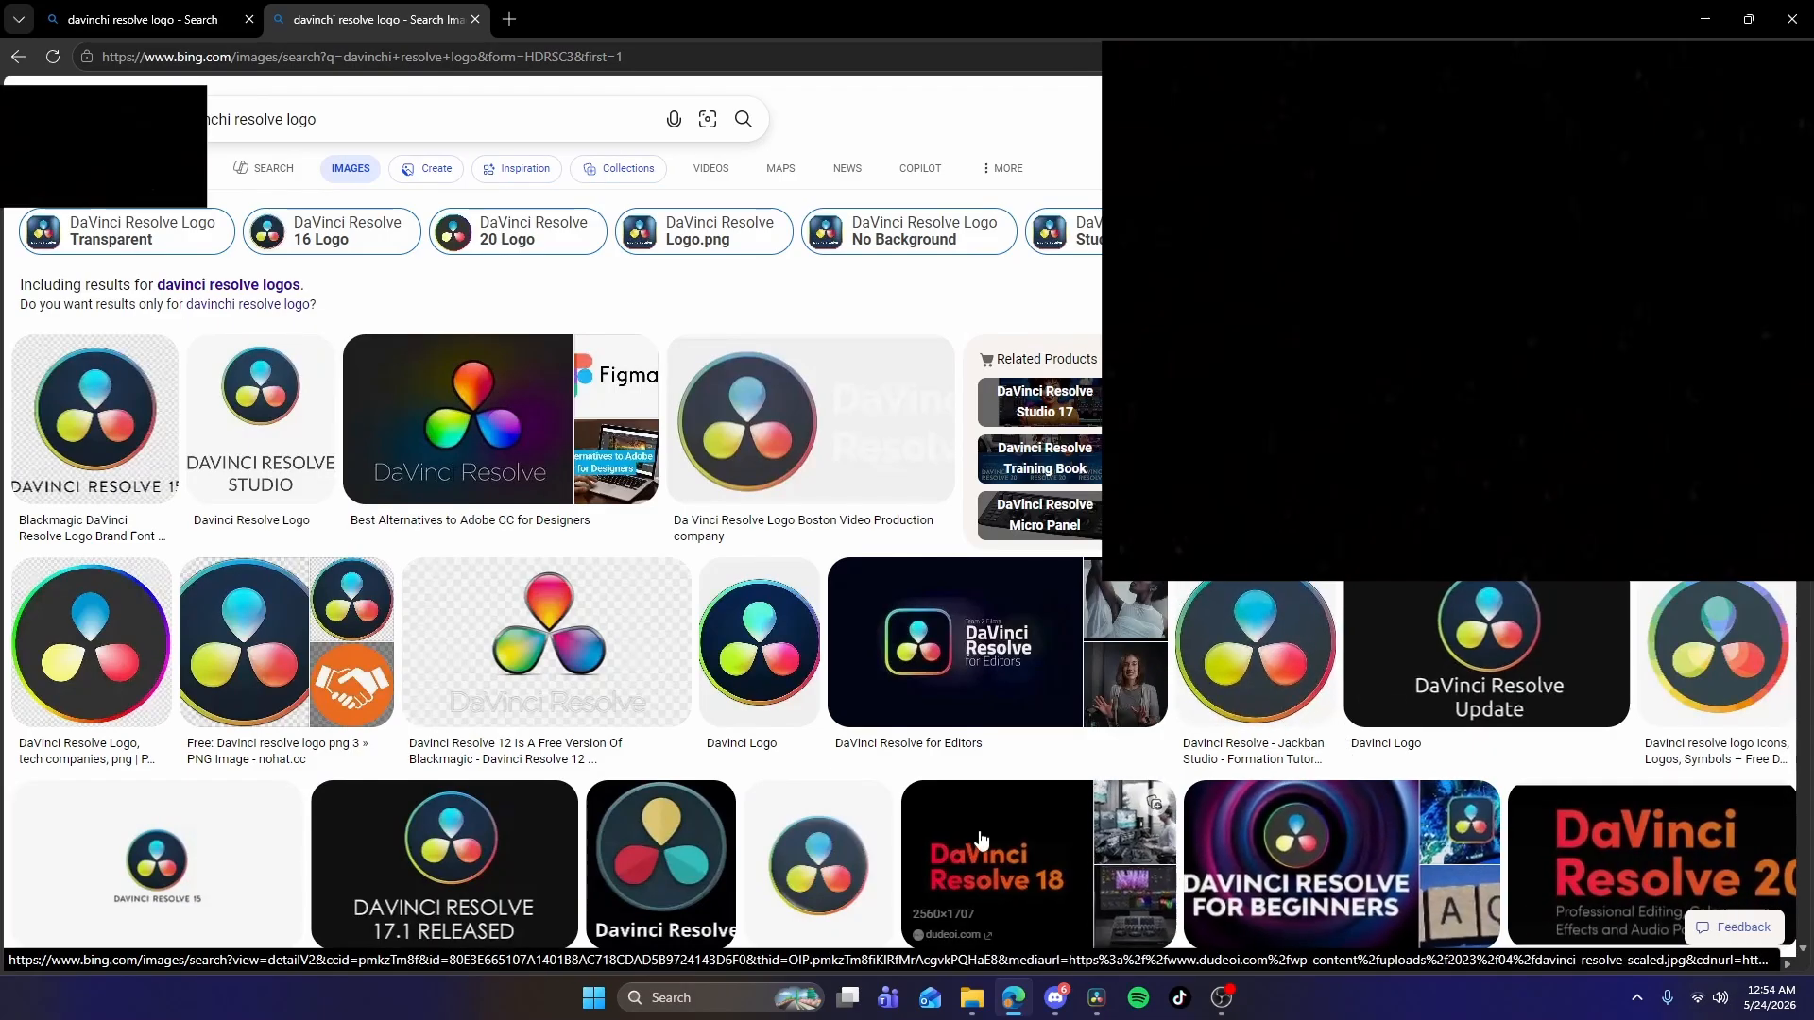
Open the round DaVinci Resolve logo from nohat.cc and save it to Downloads as a PNG named "resolve logo".
{"action": "left_click", "coordinate": [246, 623]}
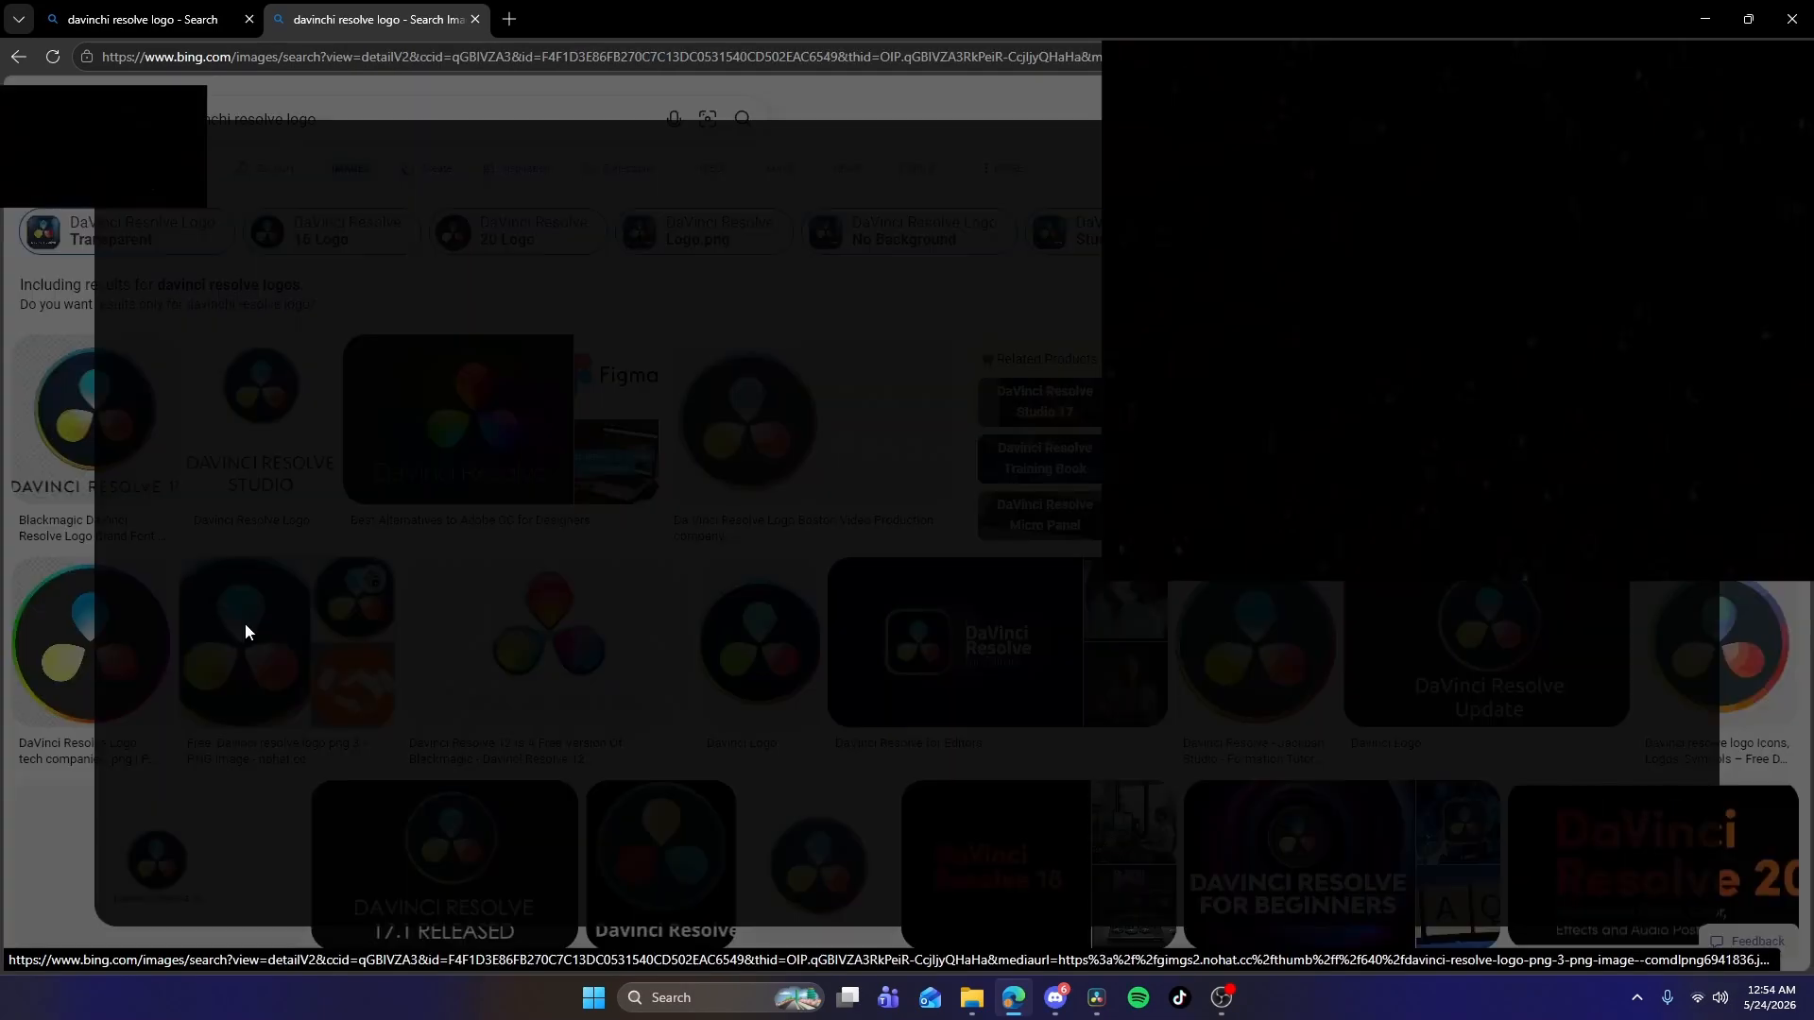
{"action": "right_click", "coordinate": [637, 384]}
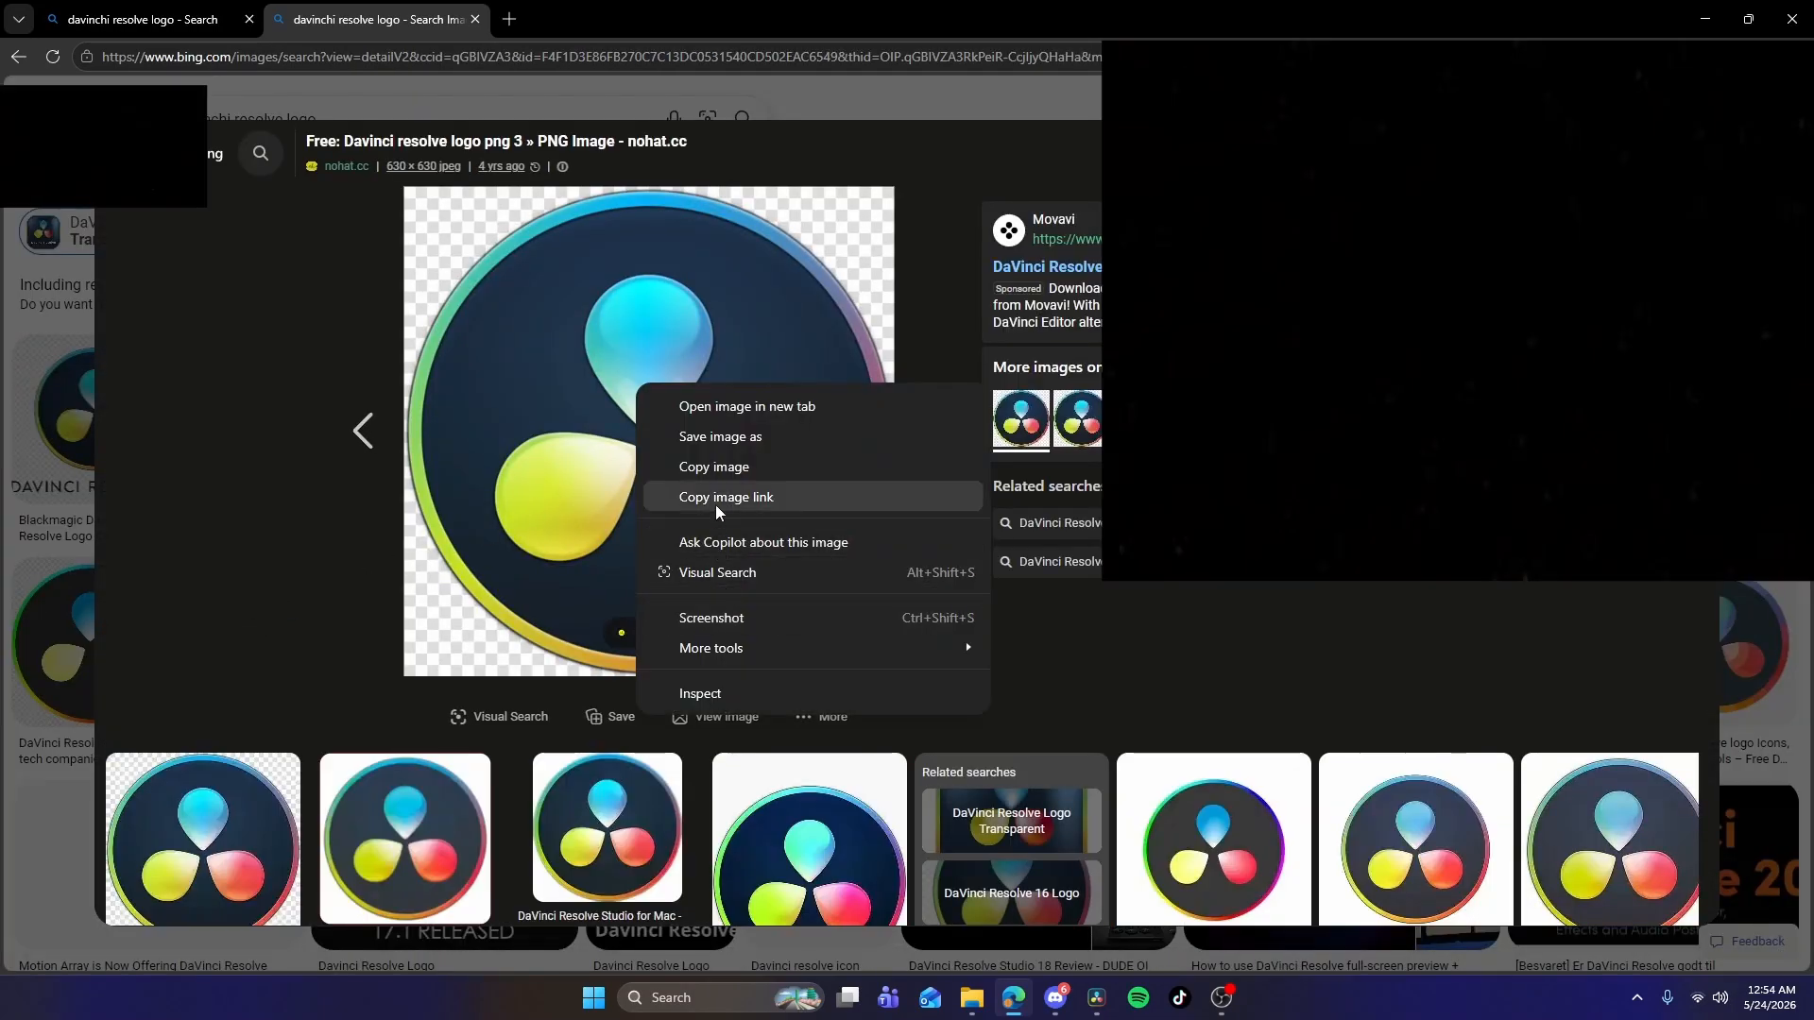
{"action": "left_click", "coordinate": [721, 437]}
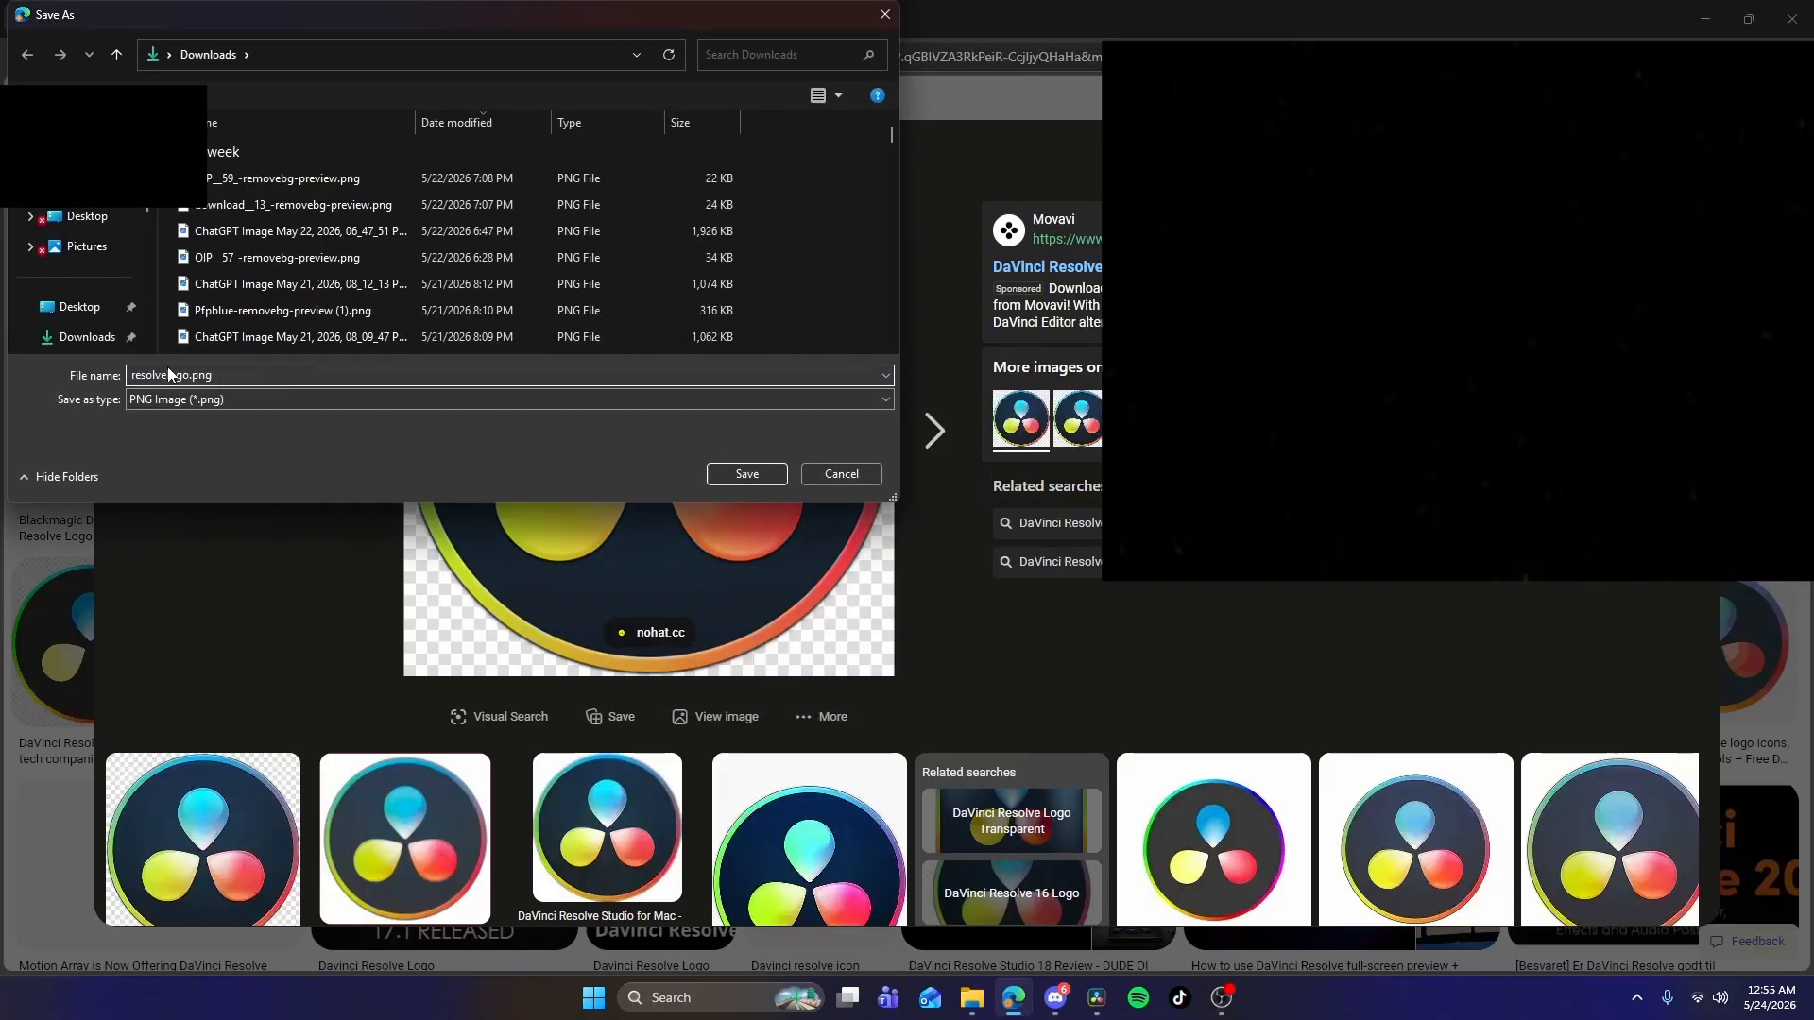
{"action": "type", "text": "resolve logo"}
{"action": "key", "text": "Return"}
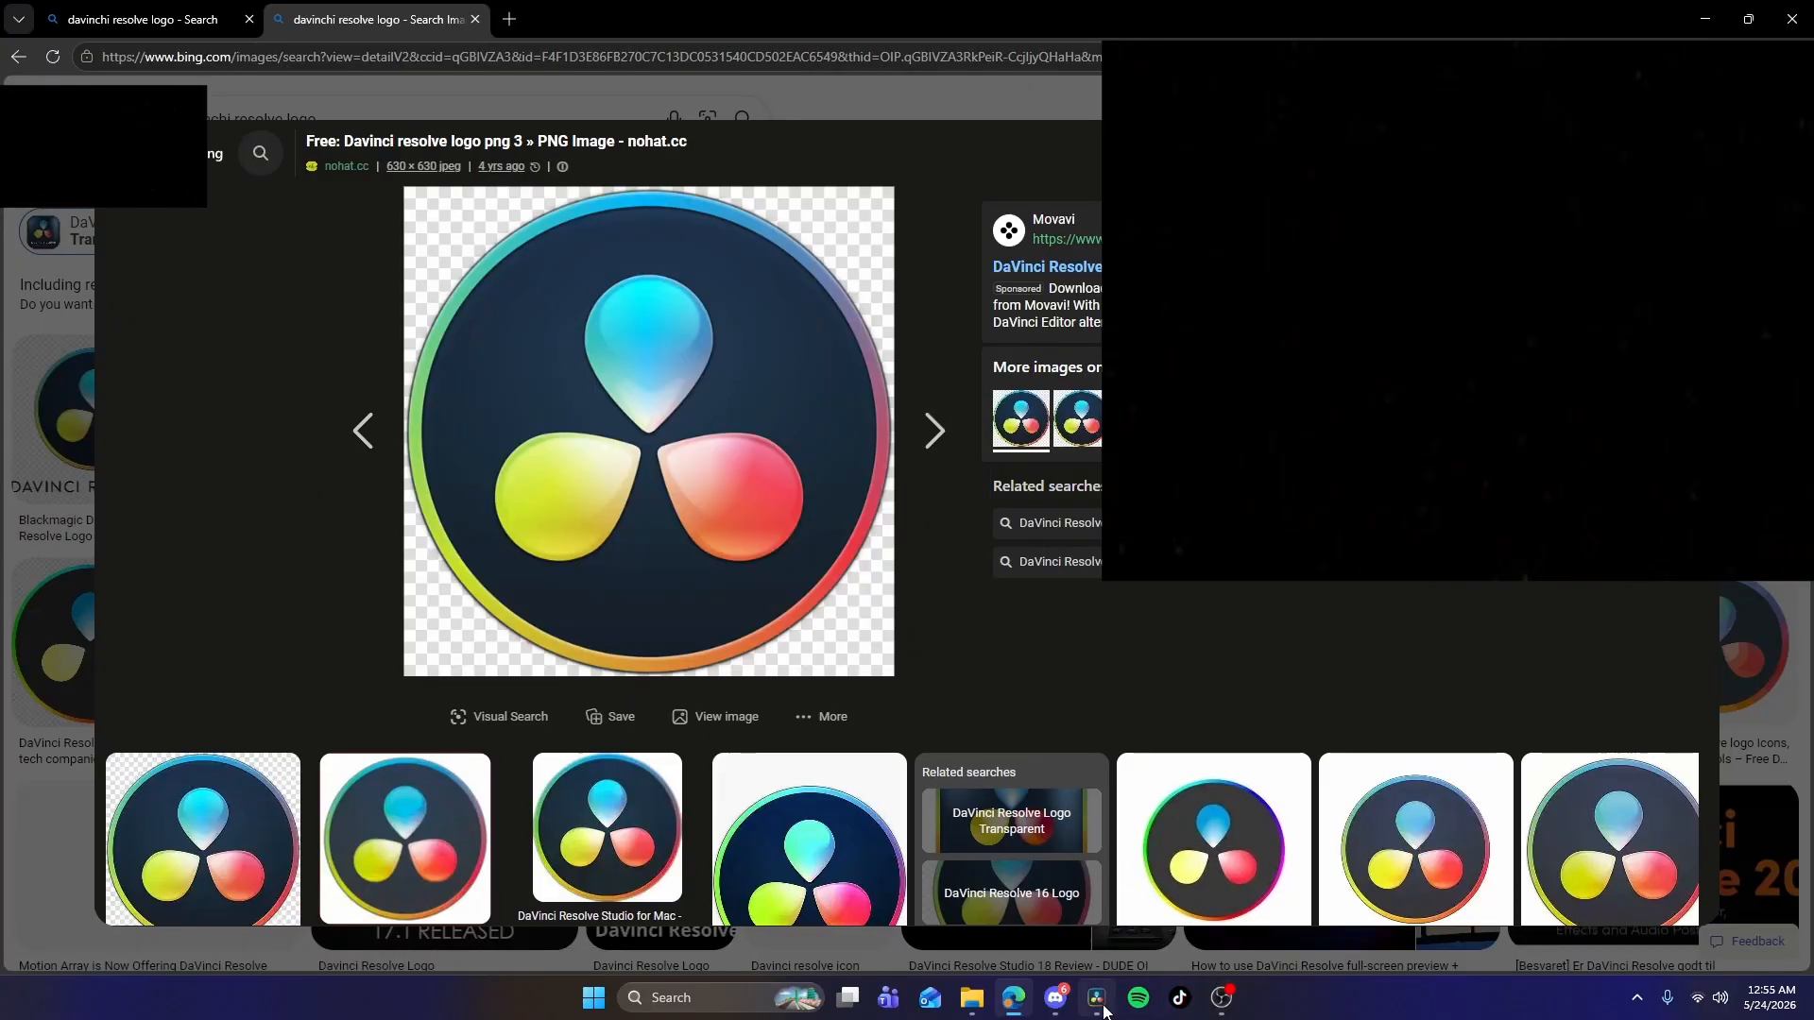
Switch to DaVinci Resolve and place resolvelogo-removebg-preview.png on a fourth video track near the end of the "Part Is" title.
{"action": "left_click", "coordinate": [1096, 1000]}
{"action": "left_click_drag", "start_coordinate": [1104, 1006], "coordinate": [376, 637]}
{"action": "left_click_drag", "start_coordinate": [362, 572], "coordinate": [1190, 798]}
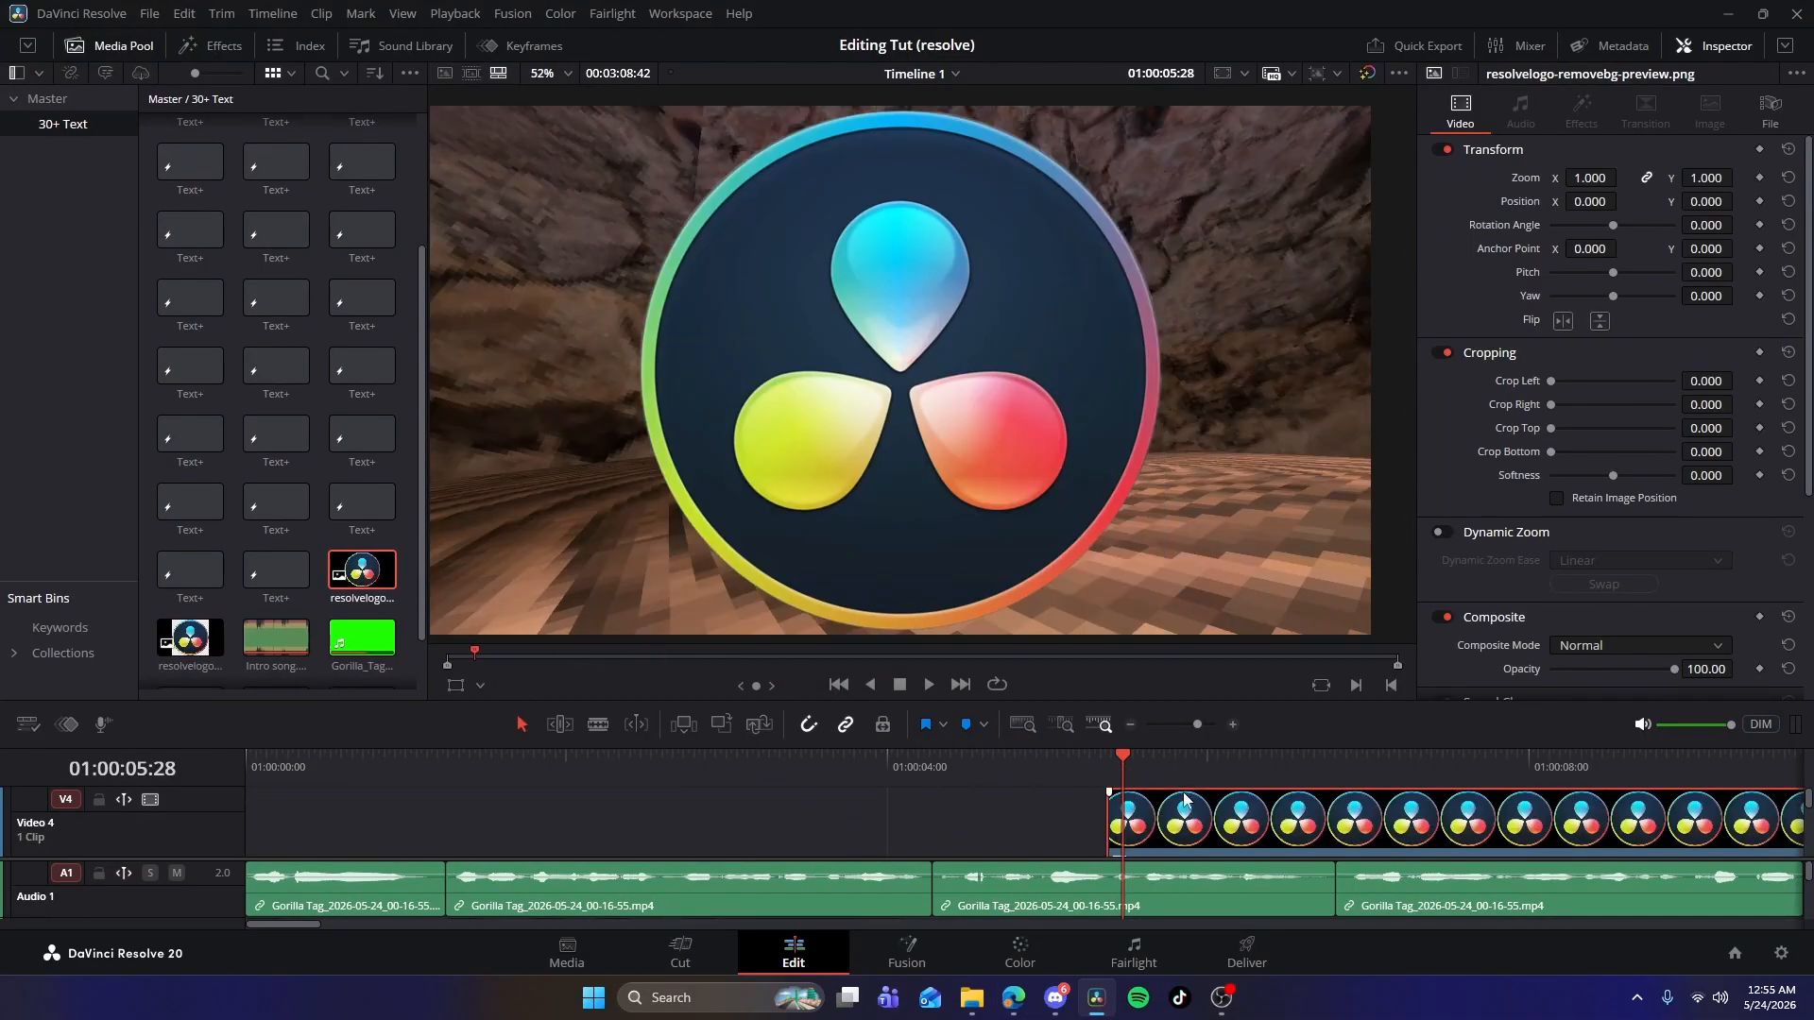
Move the logo clip down to the third video track so it starts right where the "Part Is" title ends.
{"action": "scroll", "coordinate": [1296, 805], "scroll_direction": "down", "scroll_amount": 2}
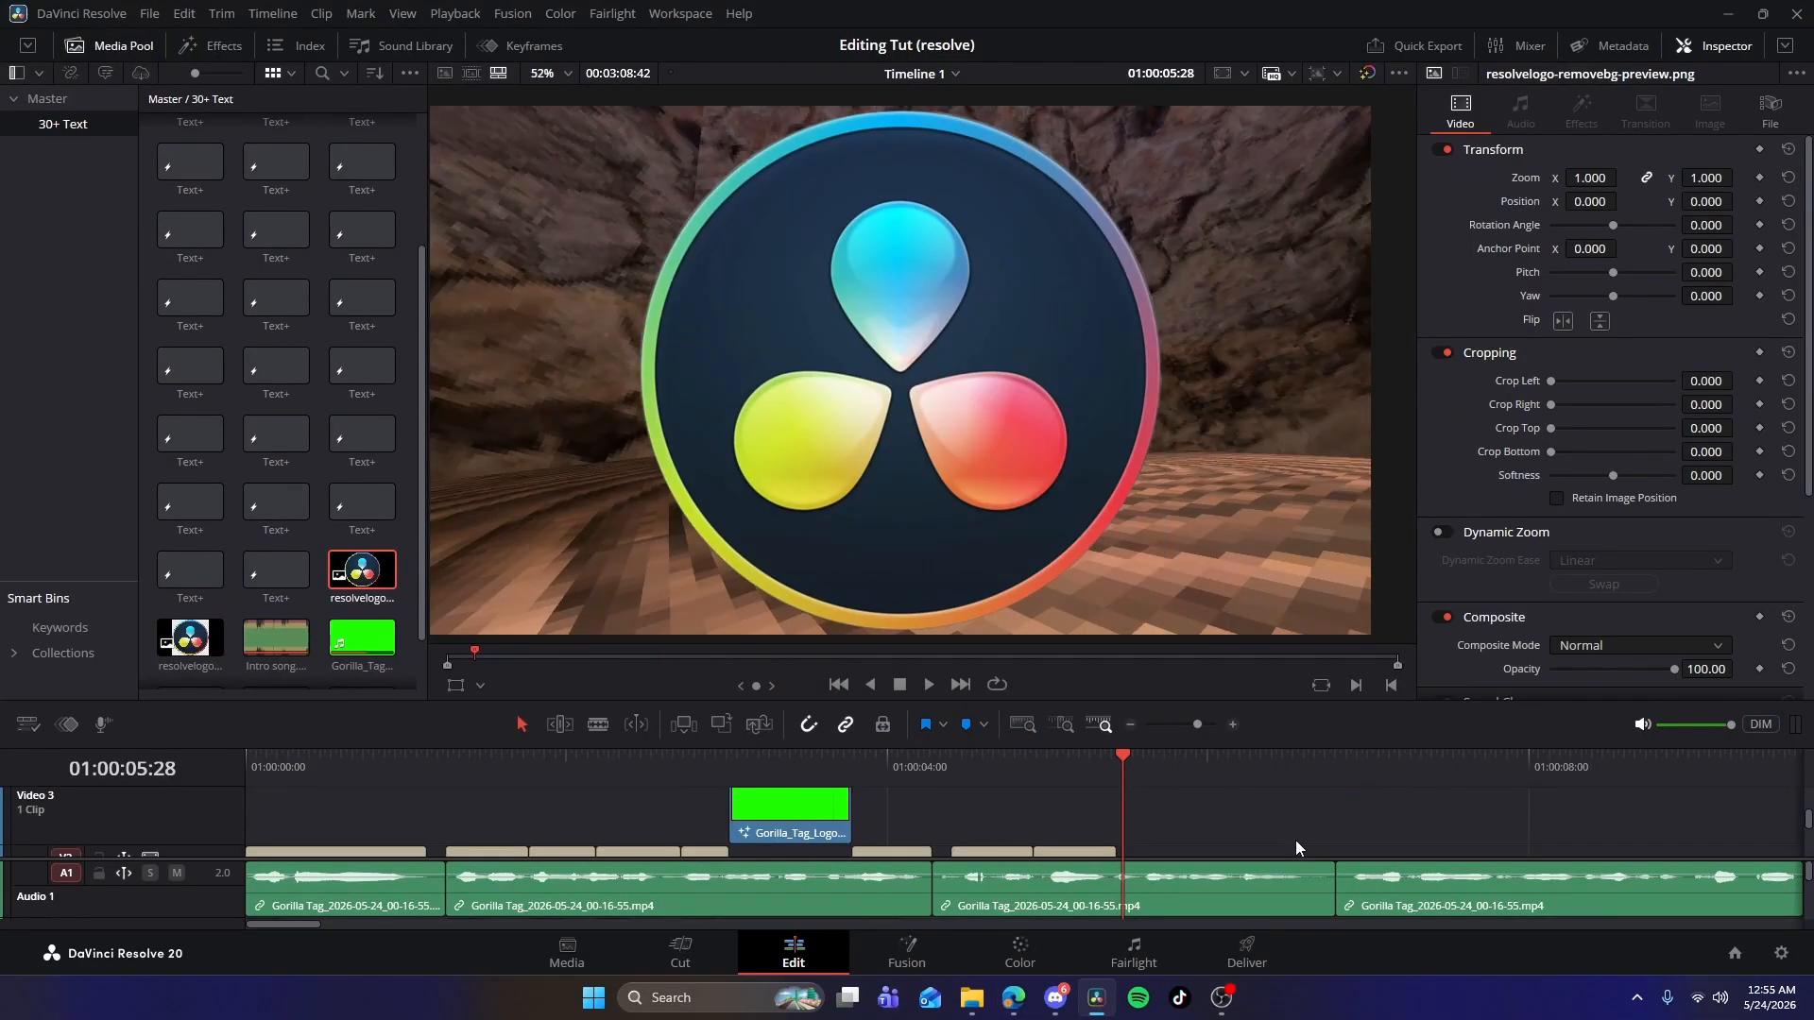
{"action": "scroll", "coordinate": [1295, 841], "scroll_direction": "up", "scroll_amount": 2}
{"action": "scroll", "coordinate": [1797, 820], "scroll_direction": "down", "scroll_amount": 1}
{"action": "scroll", "coordinate": [1786, 818], "scroll_direction": "up", "scroll_amount": 1}
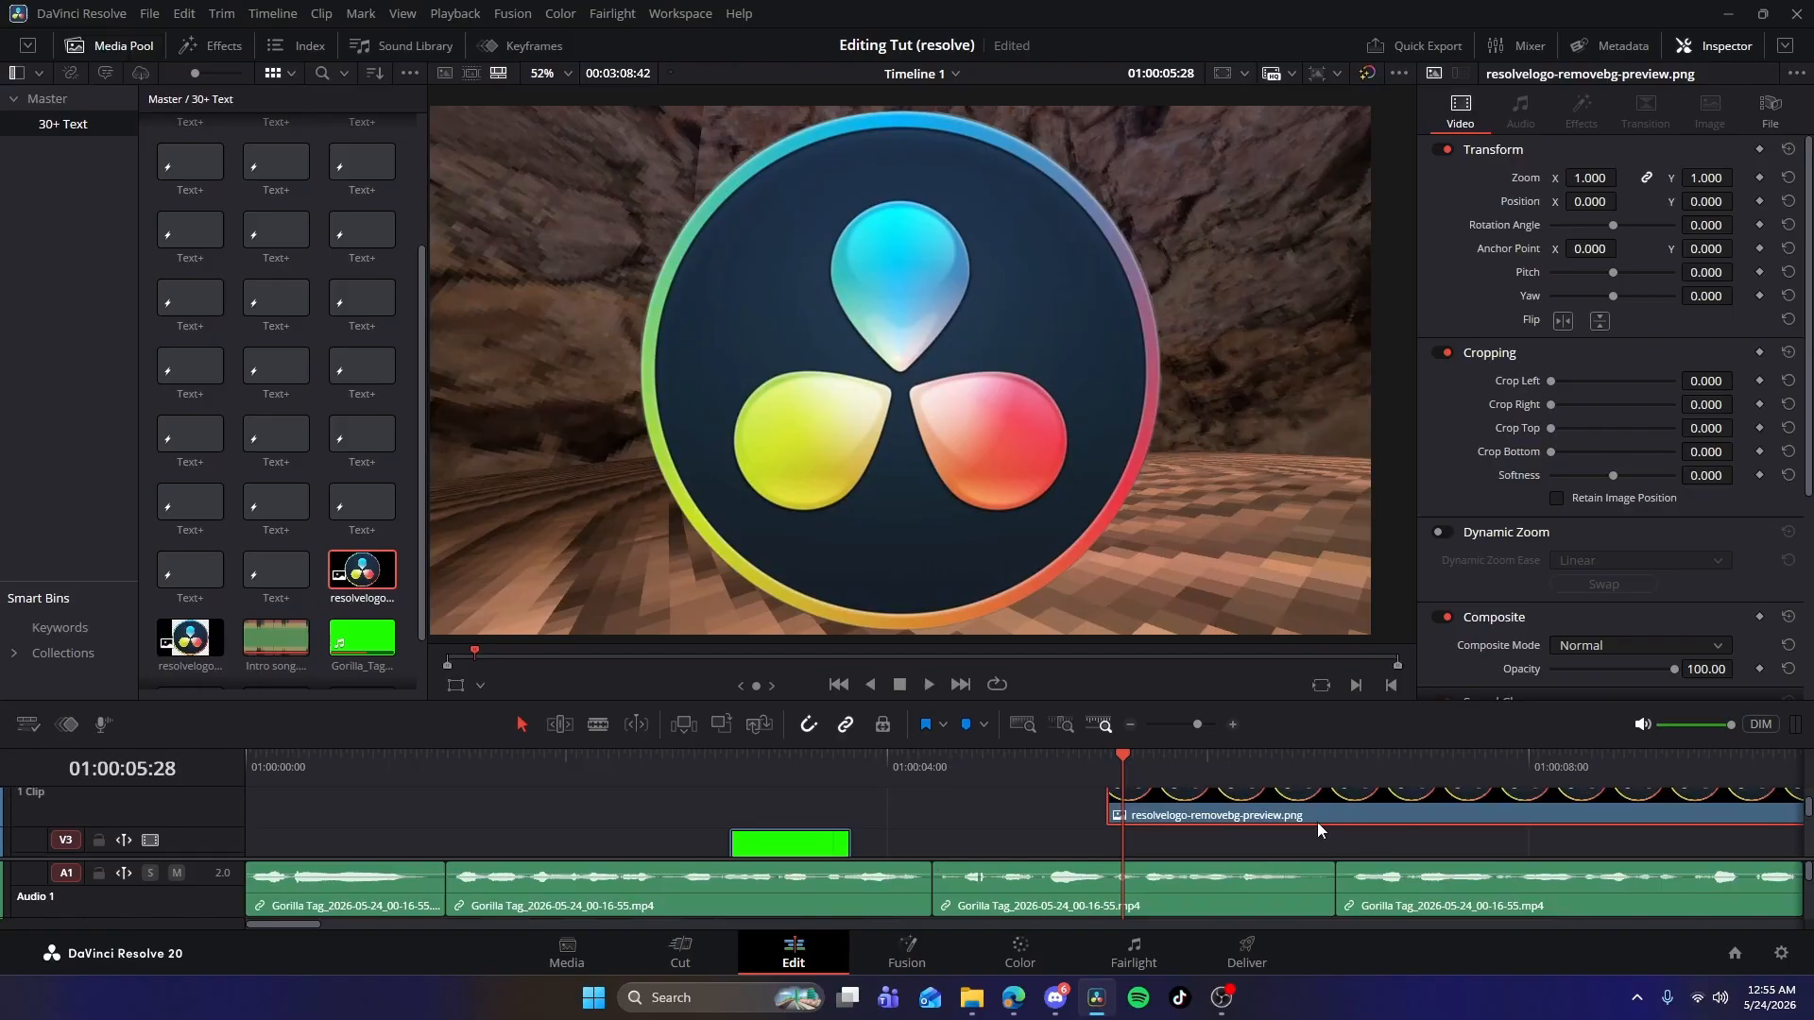
{"action": "left_click_drag", "start_coordinate": [1279, 828], "coordinate": [1278, 835]}
{"action": "scroll", "coordinate": [1748, 801], "scroll_direction": "down", "scroll_amount": 2}
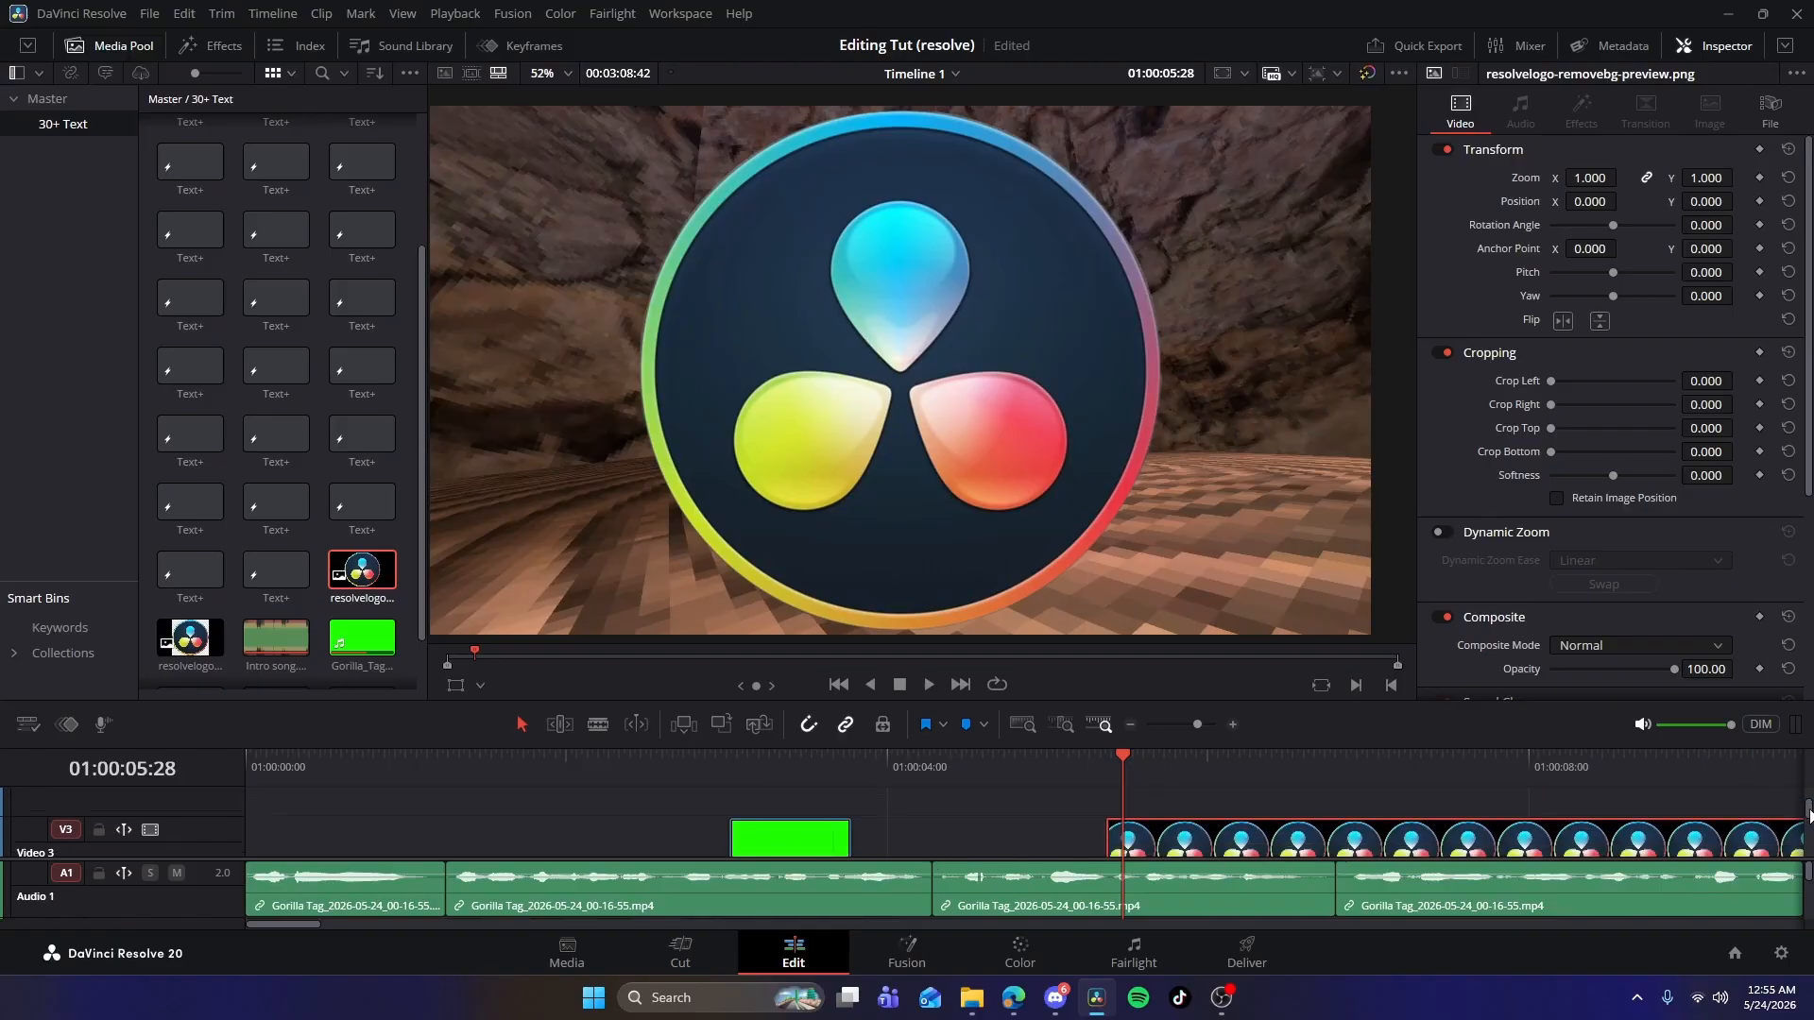
{"action": "left_click_drag", "start_coordinate": [1234, 811], "coordinate": [1219, 818]}
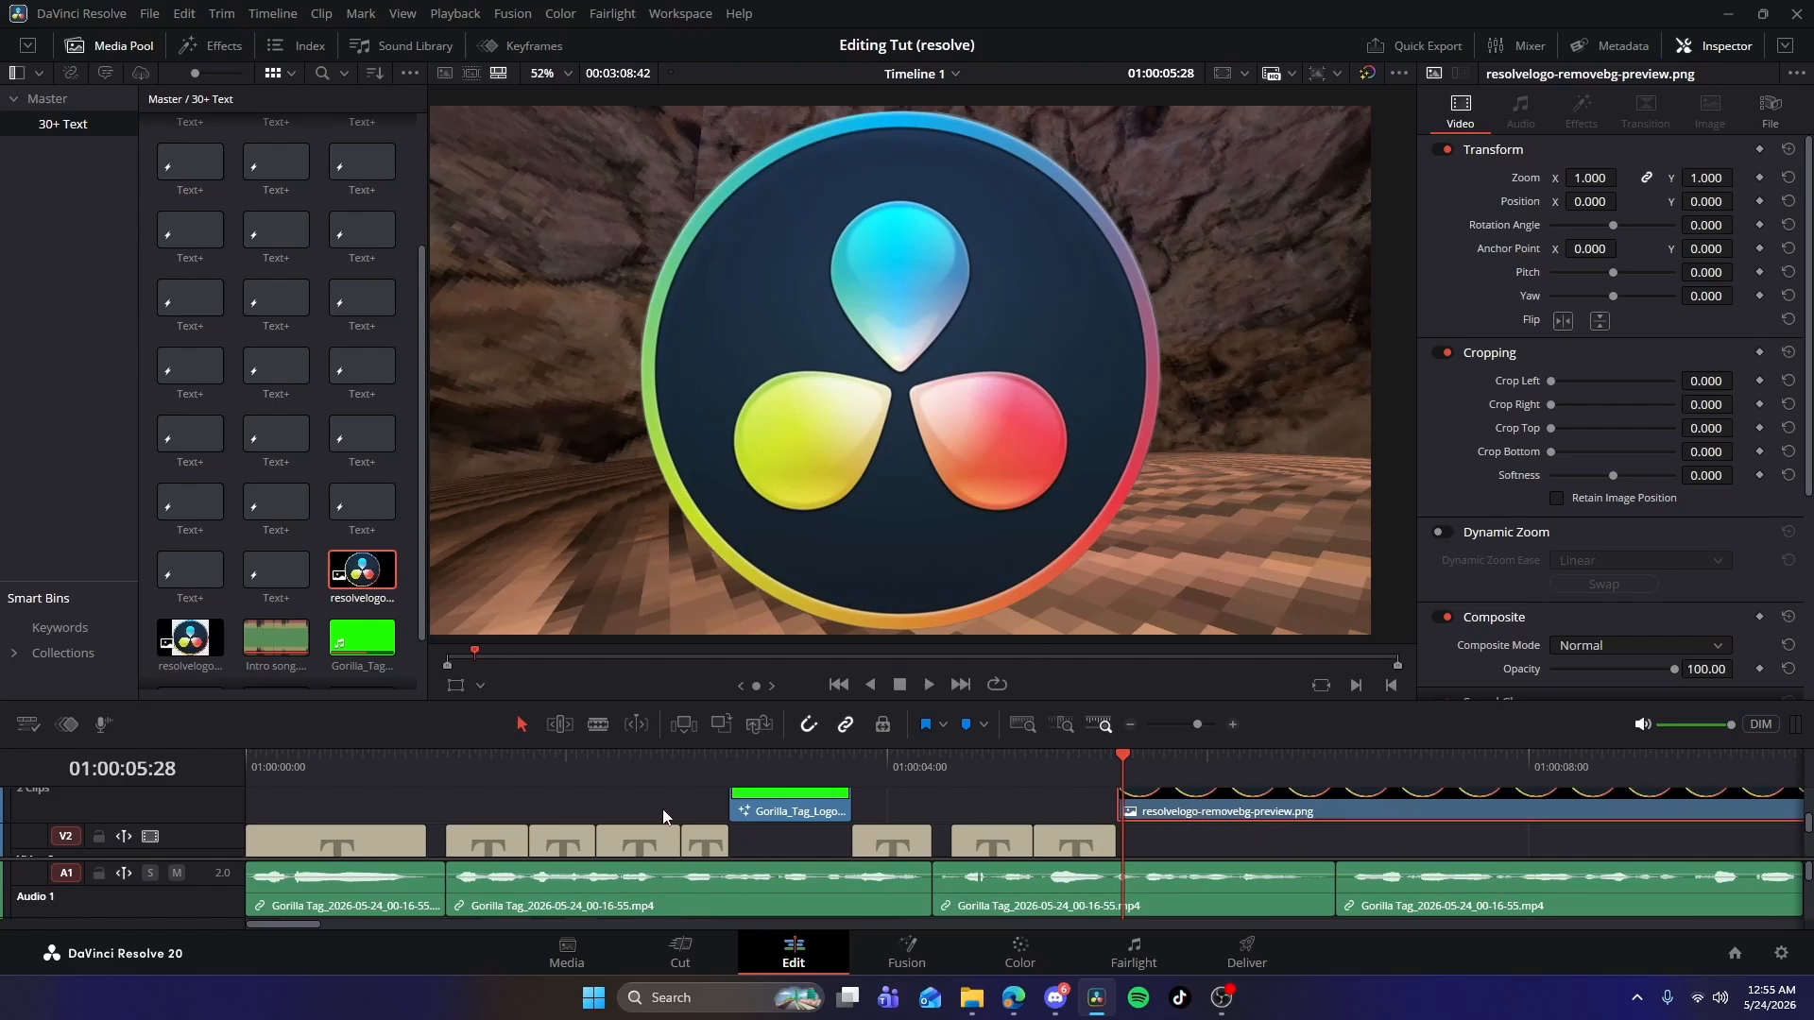
{"action": "left_click_drag", "start_coordinate": [1809, 827], "coordinate": [1811, 825]}
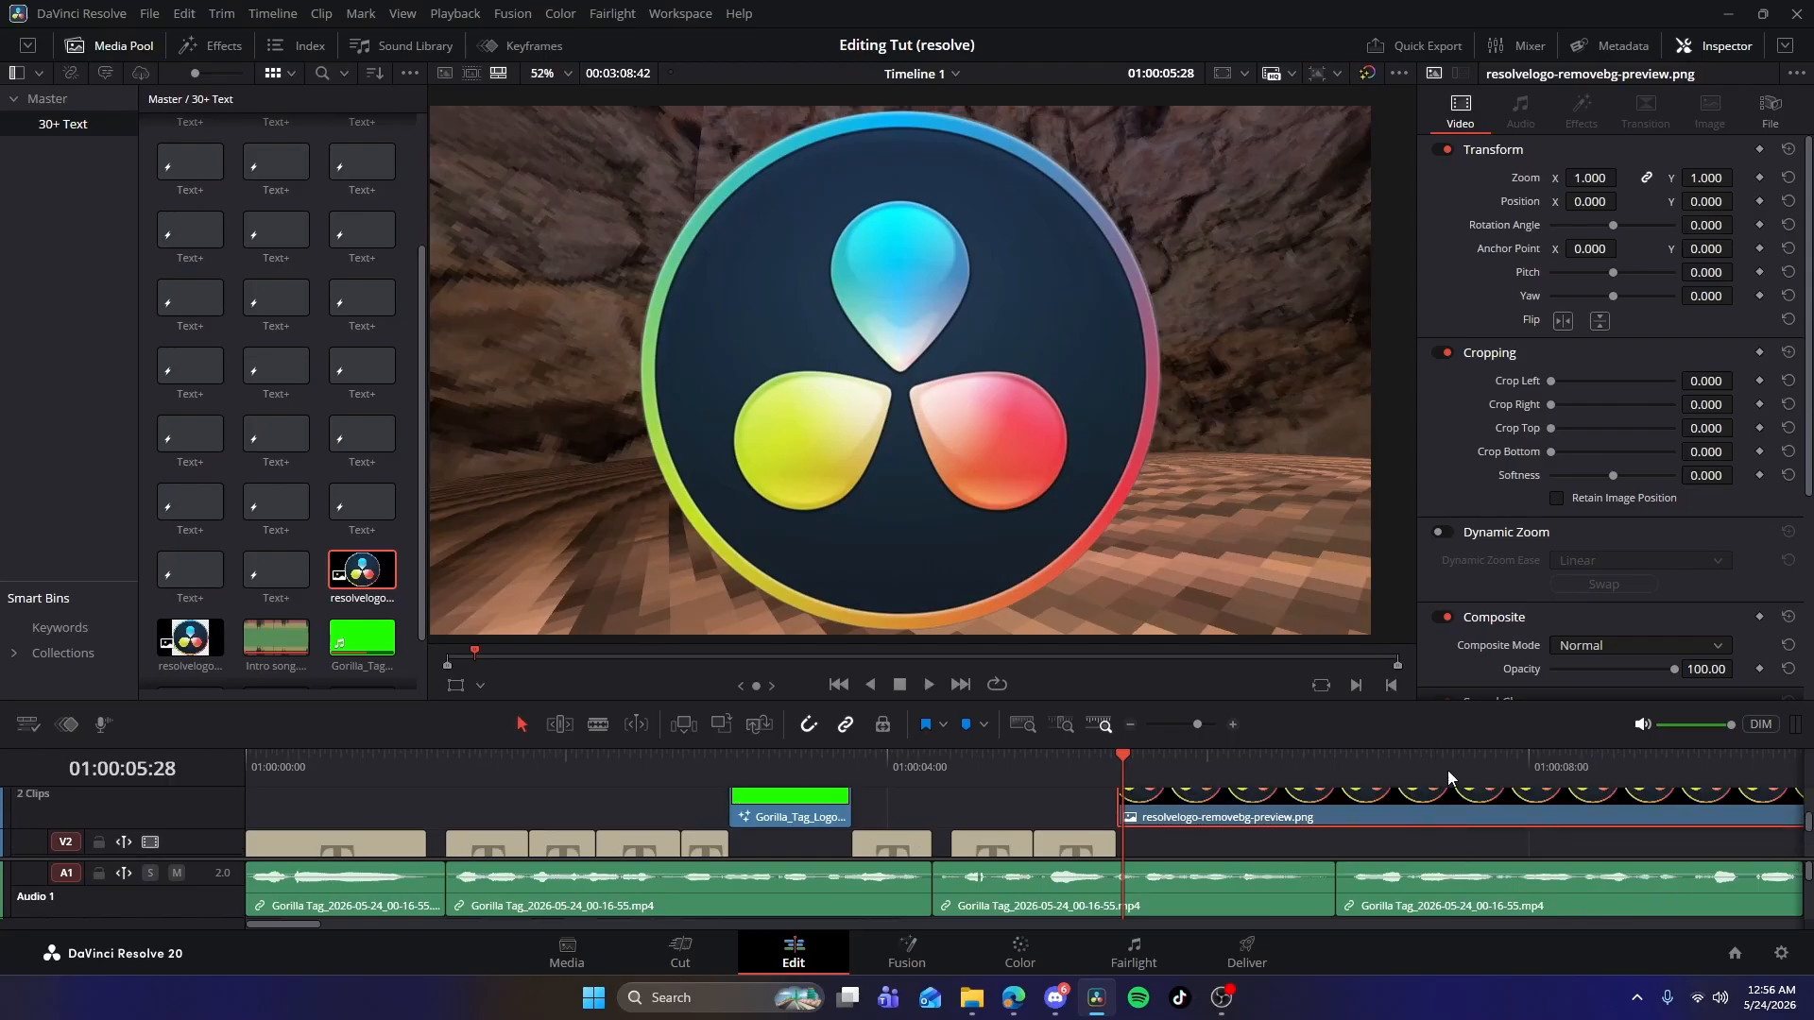
Scale the Resolve logo to 0.590 and position it at X -60, Y -48 over the gorilla, playing the section to check.
{"action": "left_click_drag", "start_coordinate": [1715, 179], "coordinate": [1662, 179]}
{"action": "left_click", "coordinate": [1112, 760]}
{"action": "key", "text": "space"}
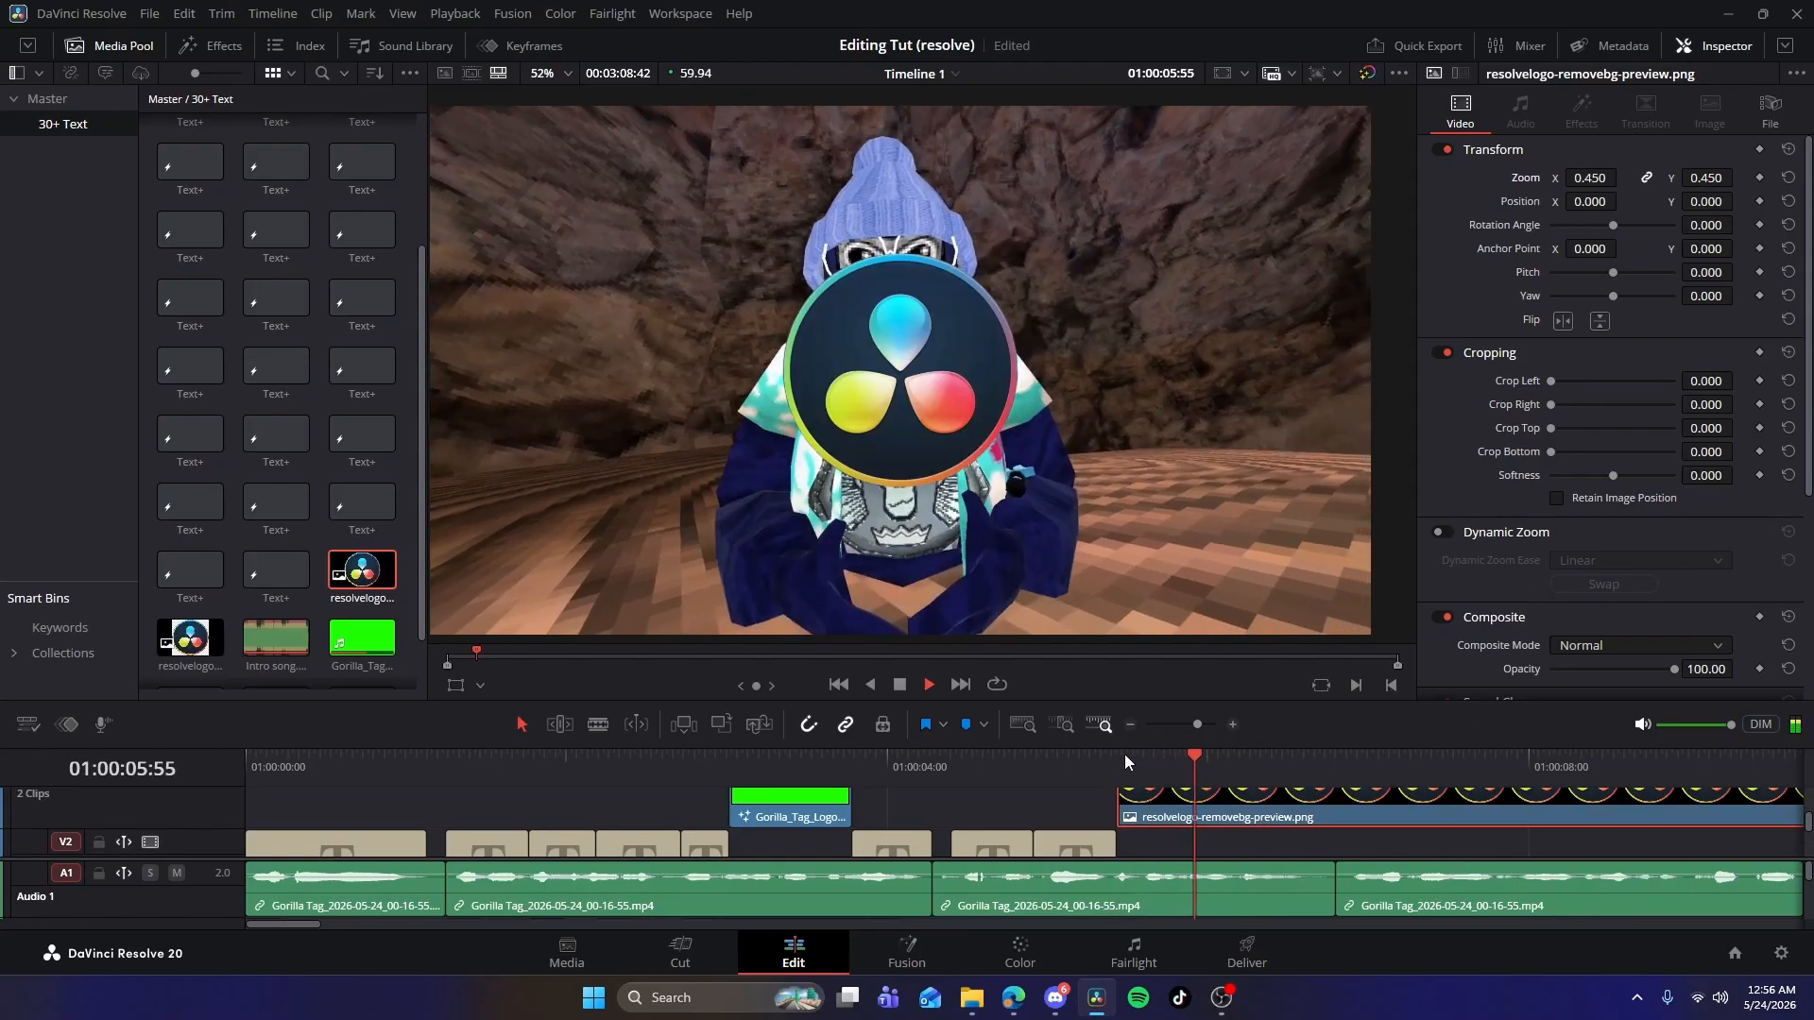
{"action": "key", "text": "space"}
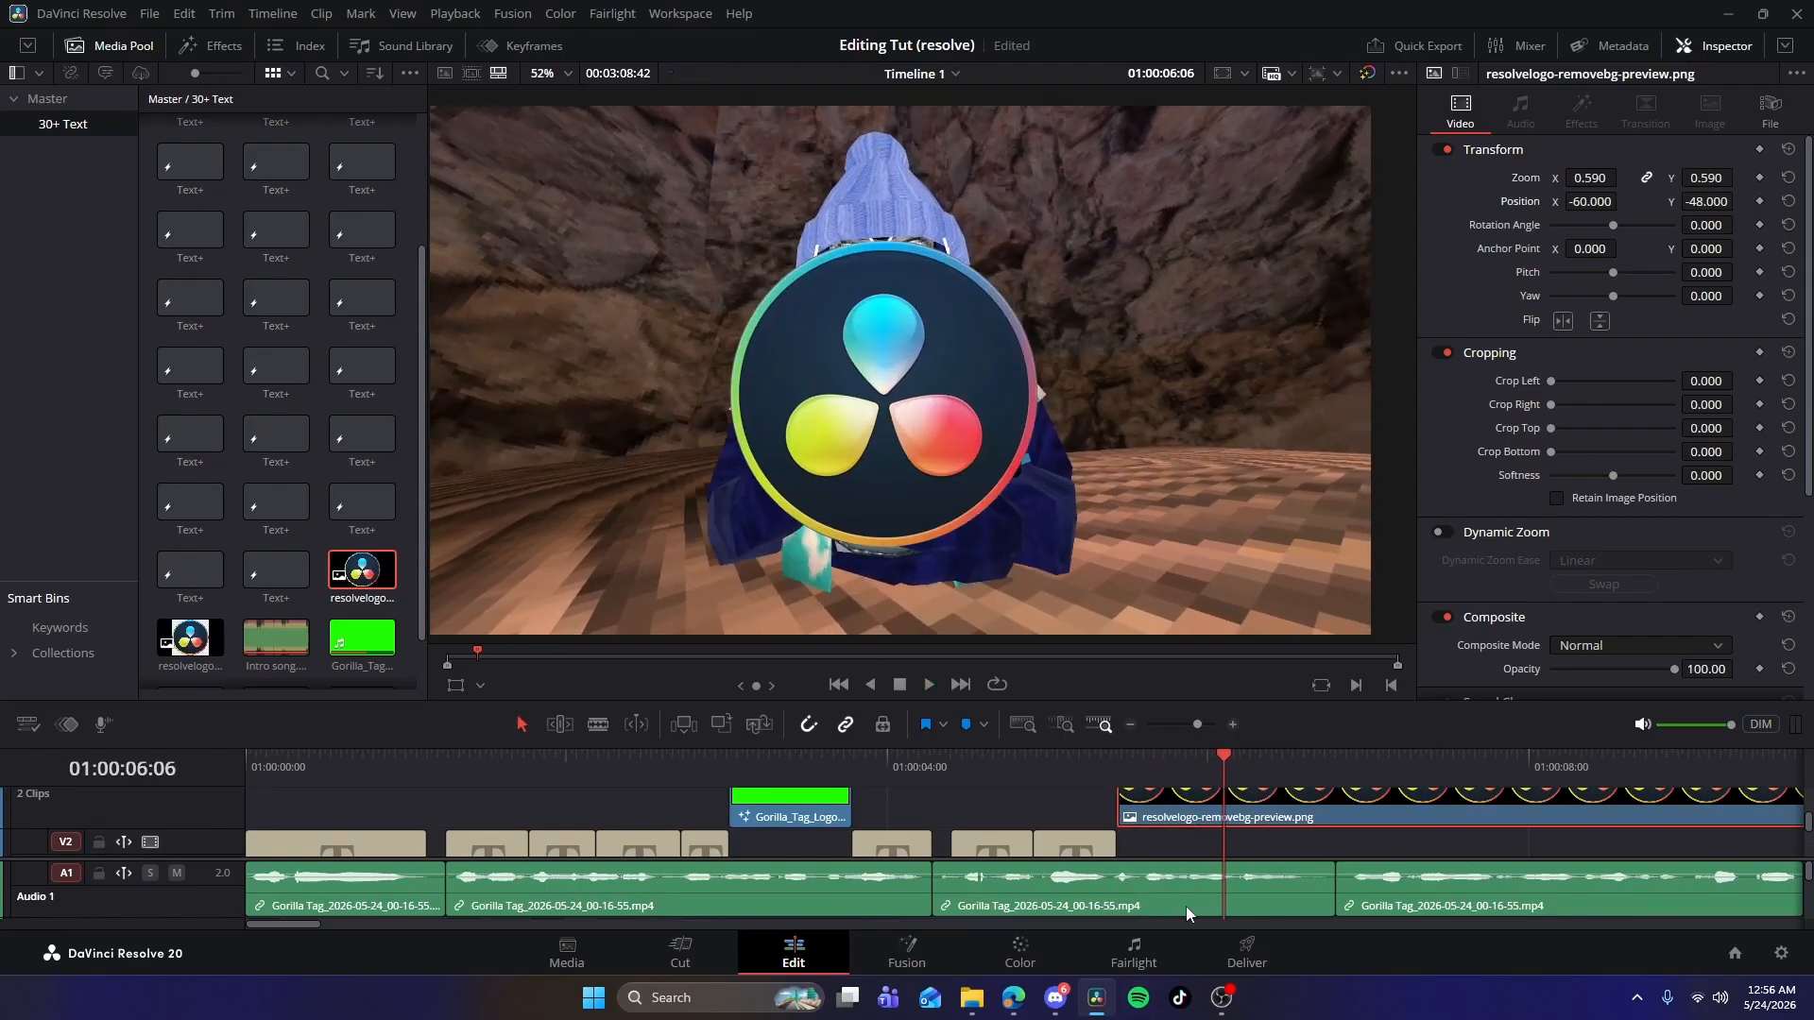
Play the logo section, split the logo clip at the end of the third gameplay clip, and delete the remainder.
{"action": "left_click_drag", "start_coordinate": [1211, 765], "coordinate": [1059, 767]}
{"action": "key", "text": "space"}
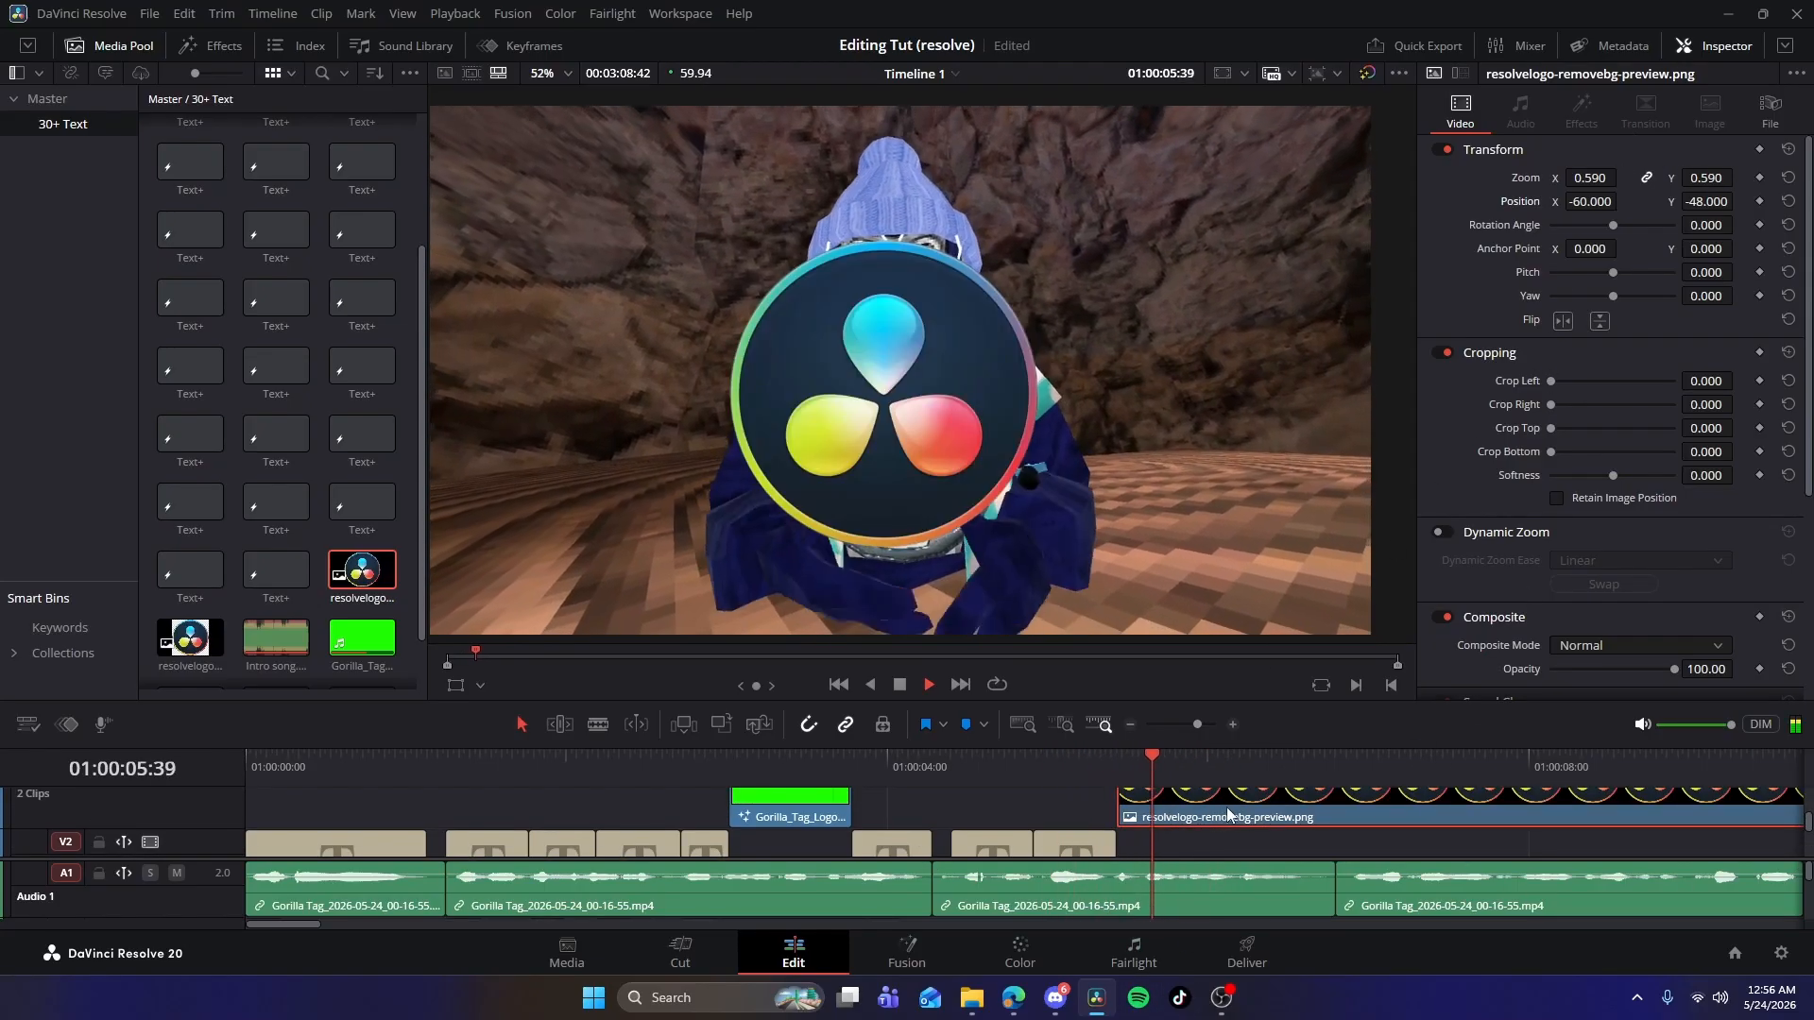
{"action": "key", "text": "space"}
{"action": "key", "text": "b"}
{"action": "left_click", "coordinate": [1335, 817]}
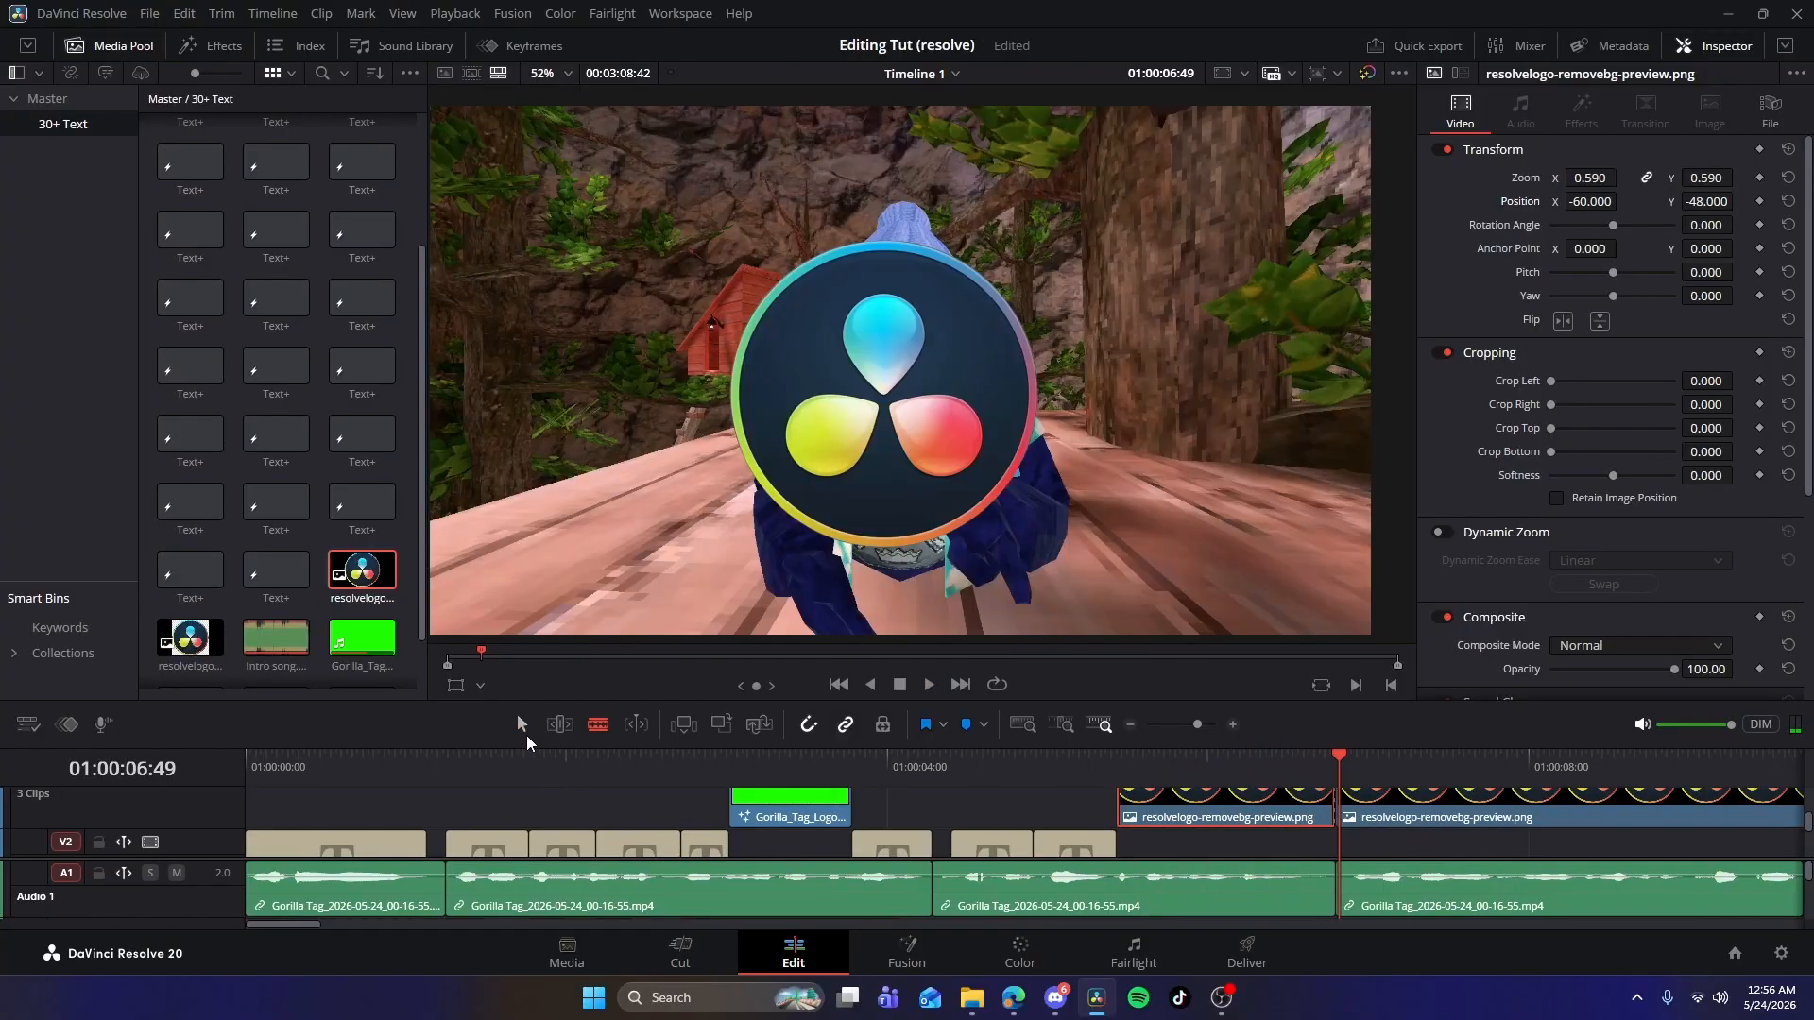
{"action": "left_click", "coordinate": [1436, 833]}
{"action": "key", "text": "Delete"}
Copy the last Click 3.mp3 sound on the second audio track and paste it at the starts of "But This" and "Part Is".
{"action": "scroll", "coordinate": [1351, 812], "scroll_direction": "down", "scroll_amount": 2}
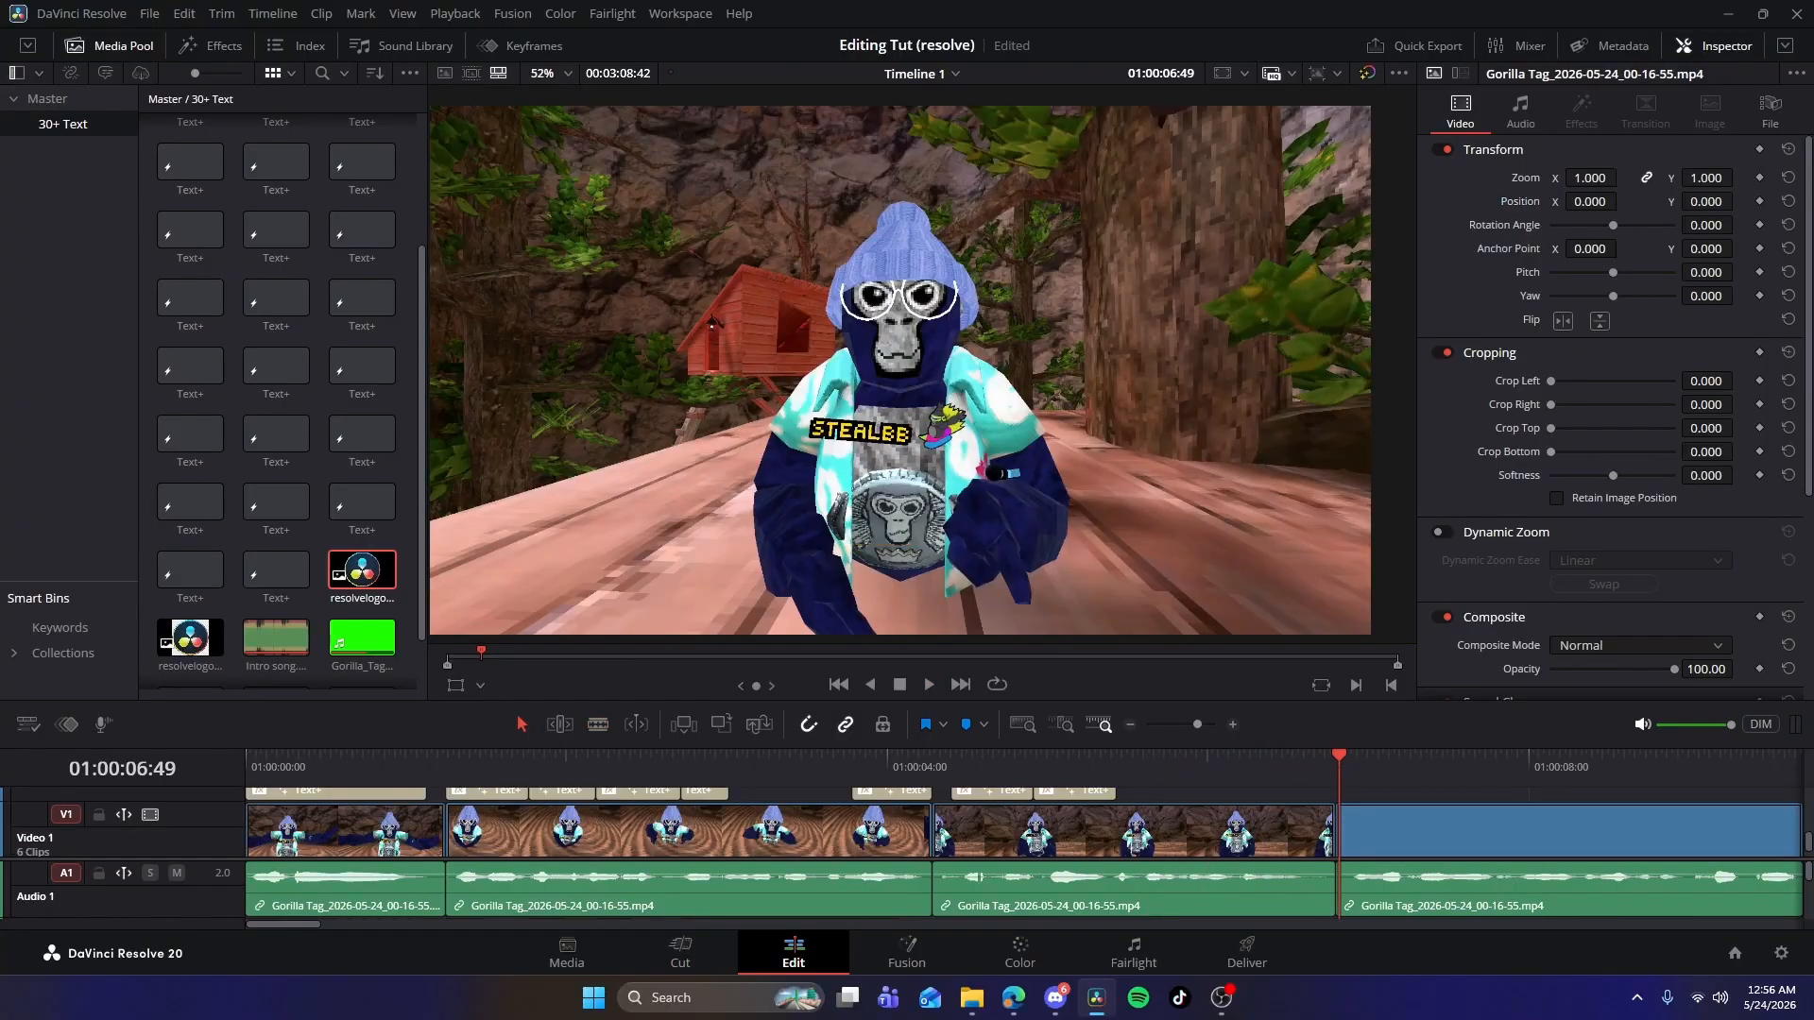
{"action": "left_click_drag", "start_coordinate": [1808, 876], "coordinate": [1806, 895]}
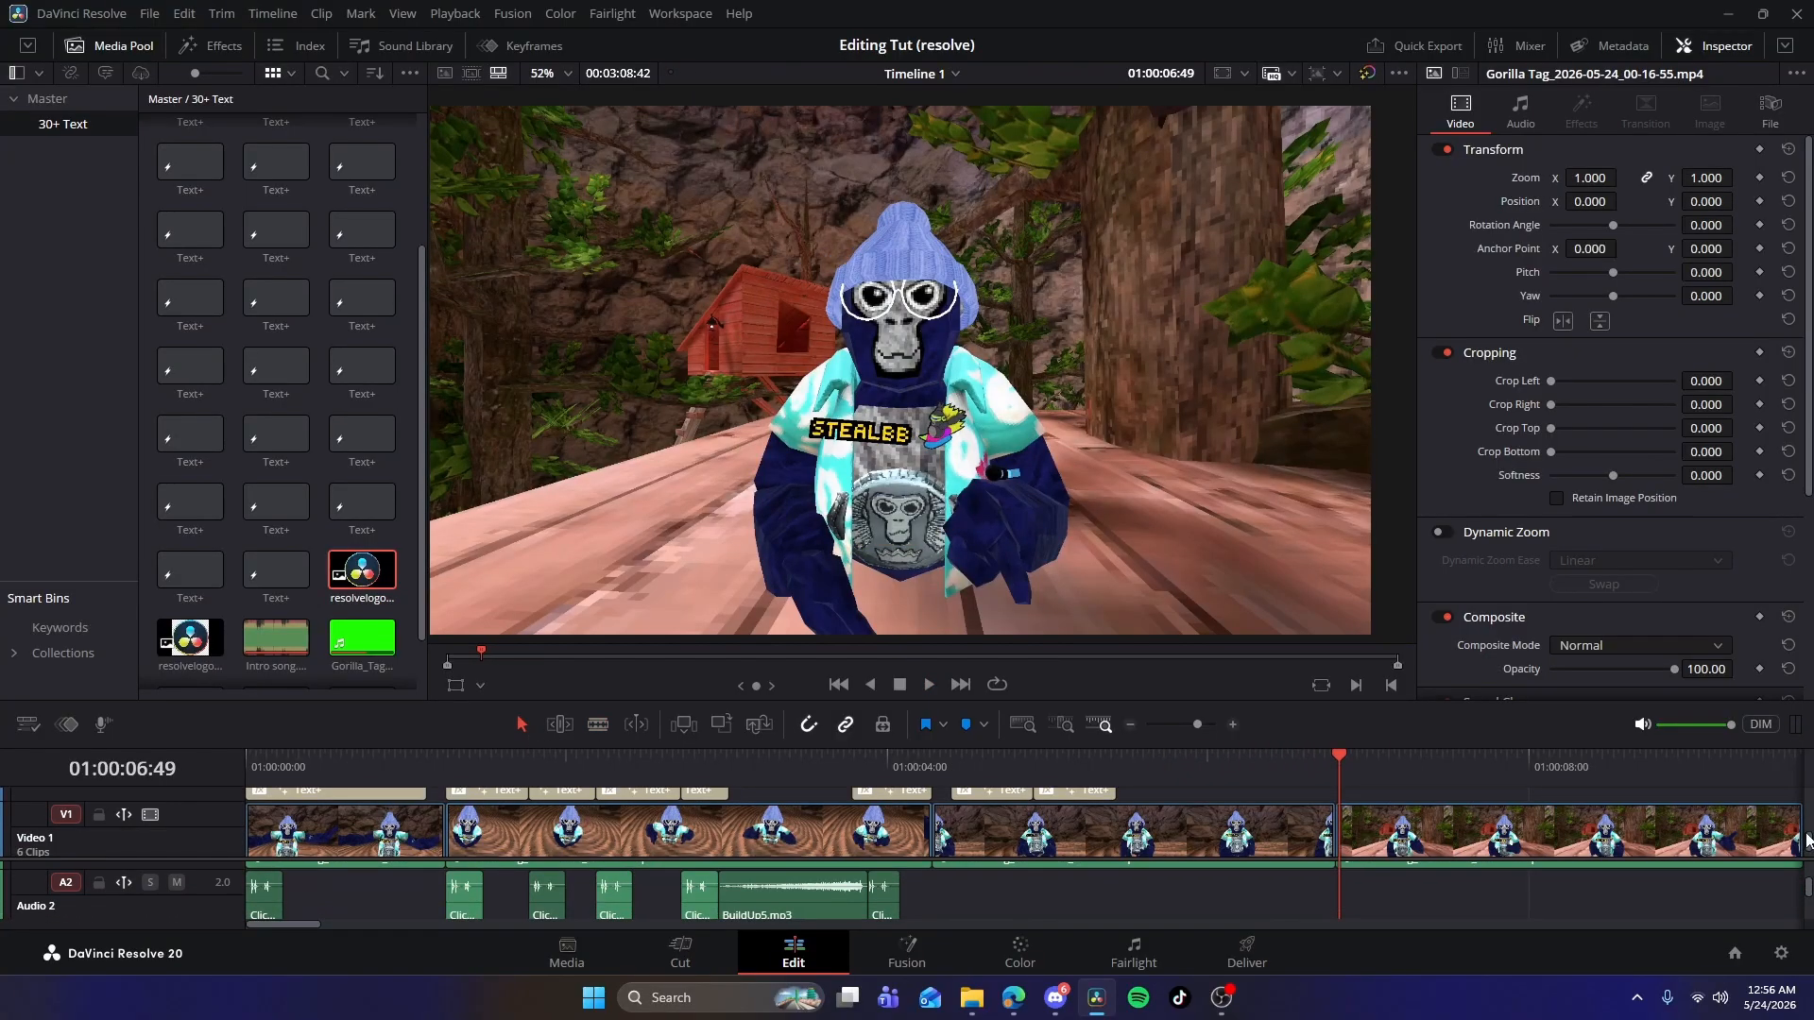
{"action": "scroll", "coordinate": [1807, 836], "scroll_direction": "up", "scroll_amount": 2}
{"action": "left_click", "coordinate": [884, 896]}
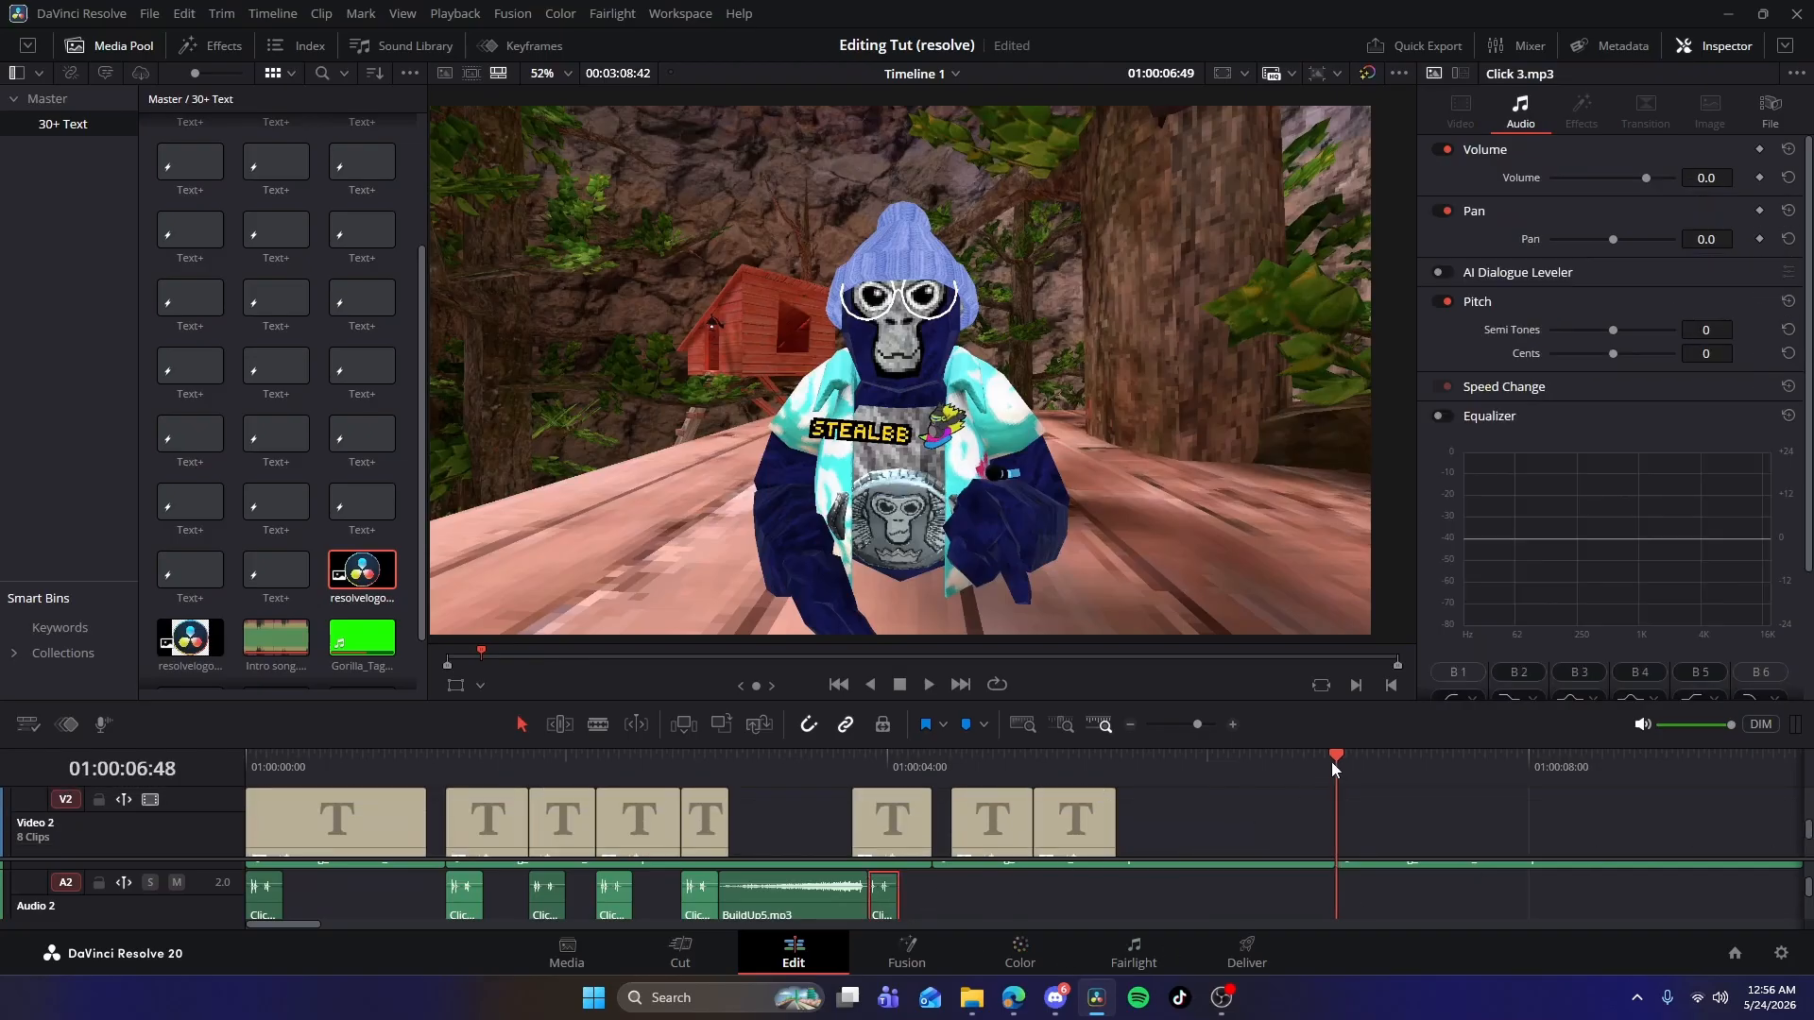
{"action": "left_click", "coordinate": [952, 769]}
{"action": "key", "text": "ctrl+v"}
{"action": "left_click", "coordinate": [1035, 770]}
{"action": "key", "text": "ctrl+v"}
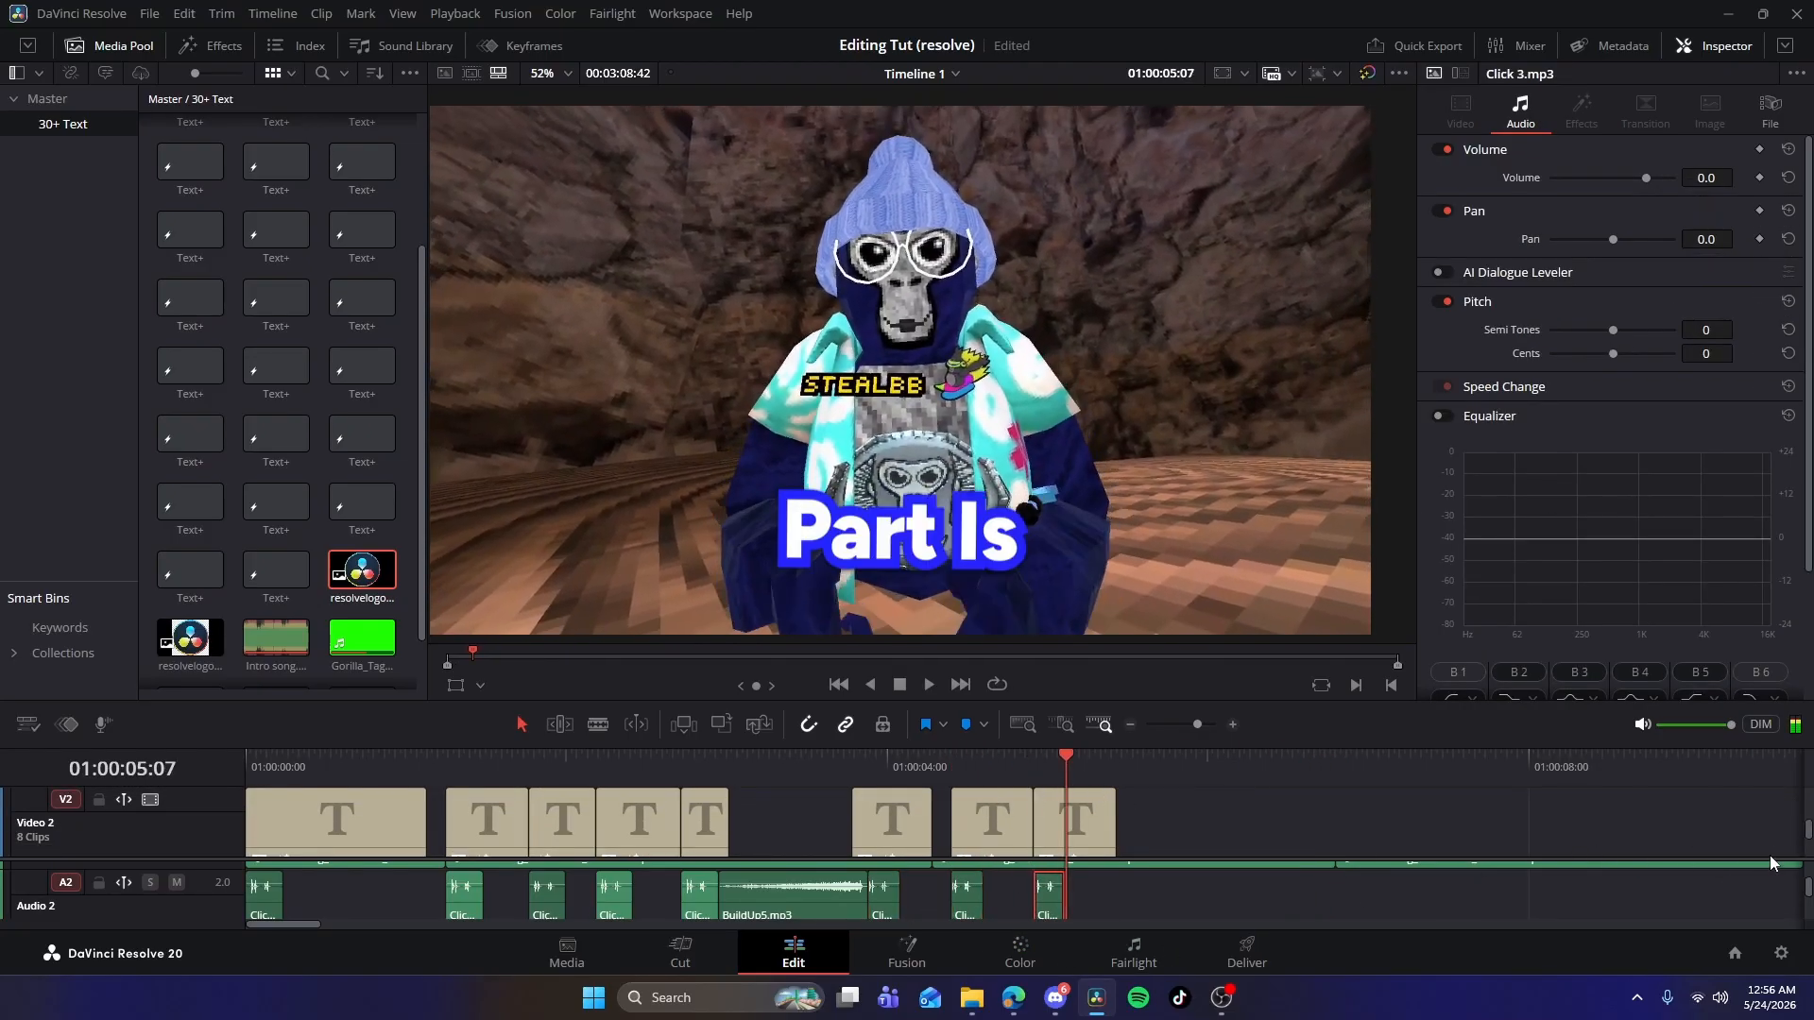
Audition Coin Ding, Tag Transition (1), Half-Life - Button Sound and Shutter Click in the editing pack's Clicks folder.
{"action": "scroll", "coordinate": [1770, 854], "scroll_direction": "up", "scroll_amount": 2}
{"action": "left_click", "coordinate": [972, 997]}
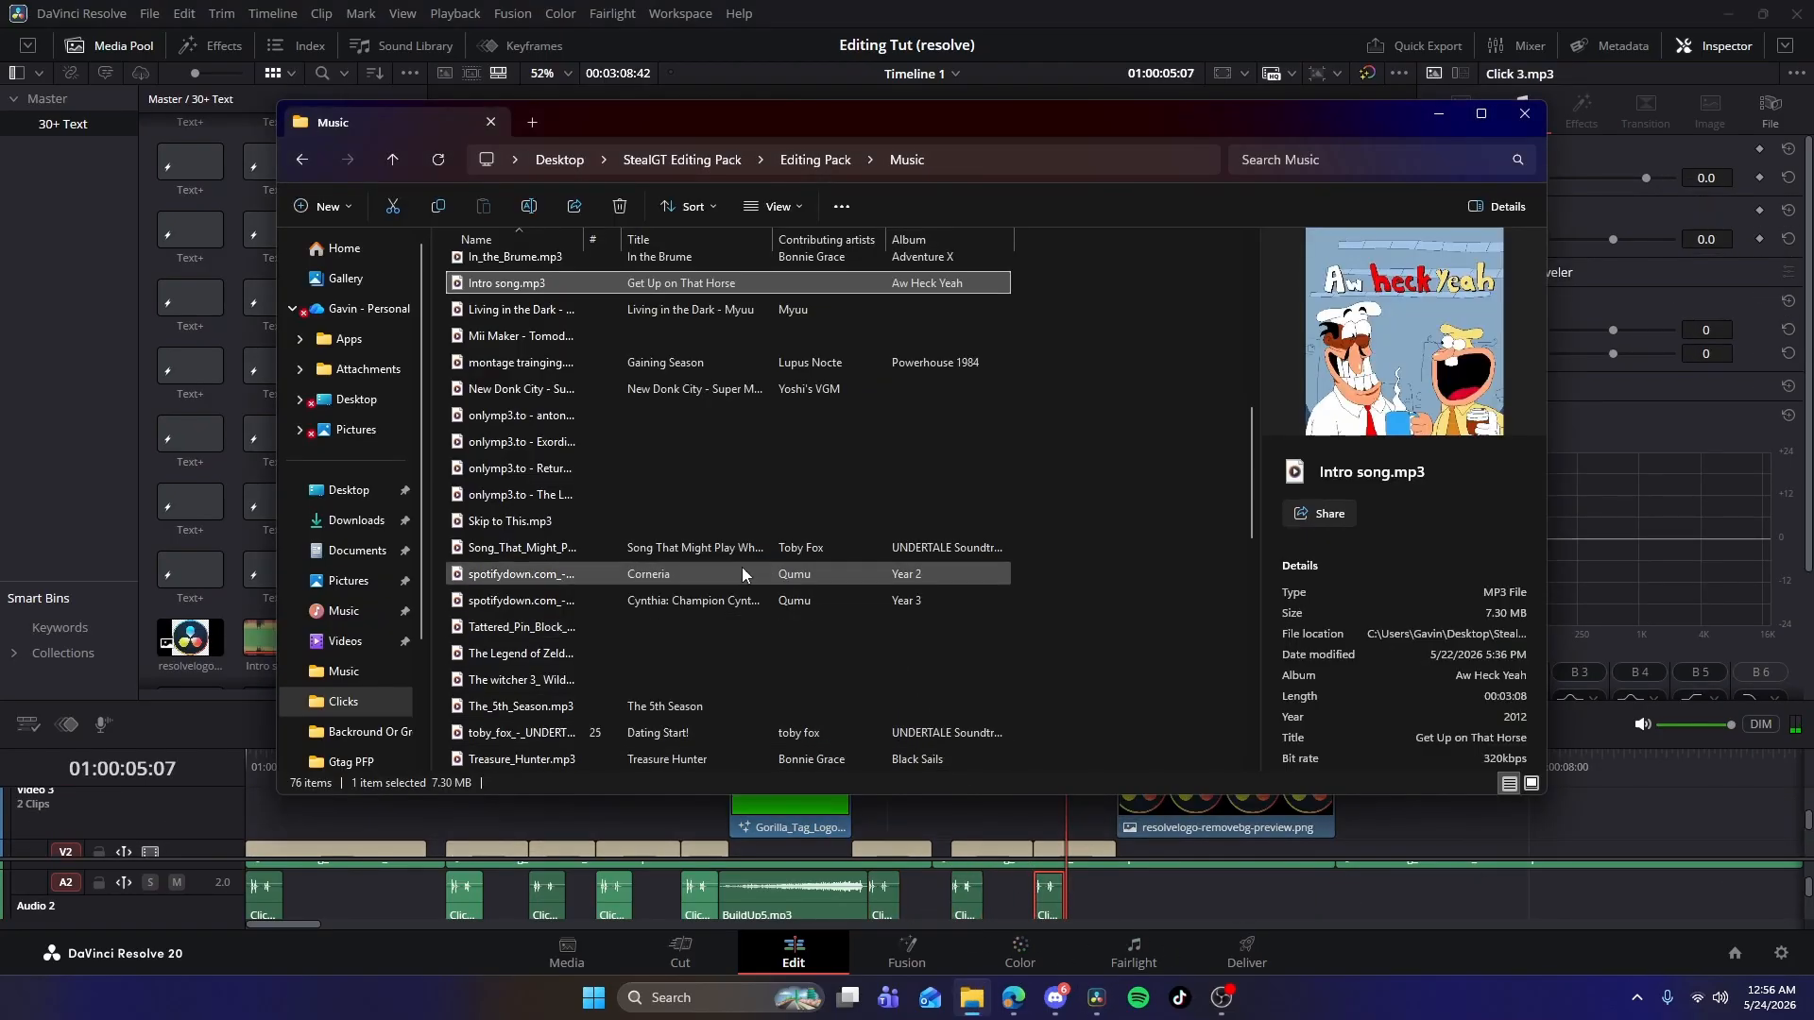
{"action": "left_click", "coordinate": [369, 712]}
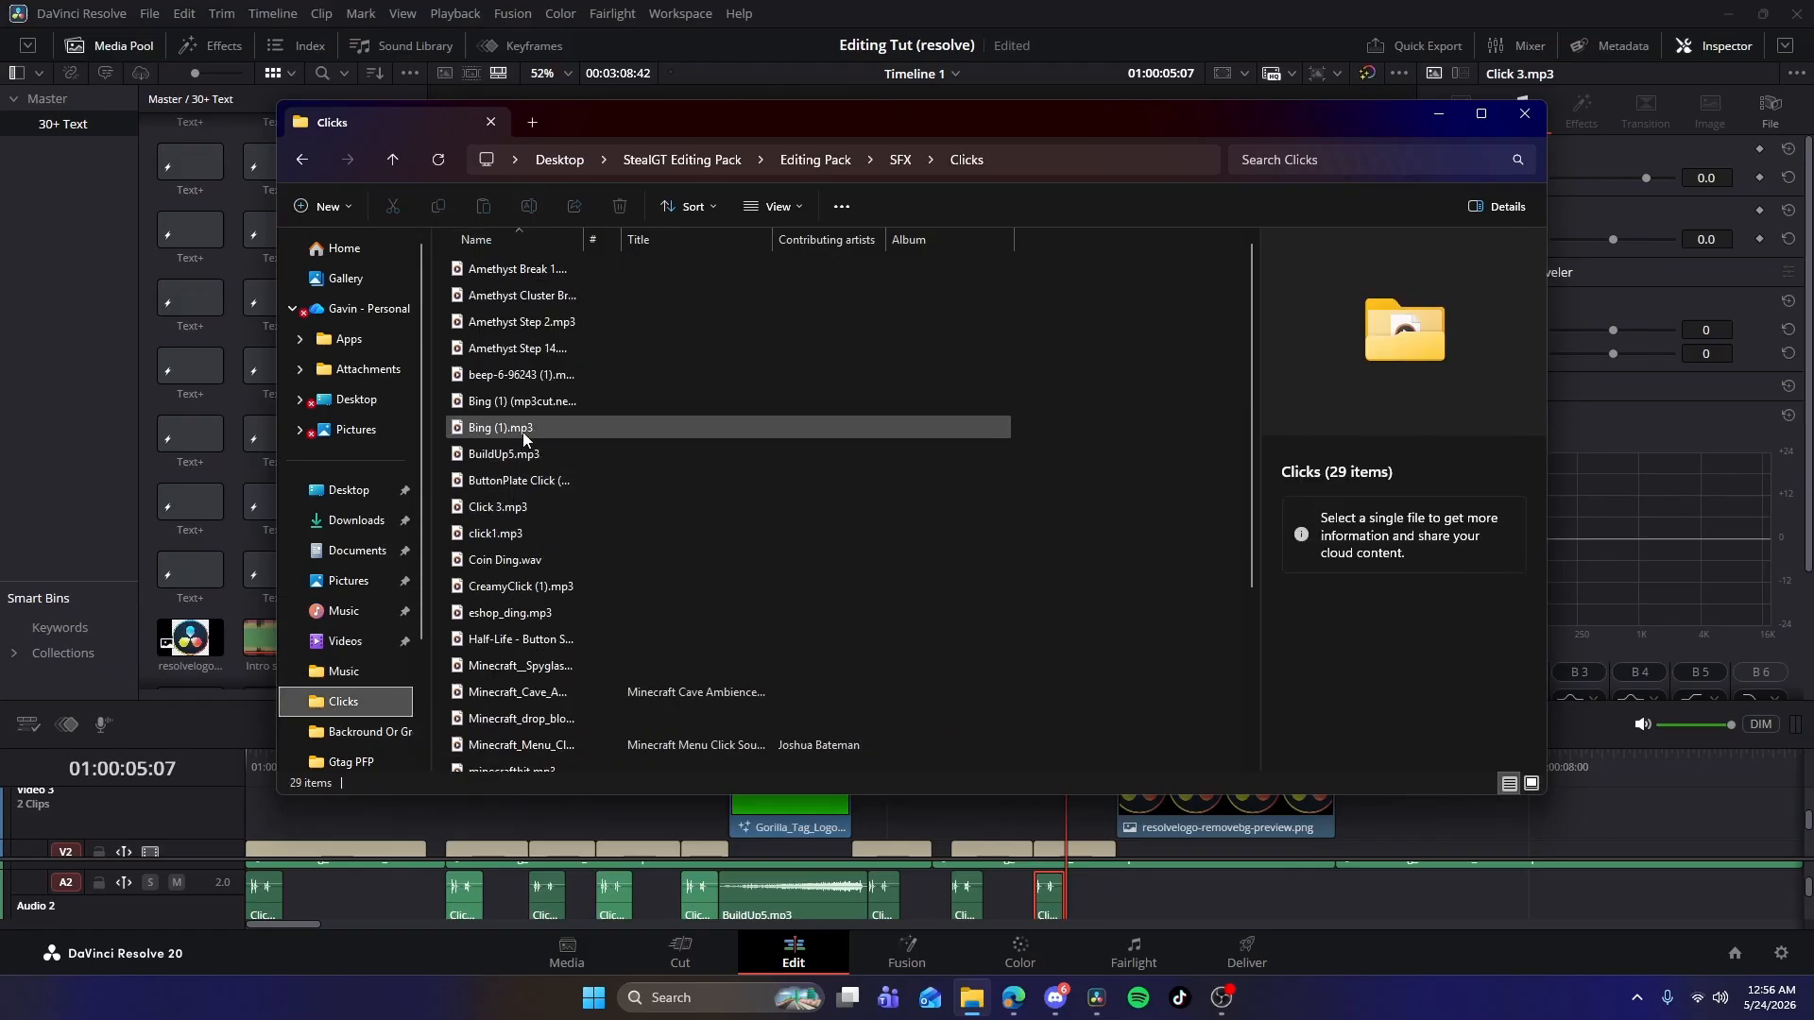
{"action": "left_click", "coordinate": [526, 559]}
{"action": "double_click", "coordinate": [525, 559]}
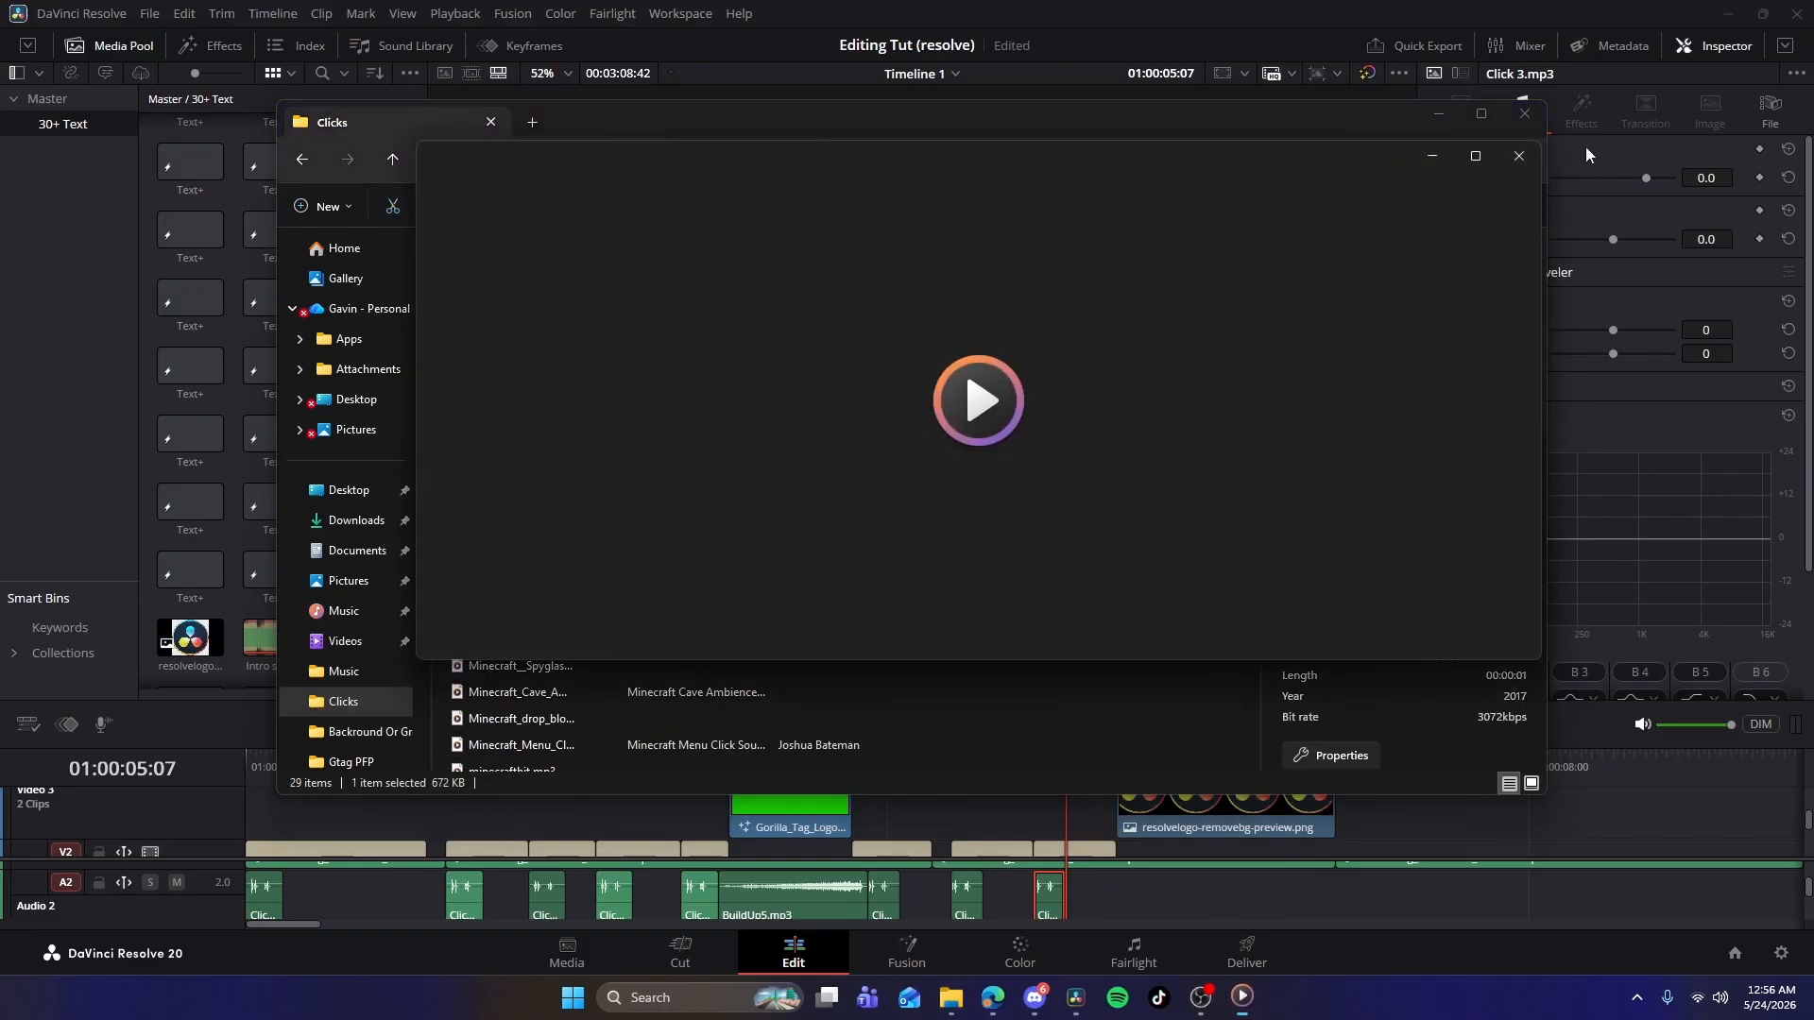
{"action": "left_click", "coordinate": [1508, 164]}
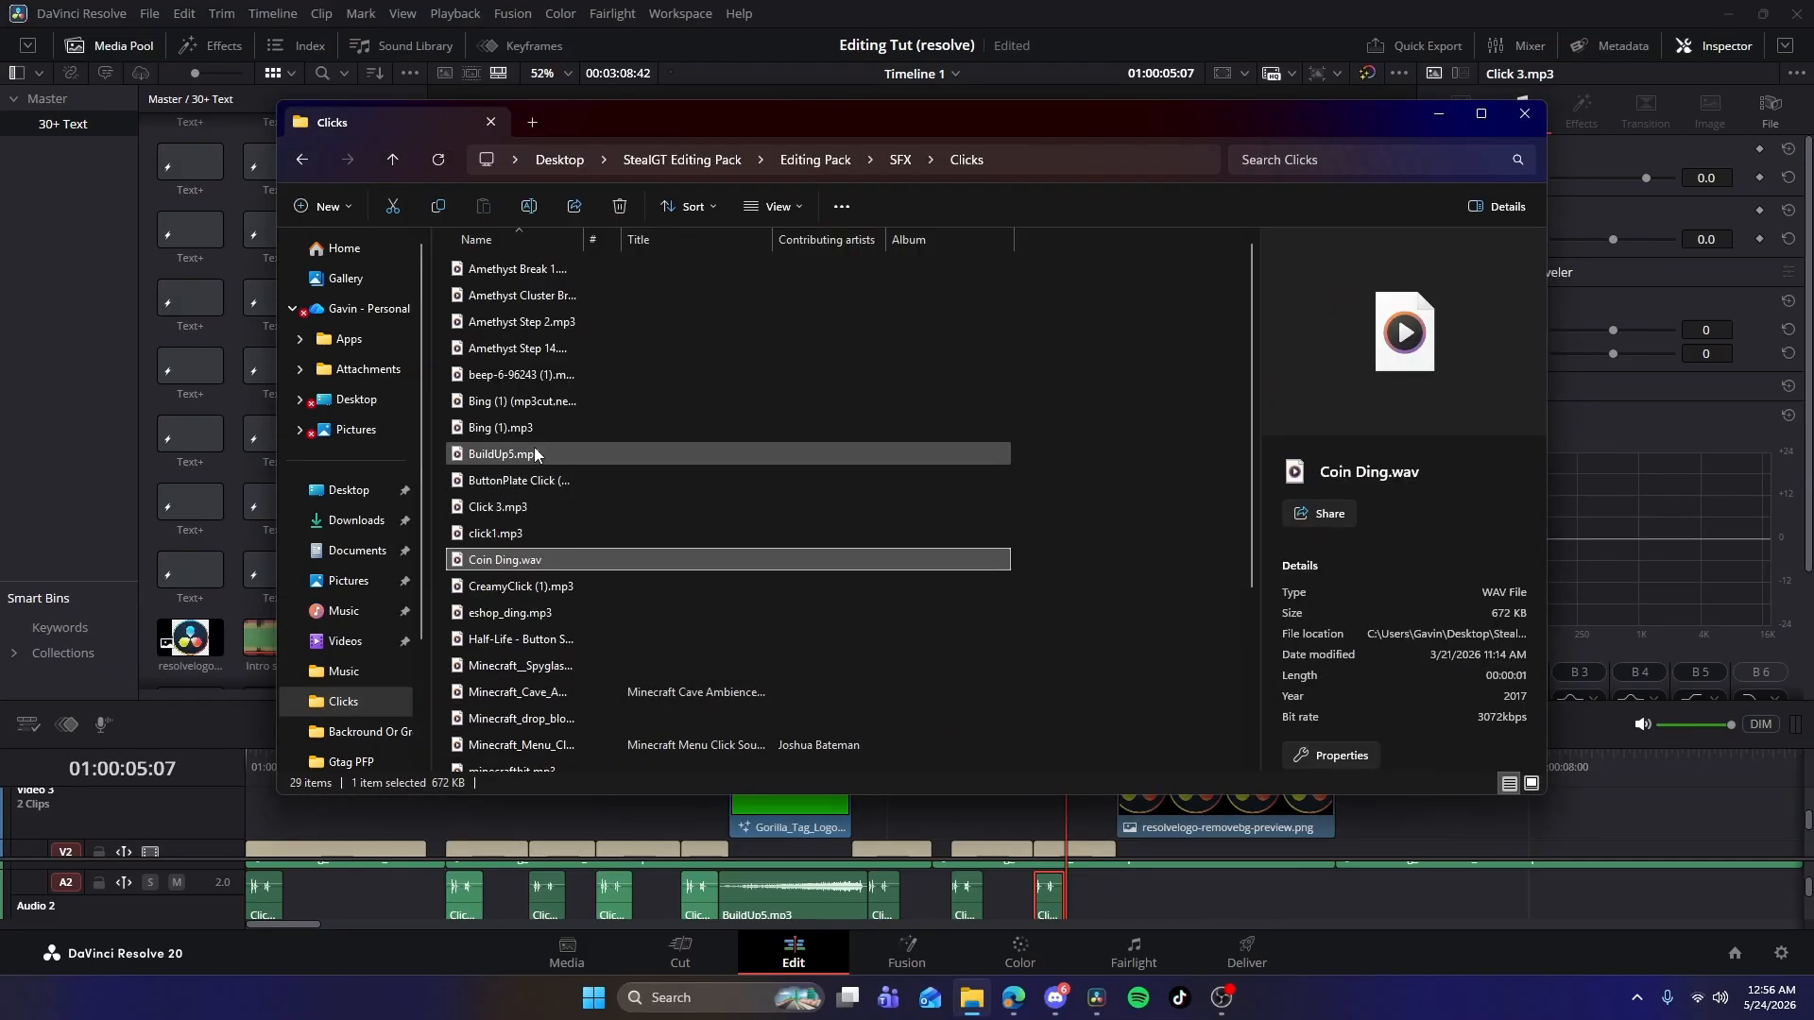
{"action": "scroll", "coordinate": [534, 623], "scroll_direction": "down", "scroll_amount": 2}
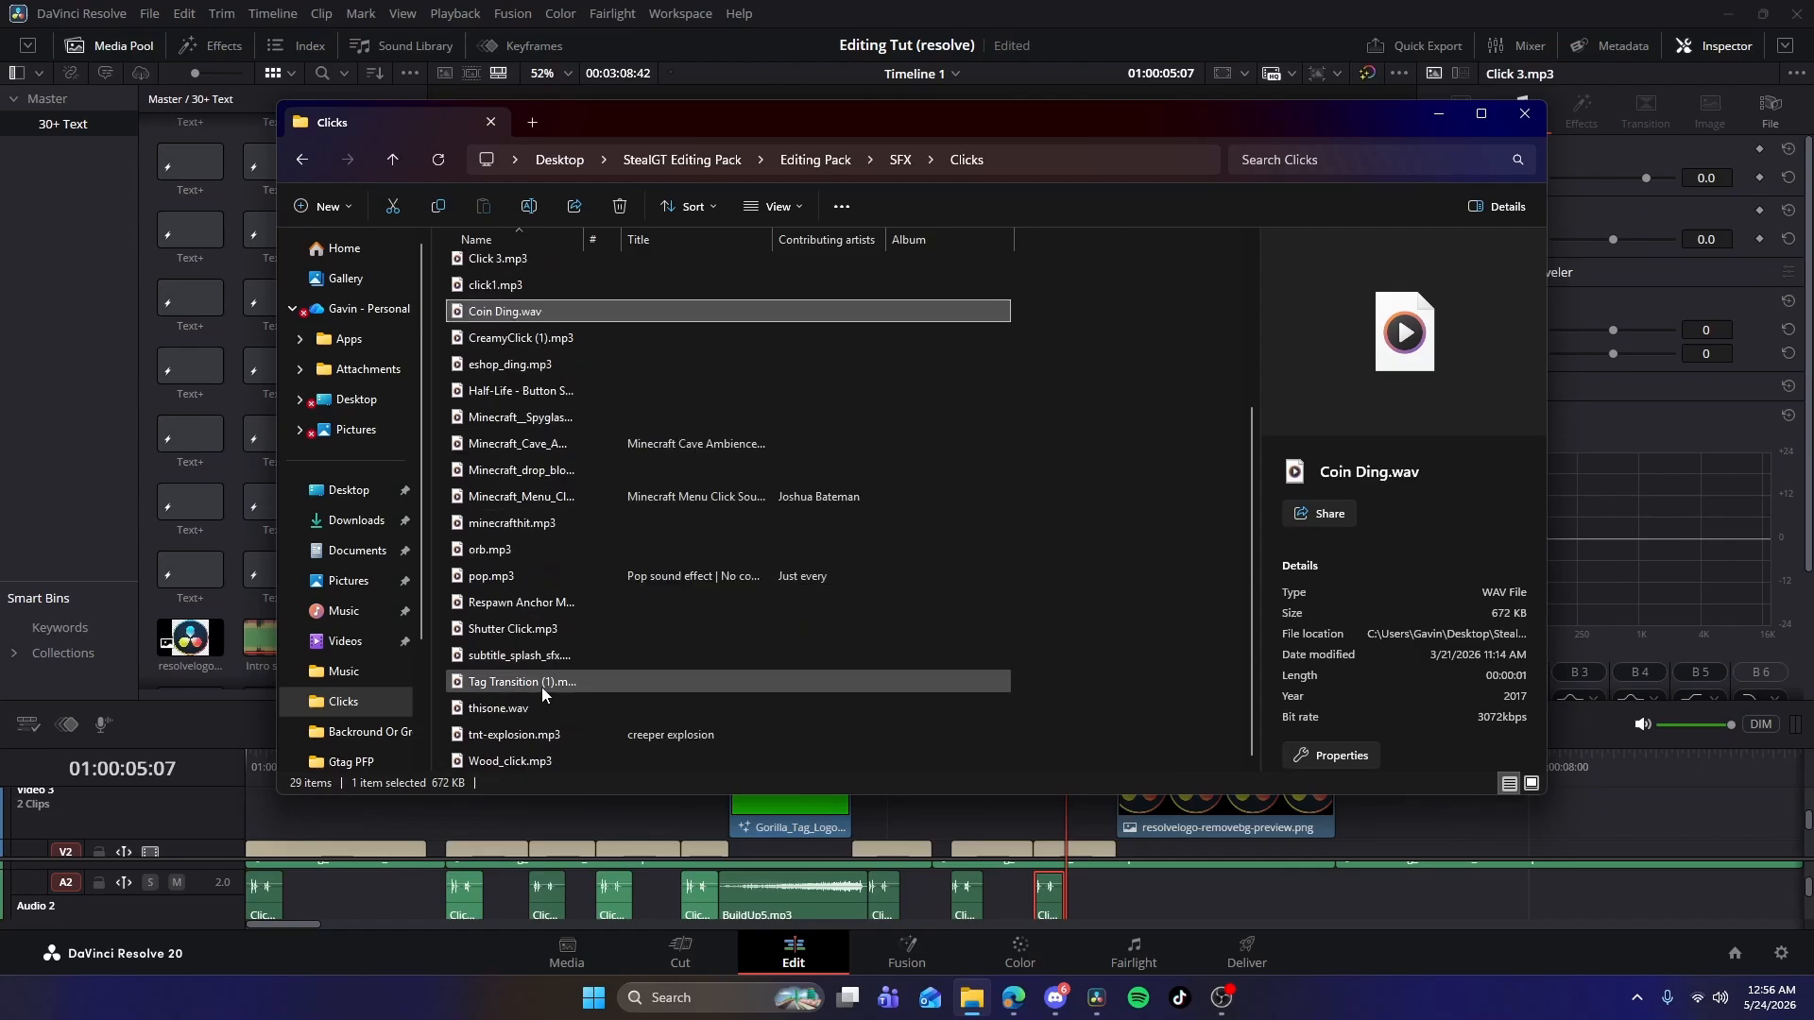
{"action": "left_click", "coordinate": [544, 683]}
{"action": "double_click", "coordinate": [544, 683]}
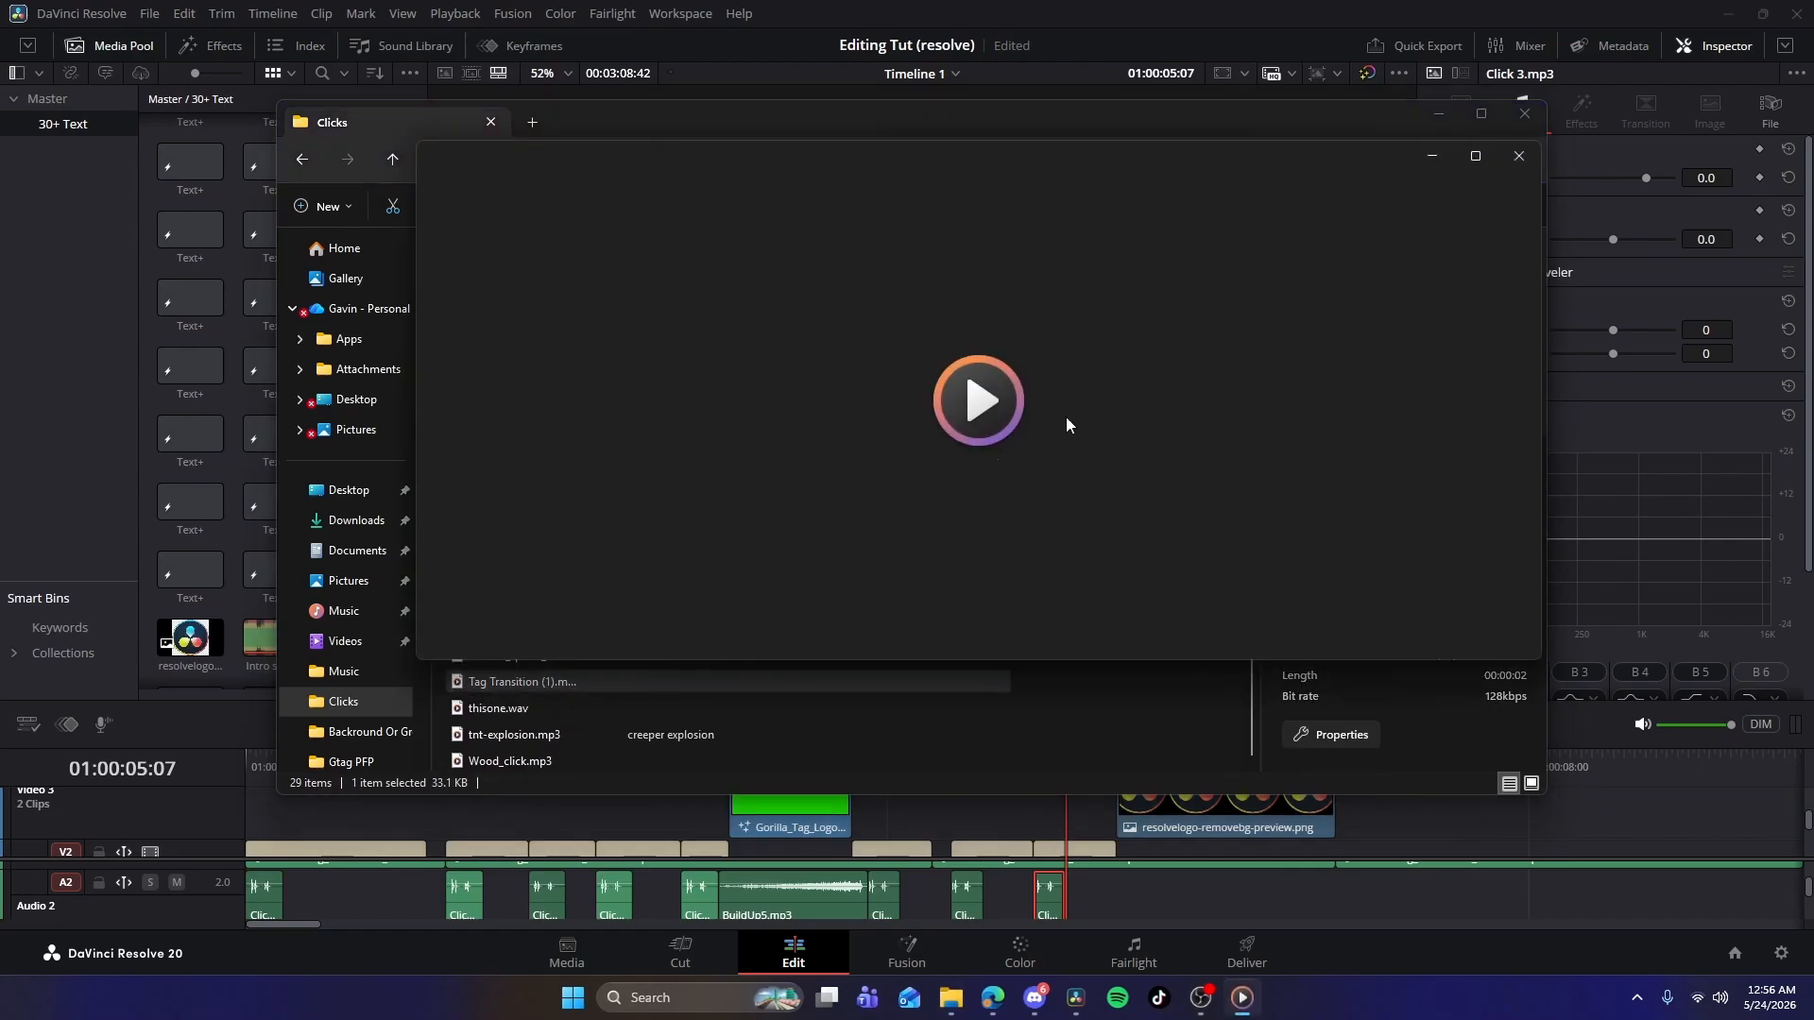
{"action": "left_click", "coordinate": [1518, 167]}
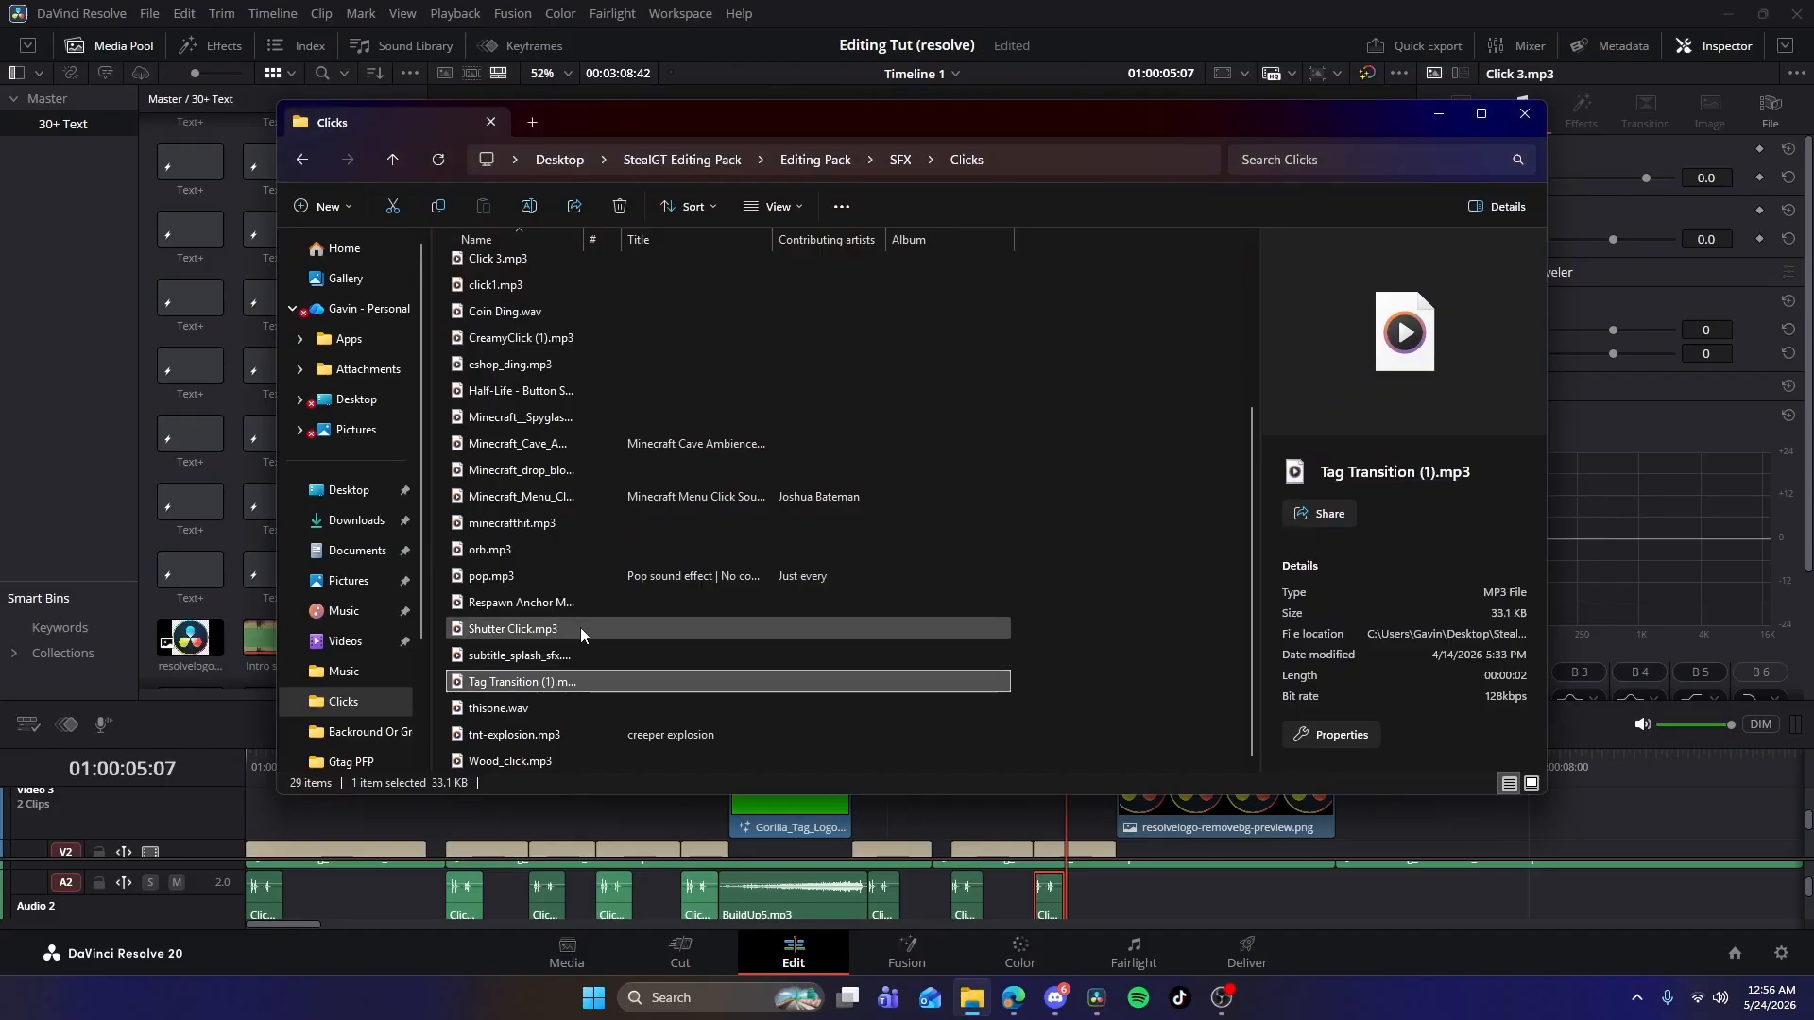
{"action": "left_click", "coordinate": [550, 391]}
{"action": "double_click", "coordinate": [553, 391]}
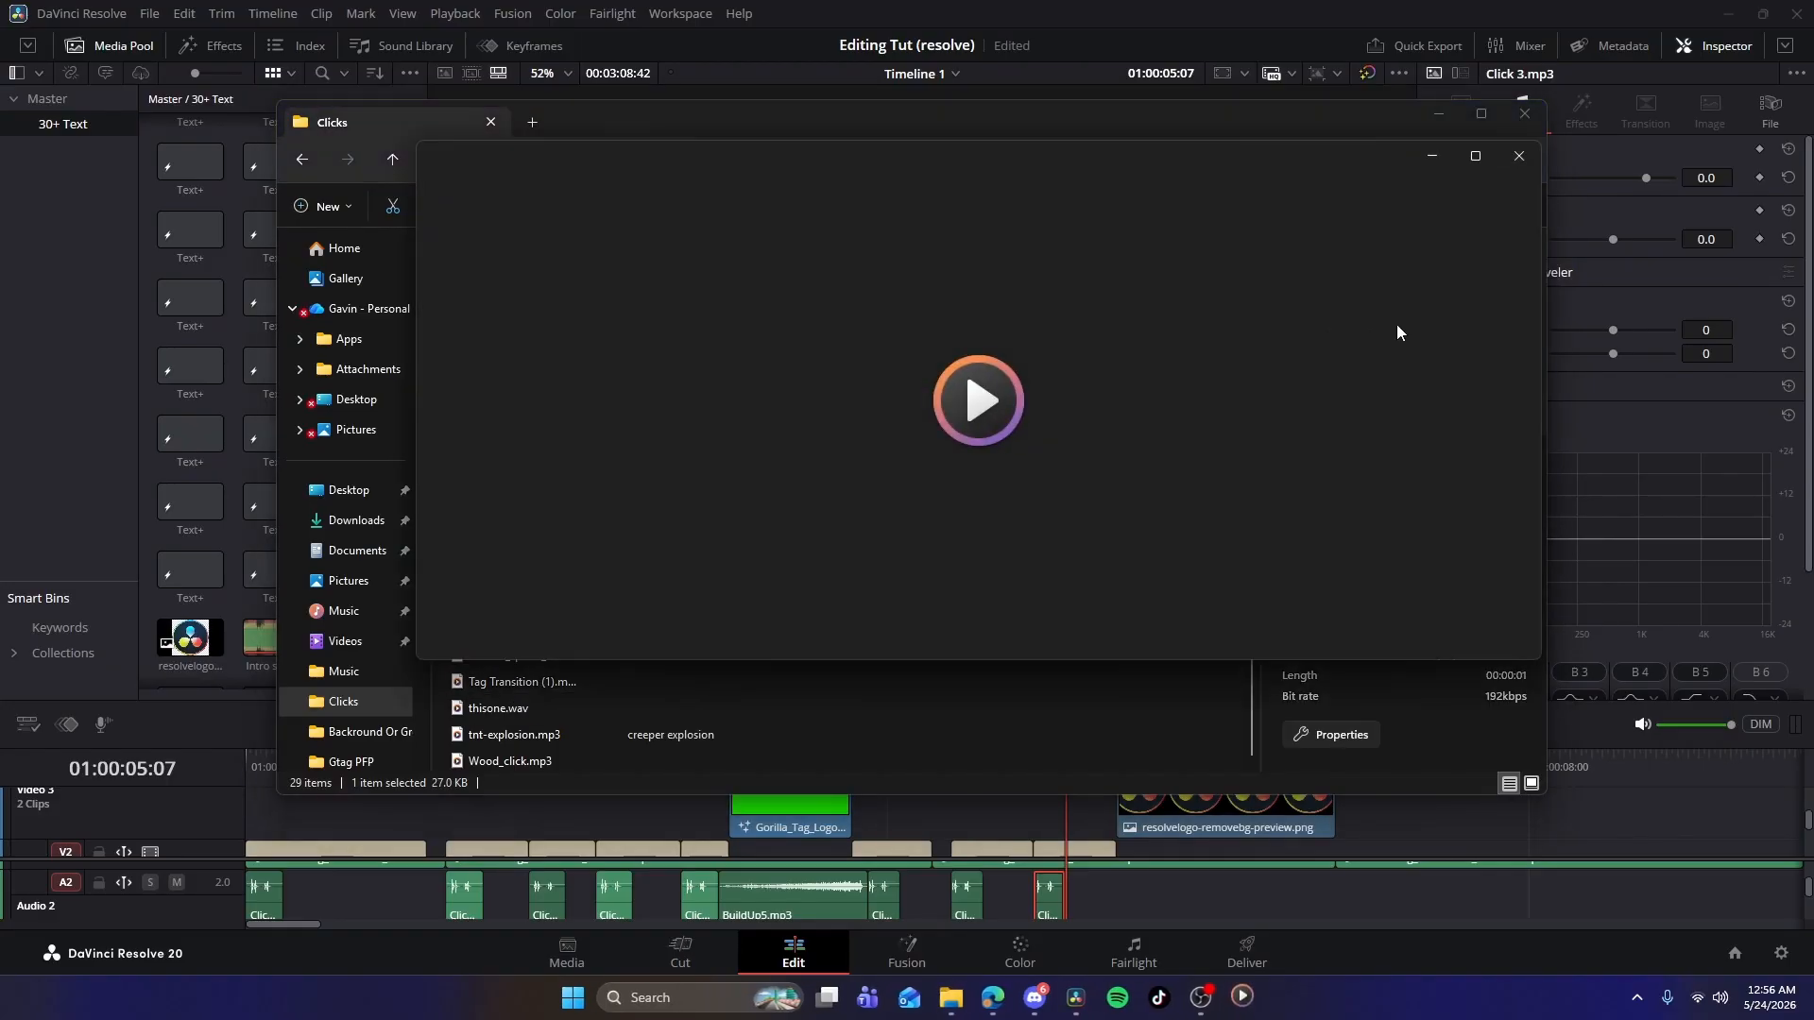
{"action": "left_click", "coordinate": [1511, 162]}
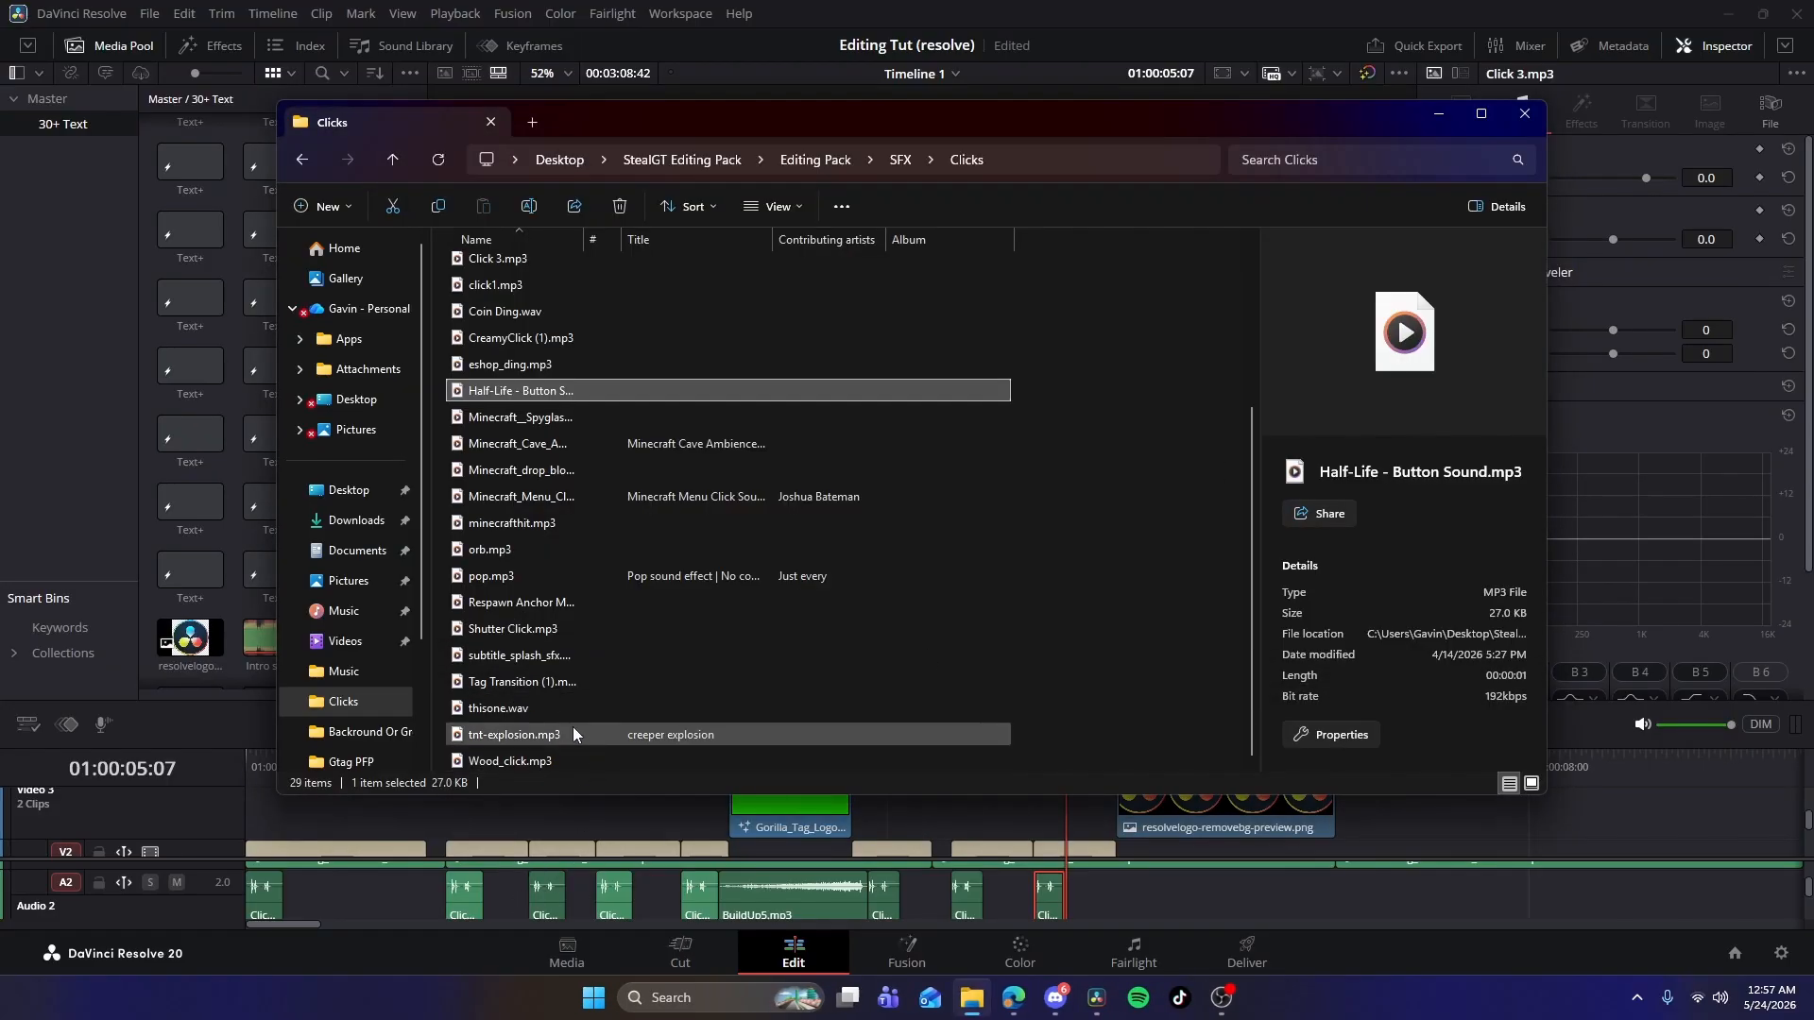
{"action": "double_click", "coordinate": [519, 628]}
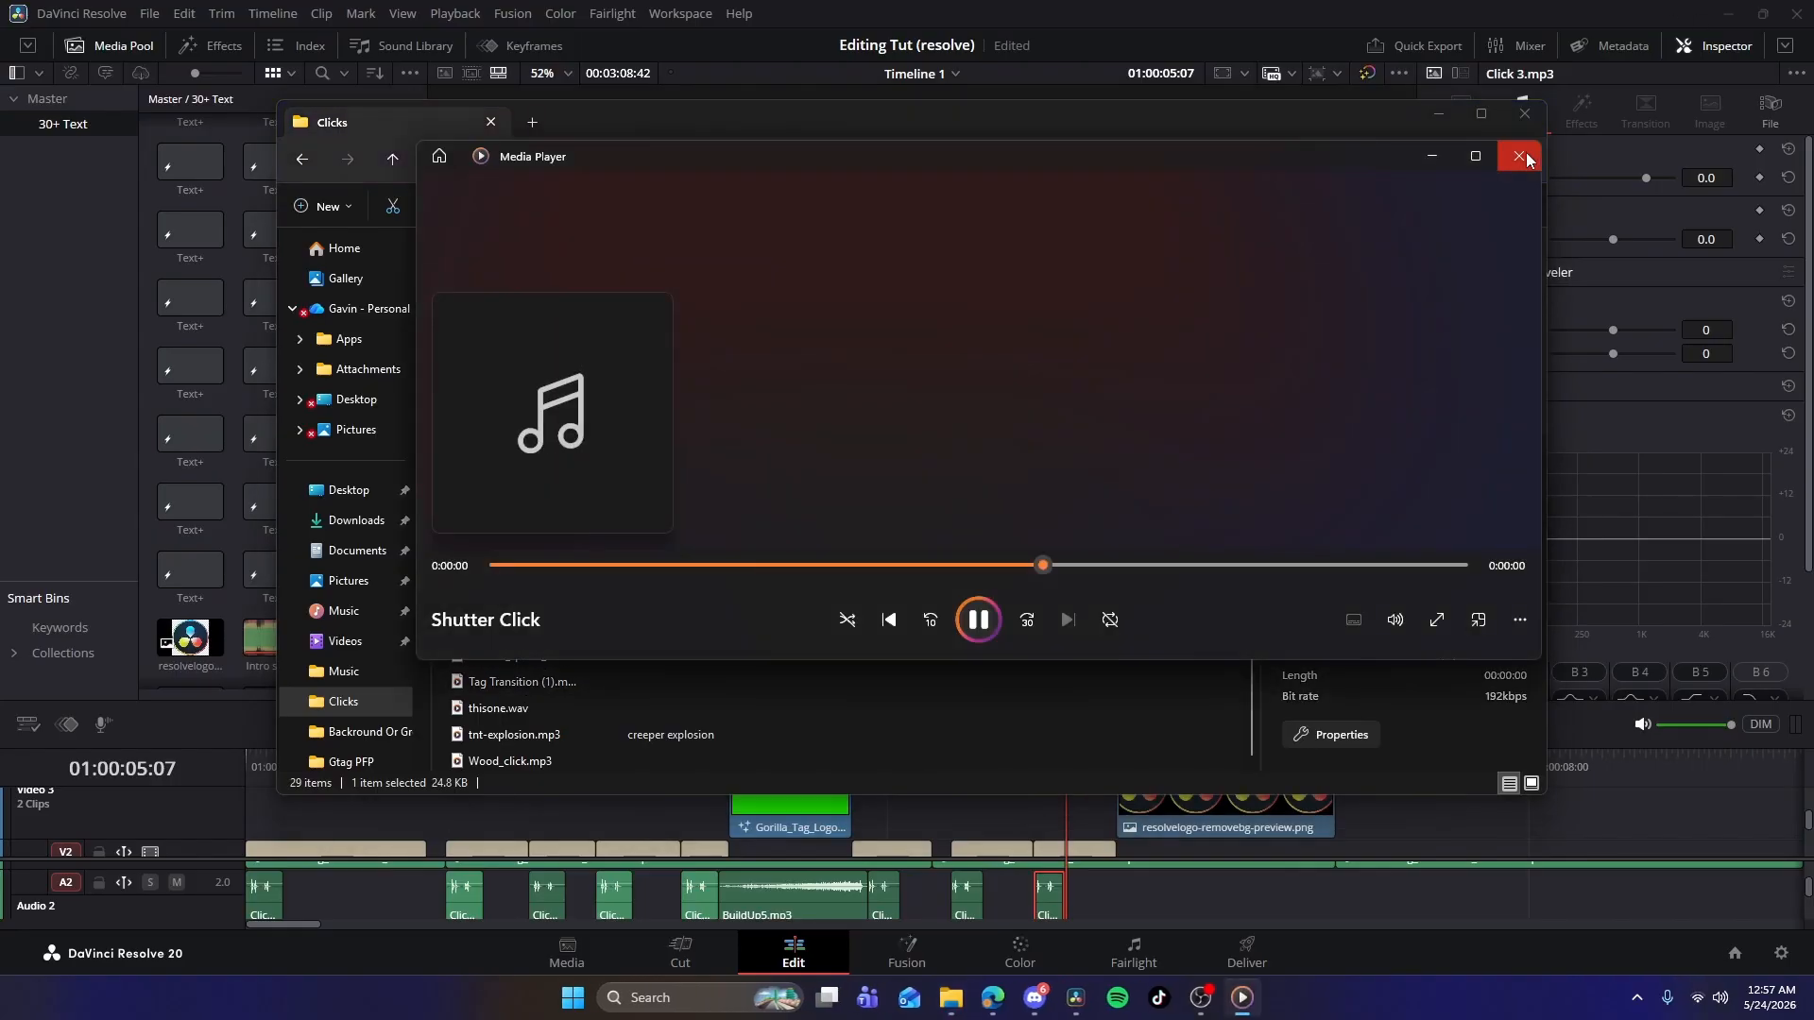
{"action": "left_click", "coordinate": [1528, 158]}
Place Coin Ding.wav on the second audio track at the logo's start, set its volume to -2.3, and play the section.
{"action": "left_click_drag", "start_coordinate": [513, 314], "coordinate": [1153, 901]}
{"action": "left_click_drag", "start_coordinate": [1073, 765], "coordinate": [21, 735]}
{"action": "key", "text": "space"}
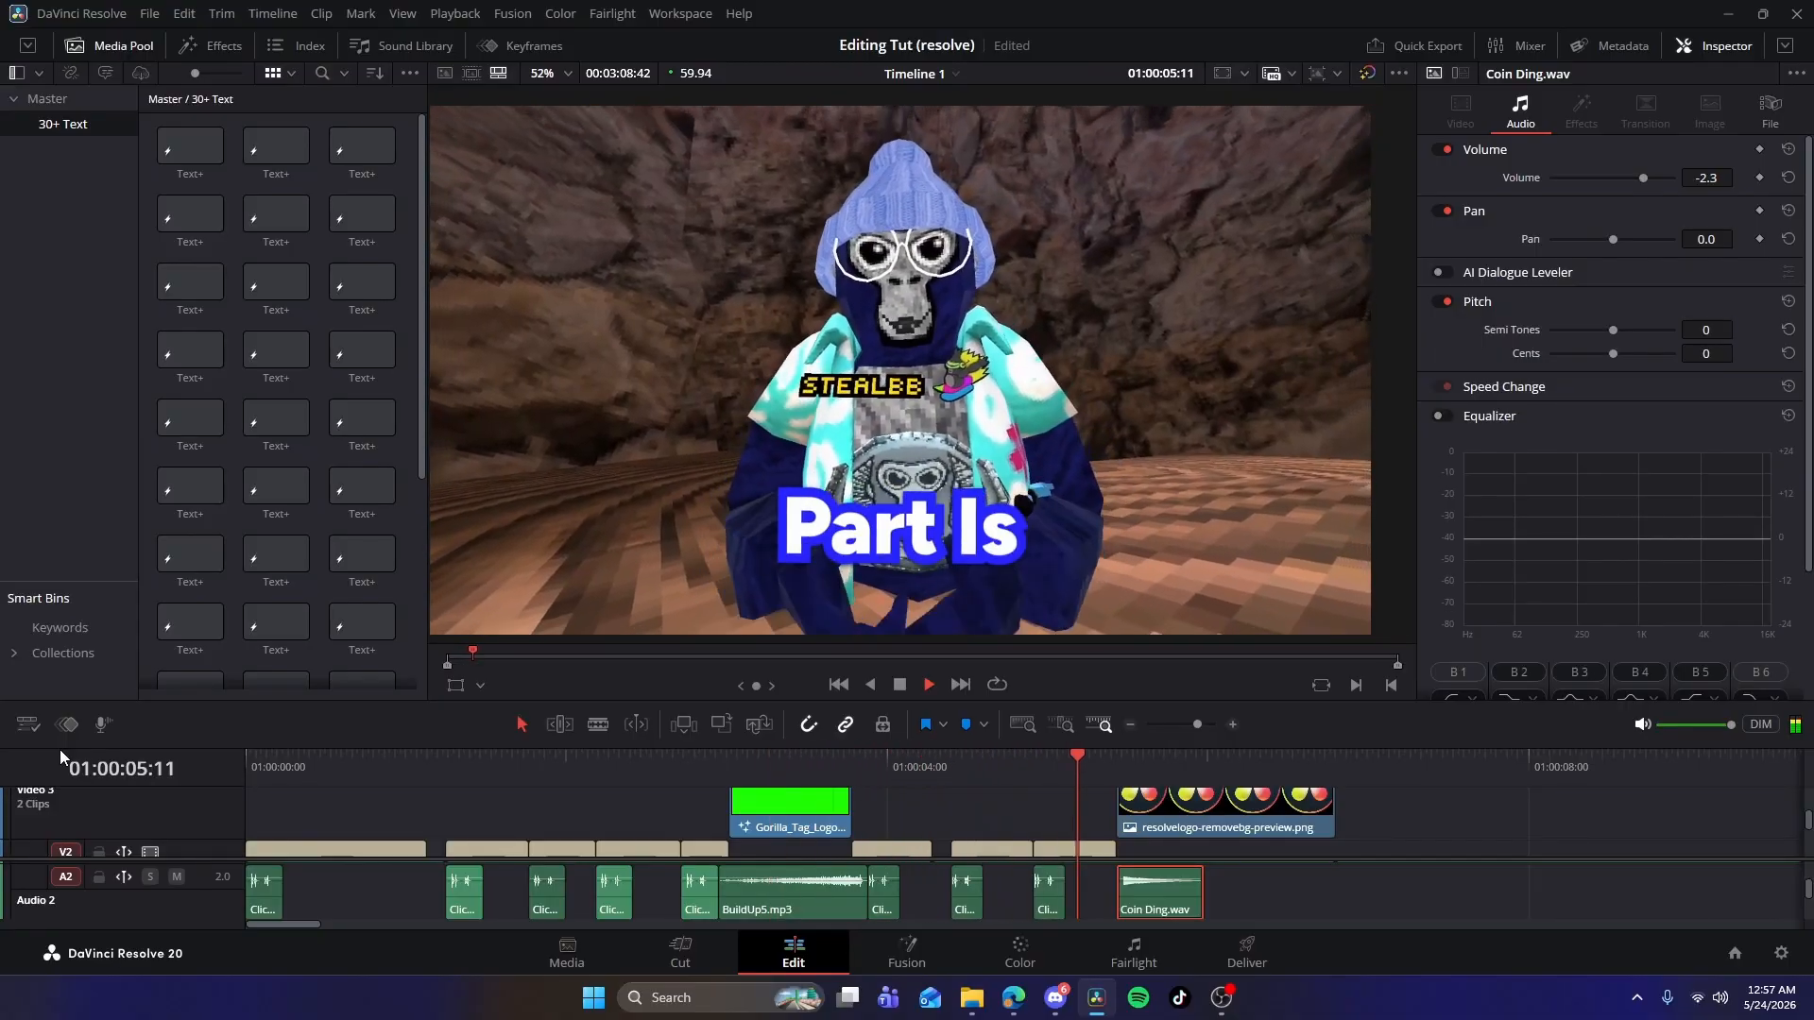
{"action": "key", "text": "space"}
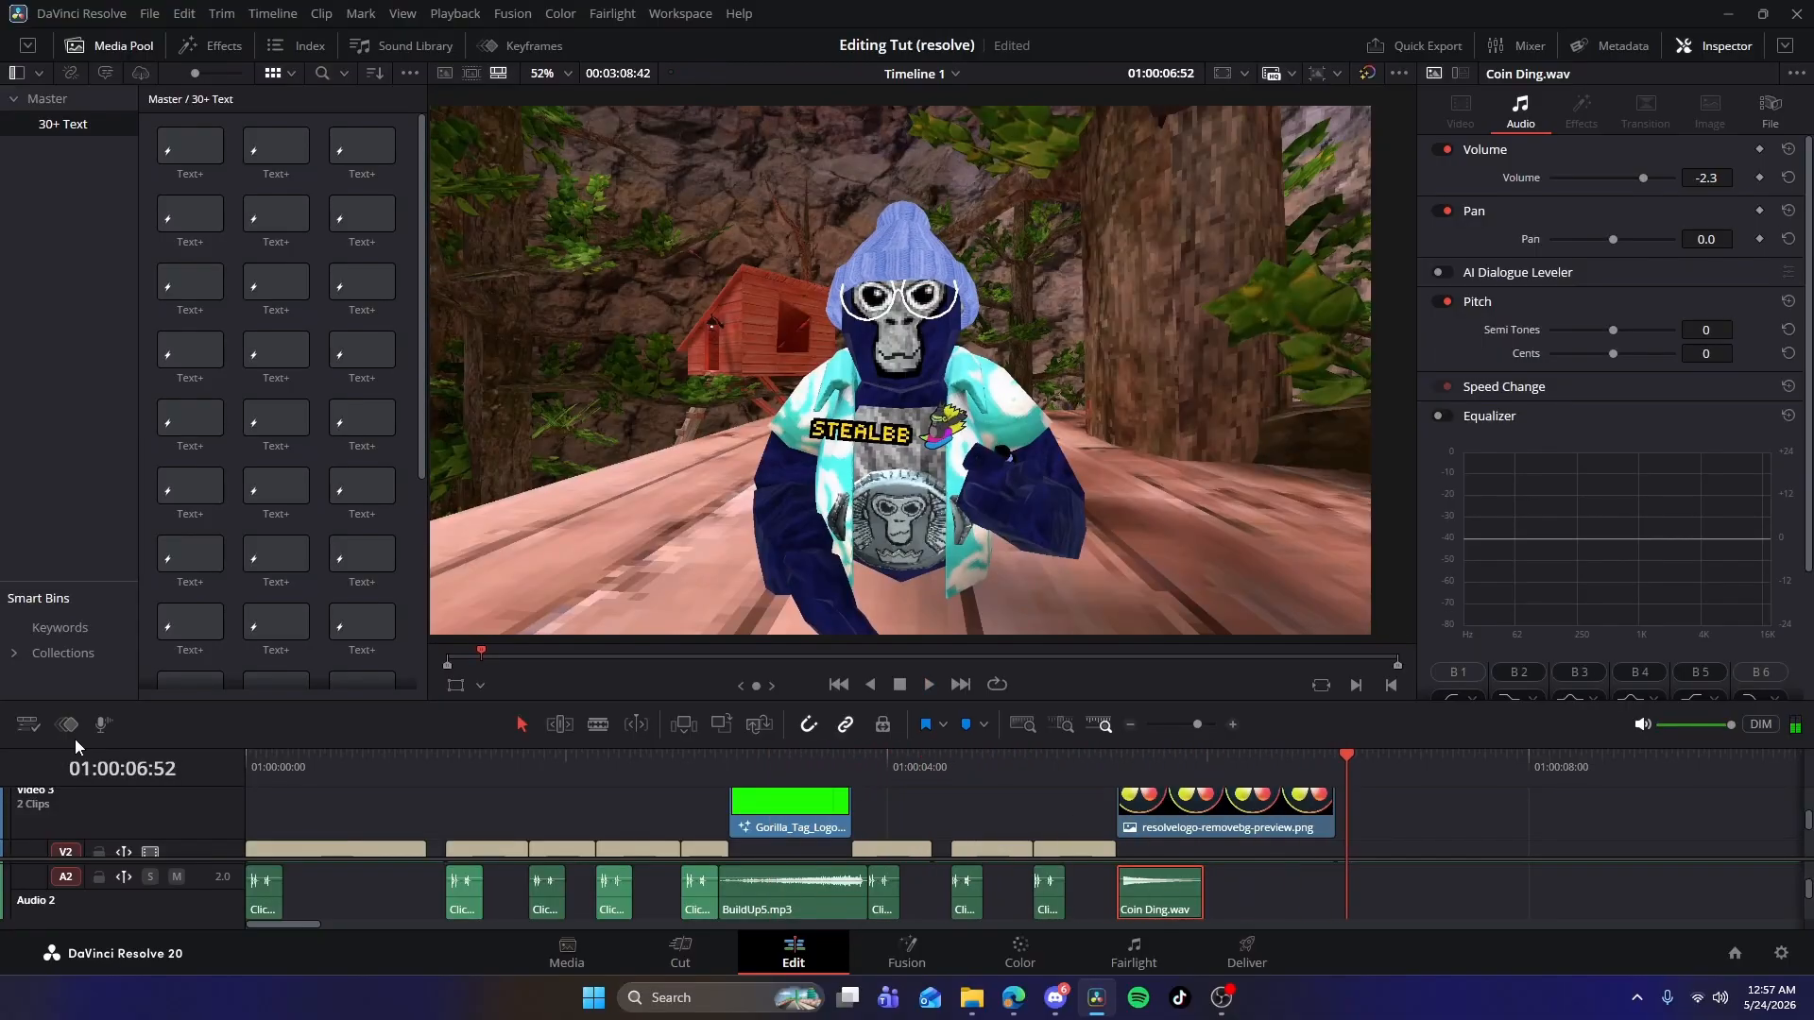
Enable Dynamic Zoom with Ease In and Out on the fourth gameplay clip, preview it, and return the playhead to its start.
{"action": "scroll", "coordinate": [1456, 810], "scroll_direction": "down", "scroll_amount": 2}
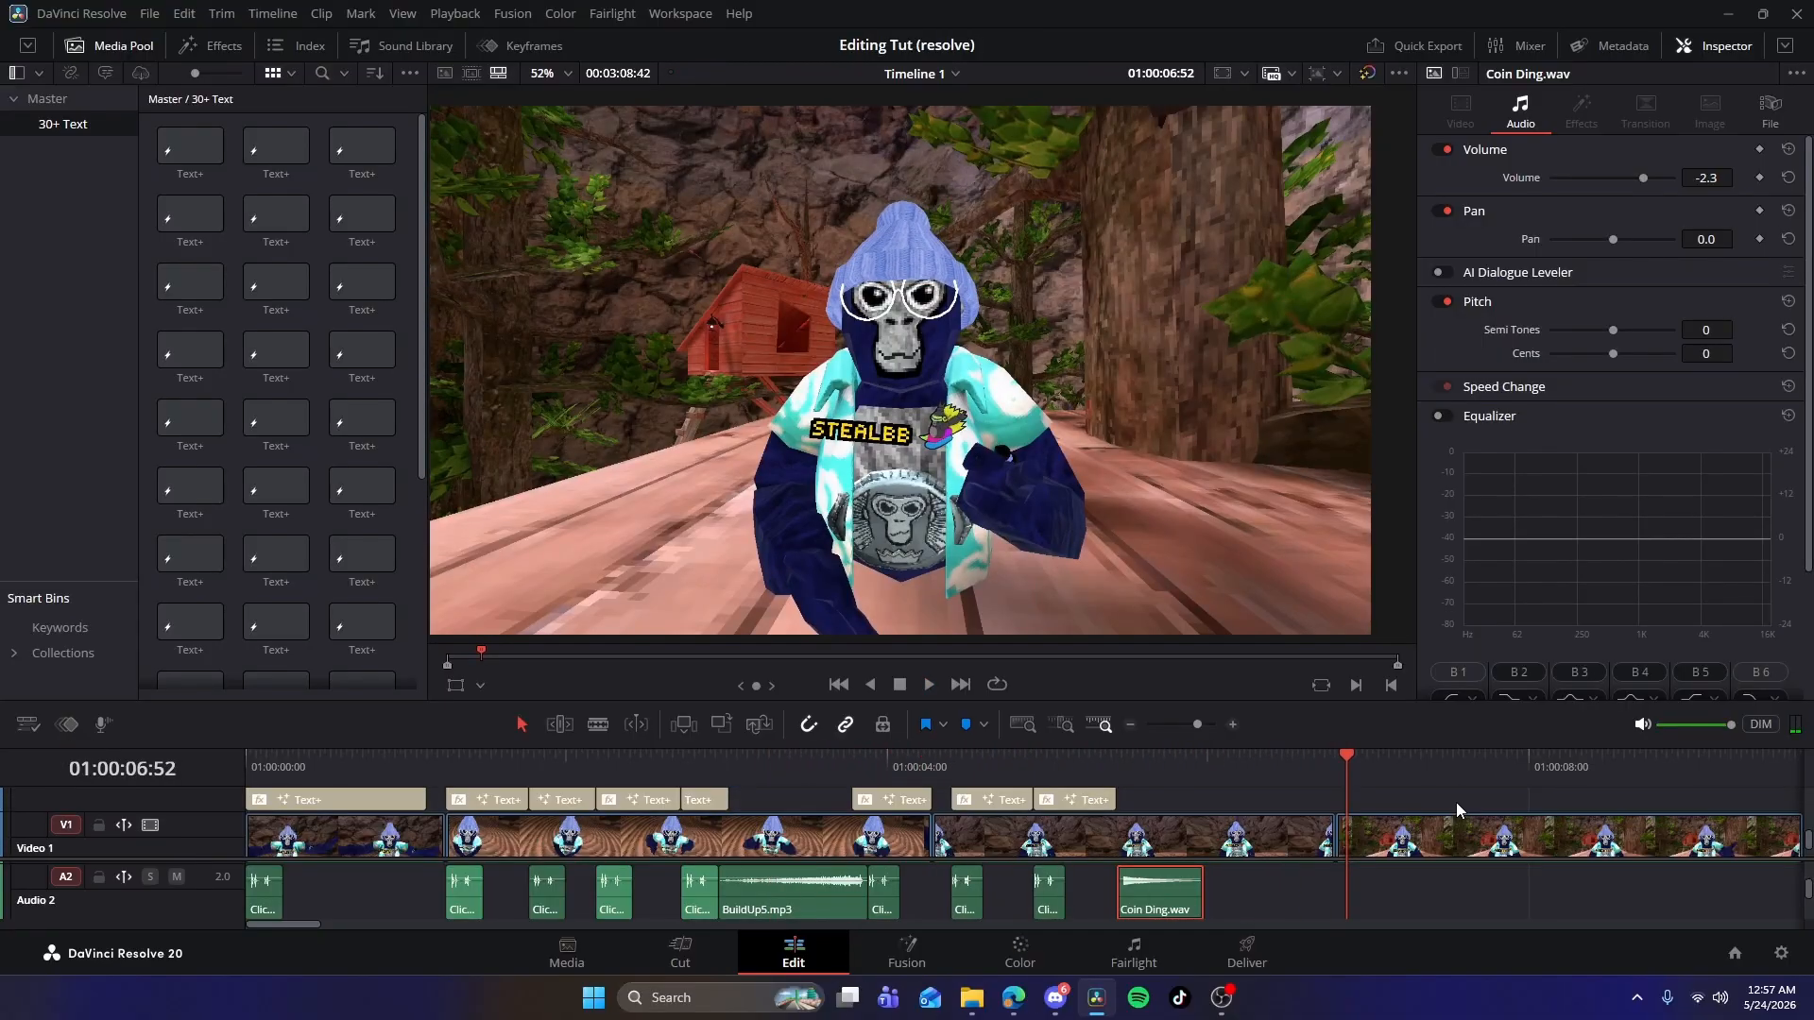
{"action": "scroll", "coordinate": [1341, 829], "scroll_direction": "down", "scroll_amount": 2}
{"action": "left_click", "coordinate": [1346, 831]}
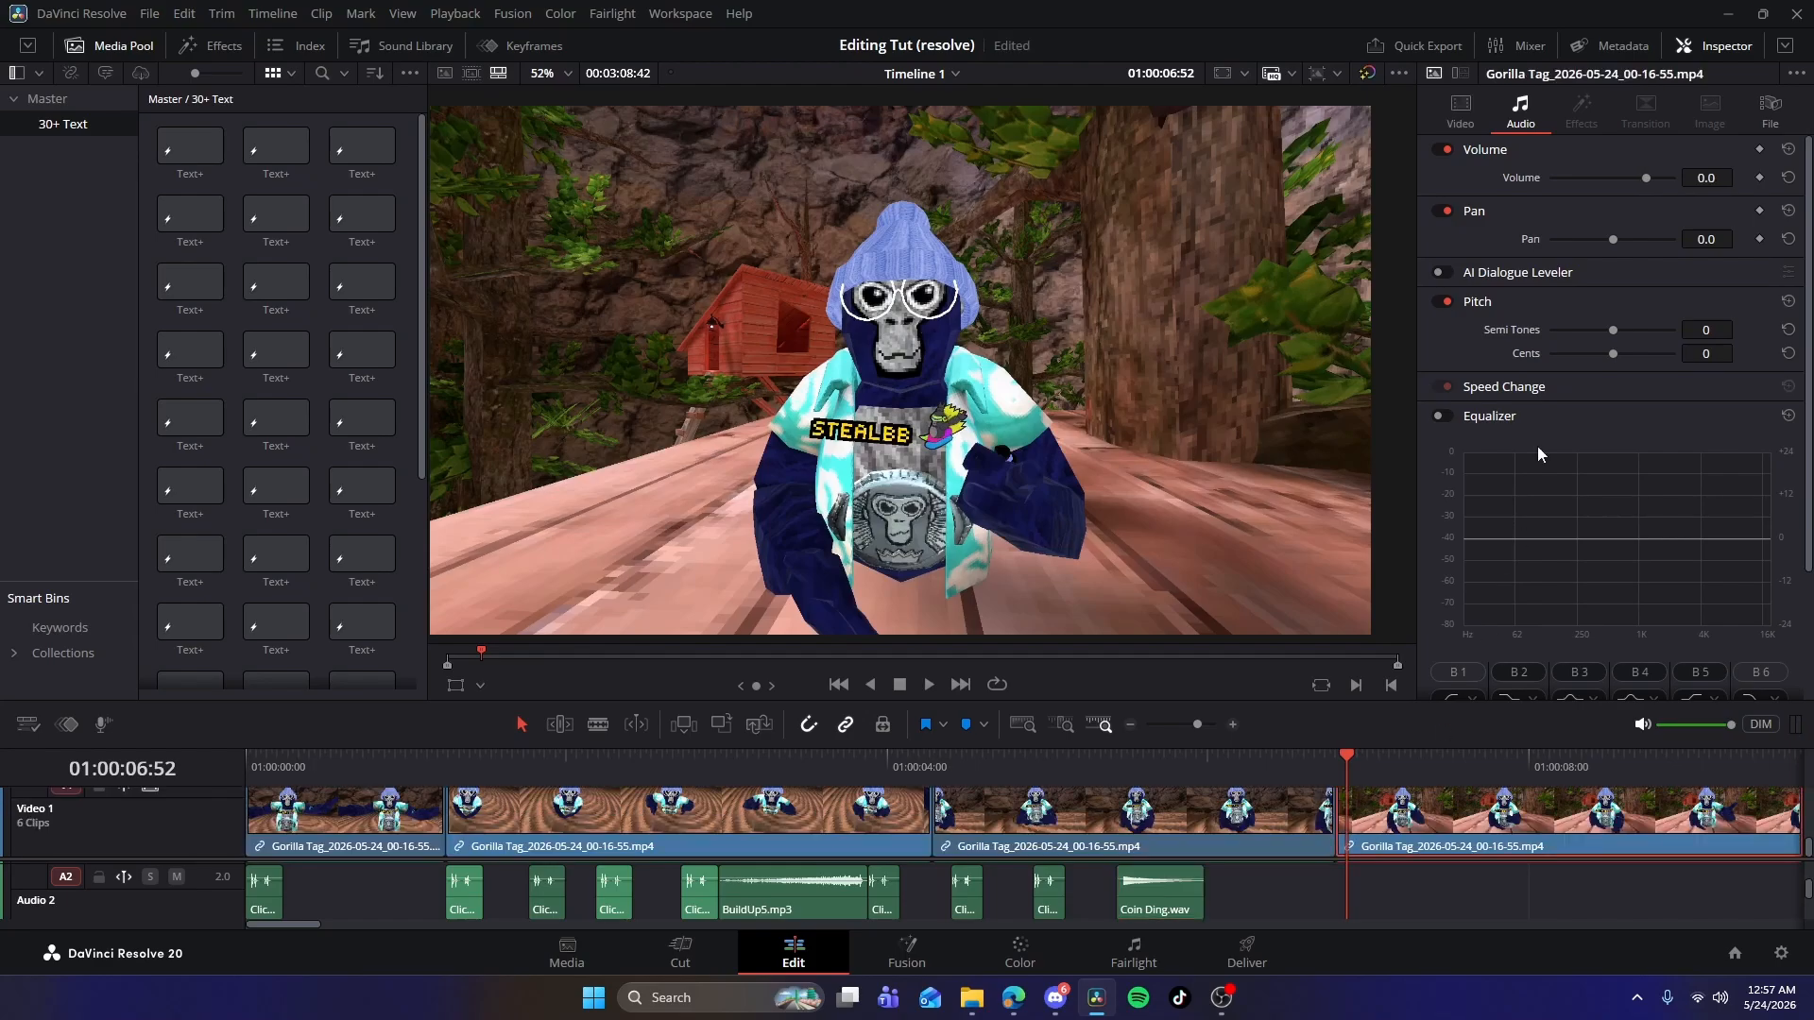
{"action": "left_click", "coordinate": [1467, 115]}
{"action": "left_click", "coordinate": [1436, 533]}
{"action": "left_click", "coordinate": [1608, 561]}
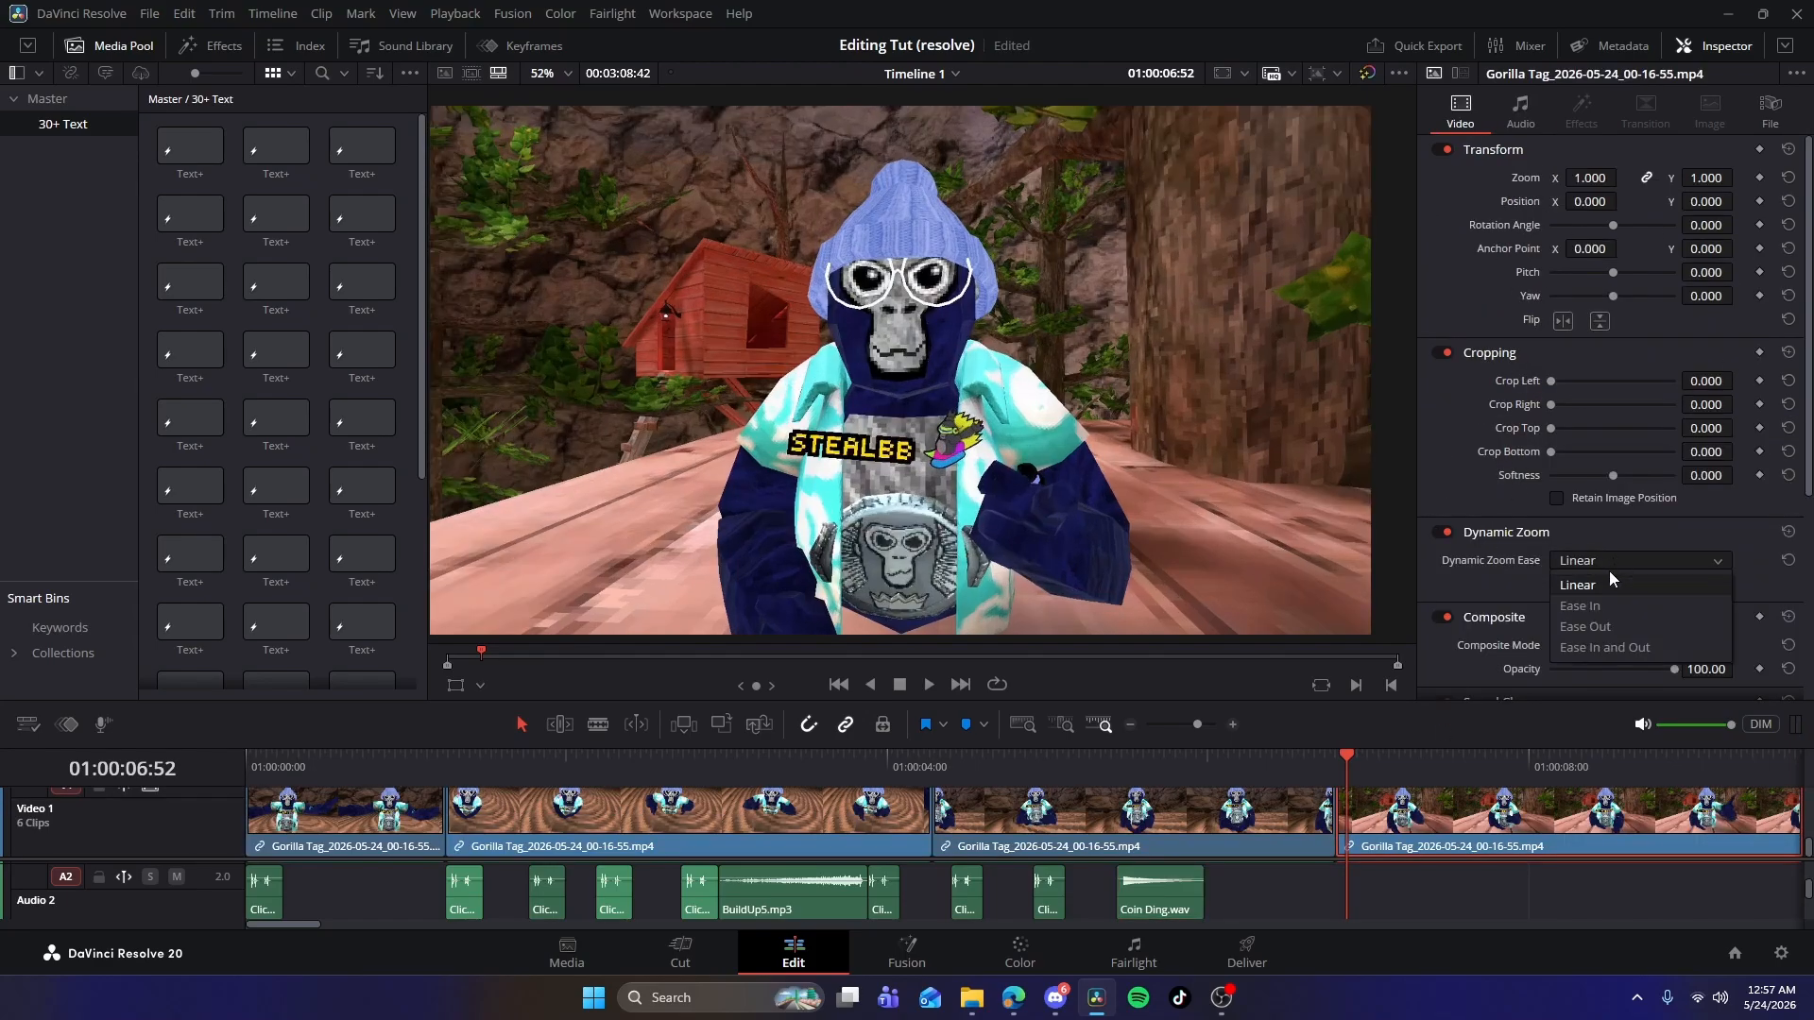
{"action": "left_click", "coordinate": [1595, 648]}
{"action": "left_click", "coordinate": [1242, 761]}
{"action": "key", "text": "space"}
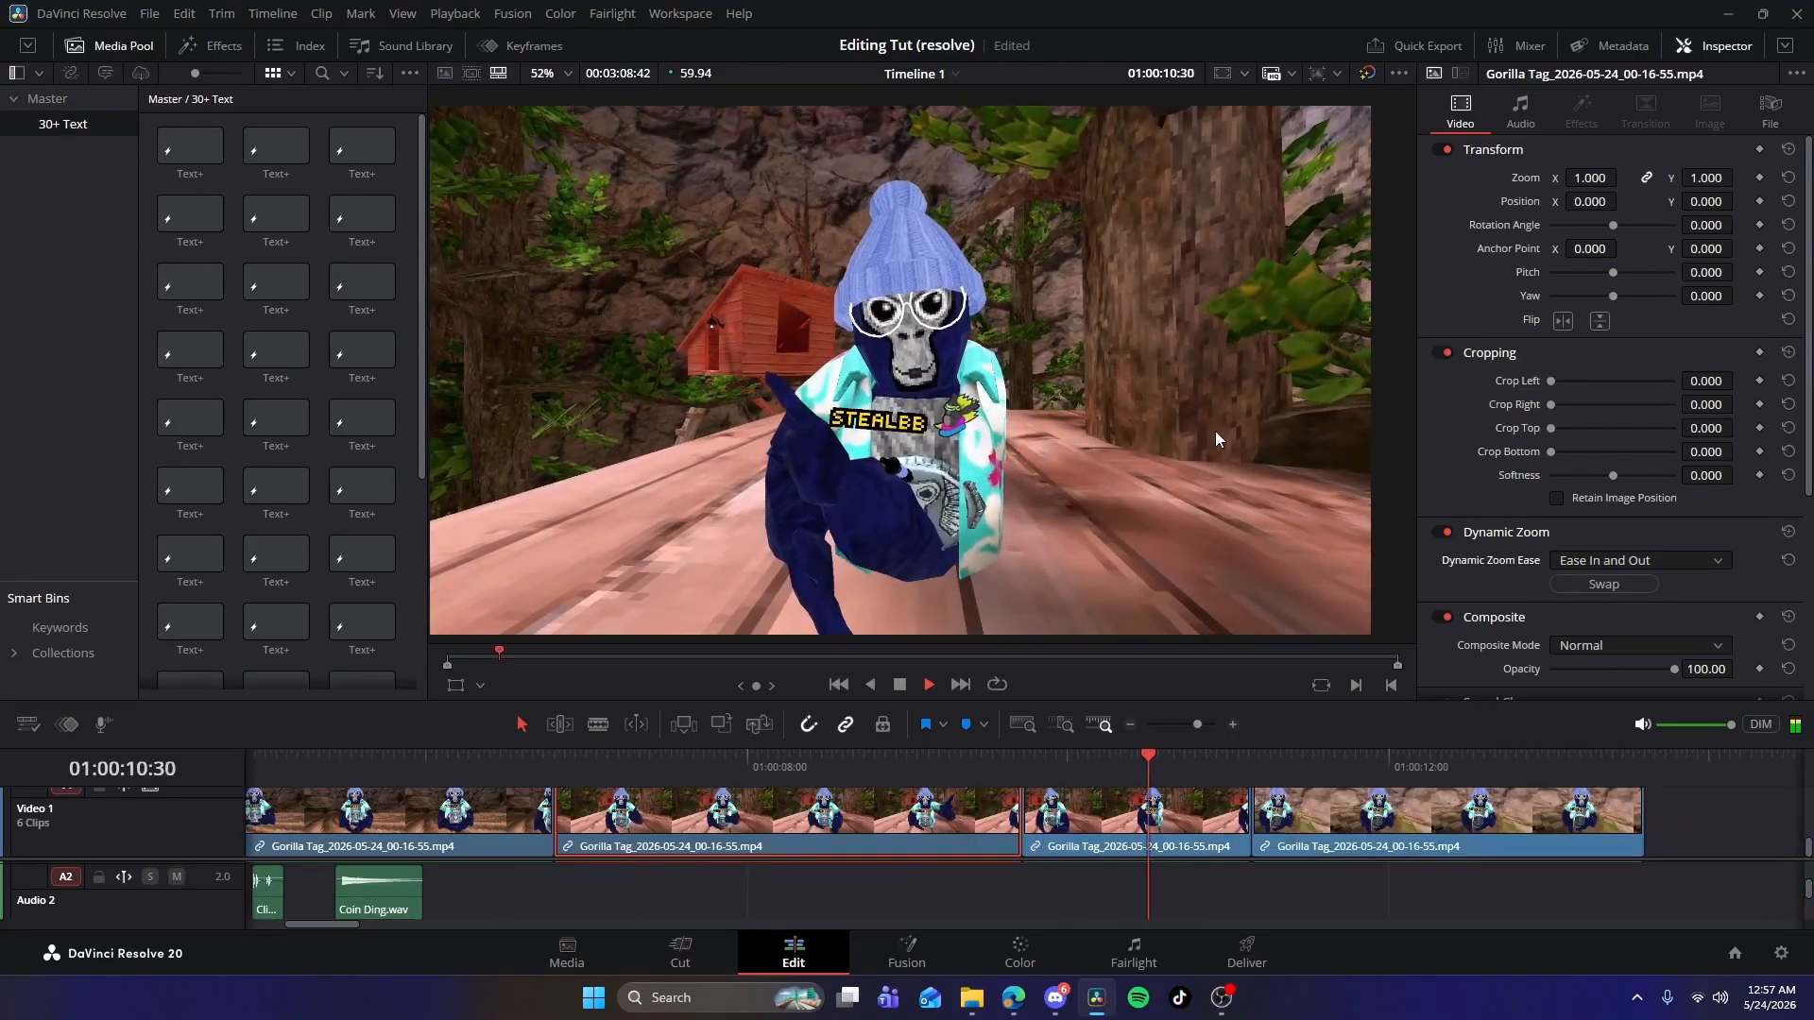
{"action": "left_click", "coordinate": [558, 761]}
{"action": "left_click_drag", "start_coordinate": [580, 769], "coordinate": [565, 758]}
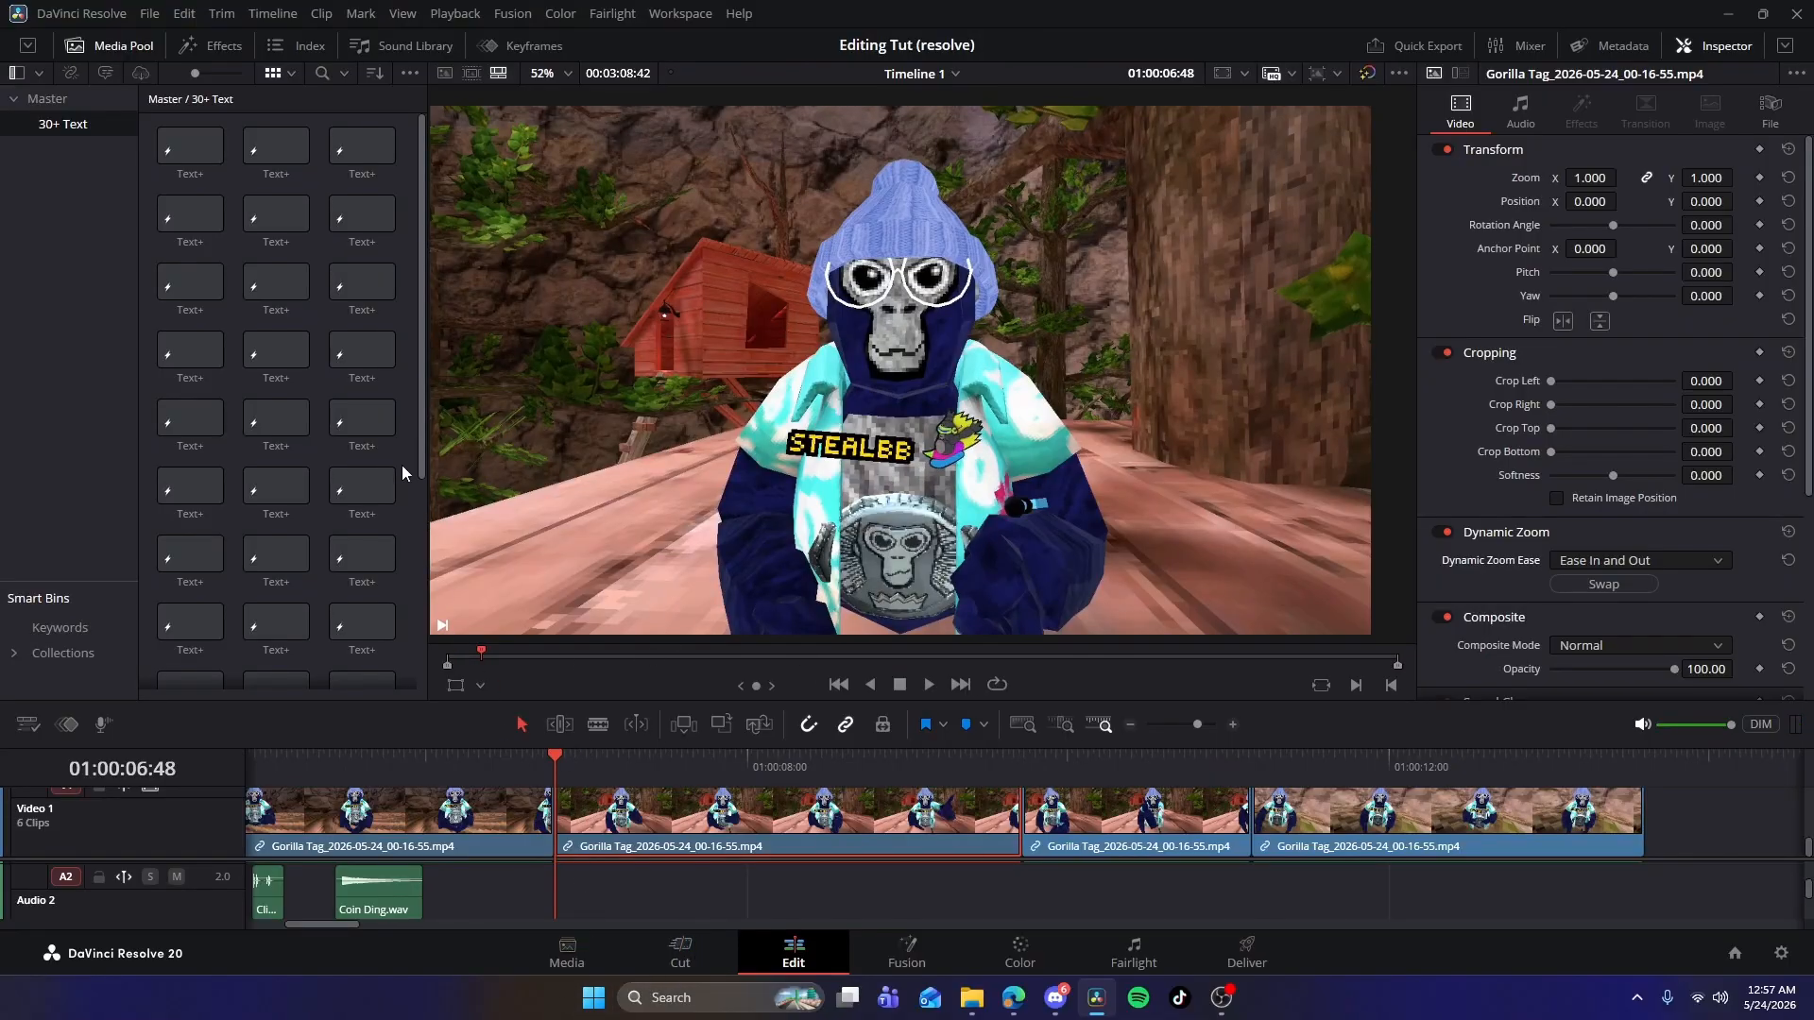
{"action": "left_click", "coordinate": [512, 38]}
{"action": "left_click", "coordinate": [512, 48]}
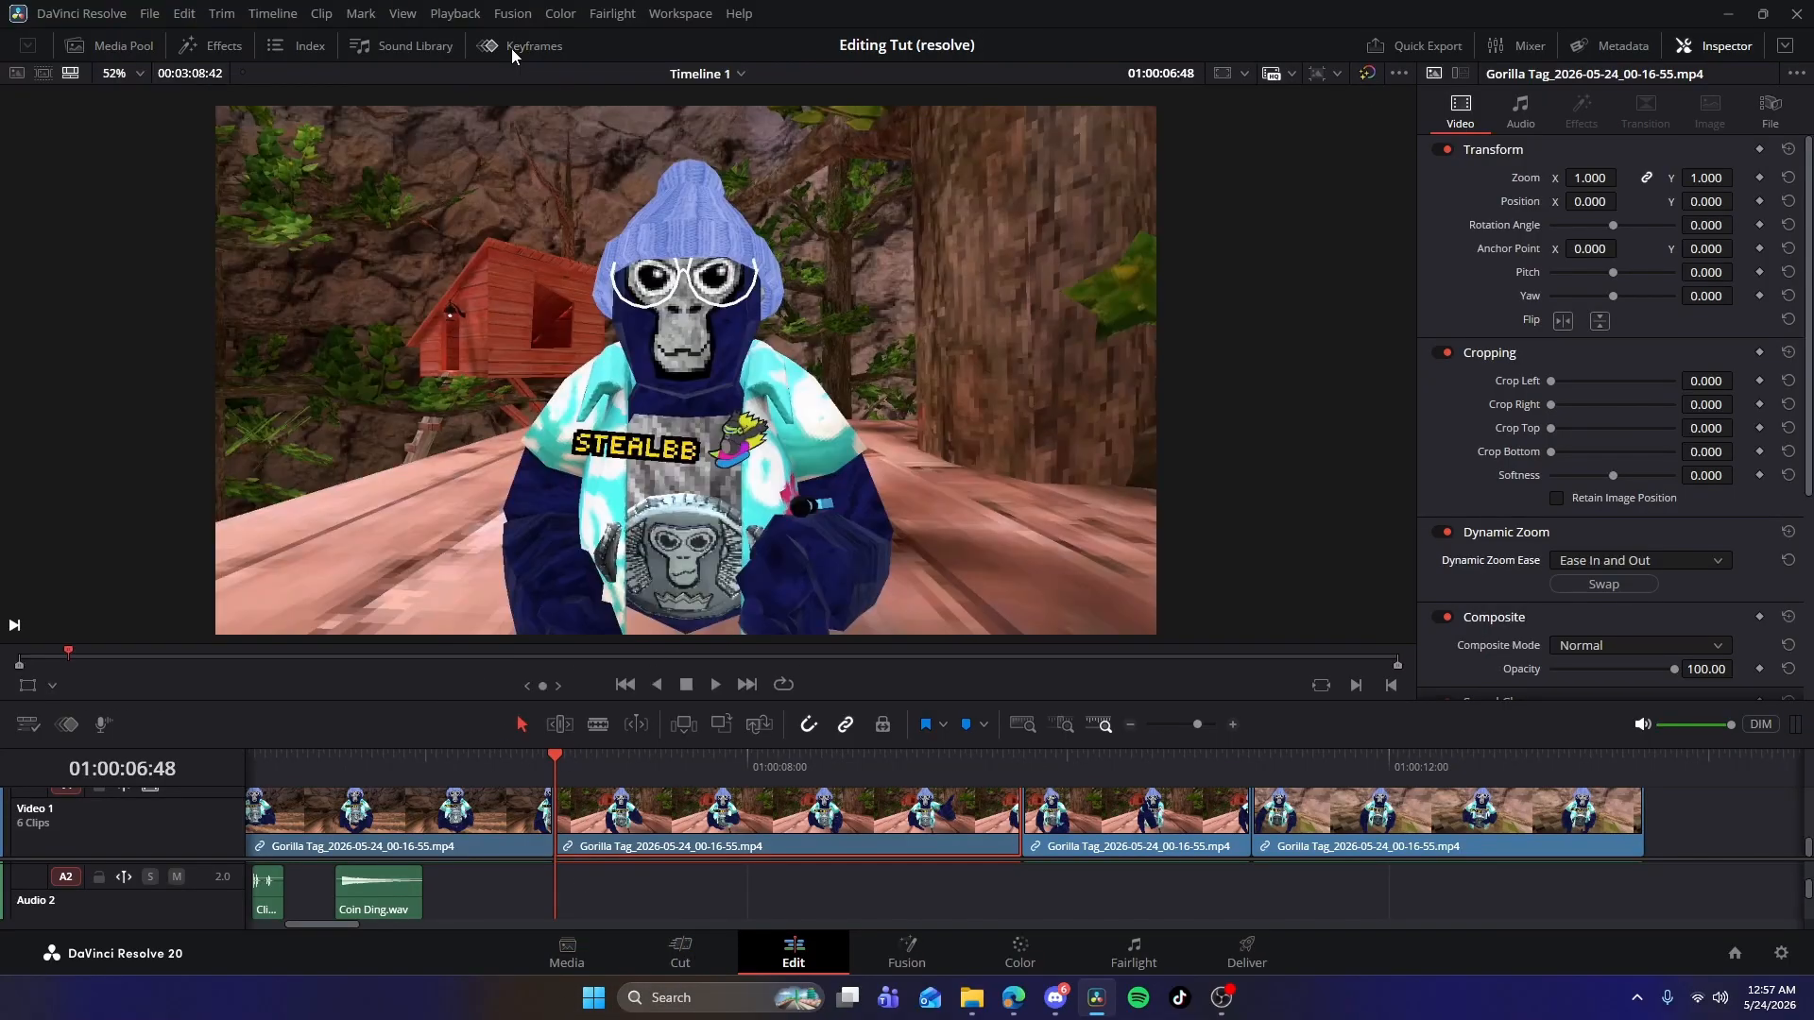
{"action": "left_click", "coordinate": [115, 46]}
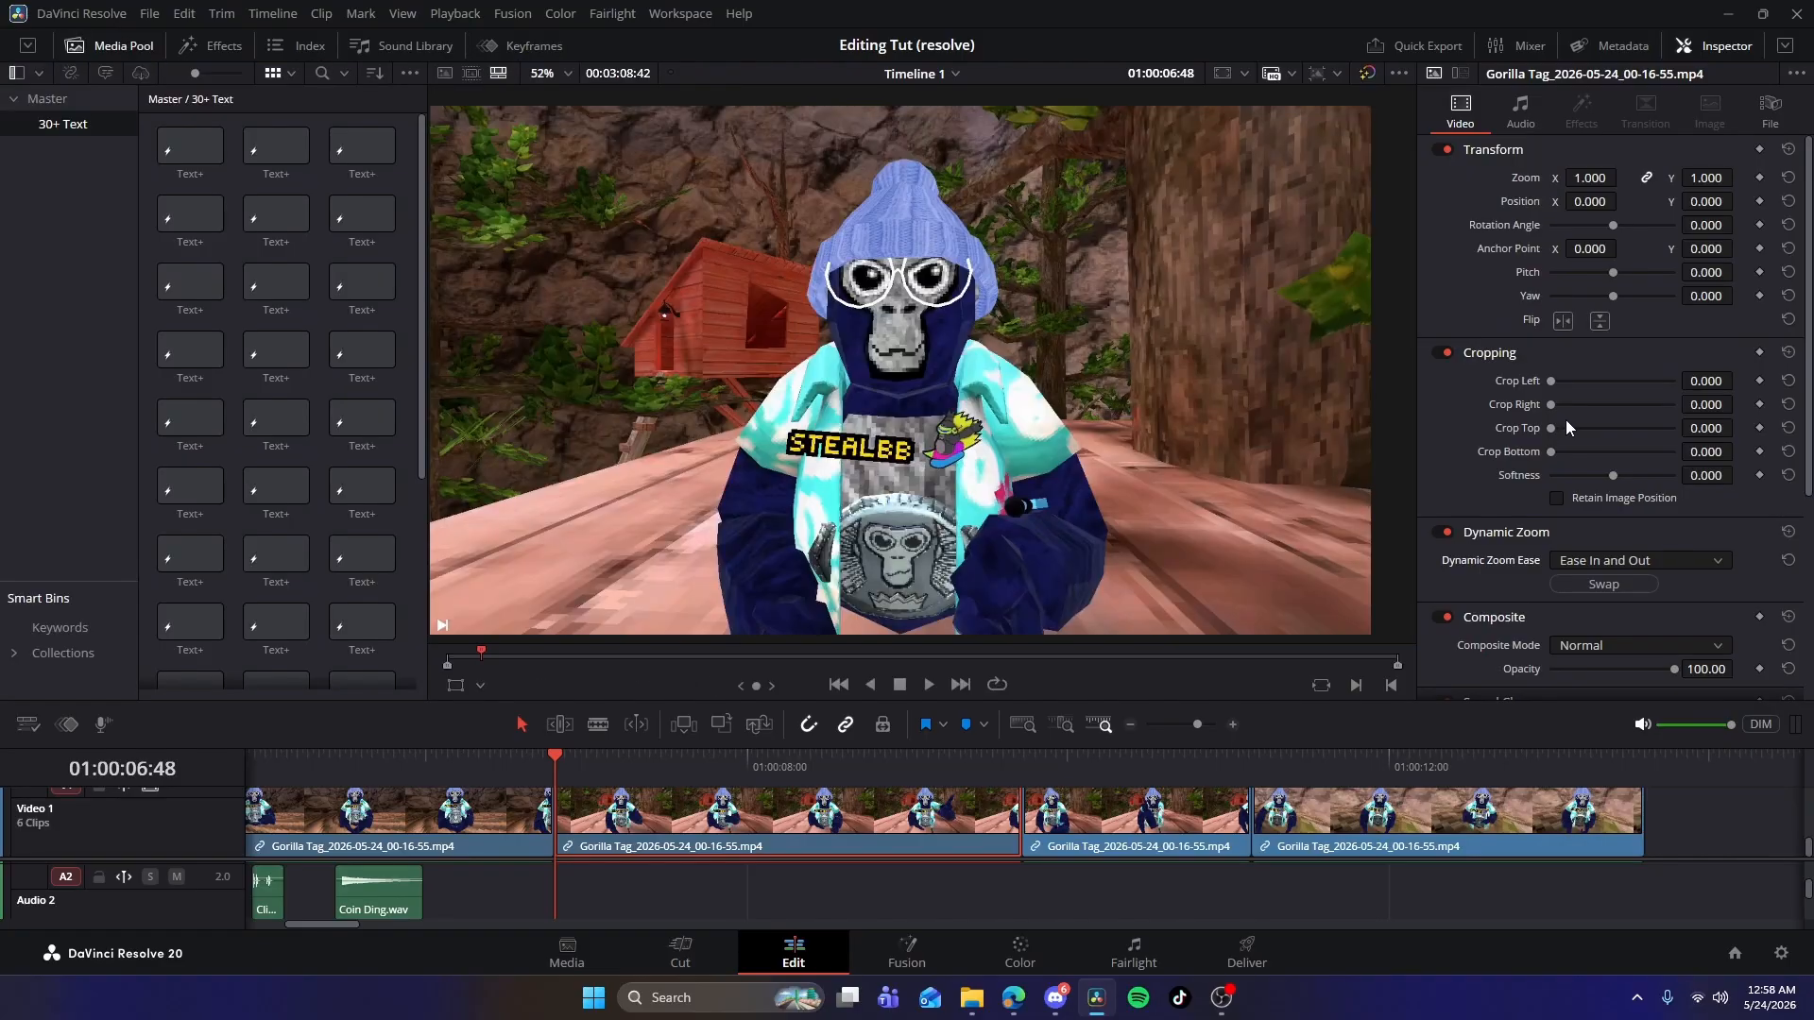
{"action": "left_click", "coordinate": [1523, 115]}
{"action": "left_click", "coordinate": [1466, 109]}
Play the timeline from the Resolve logo through the five titles above the fourth gameplay clip.
{"action": "left_click", "coordinate": [497, 770]}
{"action": "left_click_drag", "start_coordinate": [1807, 847], "coordinate": [1809, 829]}
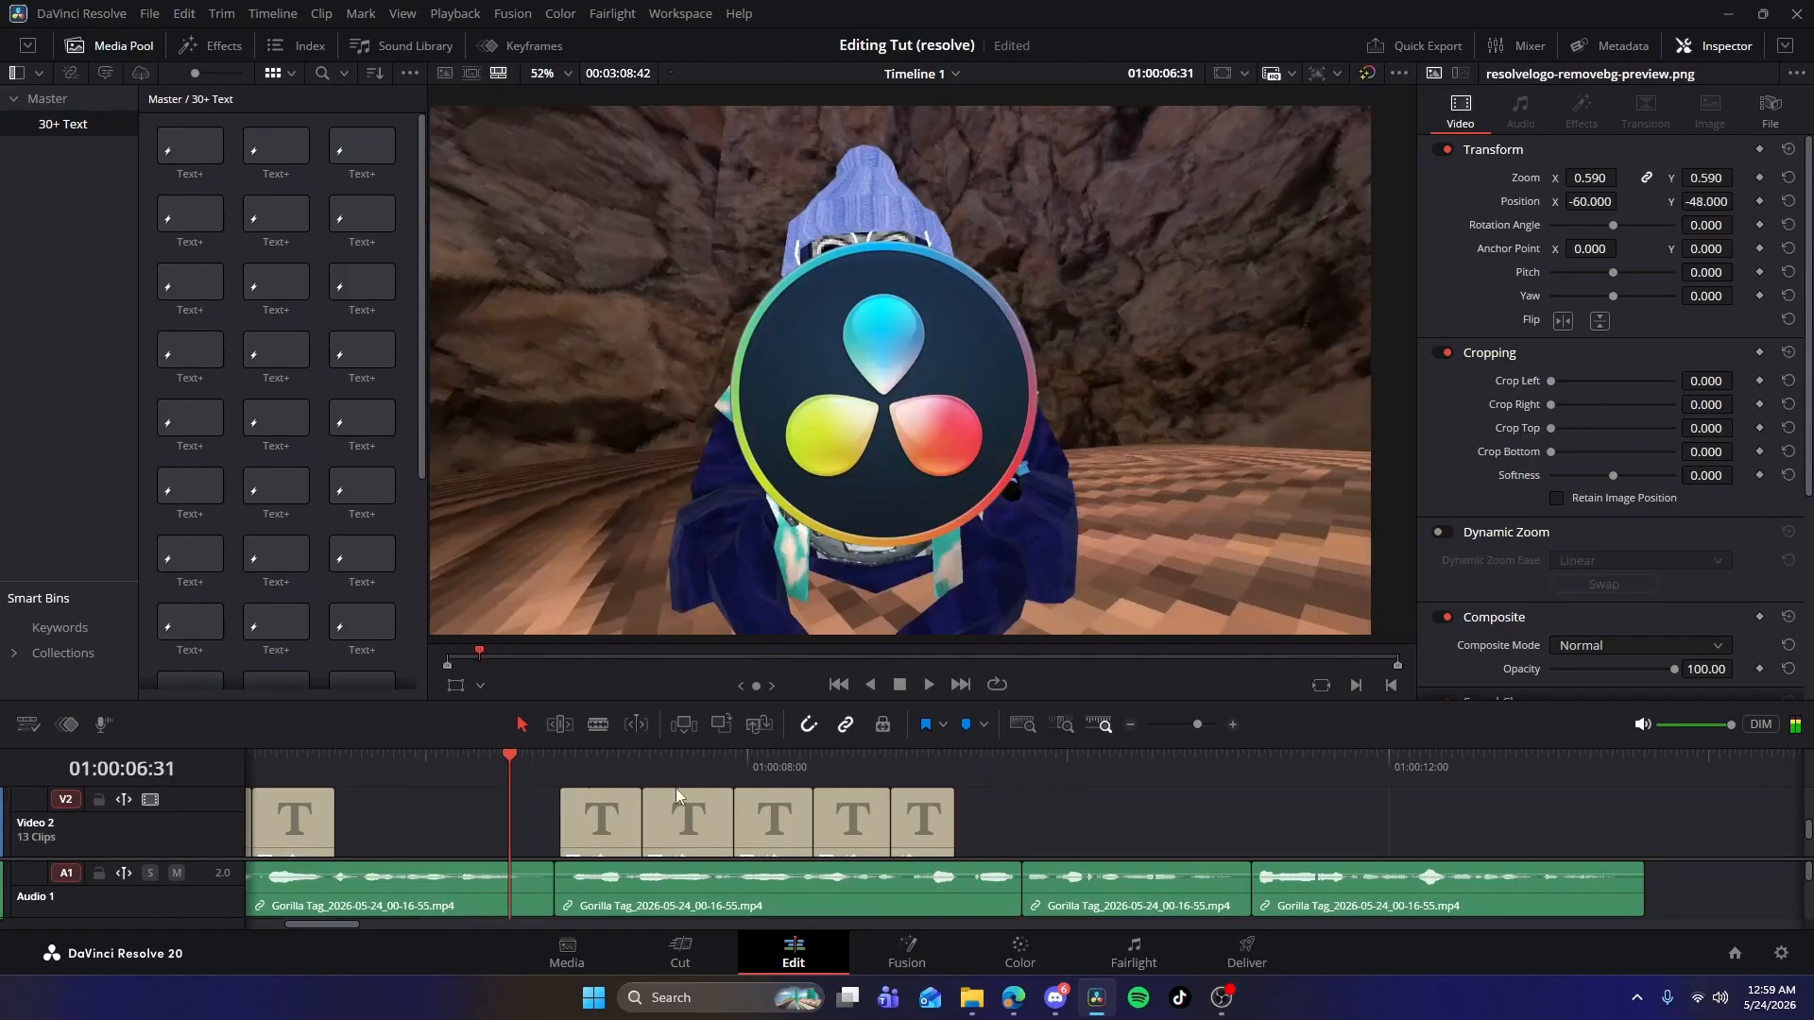
{"action": "key", "text": "space"}
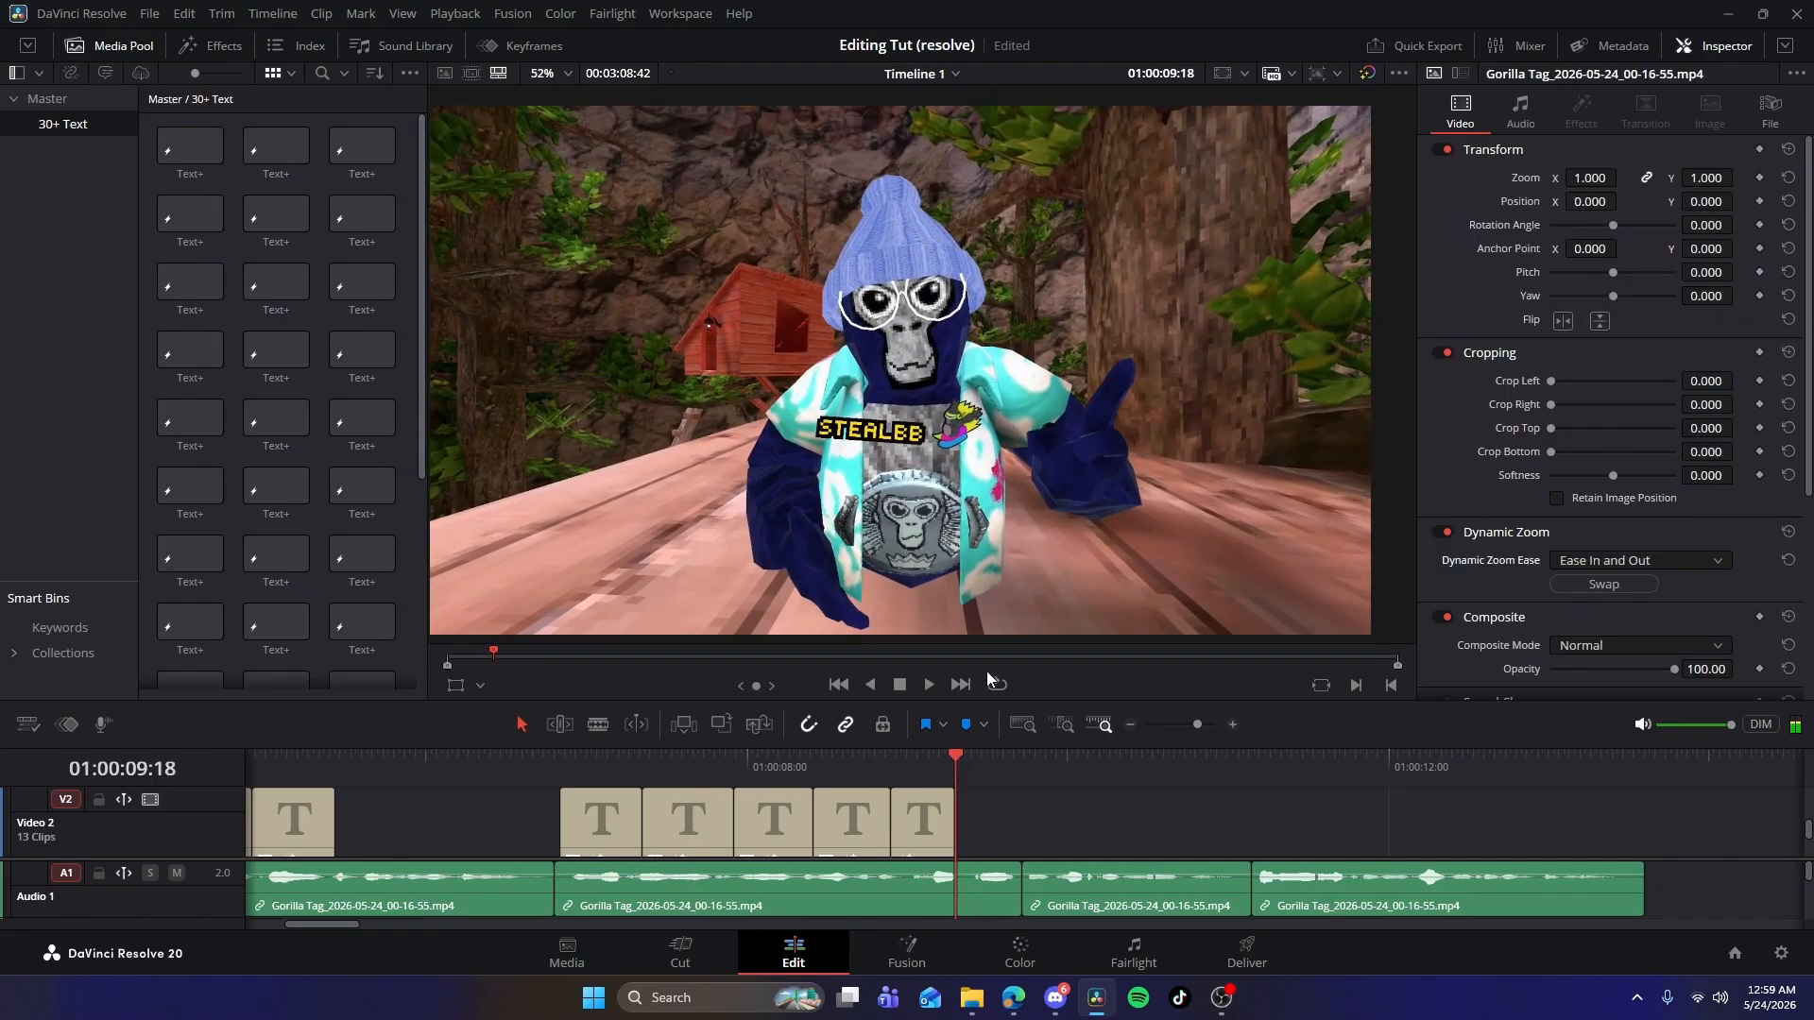
Switch to the web browser and run an image search for cap cut in a new tab.
{"action": "left_click", "coordinate": [973, 994]}
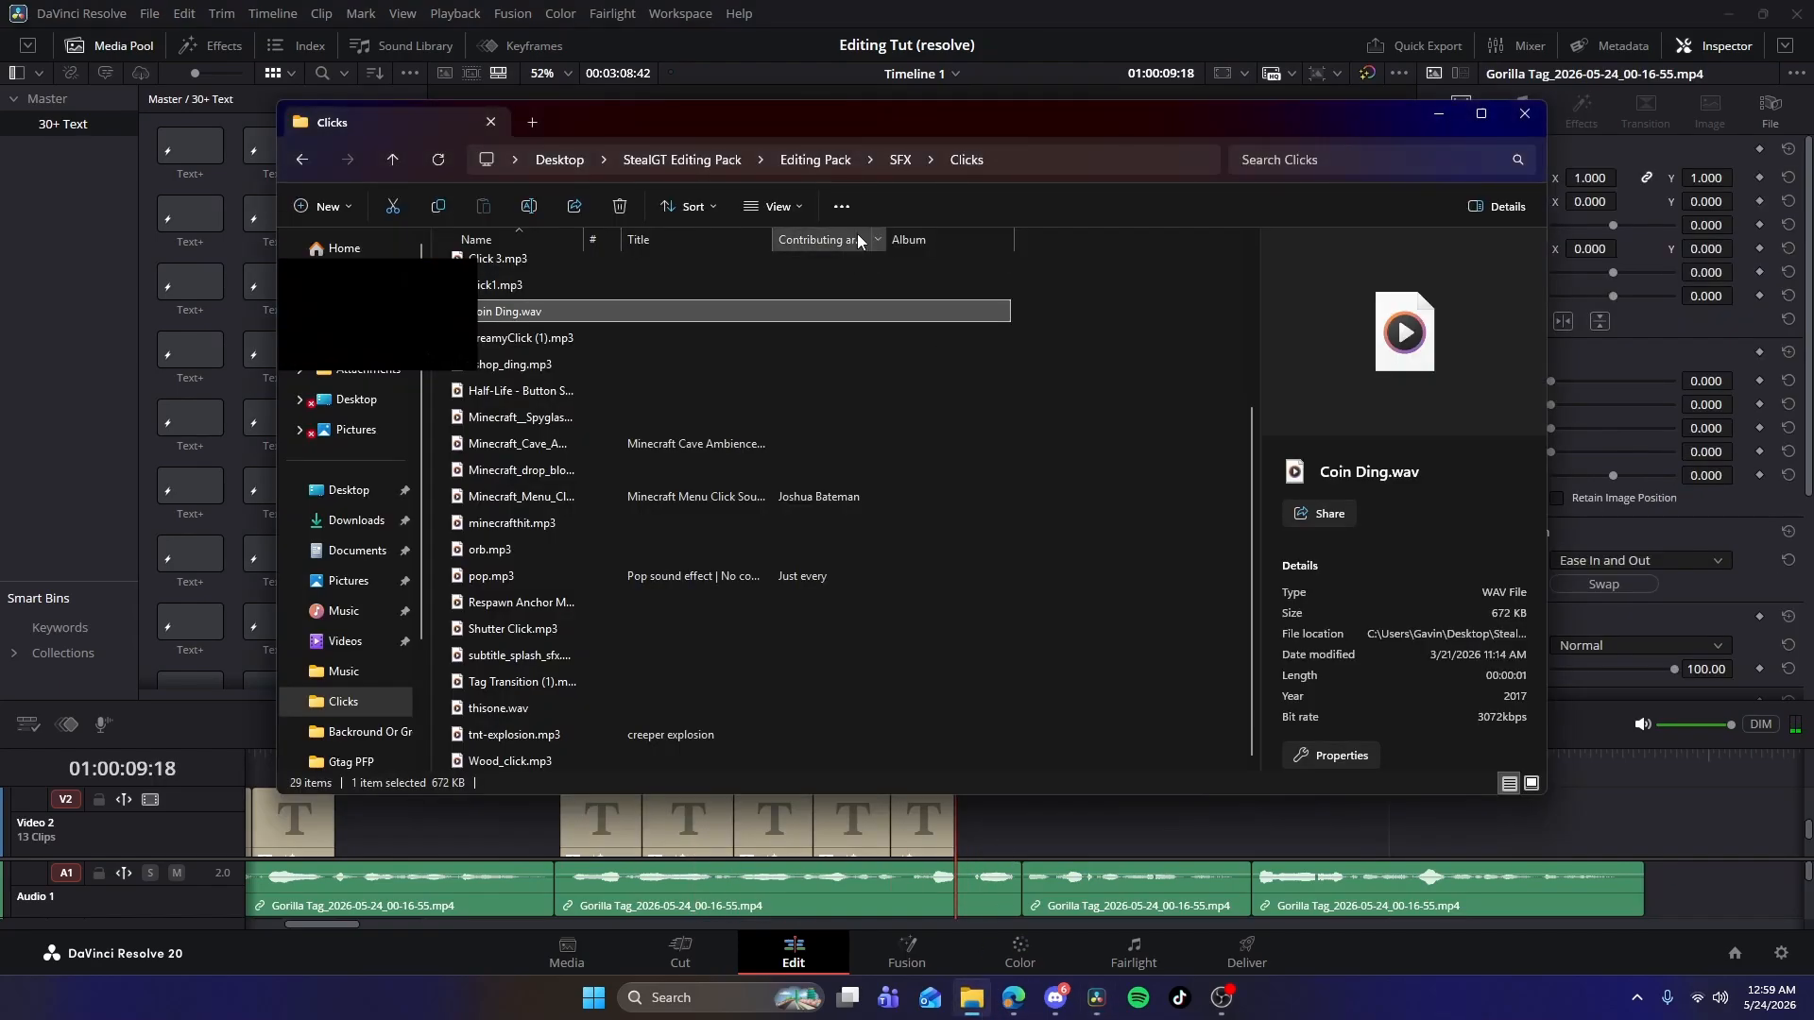
{"action": "left_click", "coordinate": [1443, 113]}
{"action": "left_click", "coordinate": [1026, 989]}
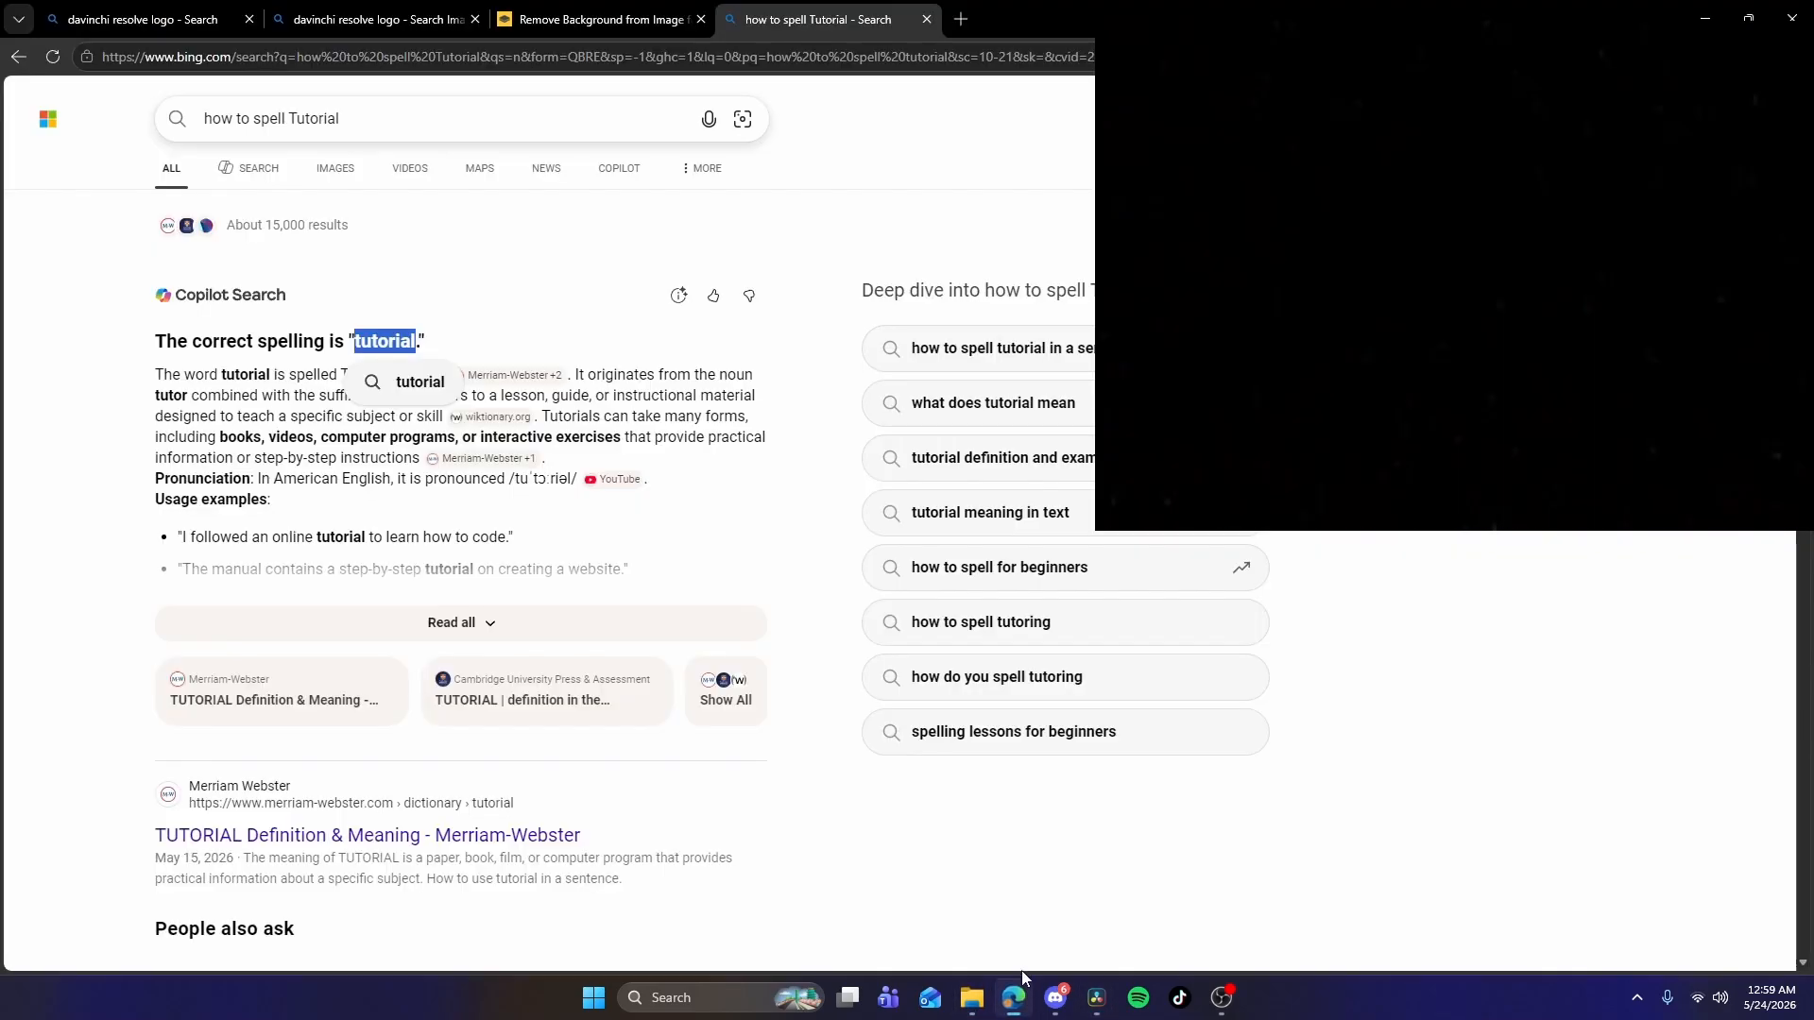
{"action": "left_click", "coordinate": [963, 16]}
{"action": "type", "text": "cap cut"}
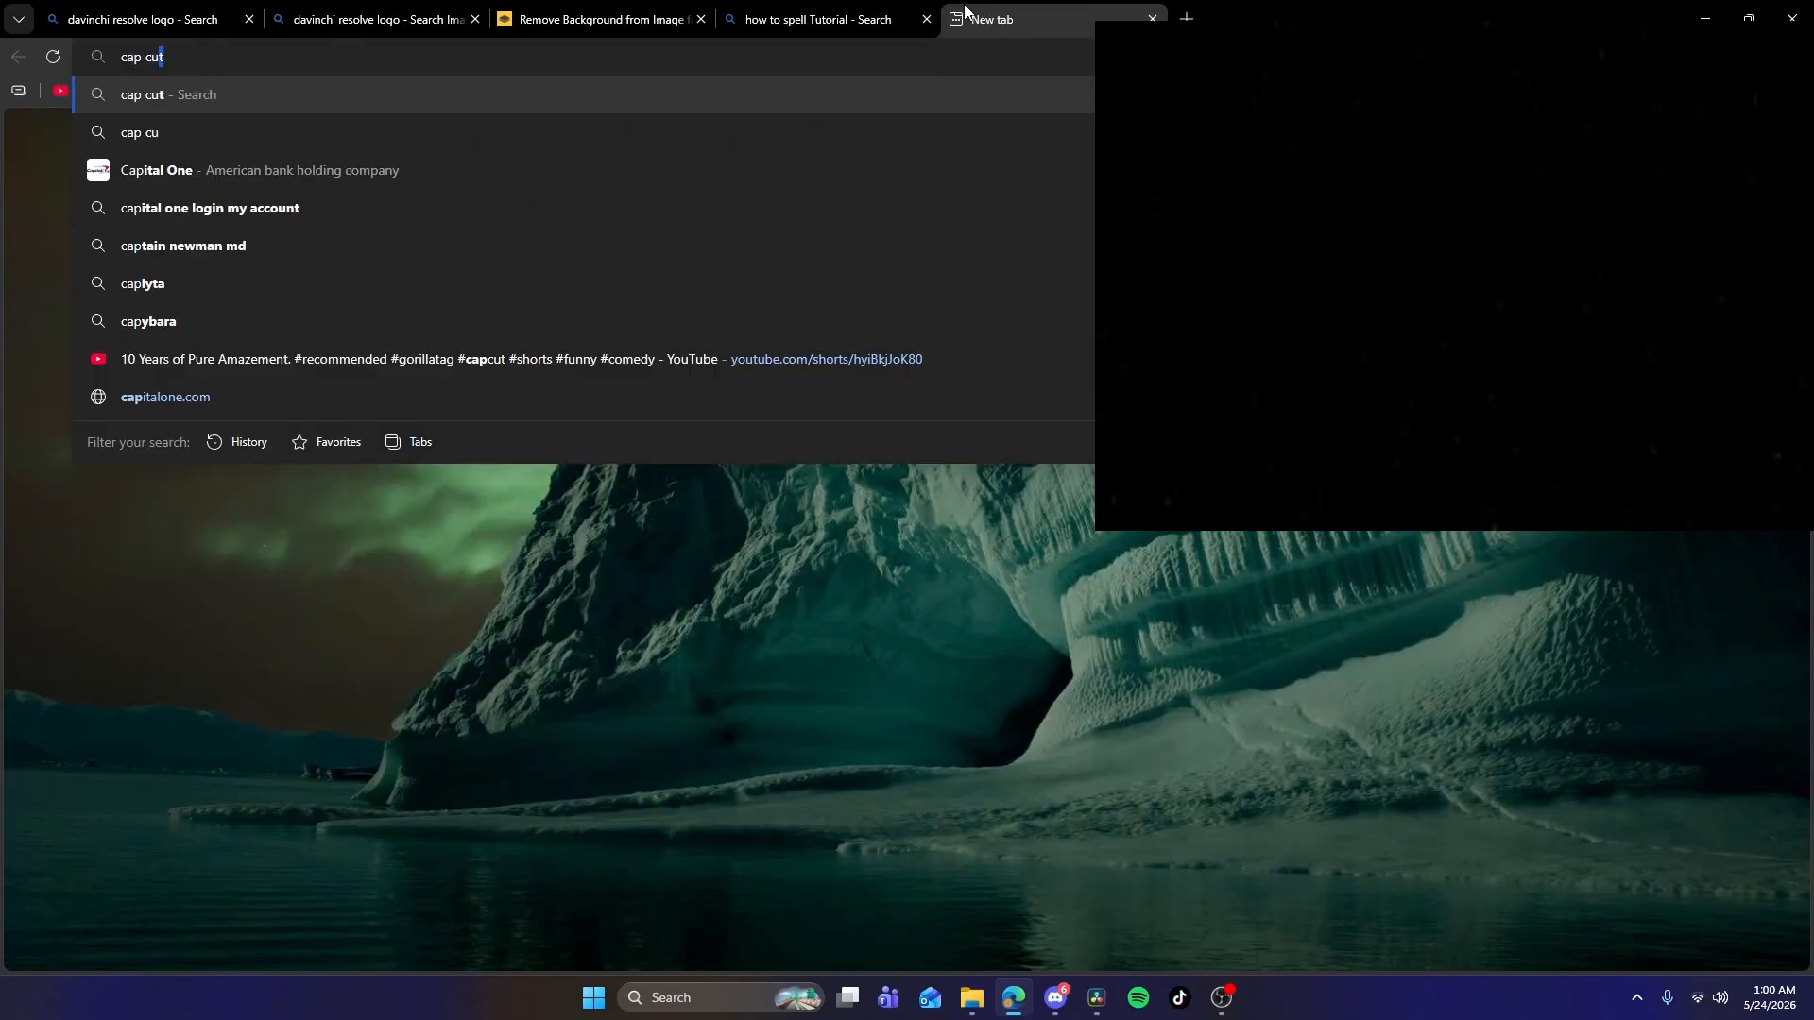
{"action": "key", "text": "Return"}
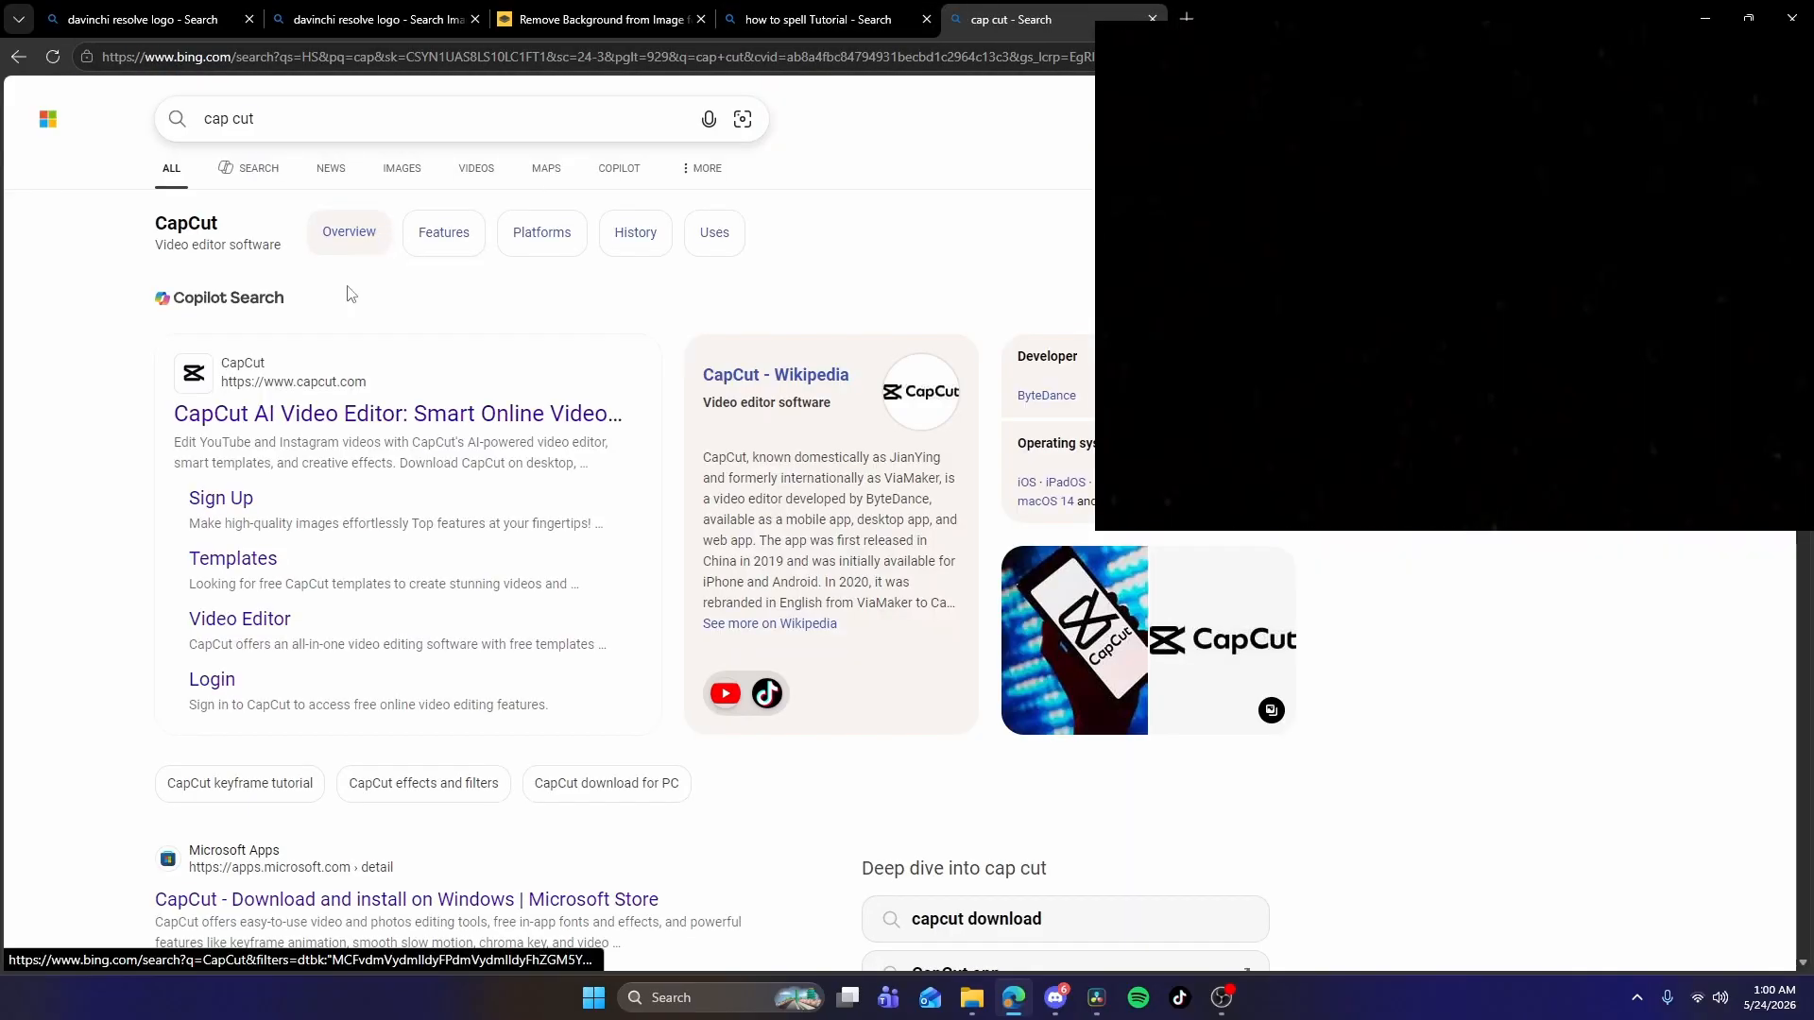
{"action": "left_click", "coordinate": [403, 170]}
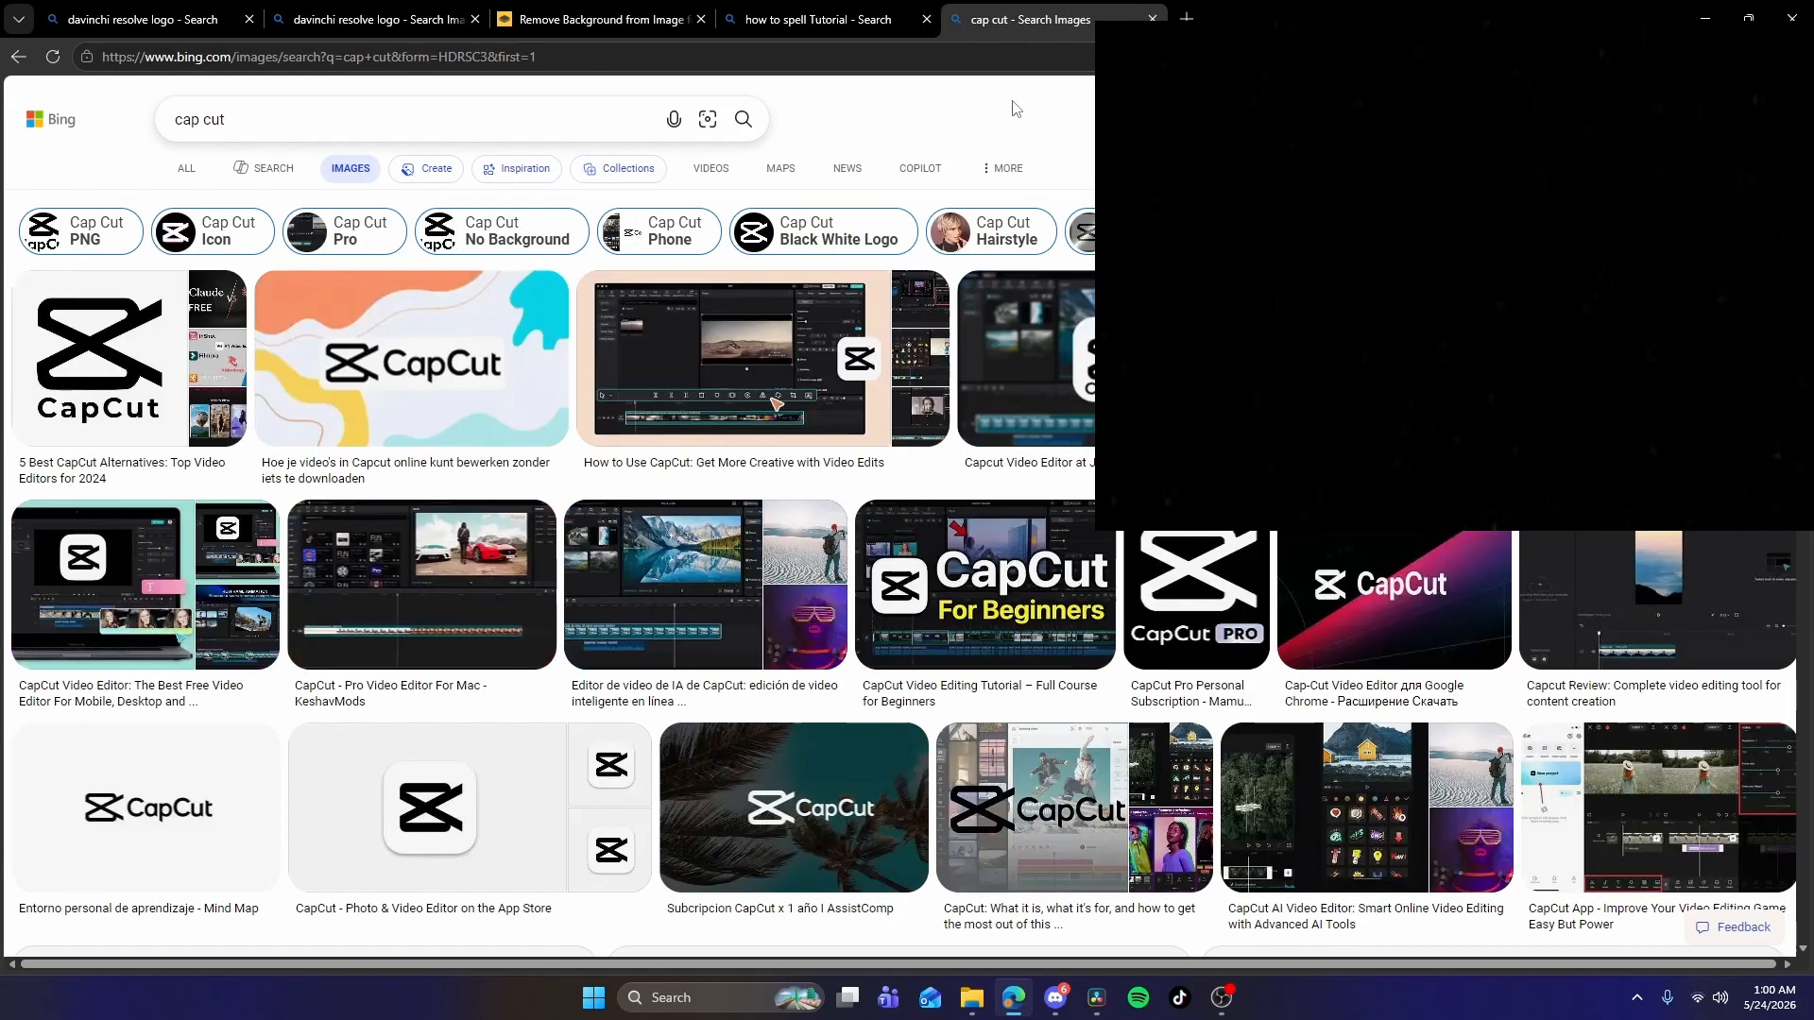
Refine the image search to cap cut logo, open a CapCut Logo result and save its image.
{"action": "left_click", "coordinate": [327, 105]}
{"action": "type", "text": "logo"}
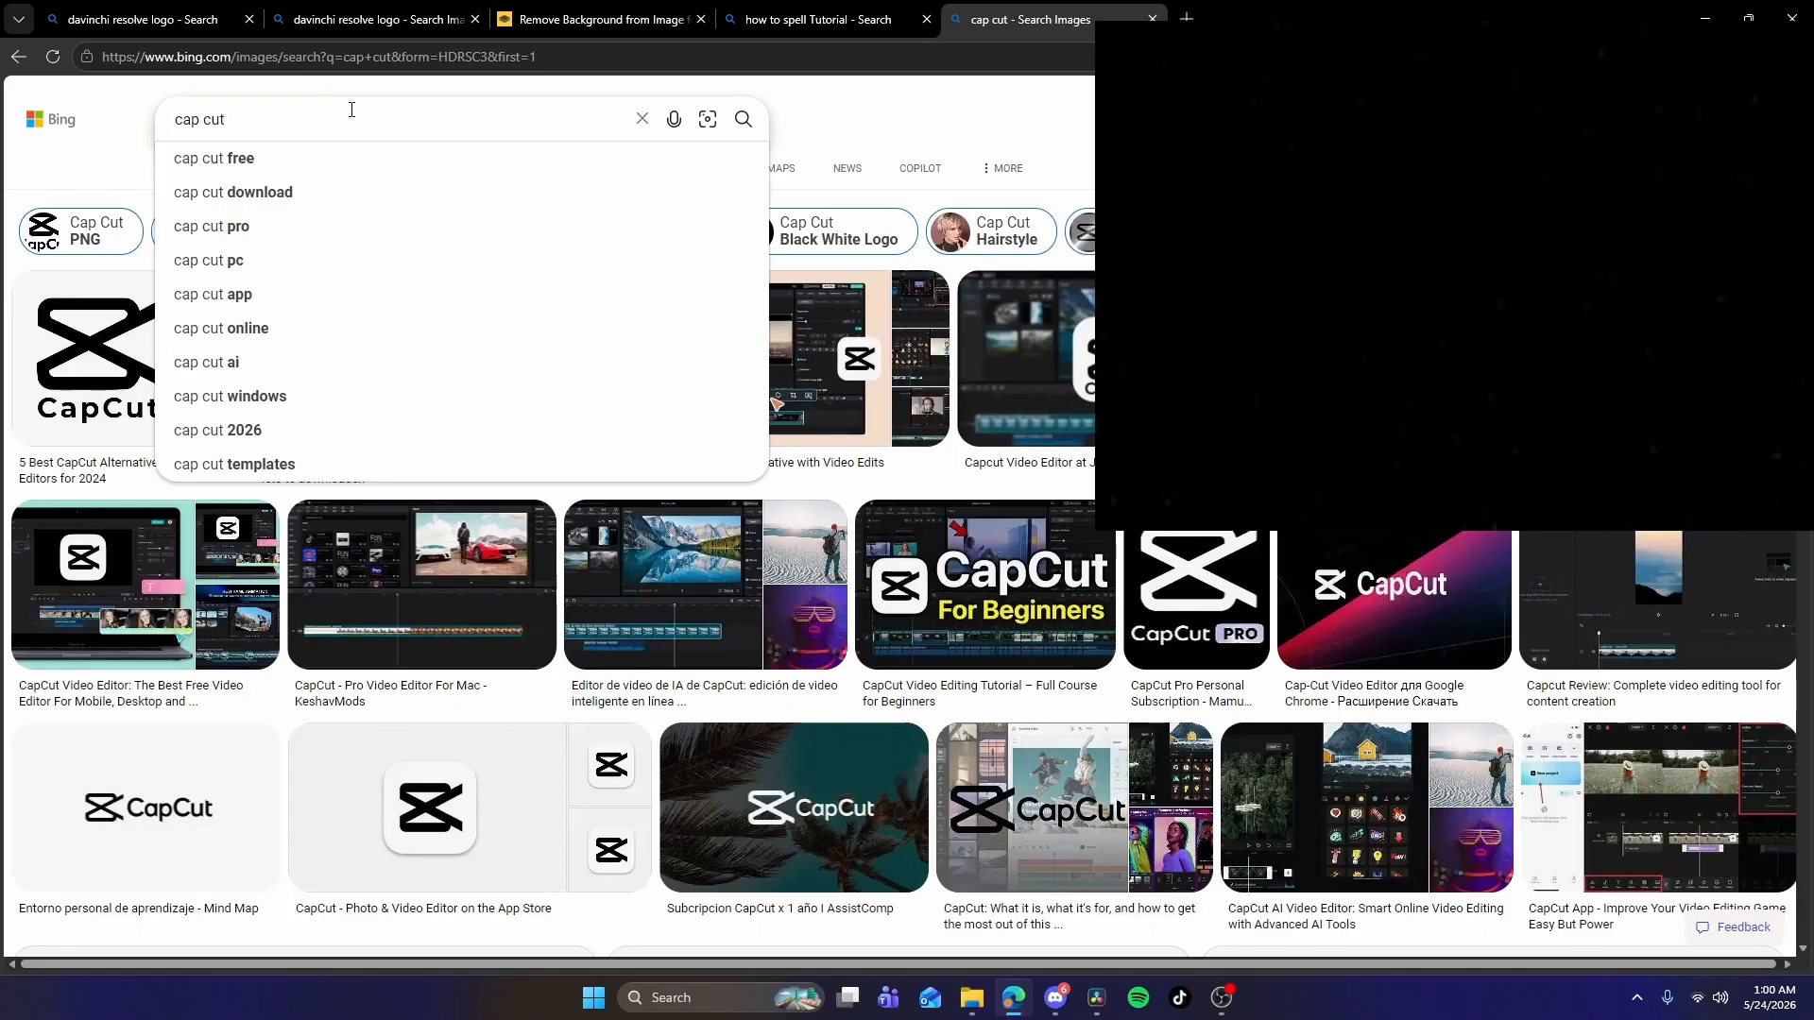
{"action": "key", "text": "Return"}
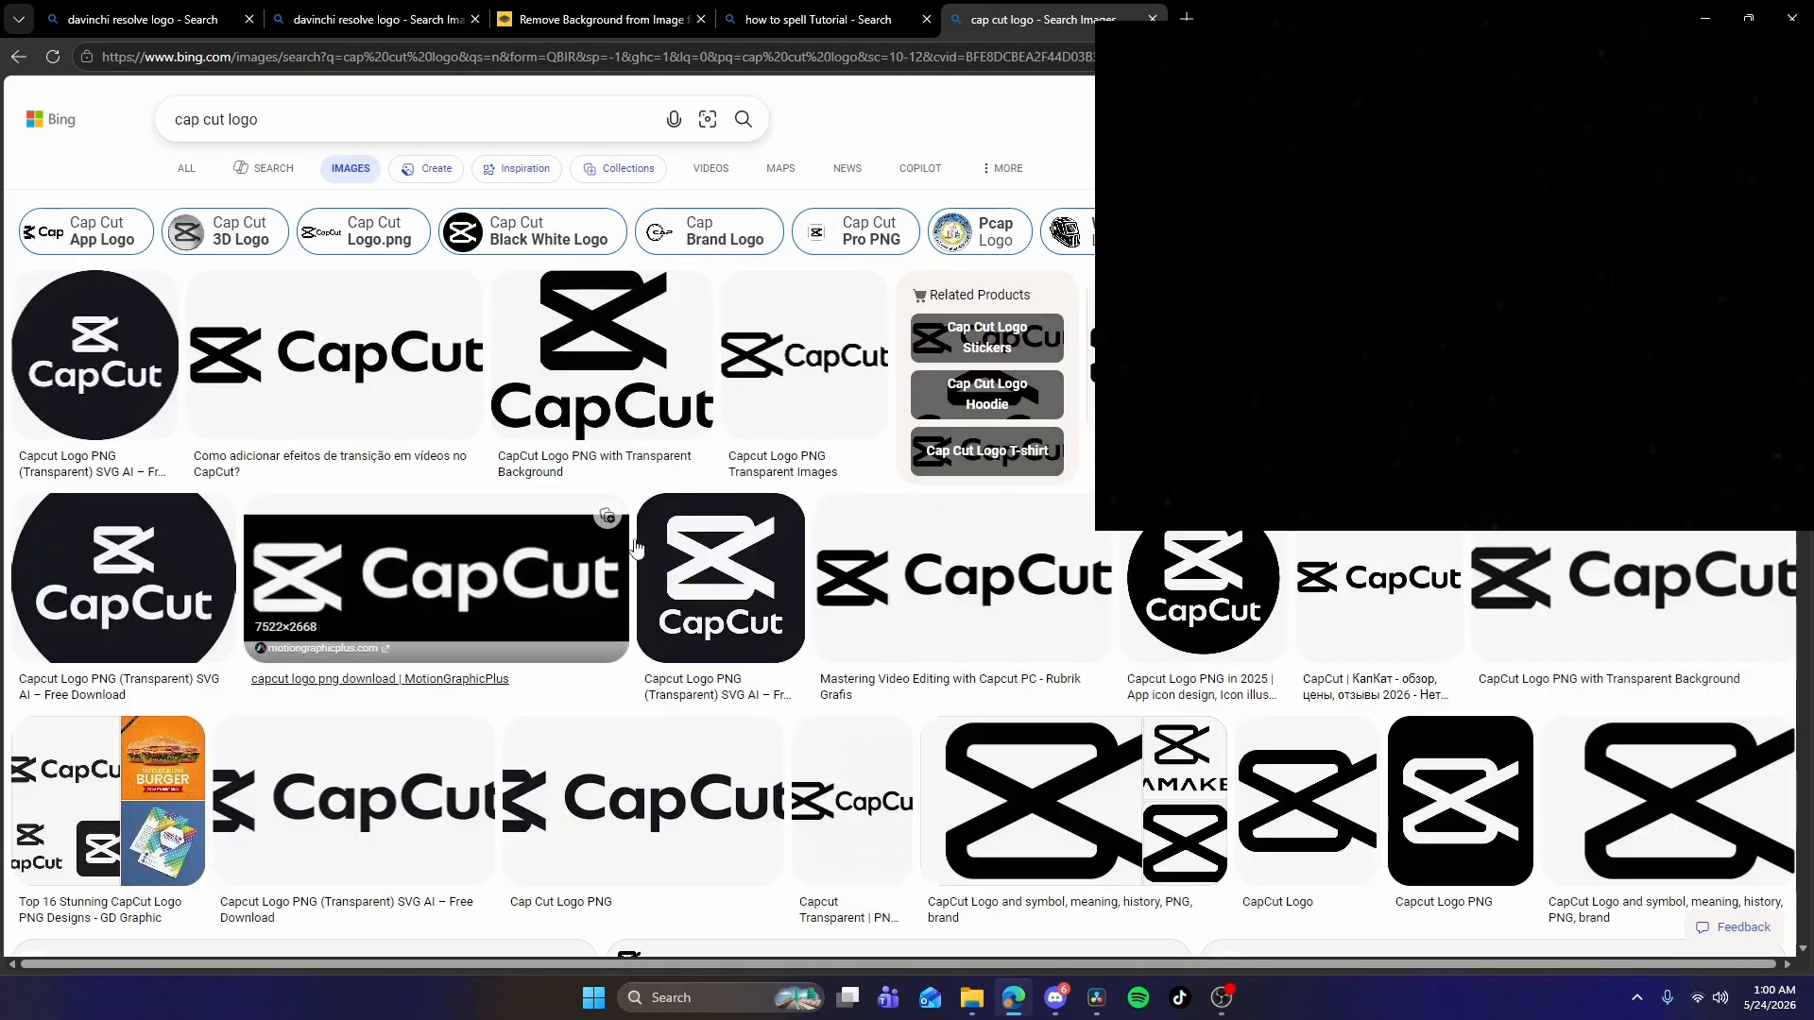
{"action": "scroll", "coordinate": [1043, 630], "scroll_direction": "down", "scroll_amount": 4}
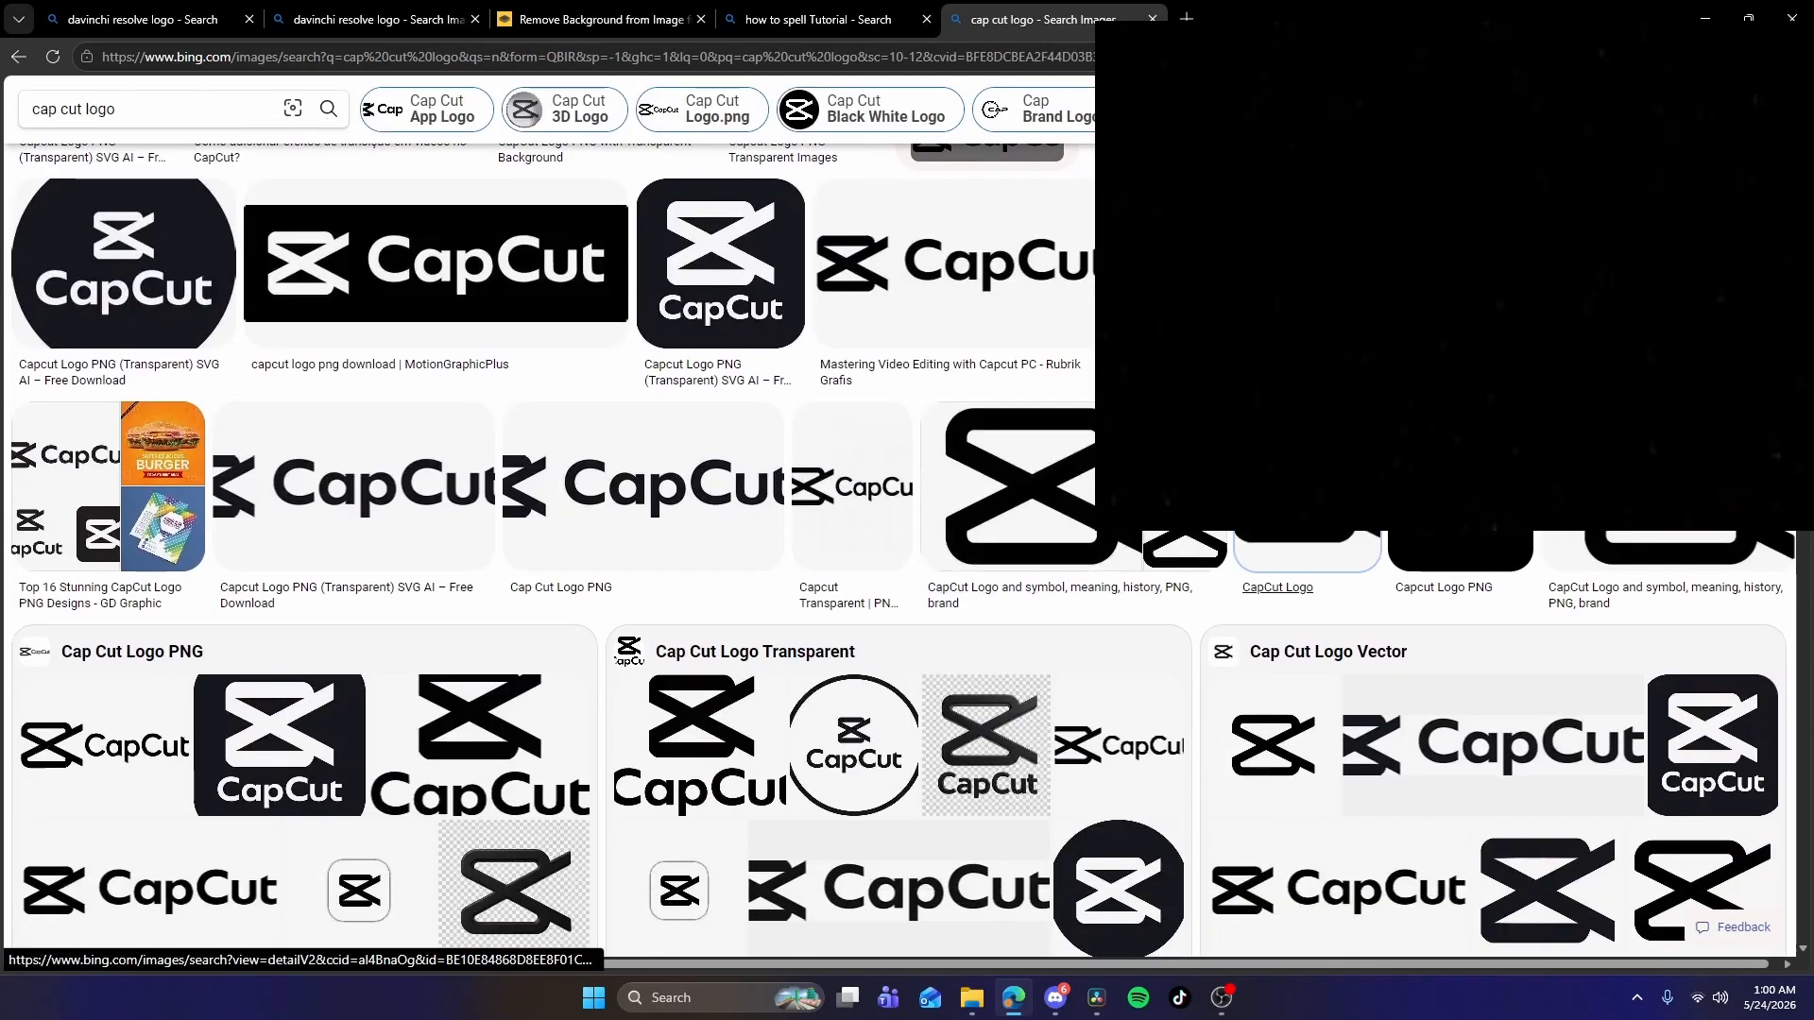
{"action": "left_click", "coordinate": [1304, 553]}
{"action": "right_click", "coordinate": [620, 357]}
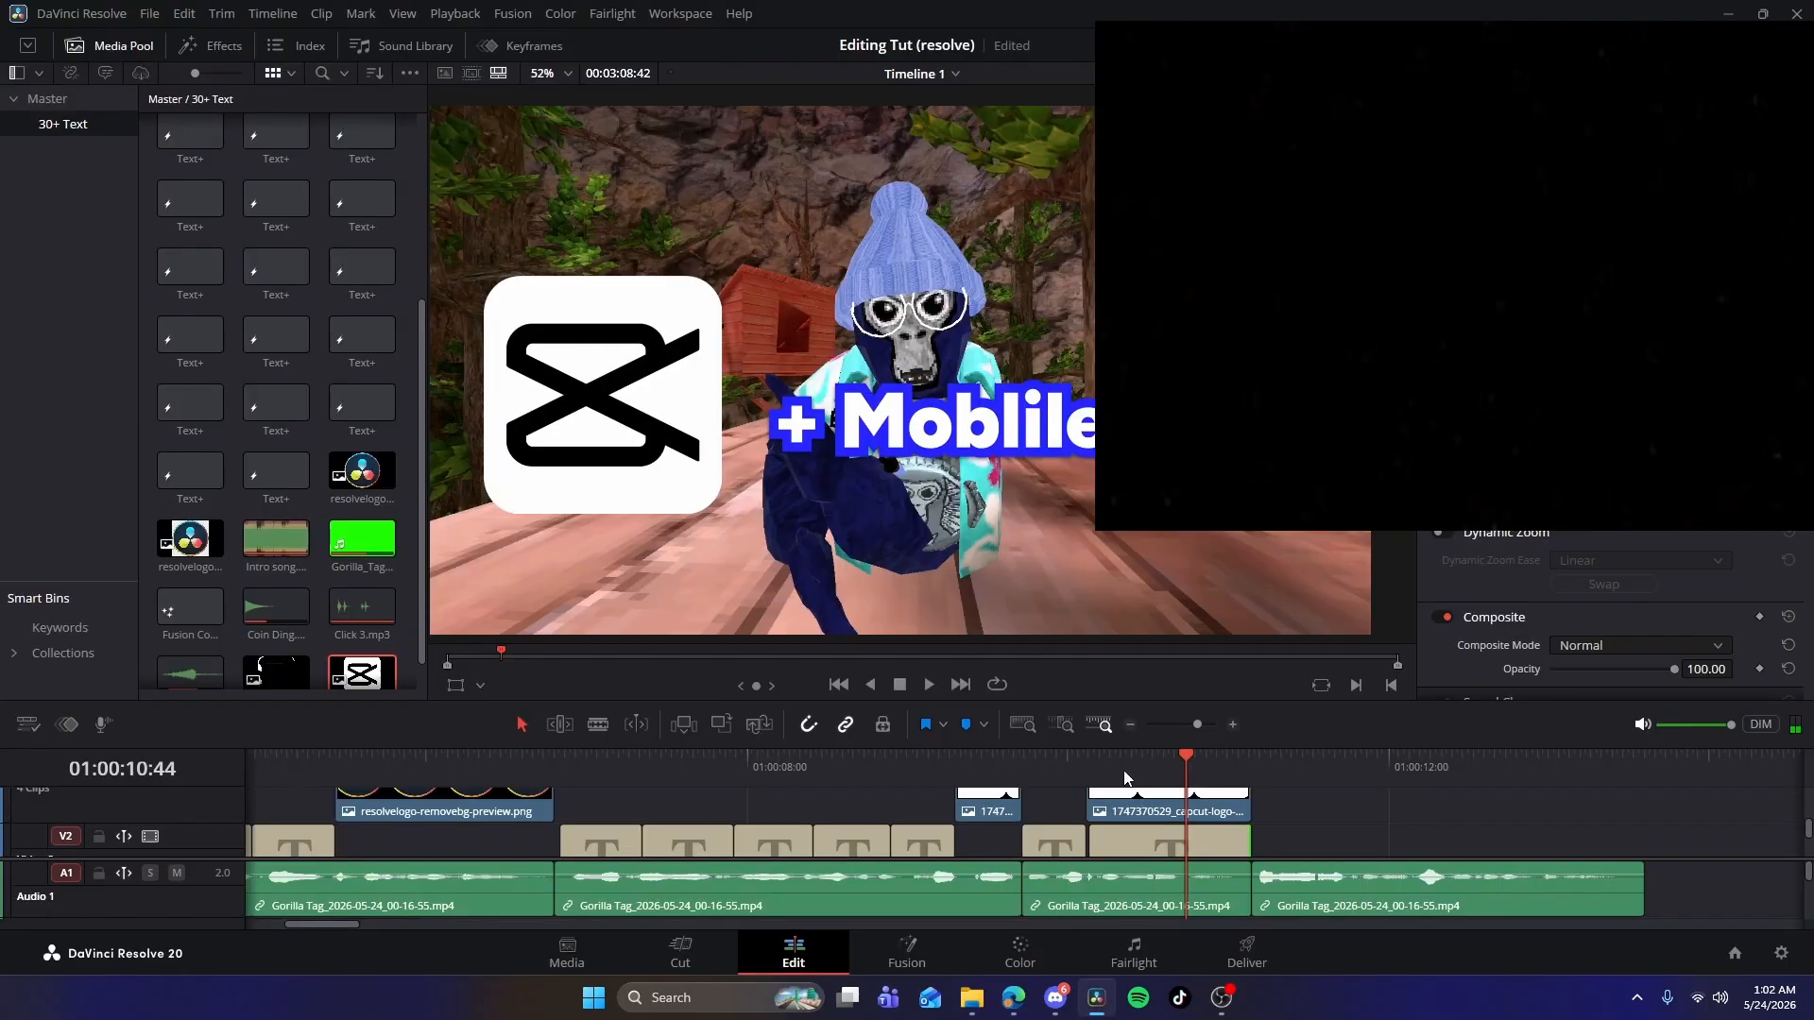
Select the "+ Moblile" title on the second video track and set its X position to 142.
{"action": "left_click", "coordinate": [937, 760]}
{"action": "left_click_drag", "start_coordinate": [1048, 761], "coordinate": [1182, 762]}
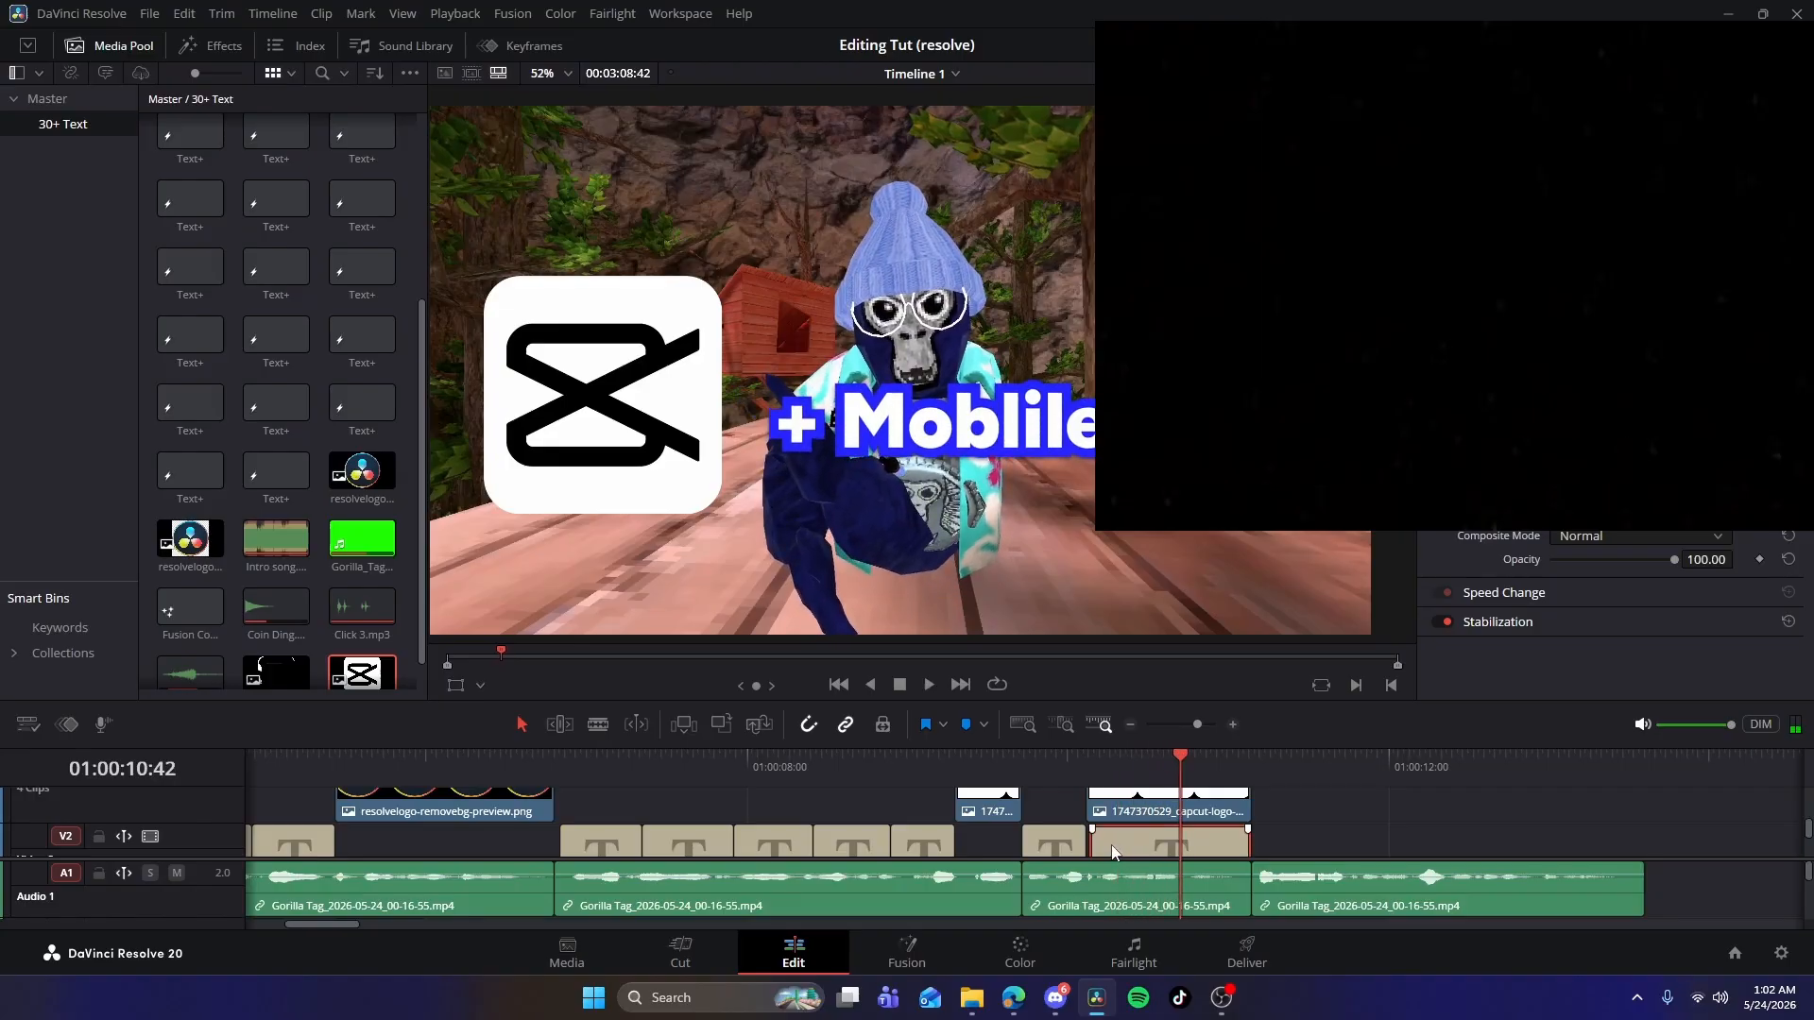
{"action": "left_click", "coordinate": [1114, 814]}
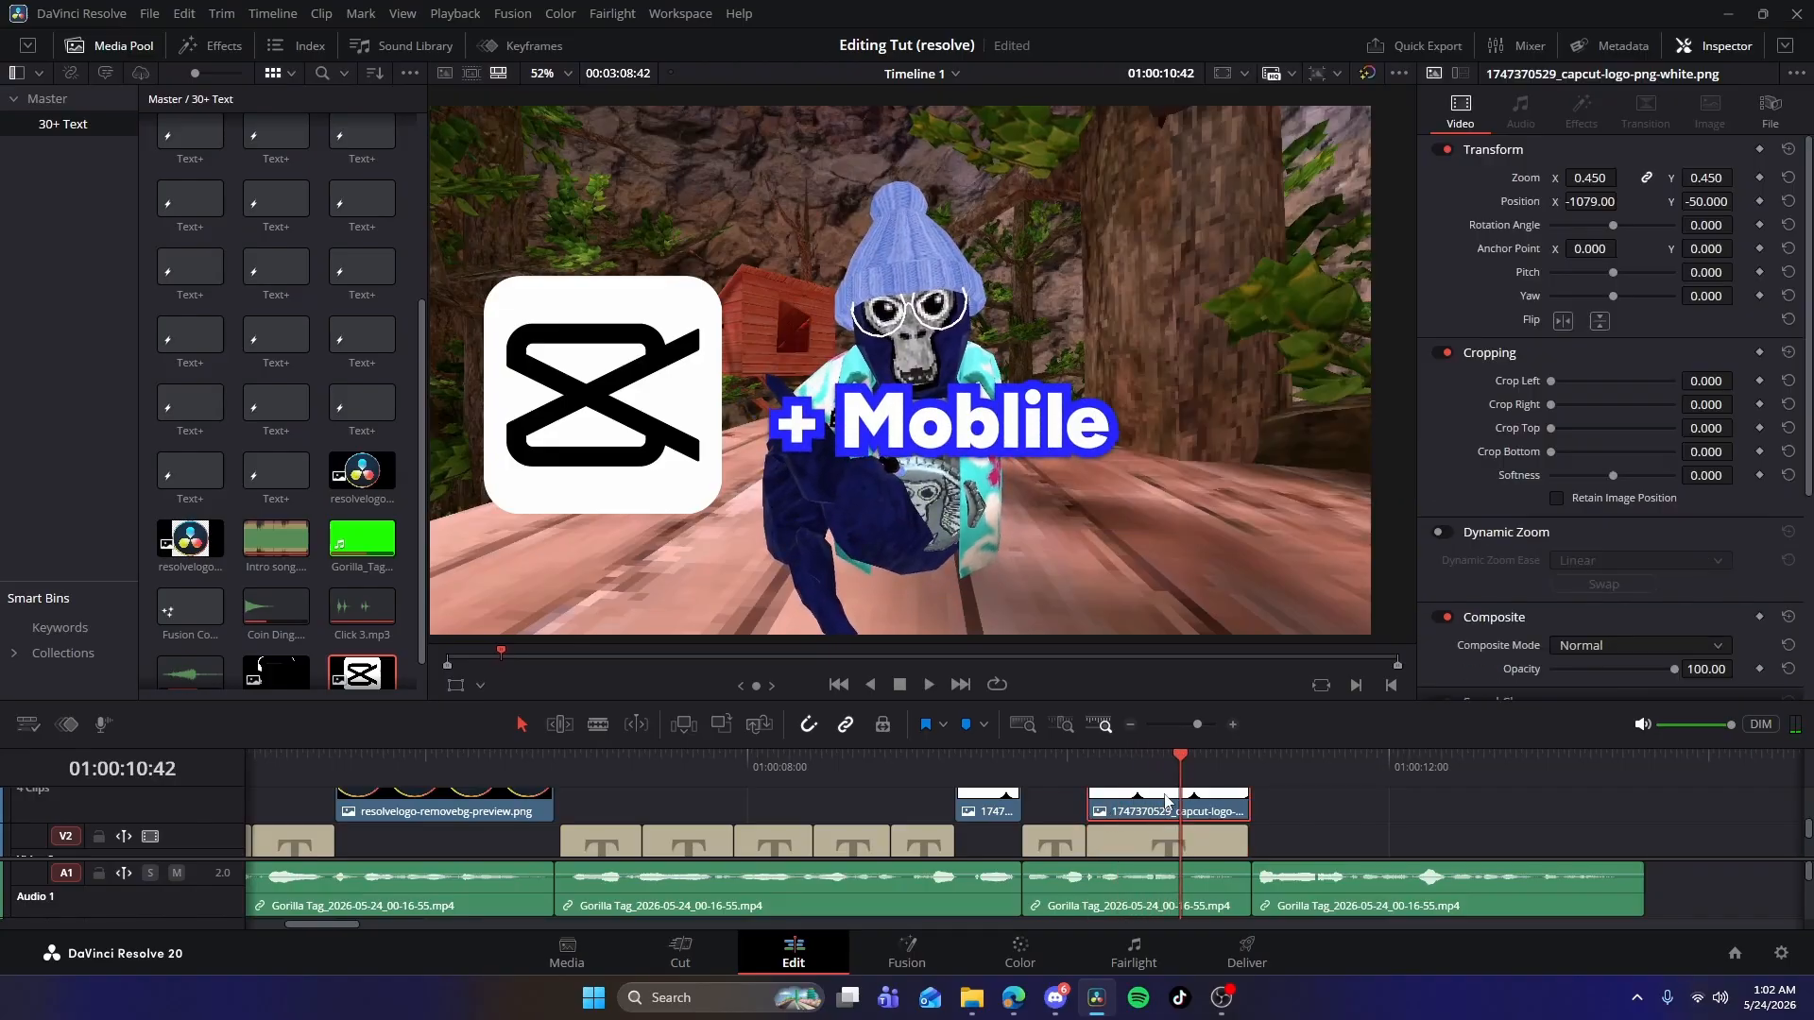
{"action": "left_click", "coordinate": [1204, 840]}
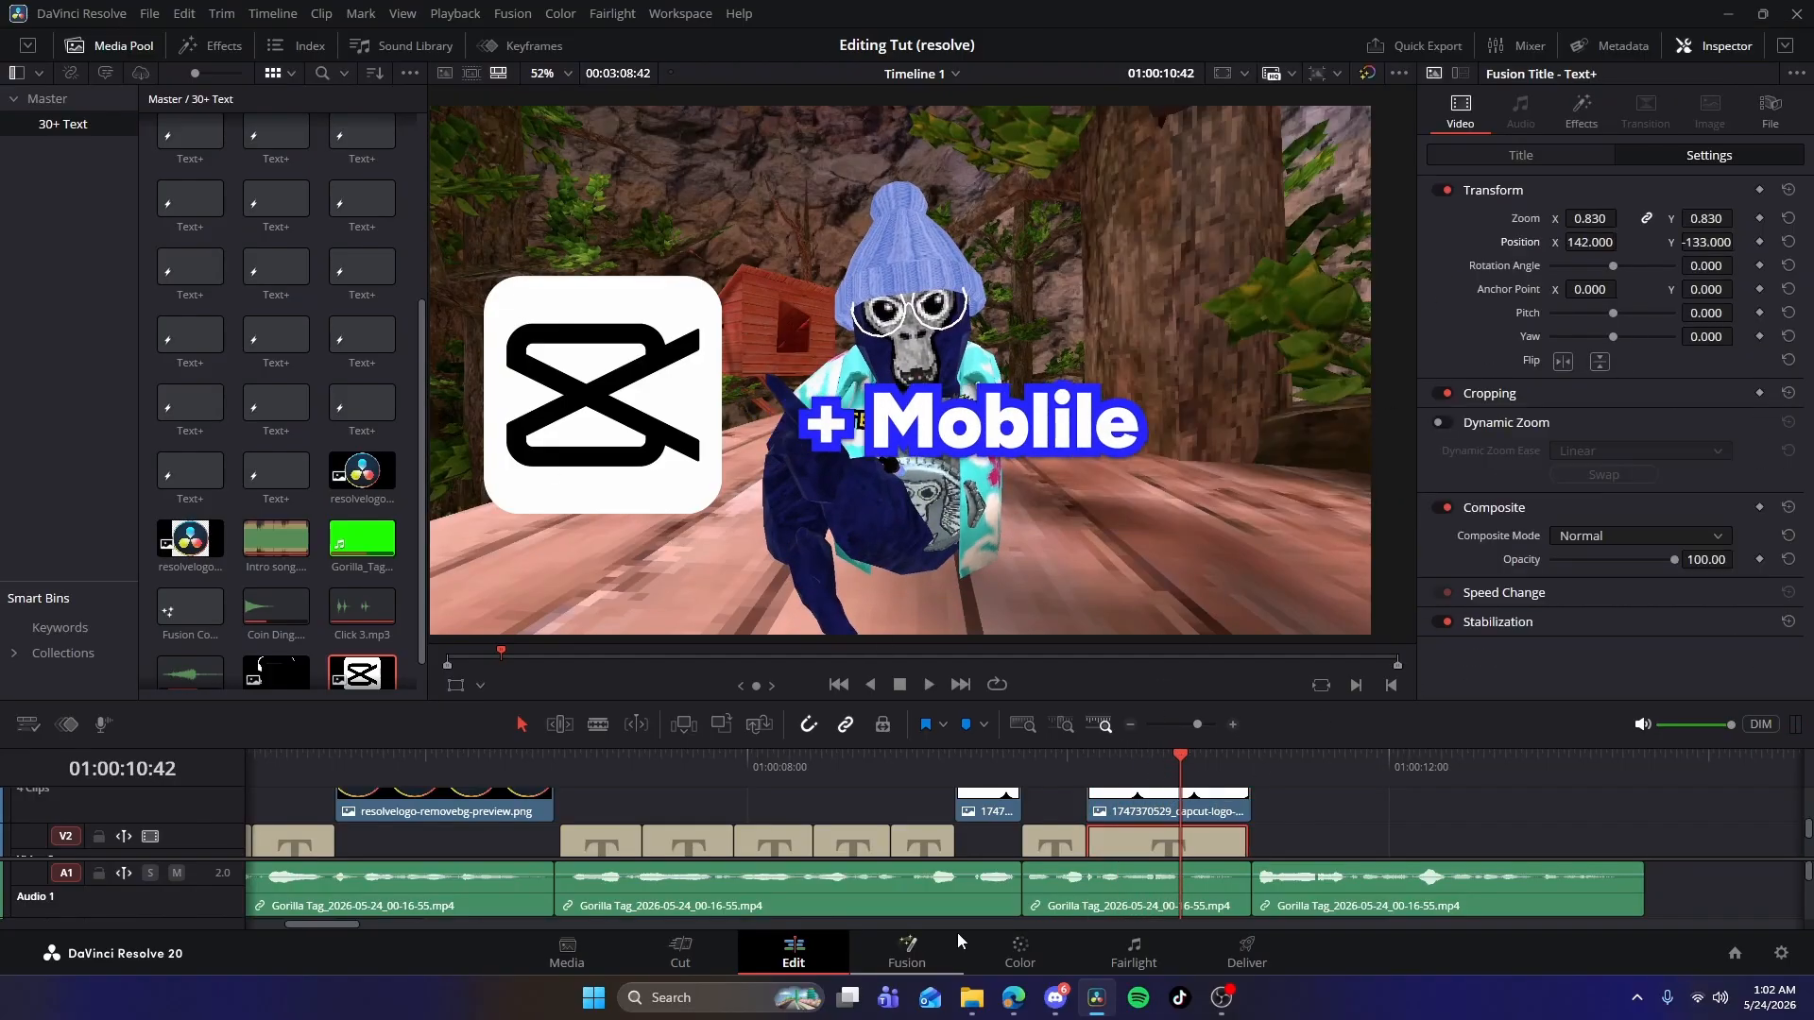
Move the second CapCut logo clip up to the fourth video track and place a copy of the "+ Moblile" title beneath it on the third.
{"action": "left_click_drag", "start_coordinate": [1142, 819], "coordinate": [1144, 792]}
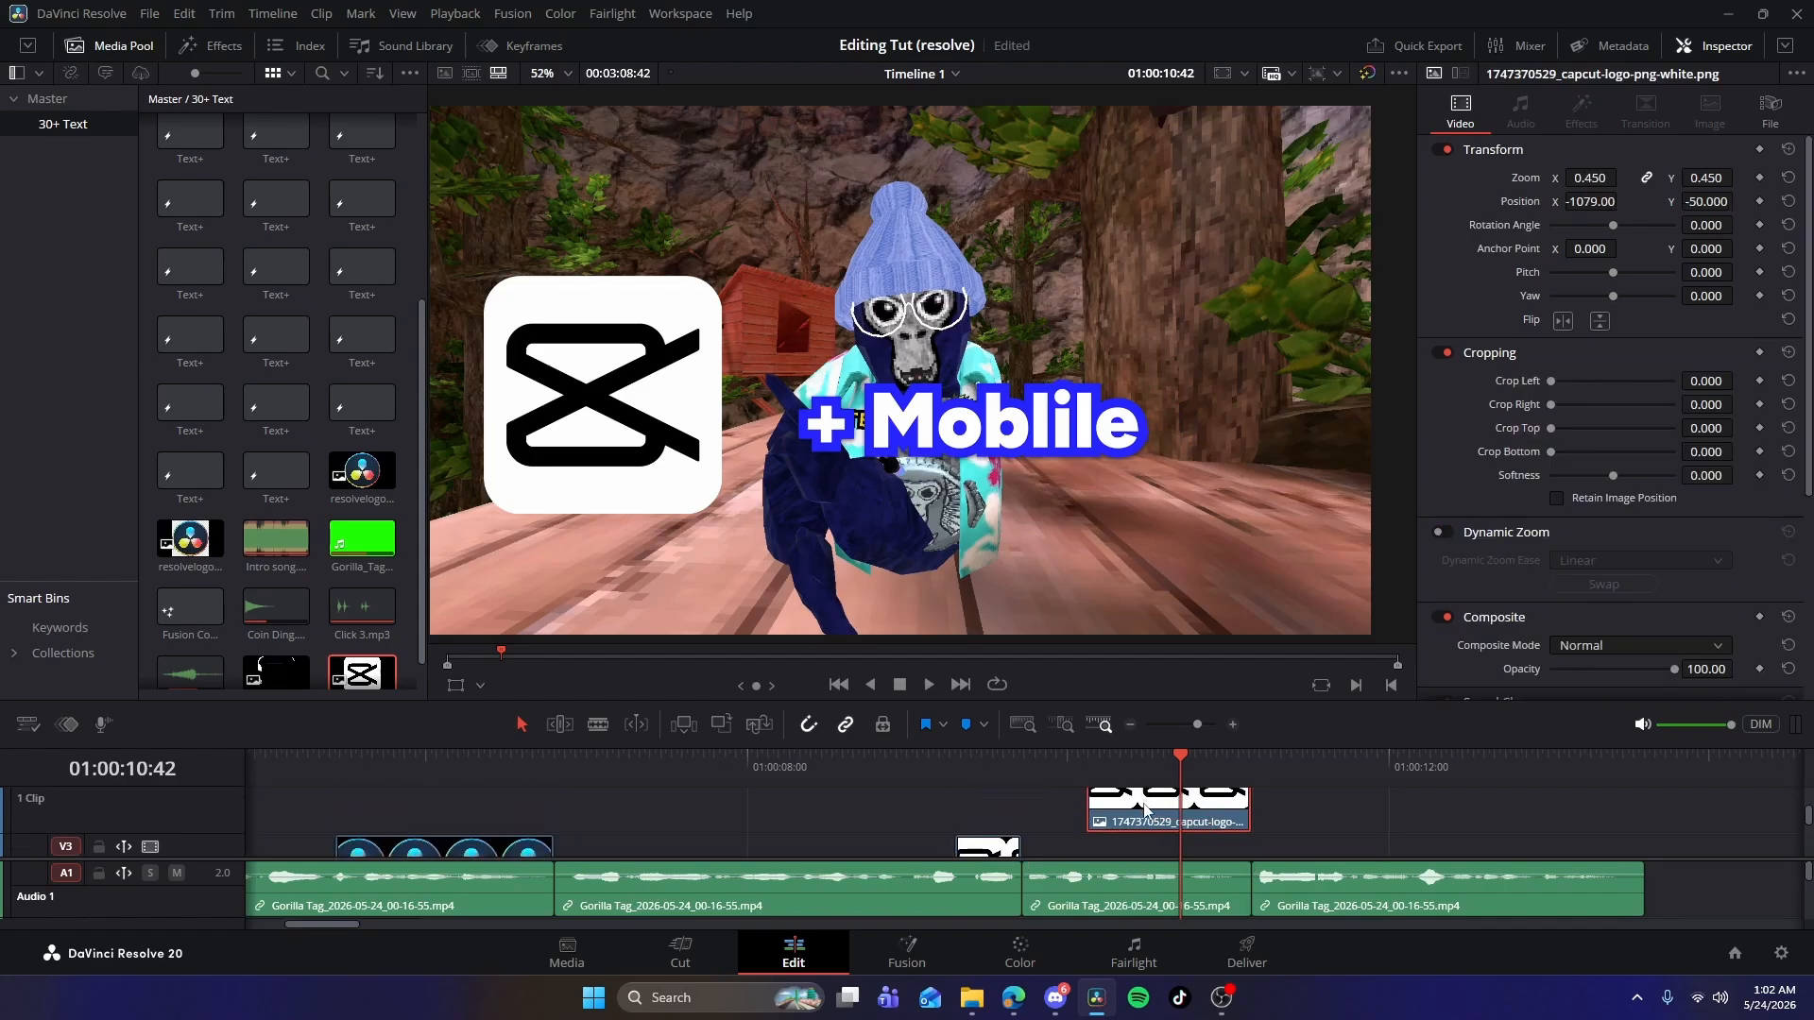
{"action": "scroll", "coordinate": [1134, 839], "scroll_direction": "down", "scroll_amount": 2}
{"action": "left_click", "coordinate": [1132, 839]}
{"action": "key", "text": "ctrl+c"}
{"action": "key", "text": "ctrl+v"}
{"action": "left_click_drag", "start_coordinate": [1211, 826], "coordinate": [1116, 853]}
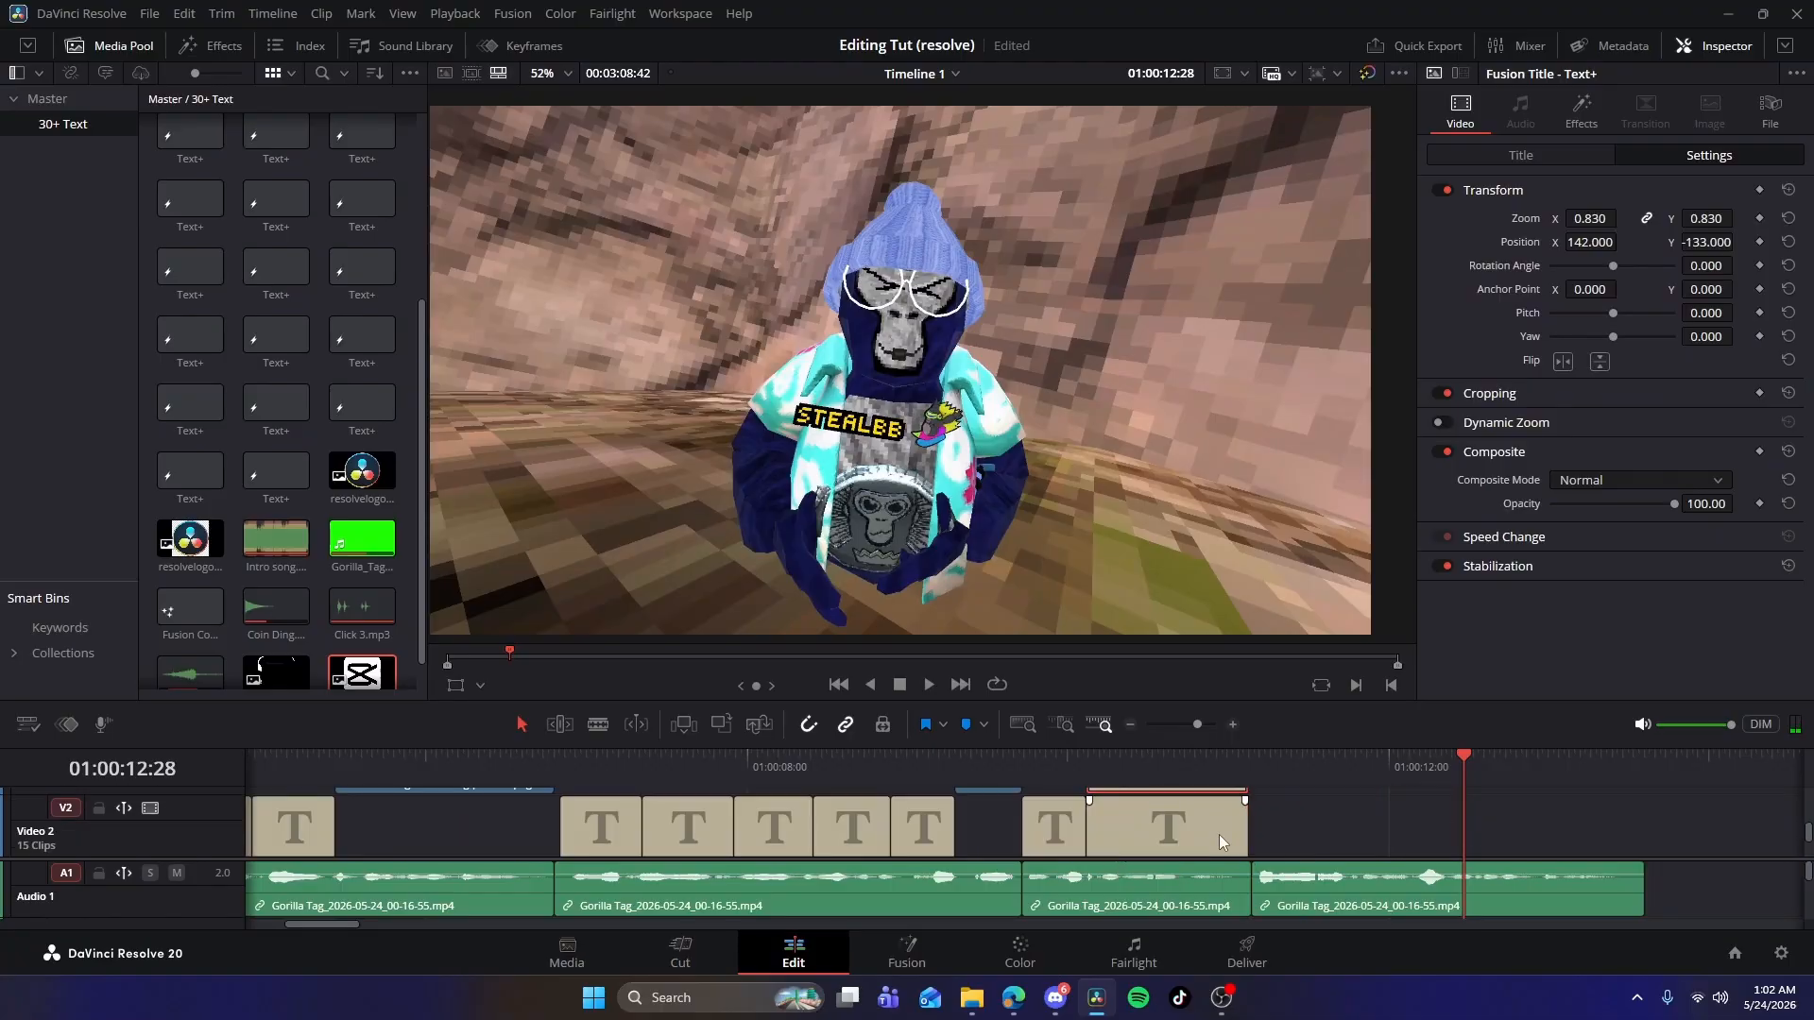
Split the text between the two stacked titles so one reads "+" and the other reads "Moblie".
{"action": "left_click_drag", "start_coordinate": [1457, 762], "coordinate": [1180, 761]}
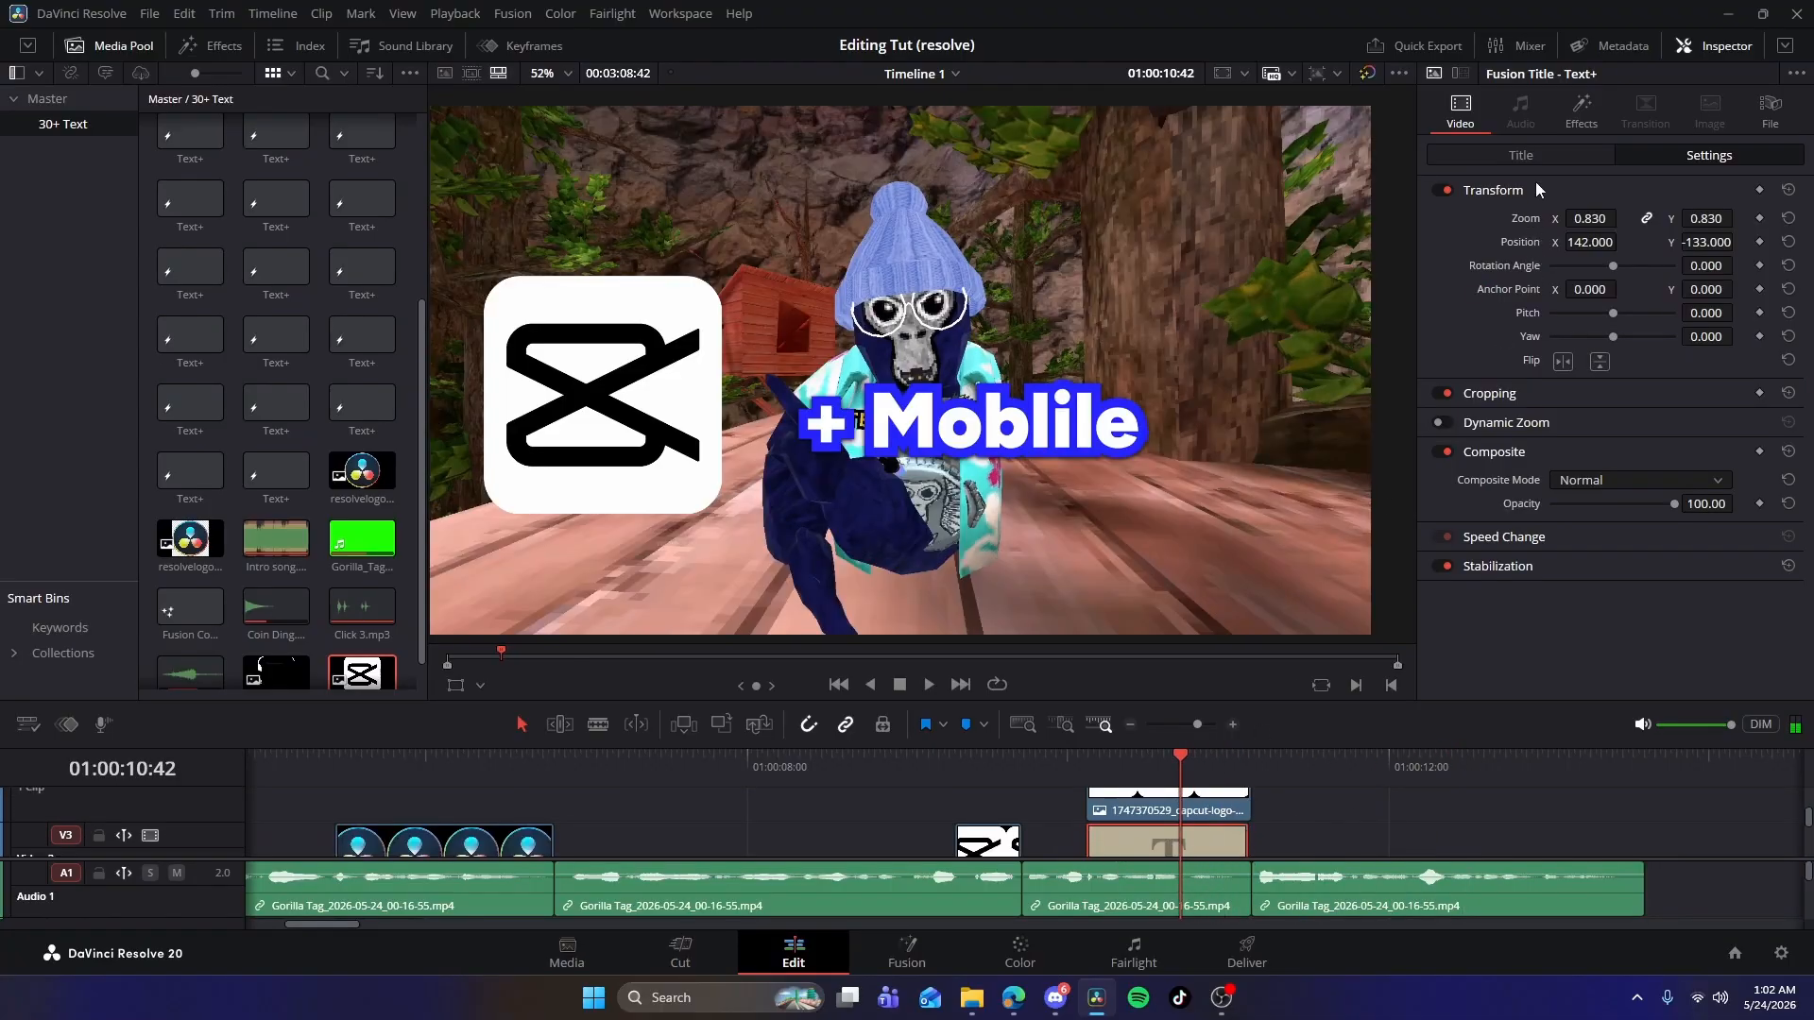
{"action": "left_click", "coordinate": [1523, 156]}
{"action": "left_click", "coordinate": [1535, 291]}
{"action": "key", "text": "BackSpace"}
{"action": "key", "text": "BackSpace"}
{"action": "key", "text": "BackSpace"}
{"action": "key", "text": "BackSpace"}
{"action": "key", "text": "BackSpace"}
{"action": "key", "text": "BackSpace"}
{"action": "key", "text": "BackSpace"}
{"action": "key", "text": "BackSpace"}
{"action": "key", "text": "BackSpace"}
{"action": "type", "text": "+"}
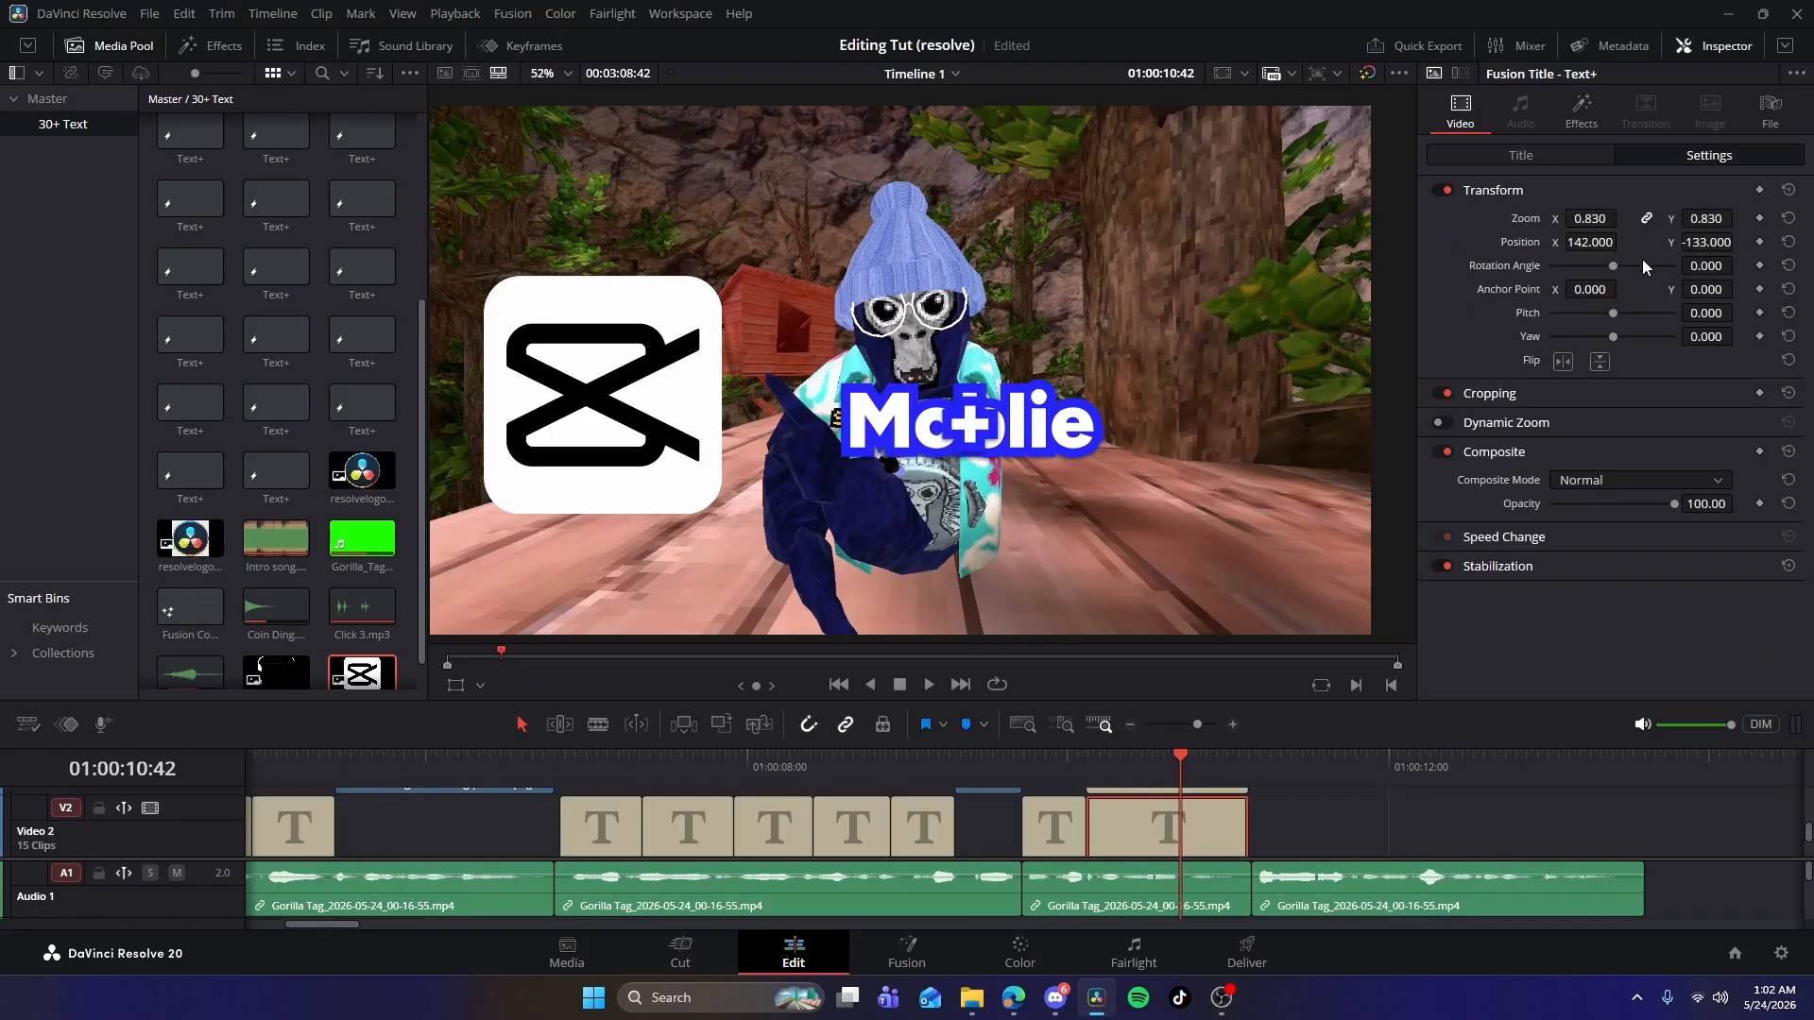
Set the "+" title to zoom 1.850 at X 62, Y -141 and the "Moblie" title to zoom 1.020 at X 597, Y -146.
{"action": "left_click_drag", "start_coordinate": [1606, 241], "coordinate": [1621, 242]}
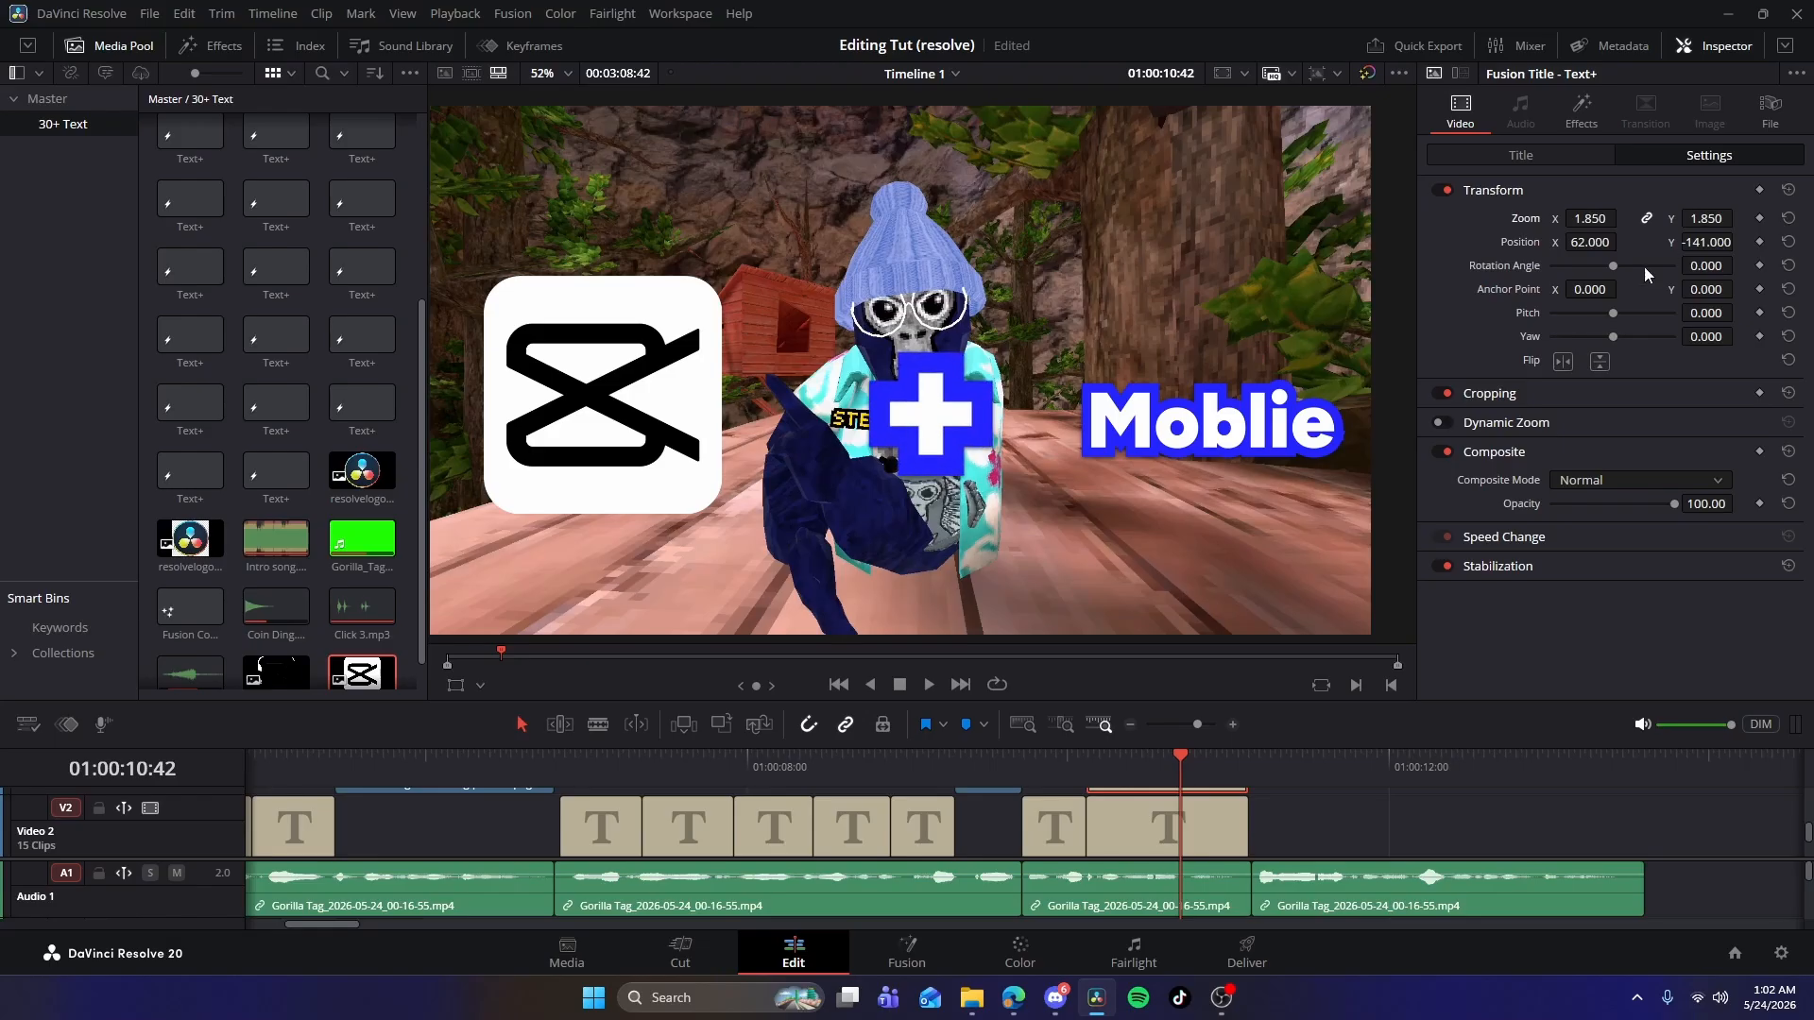
{"action": "key", "text": "space"}
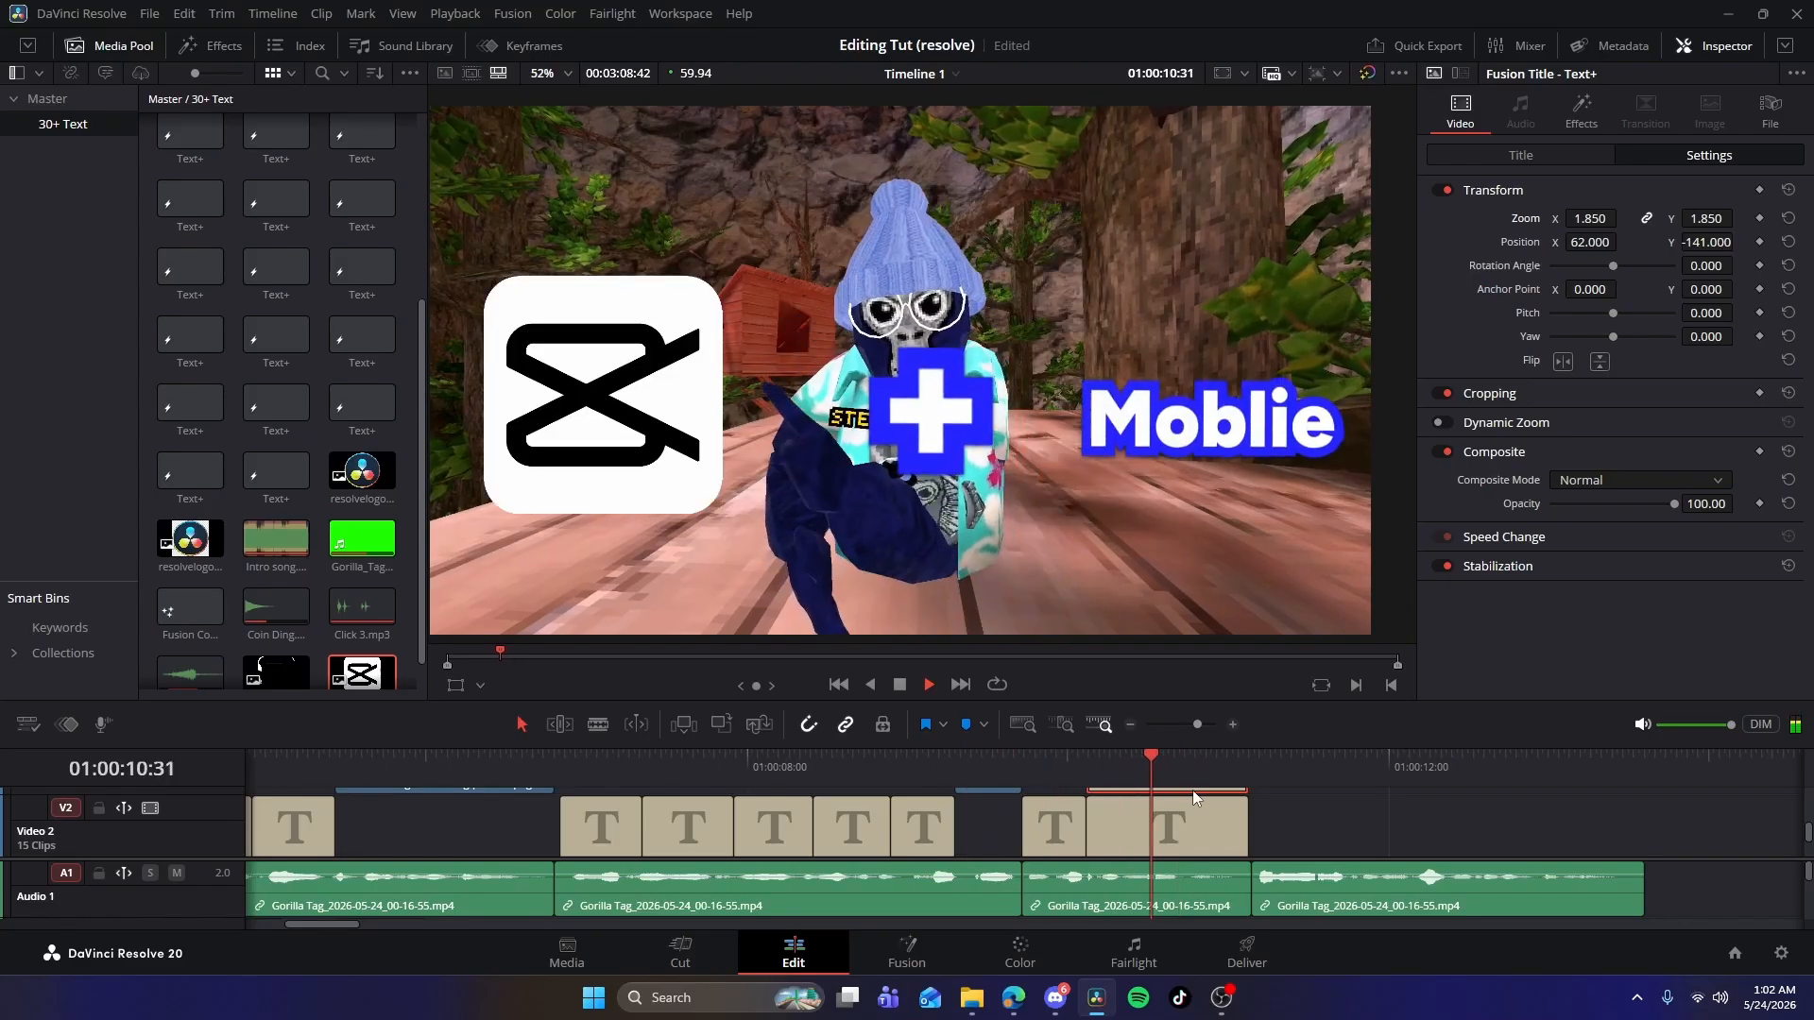
{"action": "left_click", "coordinate": [1193, 799]}
{"action": "left_click_drag", "start_coordinate": [1205, 767], "coordinate": [1177, 767]}
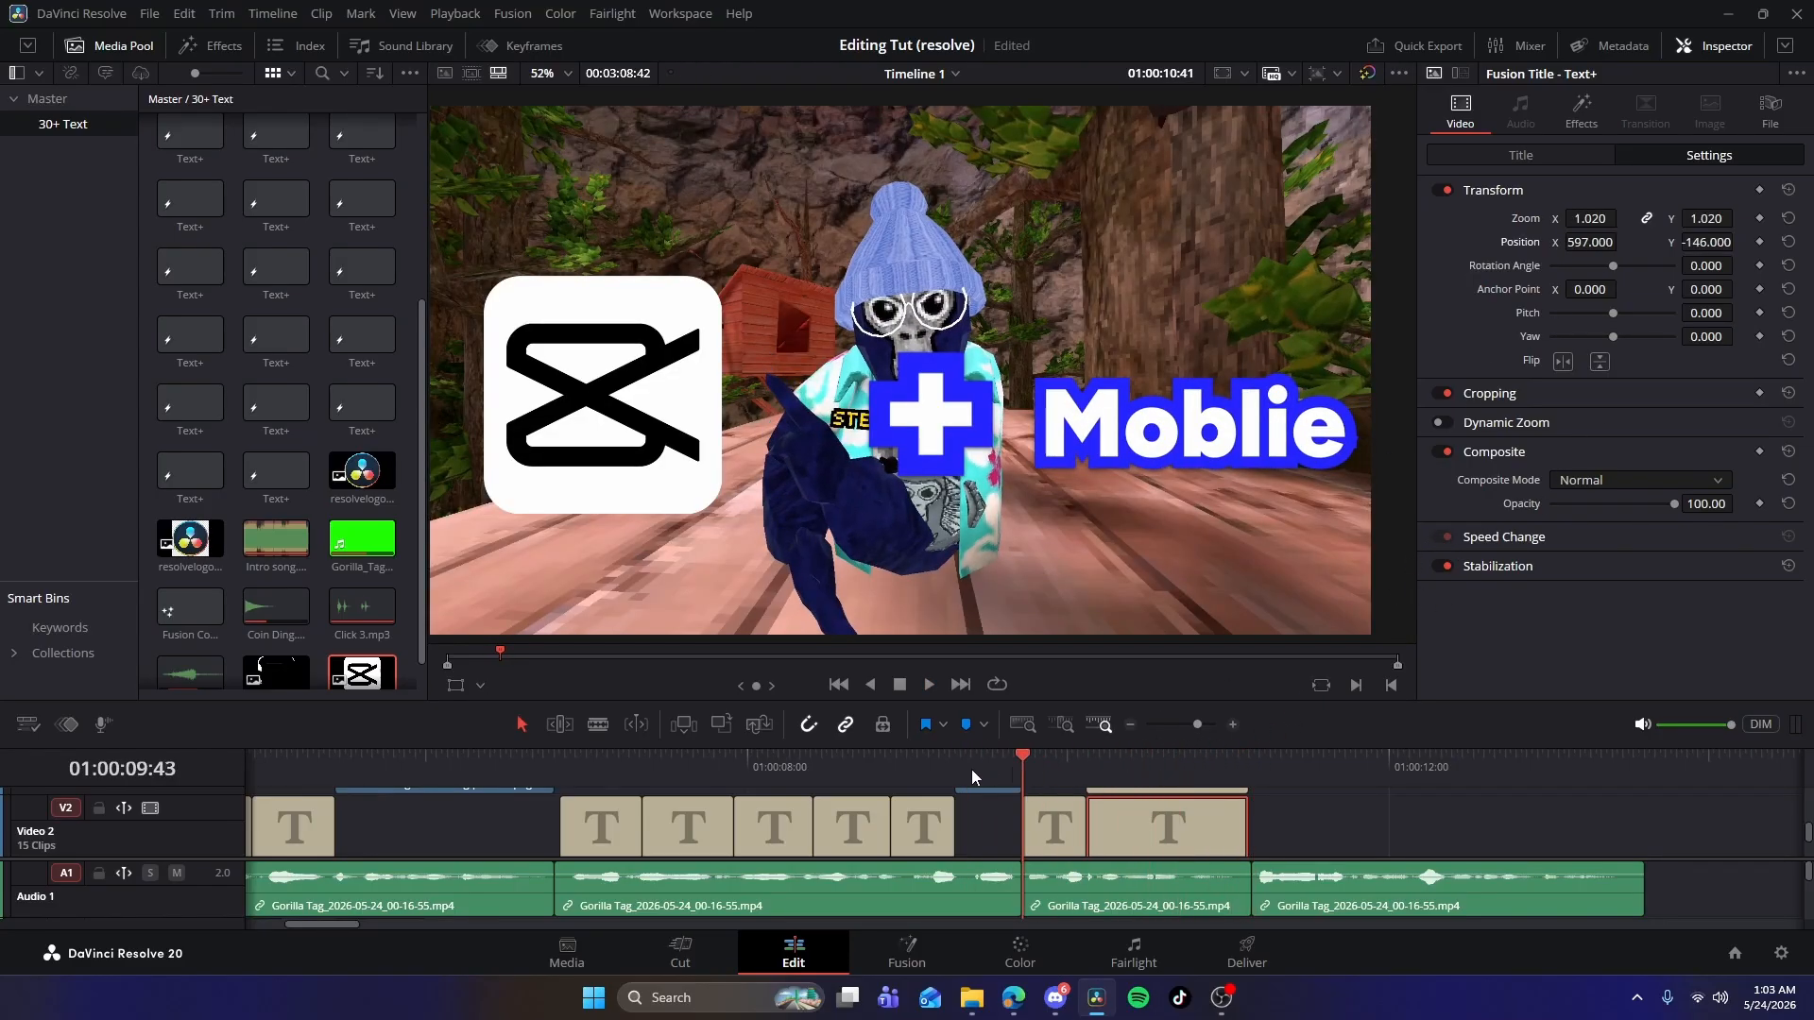
Enable Dynamic Zoom with Ease In and Out on the fifth gameplay clip and play the section.
{"action": "key", "text": "space"}
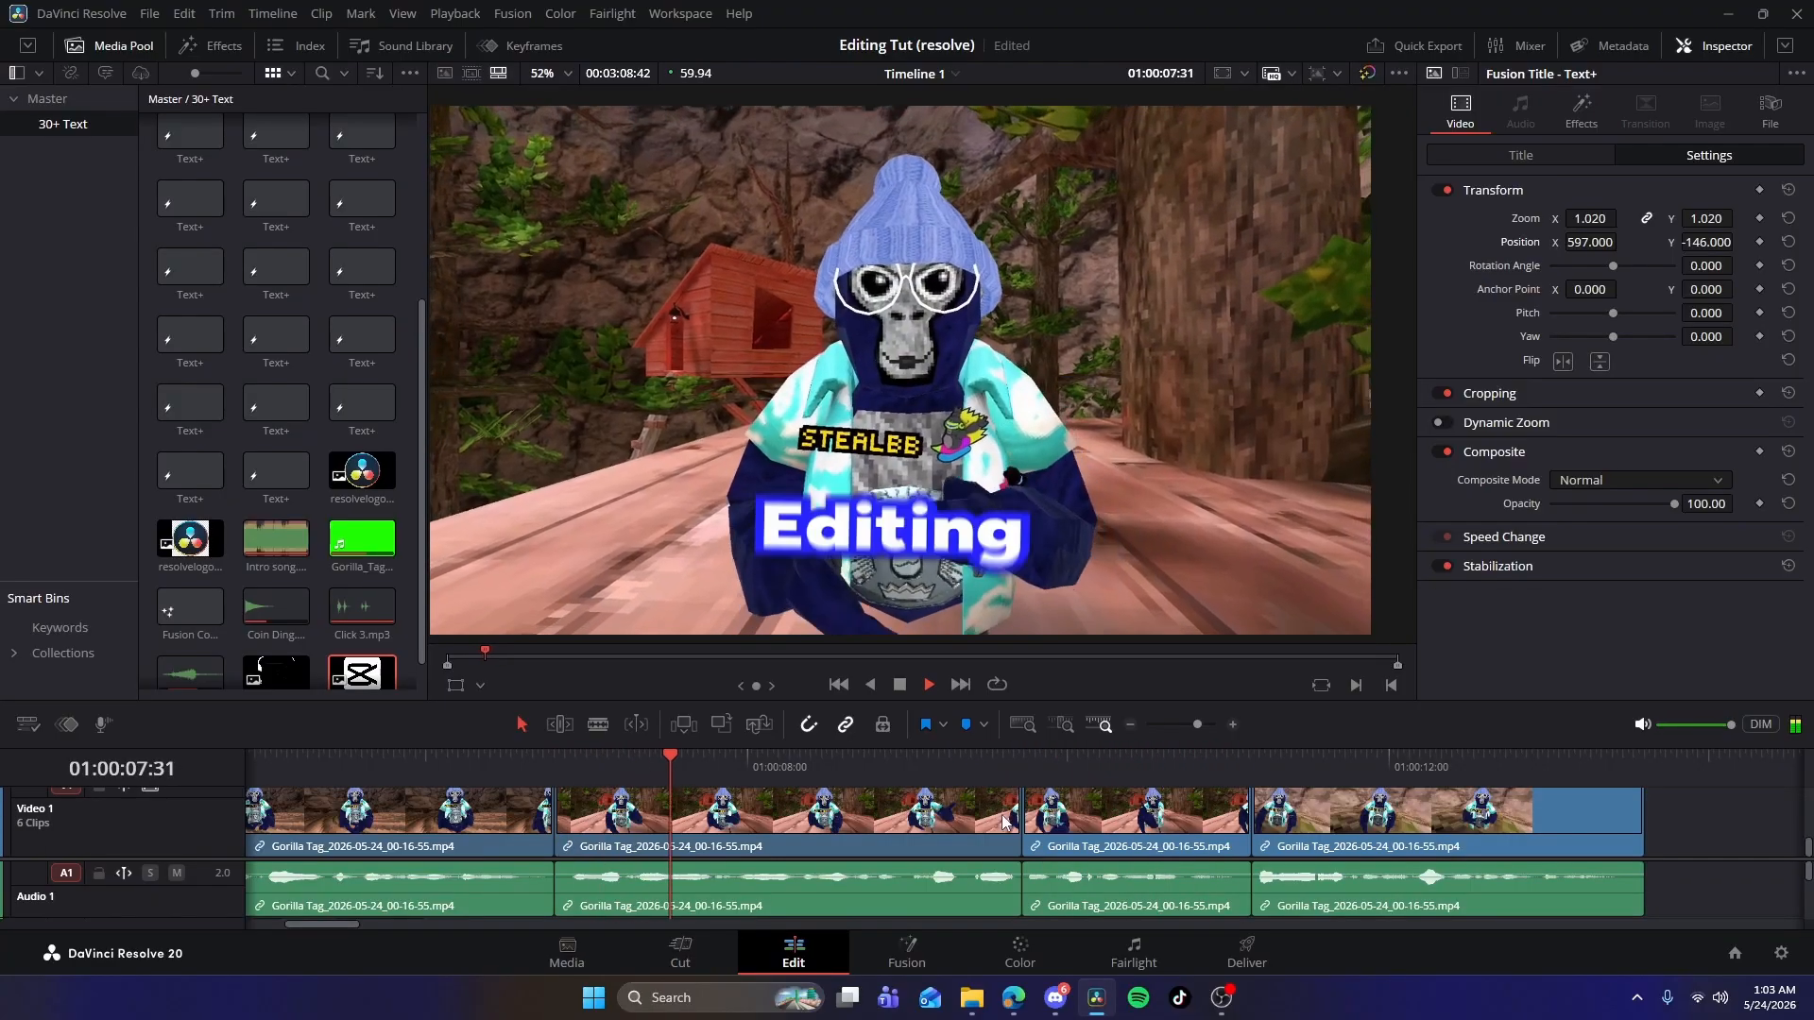
{"action": "left_click", "coordinate": [1133, 824]}
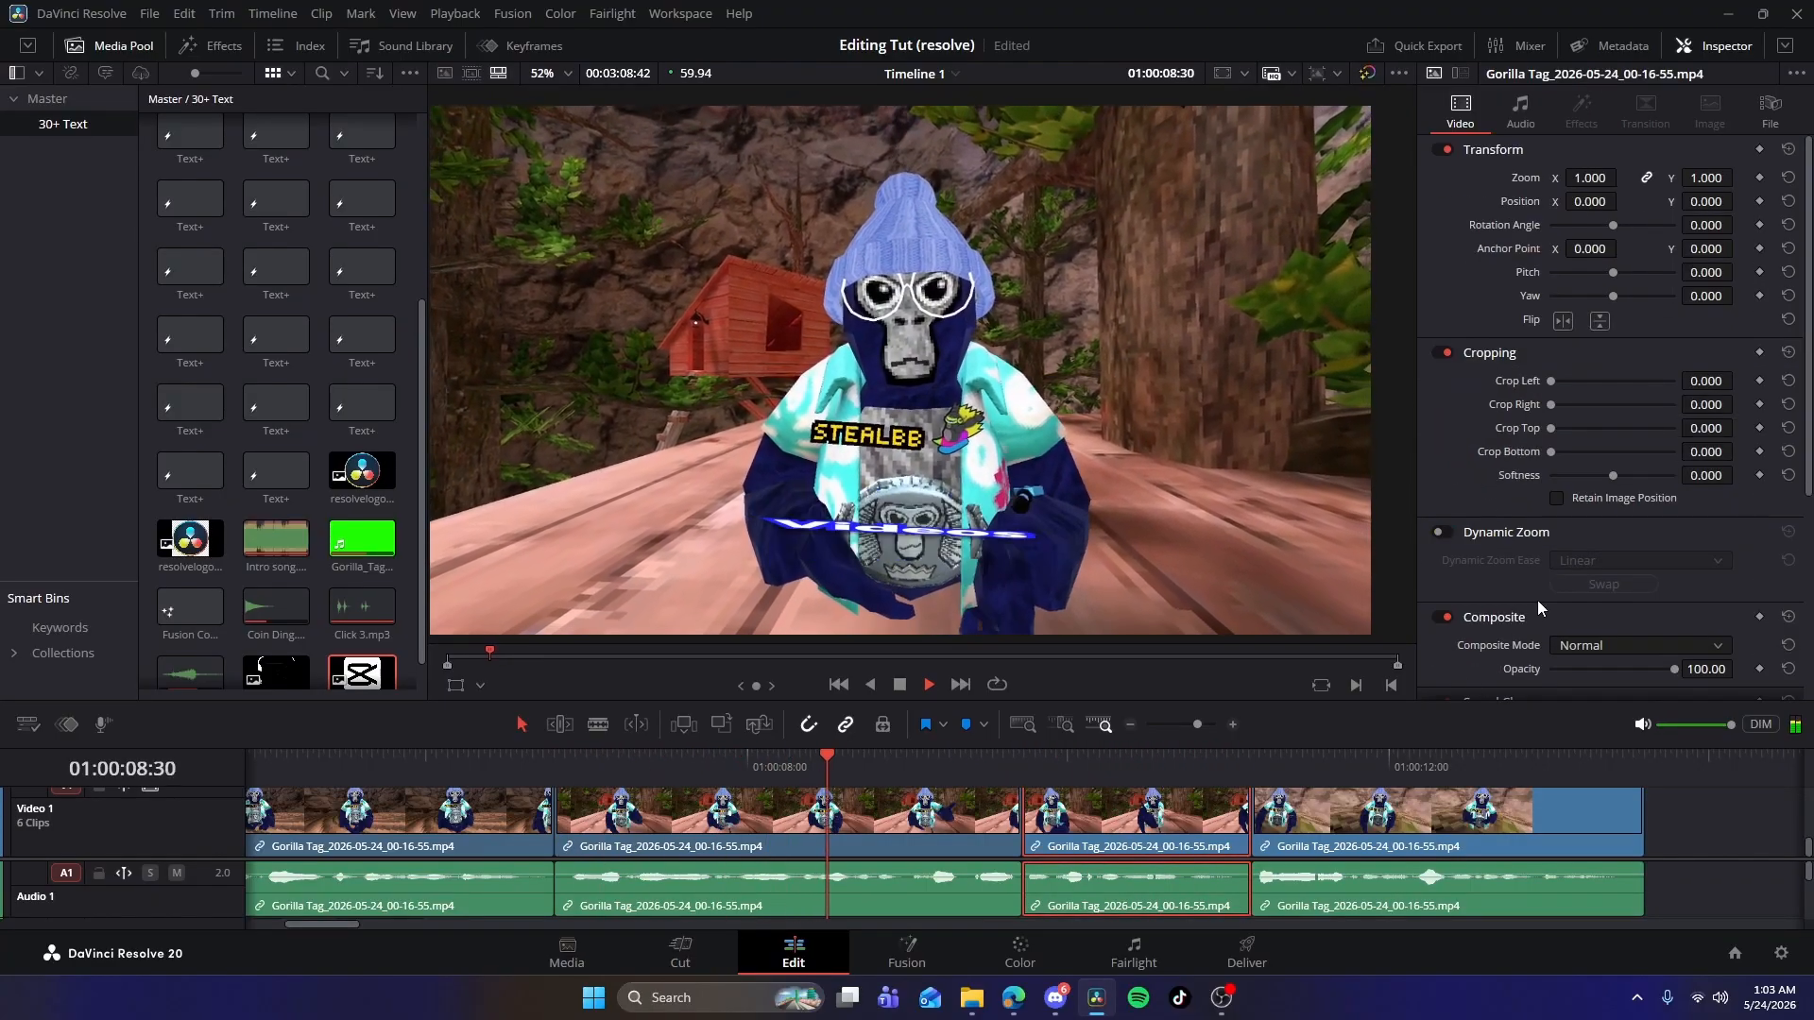
{"action": "left_click", "coordinate": [1440, 531]}
{"action": "left_click", "coordinate": [1557, 561]}
{"action": "left_click", "coordinate": [1587, 648]}
{"action": "key", "text": "space"}
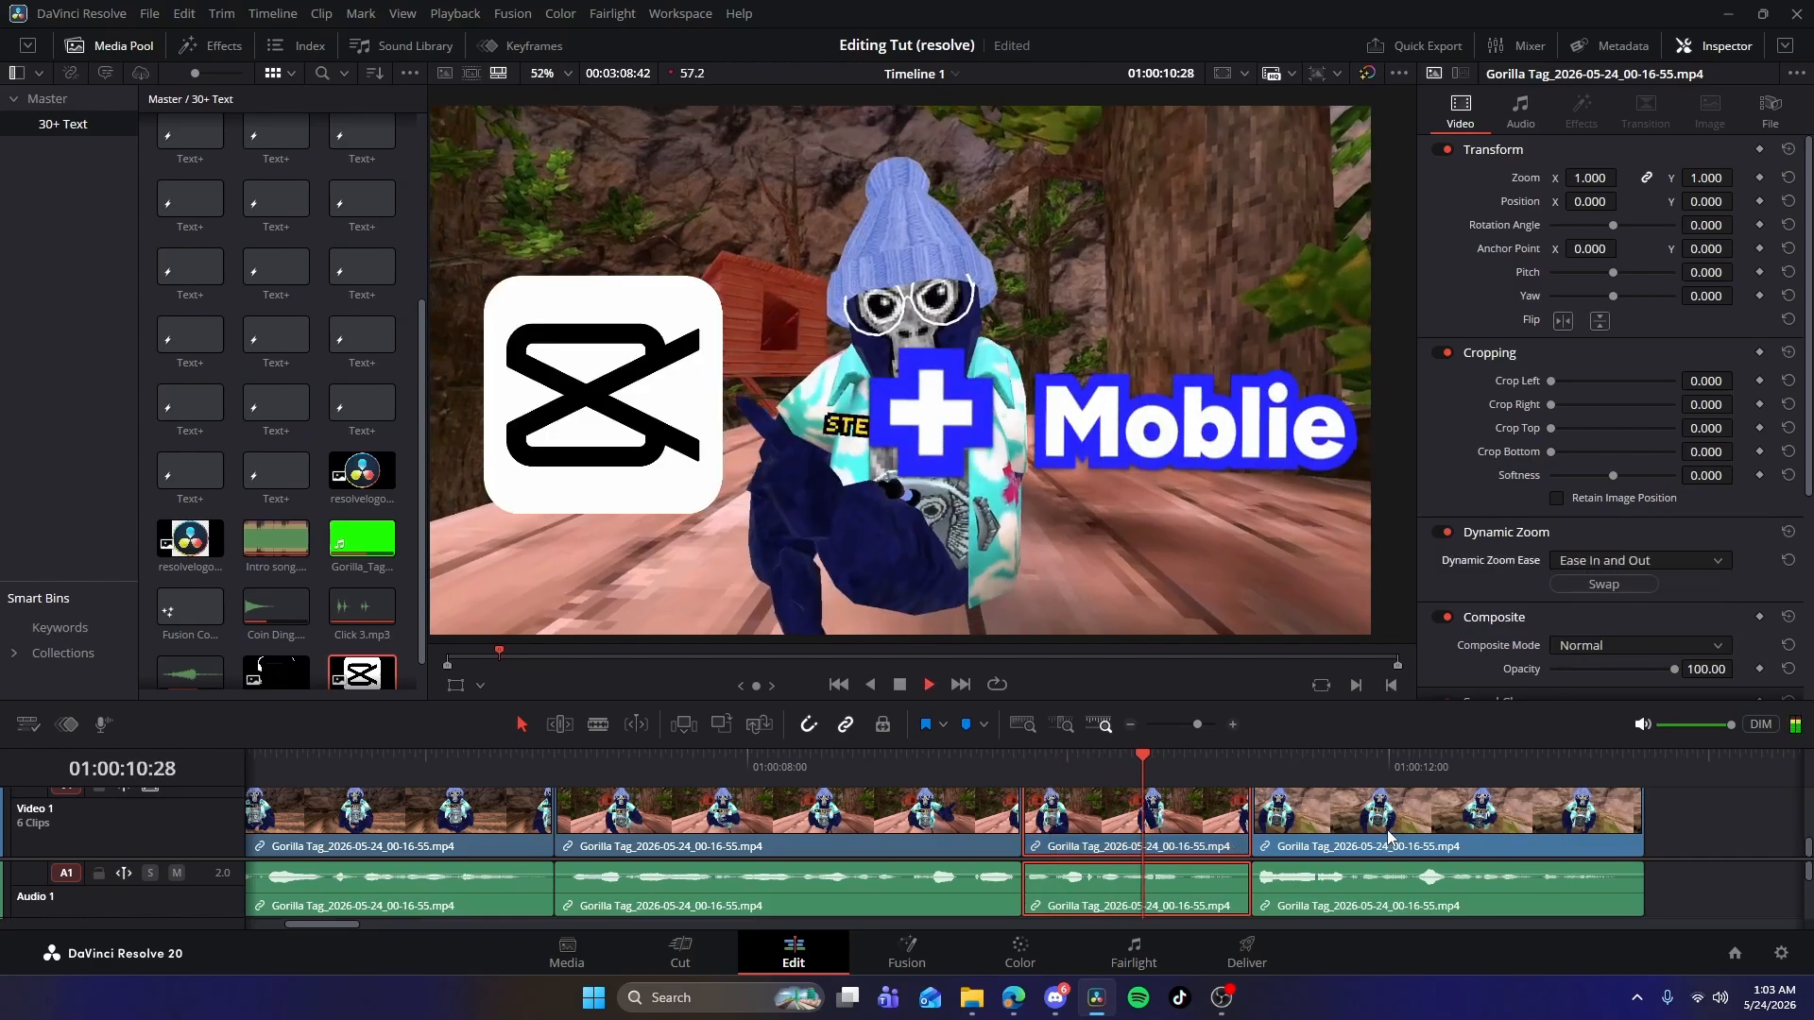
Enable Dynamic Zoom with Ease In and Out on the sixth gameplay clip, and move the playhead back to the fourth clip.
{"action": "left_click", "coordinate": [1420, 801]}
{"action": "left_click", "coordinate": [1440, 532]}
{"action": "left_click", "coordinate": [1597, 560]}
{"action": "left_click", "coordinate": [1587, 648]}
{"action": "left_click", "coordinate": [893, 756]}
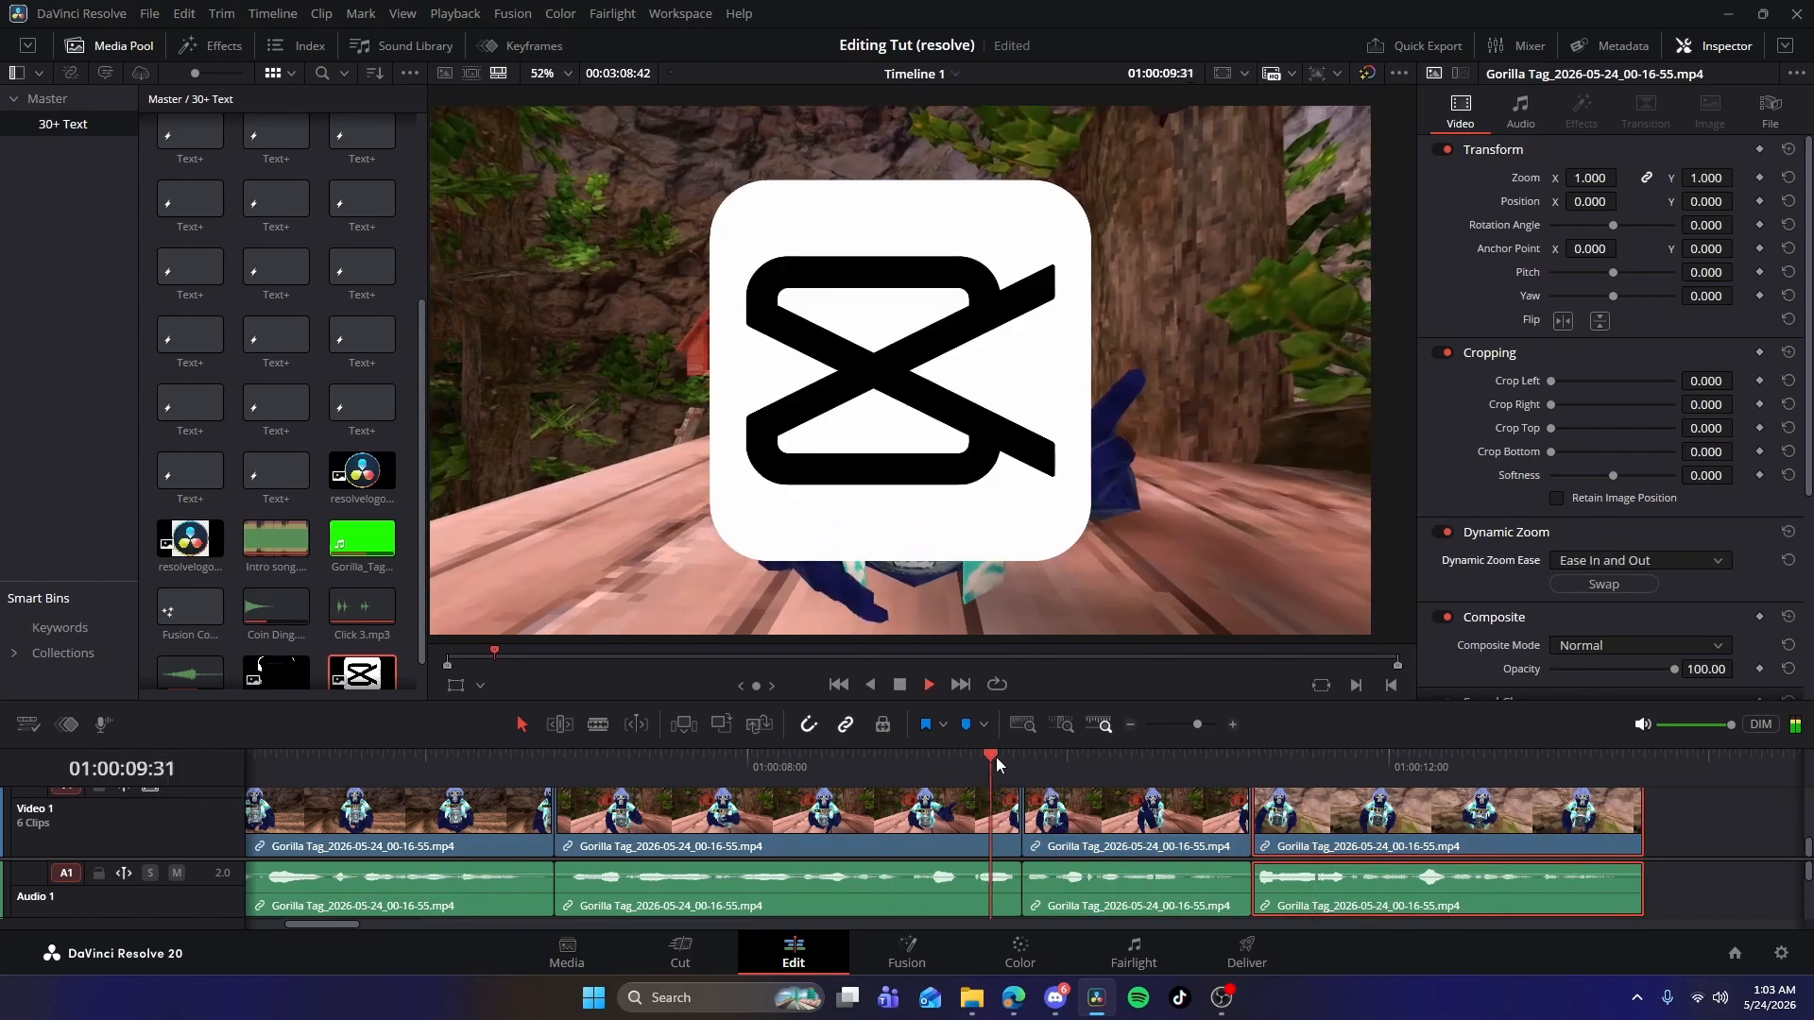
Paste copies of the Click 3 sound on the second audio track at the starts of the fourth gameplay clip's five titles and the following title.
{"action": "scroll", "coordinate": [1809, 839], "scroll_direction": "up", "scroll_amount": 2}
{"action": "left_click_drag", "start_coordinate": [1810, 840], "coordinate": [1809, 893]}
{"action": "left_click", "coordinate": [267, 883]}
{"action": "left_click", "coordinate": [683, 757]}
{"action": "left_click_drag", "start_coordinate": [665, 788], "coordinate": [560, 780]}
{"action": "key", "text": "ctrl+v"}
{"action": "left_click_drag", "start_coordinate": [590, 773], "coordinate": [643, 788]}
{"action": "key", "text": "ctrl+v"}
{"action": "left_click_drag", "start_coordinate": [695, 767], "coordinate": [954, 790]}
{"action": "key", "text": "ctrl+v"}
{"action": "key", "text": "ctrl+v"}
{"action": "key", "text": "ctrl+v"}
{"action": "key", "text": "ctrl+v"}
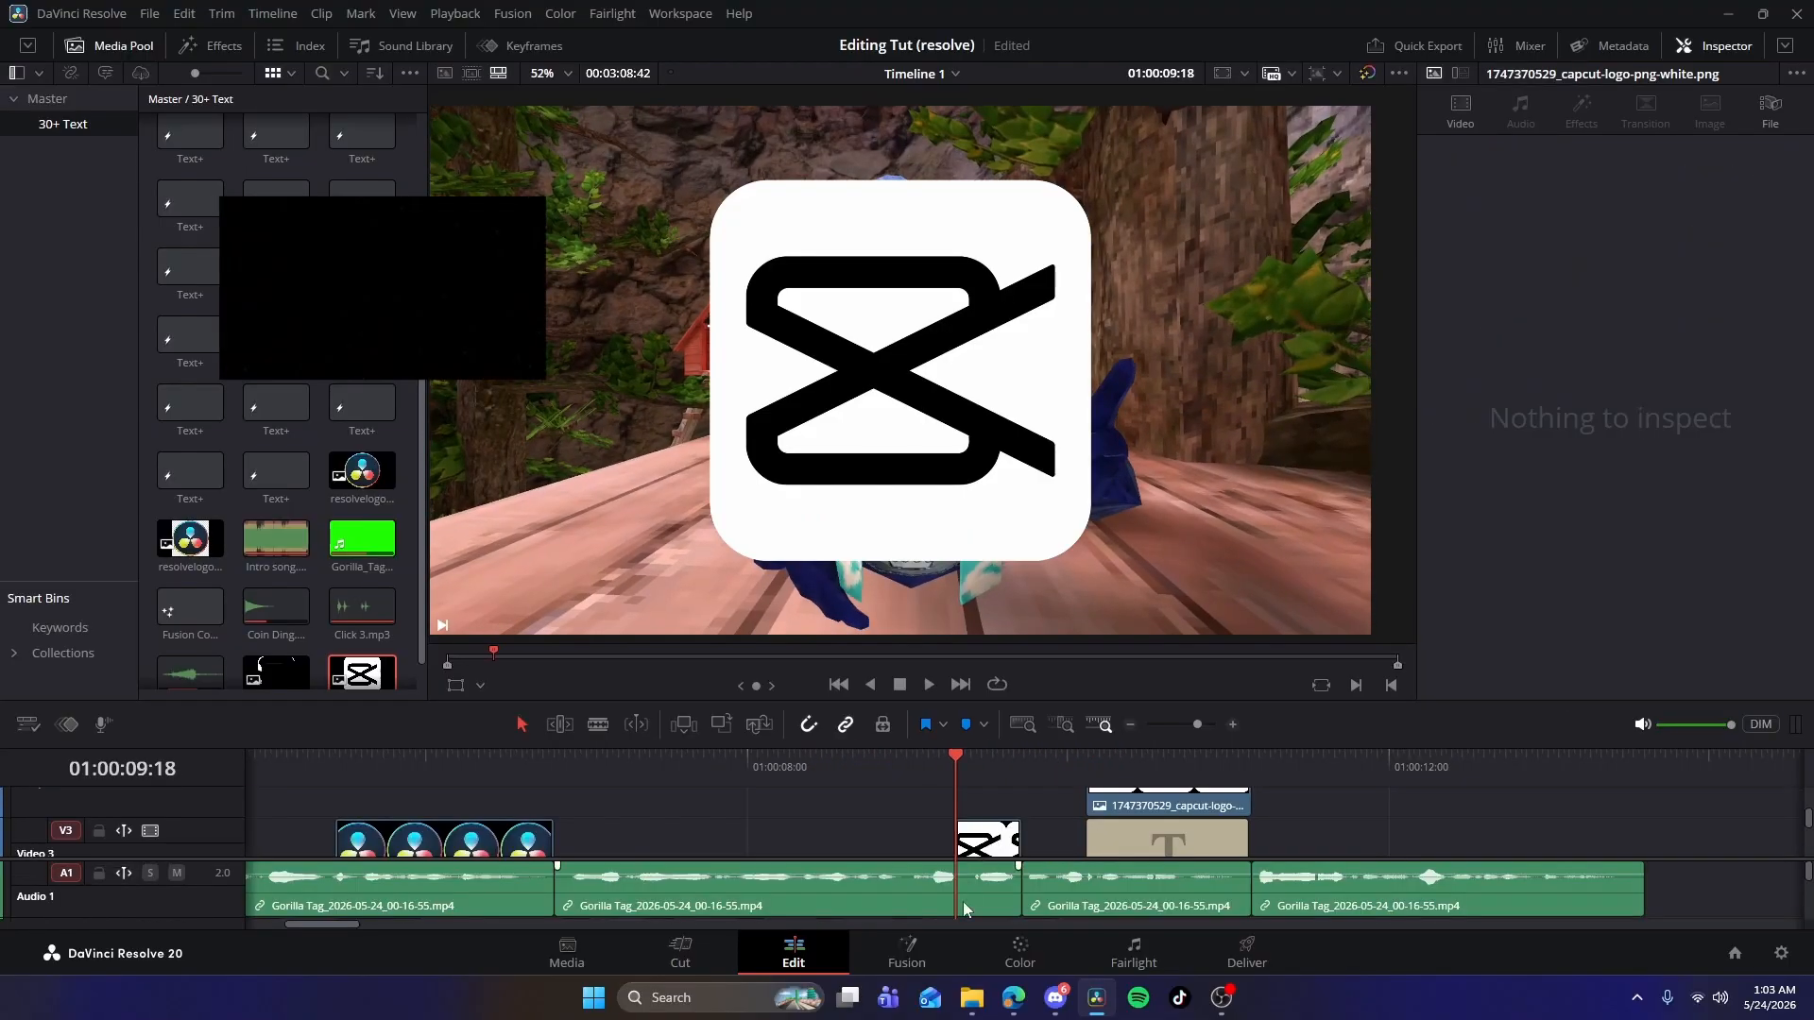
Add Shutter Click.mp3 from the editing pack's Clicks folder to the second audio track at the first CapCut logo's start.
{"action": "left_click", "coordinate": [972, 997]}
{"action": "left_click_drag", "start_coordinate": [525, 632], "coordinate": [753, 688]}
{"action": "left_click_drag", "start_coordinate": [1236, 894], "coordinate": [971, 888]}
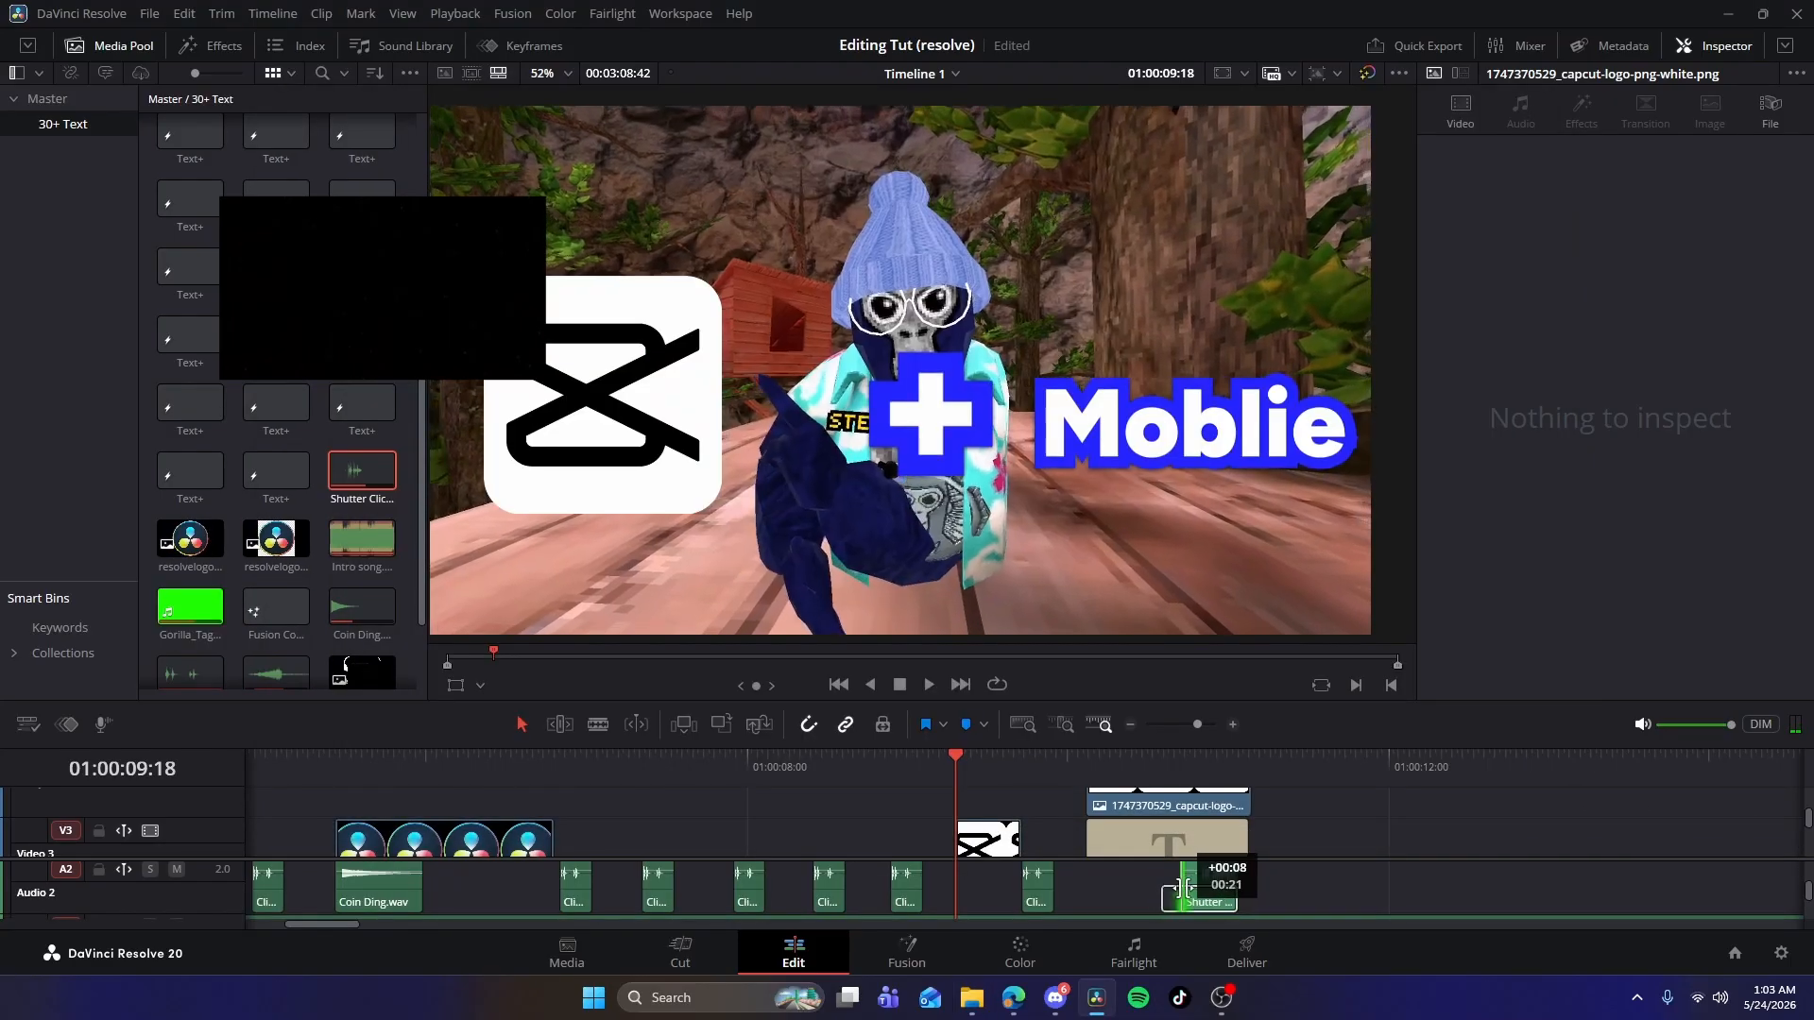
Play the timeline from its beginning through to the first CapCut logo.
{"action": "left_click_drag", "start_coordinate": [955, 763], "coordinate": [277, 877]}
{"action": "key", "text": "Home"}
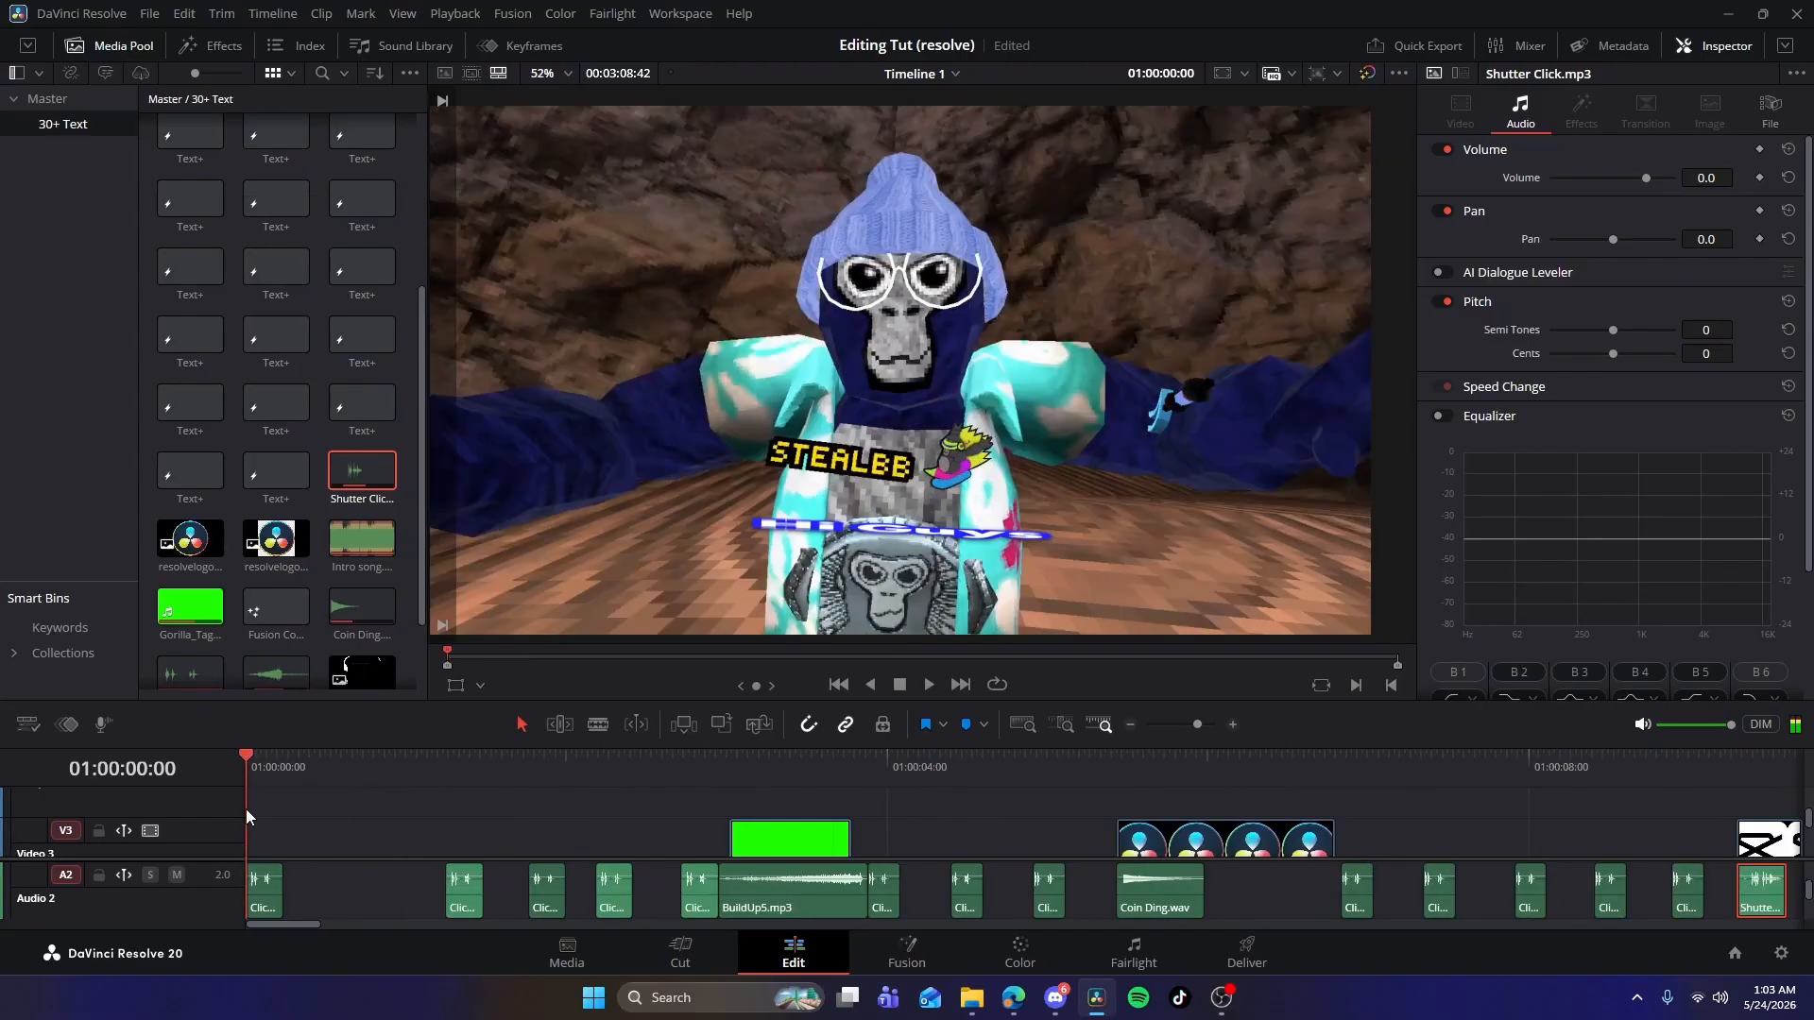
{"action": "left_click_drag", "start_coordinate": [1810, 824], "coordinate": [1811, 868]}
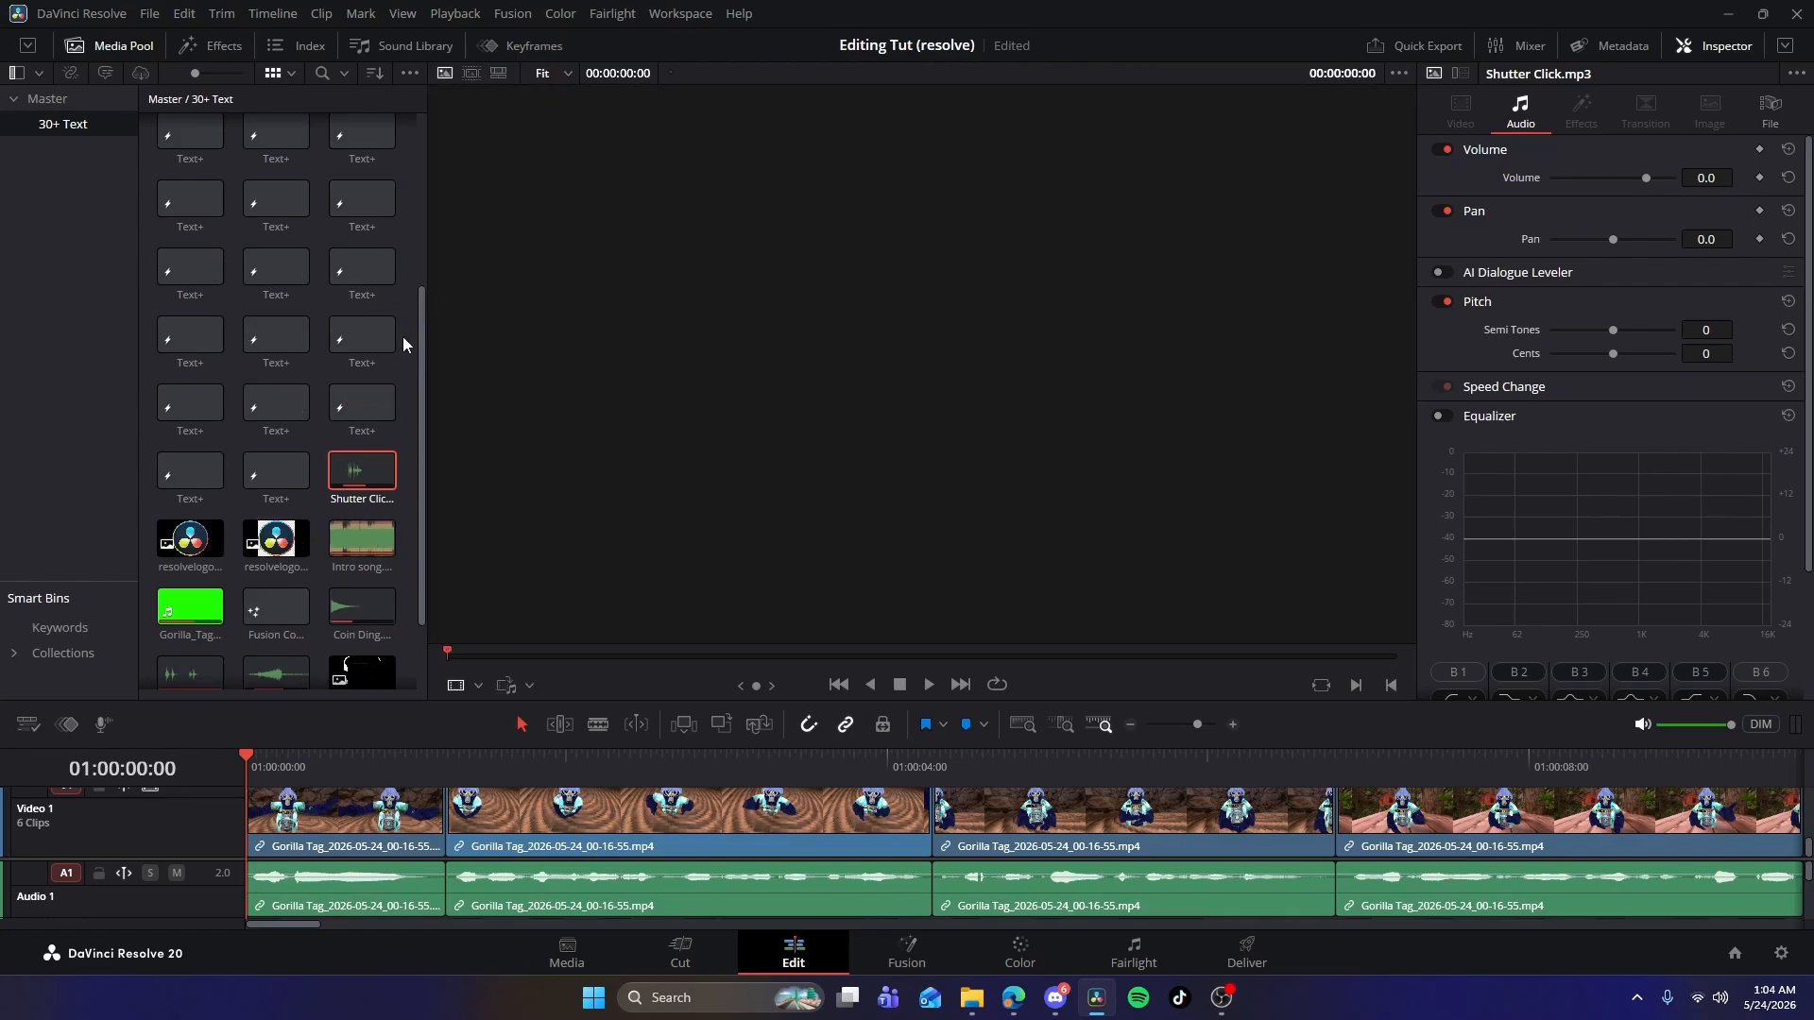
{"action": "left_click", "coordinate": [294, 763]}
{"action": "left_click_drag", "start_coordinate": [283, 765], "coordinate": [328, 765]}
{"action": "left_click", "coordinate": [411, 454]}
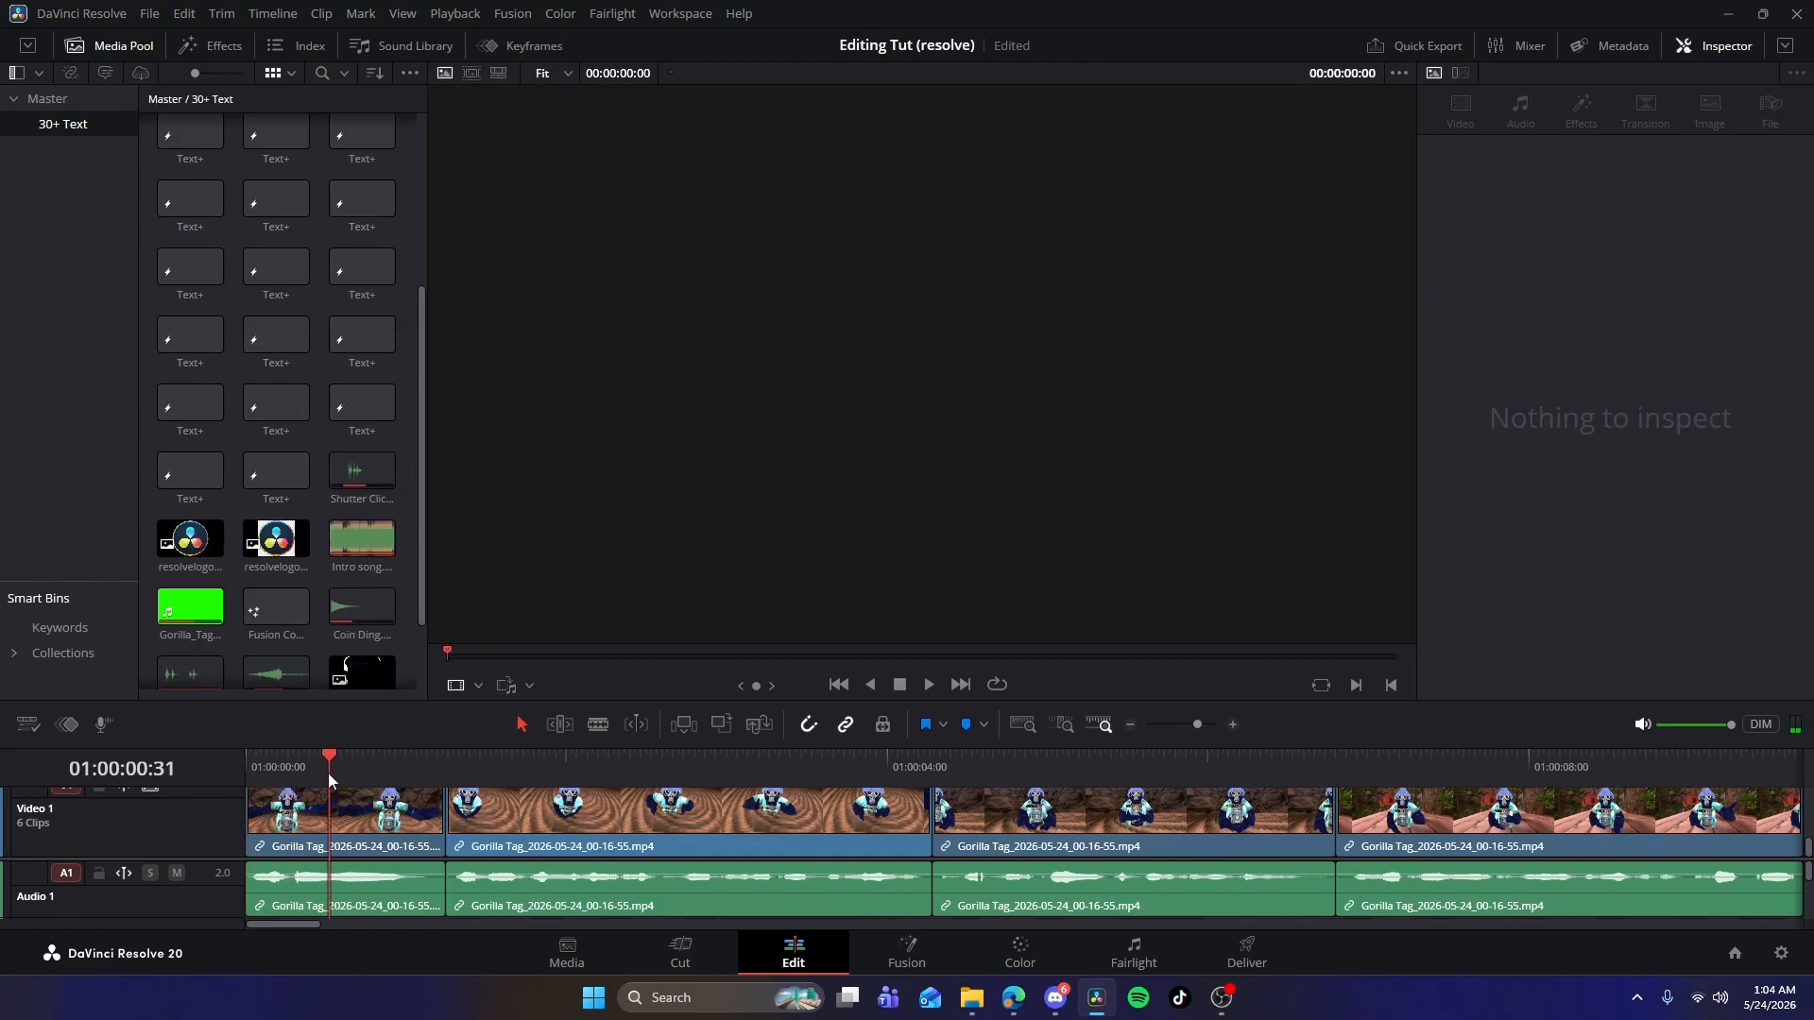
{"action": "left_click", "coordinate": [327, 773]}
{"action": "key", "text": "space"}
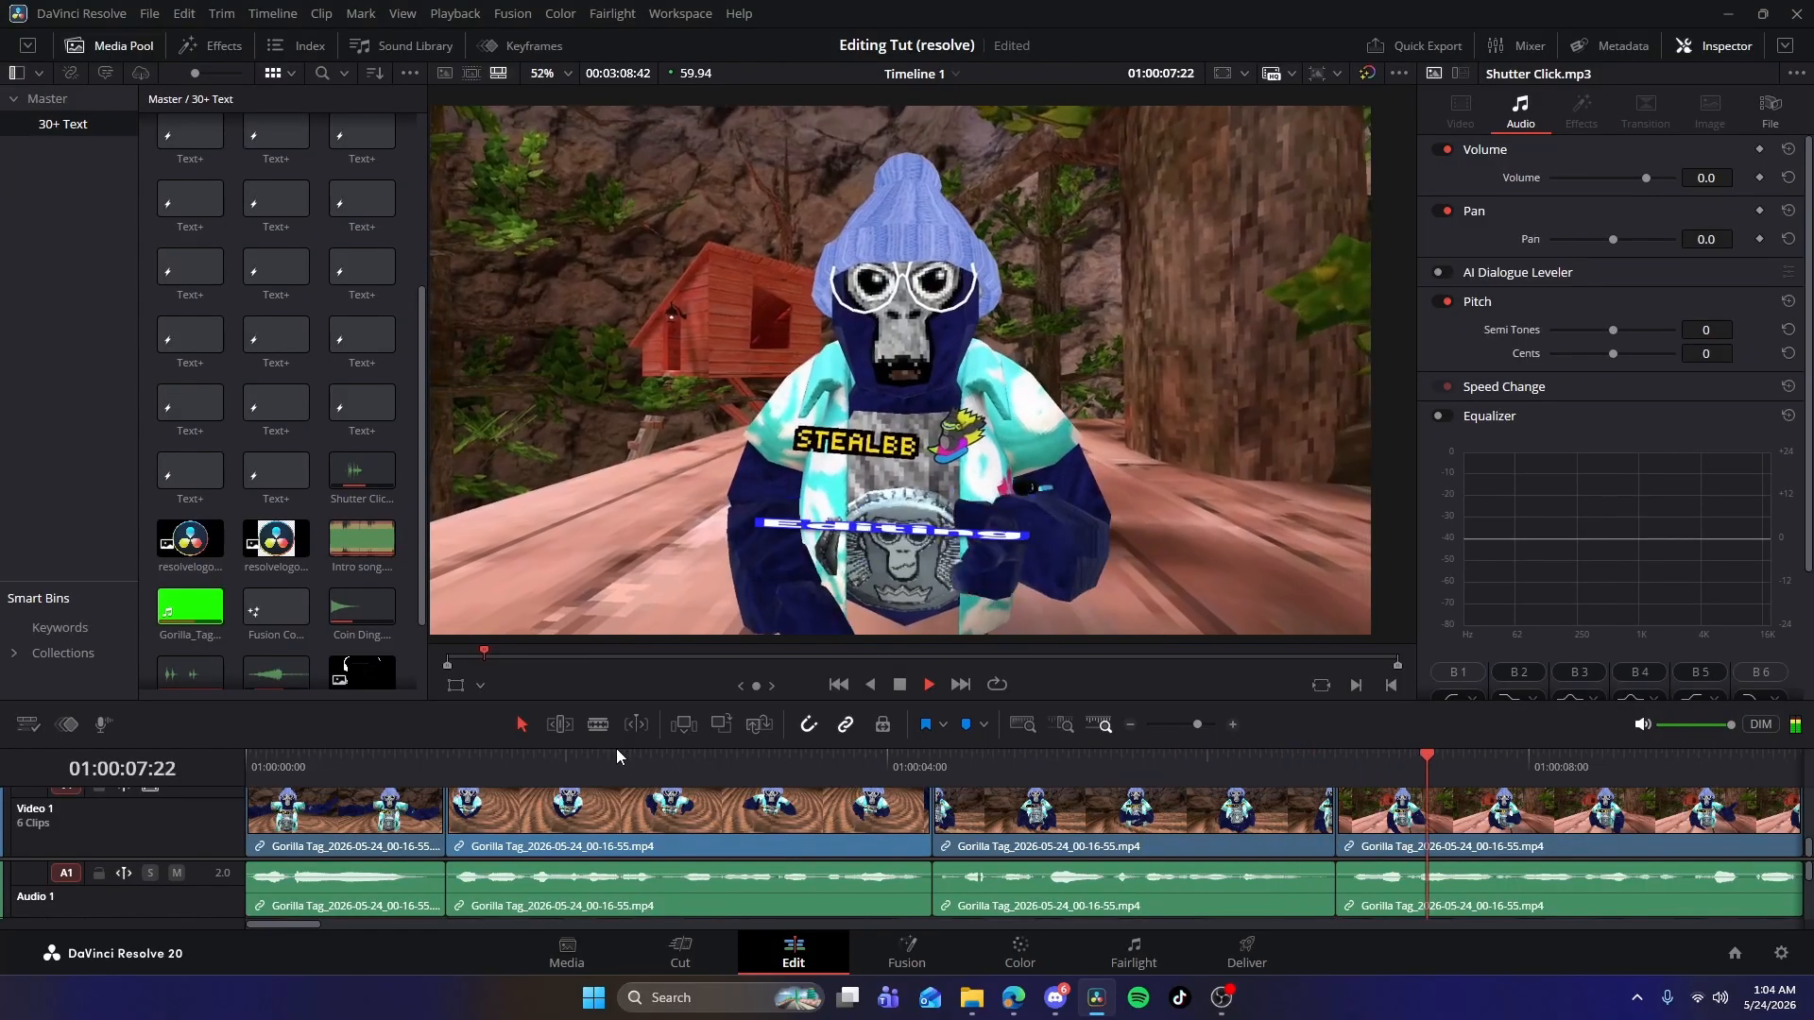
{"action": "key", "text": "space"}
Set the volume of the Click 3 sounds under the fourth gameplay clip's titles to -2.3 and play the section.
{"action": "left_click_drag", "start_coordinate": [1807, 850], "coordinate": [1807, 890]}
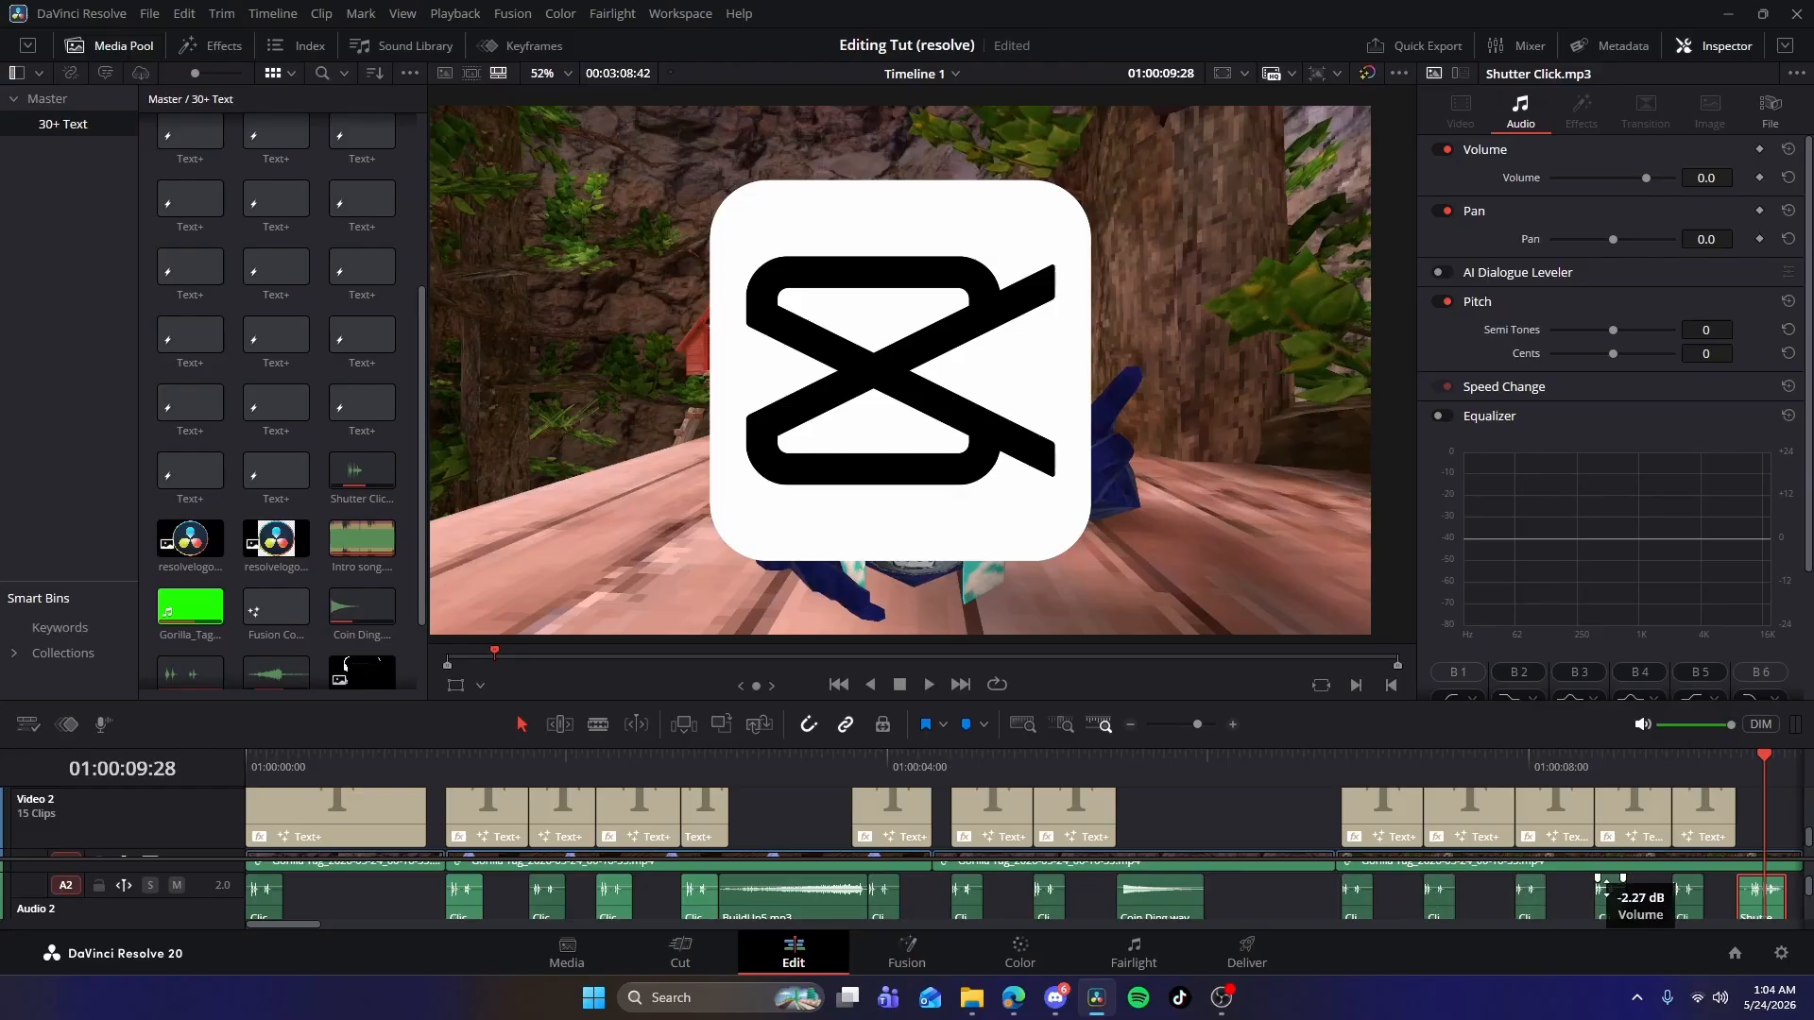
{"action": "left_click_drag", "start_coordinate": [1684, 890], "coordinate": [1688, 888]}
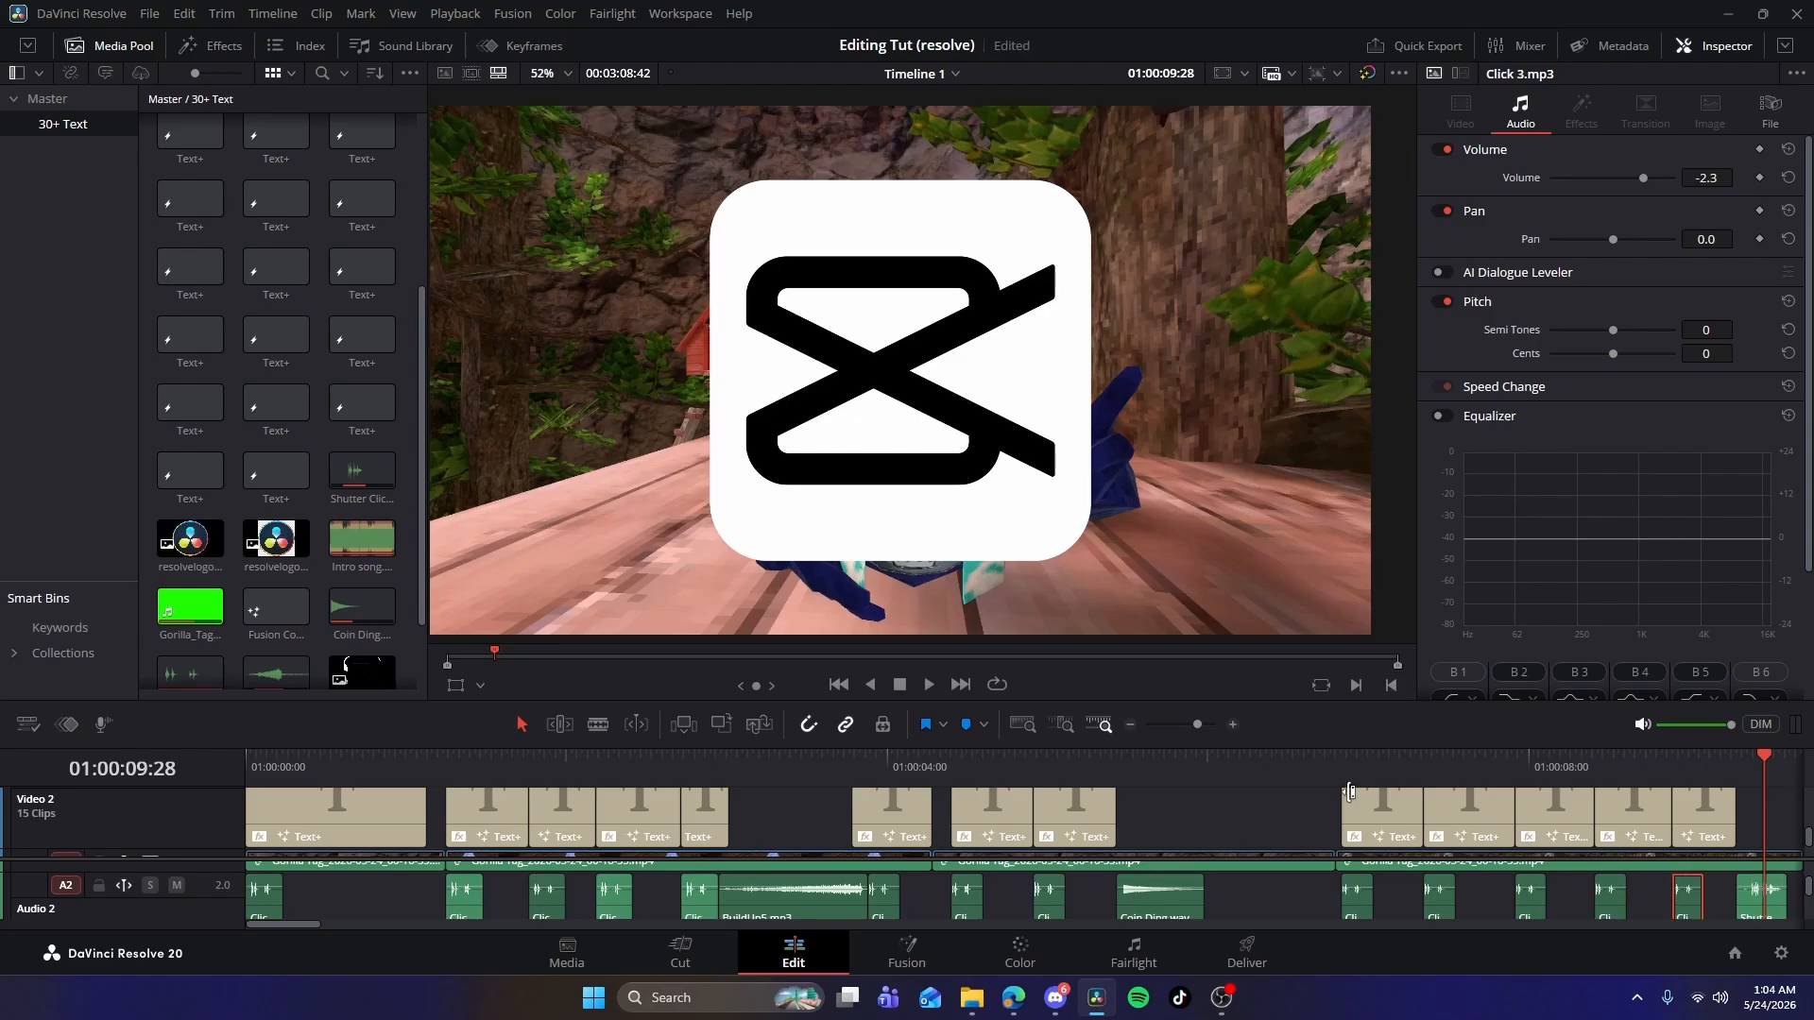
{"action": "left_click", "coordinate": [1328, 772]}
{"action": "key", "text": "space"}
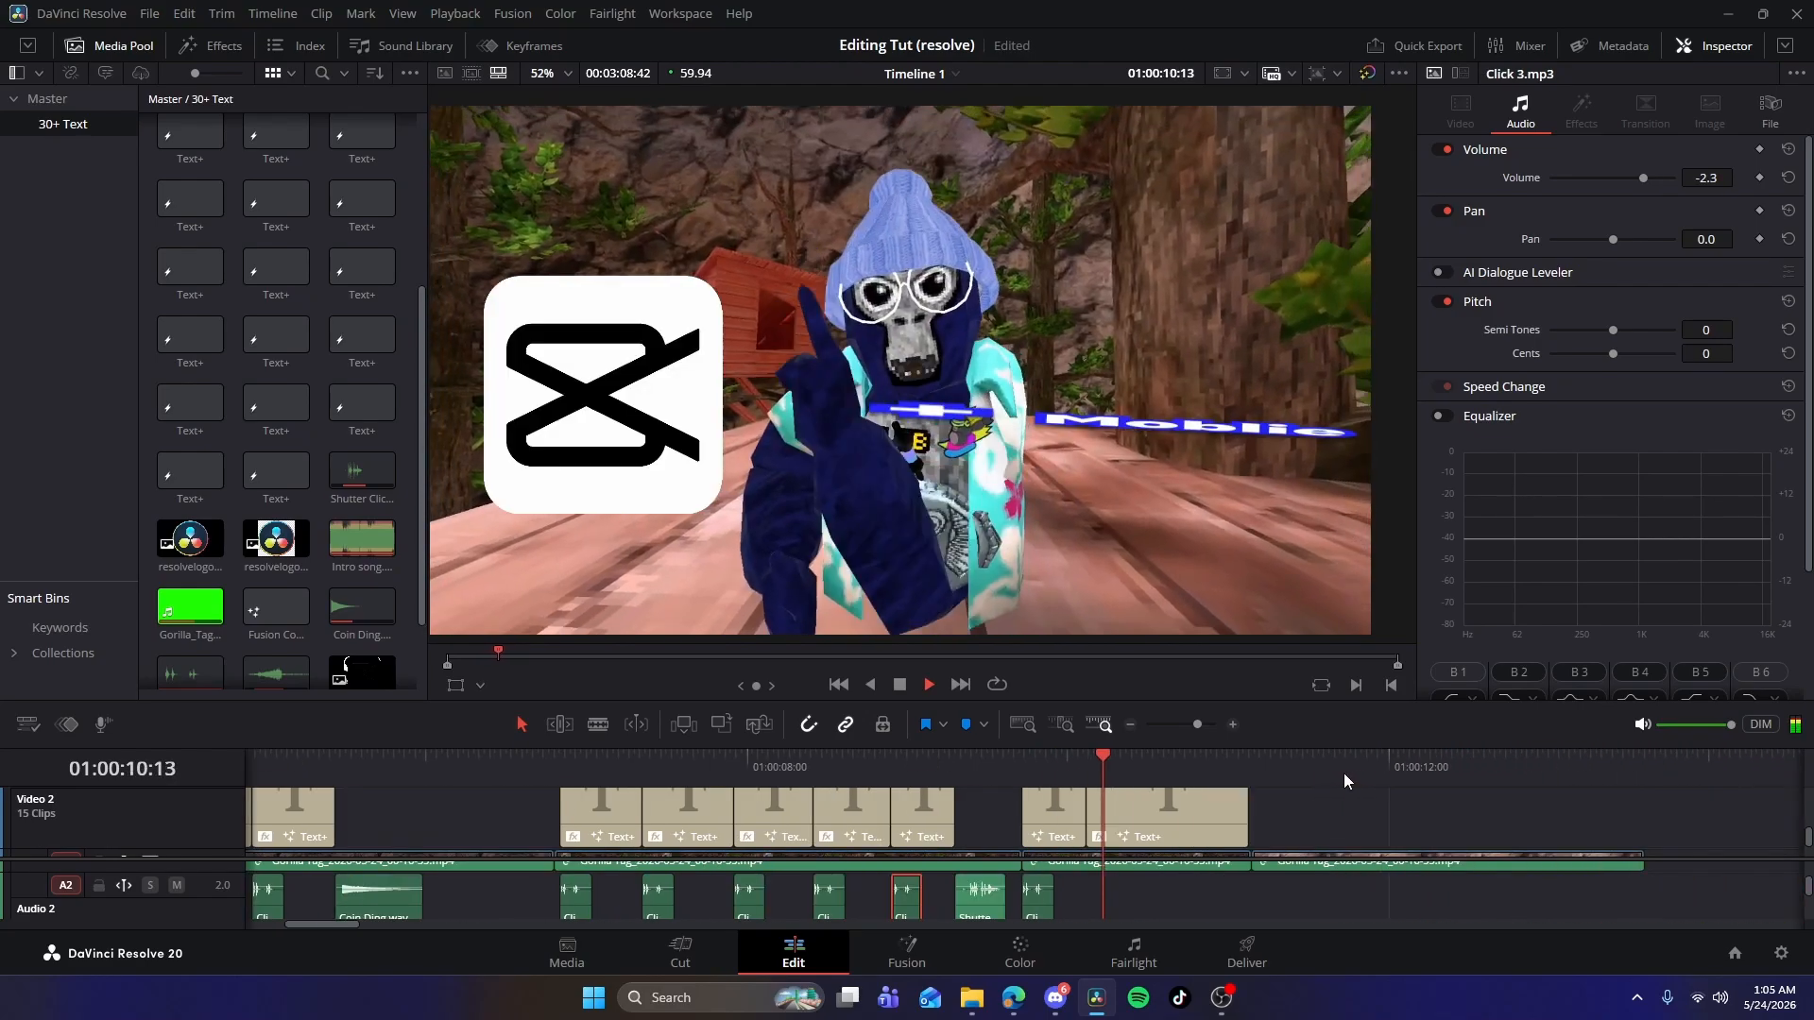
Paste a copy of the Shutter Click sound on the second audio track at the second CapCut logo's start.
{"action": "key", "text": "space"}
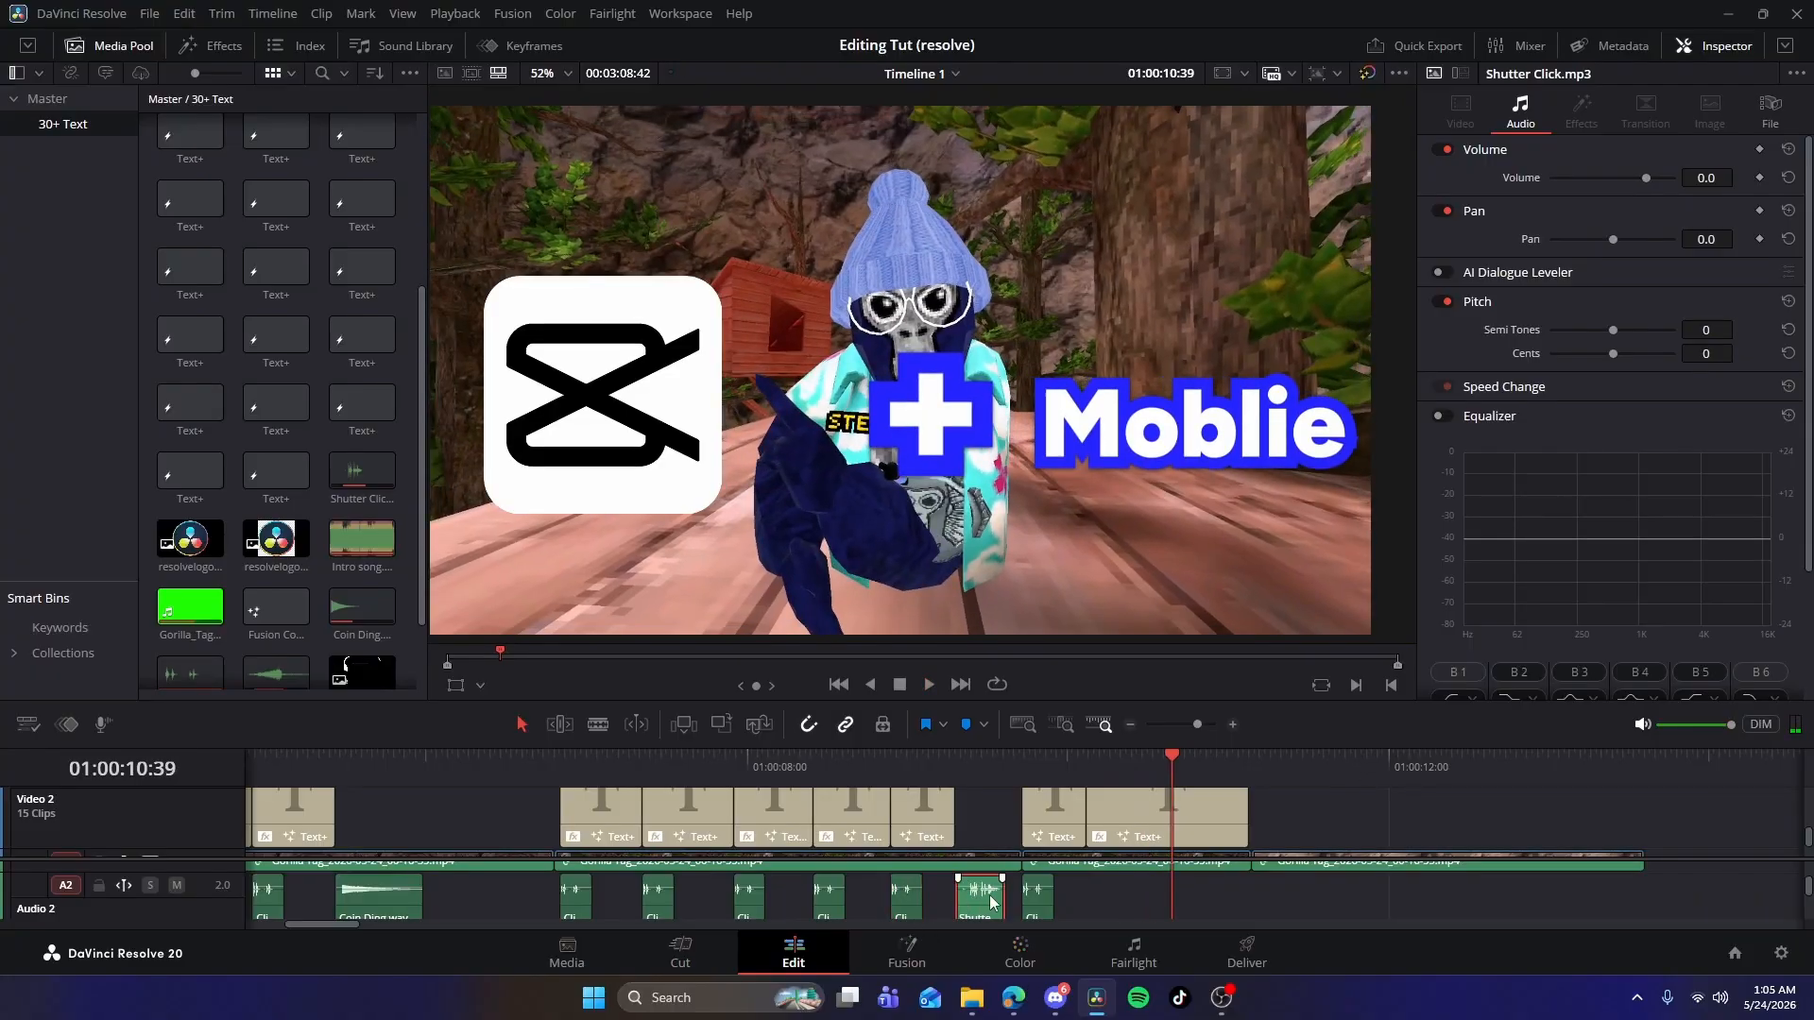
{"action": "key", "text": "ctrl+v"}
{"action": "left_click_drag", "start_coordinate": [1201, 904], "coordinate": [1118, 897]}
Add Tag Transition (1).mp3 from the Clicks folder to the fourth audio track across the cut into the last gameplay clip and play it.
{"action": "left_click", "coordinate": [981, 998]}
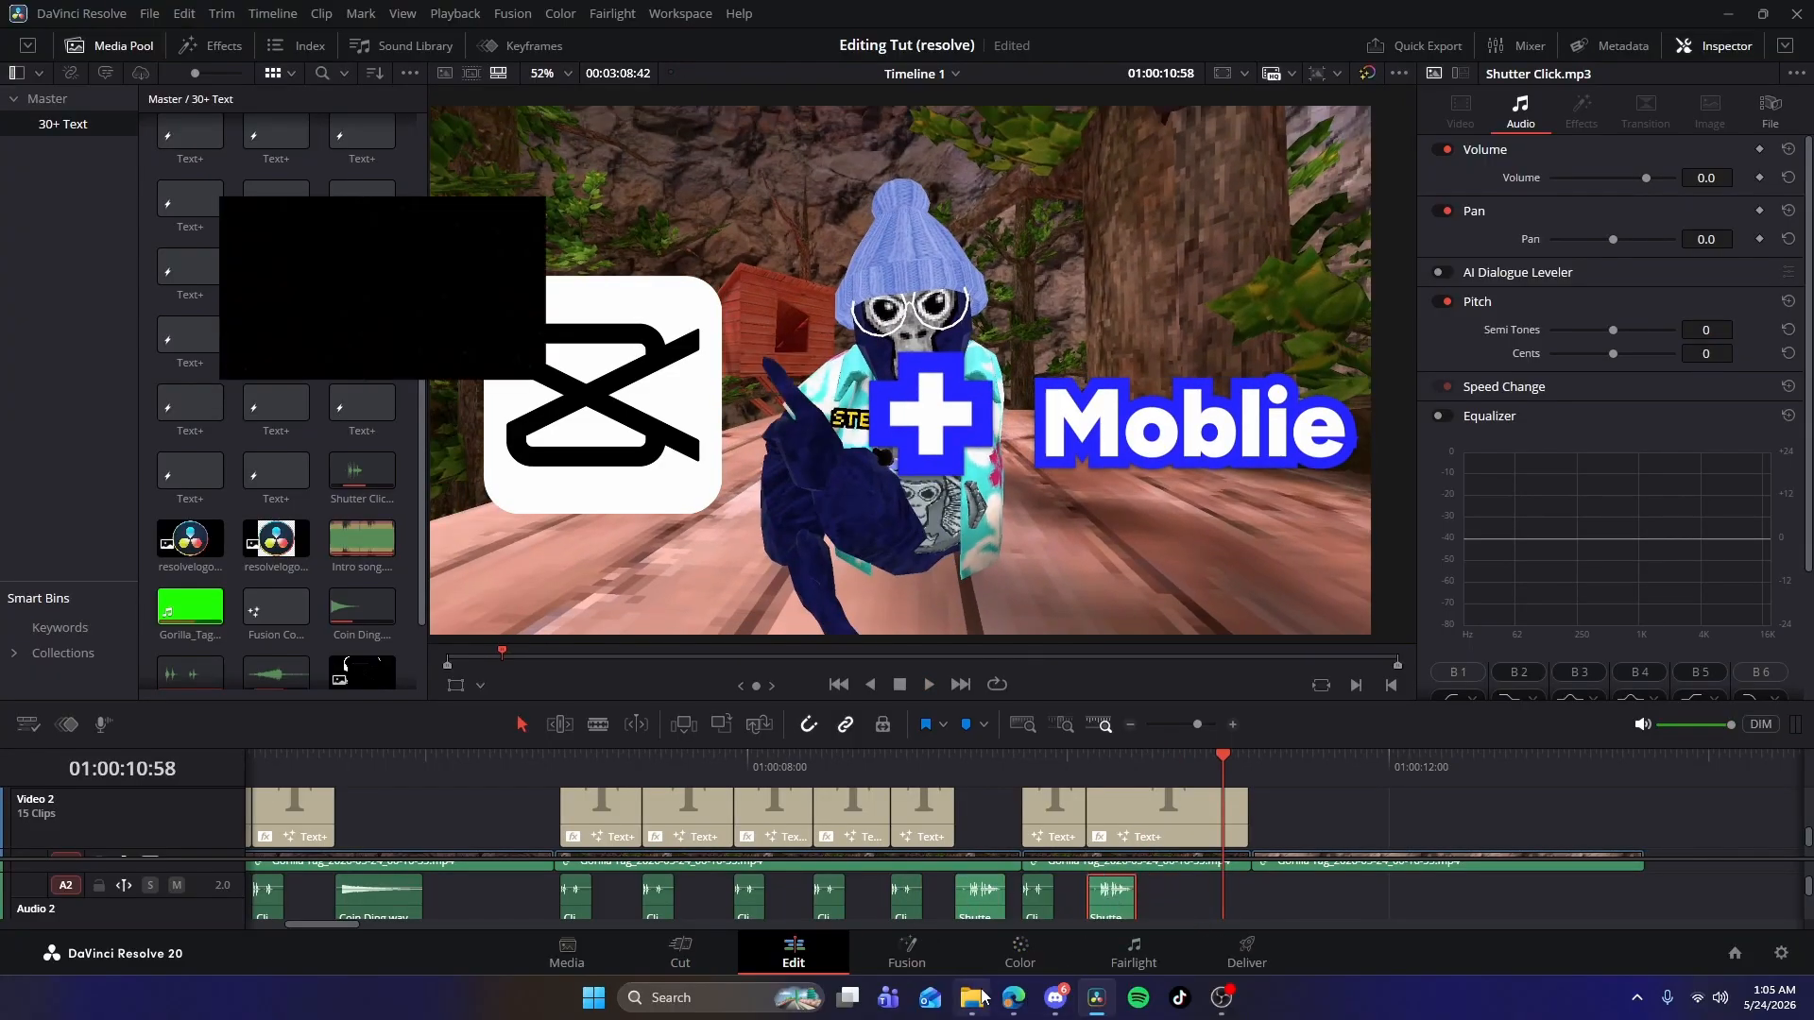
{"action": "scroll", "coordinate": [529, 434], "scroll_direction": "up", "scroll_amount": 3}
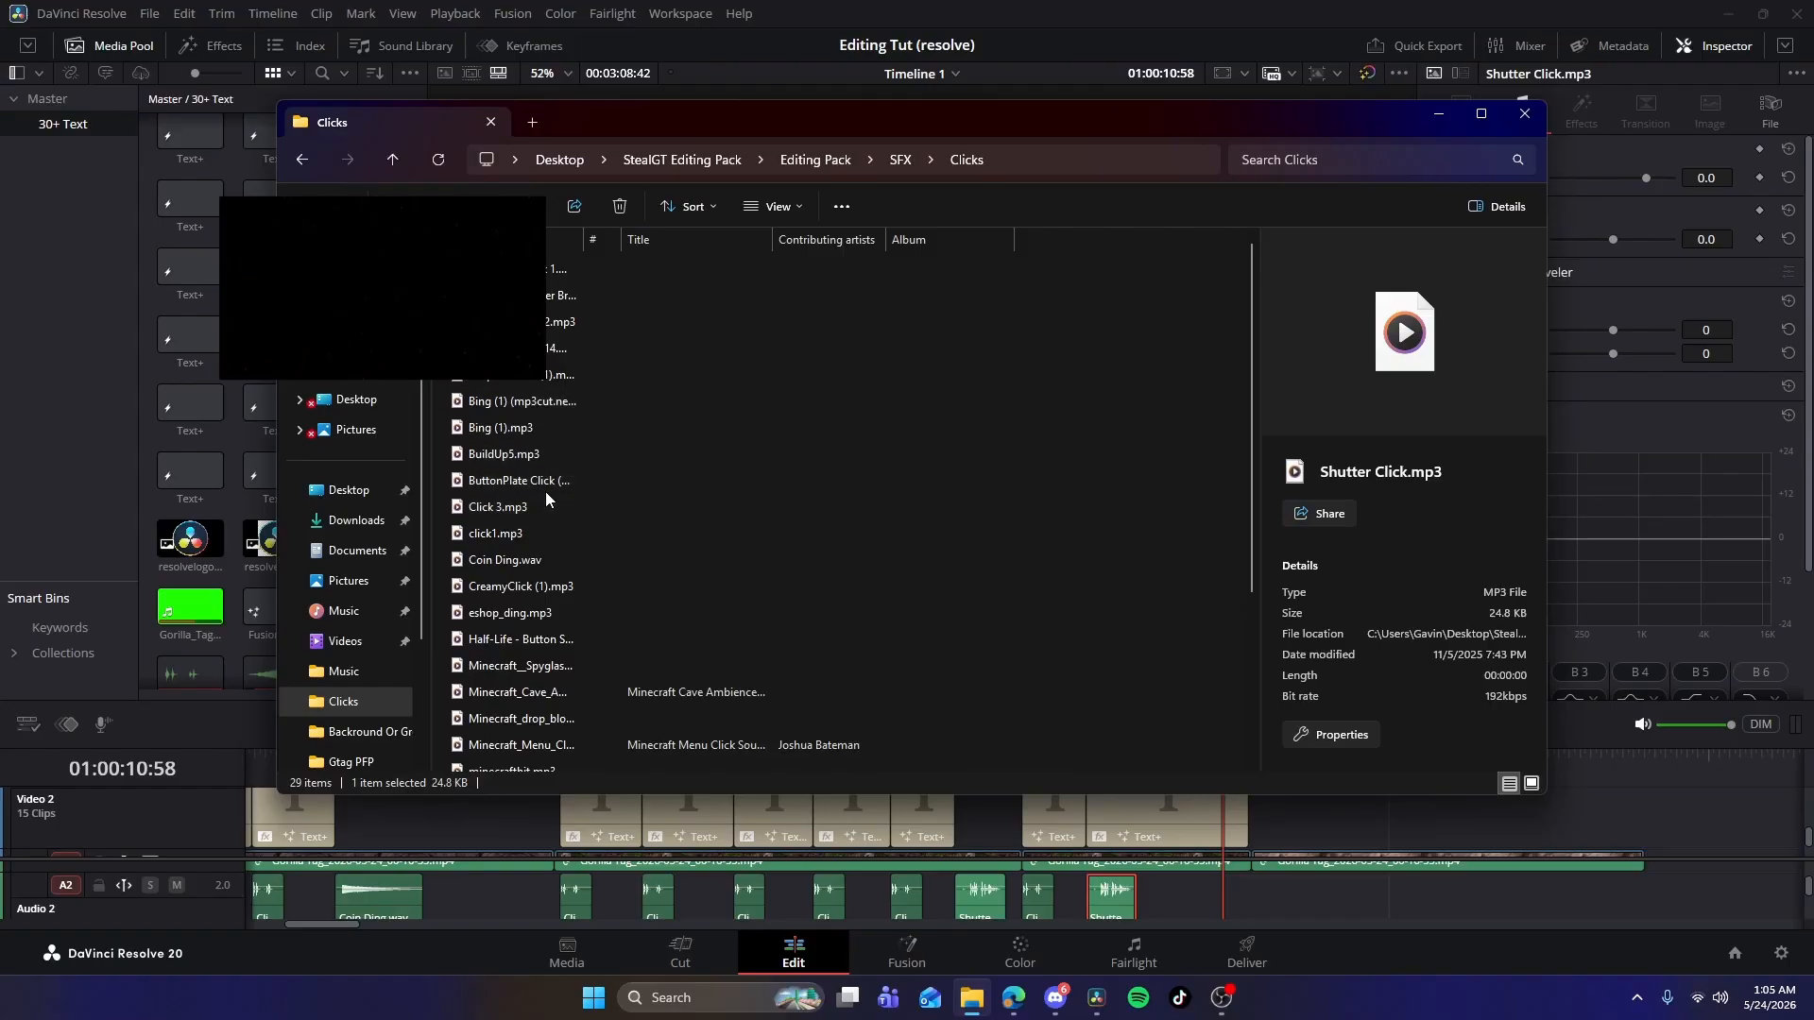
{"action": "scroll", "coordinate": [543, 501], "scroll_direction": "down", "scroll_amount": 3}
{"action": "left_click_drag", "start_coordinate": [521, 681], "coordinate": [1222, 909]}
{"action": "mouse_move", "coordinate": [1807, 848]}
{"action": "left_mouse_down"}
{"action": "mouse_move", "coordinate": [1808, 829]}
{"action": "mouse_move", "coordinate": [1802, 852]}
{"action": "left_mouse_up"}
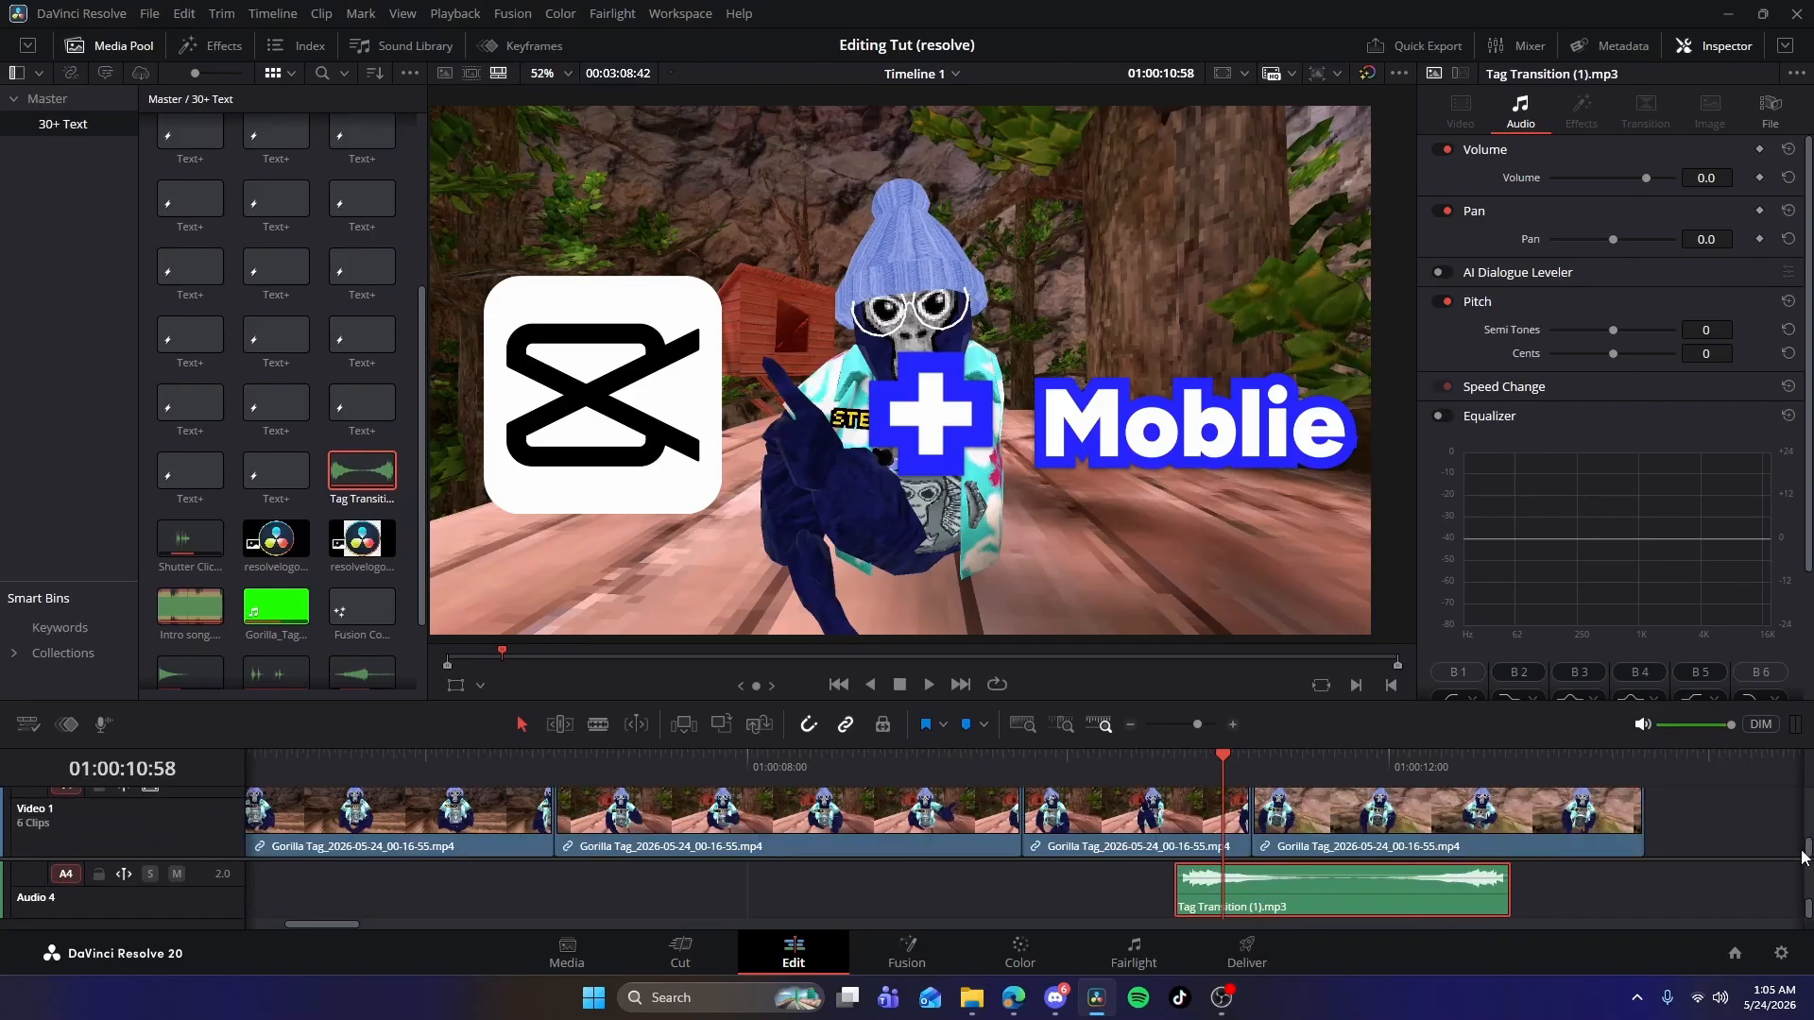
{"action": "left_click_drag", "start_coordinate": [1394, 909], "coordinate": [1307, 909]}
{"action": "left_click_drag", "start_coordinate": [1807, 848], "coordinate": [1808, 837]}
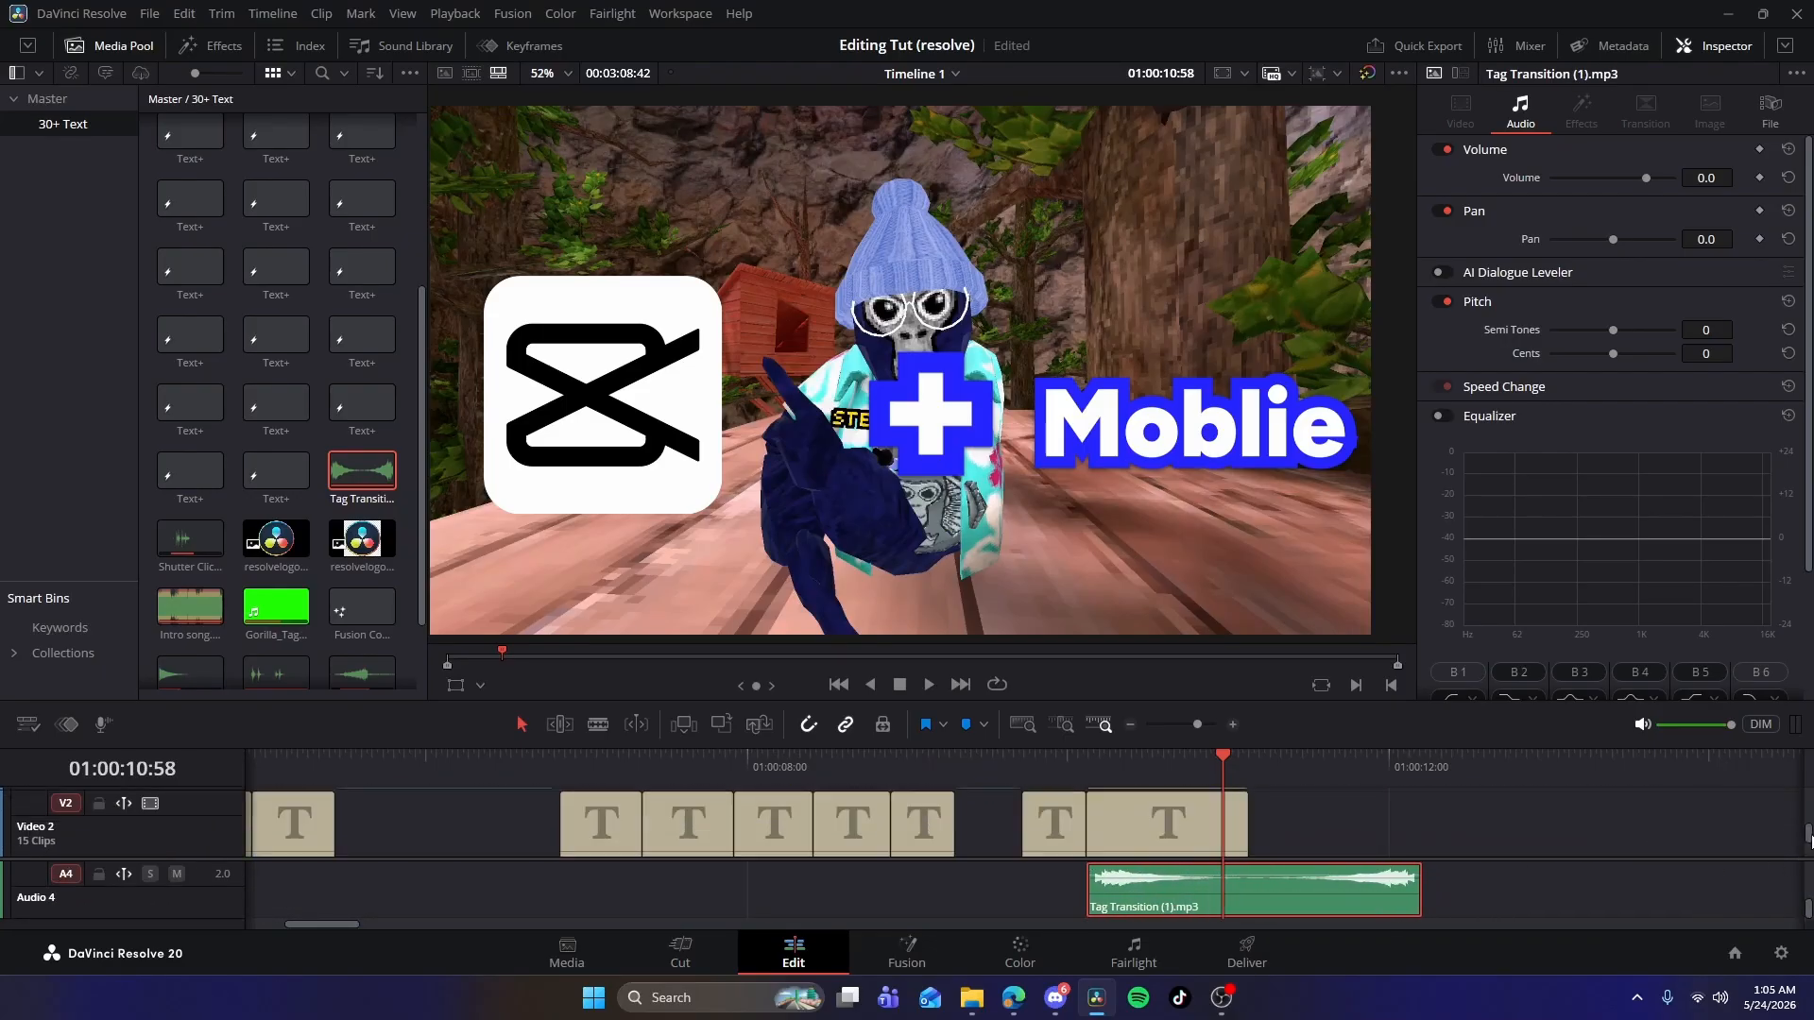
{"action": "left_click_drag", "start_coordinate": [1346, 899], "coordinate": [1433, 890]}
{"action": "left_click_drag", "start_coordinate": [1214, 770], "coordinate": [1055, 761]}
{"action": "key", "text": "space"}
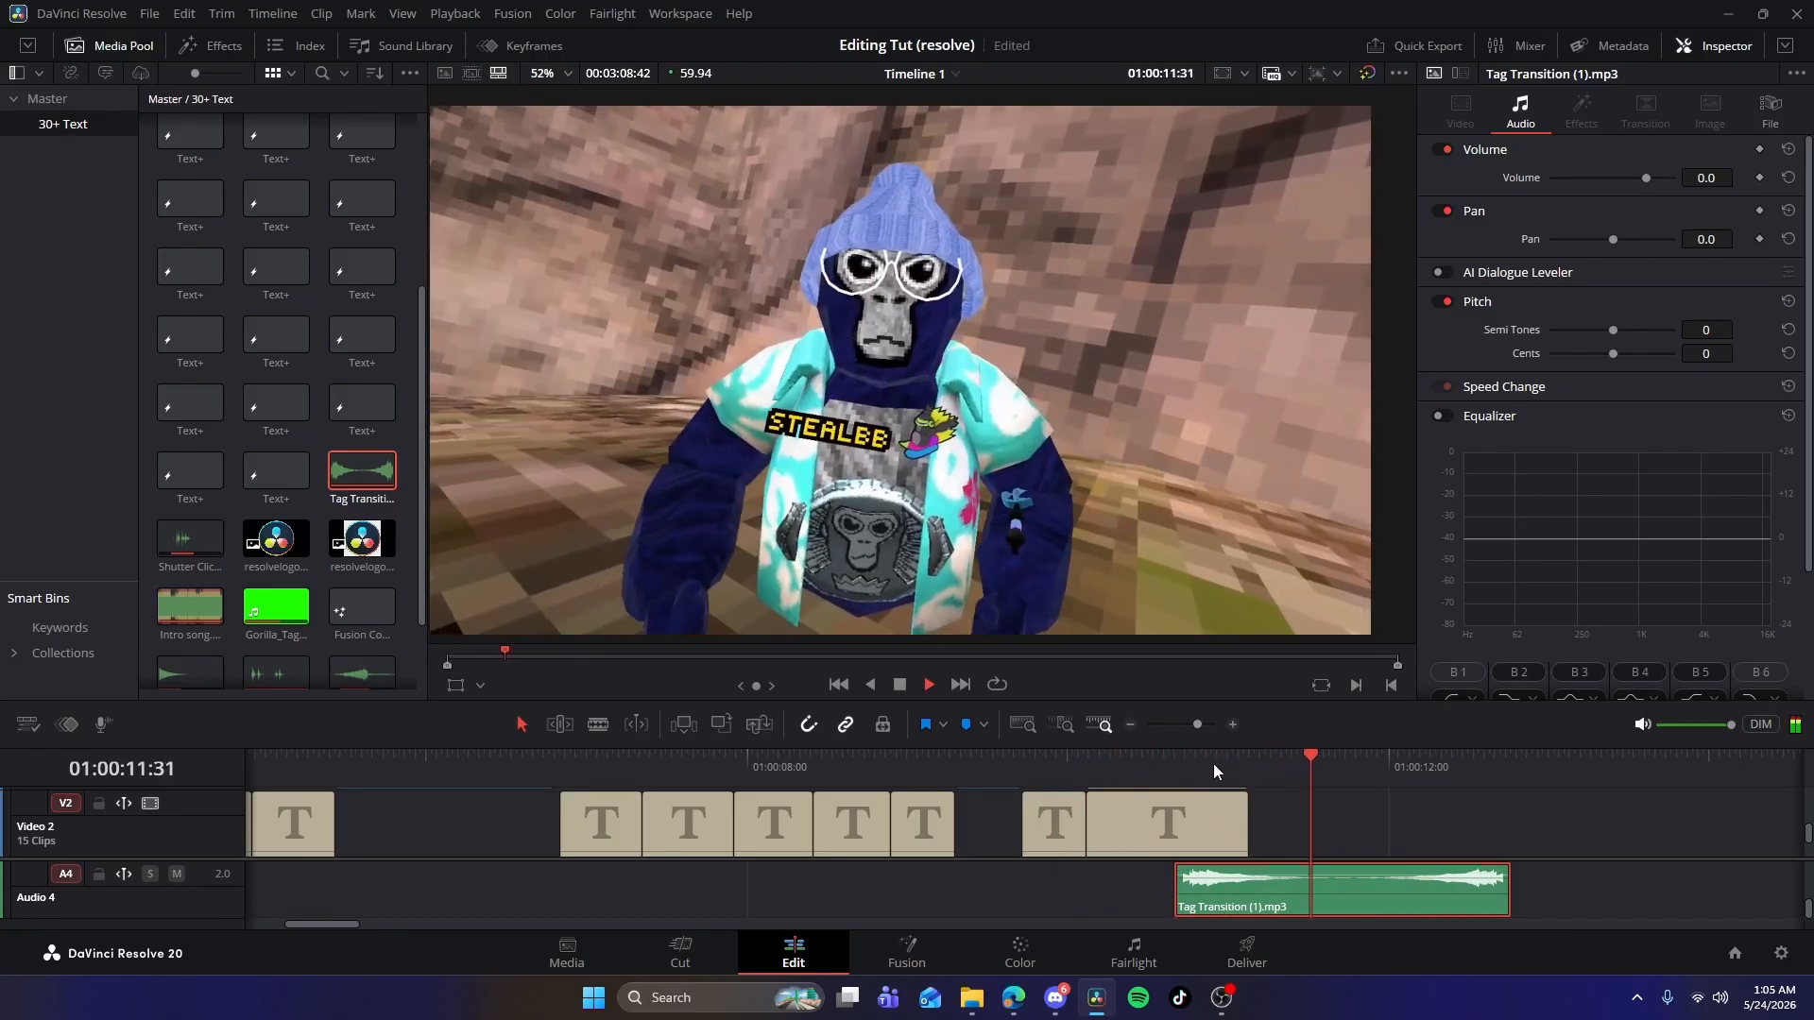
Set the Tag Transition sound's volume to -2.3 and play the cut into the last gameplay clip.
{"action": "key", "text": "space"}
{"action": "left_click_drag", "start_coordinate": [1242, 873], "coordinate": [1242, 882]}
{"action": "left_click_drag", "start_coordinate": [1371, 765], "coordinate": [1152, 763]}
{"action": "key", "text": "space"}
{"action": "key", "text": "space"}
{"action": "left_click_drag", "start_coordinate": [1238, 881], "coordinate": [1238, 870]}
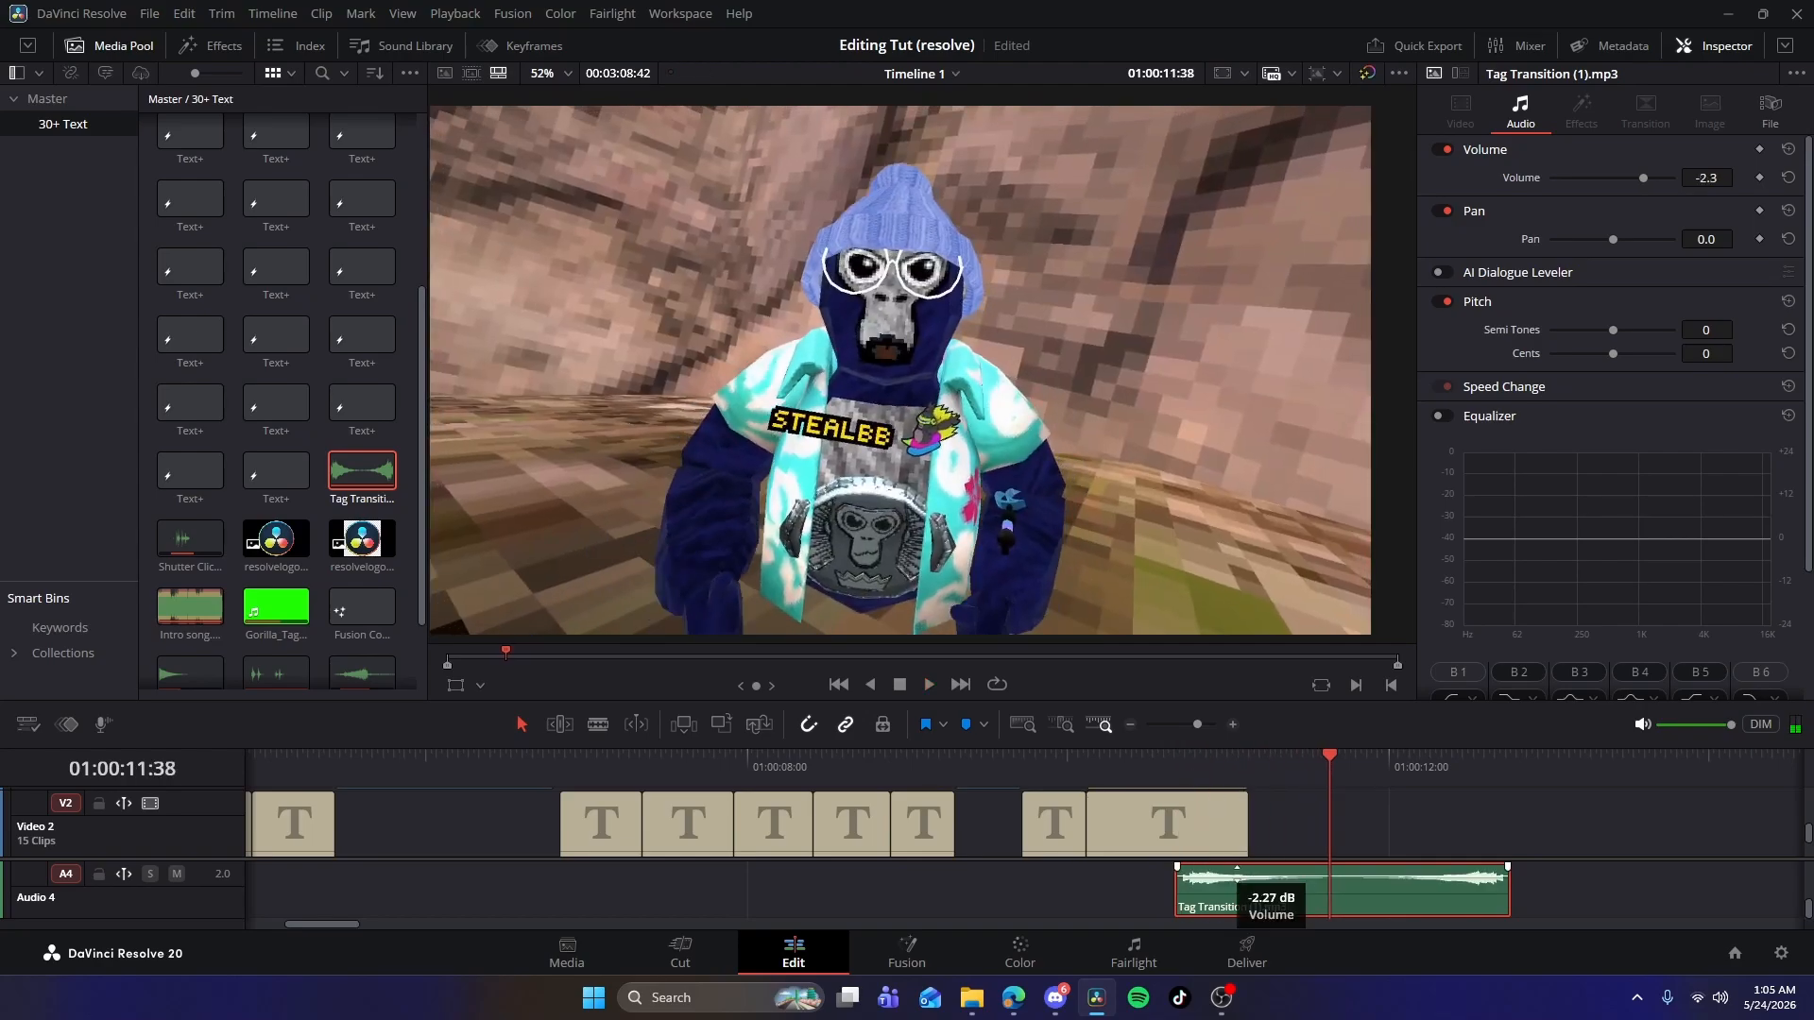
{"action": "left_click_drag", "start_coordinate": [1250, 763], "coordinate": [1171, 762]}
{"action": "key", "text": "space"}
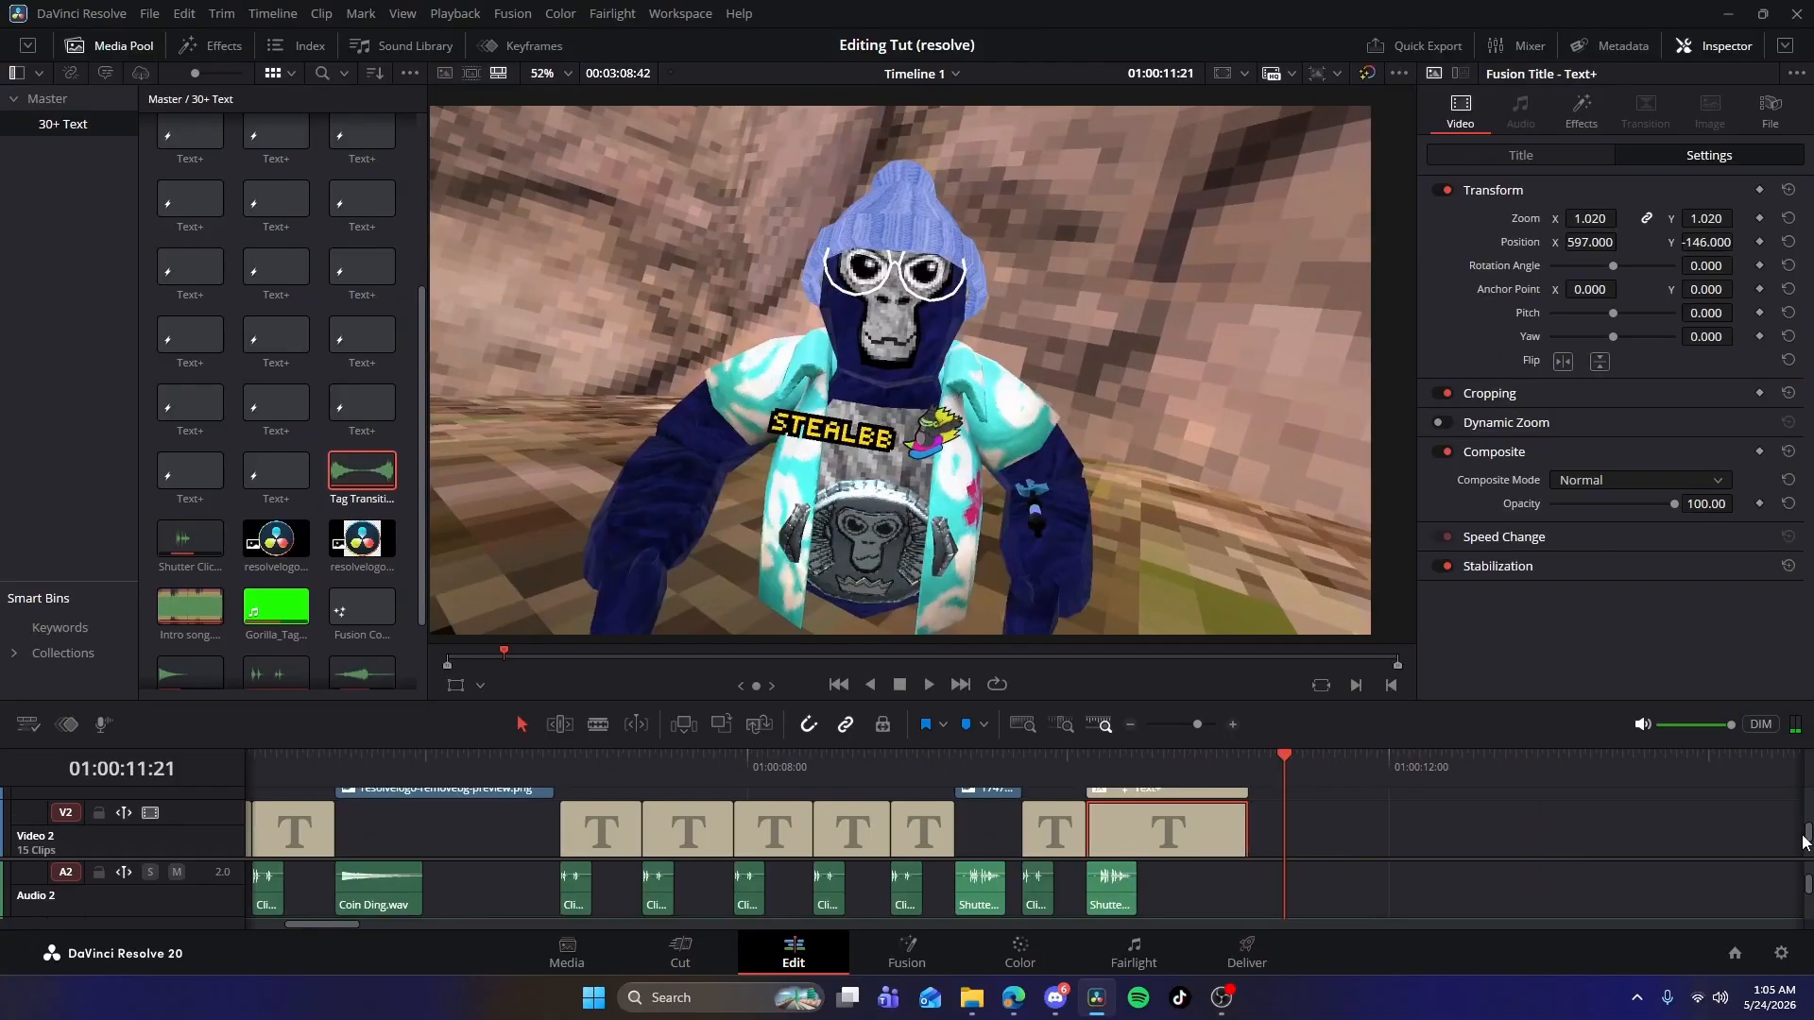
Paste a copy of the "Moblie" title on the second video track near the last gameplay clip's start and play it.
{"action": "scroll", "coordinate": [1804, 850], "scroll_direction": "down", "scroll_amount": 2}
{"action": "scroll", "coordinate": [1805, 850], "scroll_direction": "up", "scroll_amount": 2}
{"action": "key", "text": "ctrl+v"}
{"action": "left_click_drag", "start_coordinate": [1346, 833], "coordinate": [1326, 829]}
{"action": "left_click_drag", "start_coordinate": [1320, 772], "coordinate": [1266, 775]}
{"action": "key", "text": "space"}
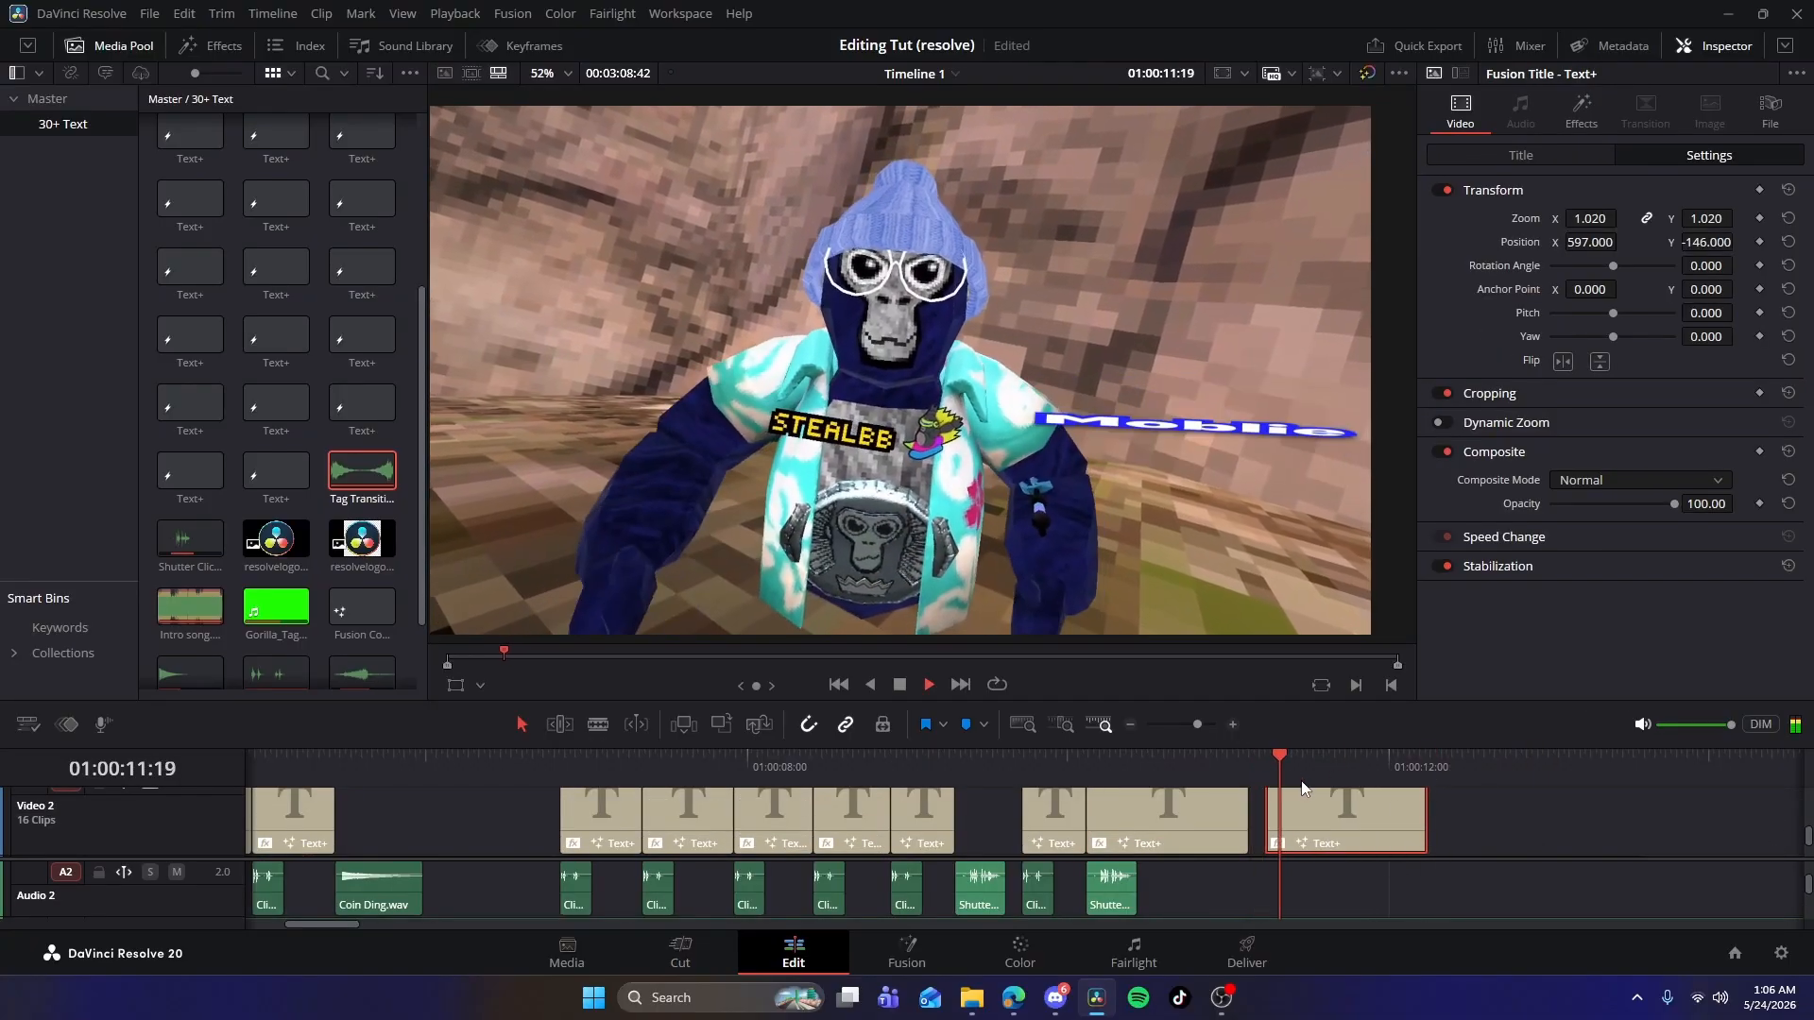
{"action": "key", "text": "space"}
Change the pasted title's text to "Anywho" and move it lower in the frame.
{"action": "left_click", "coordinate": [1517, 158]}
{"action": "left_click", "coordinate": [1492, 294]}
{"action": "key", "text": "ctrl+a"}
{"action": "type", "text": "AnyWho"}
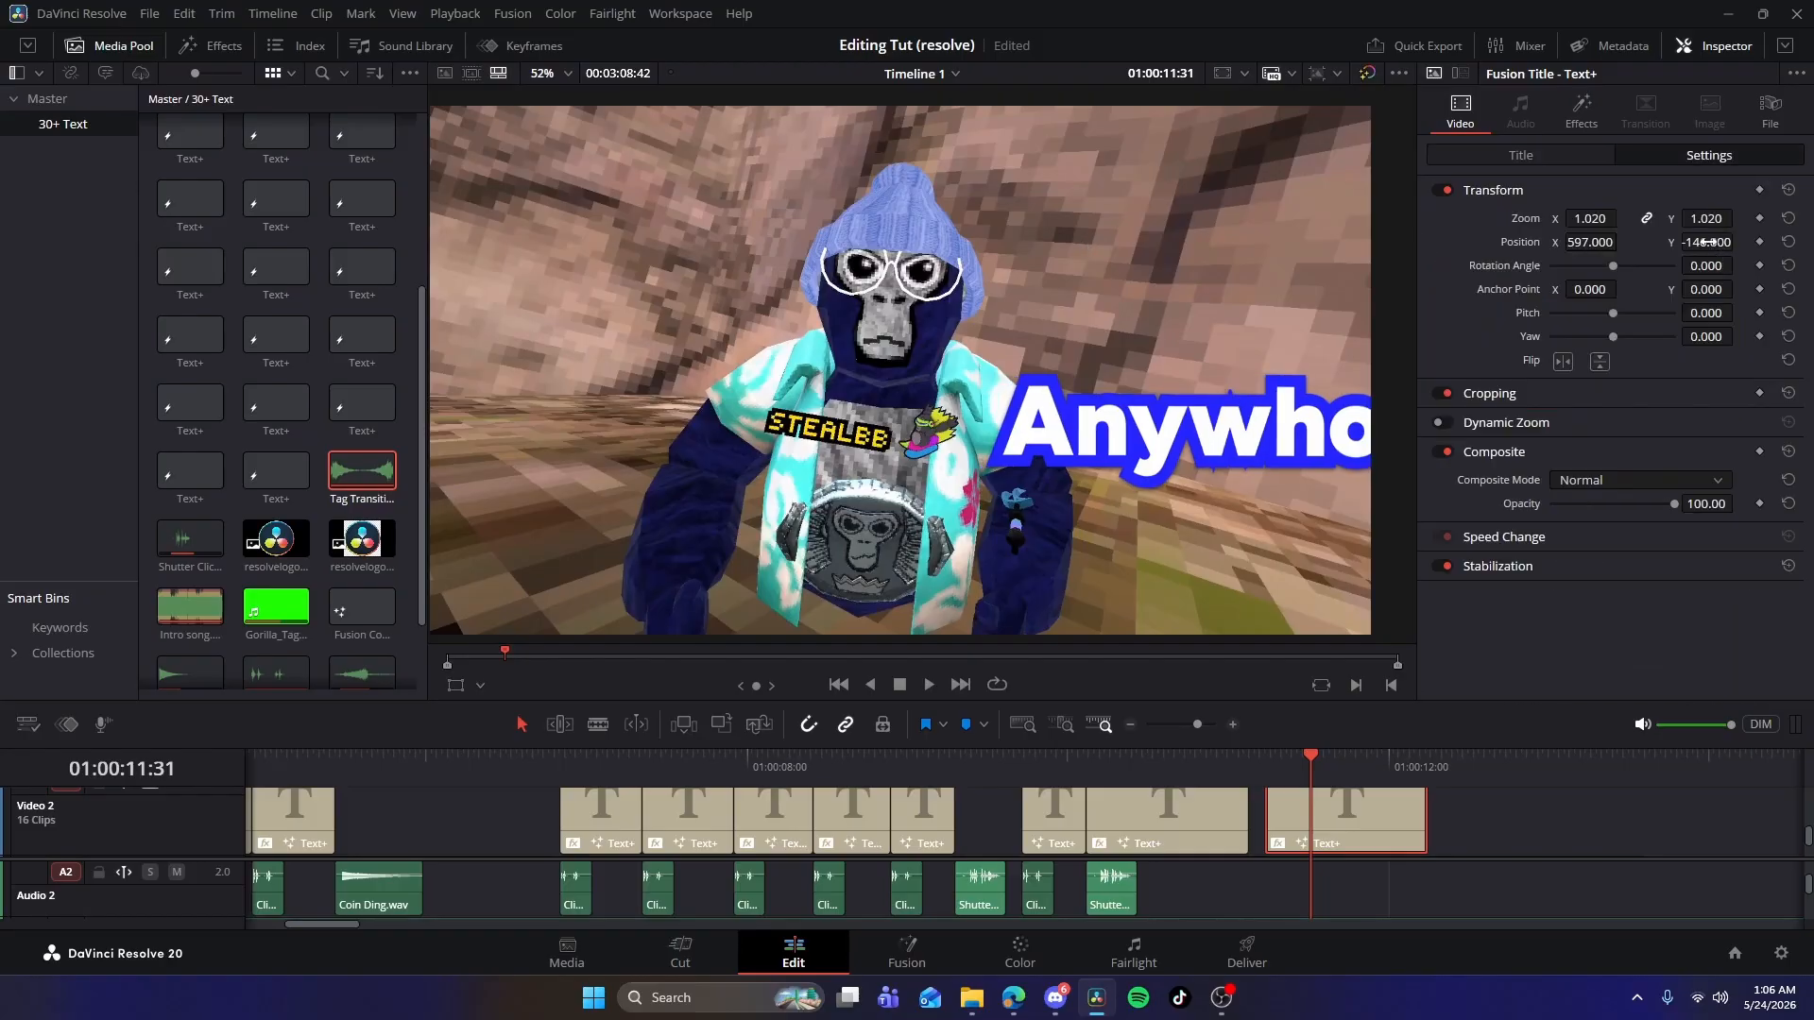
{"action": "left_click_drag", "start_coordinate": [1710, 242], "coordinate": [1492, 241]}
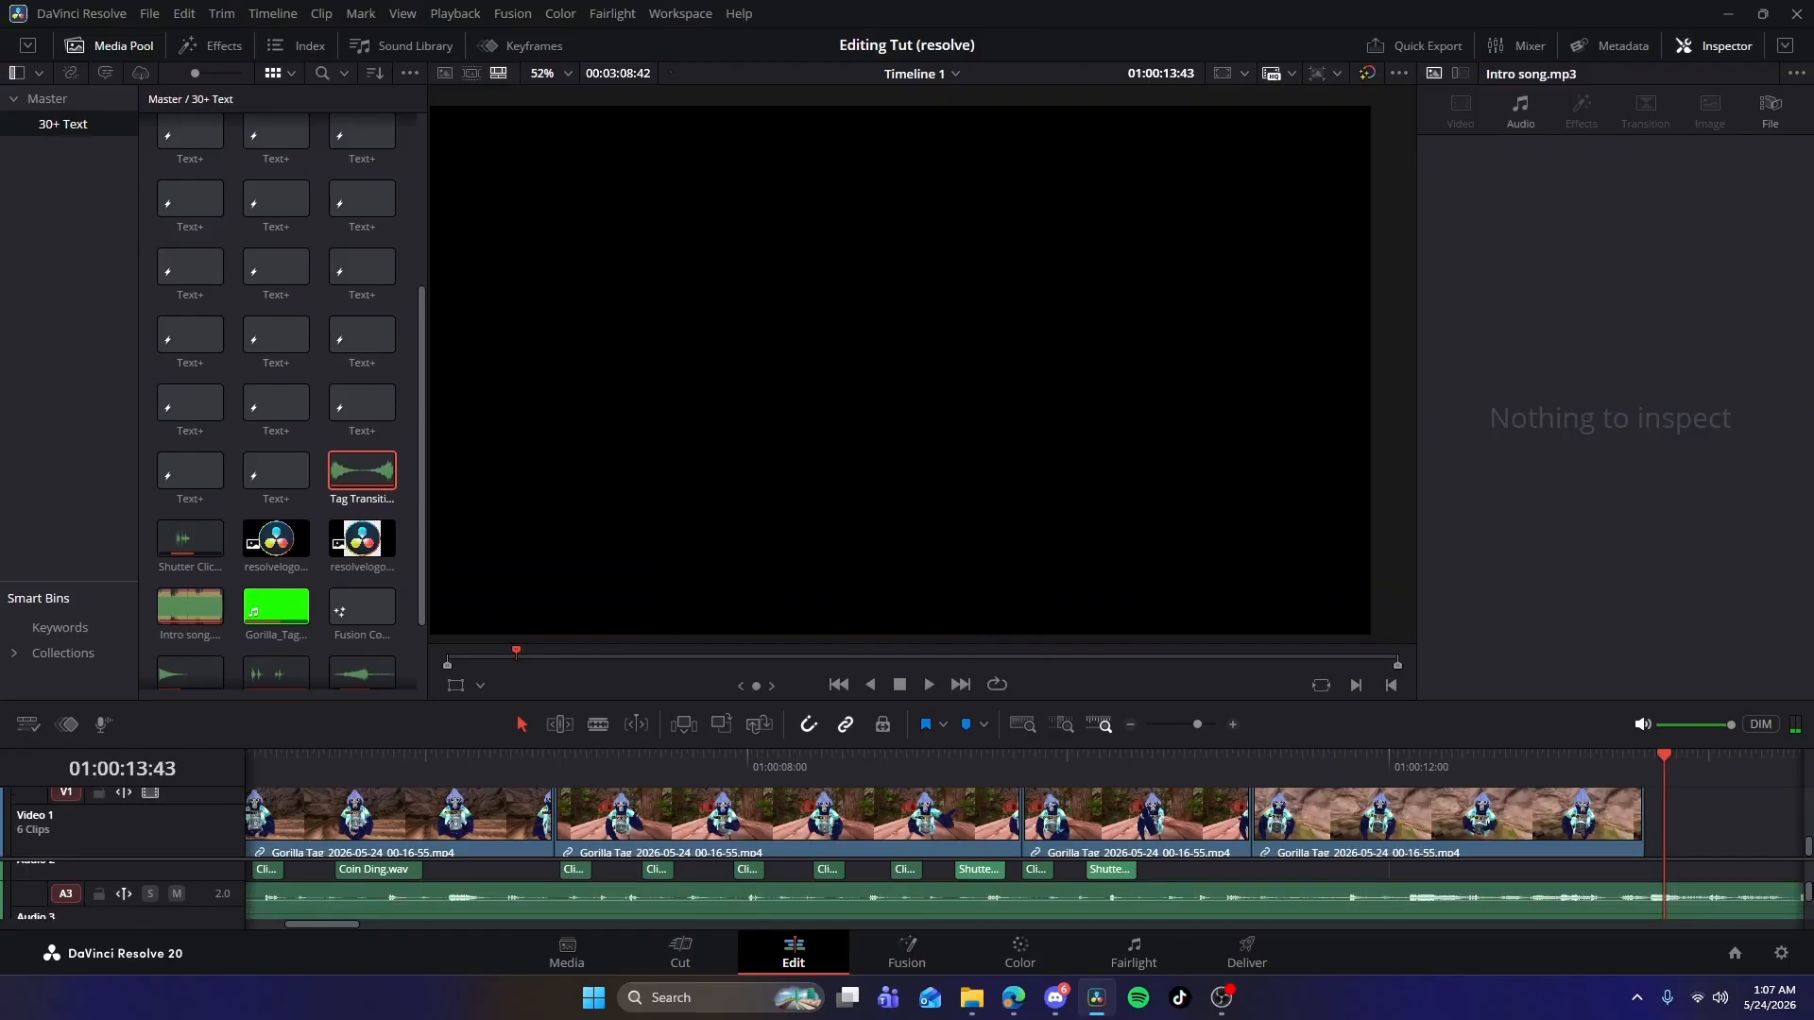
Split Intro song.mp3 at the end of the last gameplay clip and delete the leftover music.
{"action": "scroll", "coordinate": [1025, 884], "scroll_direction": "down", "scroll_amount": 1}
{"action": "key", "text": "b"}
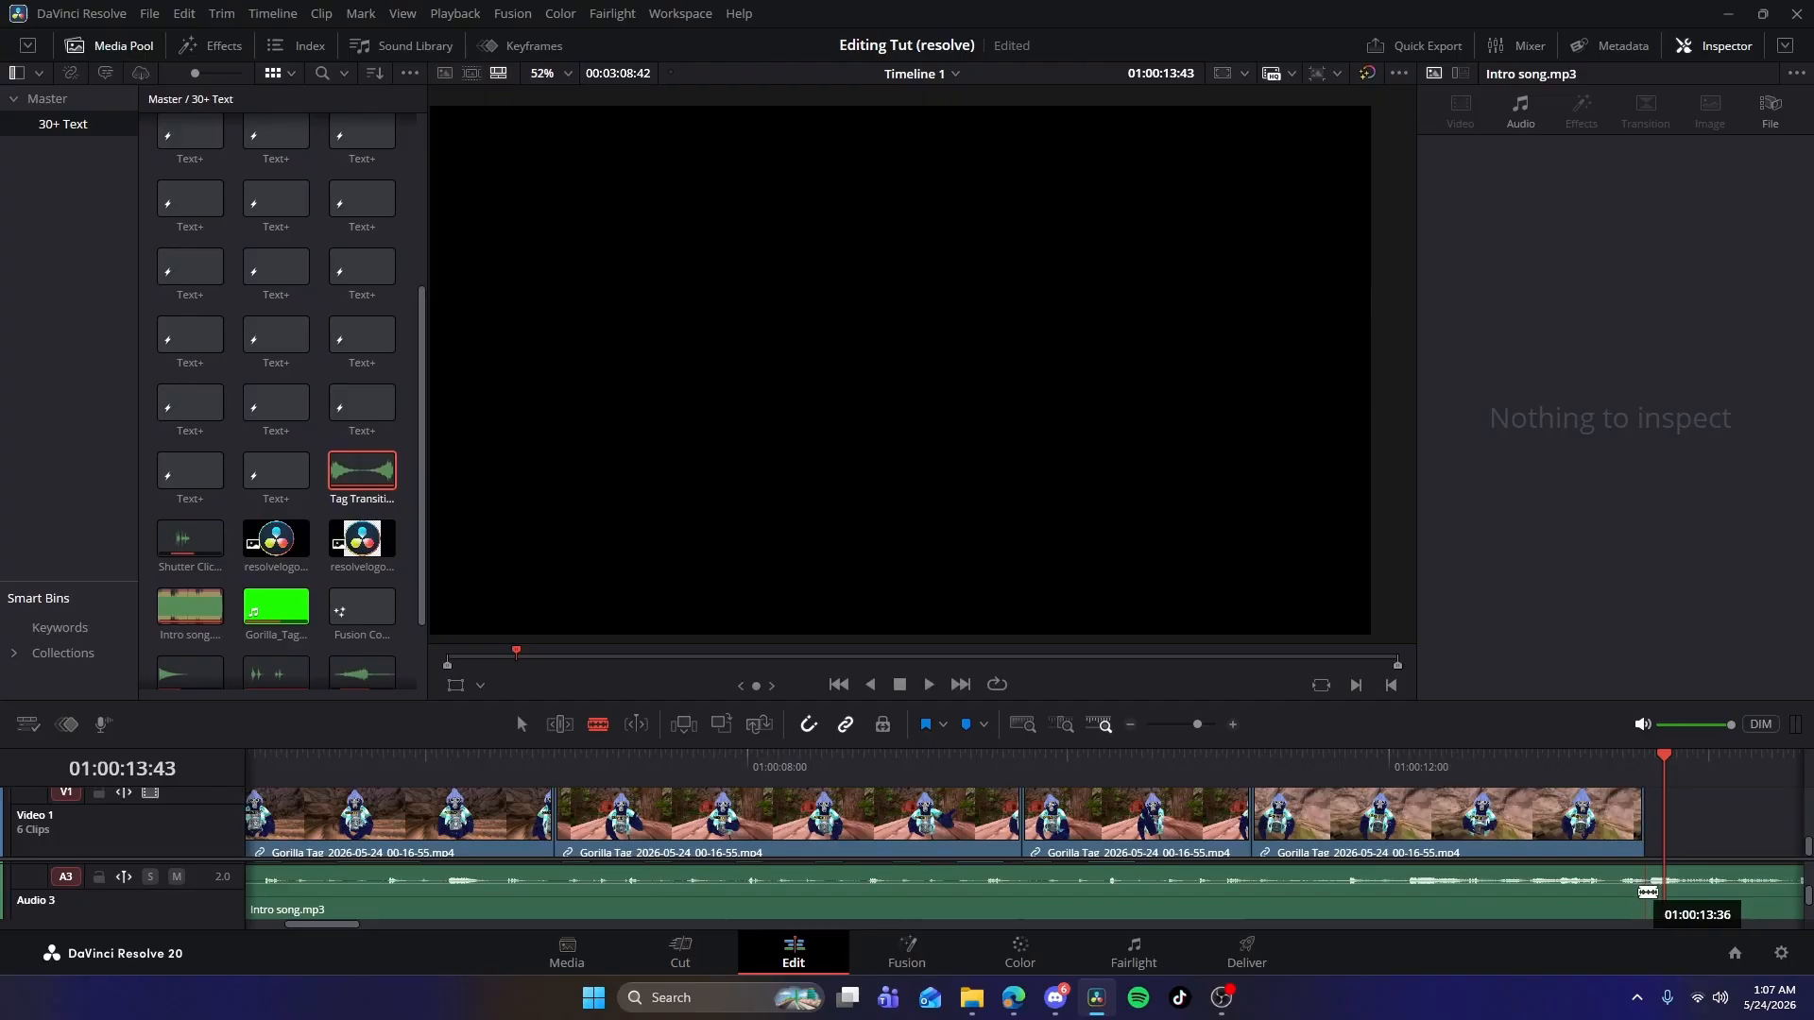
{"action": "left_click", "coordinate": [1646, 892]}
{"action": "left_click", "coordinate": [1681, 893]}
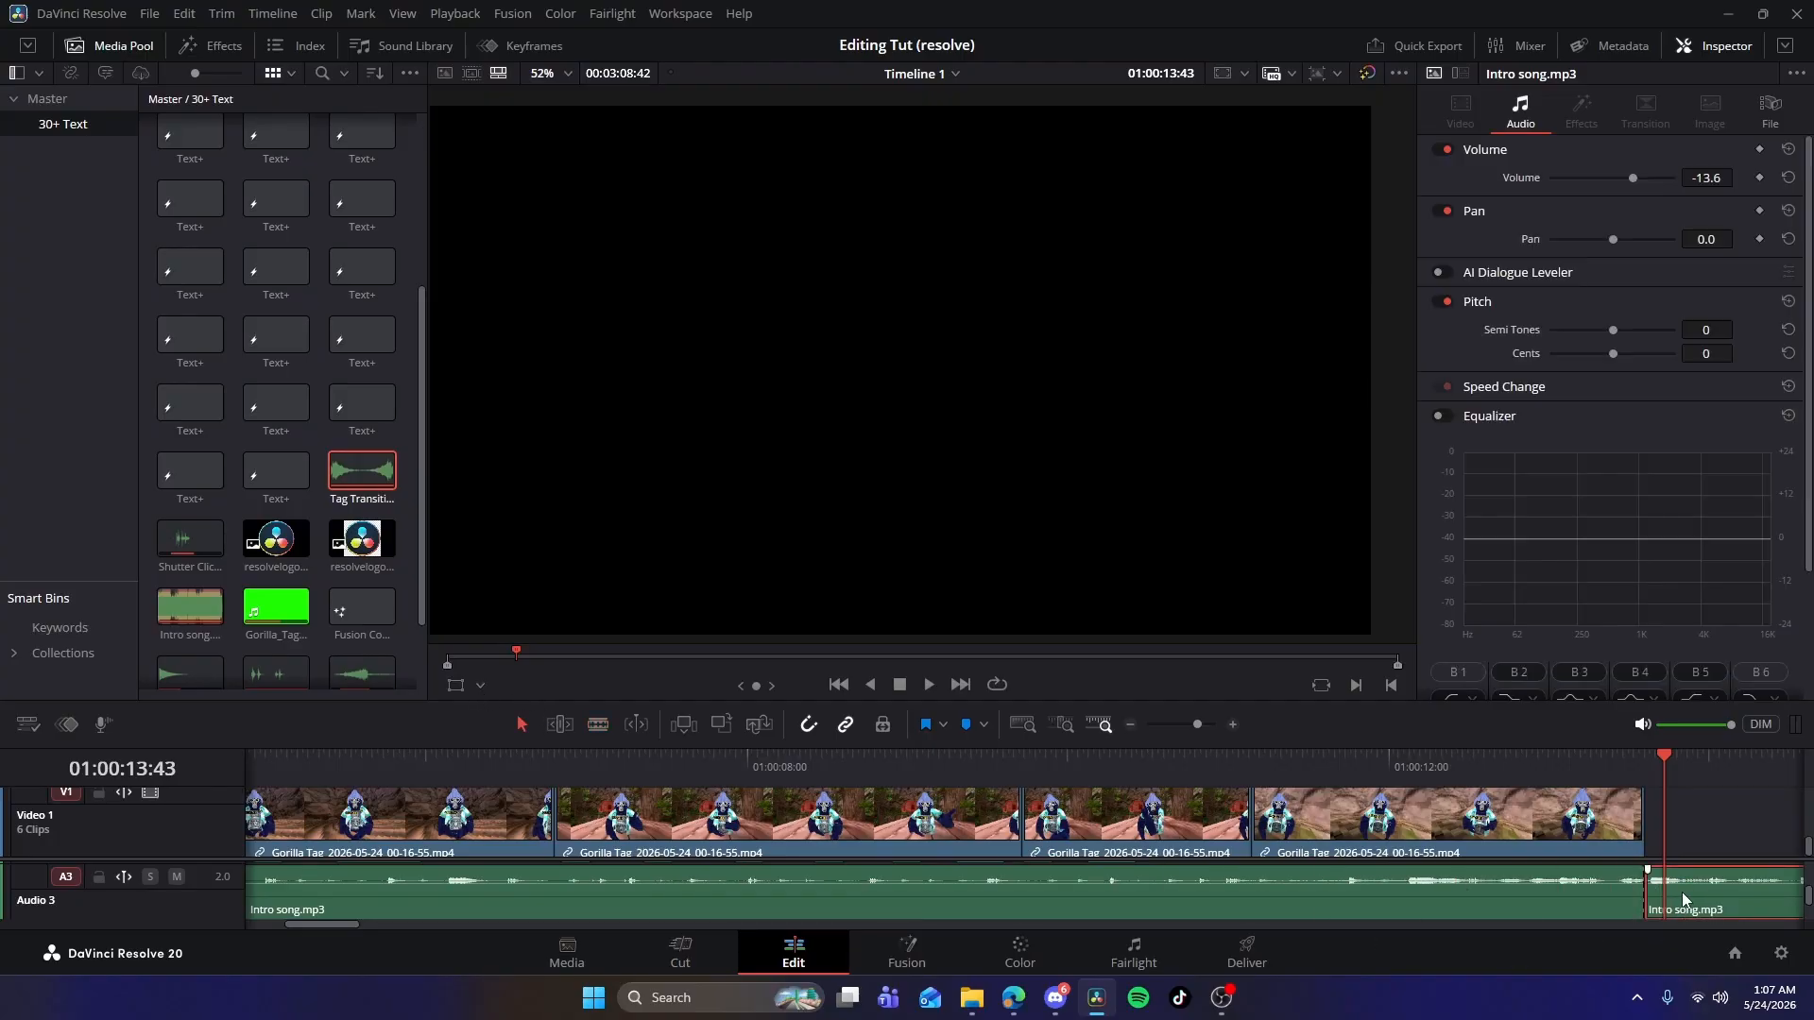
{"action": "key", "text": "Delete"}
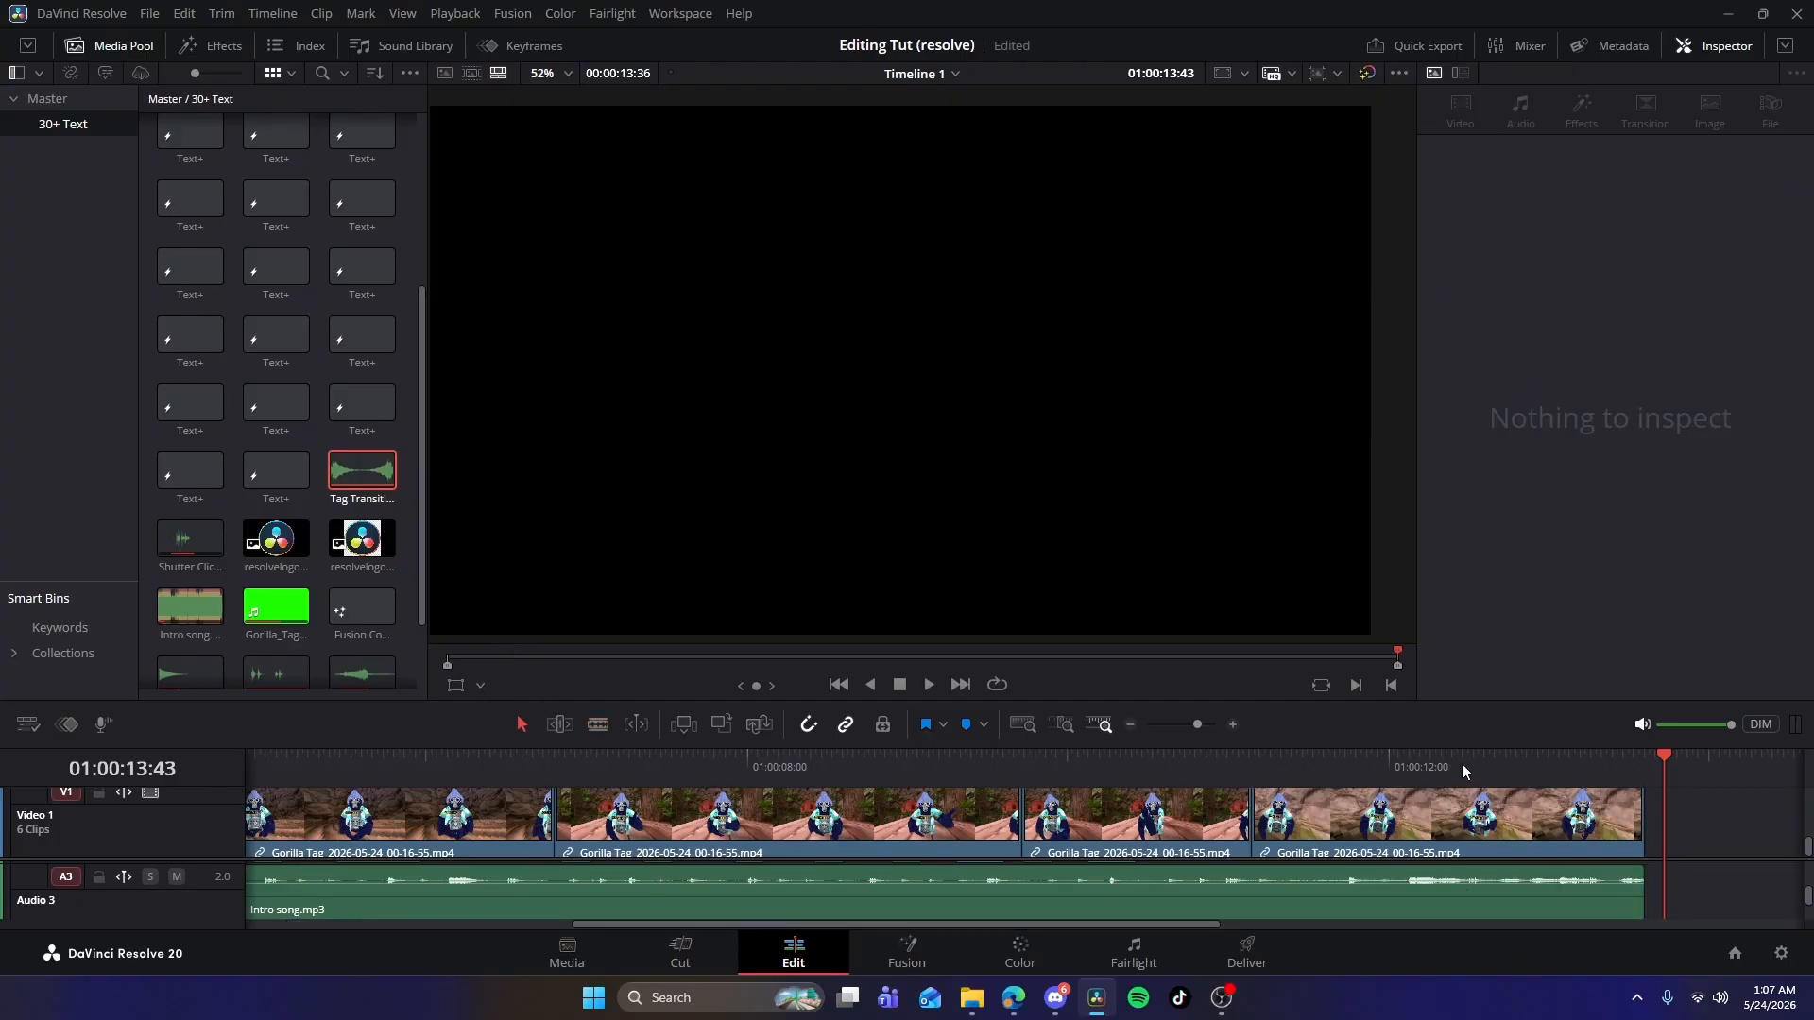
Paste copies of the Click 3 sound on the second audio track at the starts of the last gameplay clip's titles.
{"action": "left_click_drag", "start_coordinate": [1802, 837], "coordinate": [1805, 838]}
{"action": "left_click_drag", "start_coordinate": [1807, 838], "coordinate": [1806, 835]}
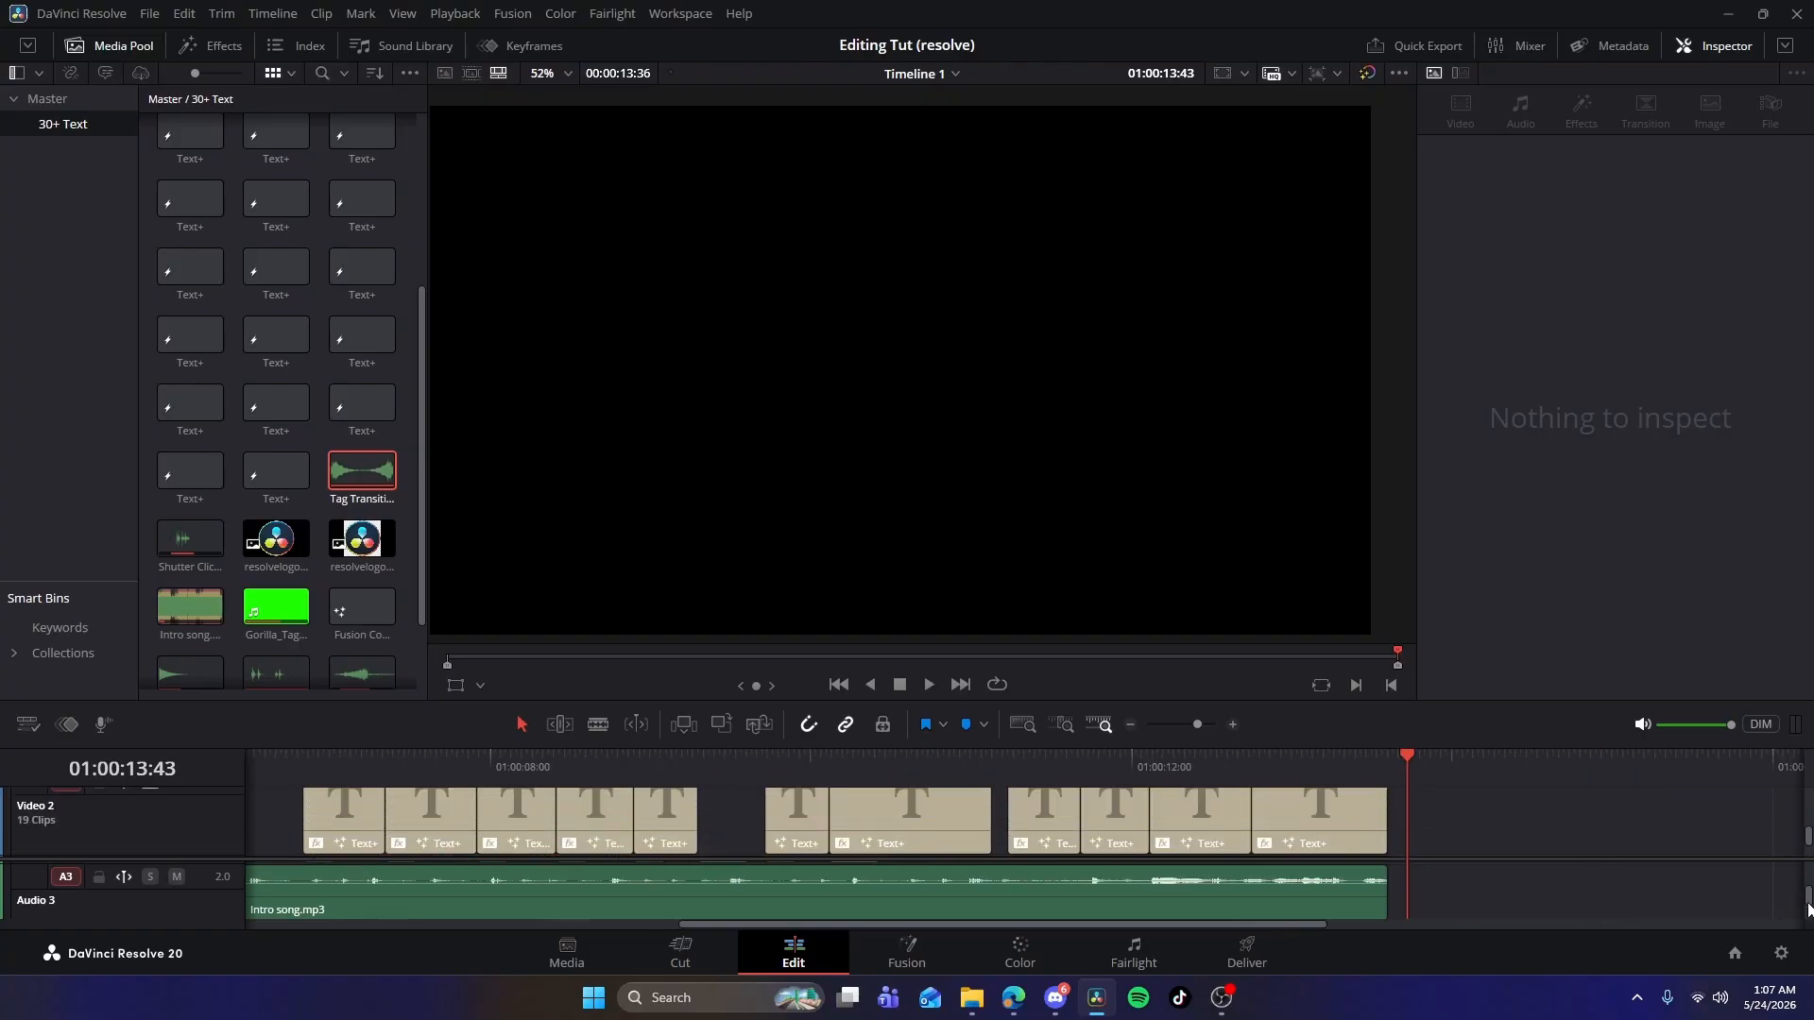
{"action": "left_click_drag", "start_coordinate": [1809, 904], "coordinate": [1808, 922]}
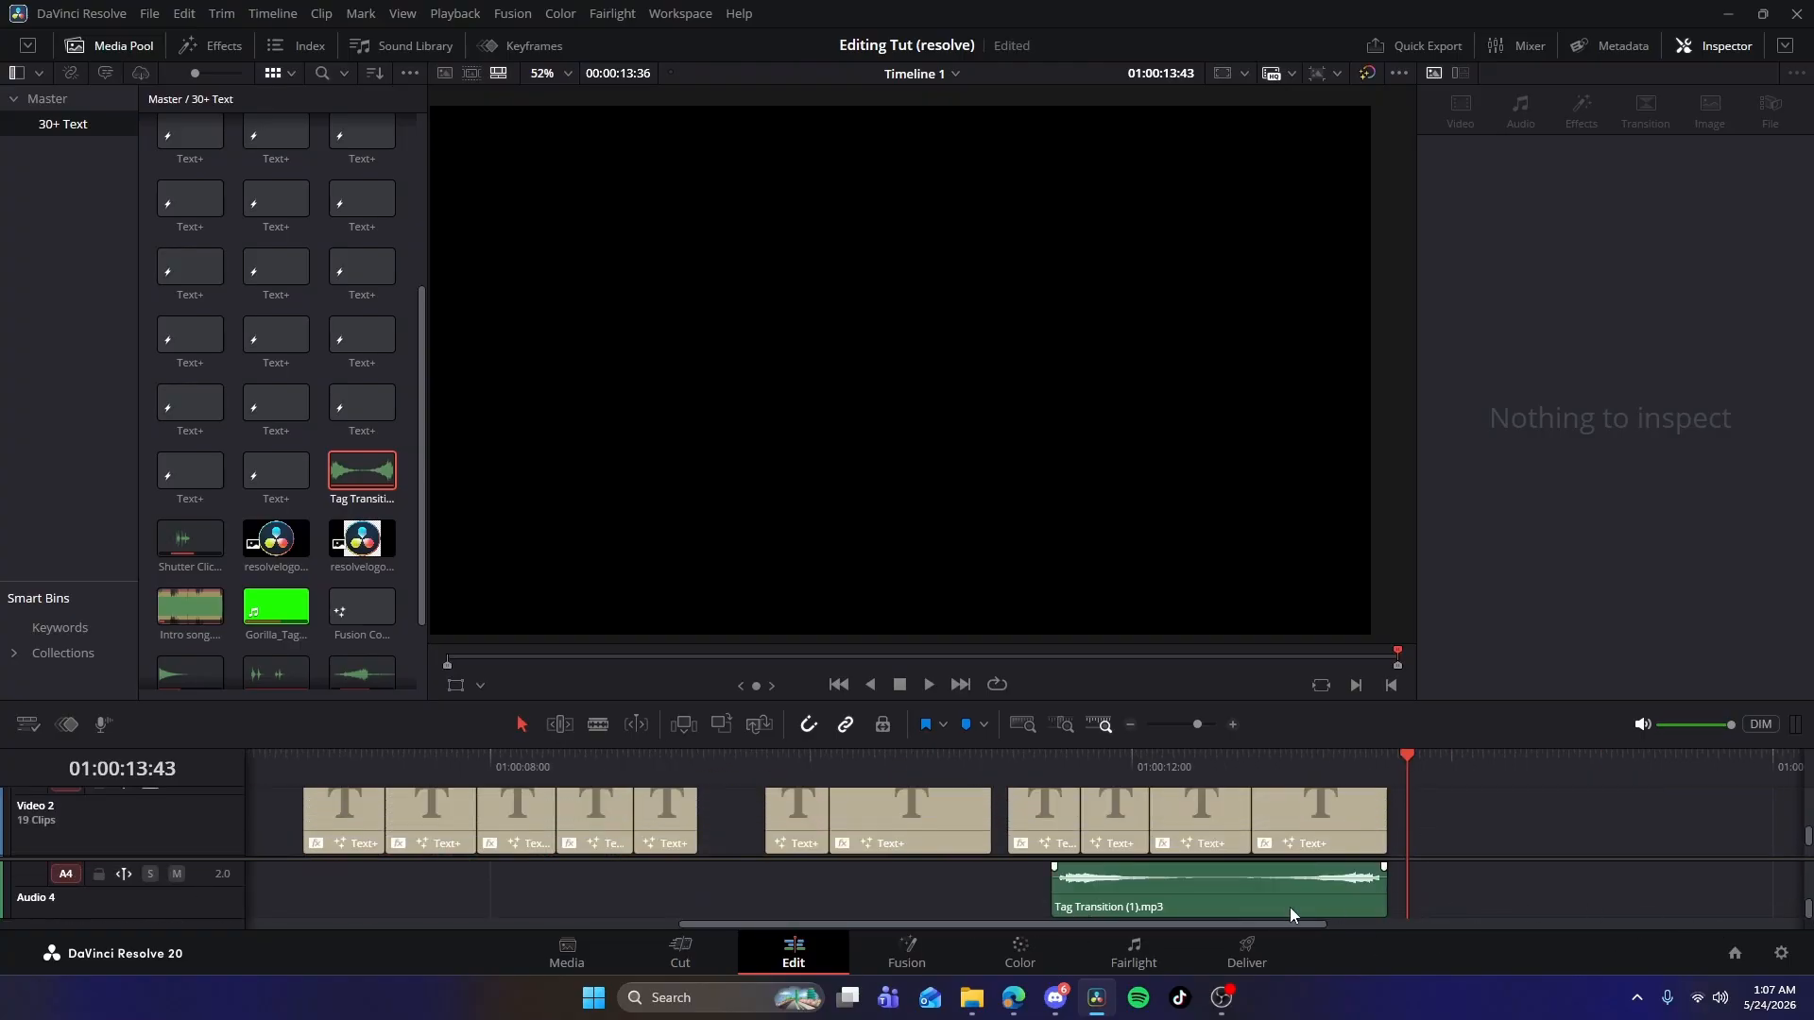
{"action": "scroll", "coordinate": [1250, 911], "scroll_direction": "up", "scroll_amount": 2}
{"action": "left_click", "coordinate": [789, 908]}
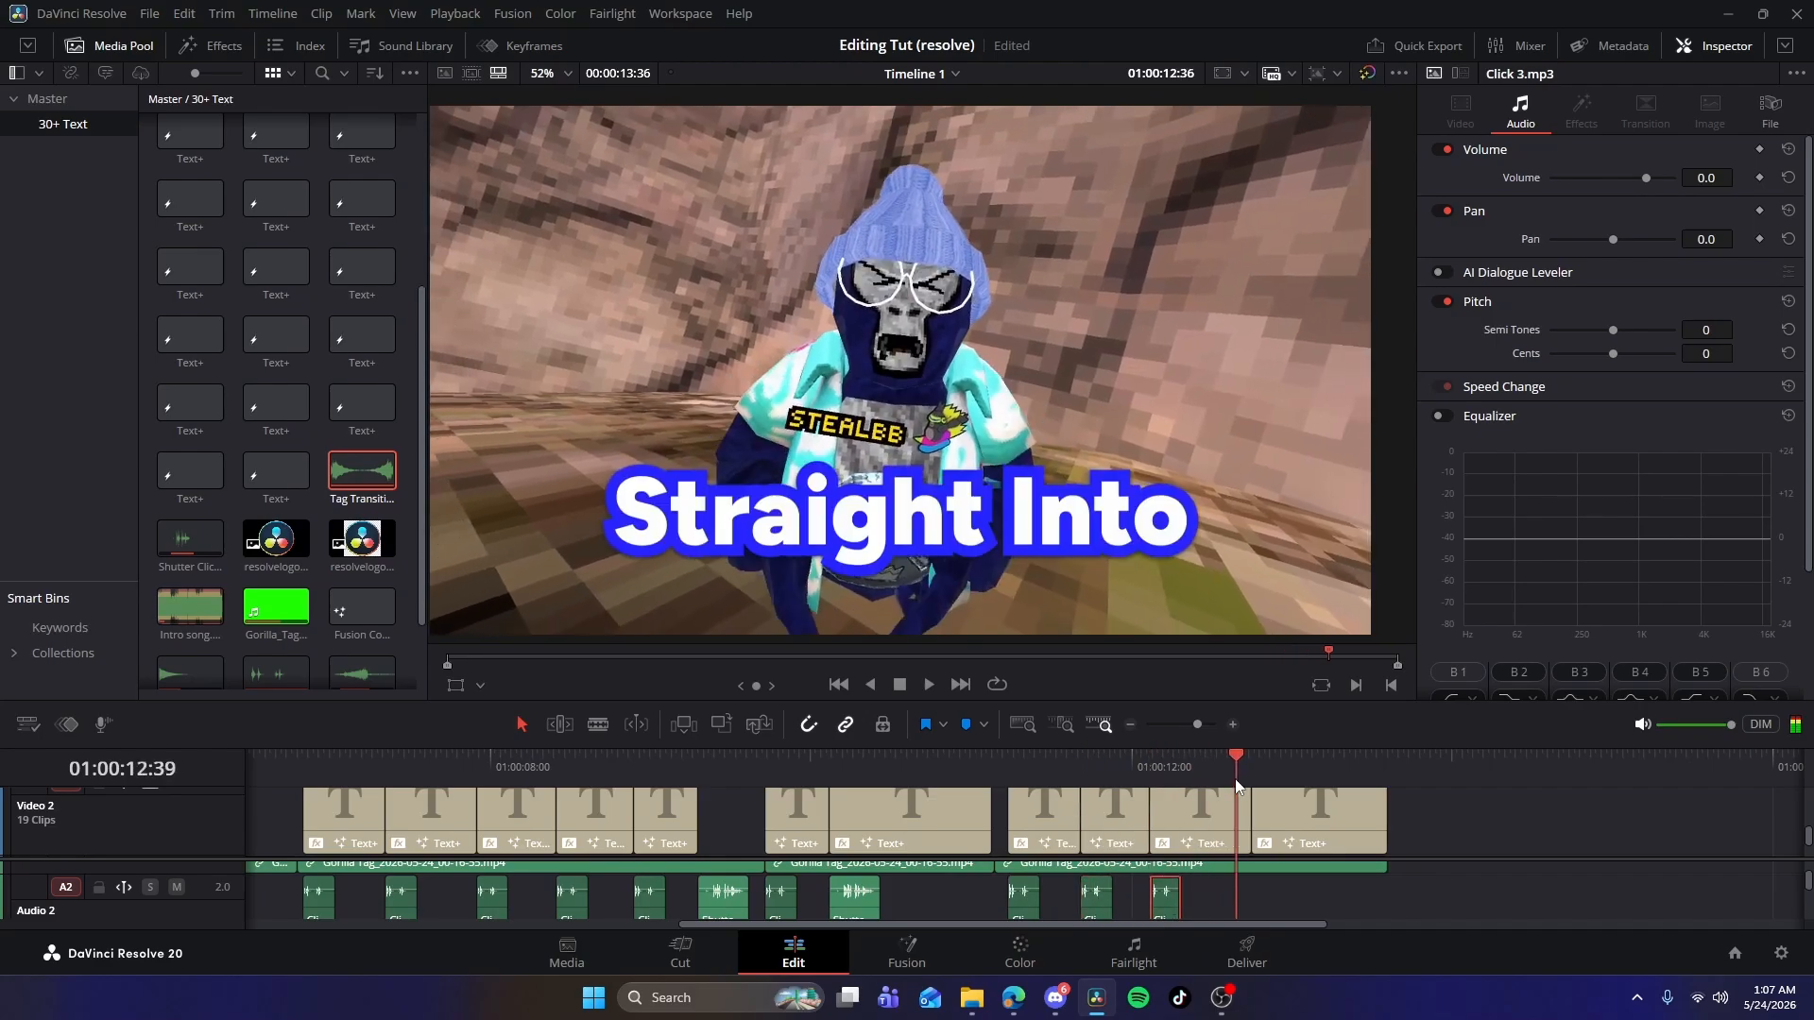
Add fade-outs to the end of the last gameplay clip and of Intro song.mp3, and play the ending.
{"action": "left_click_drag", "start_coordinate": [1804, 836], "coordinate": [1810, 848]}
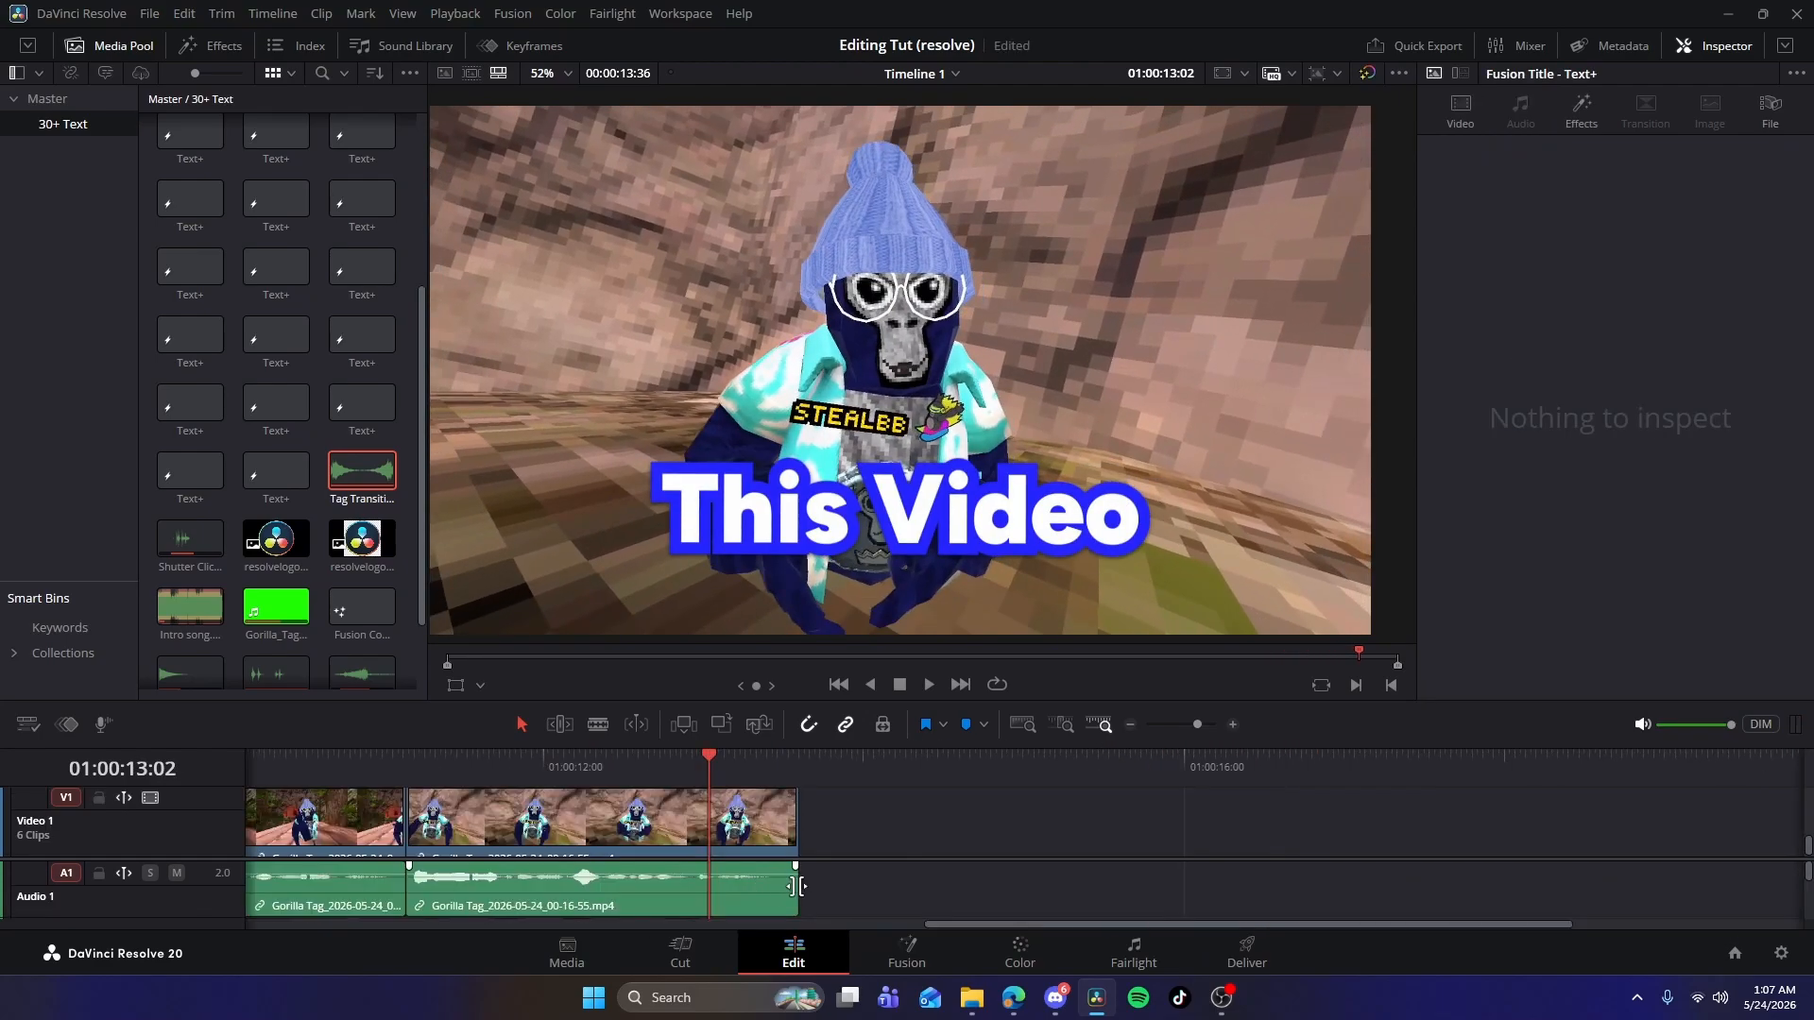
{"action": "left_click_drag", "start_coordinate": [795, 792], "coordinate": [654, 791]}
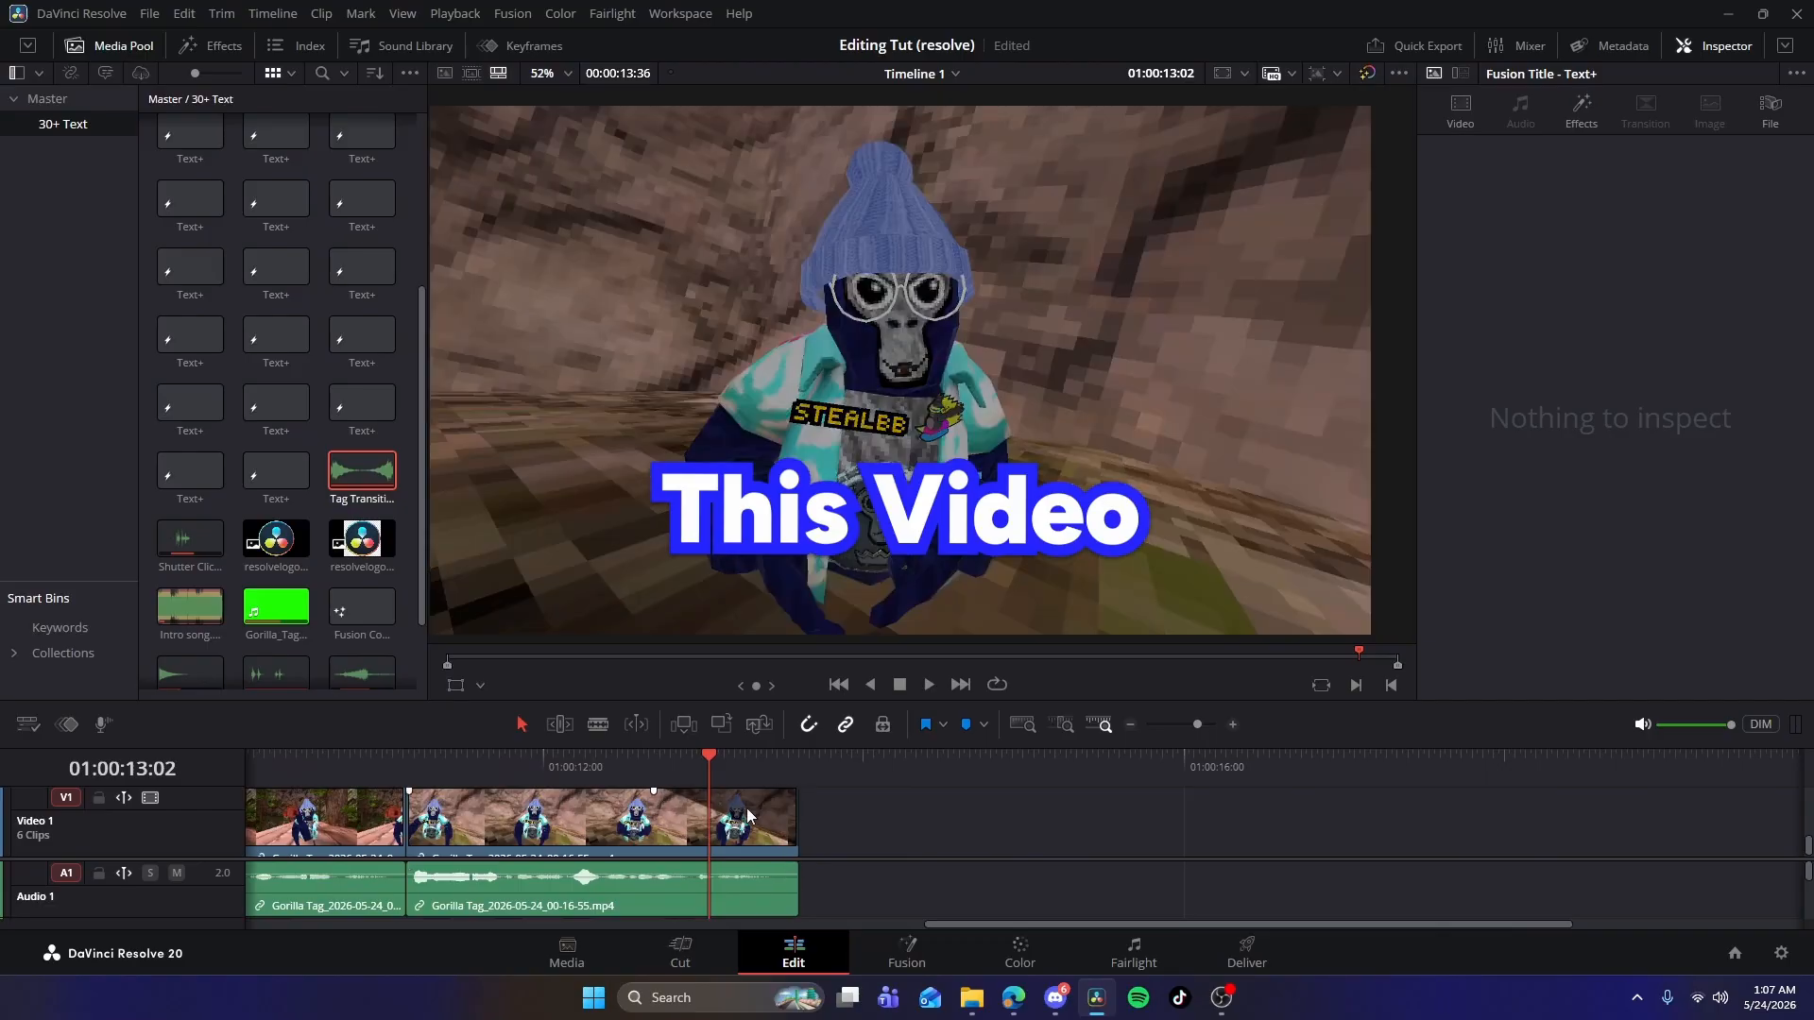
{"action": "scroll", "coordinate": [727, 812], "scroll_direction": "down", "scroll_amount": 1}
{"action": "left_click_drag", "start_coordinate": [1802, 892], "coordinate": [1799, 911]}
{"action": "left_click", "coordinate": [522, 756]}
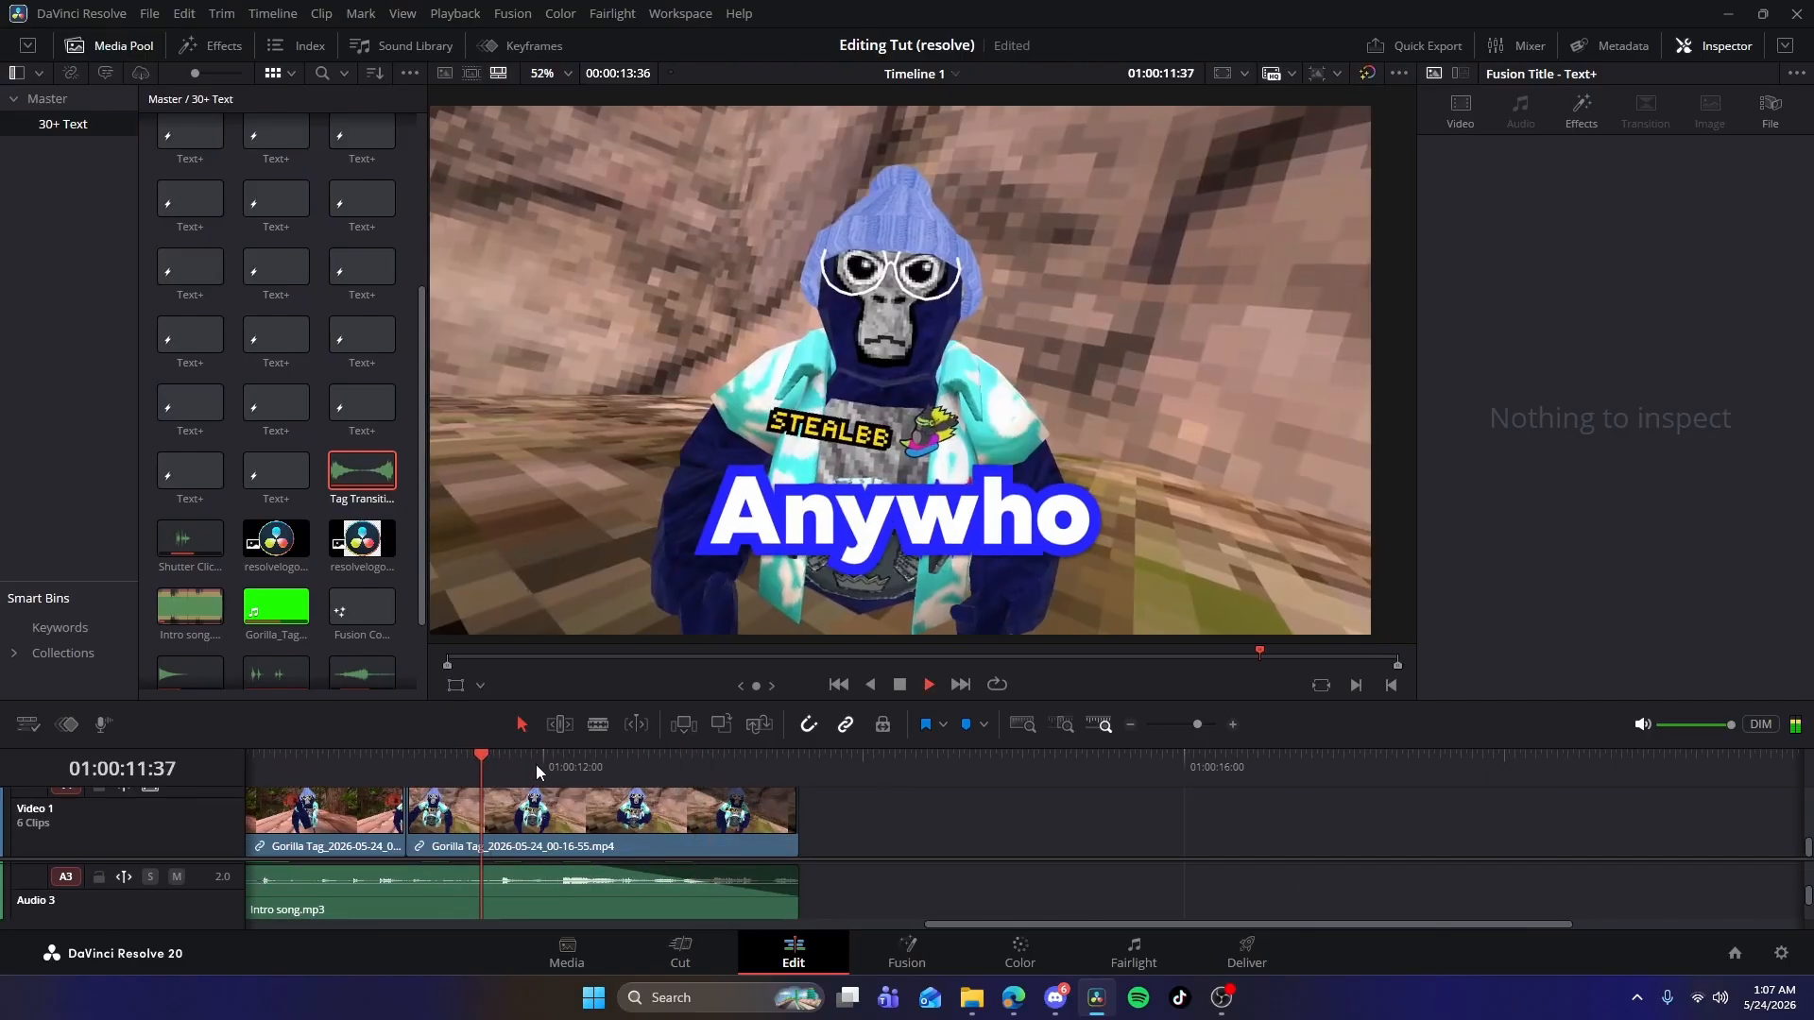
{"action": "key", "text": "space"}
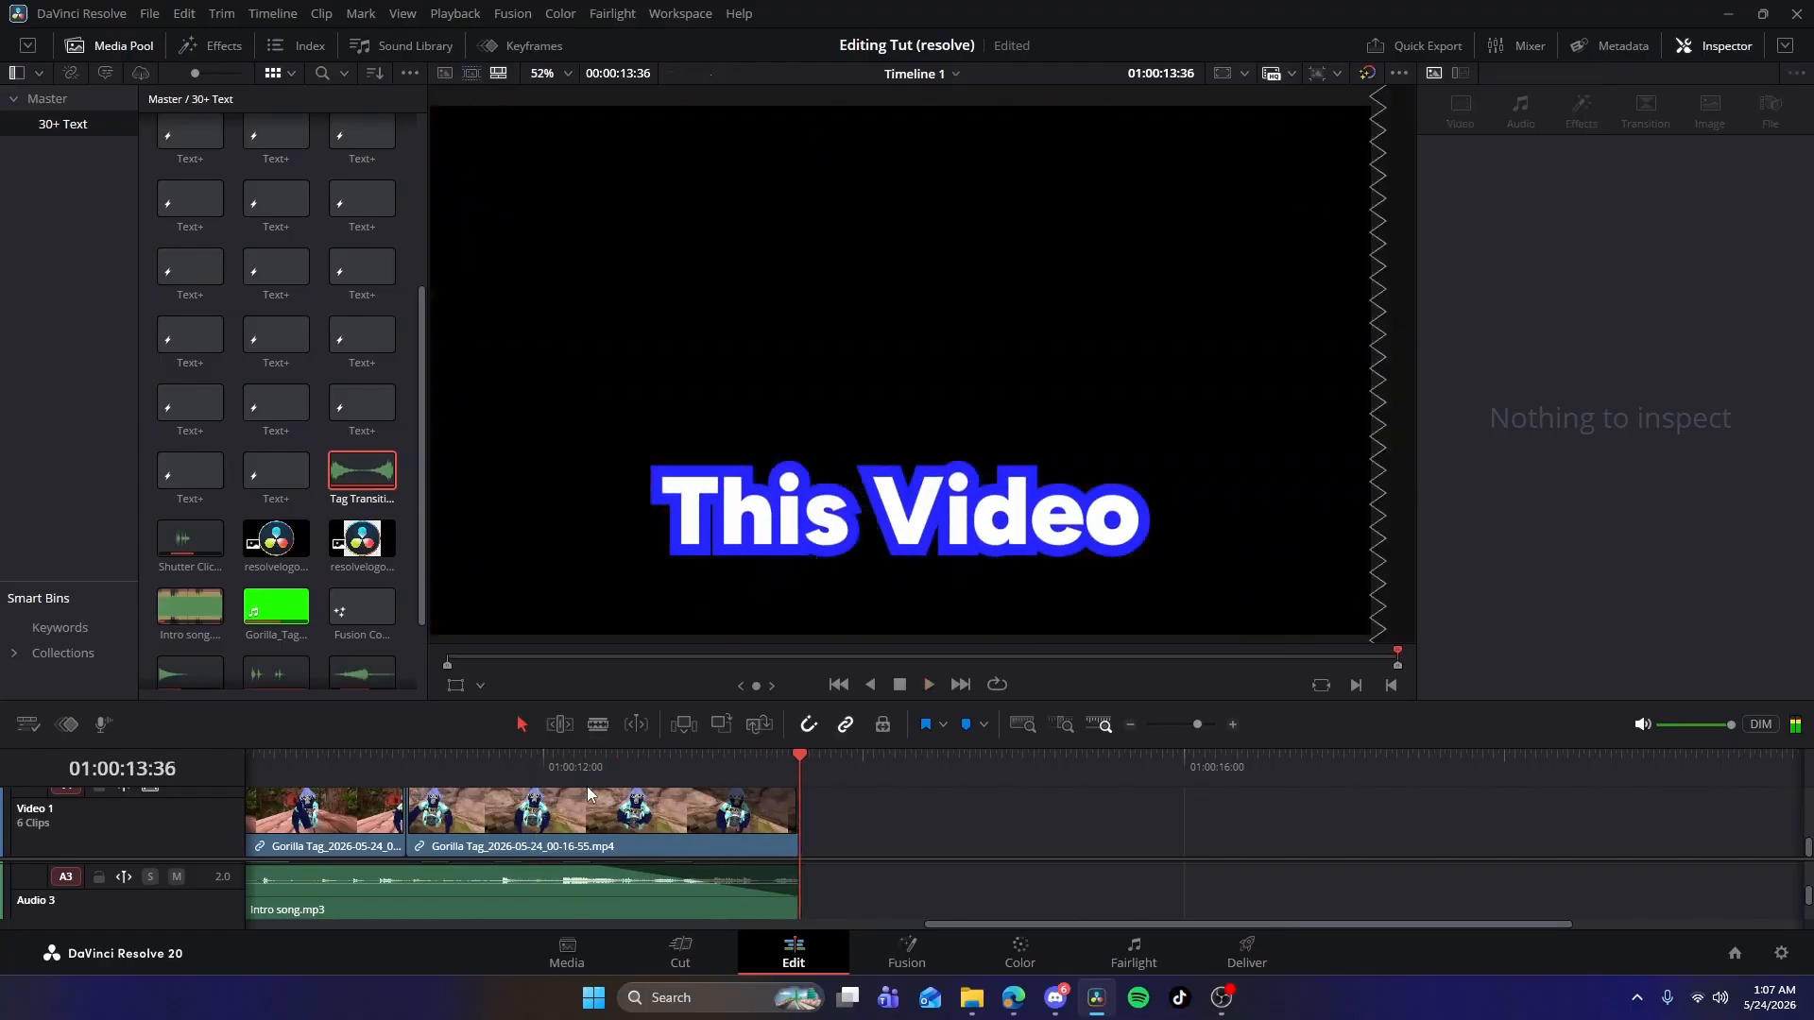
Add a 24-frame fade-out to the "This Video" title and play the ending.
{"action": "scroll", "coordinate": [803, 807], "scroll_direction": "up", "scroll_amount": 2}
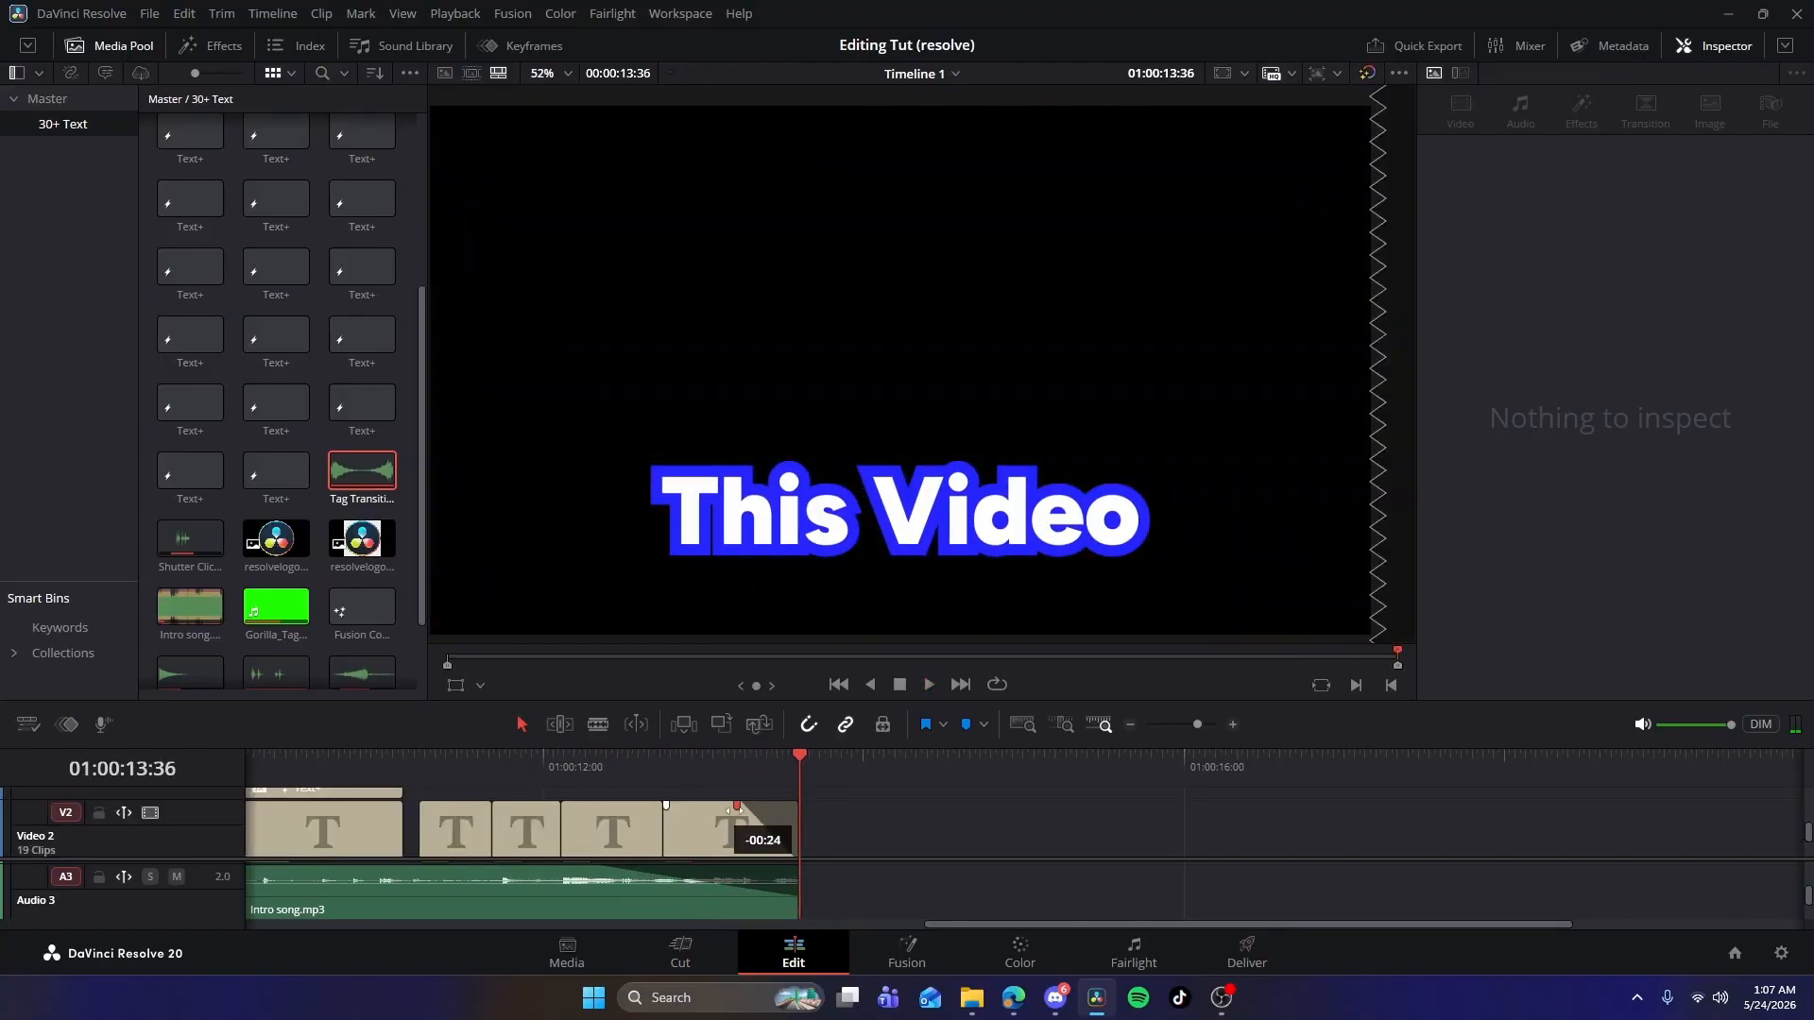
{"action": "left_click_drag", "start_coordinate": [735, 811], "coordinate": [733, 811]}
{"action": "left_click_drag", "start_coordinate": [799, 755], "coordinate": [652, 752]}
{"action": "key", "text": "space"}
{"action": "left_click_drag", "start_coordinate": [799, 756], "coordinate": [627, 742]}
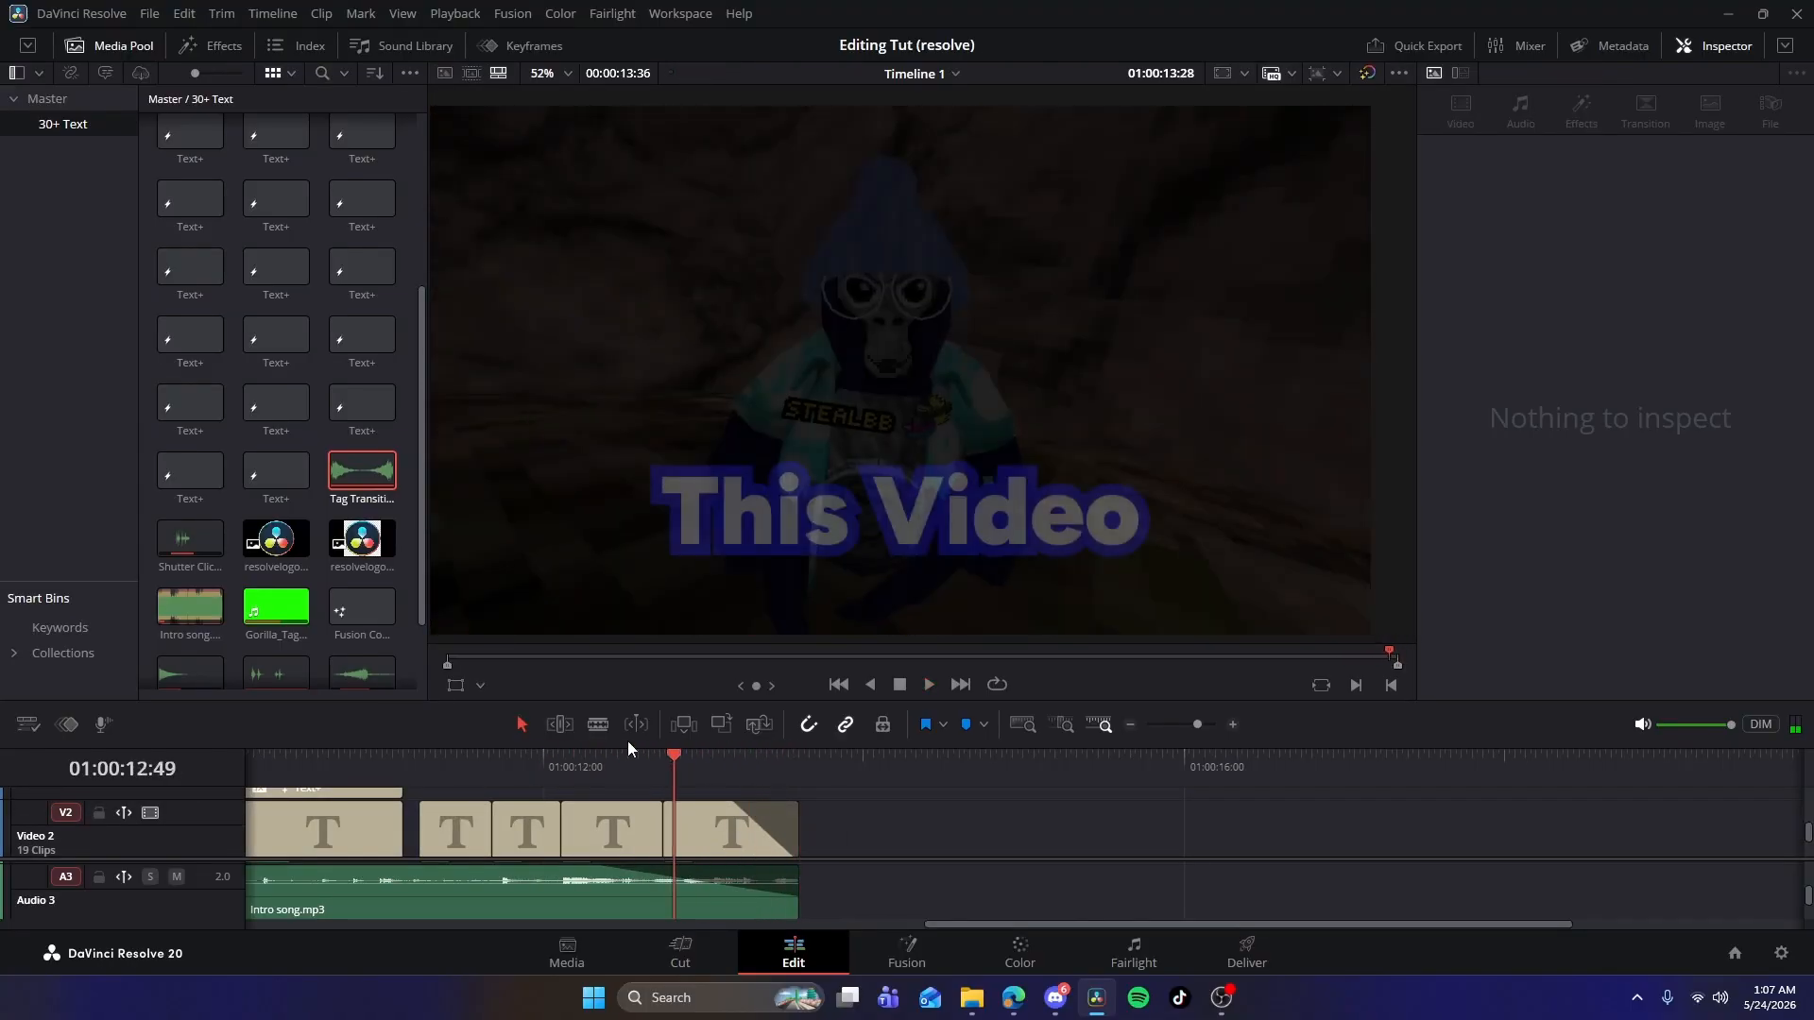
Return the playhead to the timeline's beginning and look over its video and audio tracks.
{"action": "key", "text": "Home"}
{"action": "scroll", "coordinate": [1809, 831], "scroll_direction": "down", "scroll_amount": 2}
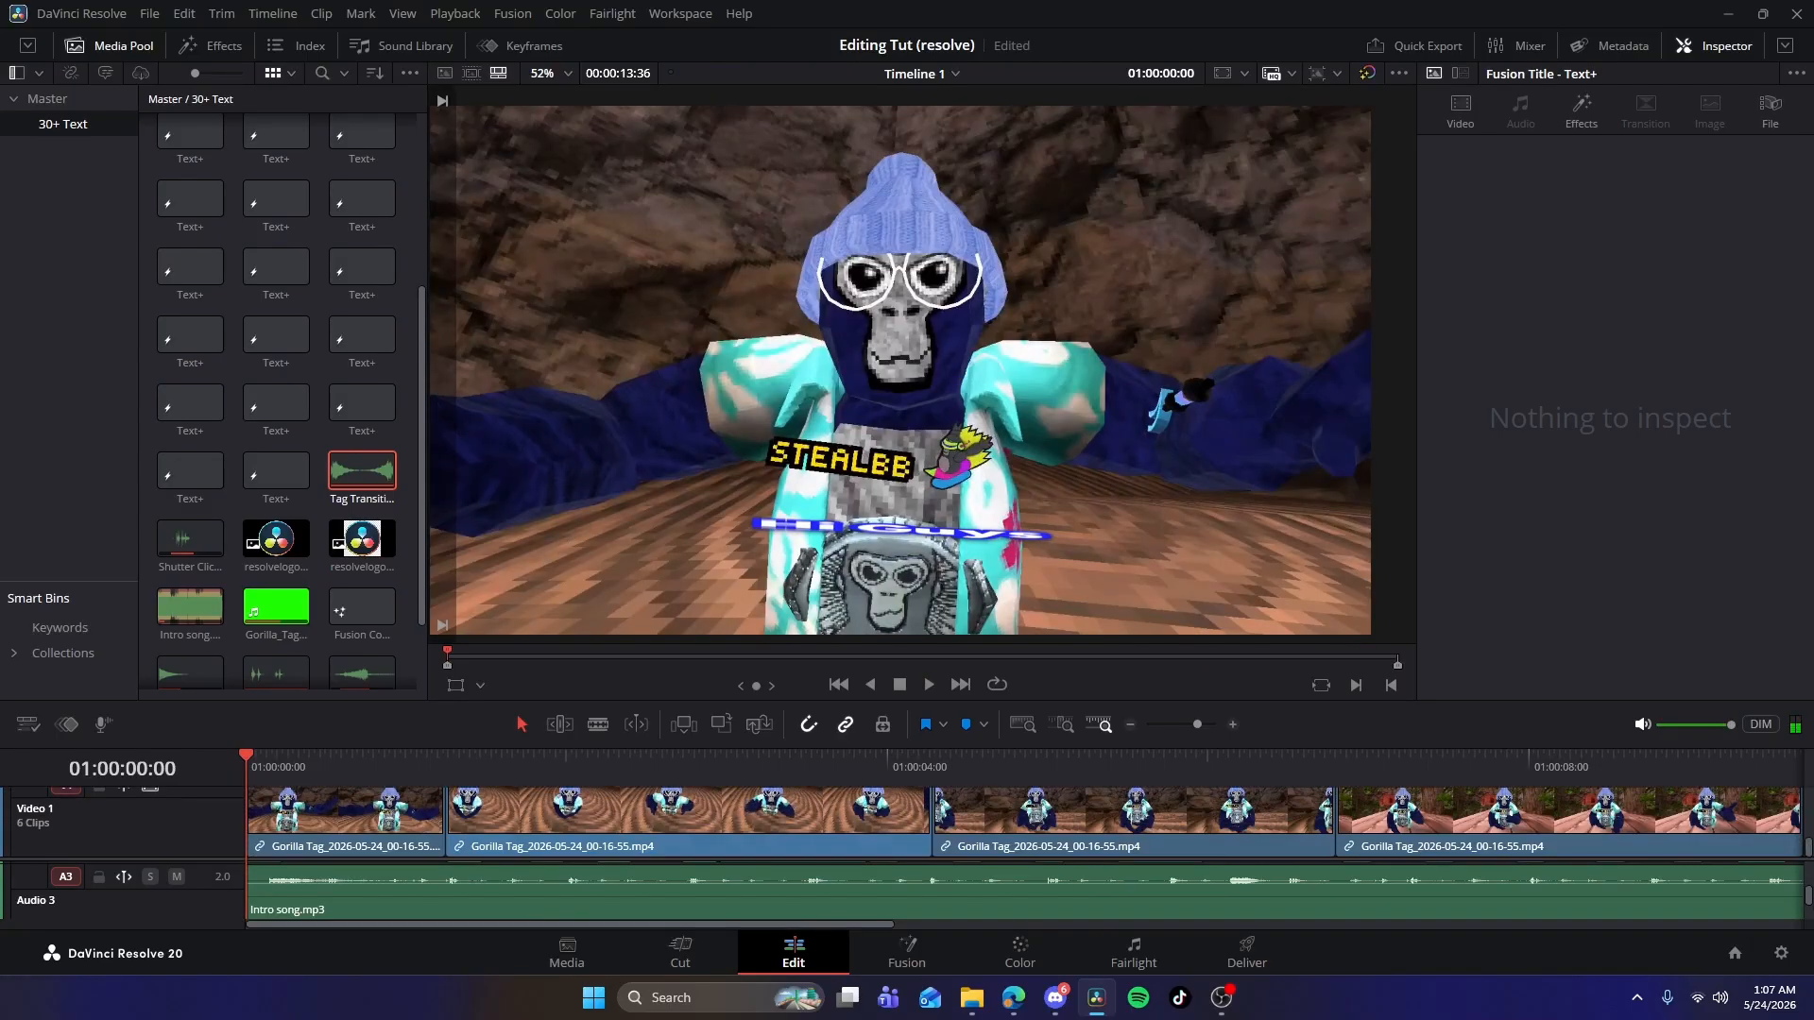
{"action": "scroll", "coordinate": [1809, 896], "scroll_direction": "up", "scroll_amount": 2}
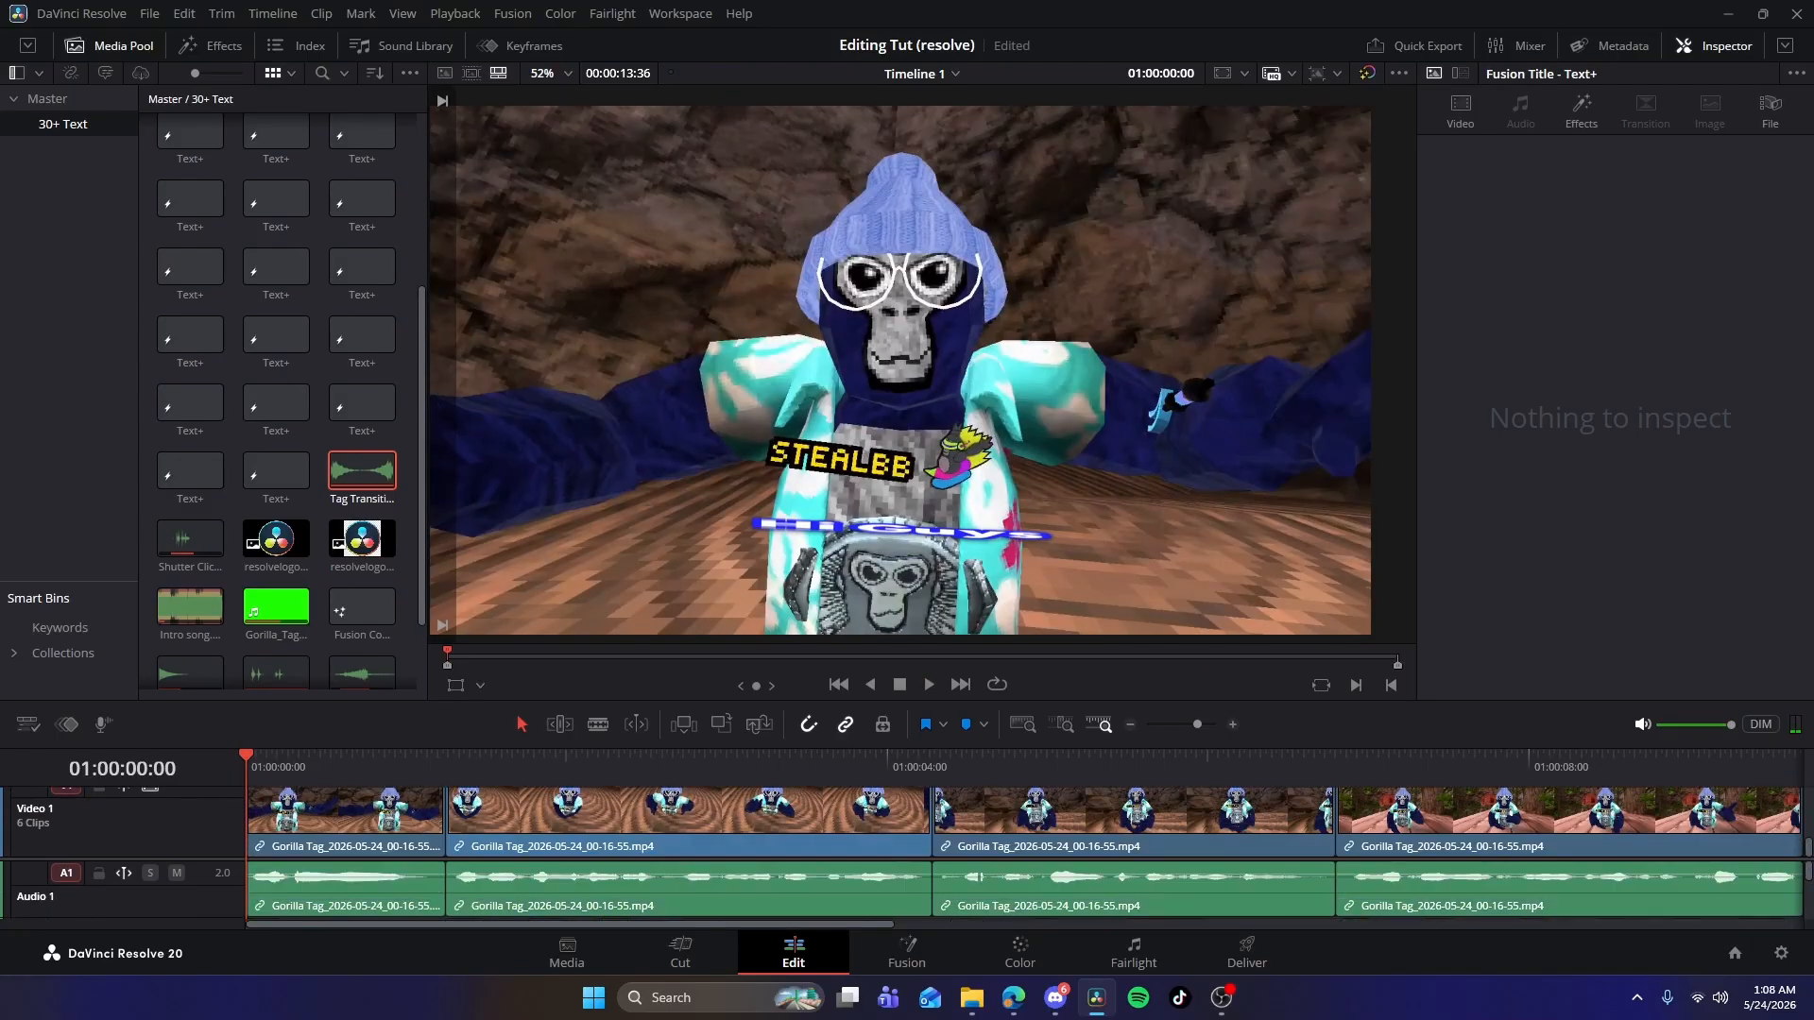